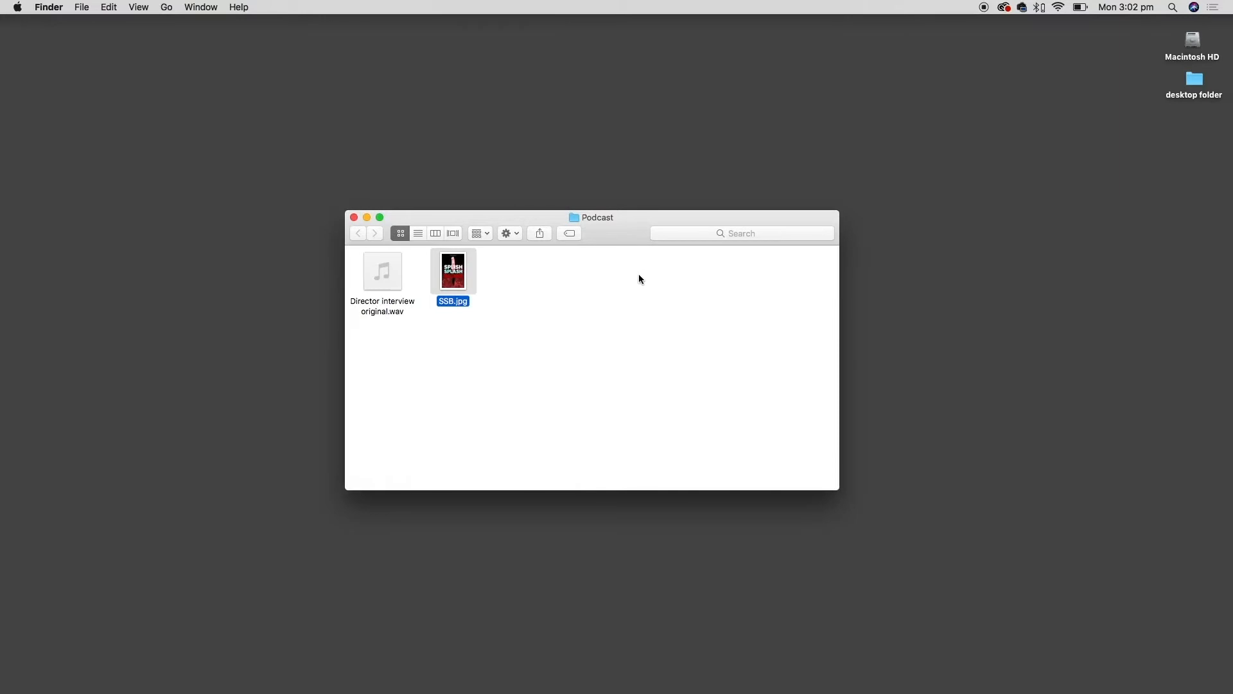
# Preview the SSB.jpg image in the Podcast folder, and clear the file selection
pyautogui.press('space')
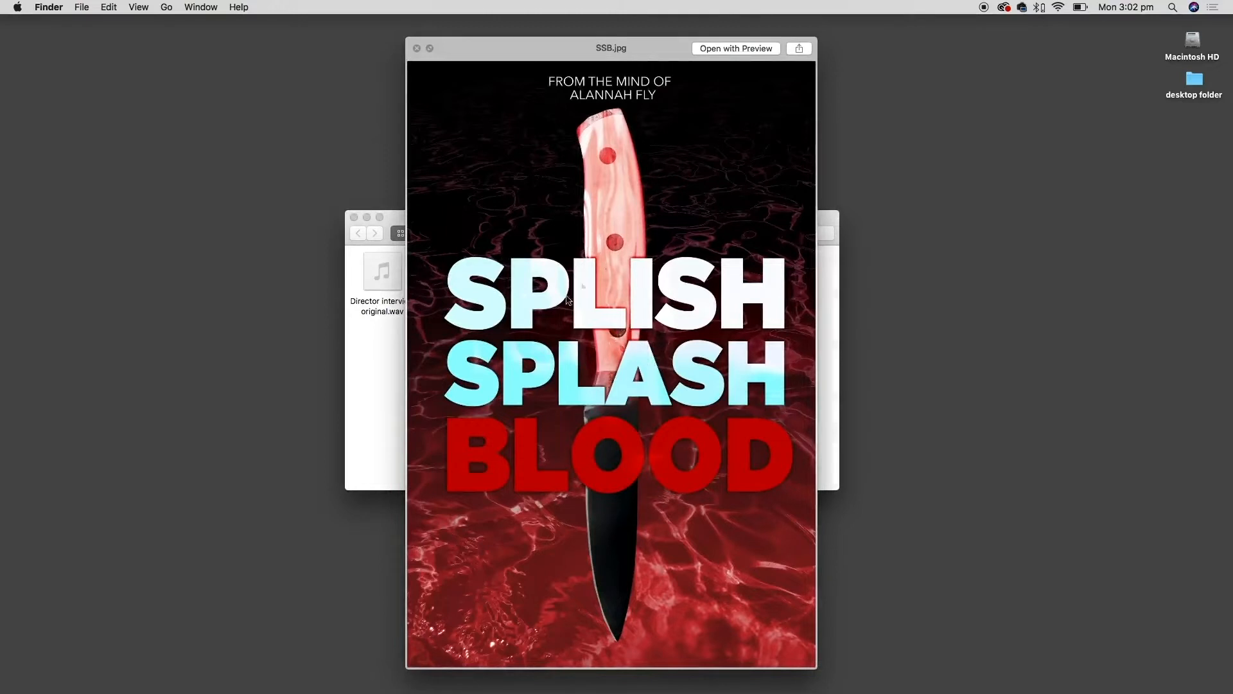
pyautogui.press('space')
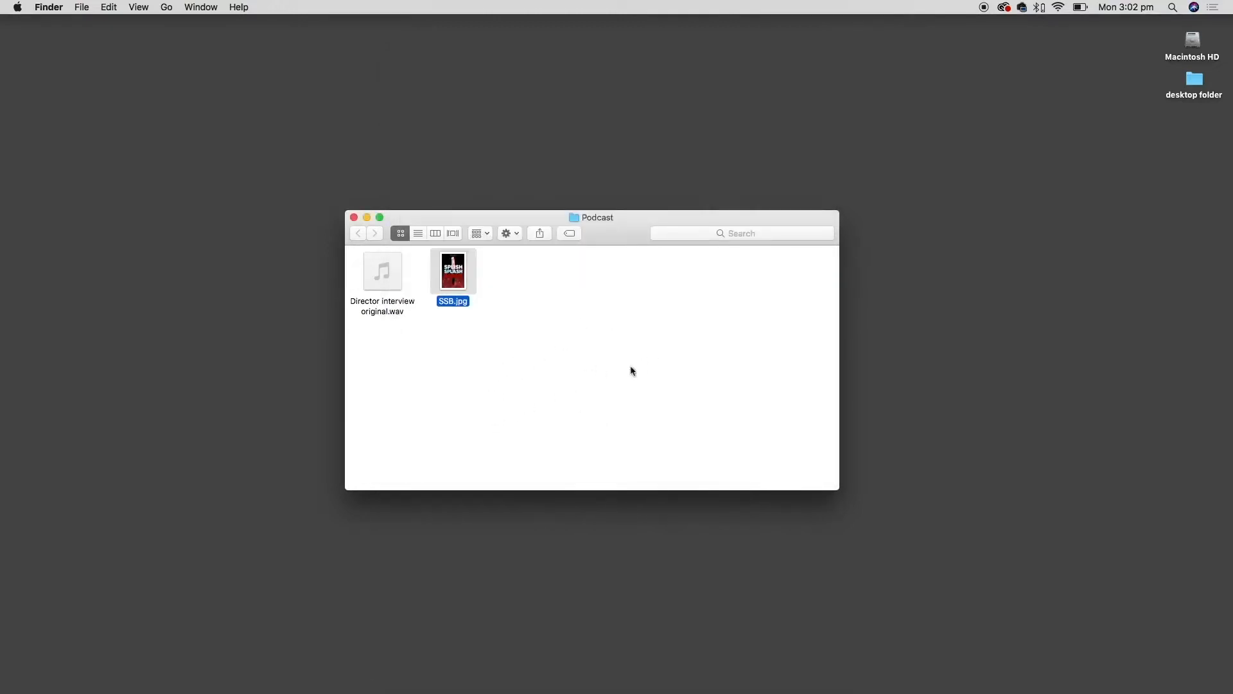
pyautogui.click(600, 413)
# Preview Director interview original.wav, skip through to near its end, and close the Podcast folder window
pyautogui.moveTo(401, 287)
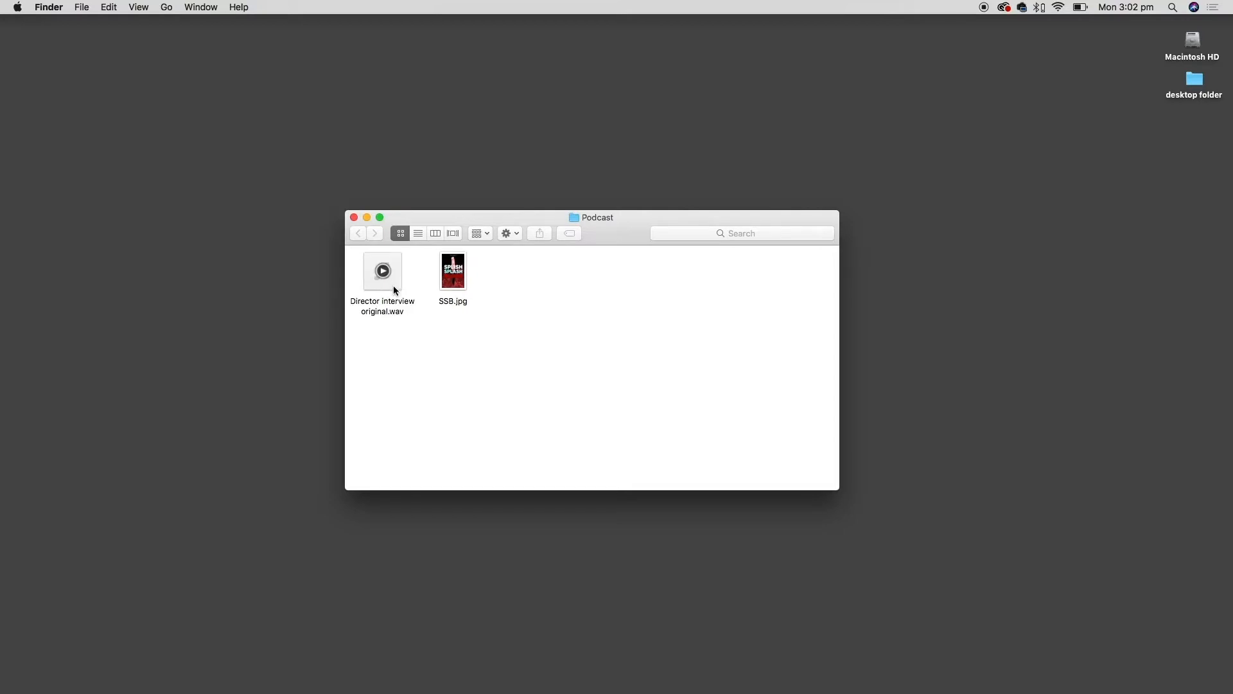
pyautogui.click(394, 290)
pyautogui.press('space')
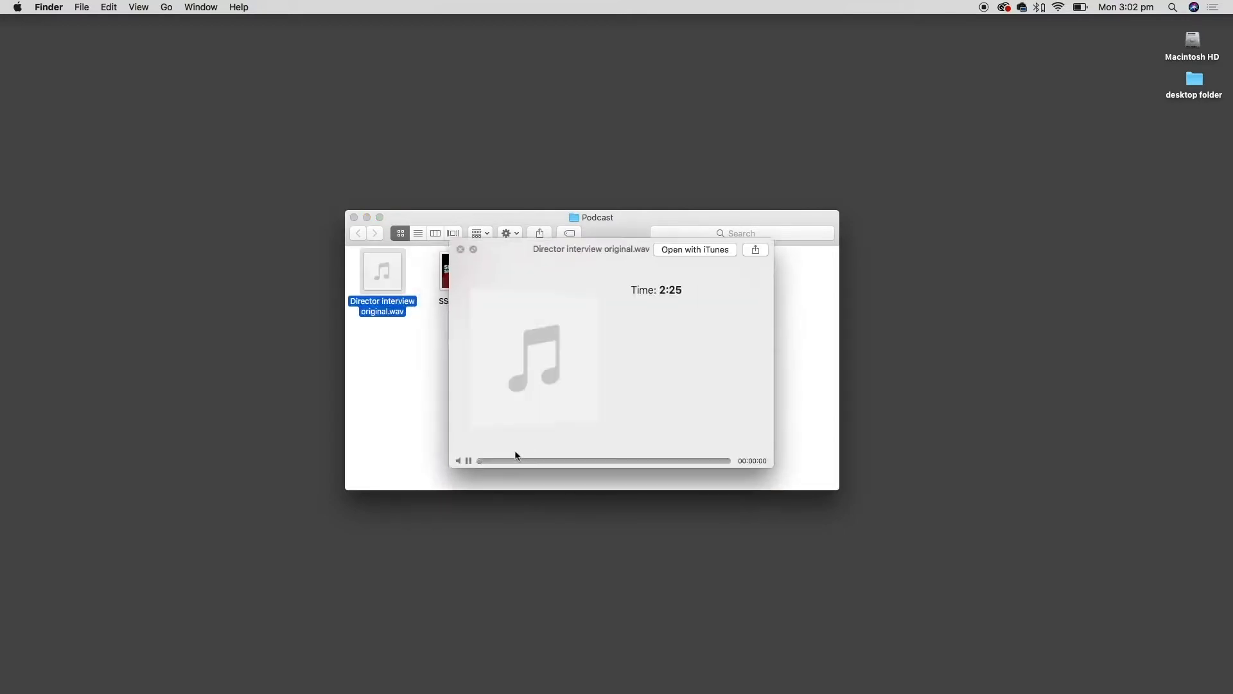
pyautogui.click(509, 461)
pyautogui.click(468, 461)
pyautogui.moveTo(652, 460); pyautogui.dragTo(721, 462)
pyautogui.press('space')
pyautogui.click(492, 421)
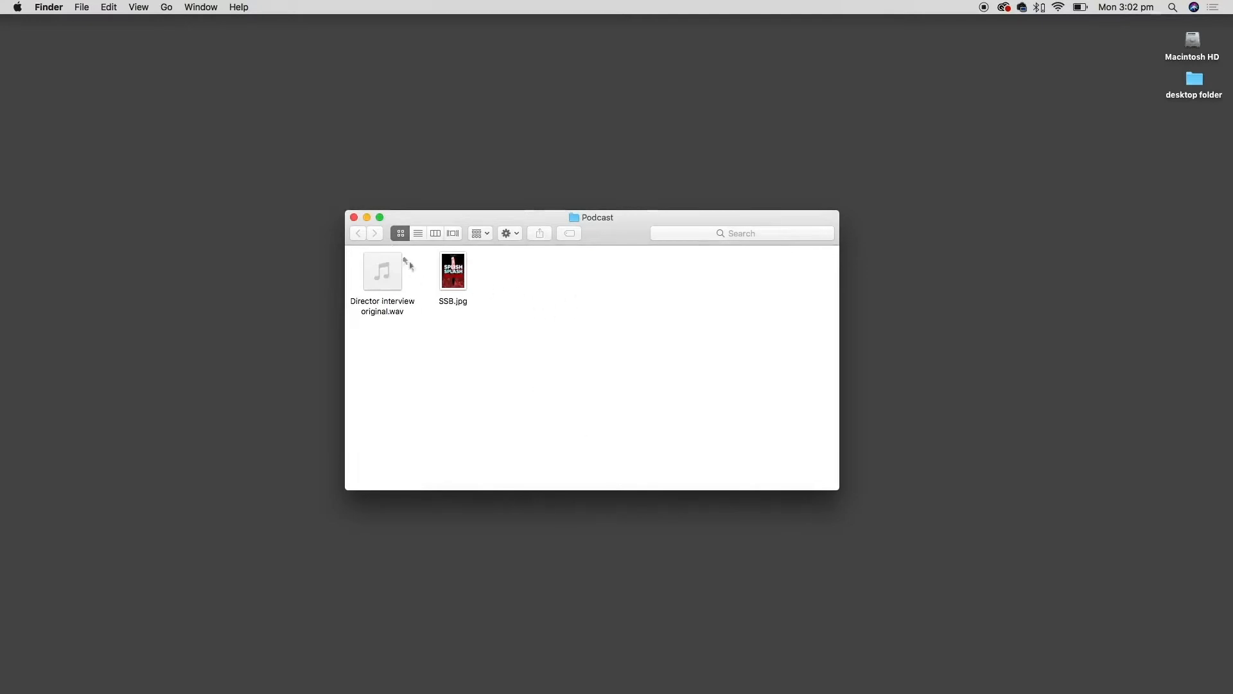
pyautogui.click(354, 217)
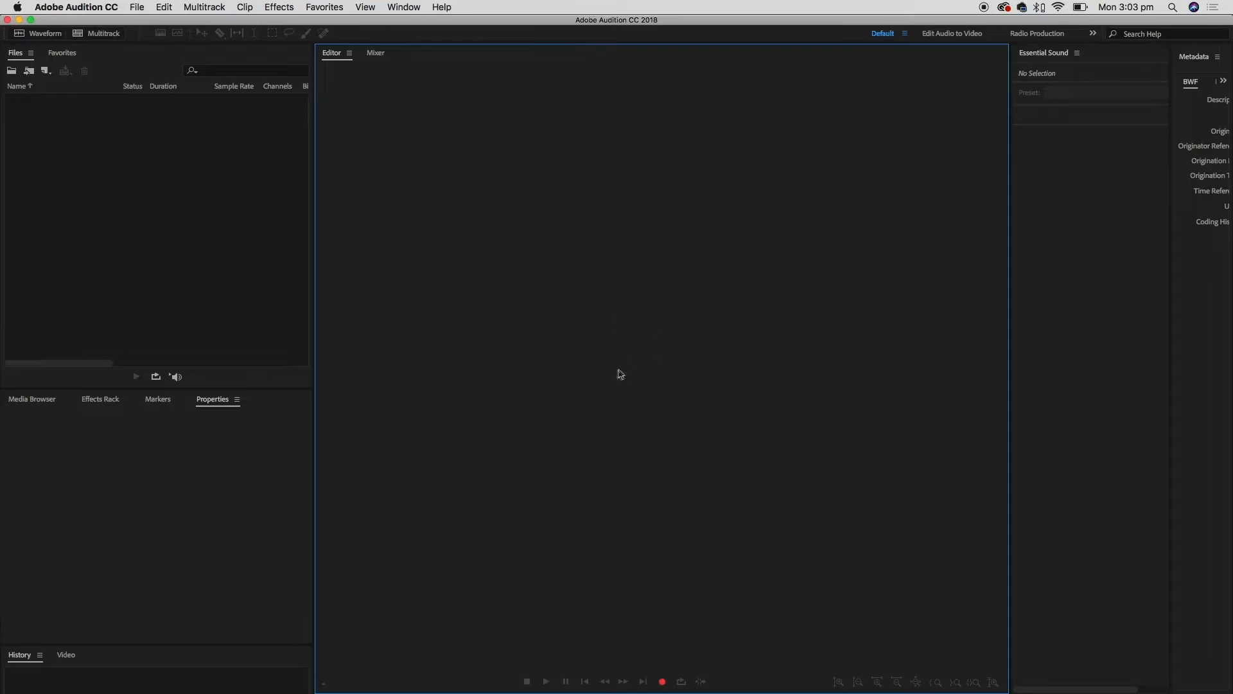
# Start a new multitrack session named "Podcast interview" with a sample rate of 44100 Hz
pyautogui.click(137, 8)
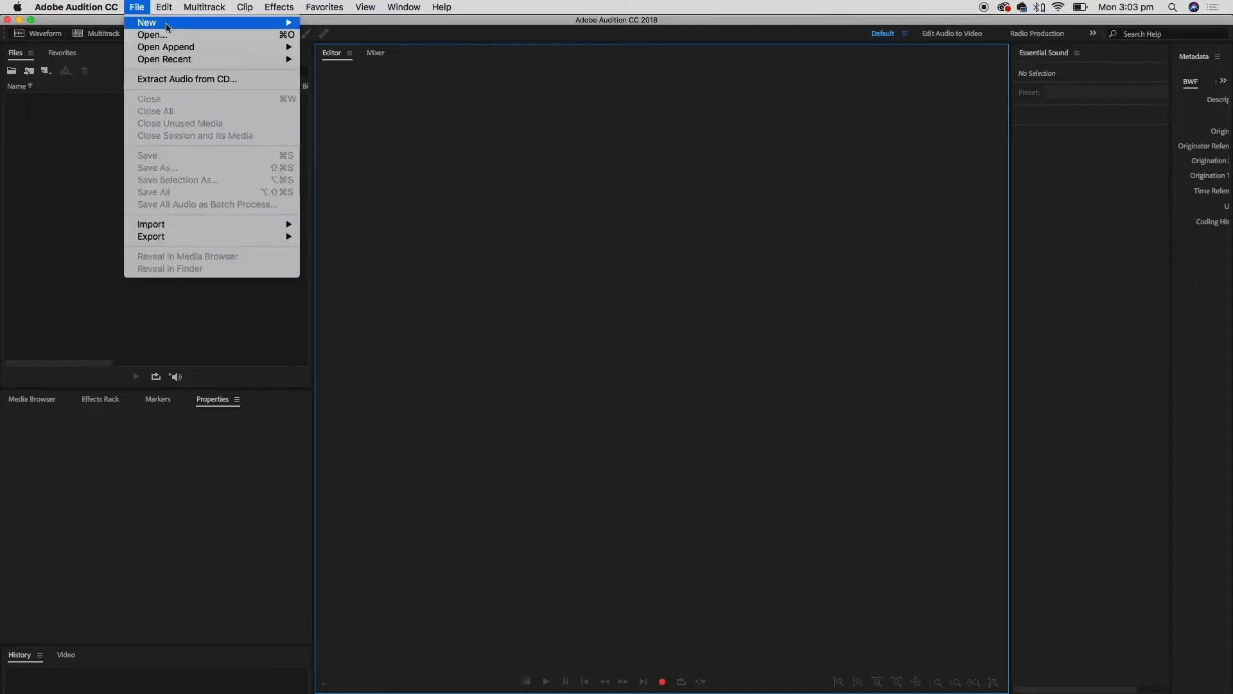
pyautogui.moveTo(170, 27)
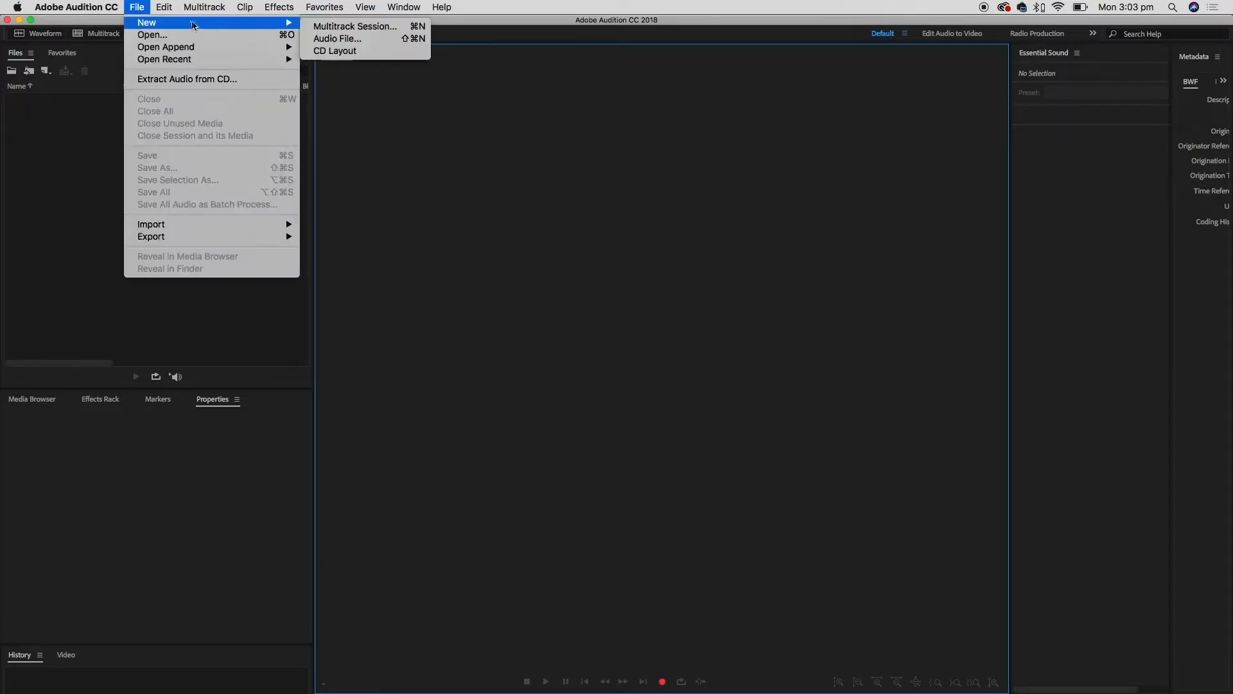
pyautogui.click(398, 29)
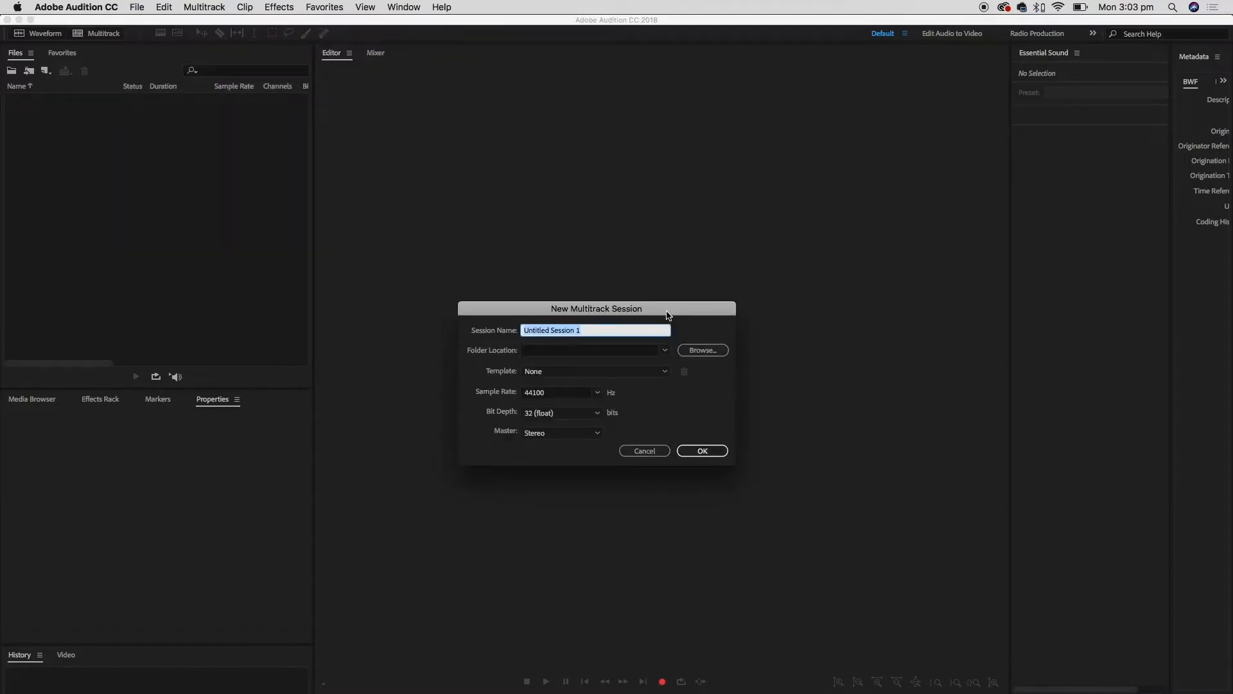
pyautogui.write('Podcast interview')
pyautogui.click(600, 393)
pyautogui.click(600, 393)
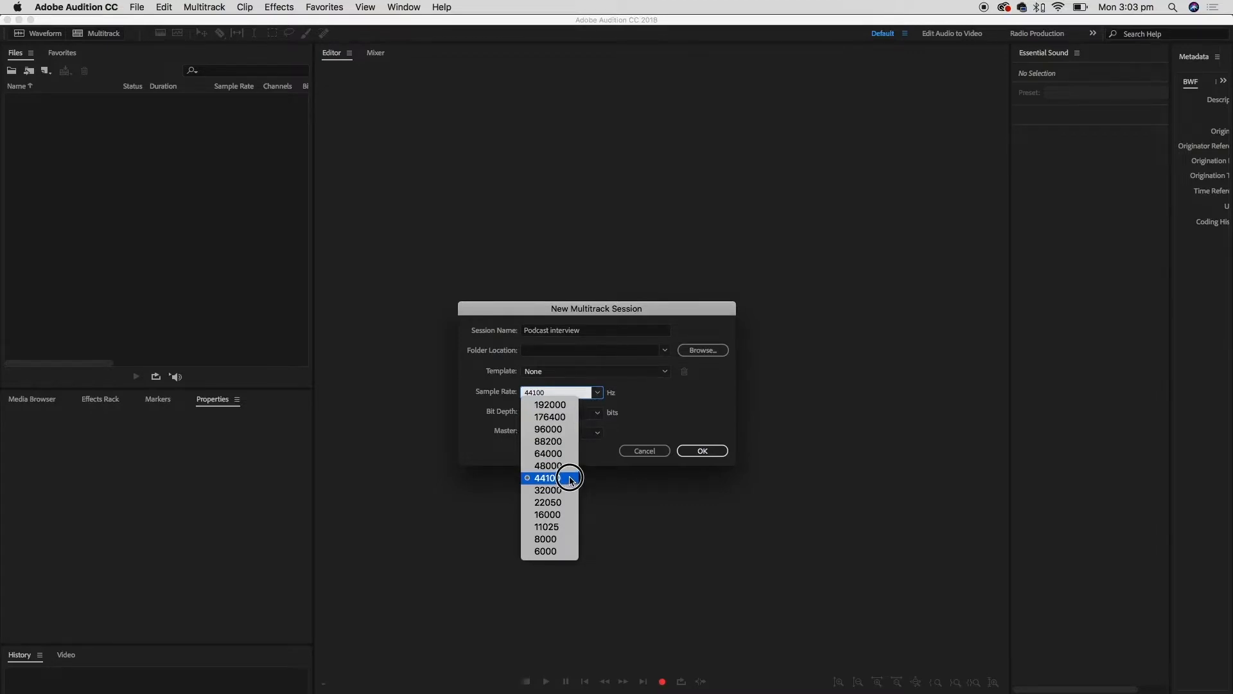
pyautogui.click(571, 480)
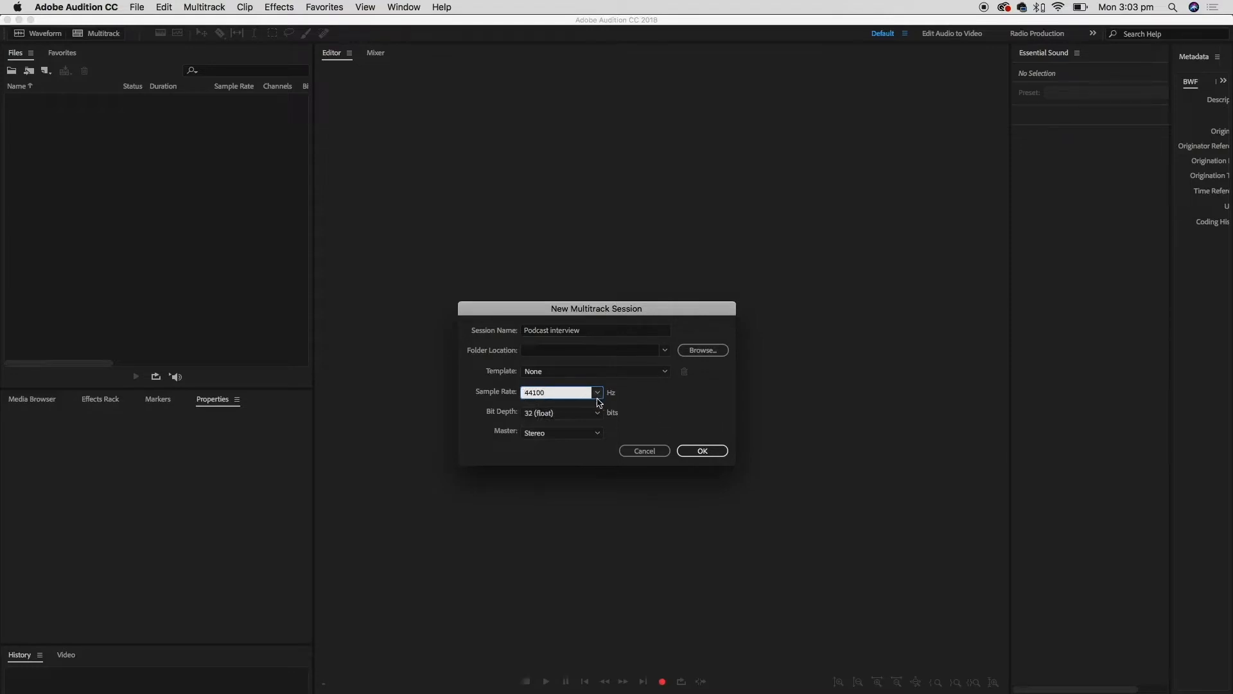
# Create a folder named "audition" inside the desktop's Podcast folder as the session location, and create the session
pyautogui.moveTo(662, 314); pyautogui.dragTo(656, 288)
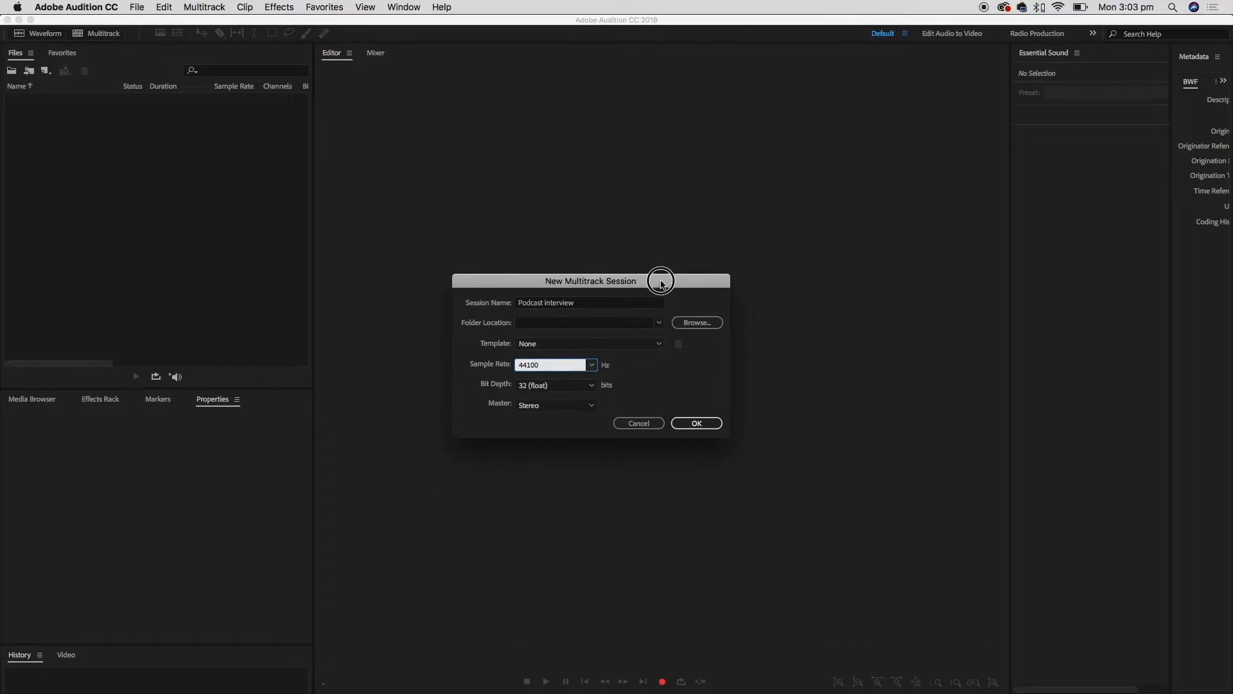
pyautogui.click(710, 327)
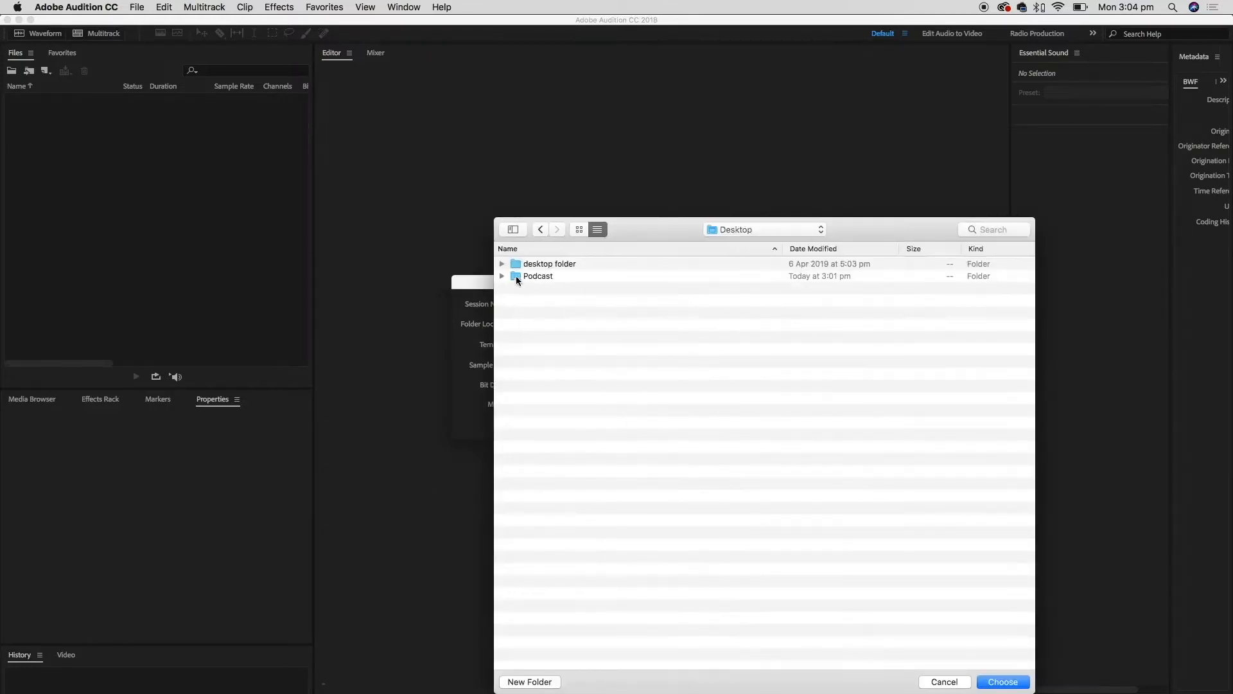
pyautogui.doubleClick(516, 277)
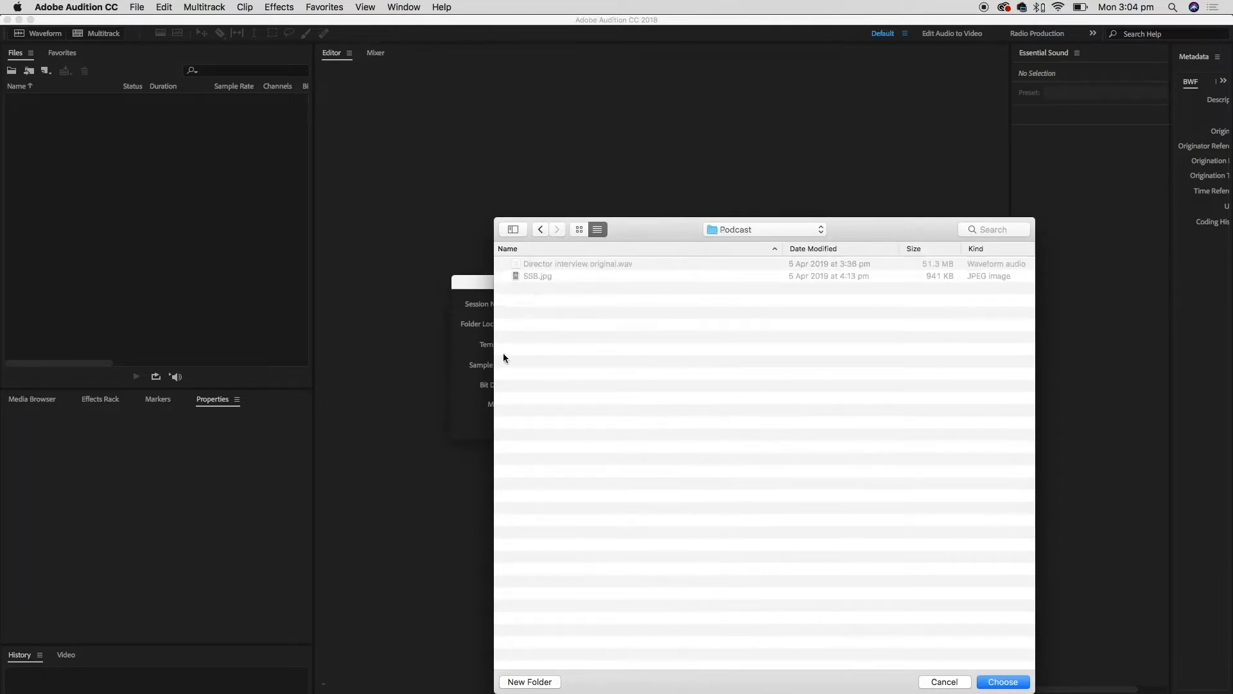
pyautogui.click(551, 681)
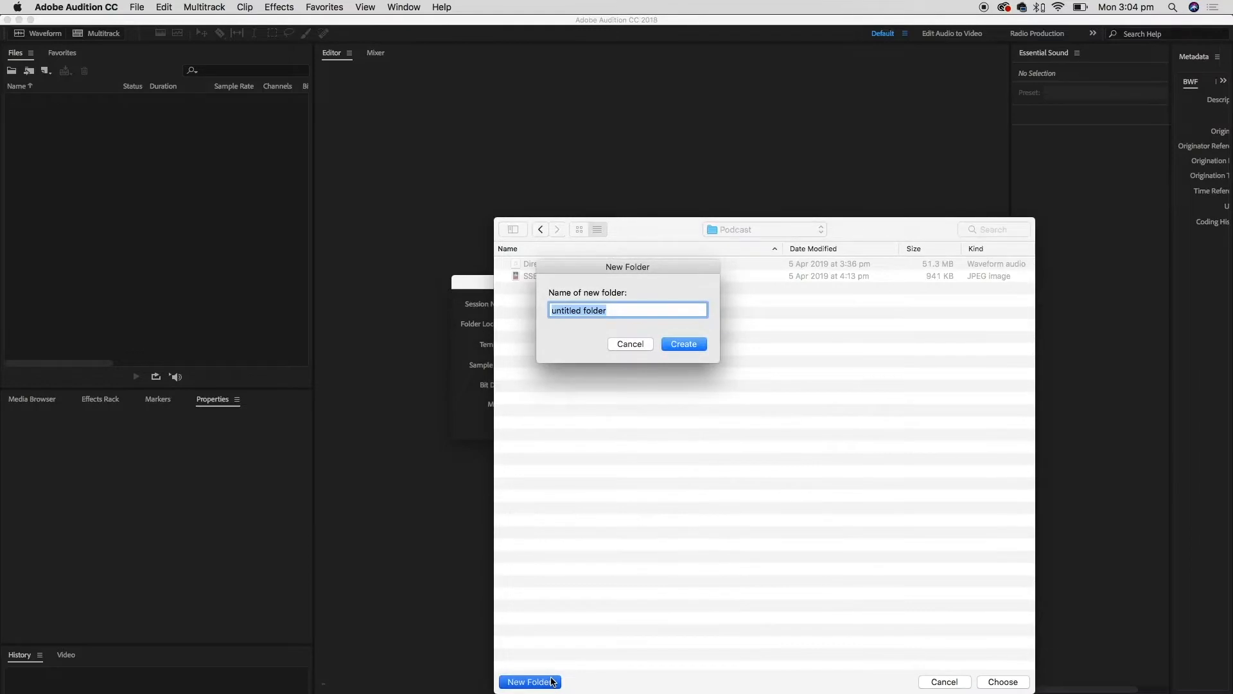
pyautogui.write('audition')
pyautogui.press('Return')
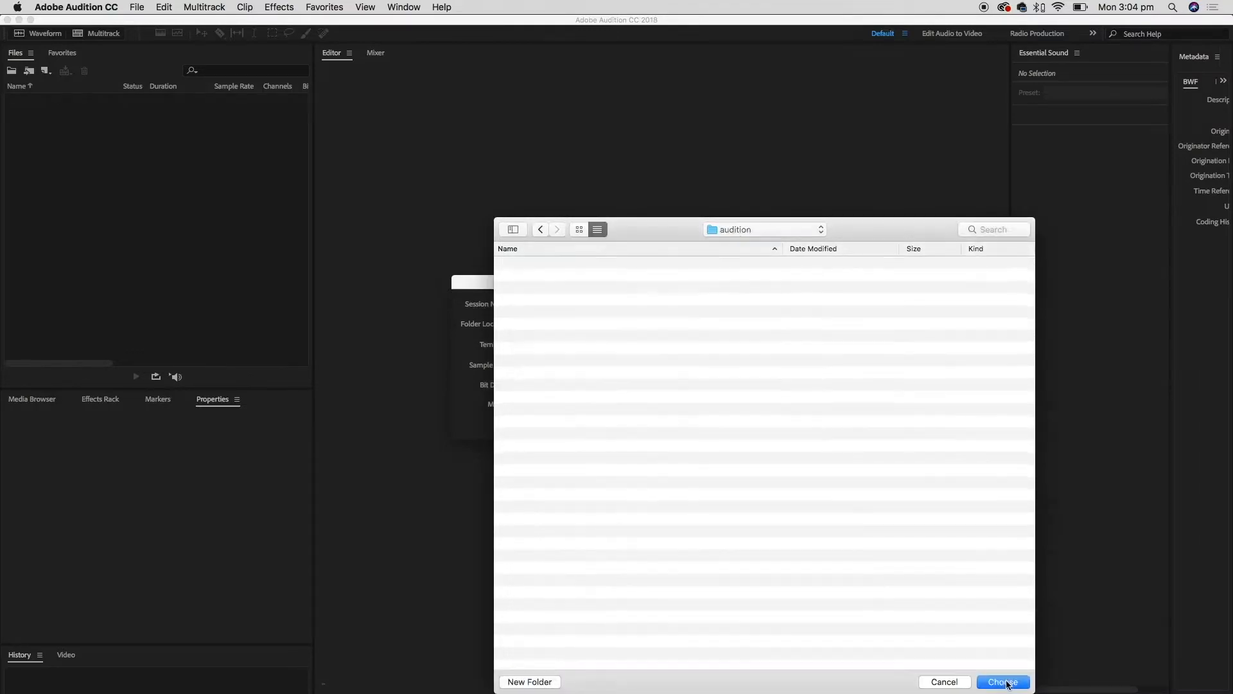
pyautogui.click(1008, 684)
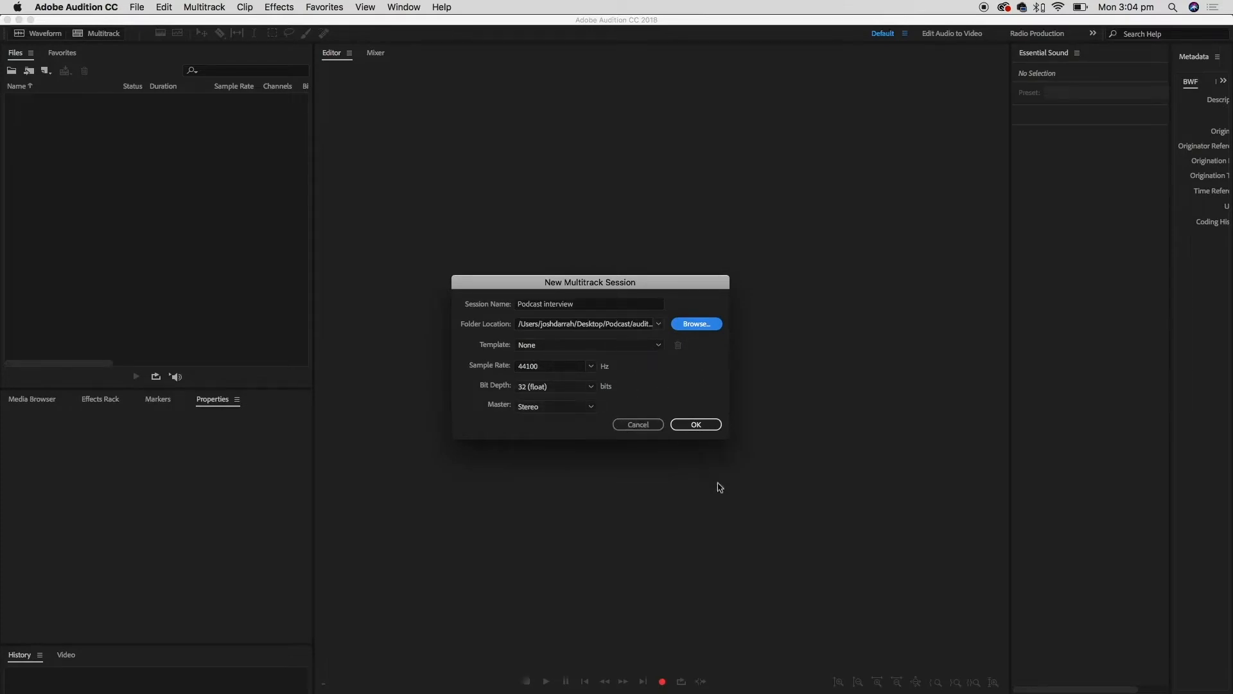
pyautogui.click(706, 431)
pyautogui.click(714, 428)
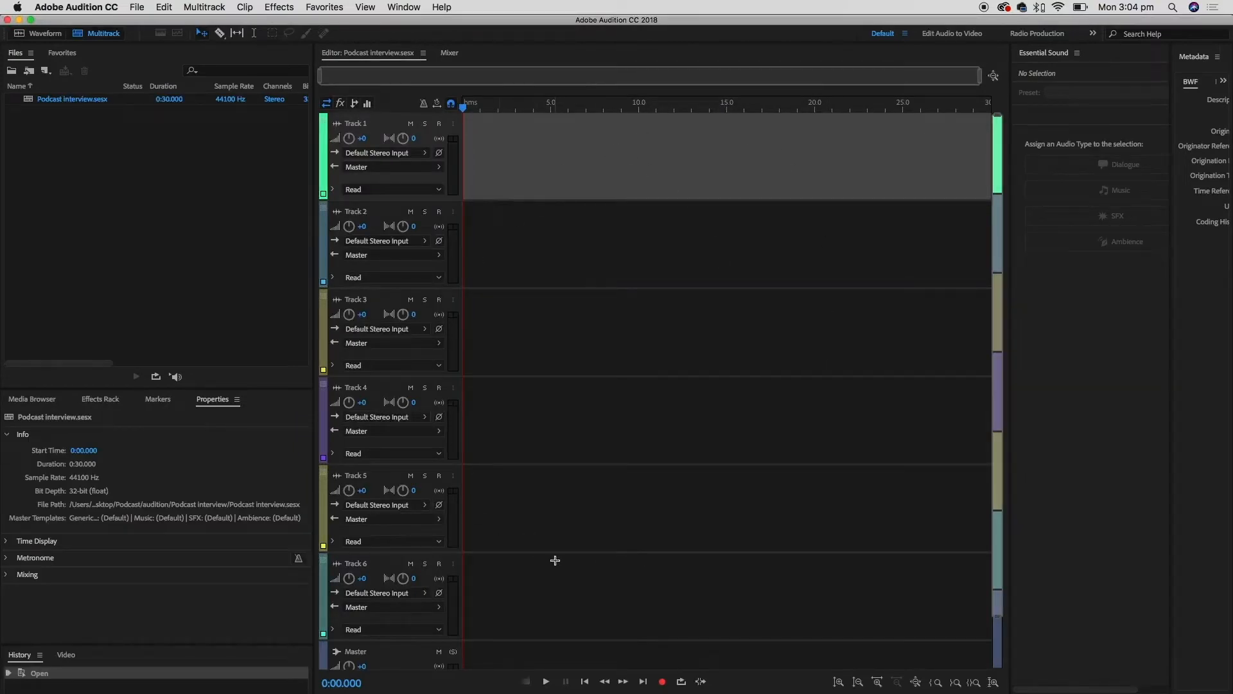
# Examine the empty tracks of the multitrack session one after another, and the session's entry in the file list
pyautogui.click(592, 283)
pyautogui.click(612, 330)
pyautogui.click(652, 418)
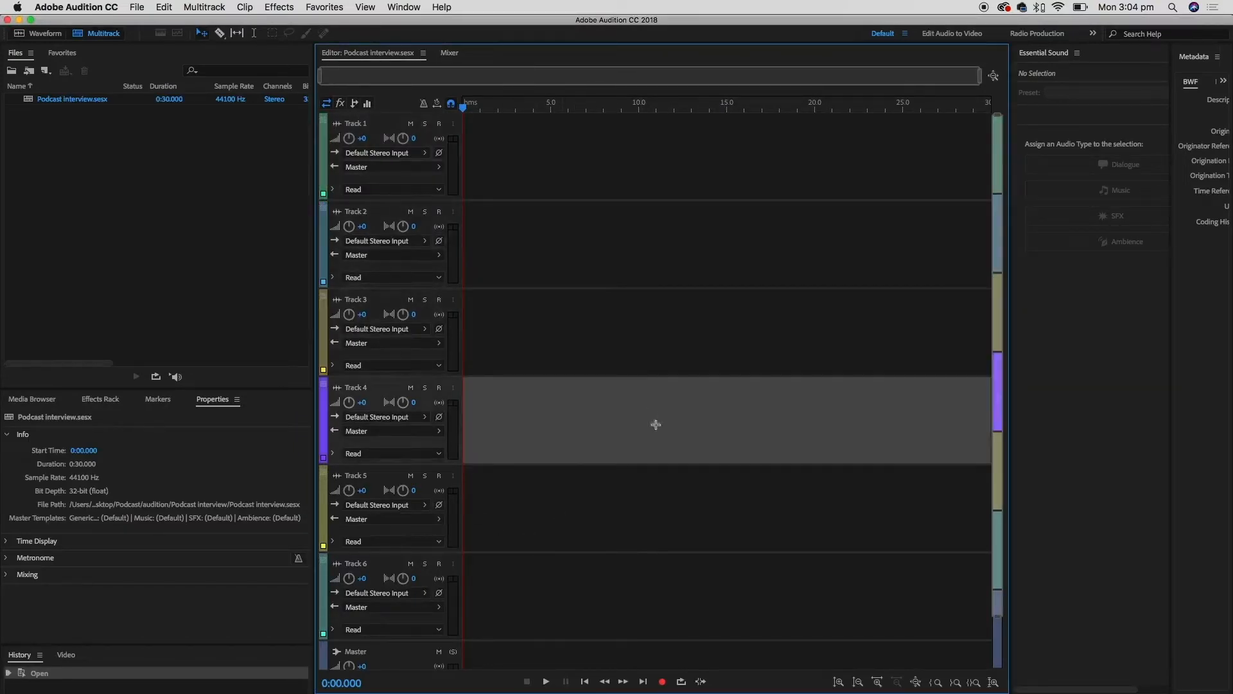
pyautogui.click(668, 488)
pyautogui.click(655, 341)
pyautogui.click(686, 265)
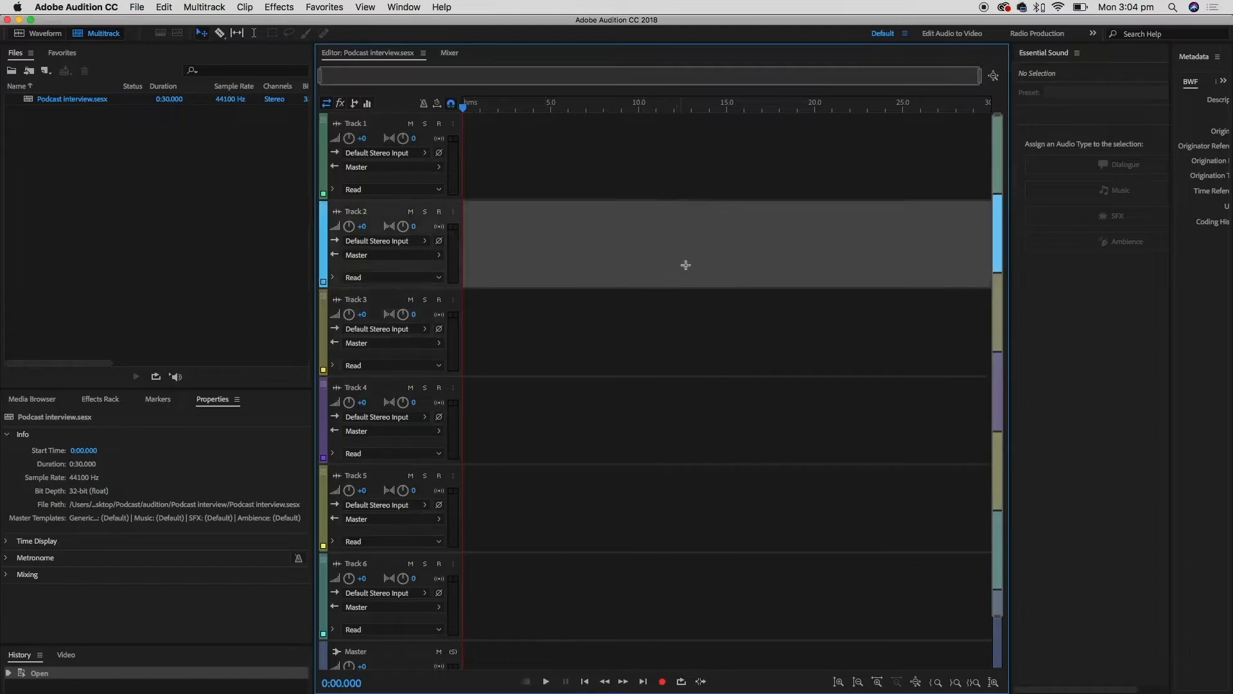
pyautogui.click(675, 180)
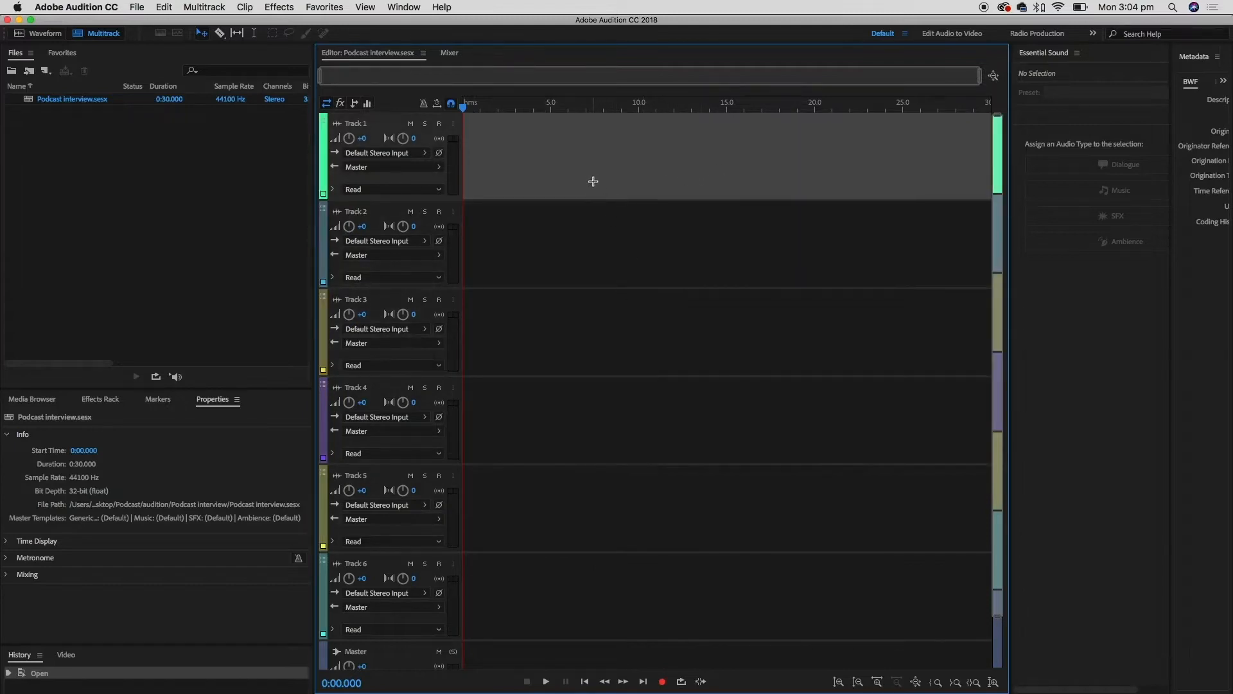
pyautogui.click(721, 246)
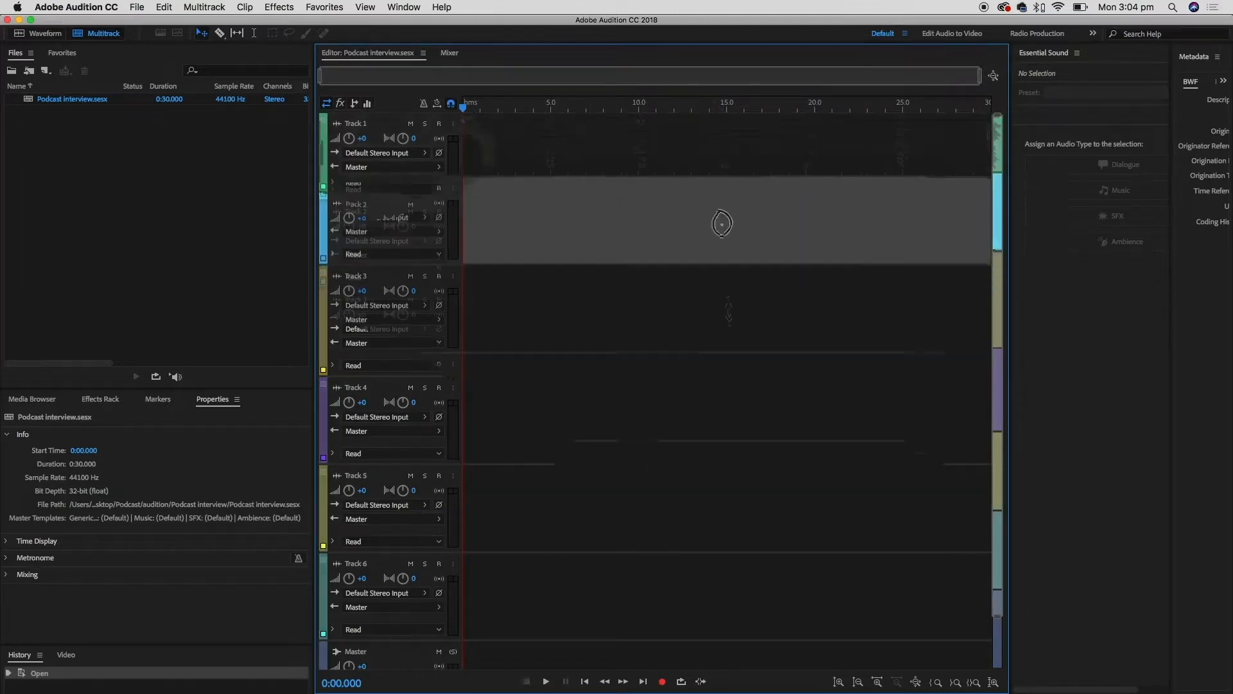
pyautogui.click(735, 309)
pyautogui.click(716, 418)
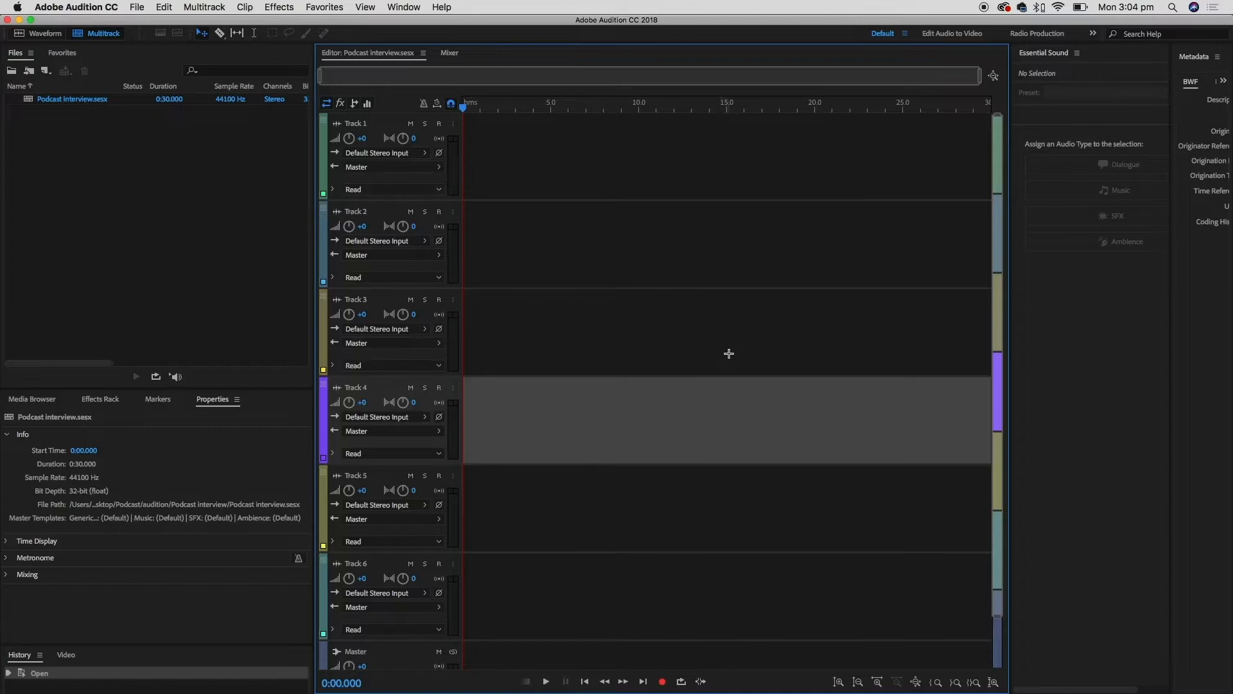
pyautogui.click(117, 99)
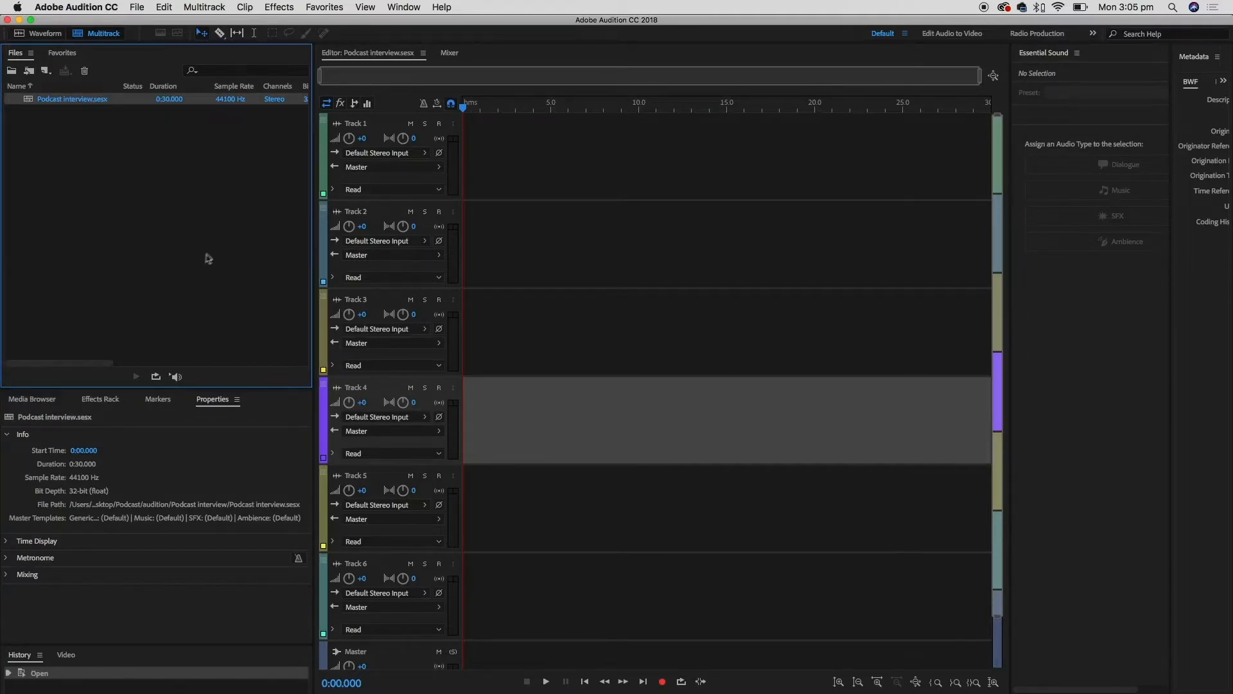
# Import Director interview original.wav from the Podcast folder
pyautogui.click(137, 7)
pyautogui.moveTo(279, 232)
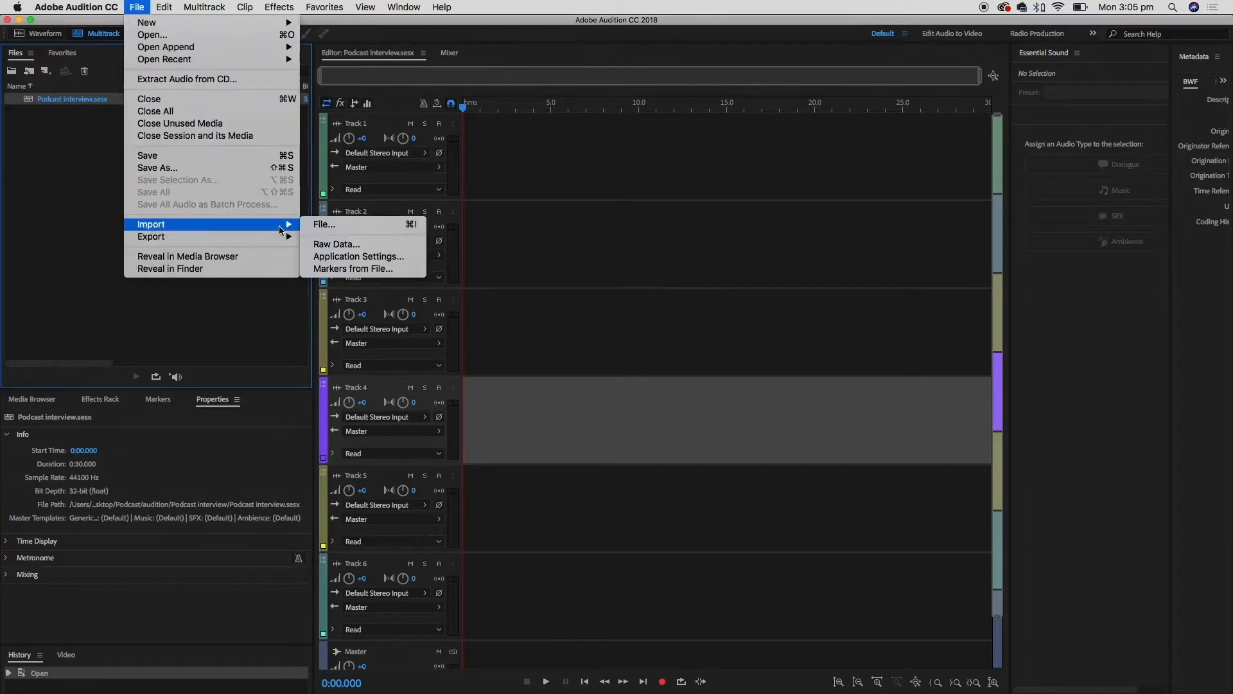
pyautogui.click(354, 229)
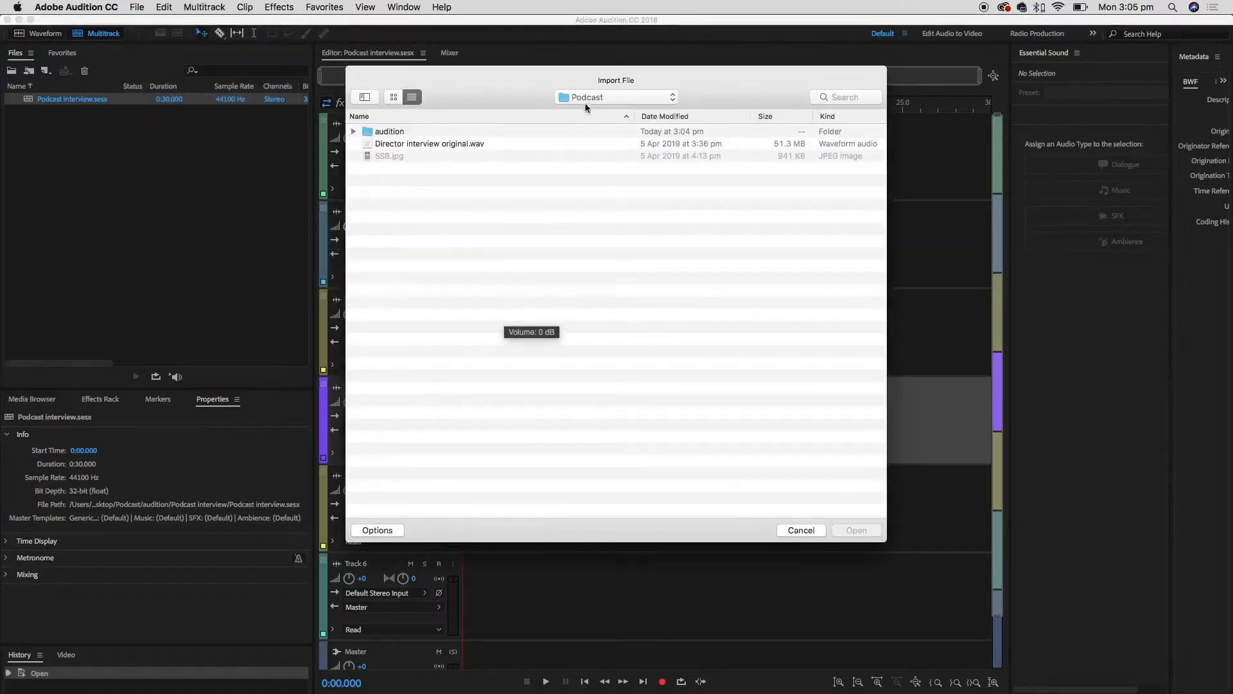
pyautogui.click(398, 144)
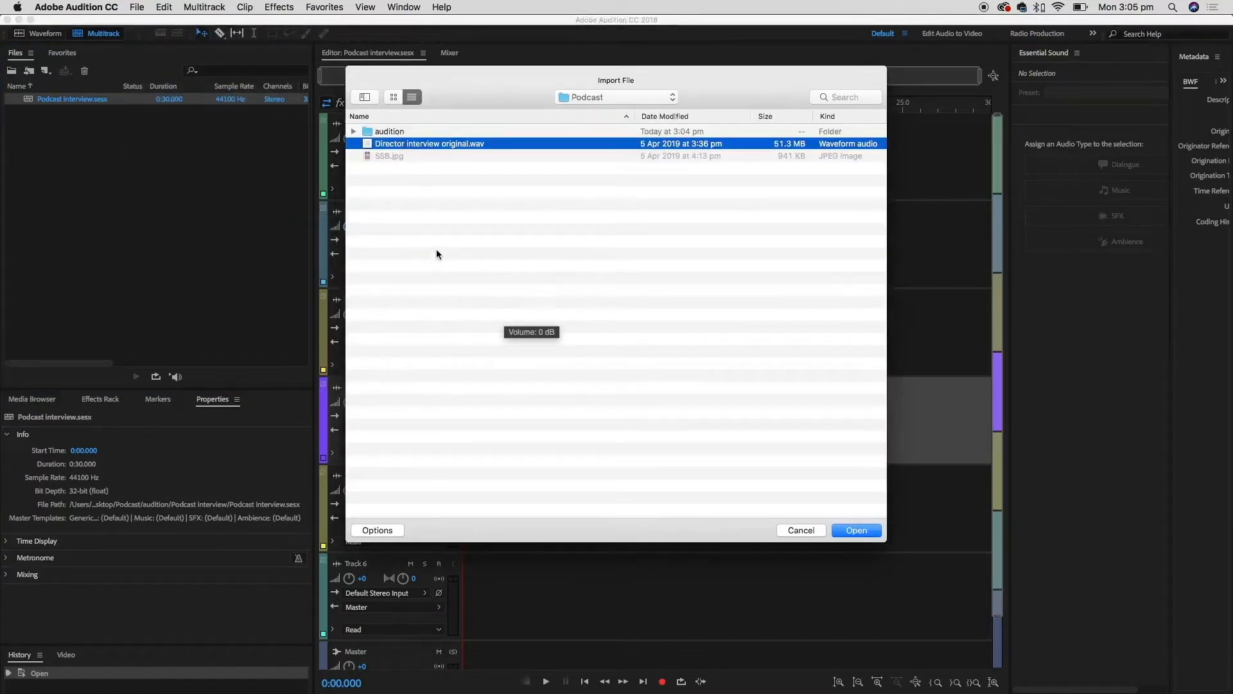
pyautogui.click(872, 532)
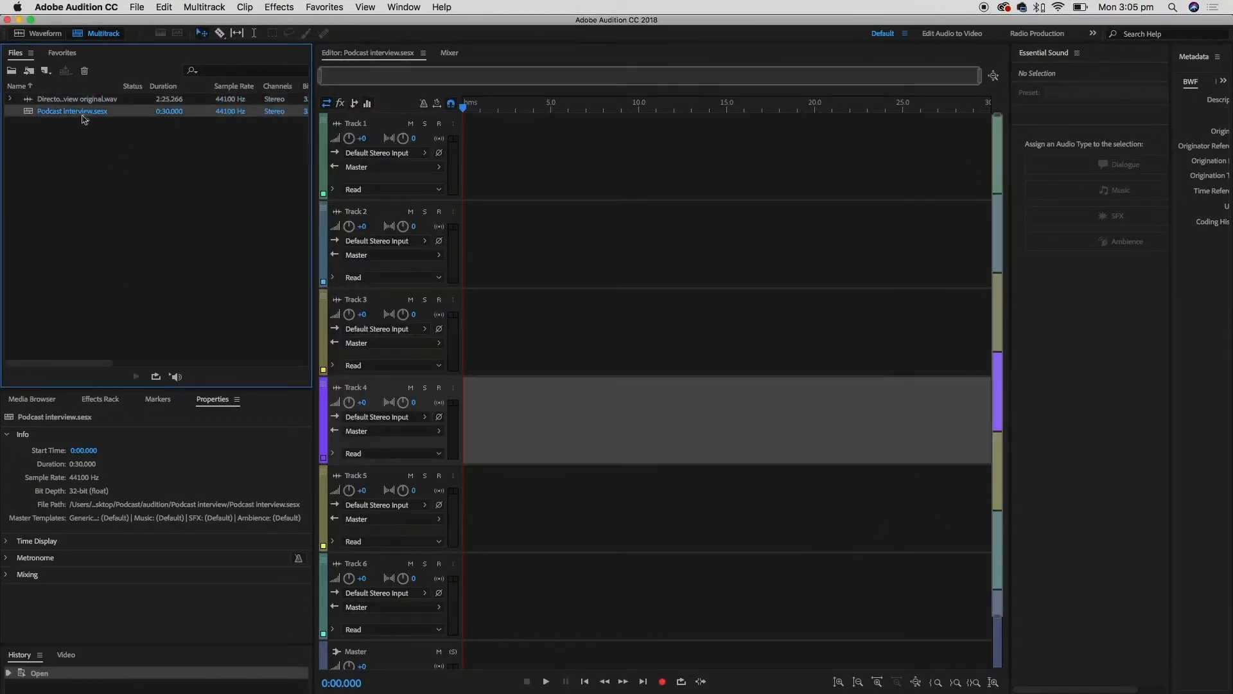
# View the waveform of Director interview original.wav, and place the file near the start of Track 1 in the Podcast interview session
pyautogui.click(119, 100)
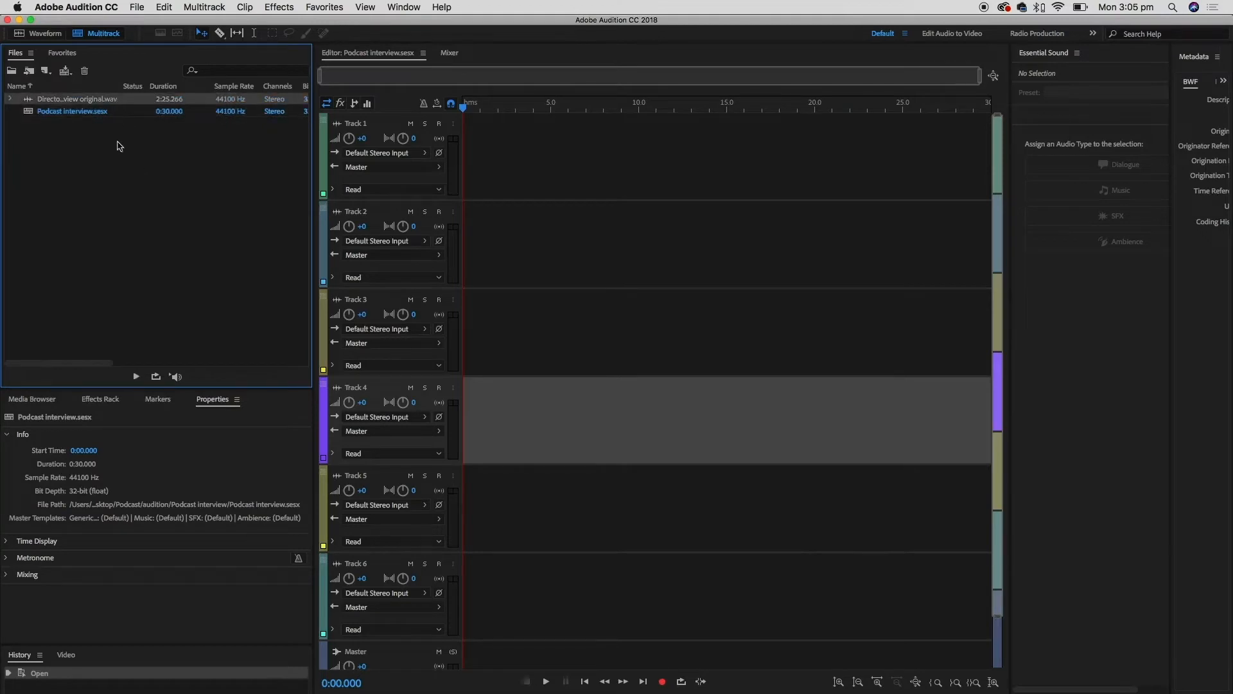
pyautogui.doubleClick(125, 101)
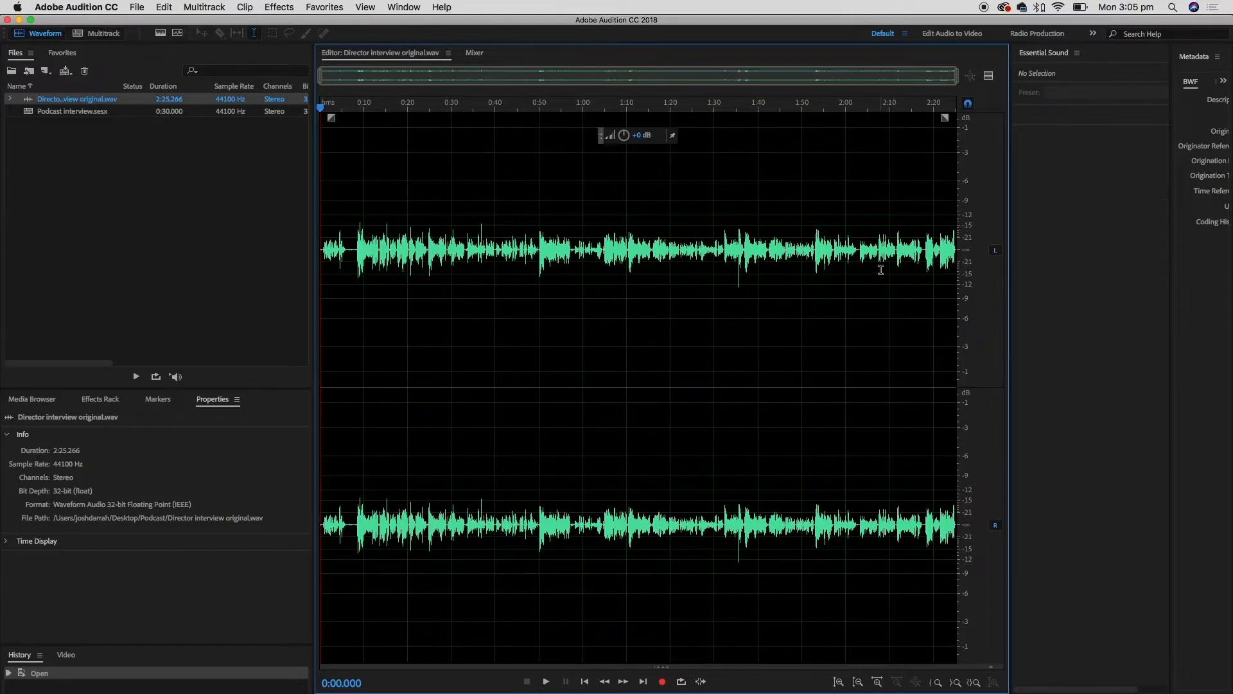
pyautogui.doubleClick(85, 113)
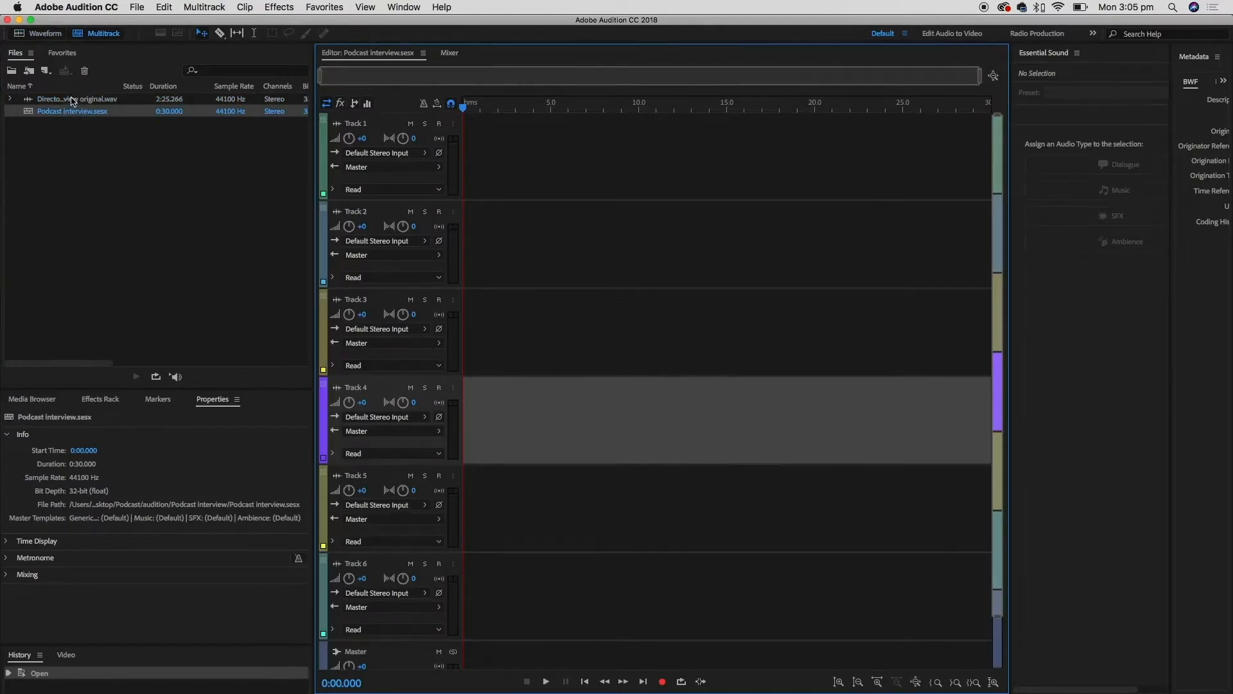
pyautogui.moveTo(73, 101); pyautogui.dragTo(523, 183)
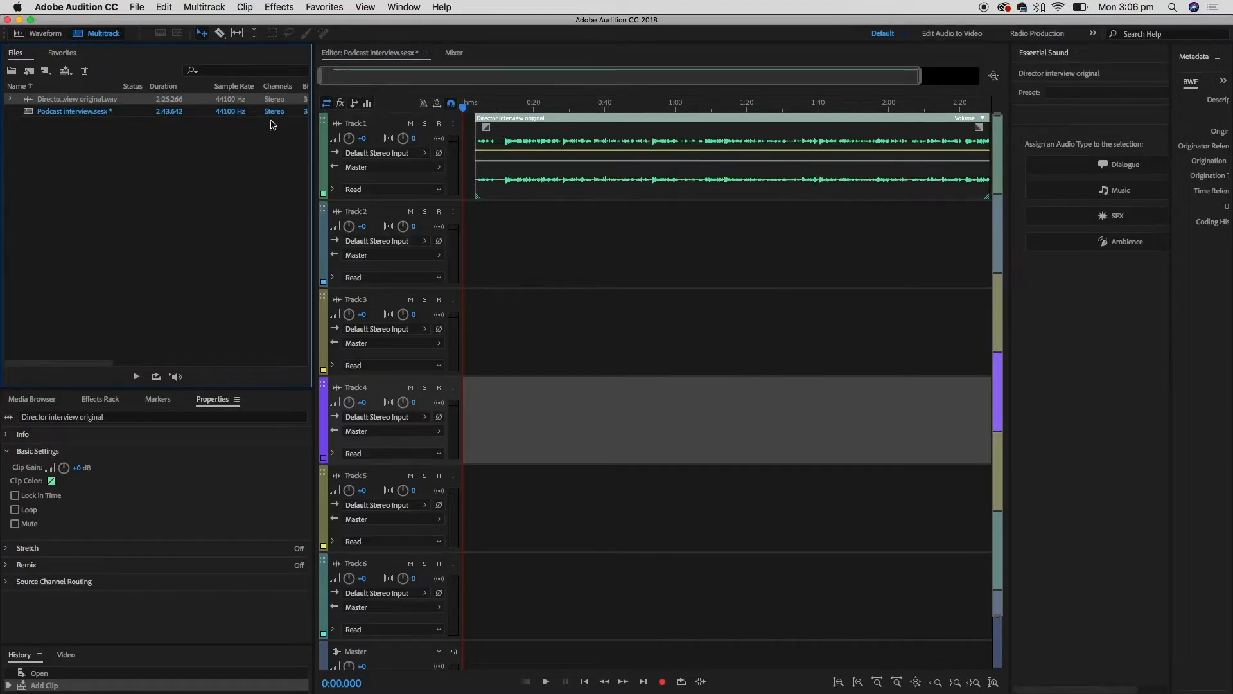
# Save the session with its external media files copied to the session folder, and suppress that alert for future saves
pyautogui.click(135, 6)
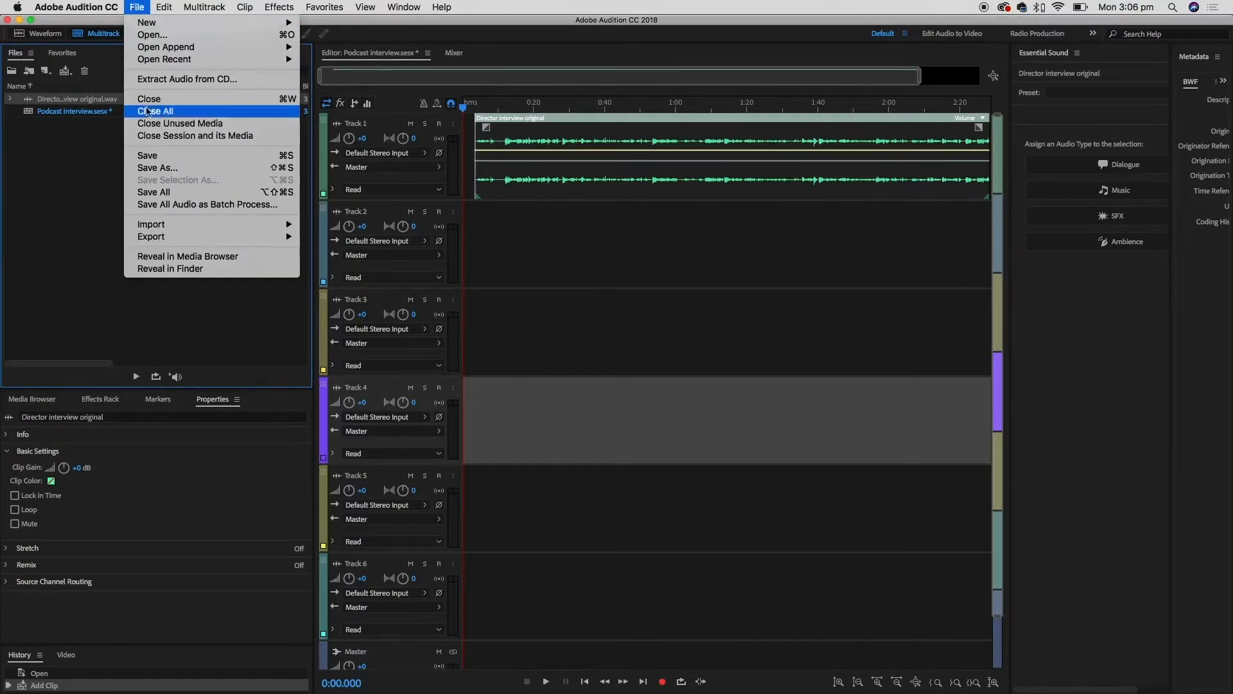
pyautogui.click(194, 160)
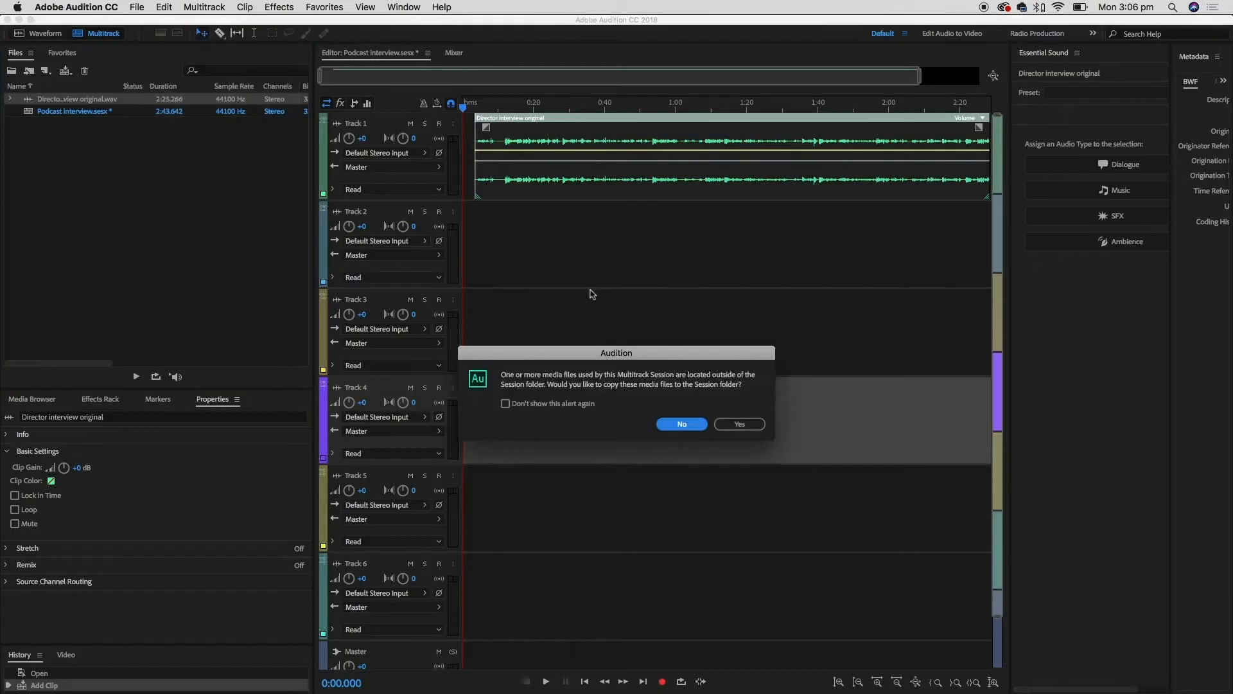
pyautogui.moveTo(704, 363); pyautogui.dragTo(718, 296)
pyautogui.click(517, 344)
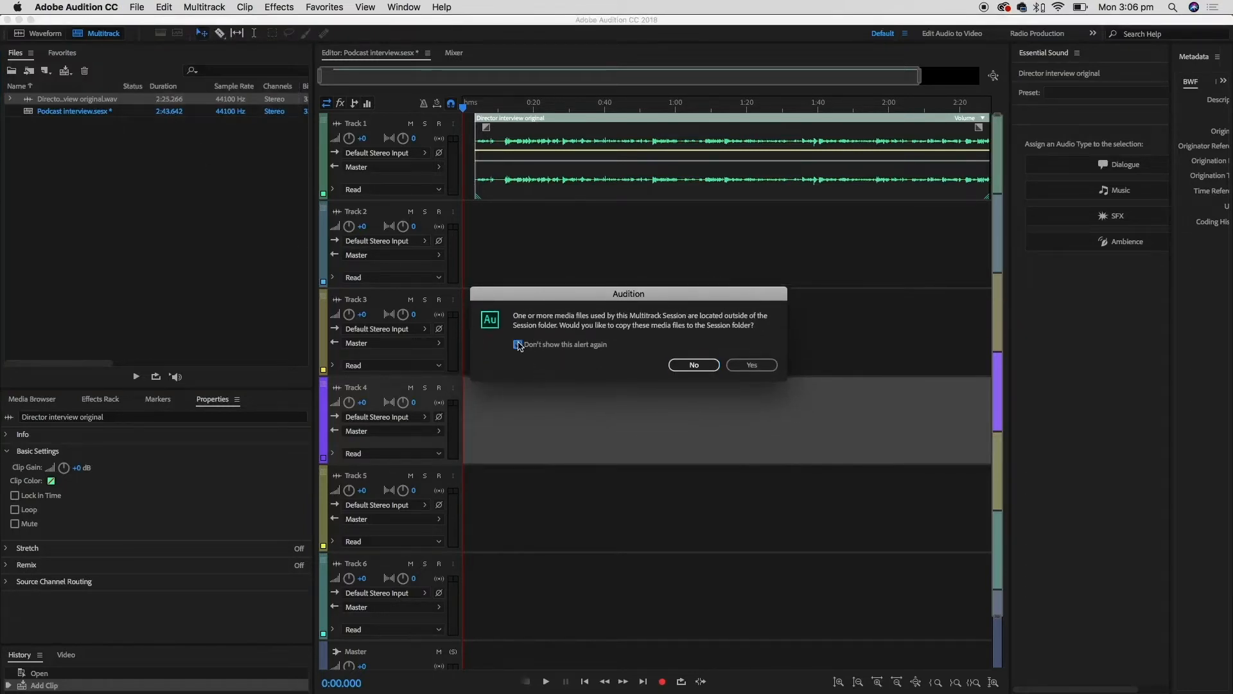
pyautogui.click(746, 365)
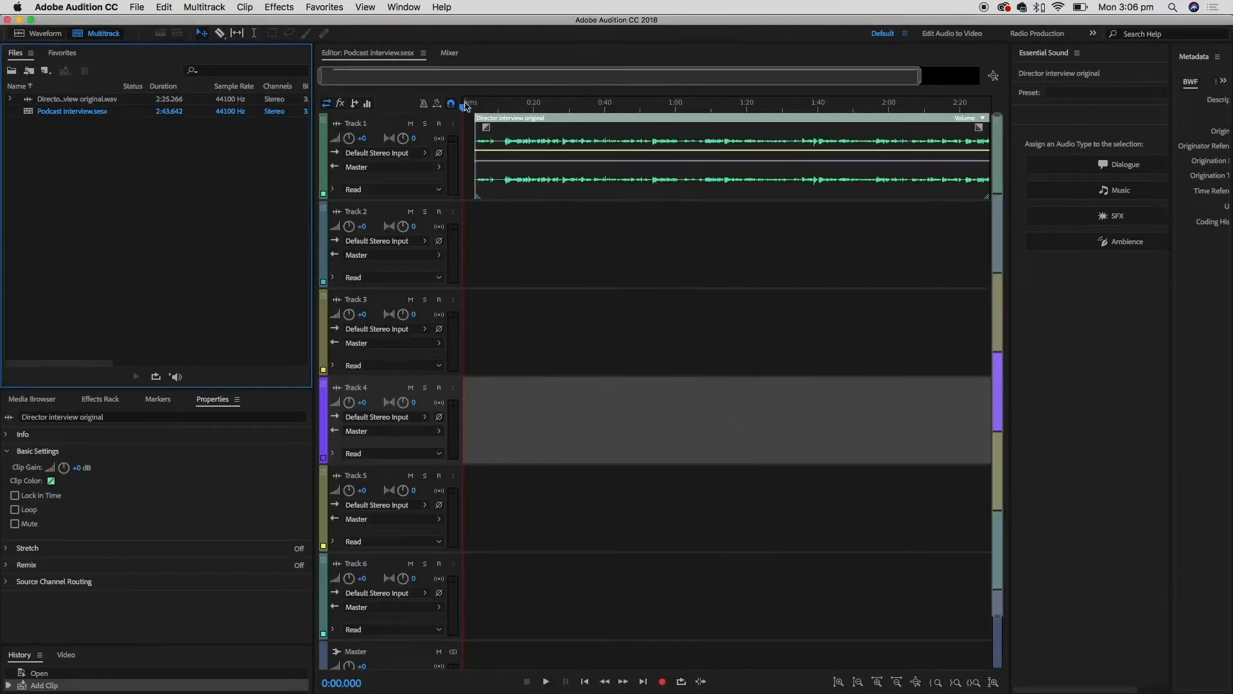
# Move the playhead back and forth to different points along the Director interview clip on the session timeline
pyautogui.moveTo(463, 106); pyautogui.dragTo(602, 107)
pyautogui.click(747, 107)
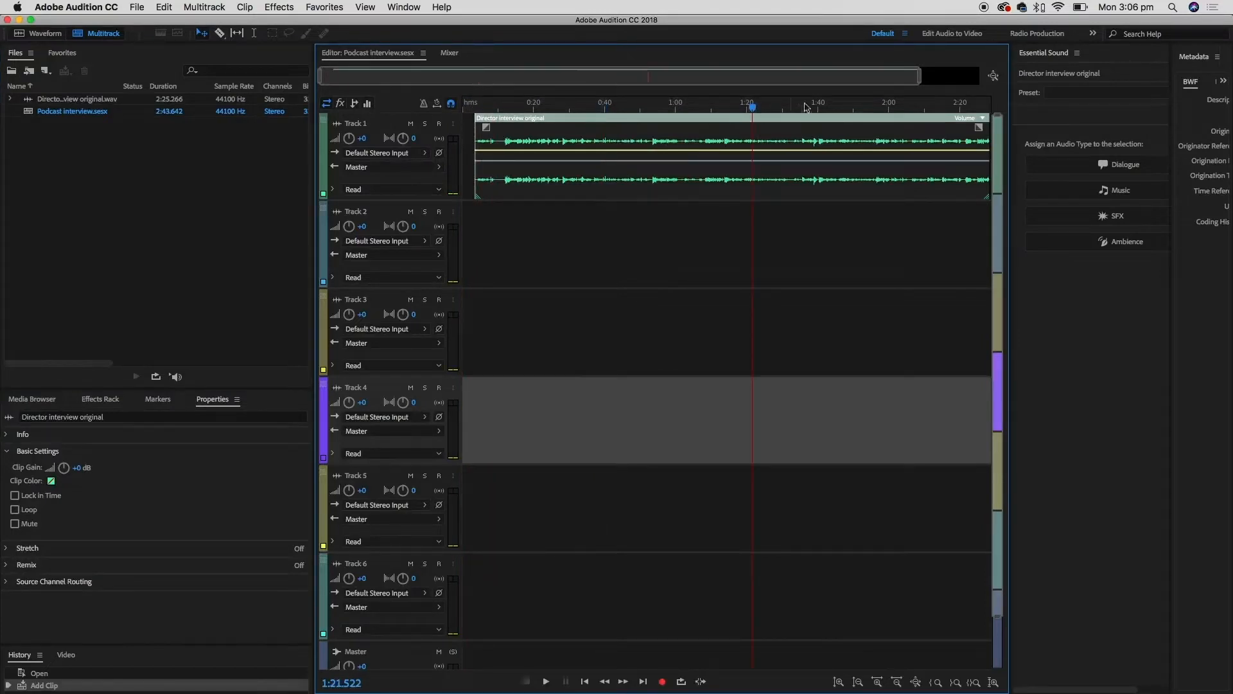
pyautogui.click(874, 108)
pyautogui.click(939, 108)
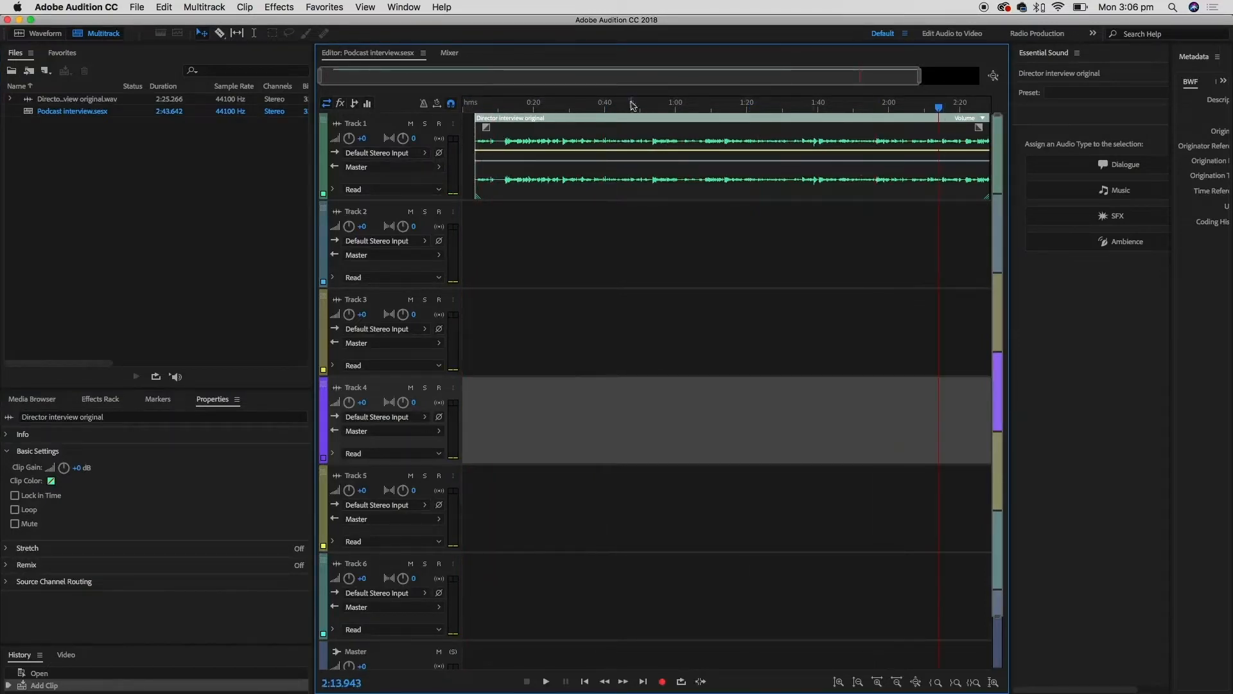
pyautogui.moveTo(632, 106); pyautogui.dragTo(678, 108)
pyautogui.press('space')
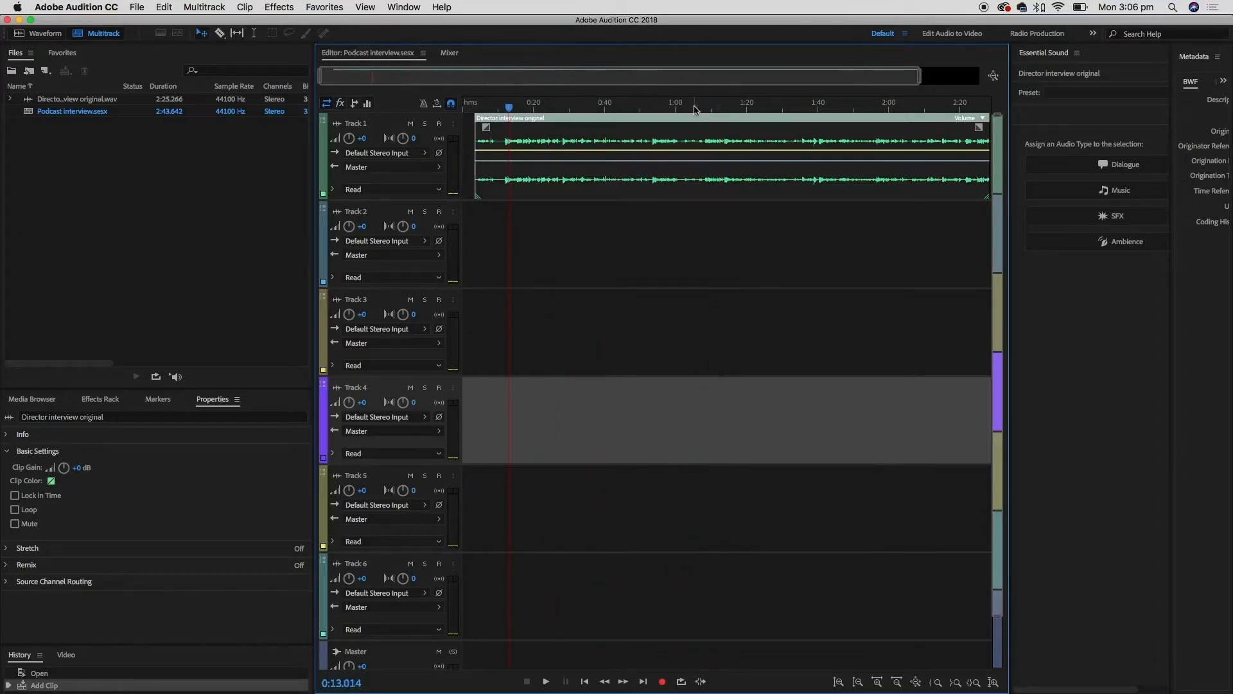
pyautogui.click(839, 108)
pyautogui.click(914, 107)
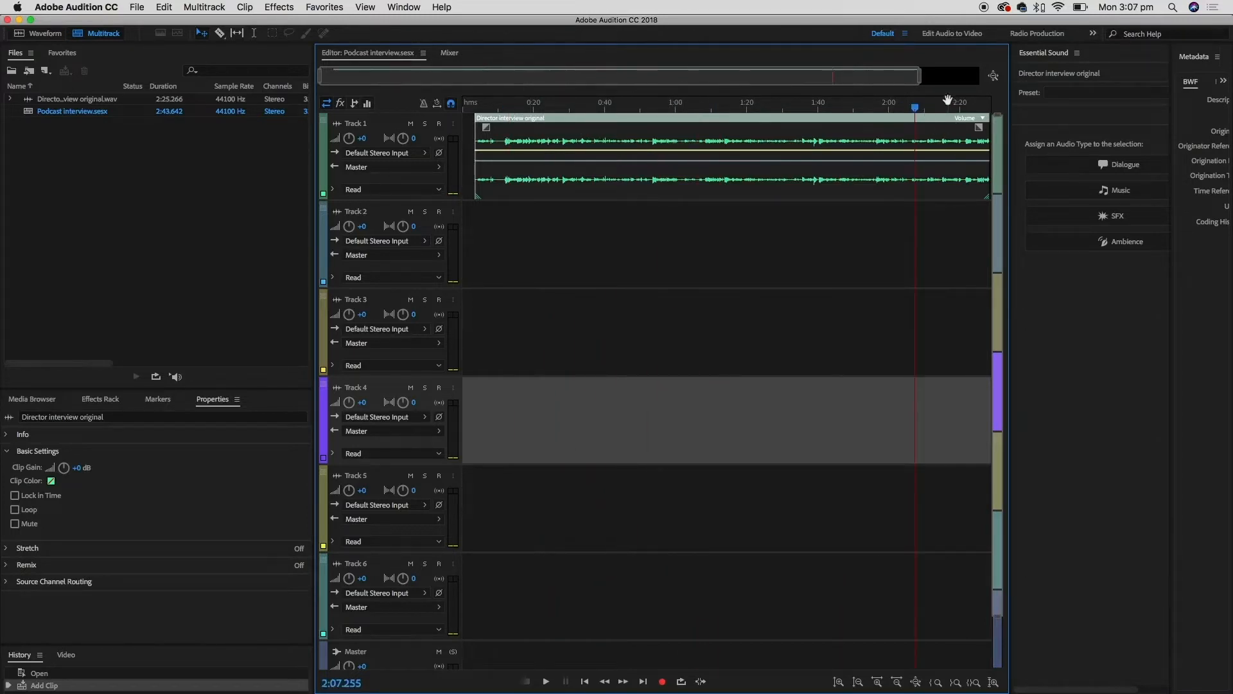
pyautogui.click(841, 102)
# Examine the Director interview waveform at several zoom levels and timeline positions, and return to the full session view
pyautogui.press('-')
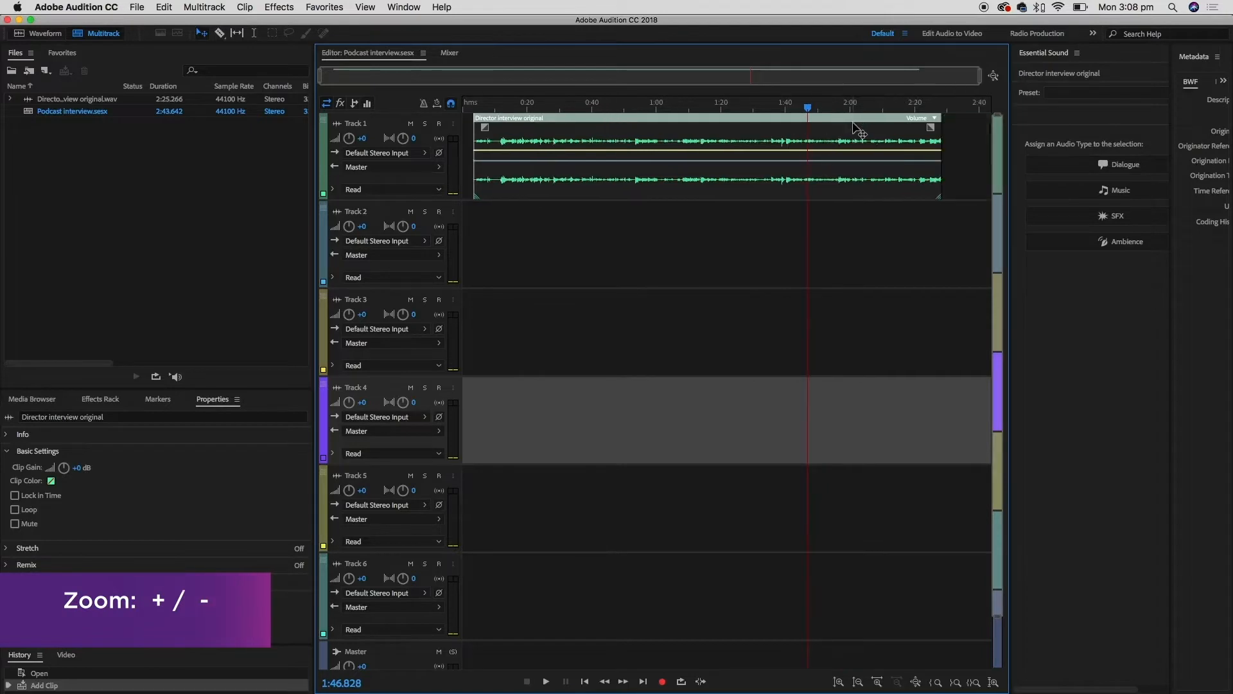
pyautogui.press('=')
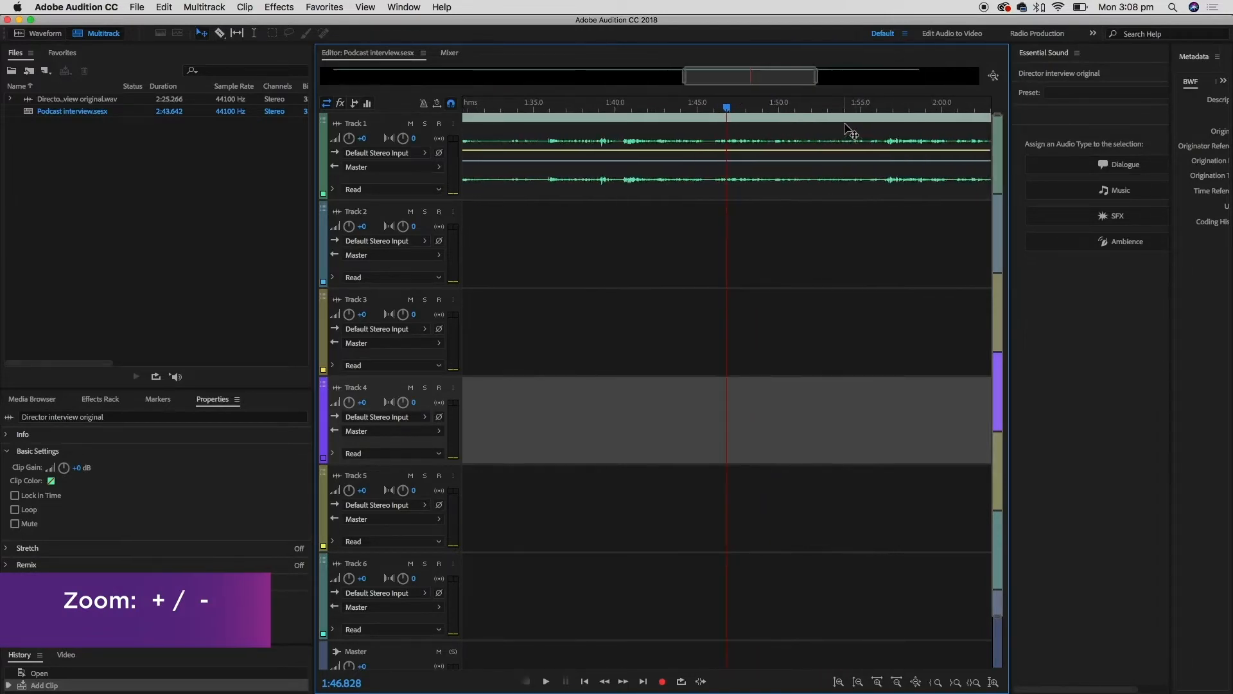
pyautogui.press('=')
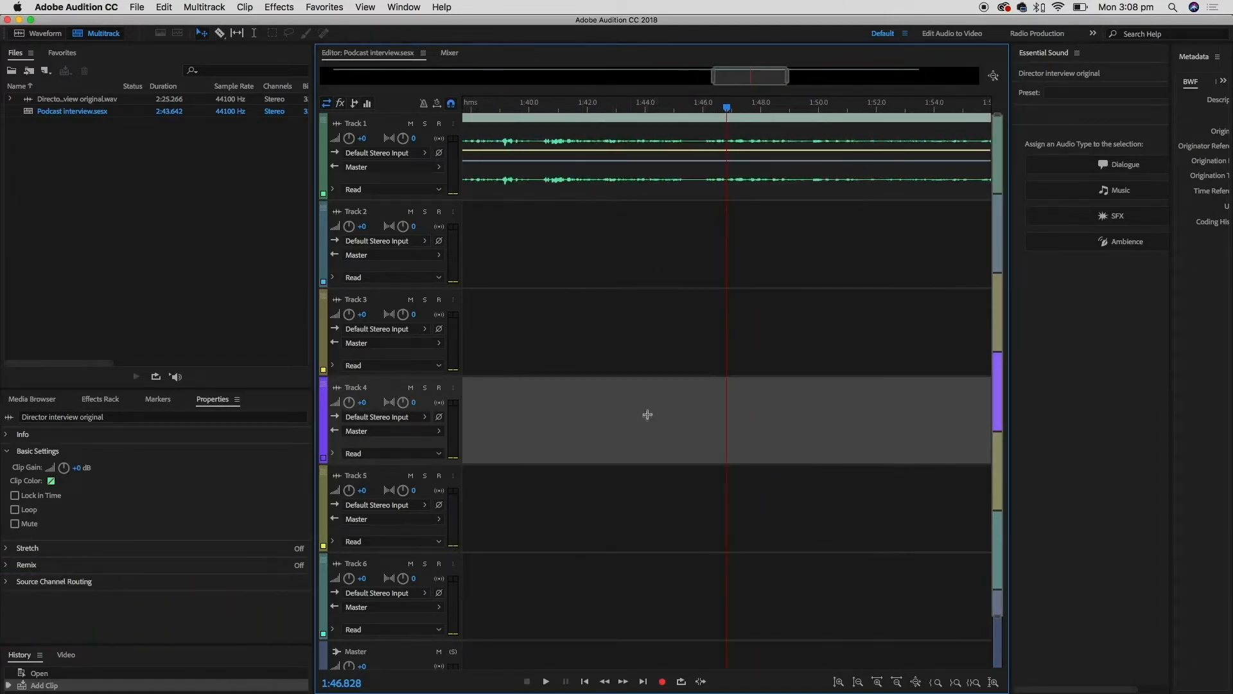
pyautogui.moveTo(739, 73); pyautogui.dragTo(654, 73)
pyautogui.scroll(5, 683, 160)
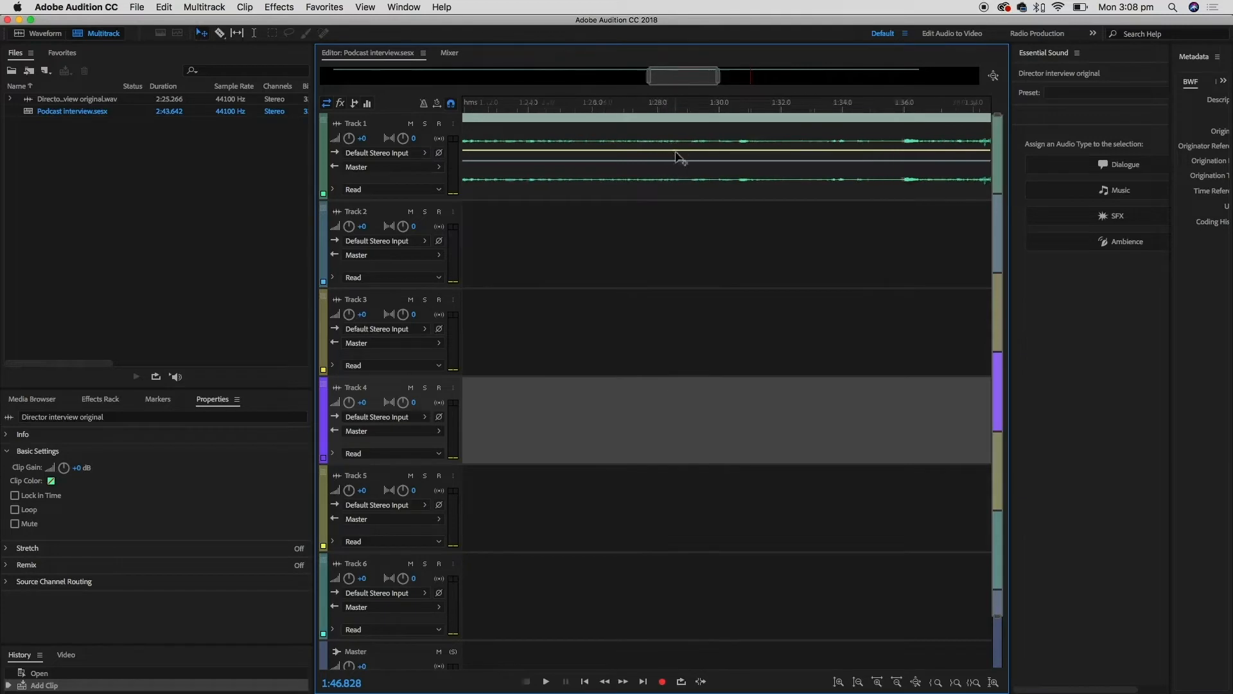
pyautogui.scroll(3, 730, 171)
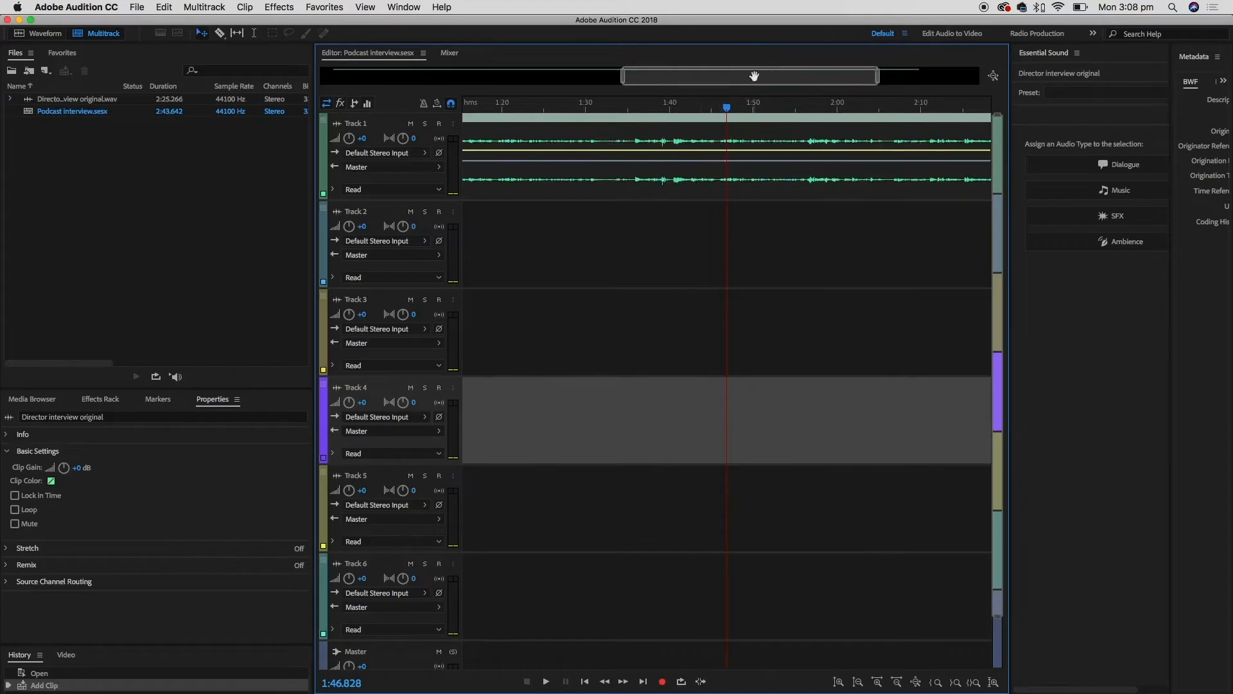
pyautogui.moveTo(720, 80); pyautogui.dragTo(779, 83)
pyautogui.scroll(3, 777, 76)
pyautogui.press('\\')
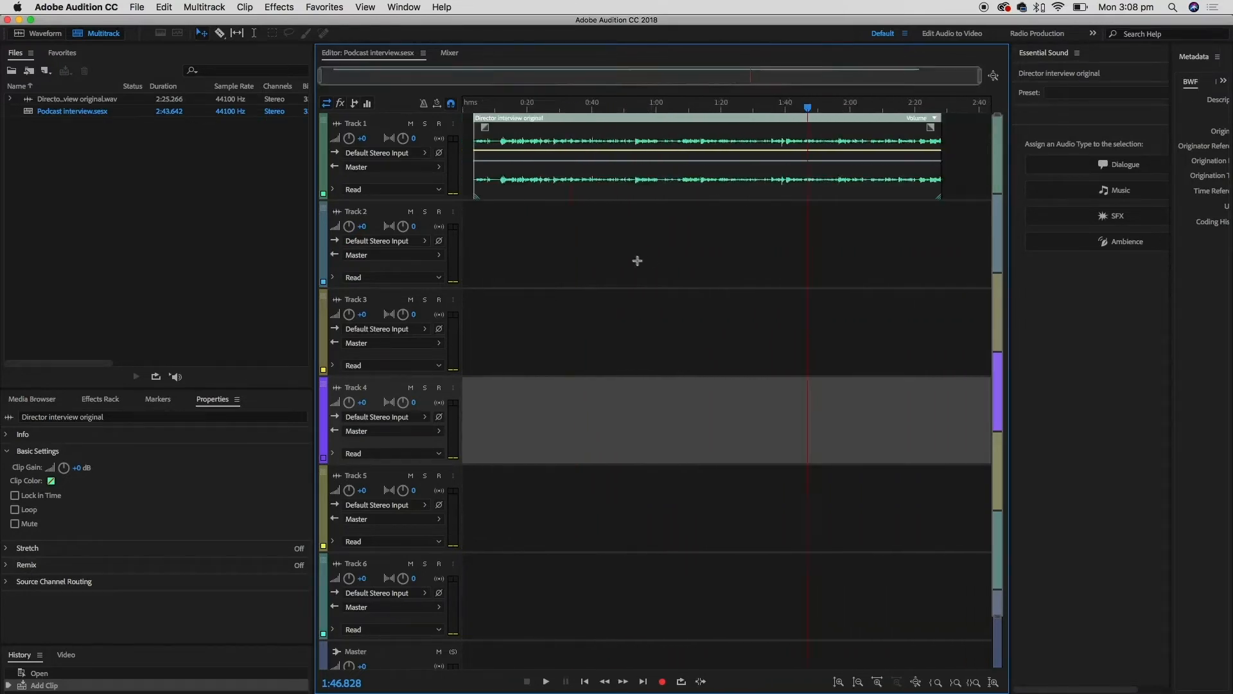
# Play the opening of the Director interview clip on Track 1 from the clip's start, and stop playback
pyautogui.click(476, 105)
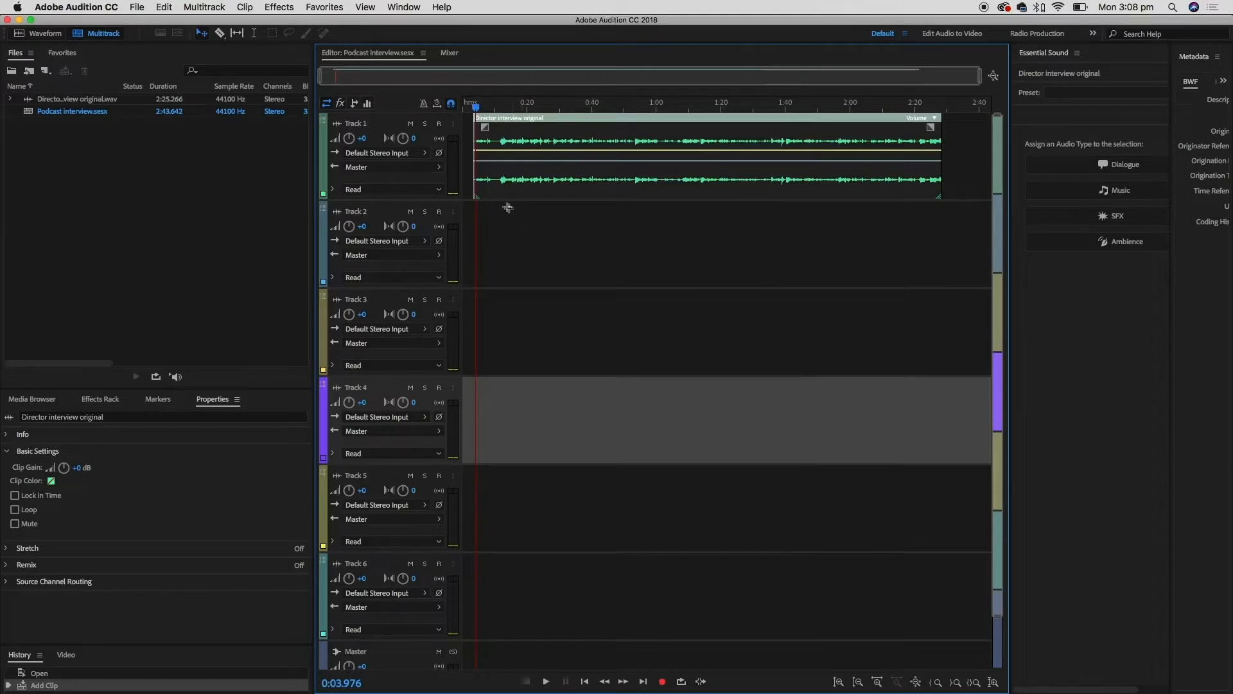
pyautogui.press('=')
pyautogui.press('=')
pyautogui.press('=')
pyautogui.press('=')
pyautogui.press('=')
pyautogui.press('=')
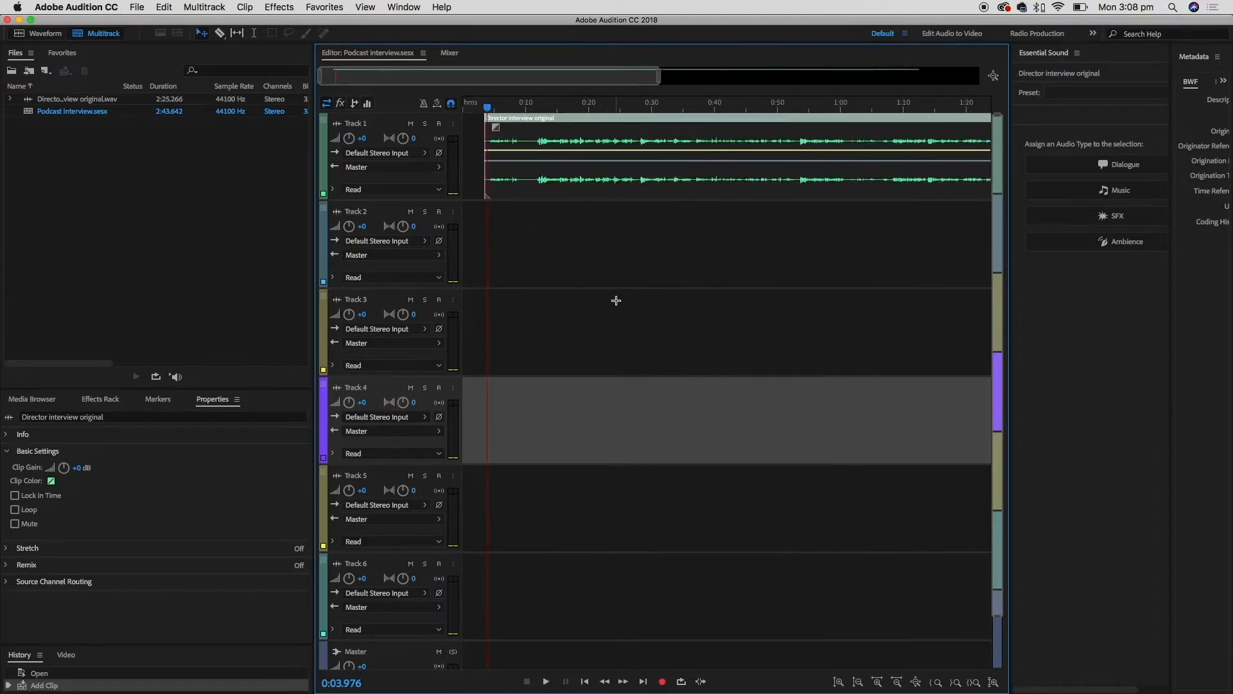
pyautogui.press('=')
pyautogui.press('=')
pyautogui.press('=')
pyautogui.press('=')
pyautogui.press('=')
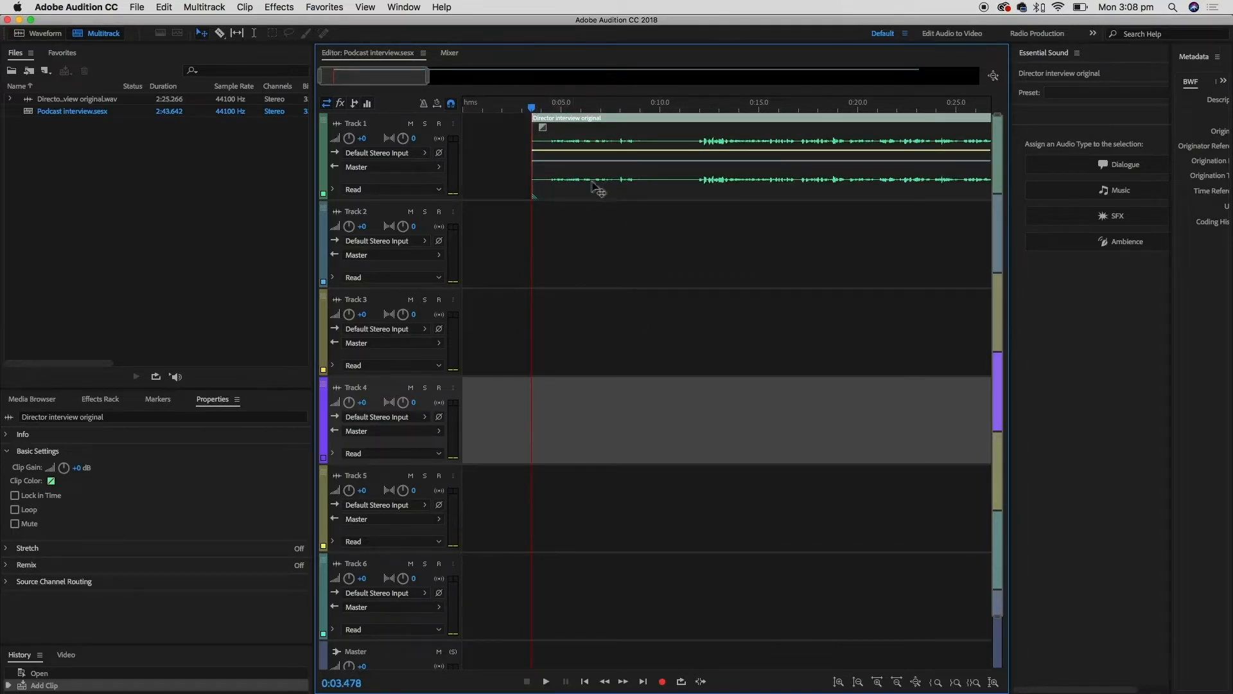
pyautogui.click(547, 682)
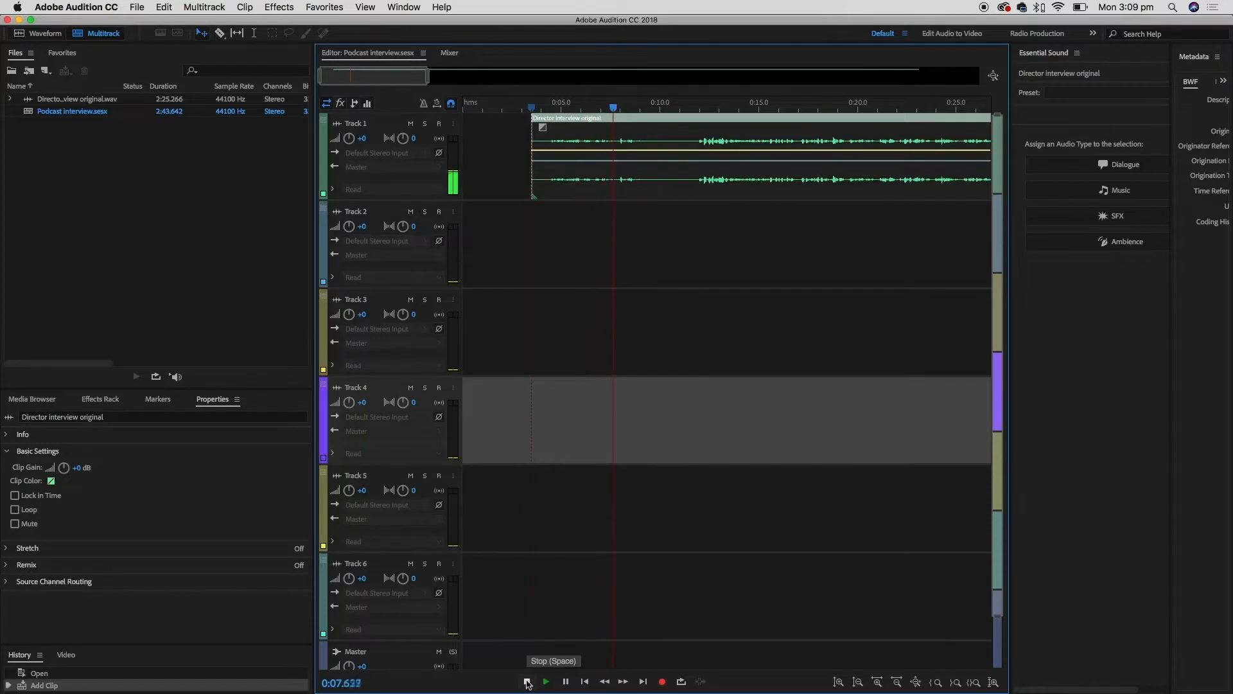
pyautogui.click(528, 682)
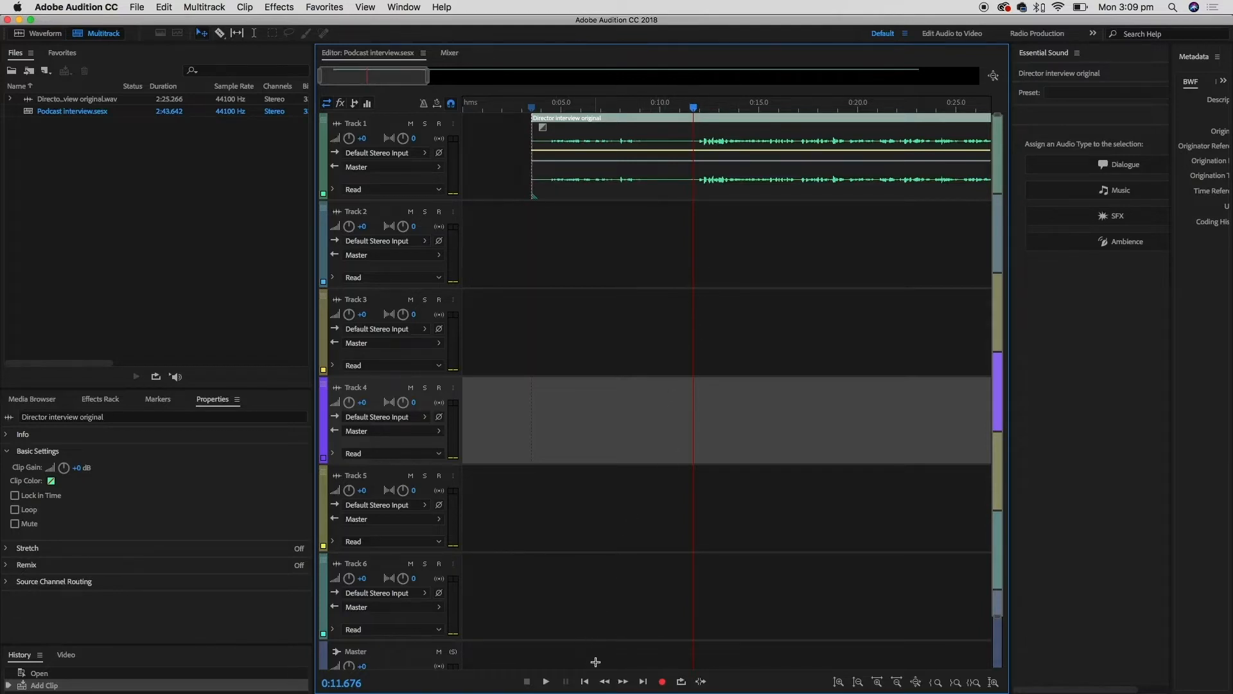
# Replay the first speech section of the Director interview clip from about 4 seconds, stopping and resuming playback
pyautogui.click(544, 107)
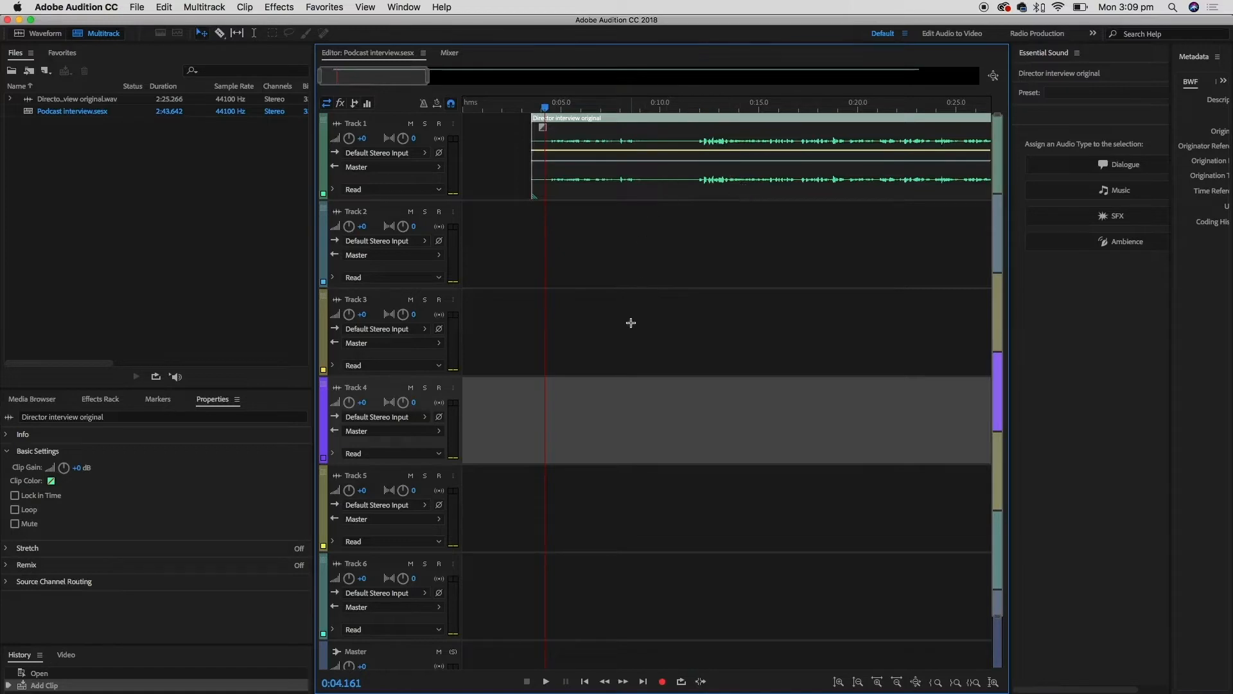
pyautogui.press('space')
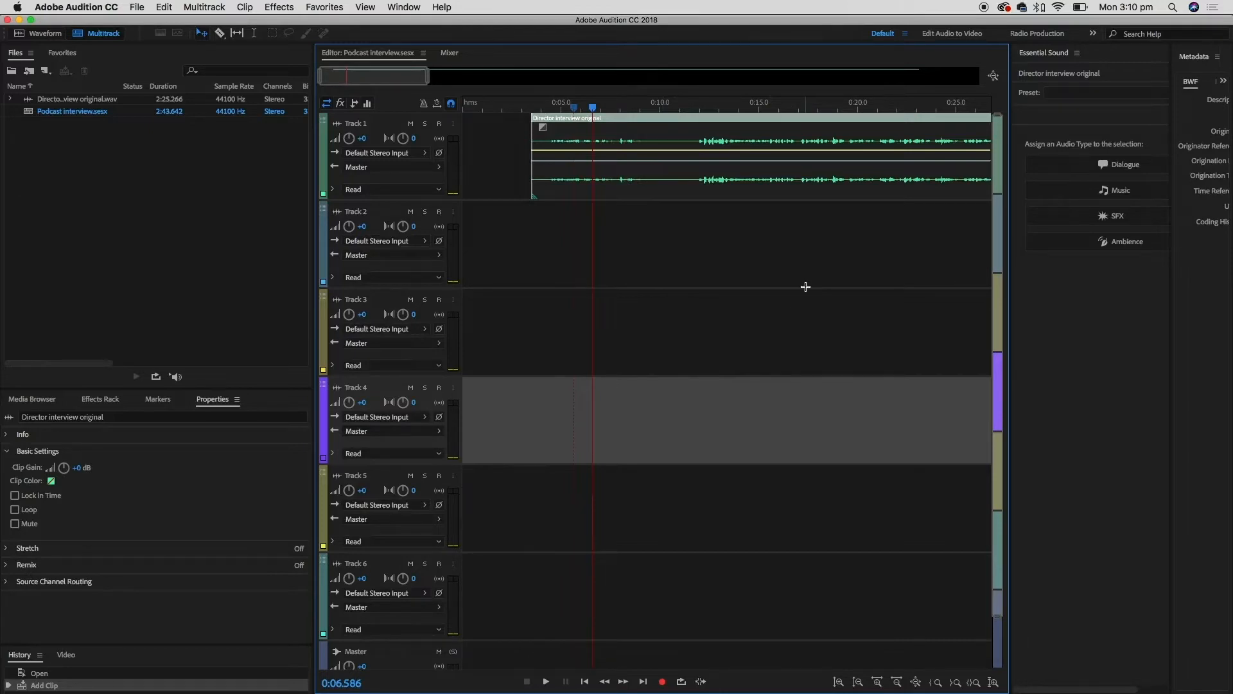
pyautogui.press('space')
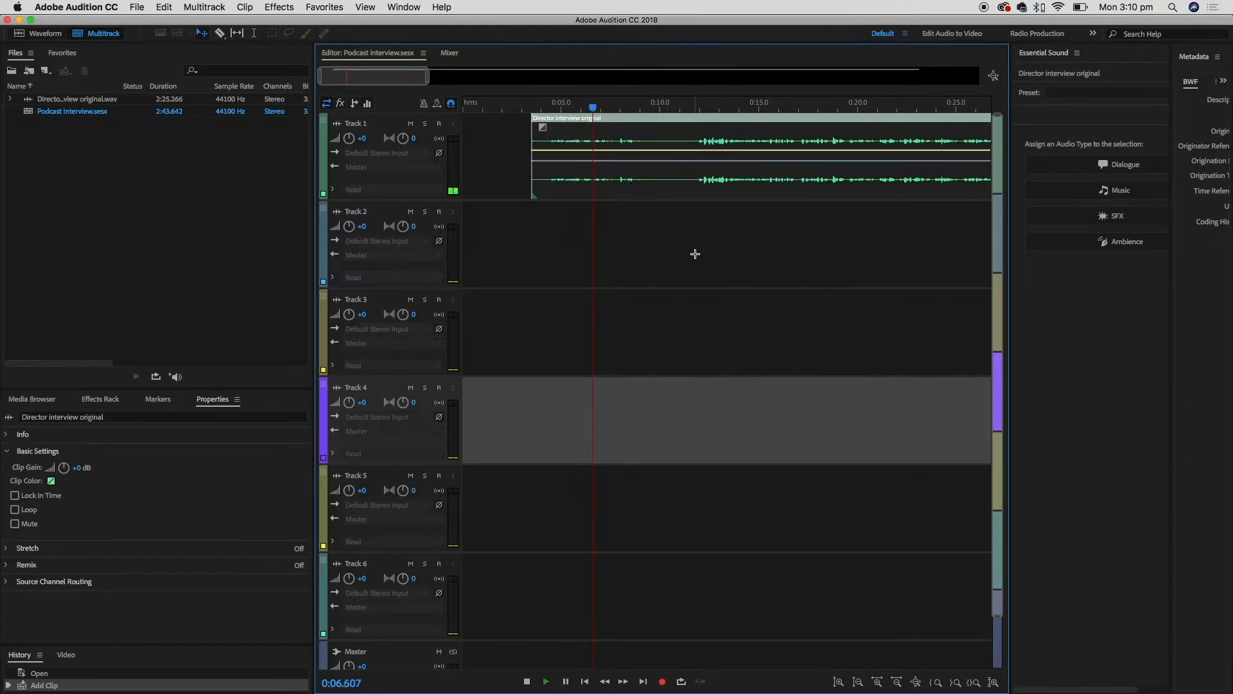
pyautogui.press('space')
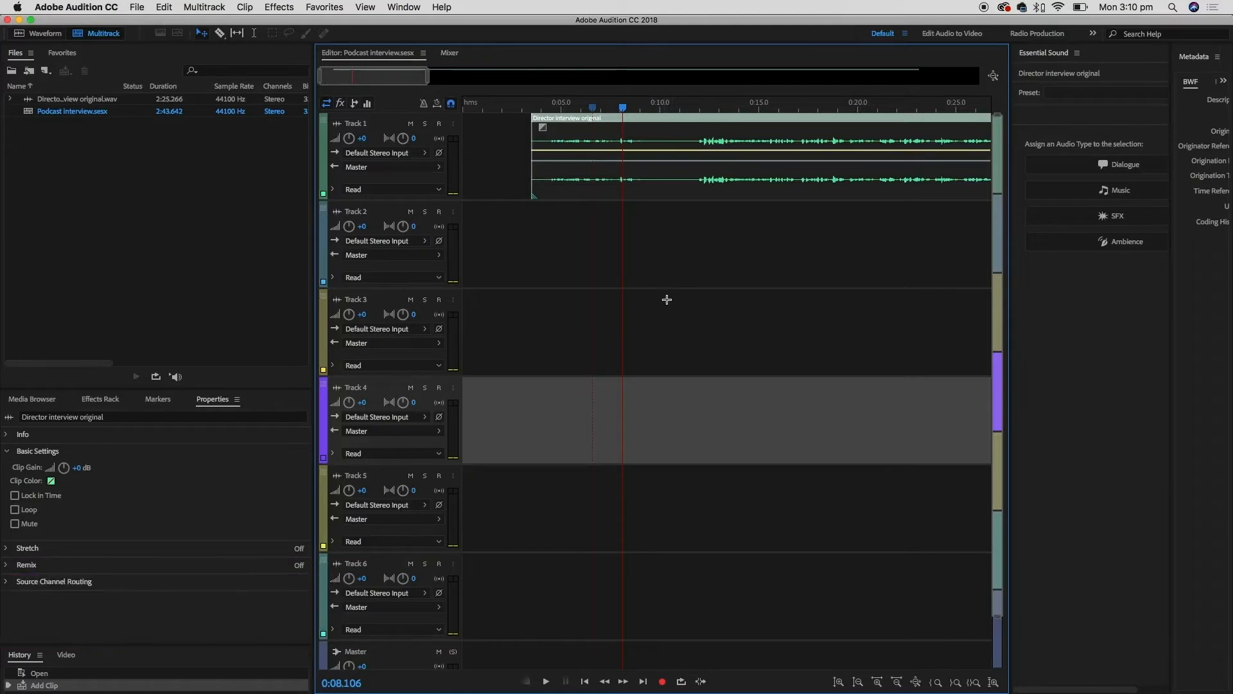
# Play the Director interview clip forward from just before its second speech section, play it backwards, and stop playback
pyautogui.click(690, 133)
pyautogui.press('space')
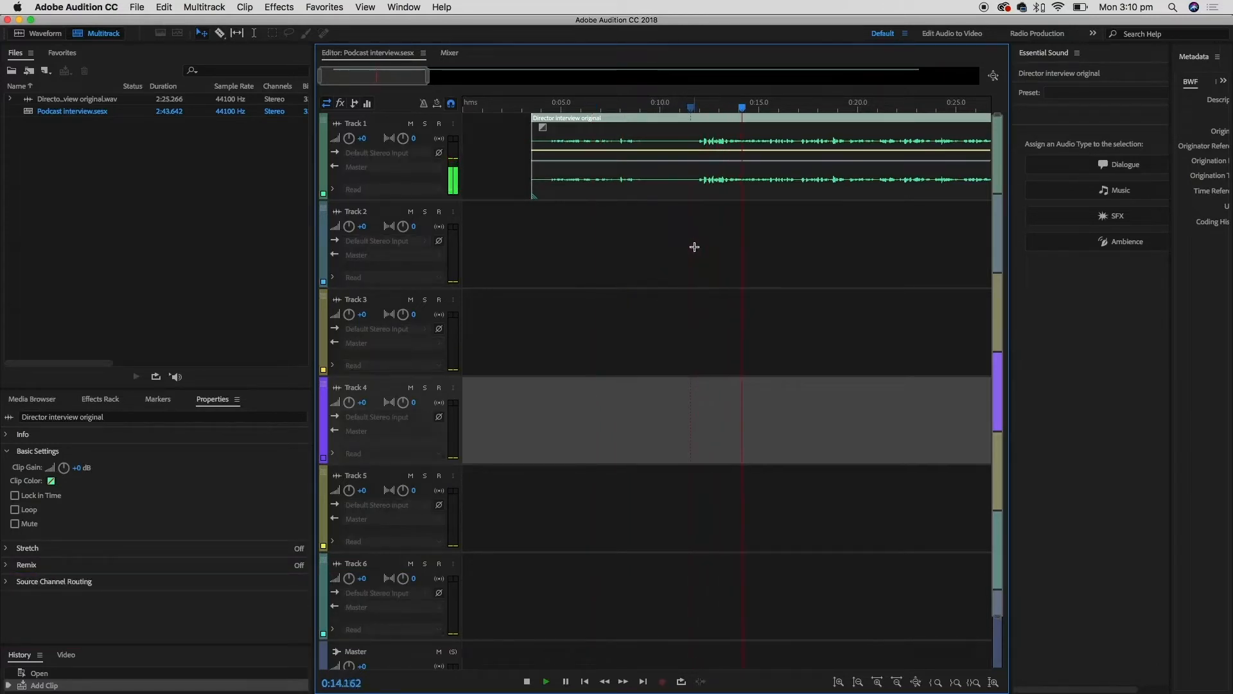
pyautogui.press('space')
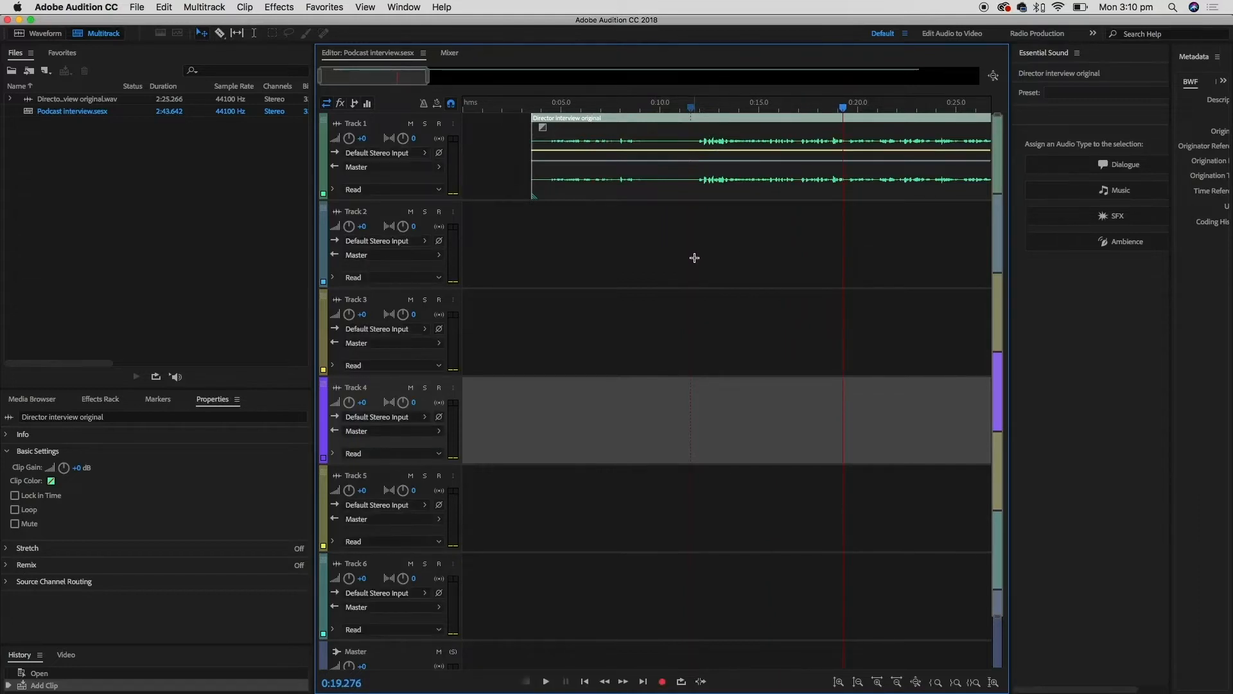
pyautogui.hotkey('alt', 'Left')
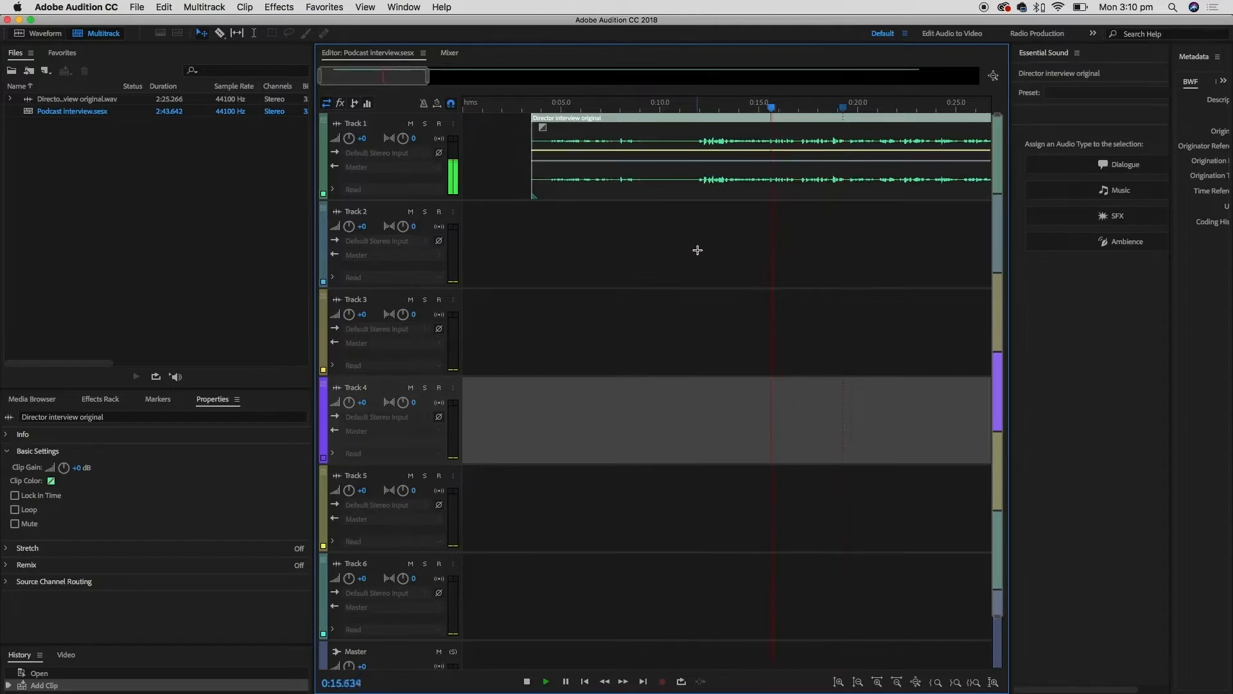
pyautogui.press('space')
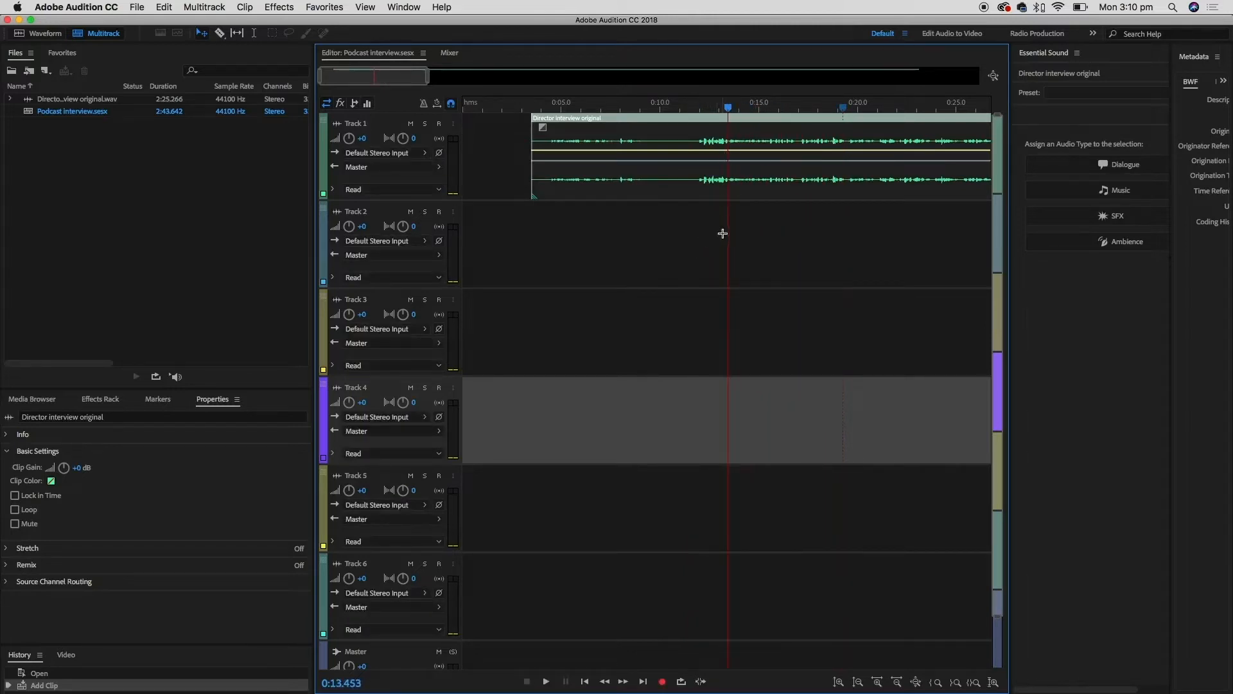
# Place the playhead at 0:11.248, just before the second speech section, and split the Track 1 clip there with the Razor tool
pyautogui.click(692, 108)
pyautogui.click(687, 158)
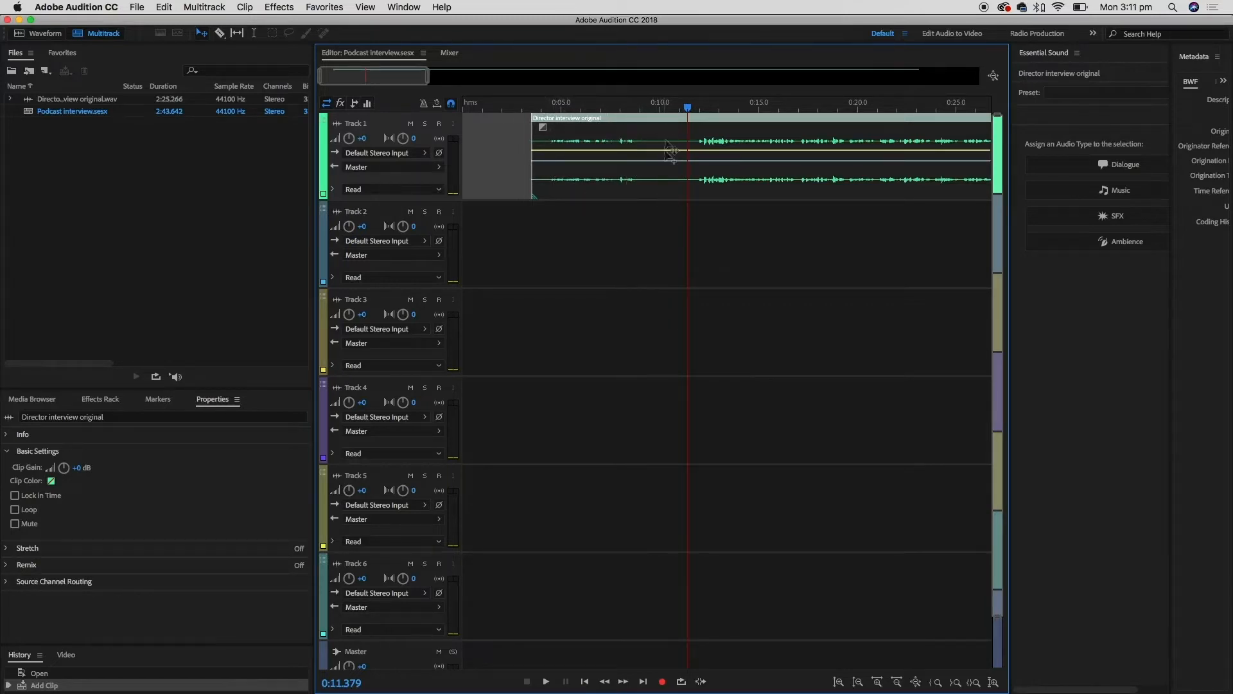
pyautogui.moveTo(688, 108); pyautogui.dragTo(685, 111)
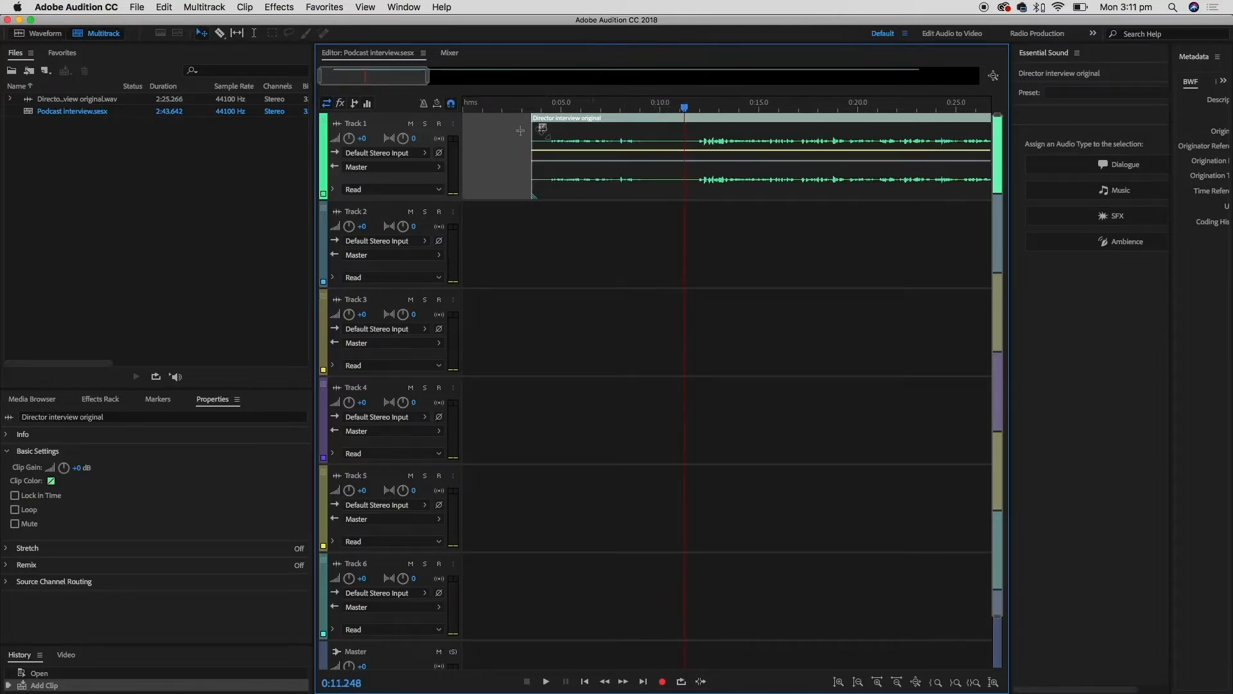
pyautogui.click(221, 35)
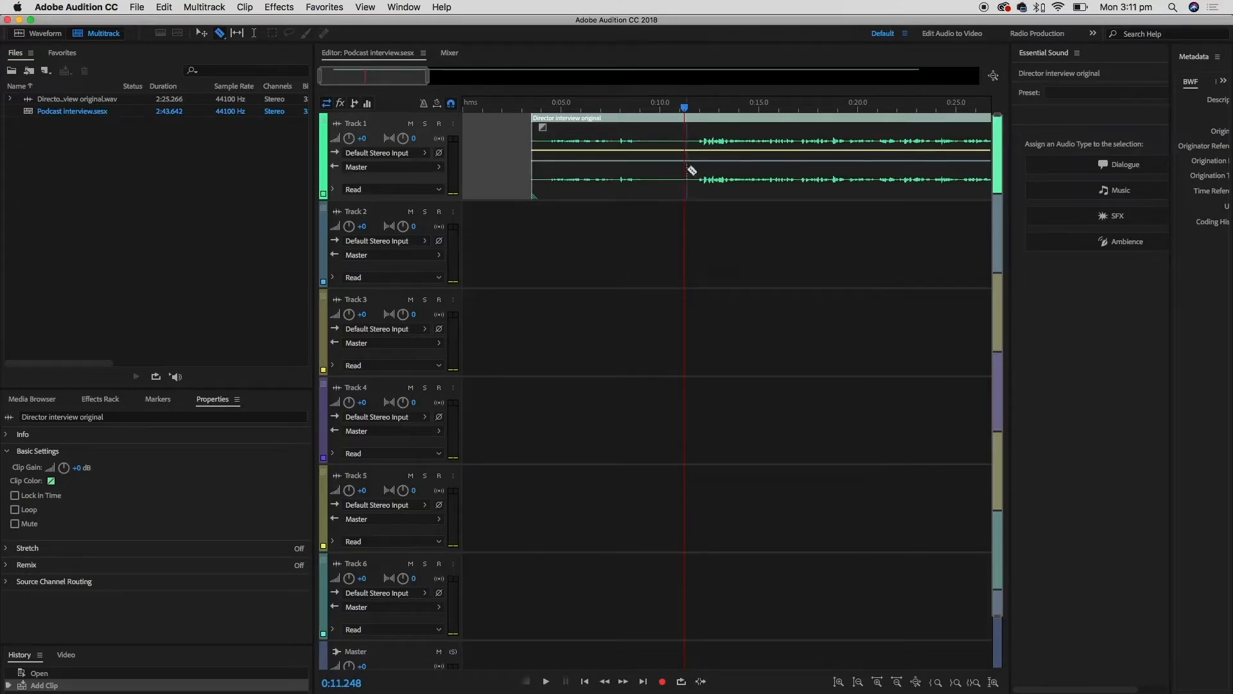
pyautogui.click(685, 186)
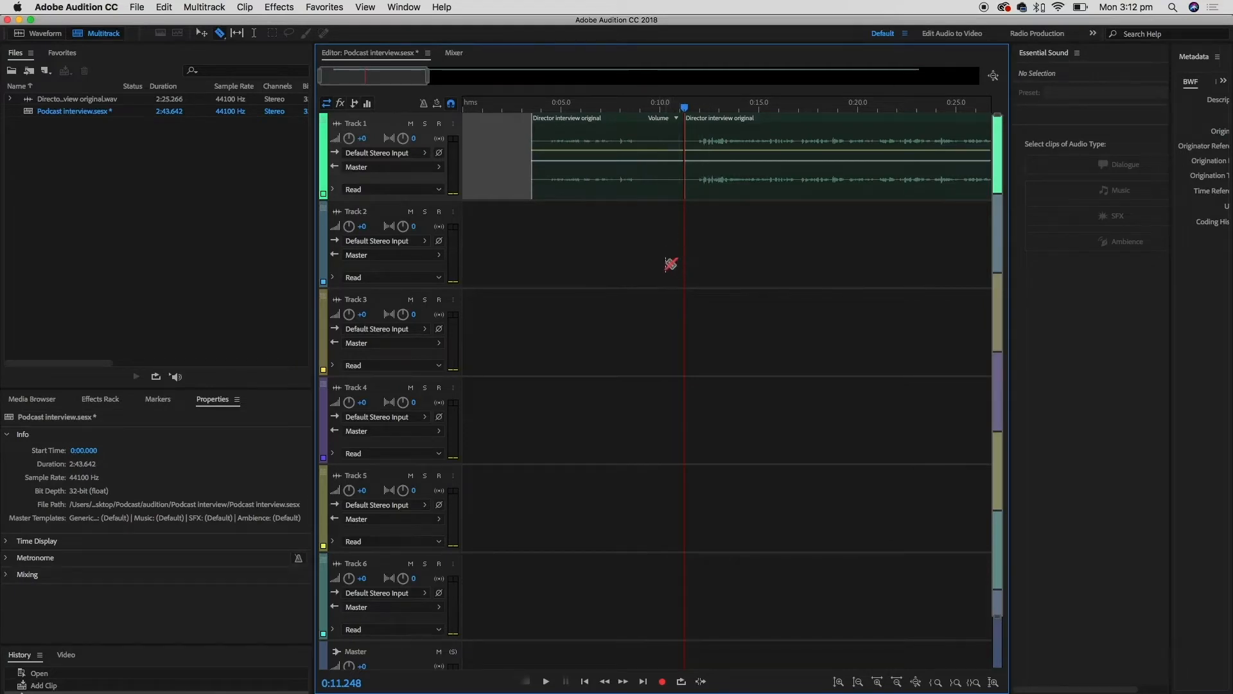
# Move the two pieces of the Director interview clip apart on Track 1 and delete the first piece
pyautogui.click(203, 34)
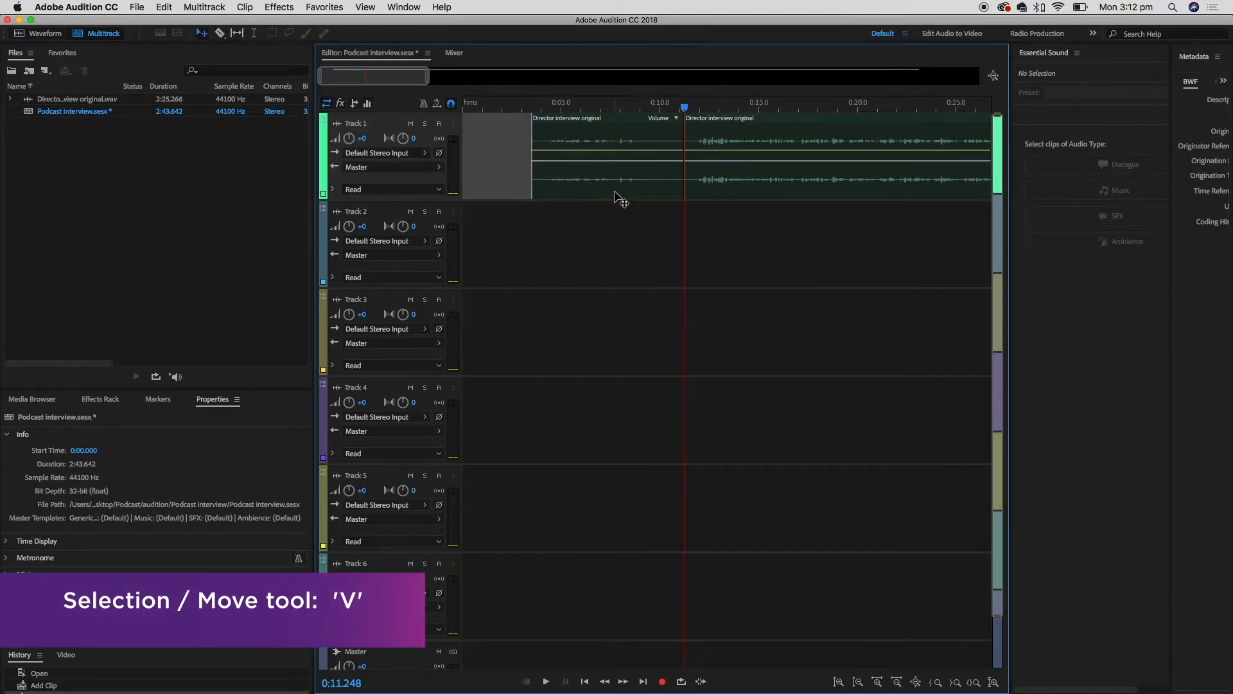
pyautogui.moveTo(616, 196); pyautogui.dragTo(577, 193)
pyautogui.moveTo(761, 191); pyautogui.dragTo(792, 207)
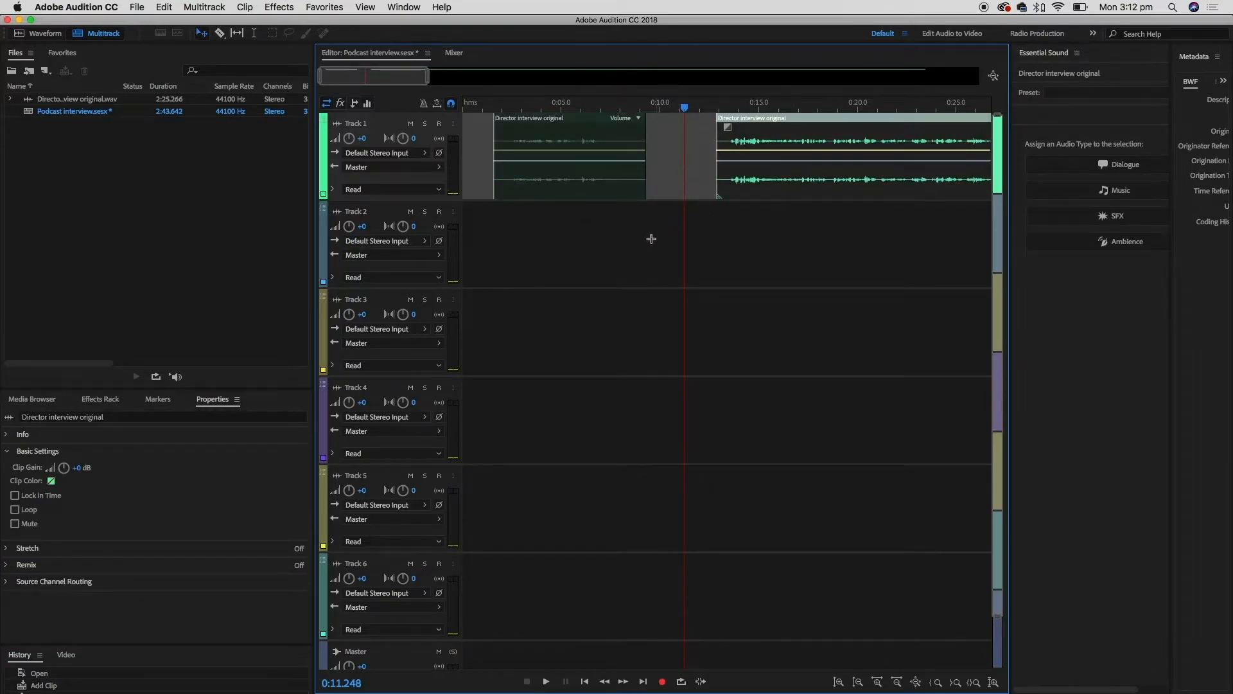
pyautogui.click(611, 197)
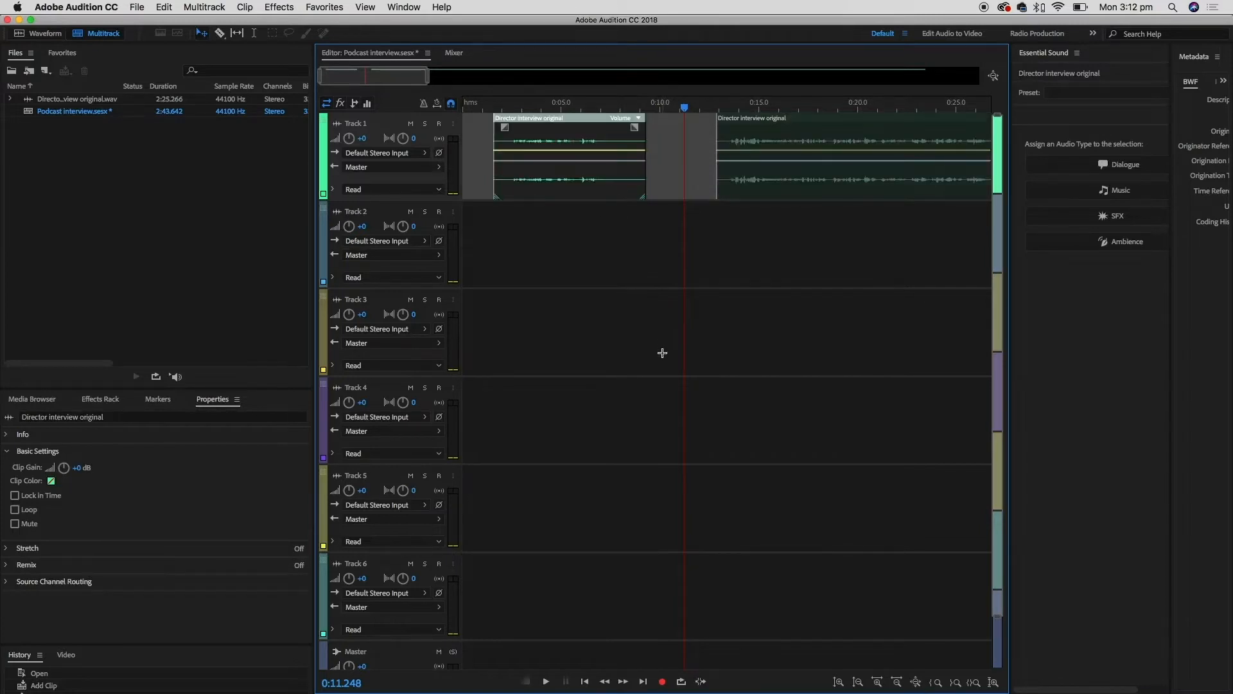
pyautogui.press('Delete')
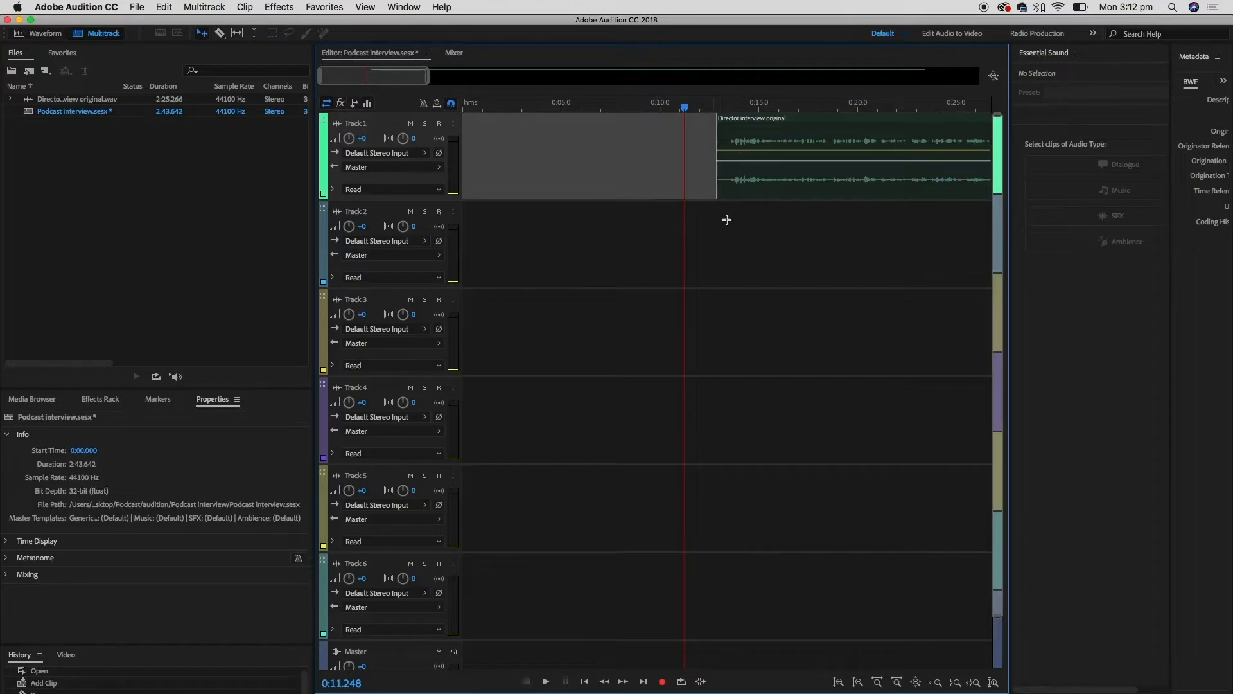
# Move the remaining Director interview piece on Track 1 to start at about 0:04.2 and play it from 0:04.649
pyautogui.moveTo(749, 190); pyautogui.dragTo(578, 192)
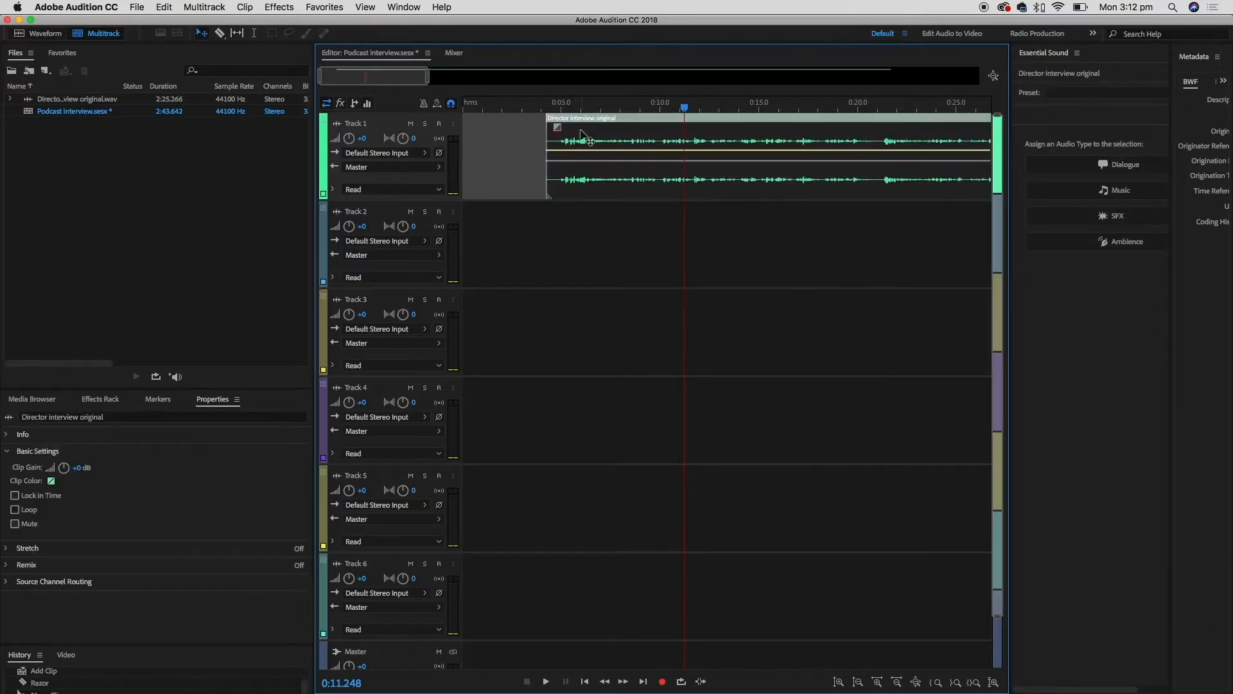
pyautogui.click(554, 110)
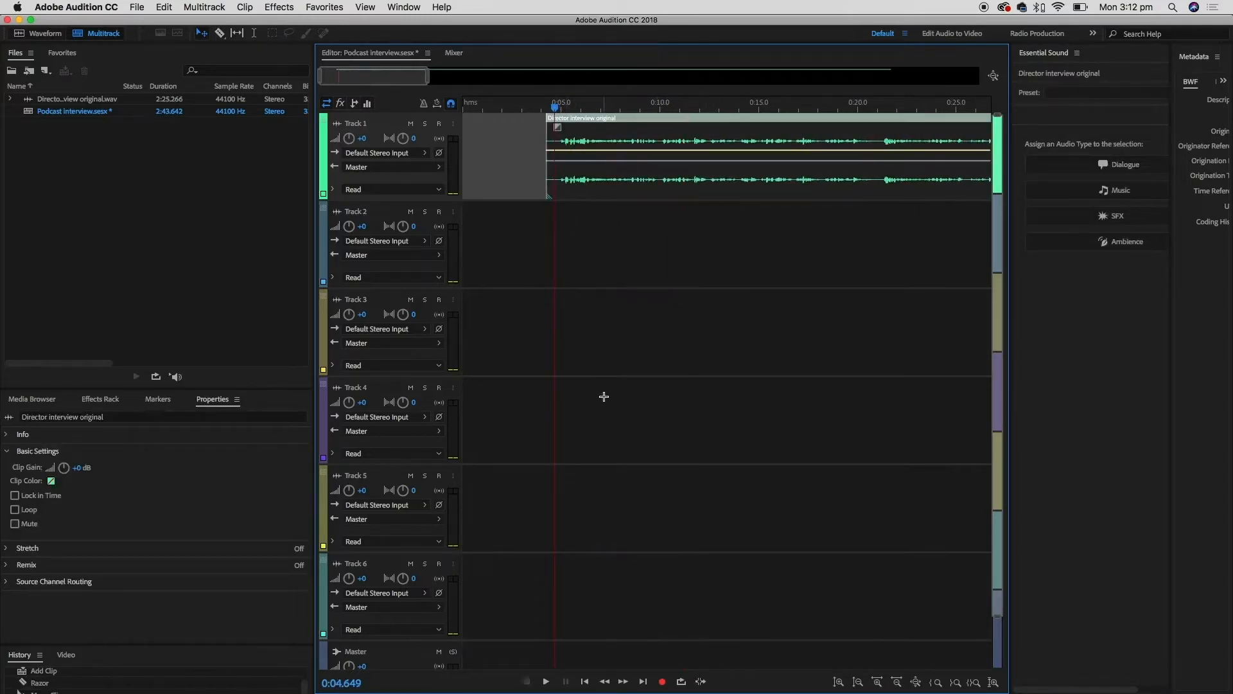
pyautogui.press('space')
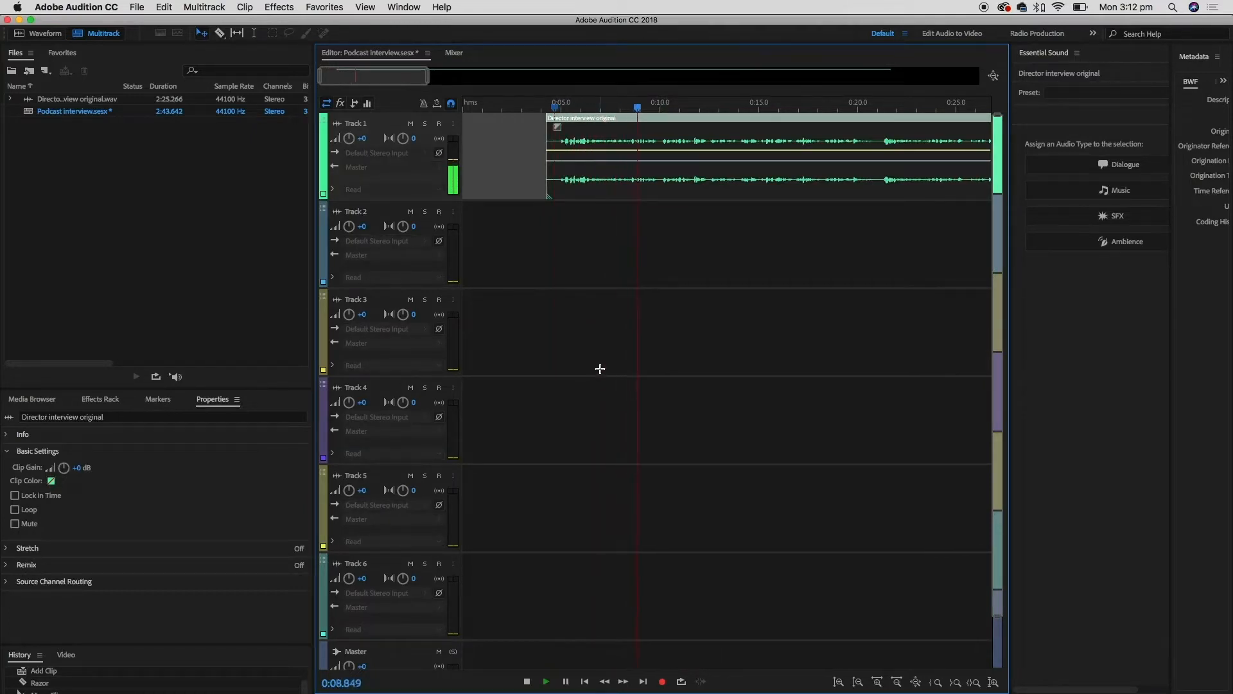
pyautogui.press('space')
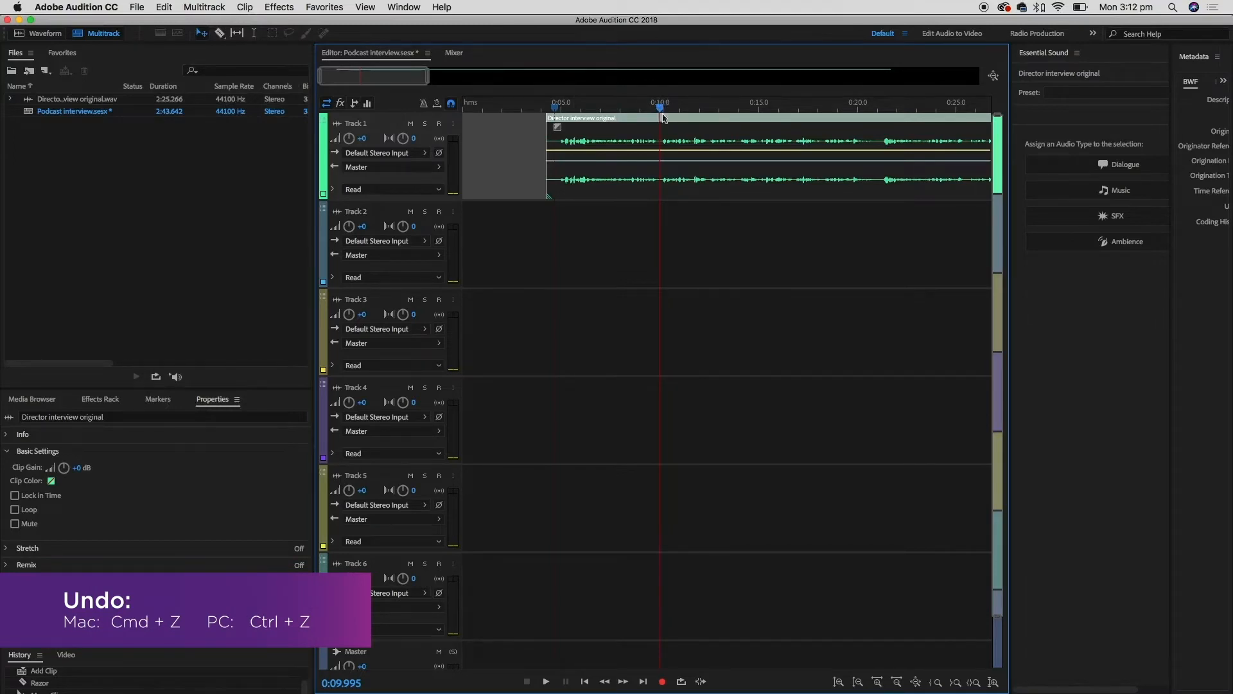
# Undo the last move of the Director interview clip on Track 1 and redo it
pyautogui.press('super+z')
pyautogui.press('super+z')
pyautogui.press('super+shift+z')
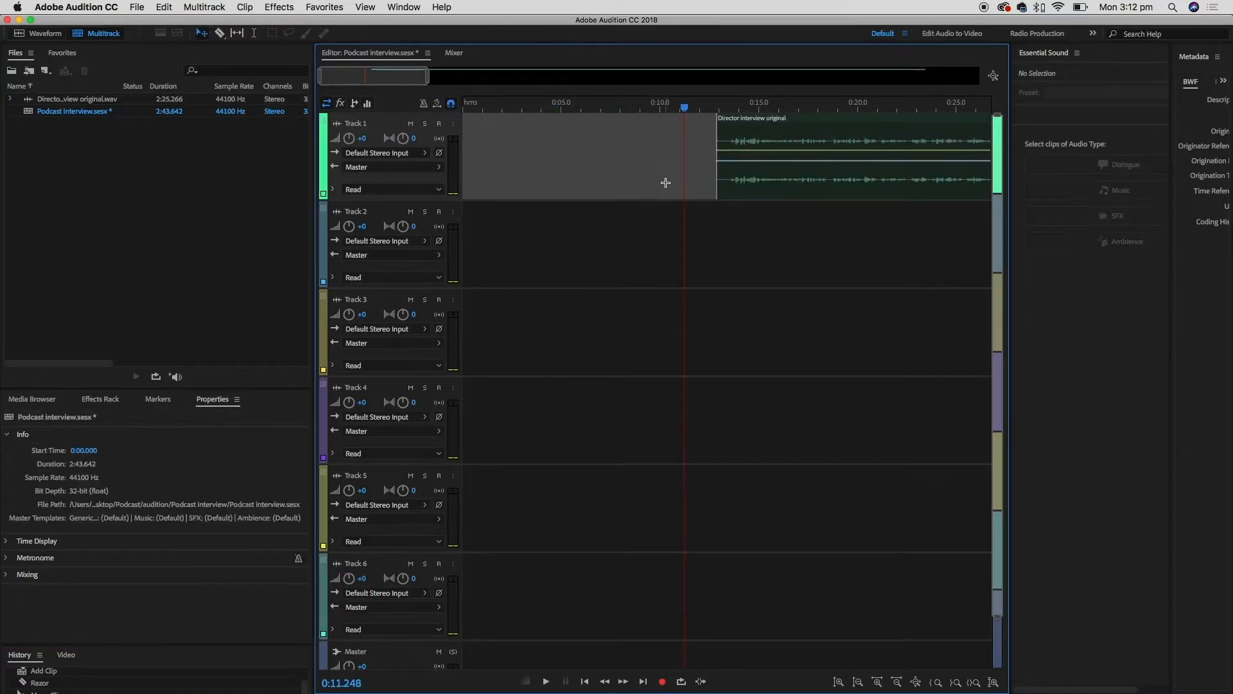
pyautogui.press('super+shift+z')
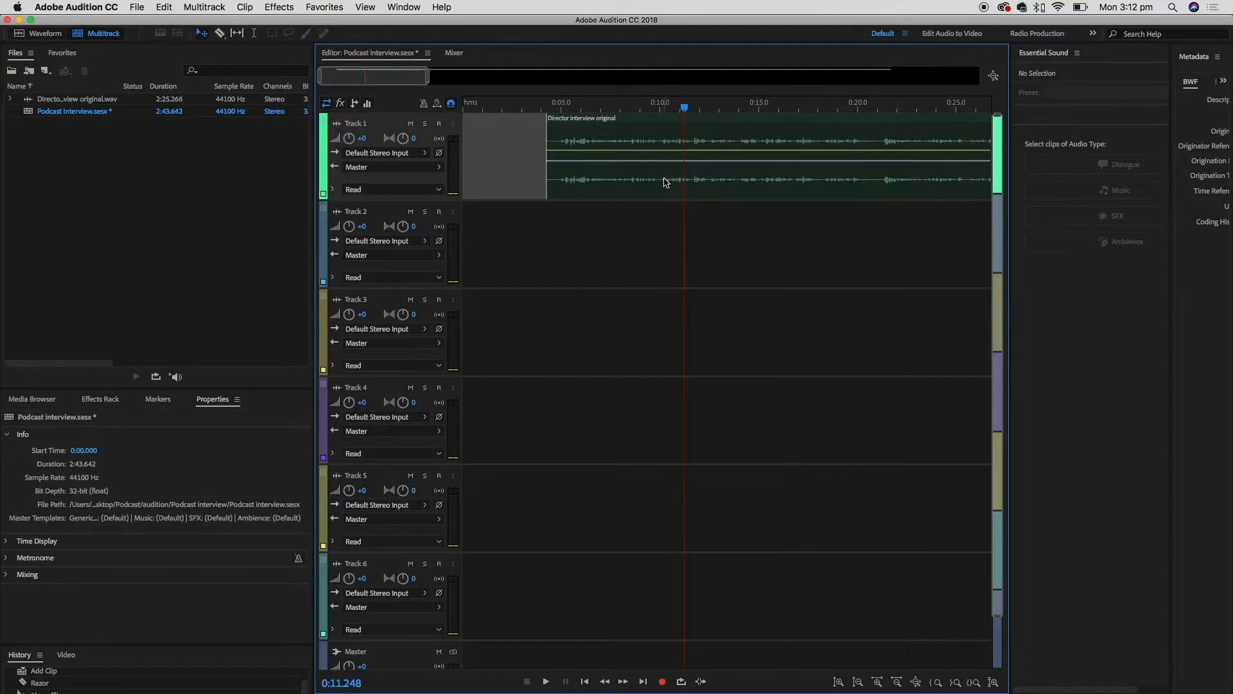
# Undo the edits back to the unsplit Director interview clip, and redo them up to the deletion of the first piece
pyautogui.press('super+z')
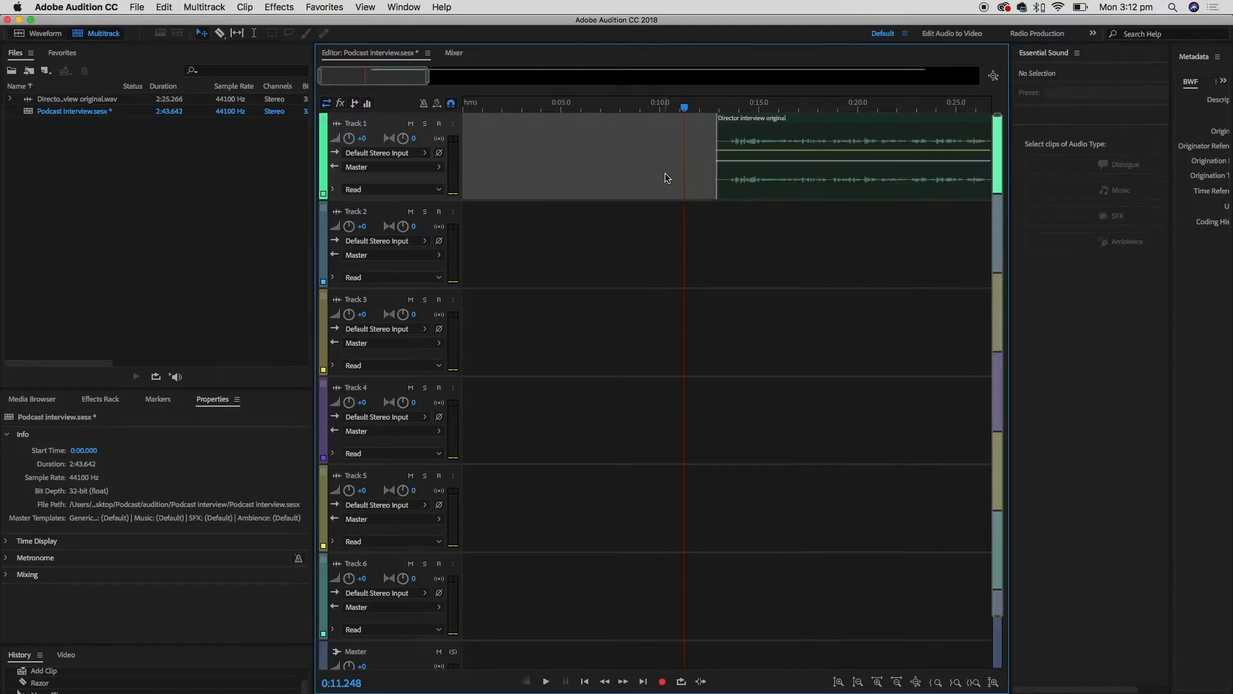
pyautogui.press('super+z')
pyautogui.press('super+z')
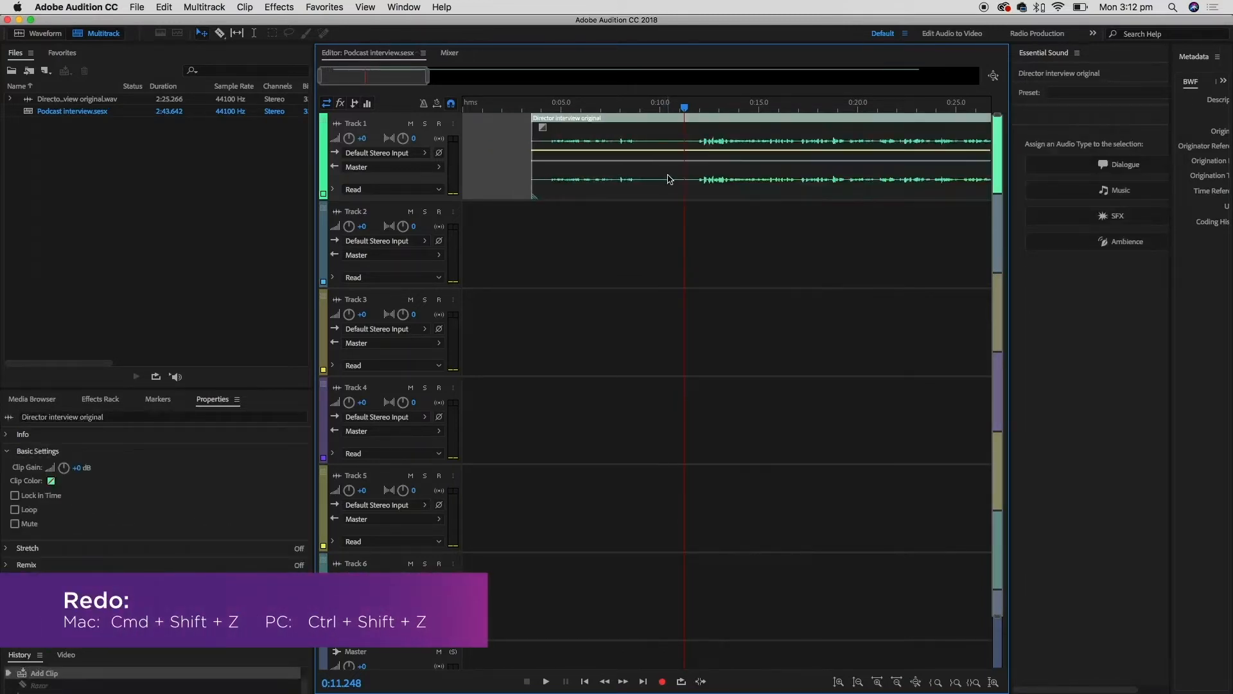
pyautogui.press('super+shift+z')
pyautogui.press('super+shift+z')
pyautogui.press('super+shift+z')
pyautogui.press('super+shift+z')
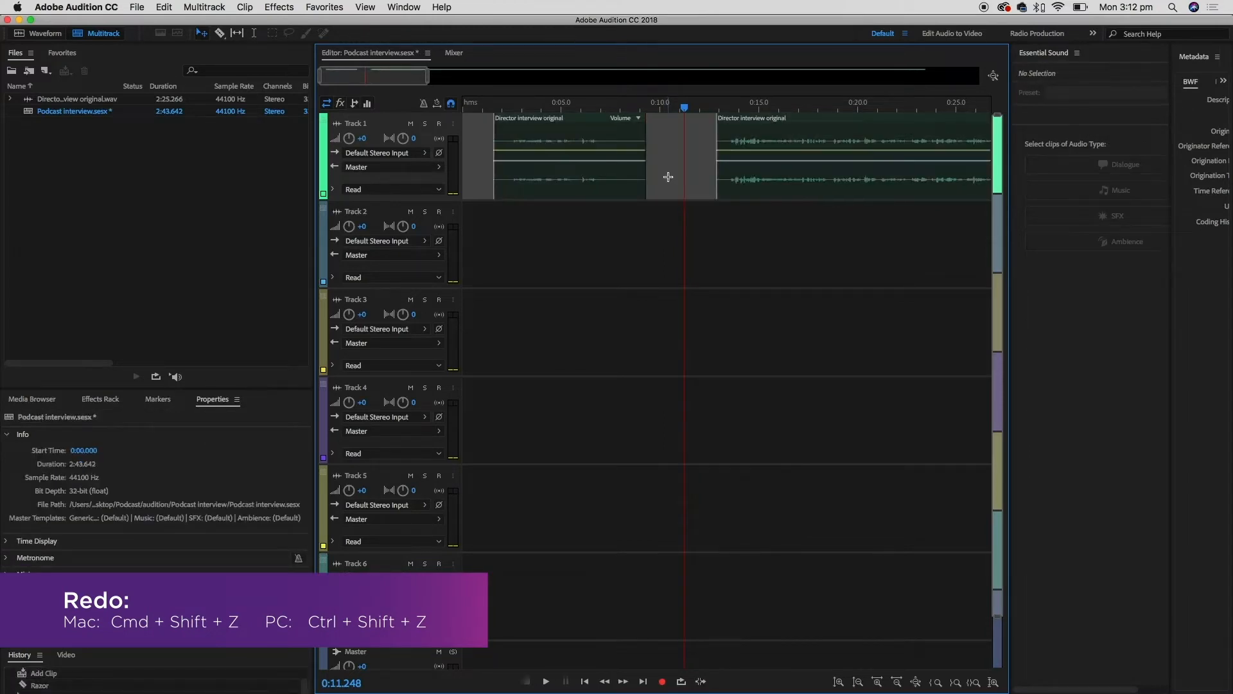
pyautogui.click(164, 7)
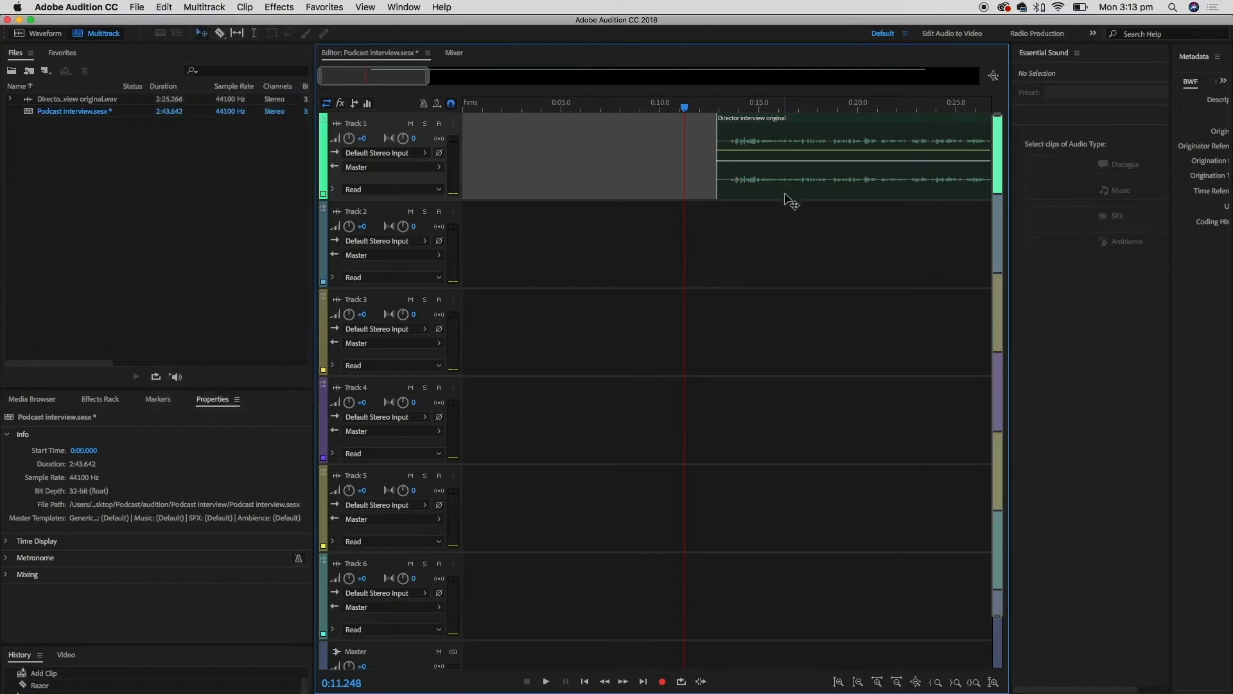
# Move the remaining Director interview clip to start at about 0:02.7 on Track 1, and play it from 0:03.381
pyautogui.moveTo(787, 196); pyautogui.dragTo(575, 190)
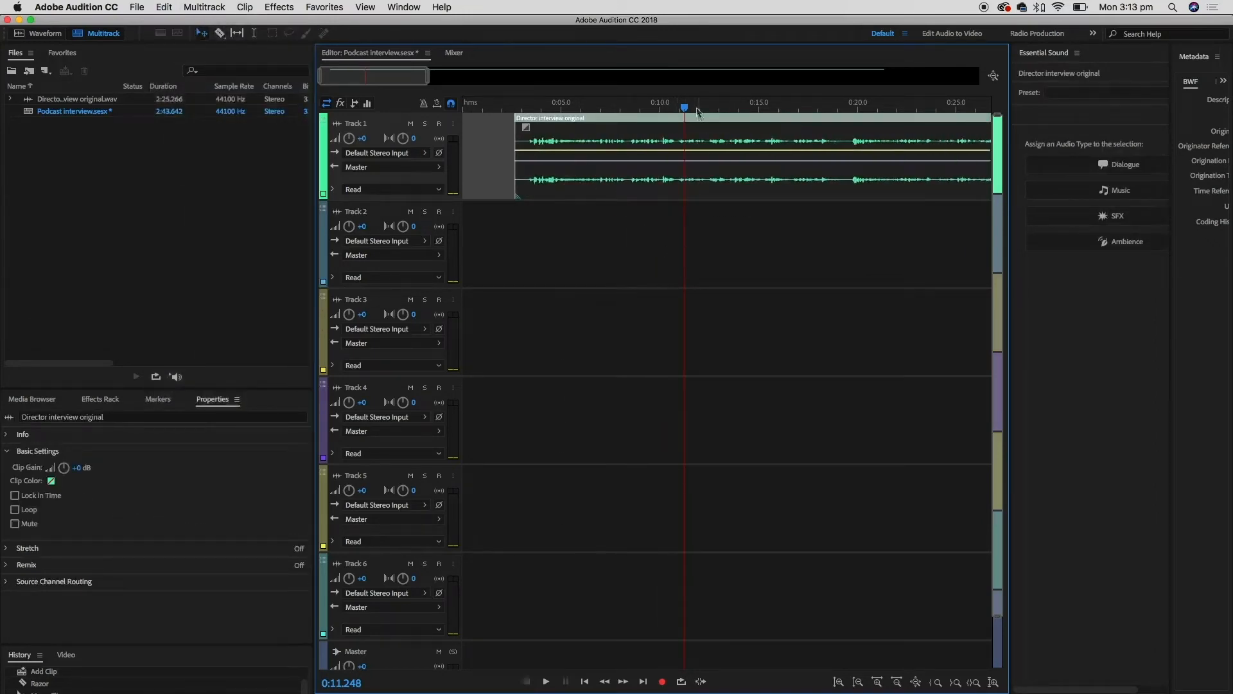
pyautogui.click(529, 105)
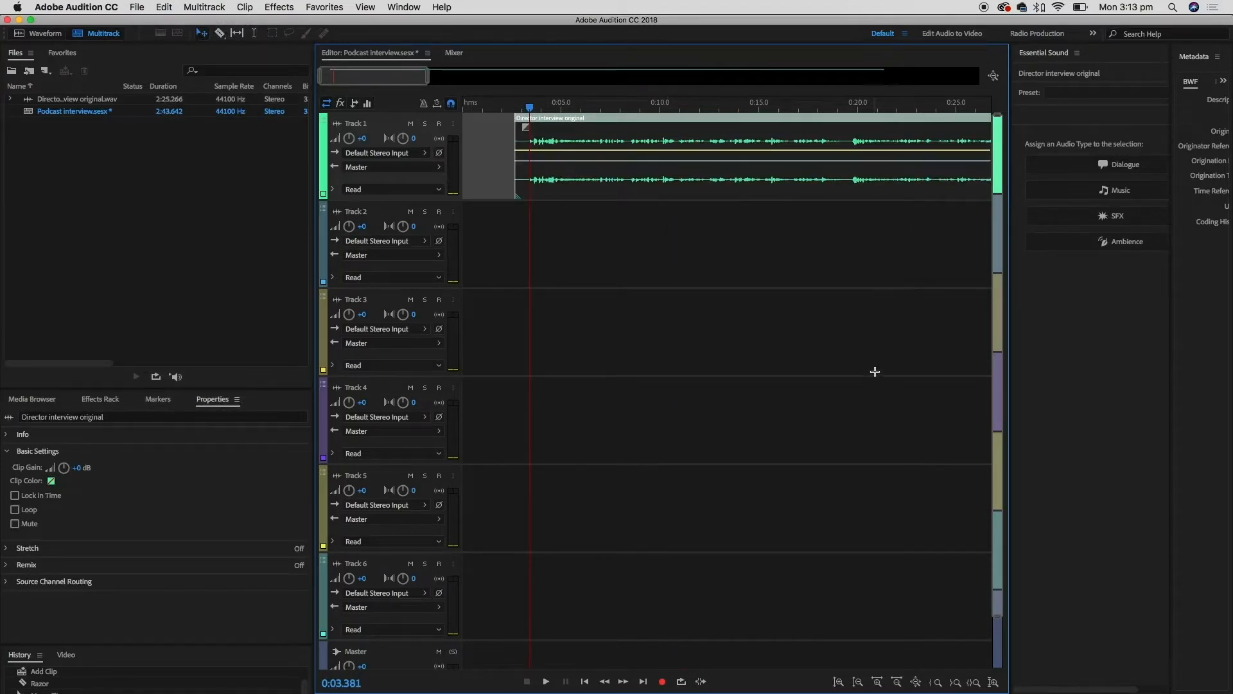
pyautogui.press('space')
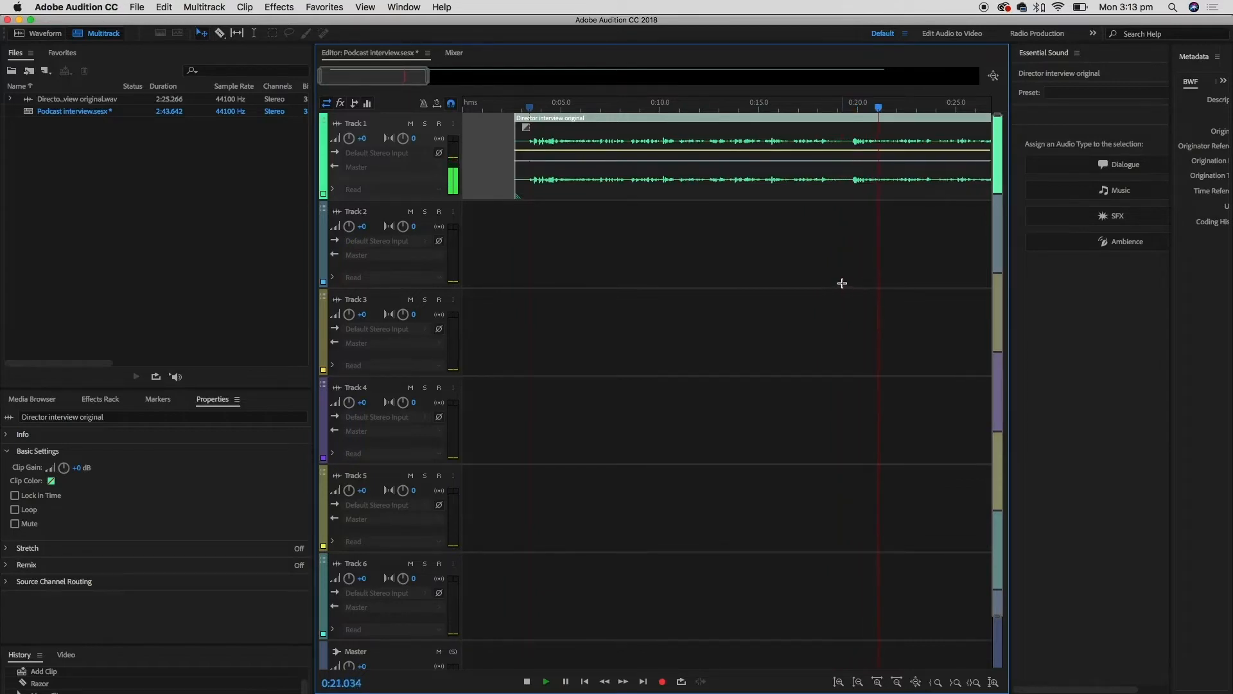
pyautogui.press('space')
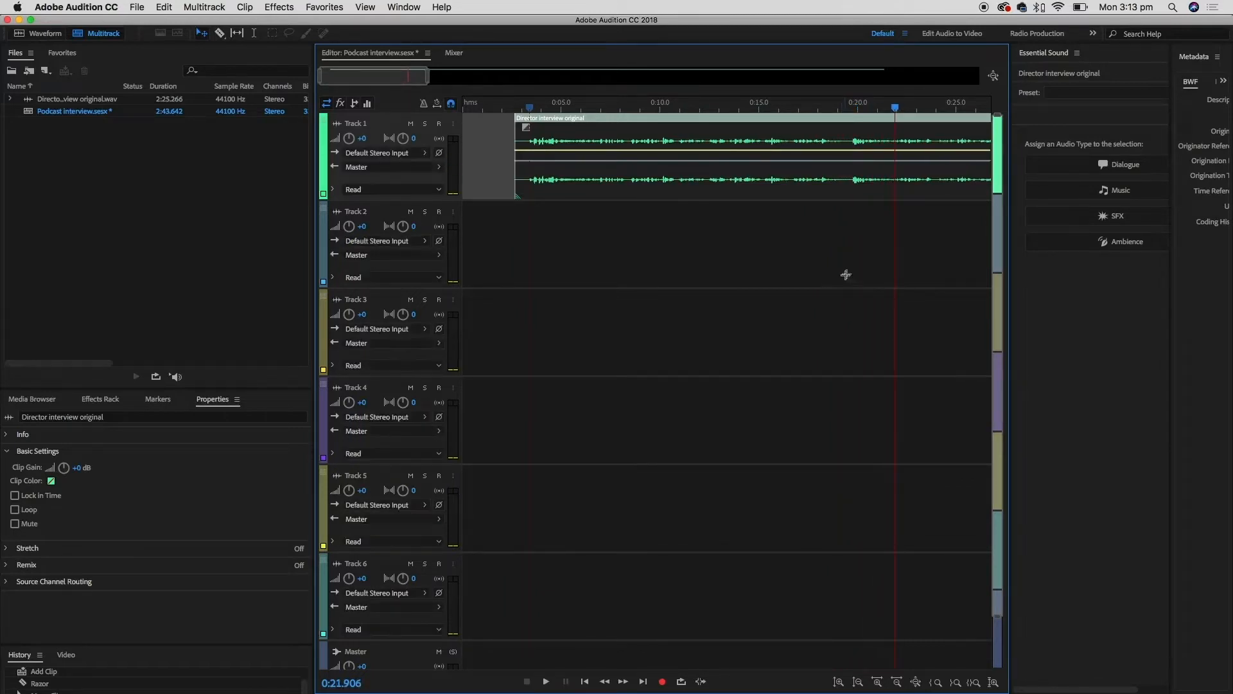
# Try splitting the Director interview clip at 0:19.246, in the pause near 20 seconds, with the Razor tool, and undo the split
pyautogui.click(809, 108)
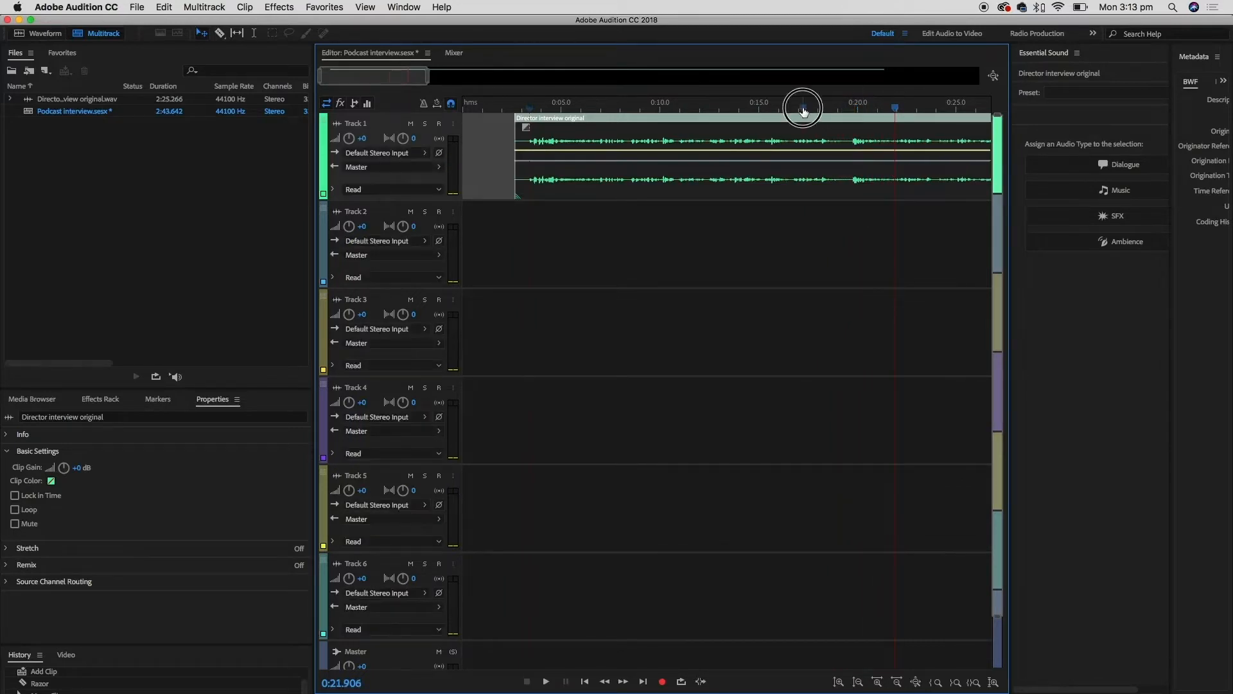
pyautogui.click(854, 108)
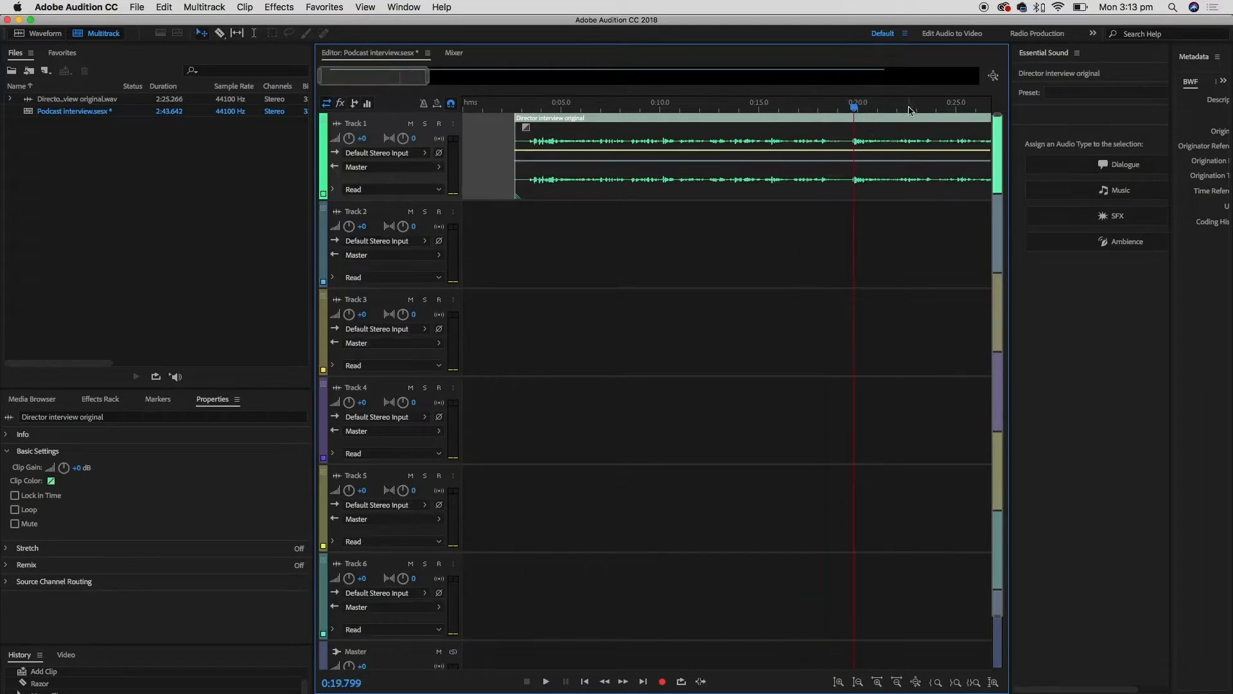
pyautogui.click(843, 109)
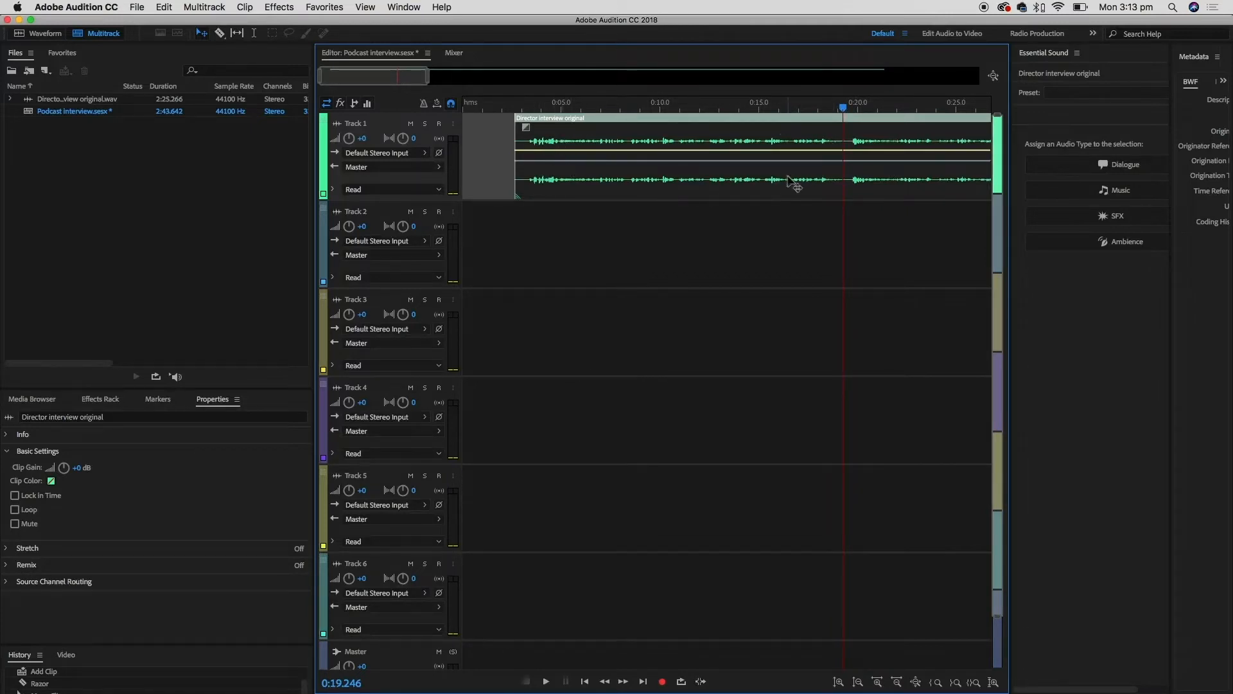
pyautogui.click(222, 36)
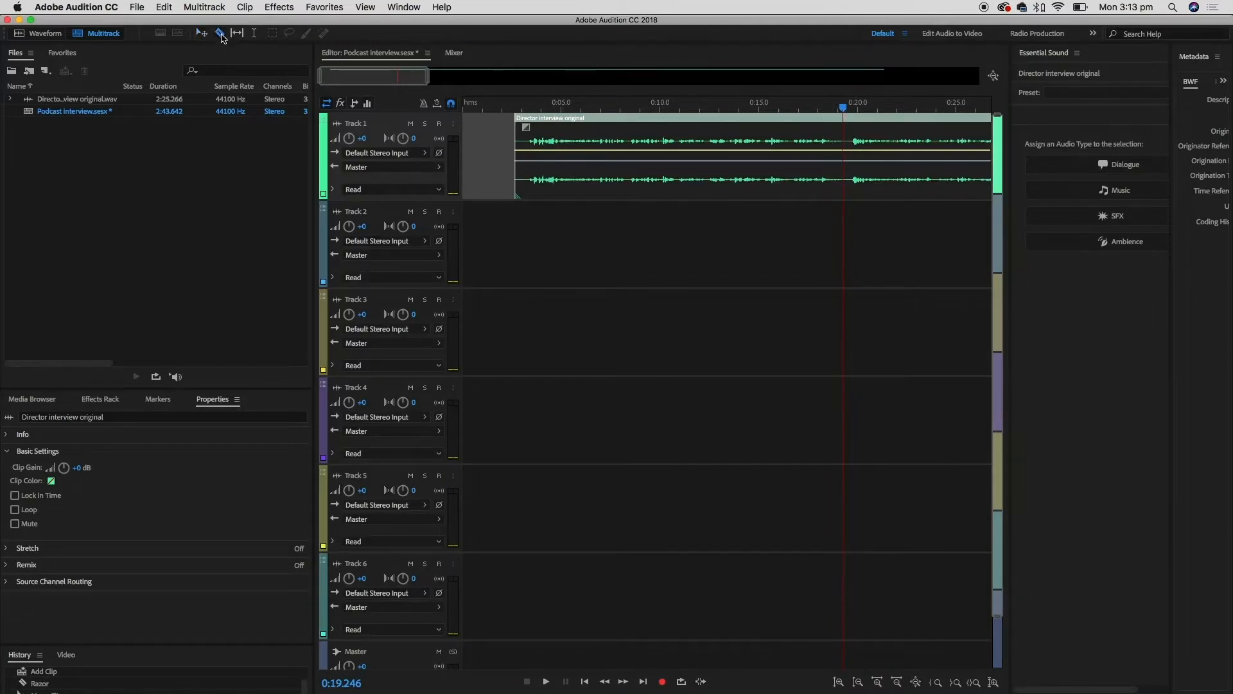
pyautogui.click(844, 166)
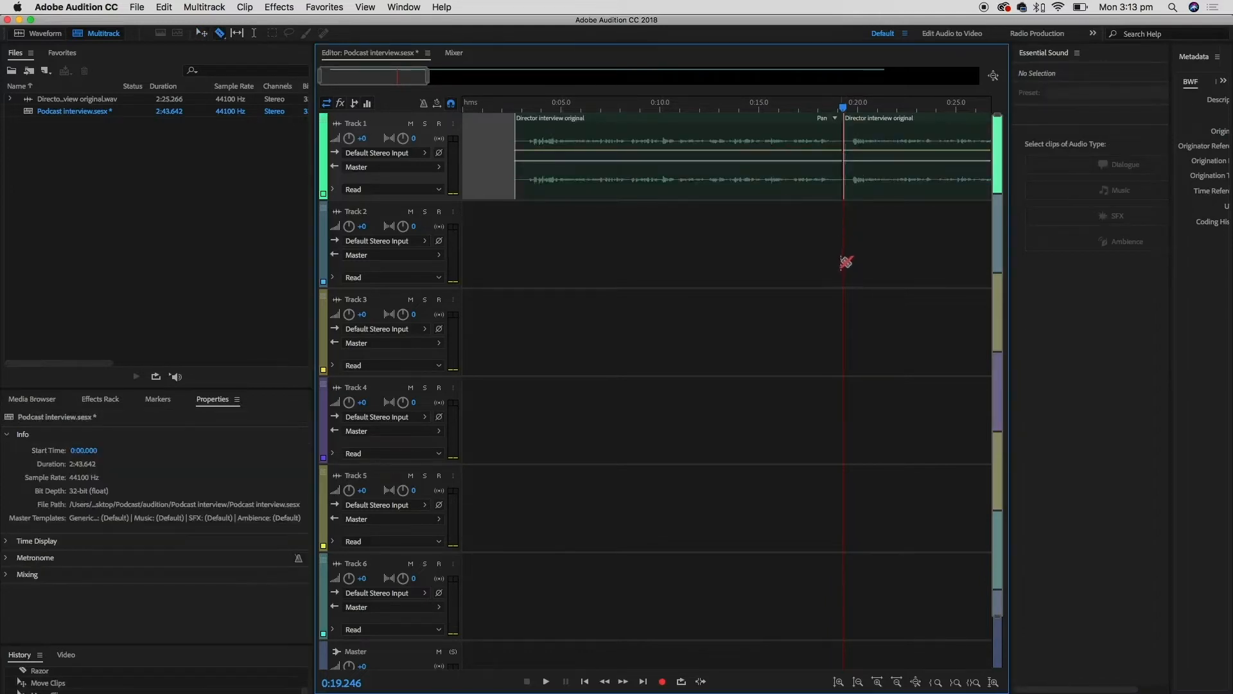
pyautogui.press('super+z')
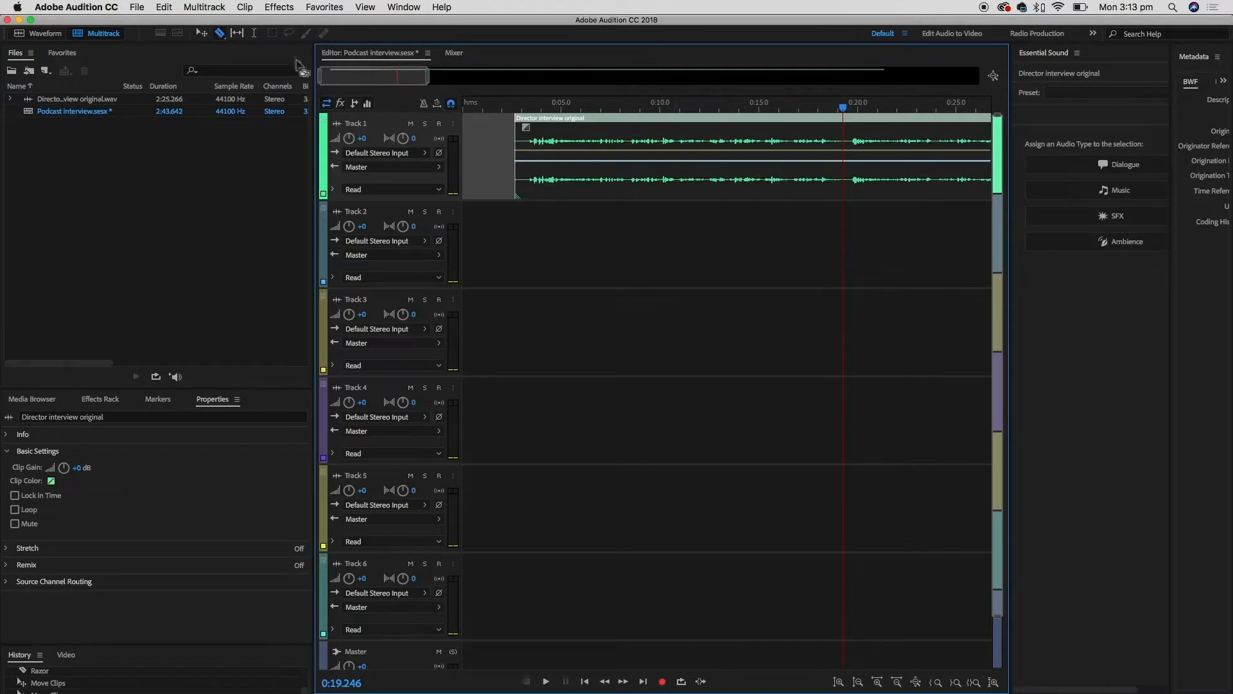
# Switch back to the Move tool, try splitting the Track 1 clip at the playhead at 0:19.149, and shift the playhead to 0:17.263
pyautogui.click(201, 35)
pyautogui.moveTo(846, 109)
pyautogui.mouseDown()
pyautogui.moveTo(827, 110)
pyautogui.moveTo(841, 109)
pyautogui.mouseUp()
pyautogui.click(870, 227)
pyautogui.click(872, 199)
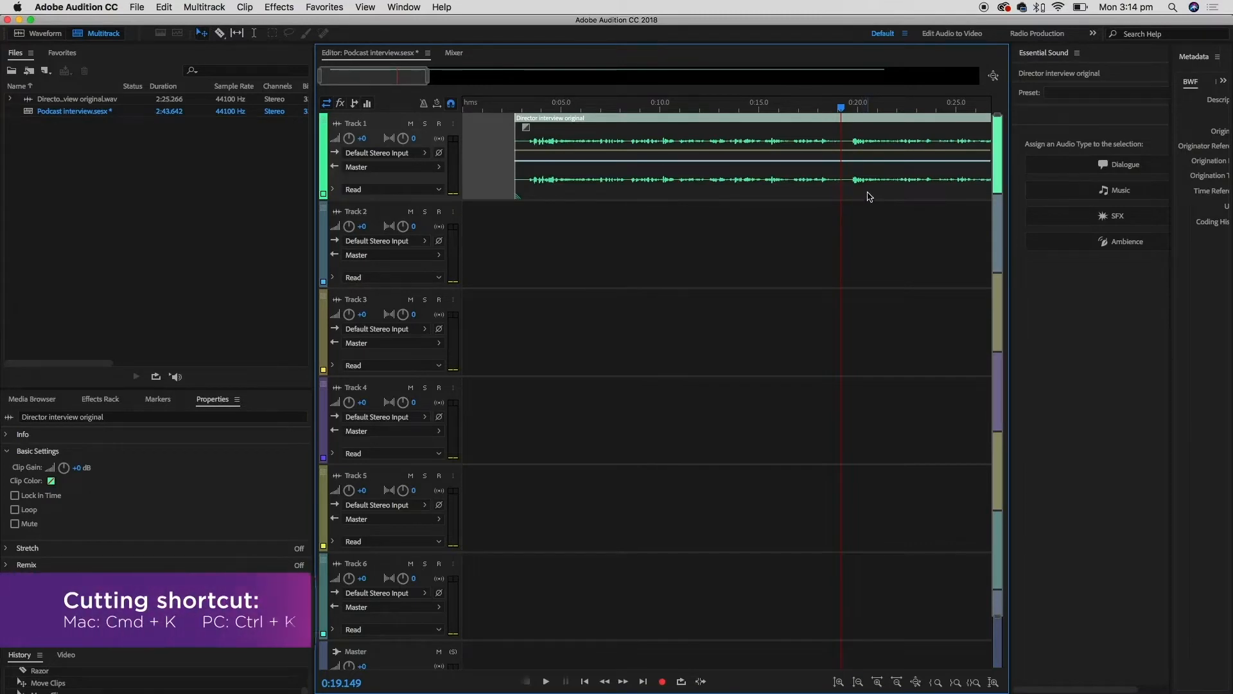
pyautogui.press('super+k')
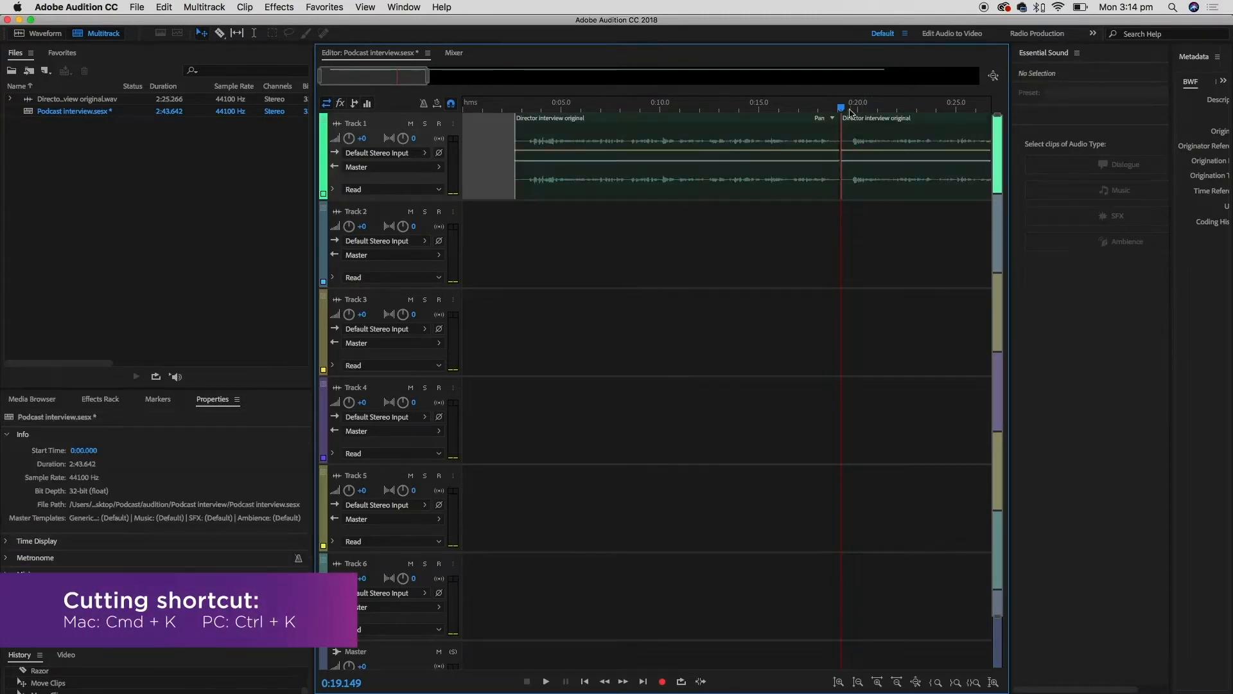
pyautogui.moveTo(826, 109); pyautogui.dragTo(803, 110)
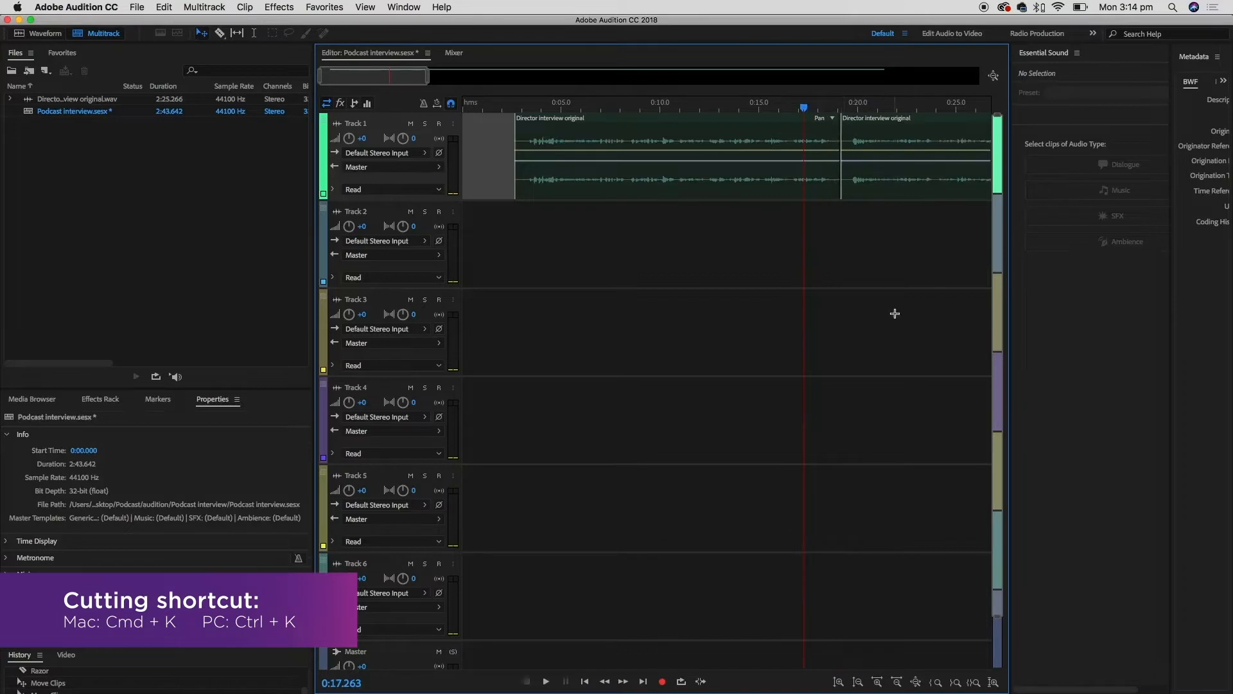
# Split the selected Director interview clip at 0:19.181, and move its first piece to the very start of Track 1
pyautogui.click(840, 206)
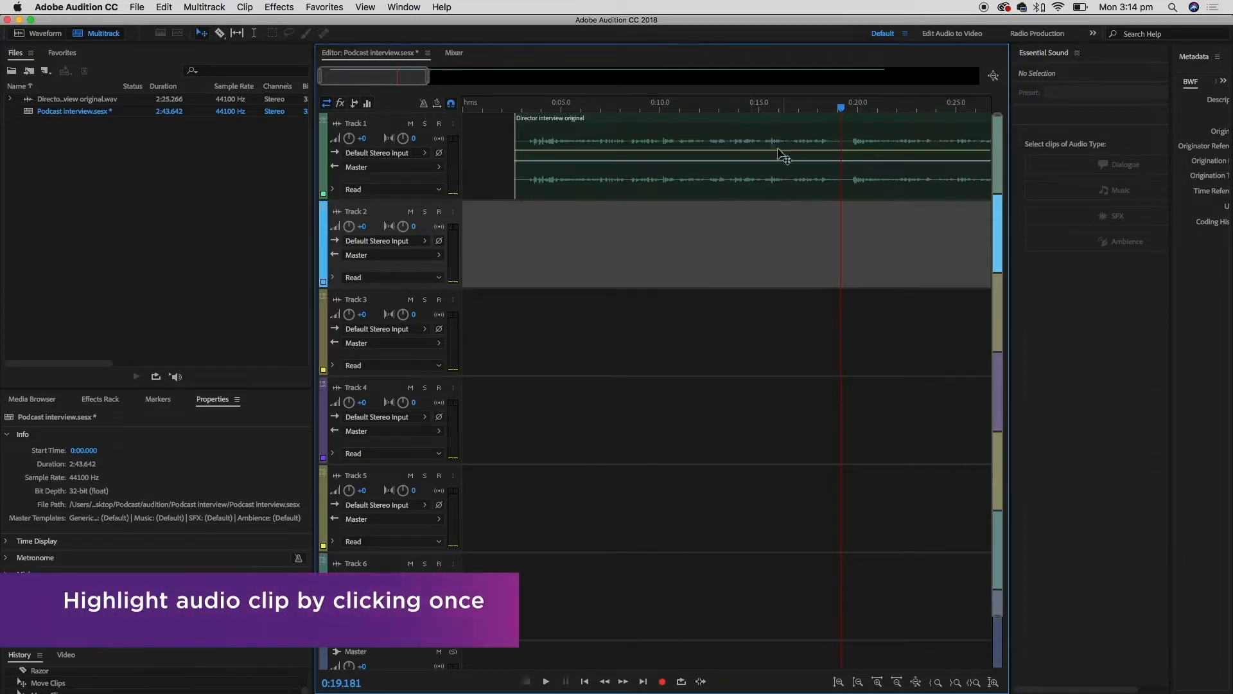
pyautogui.click(802, 192)
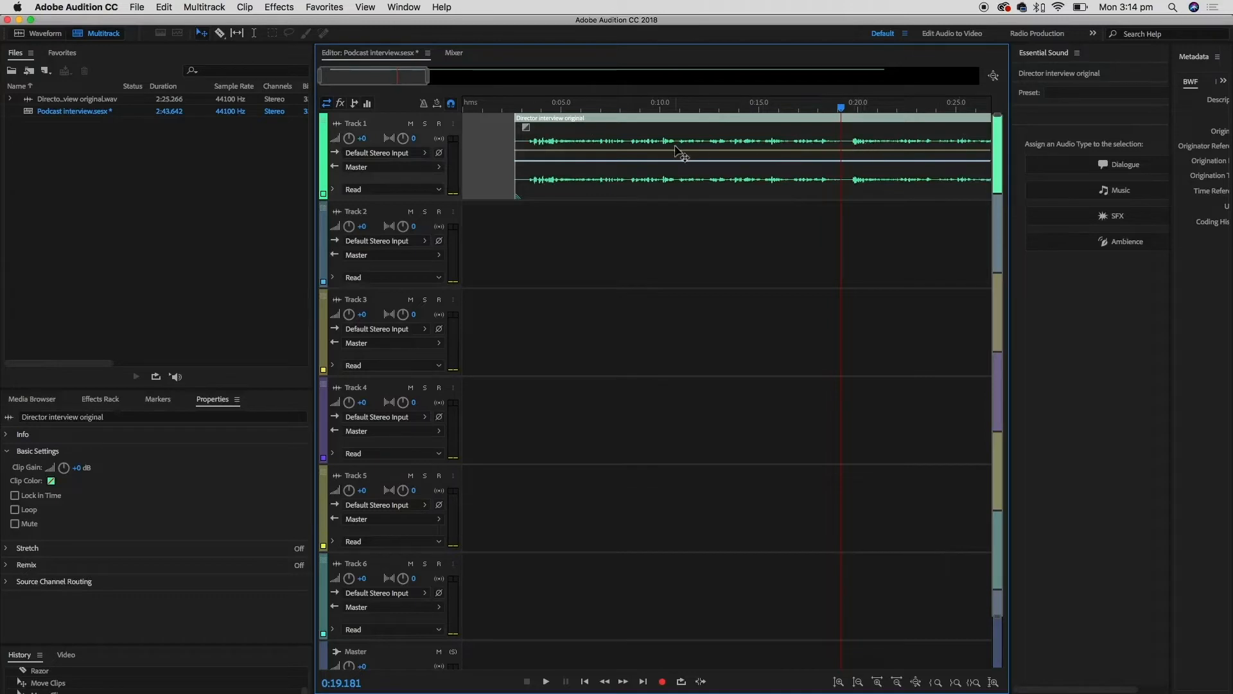
pyautogui.click(771, 235)
pyautogui.click(826, 140)
pyautogui.press('super+k')
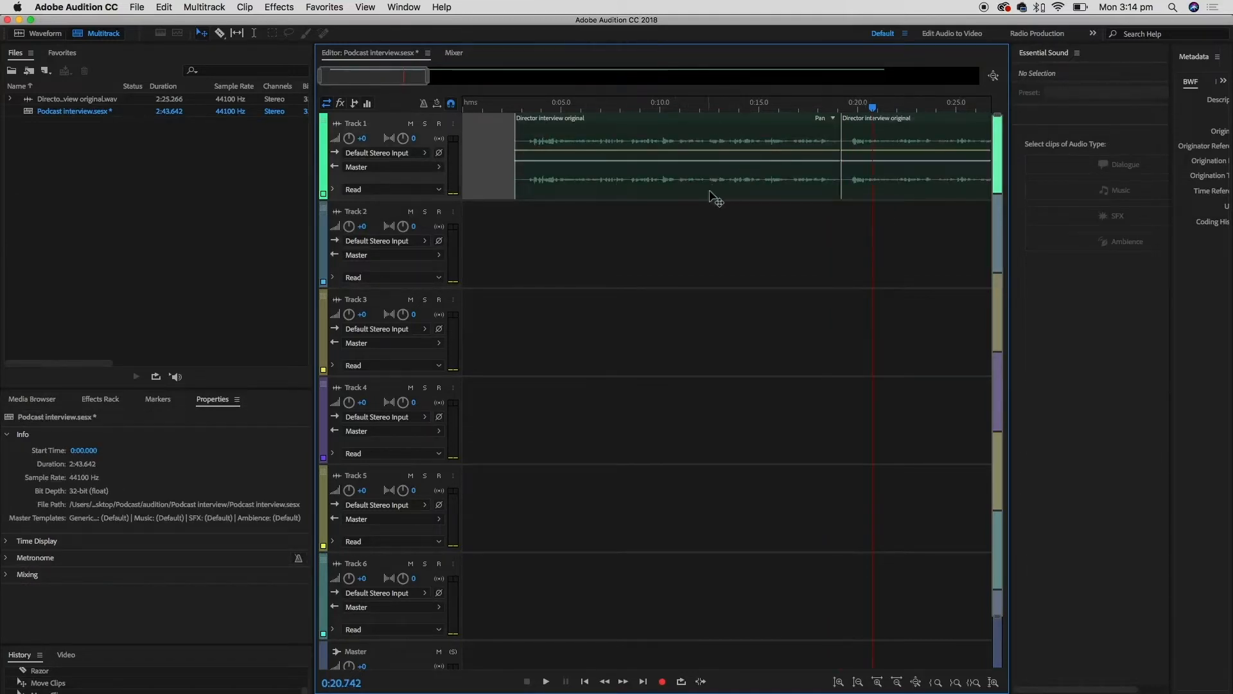
pyautogui.moveTo(717, 198); pyautogui.dragTo(630, 188)
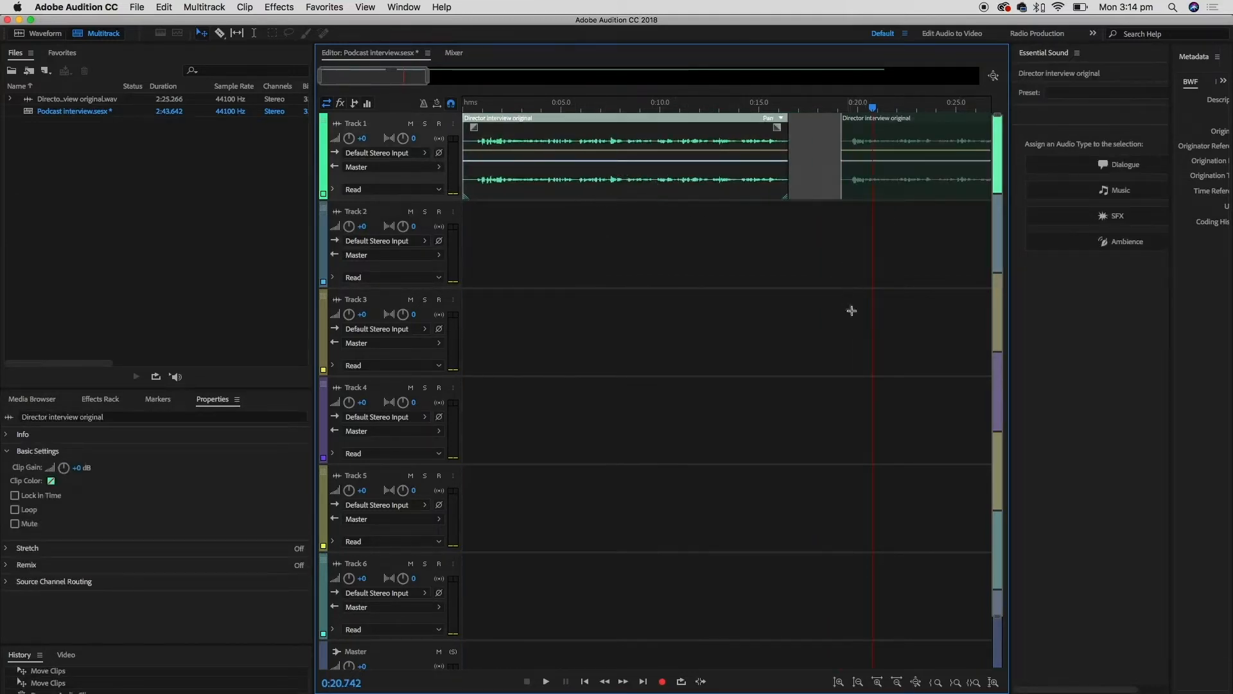
# Play the second piece of the Director interview from 0:19.707 to past 0:46, and stop playback
pyautogui.moveTo(389, 77); pyautogui.dragTo(450, 79)
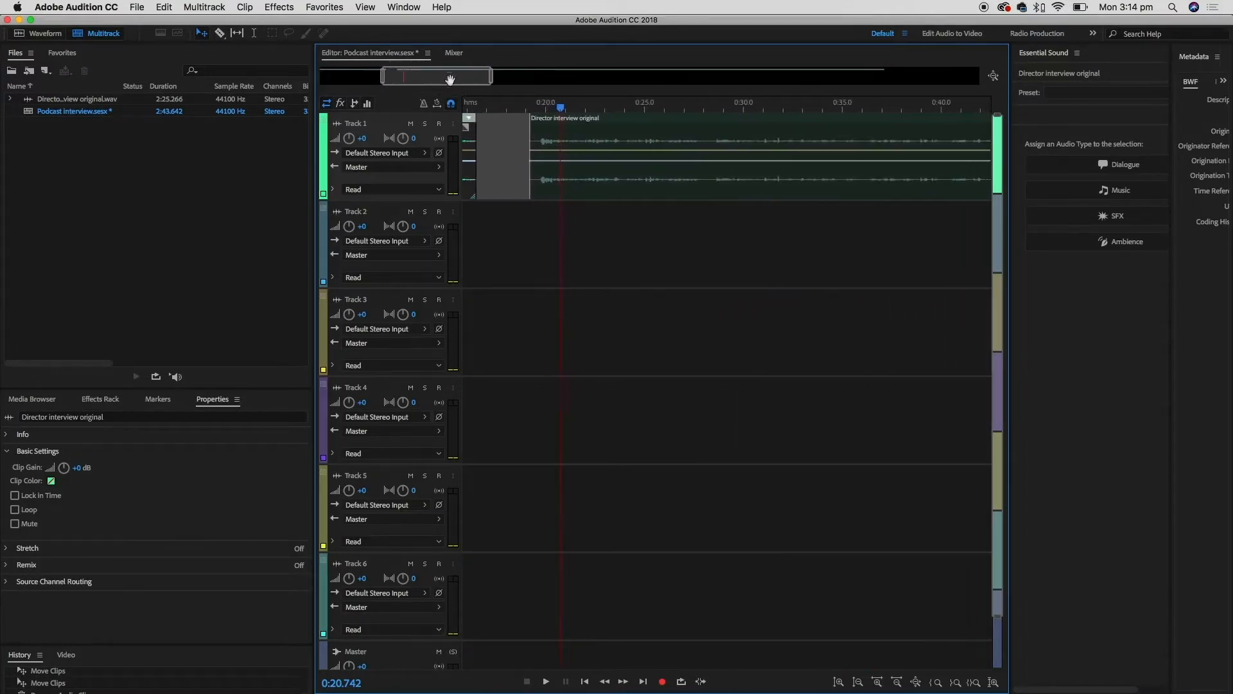
pyautogui.click(540, 104)
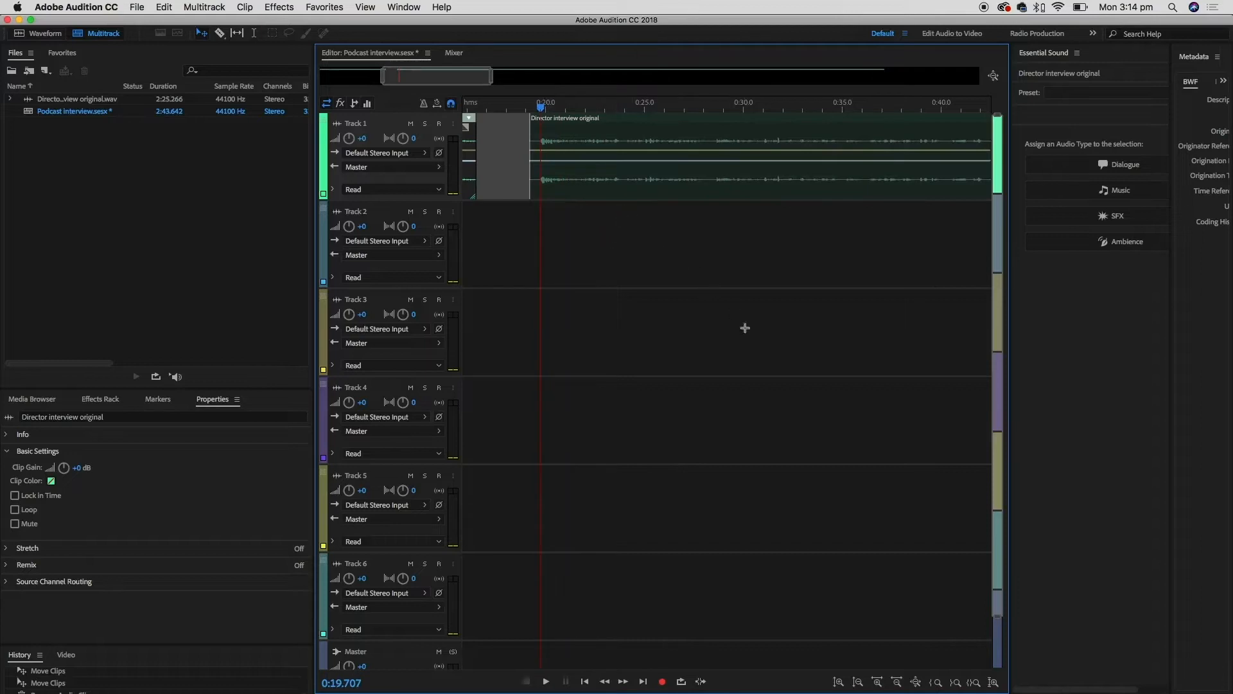
pyautogui.press('space')
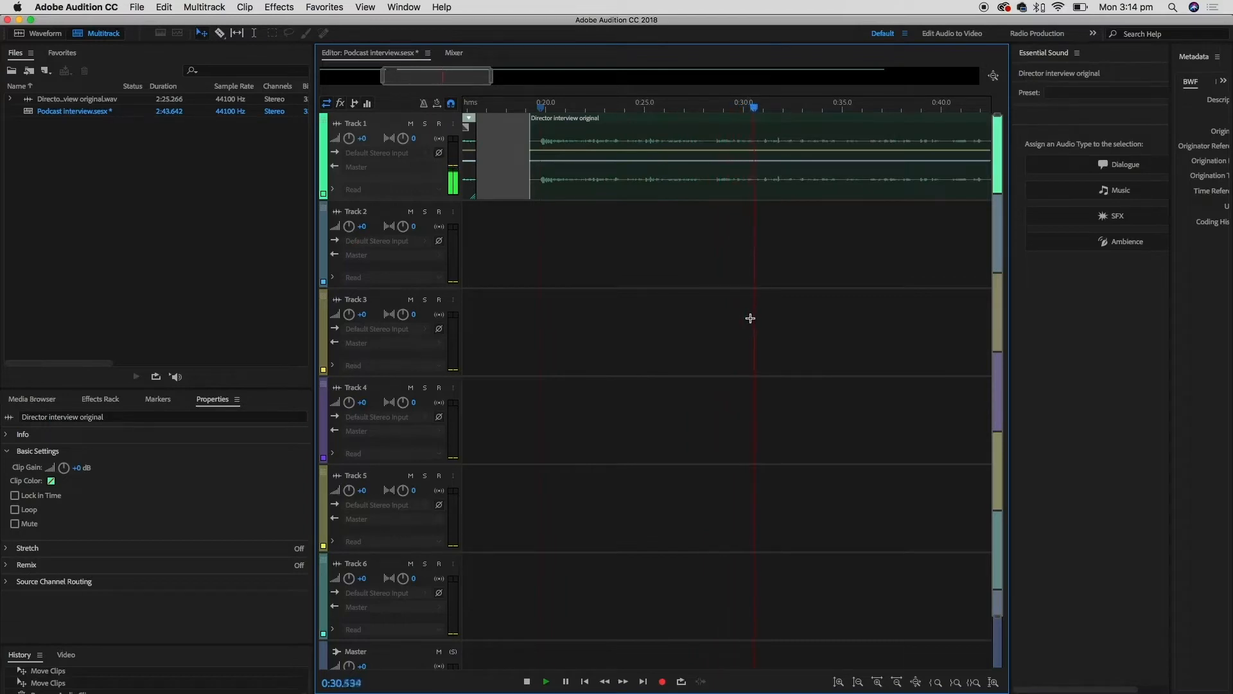
pyautogui.scroll(-1, 747, 321)
pyautogui.scroll(-1, 747, 320)
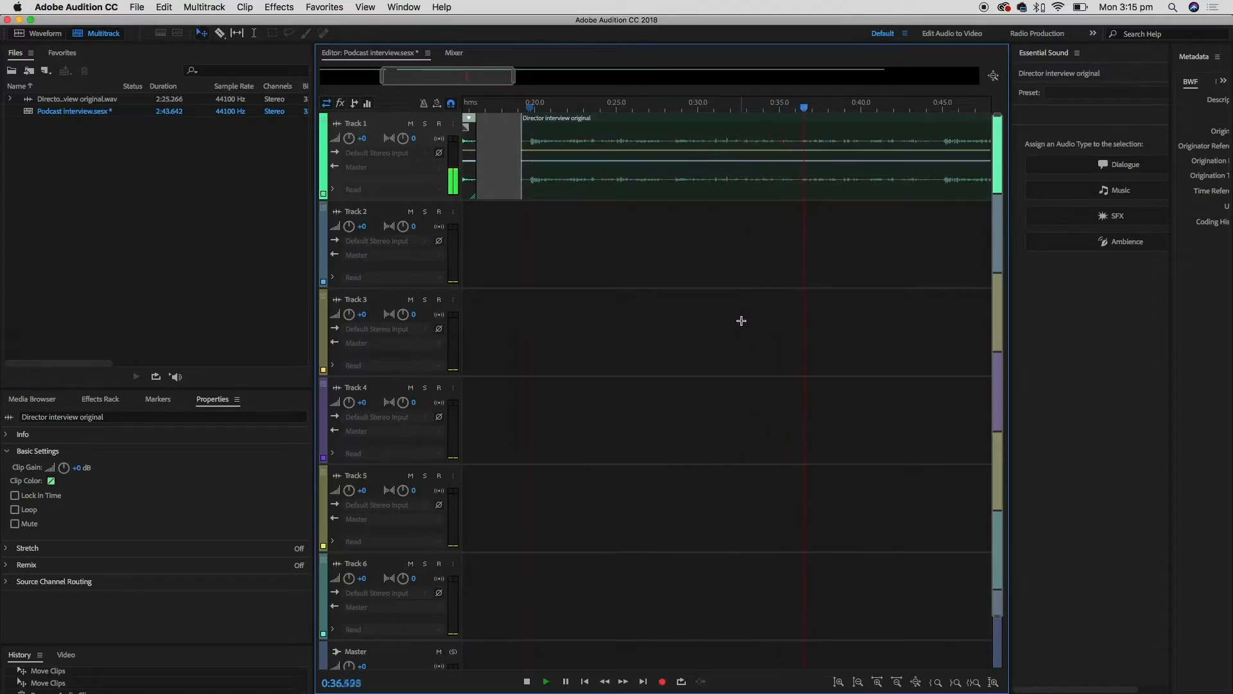
pyautogui.scroll(-1, 742, 321)
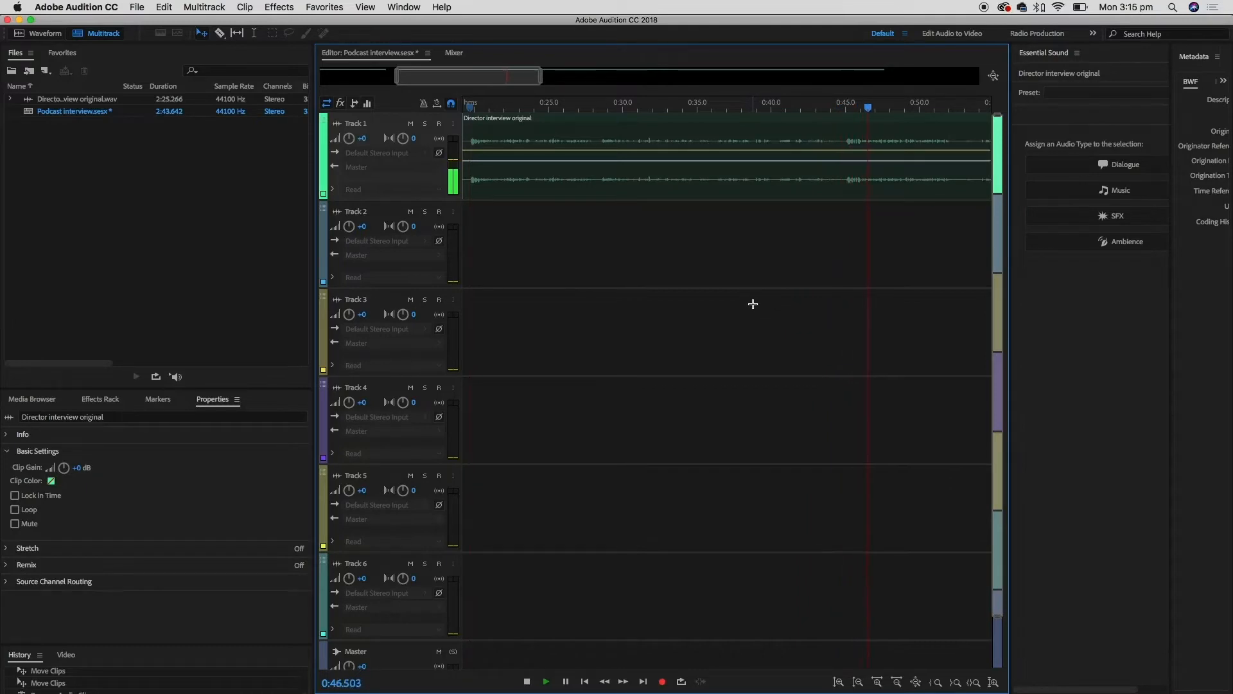
pyautogui.press('space')
# Place the playhead at 0:44.382, in the pause before the next speech section, and split the Director interview clip there
pyautogui.moveTo(813, 103); pyautogui.dragTo(836, 106)
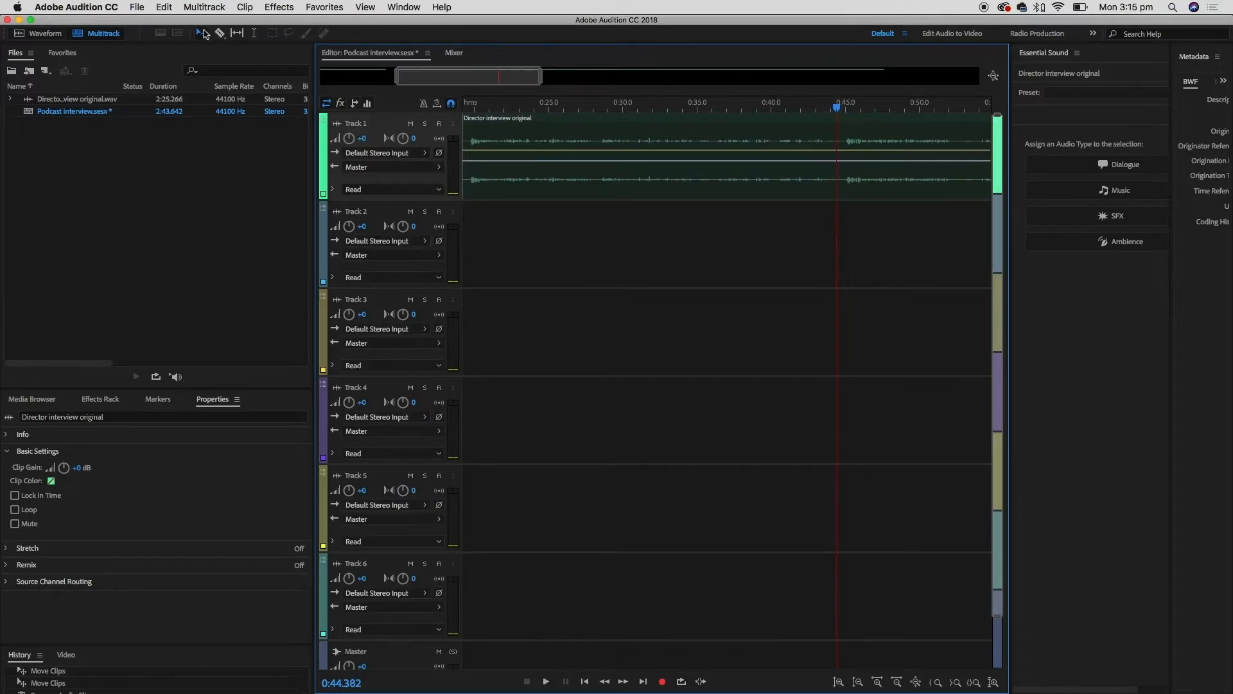
pyautogui.click(816, 192)
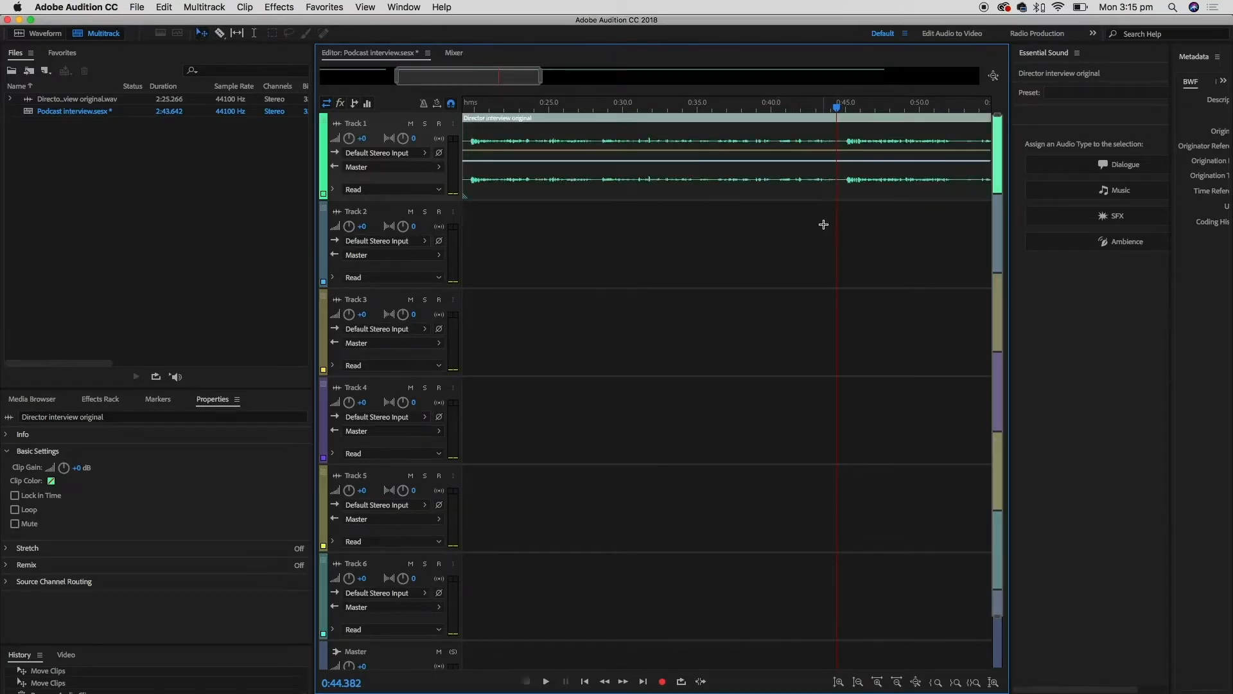
pyautogui.press('super+k')
pyautogui.click(830, 216)
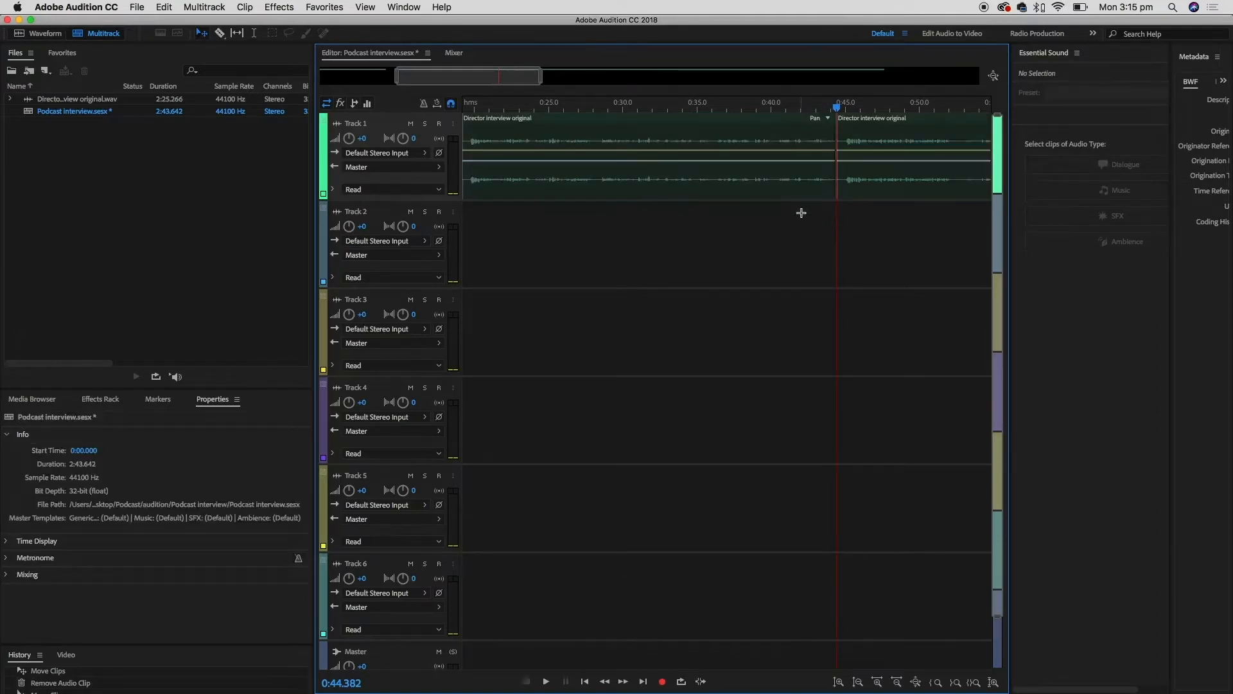
# Move the third Director interview section along Track 1 to start at about 0:48, leaving a gap after the second section
pyautogui.scroll(-5, 801, 212)
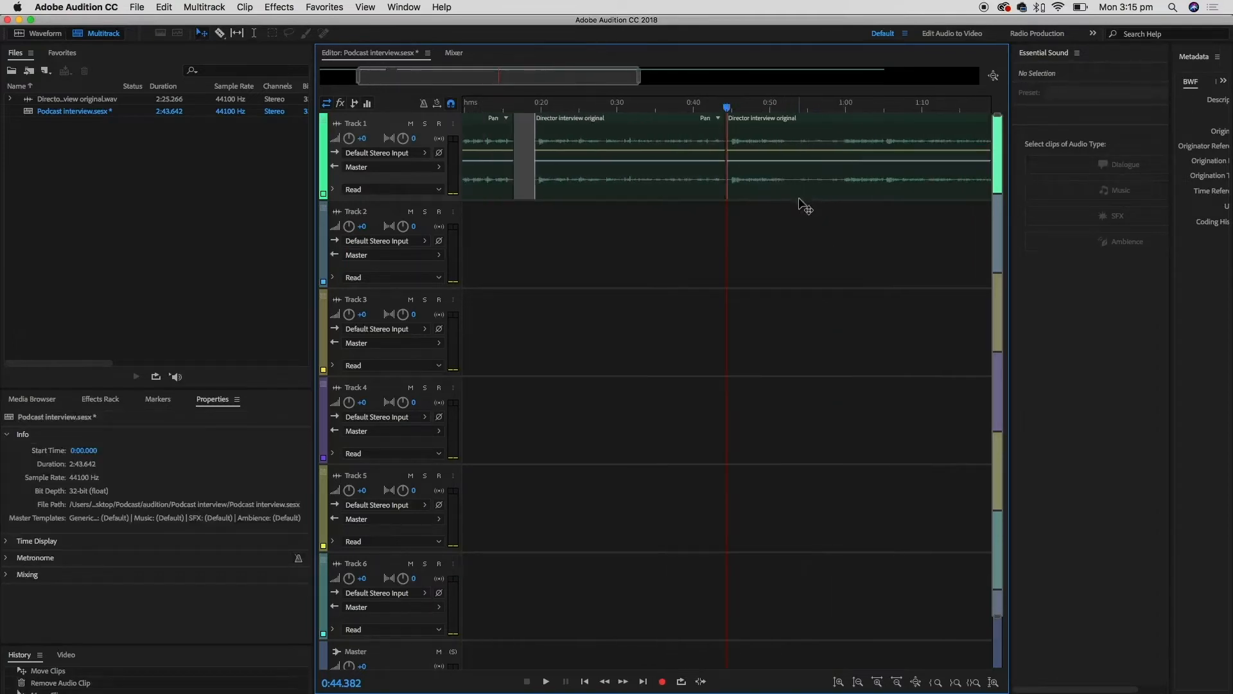
pyautogui.scroll(-5, 806, 204)
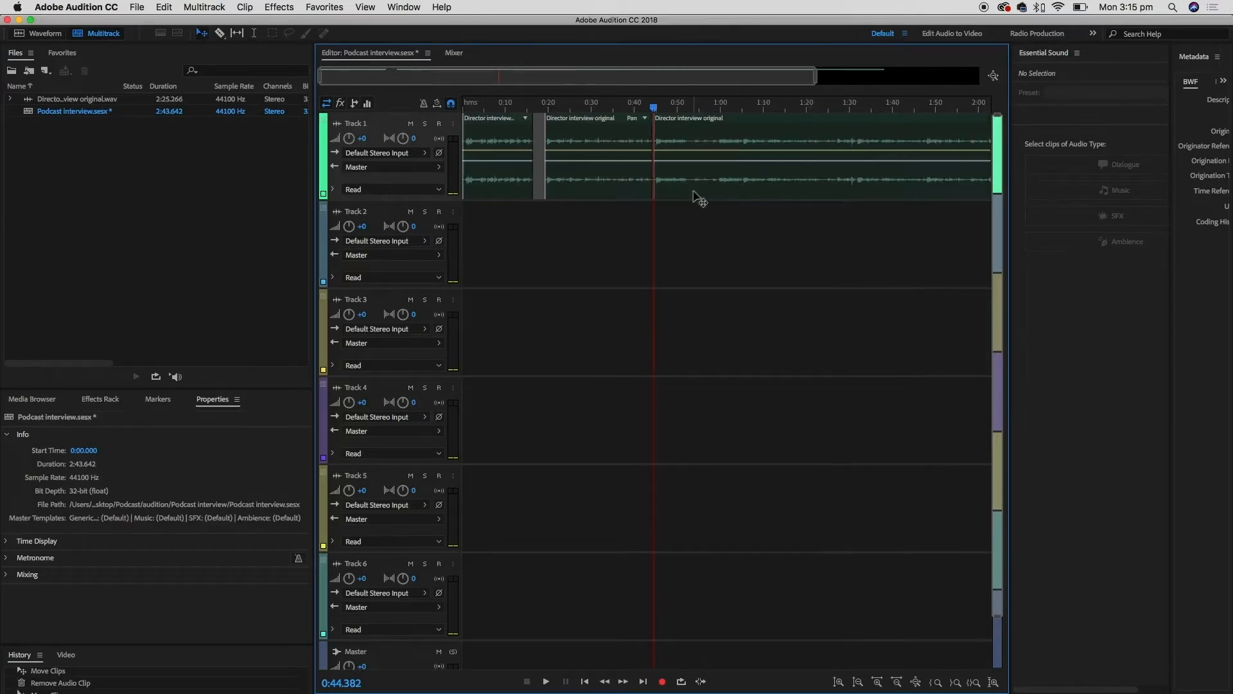
pyautogui.moveTo(699, 200); pyautogui.dragTo(715, 193)
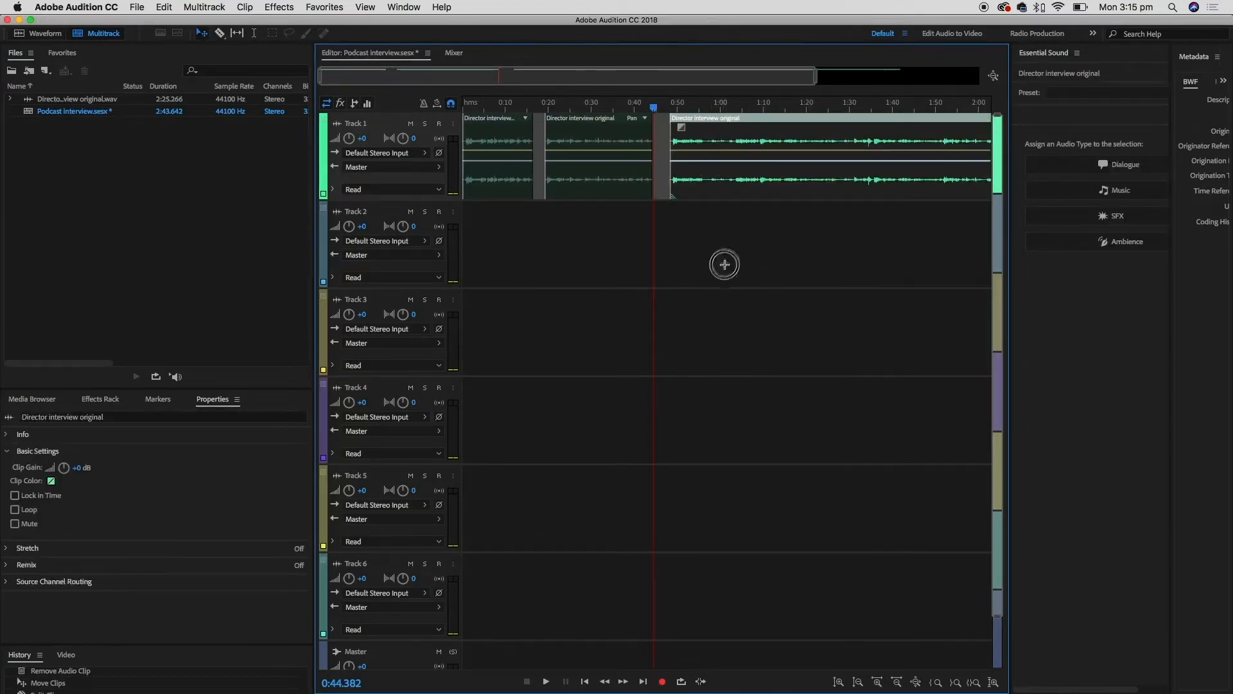
pyautogui.click(724, 264)
pyautogui.click(512, 201)
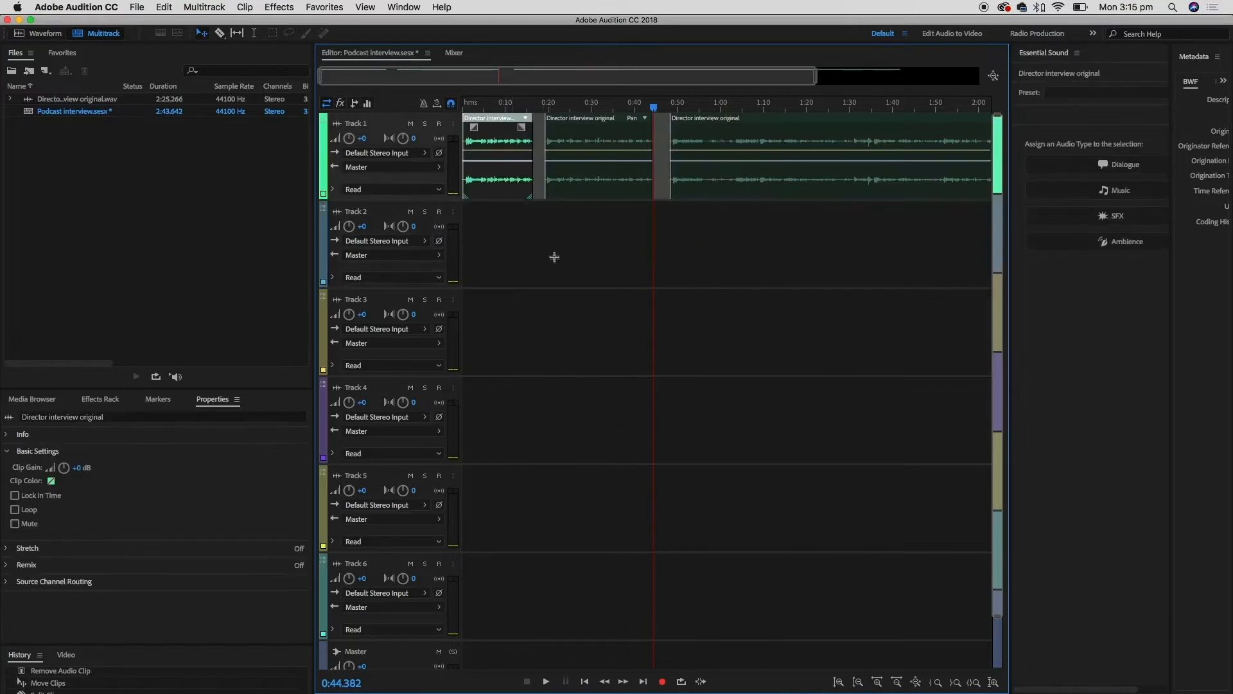
pyautogui.click(609, 197)
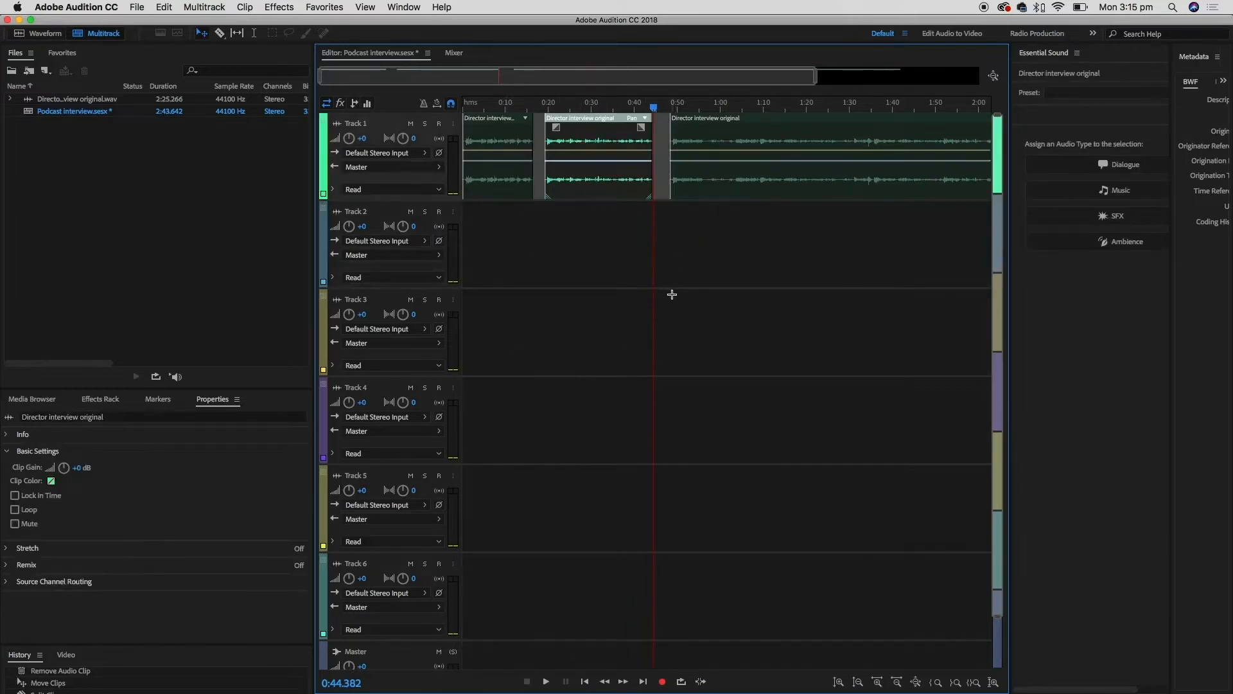
# Place the playhead at 0:48.700, play the Director interview from there to find the section breaks, and stop at 1:42.775
pyautogui.click(672, 103)
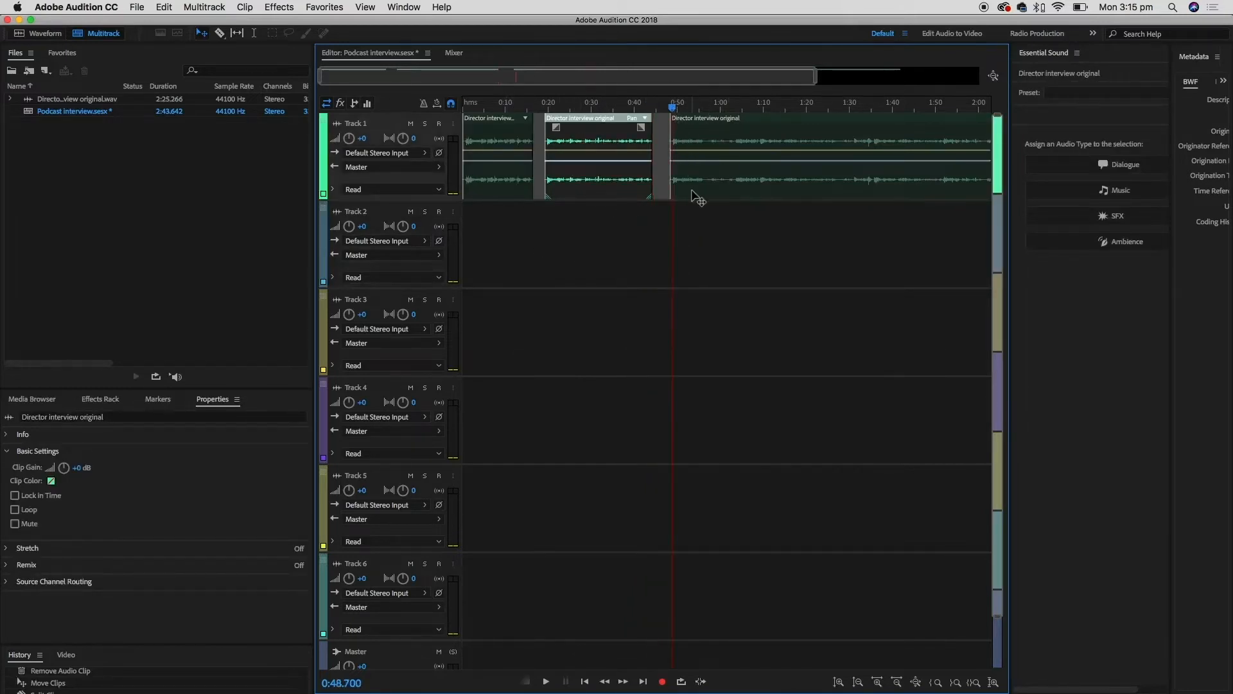
pyautogui.scroll(5, 709, 206)
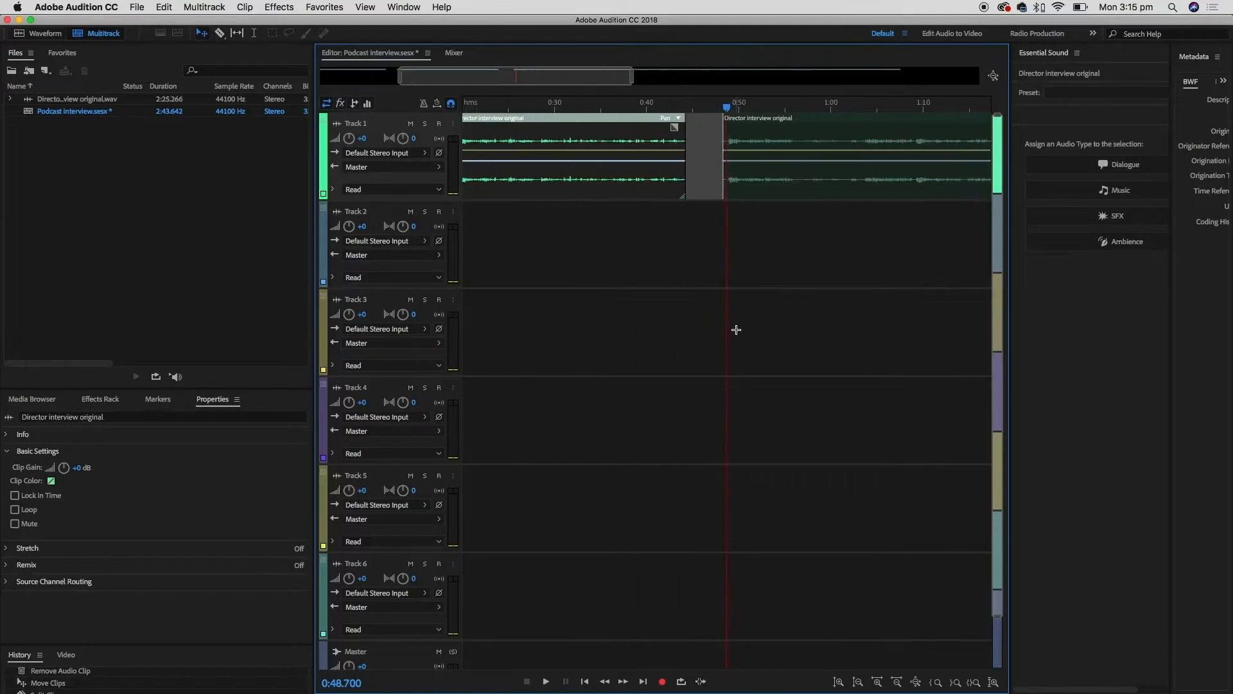
pyautogui.scroll(3, 736, 329)
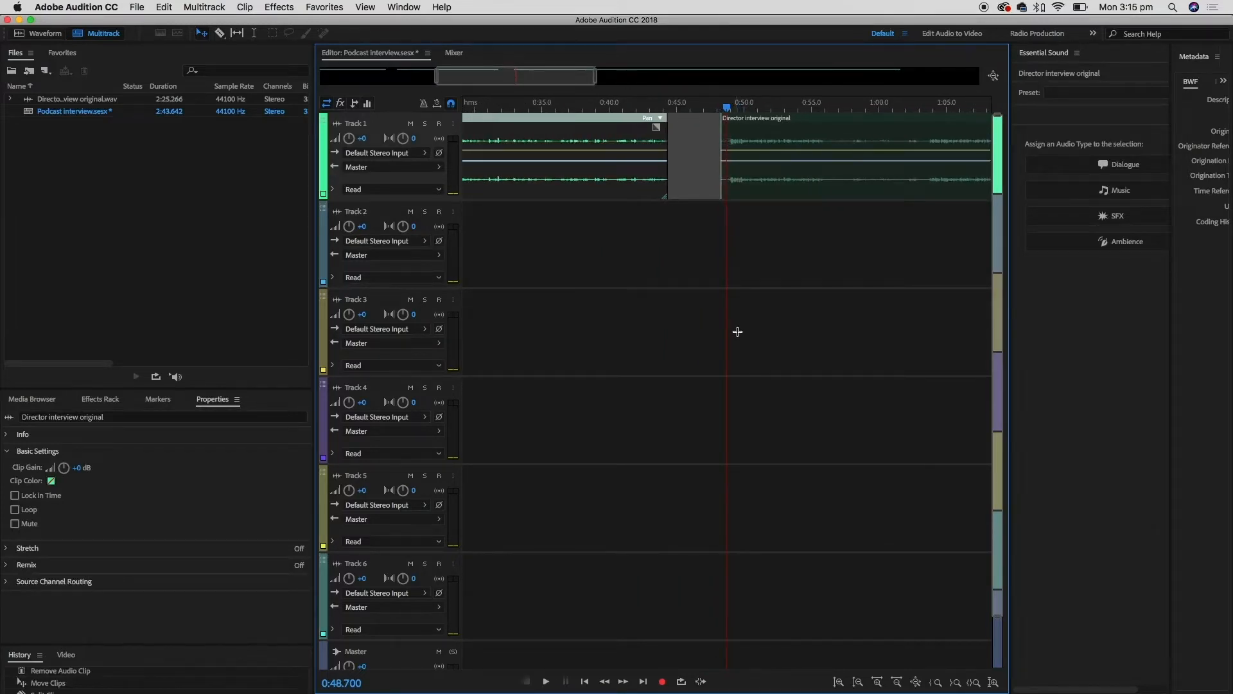
pyautogui.press('space')
pyautogui.moveTo(552, 76); pyautogui.dragTo(617, 76)
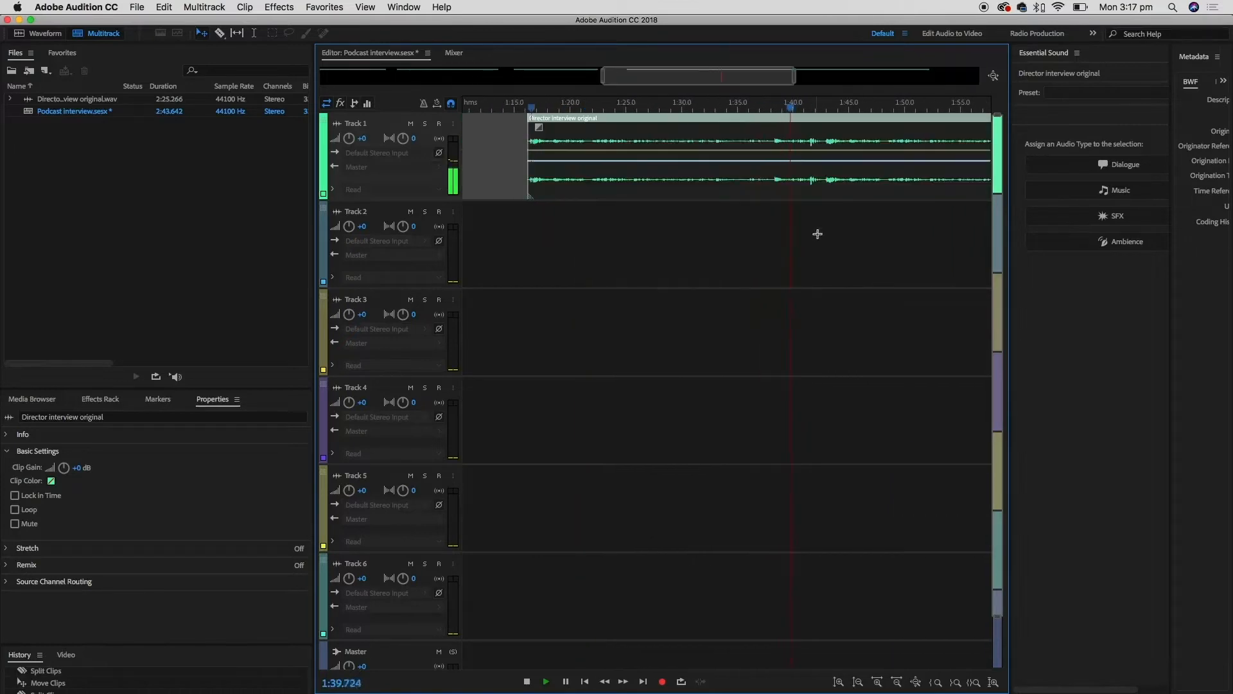
pyautogui.press('space')
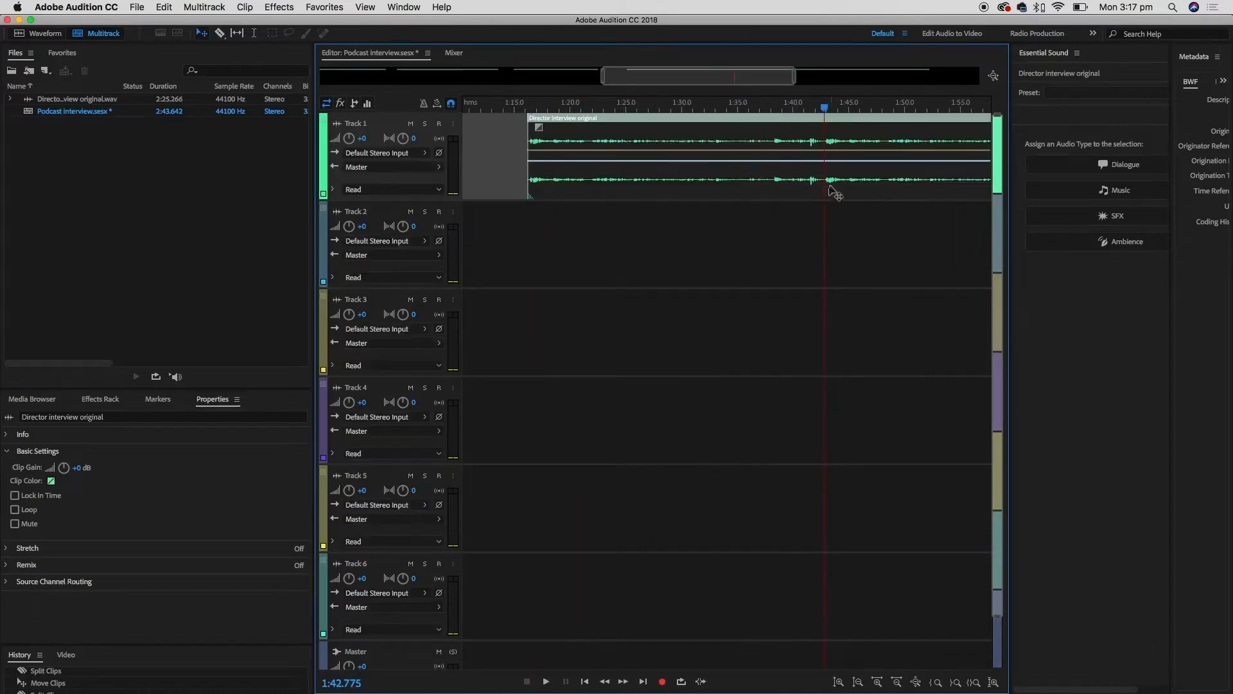
# Split the Director interview in the pause near 1:42 and move the fourth section back to end at about 1:39
pyautogui.scroll(-3, 833, 192)
pyautogui.click(743, 206)
pyautogui.click(779, 193)
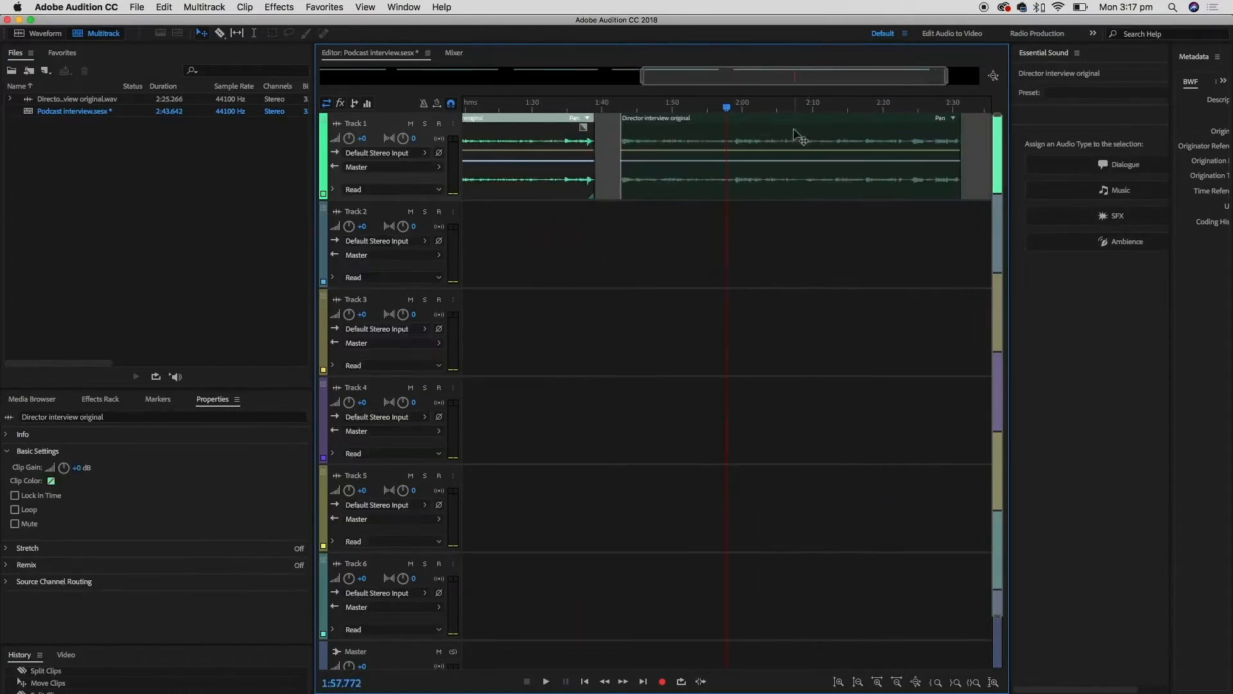
# Move the fifth interview section closer to the fourth, and split the remaining audio on Track 1 at 2:07.260
pyautogui.scroll(3, 797, 135)
pyautogui.click(727, 192)
pyautogui.scroll(-2, 702, 248)
pyautogui.click(751, 157)
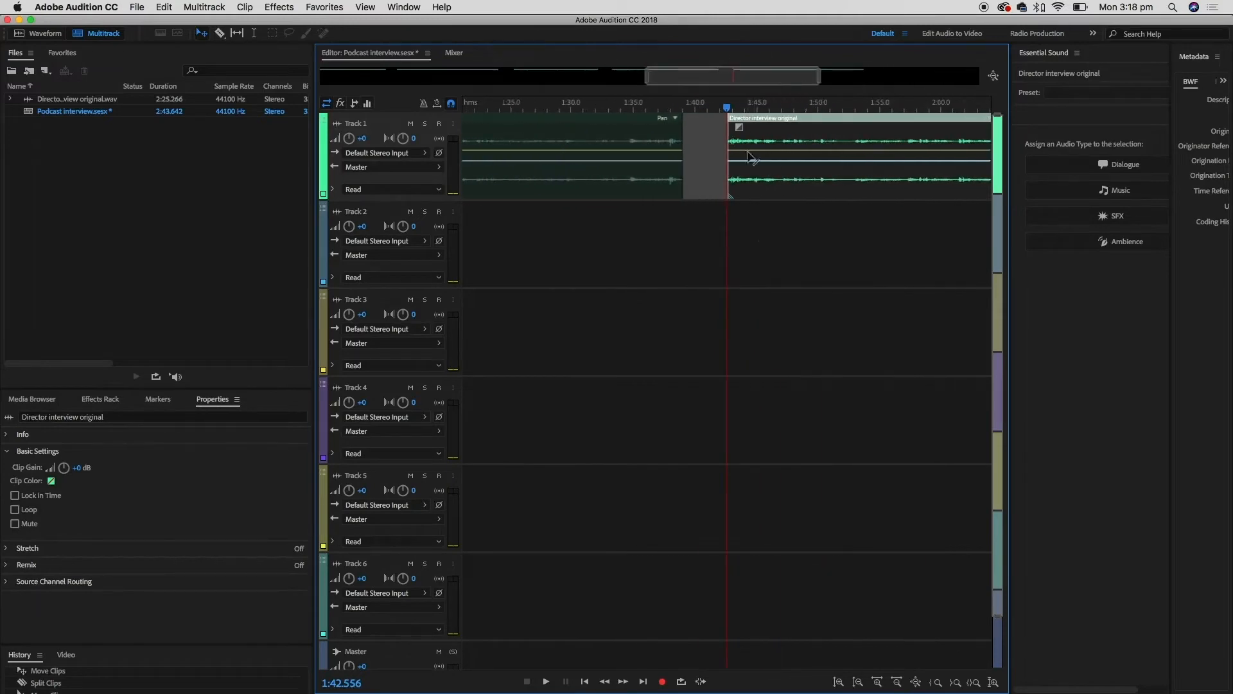
pyautogui.moveTo(752, 157); pyautogui.dragTo(646, 229)
pyautogui.click(779, 212)
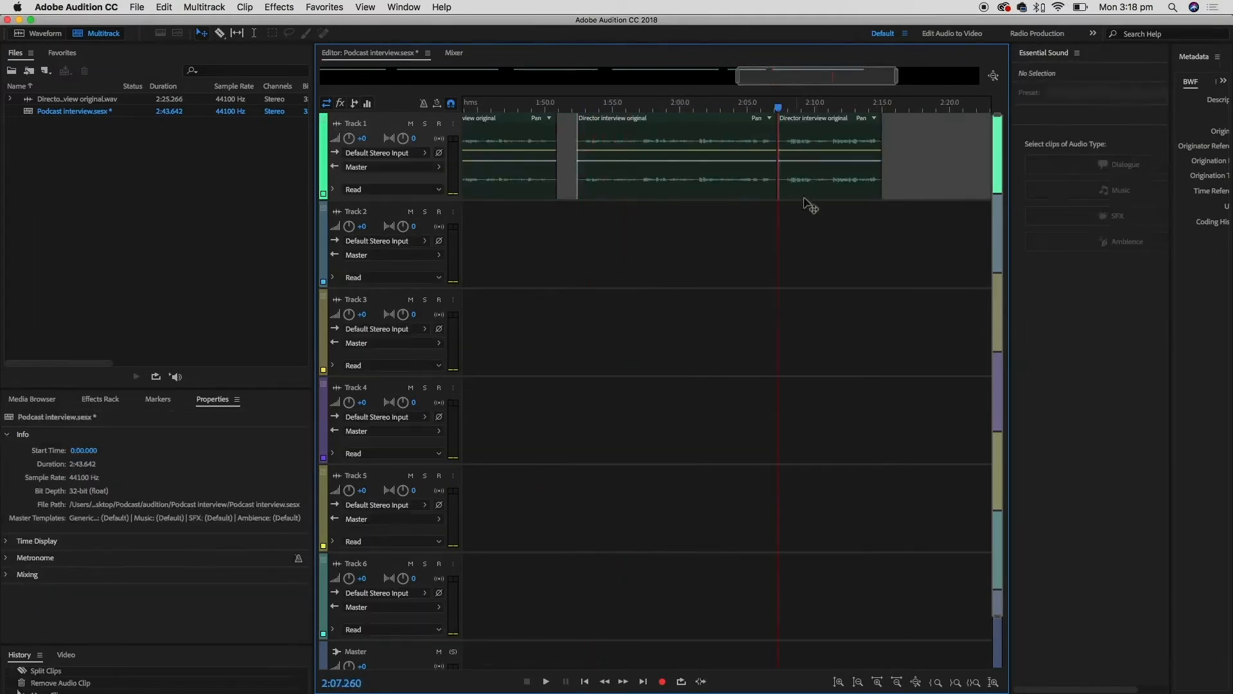
# Shift the last Director interview section to start at about 2:08, leaving a short gap, and play it through to its end
pyautogui.moveTo(809, 188); pyautogui.dragTo(826, 189)
pyautogui.press('space')
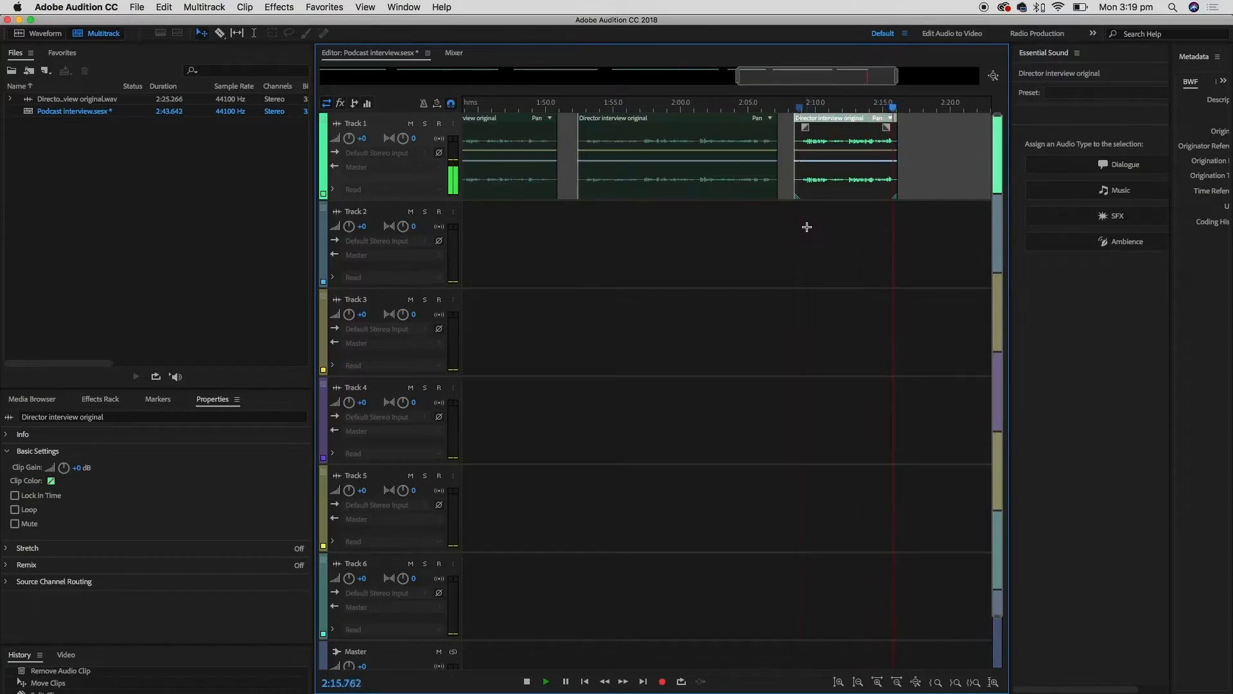
pyautogui.scroll(-5, 790, 132)
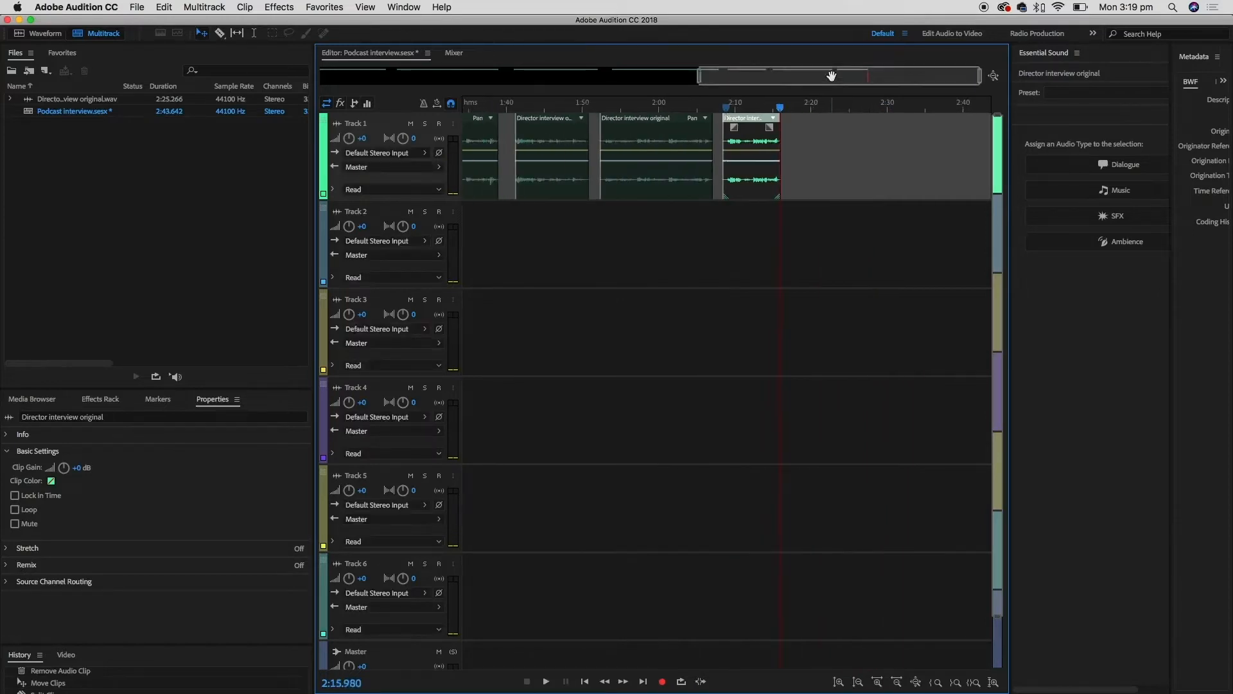
# Show the whole session and go through the separated Director interview sections on Track 1, selecting them one after another
pyautogui.moveTo(817, 74); pyautogui.dragTo(752, 70)
pyautogui.scroll(-4, 752, 70)
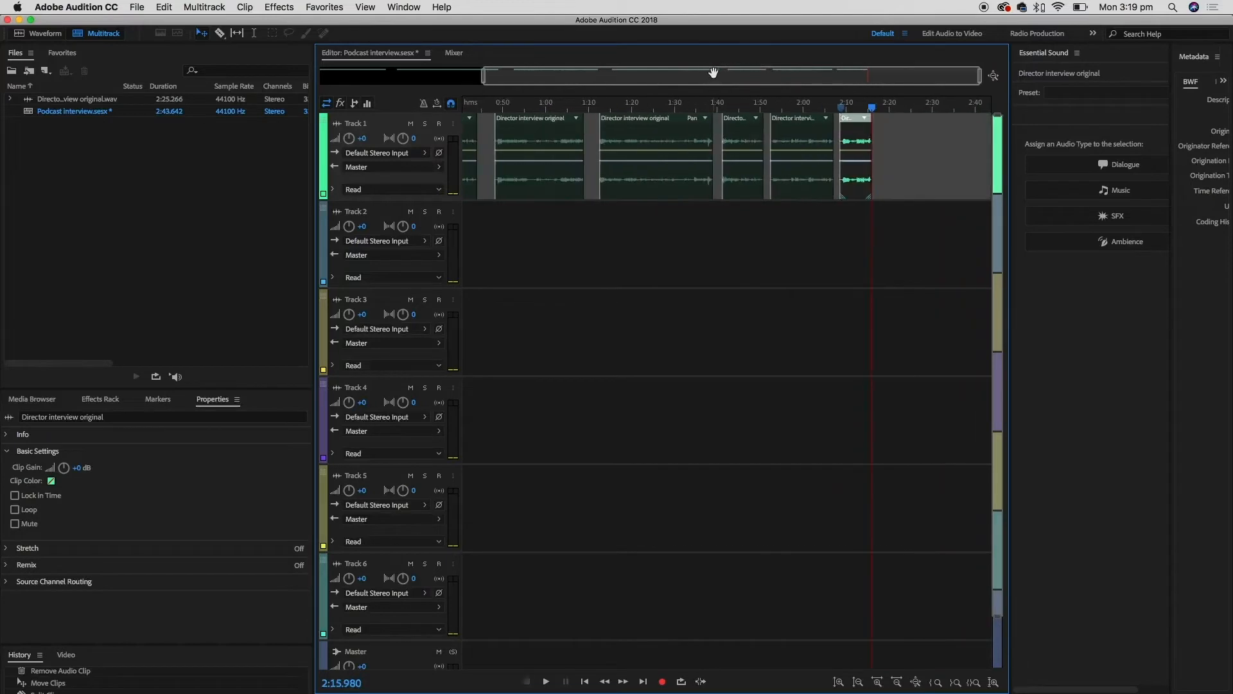
pyautogui.scroll(-3, 646, 77)
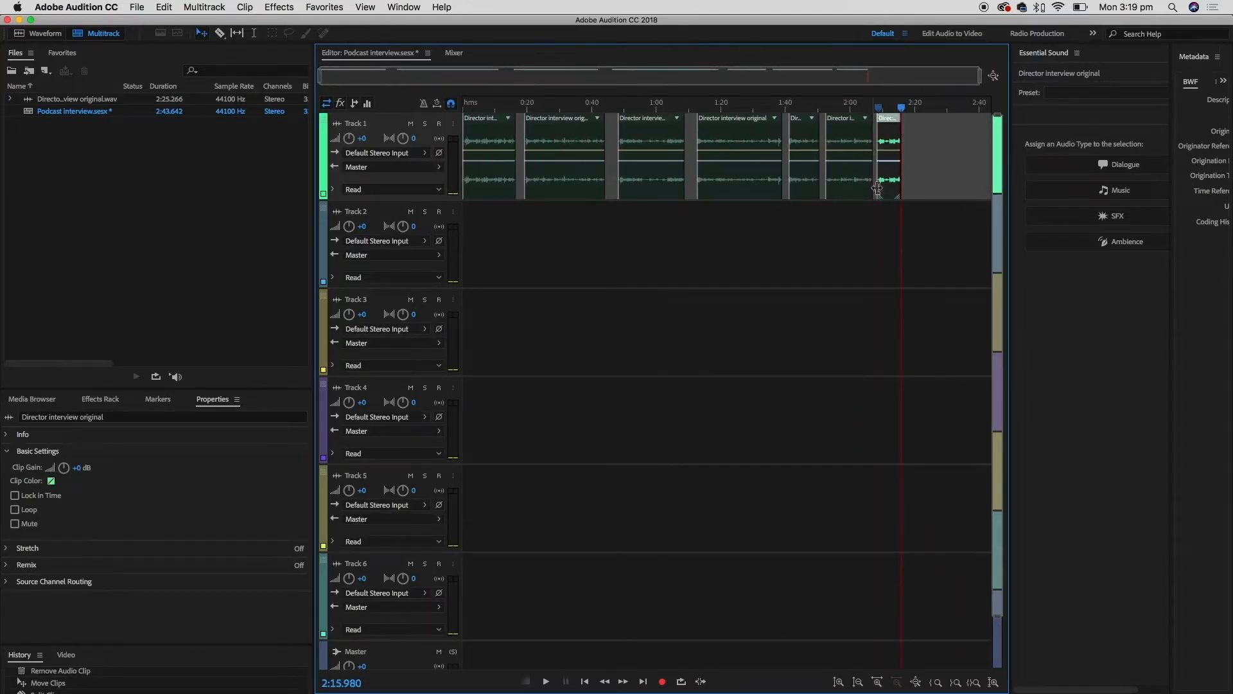
pyautogui.click(500, 148)
pyautogui.click(584, 151)
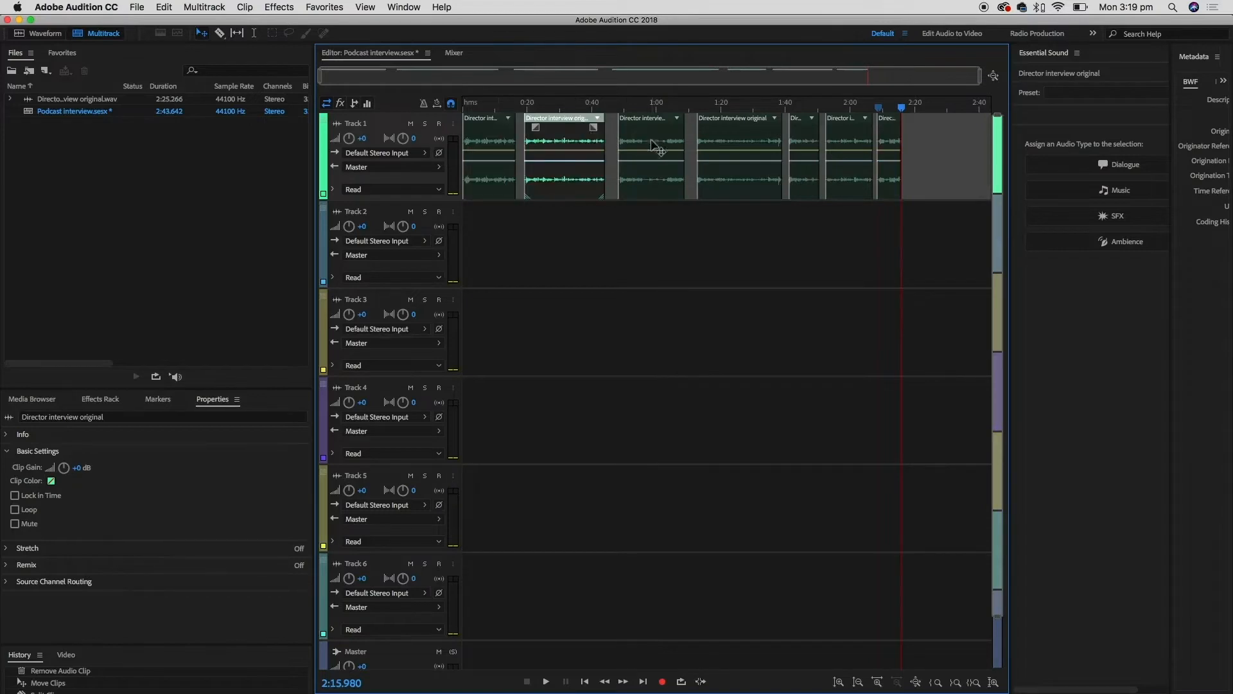
pyautogui.click(652, 149)
pyautogui.click(745, 151)
pyautogui.click(829, 135)
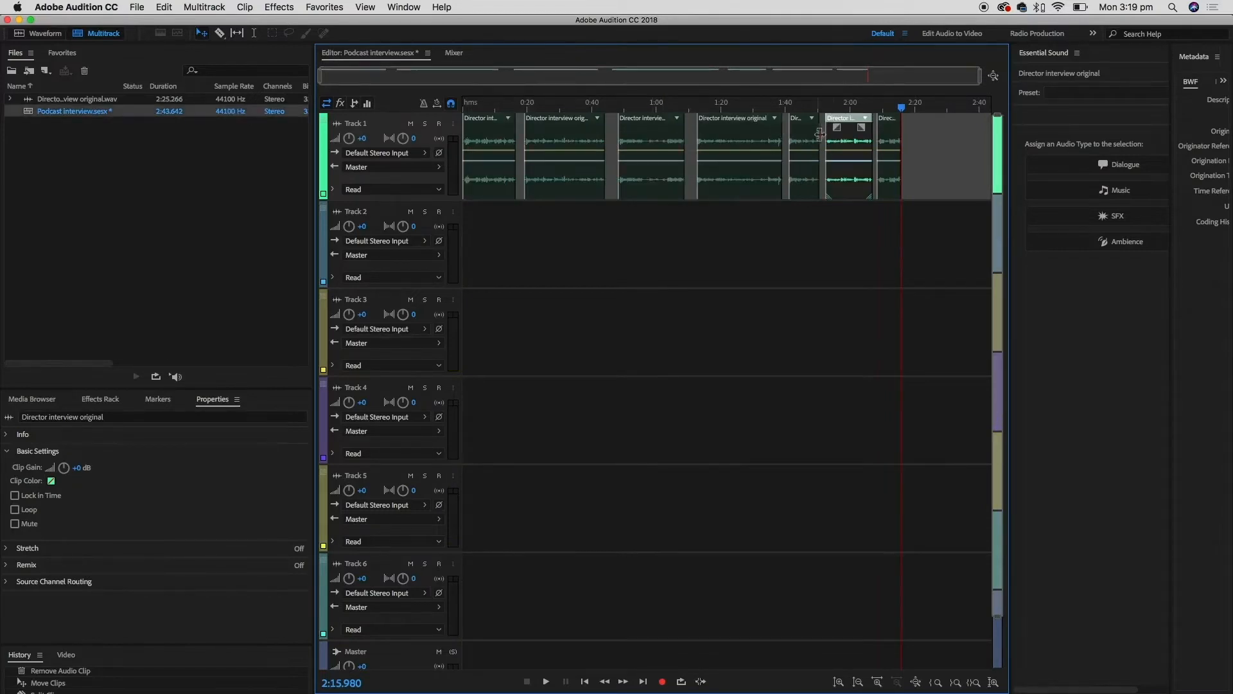
pyautogui.click(893, 151)
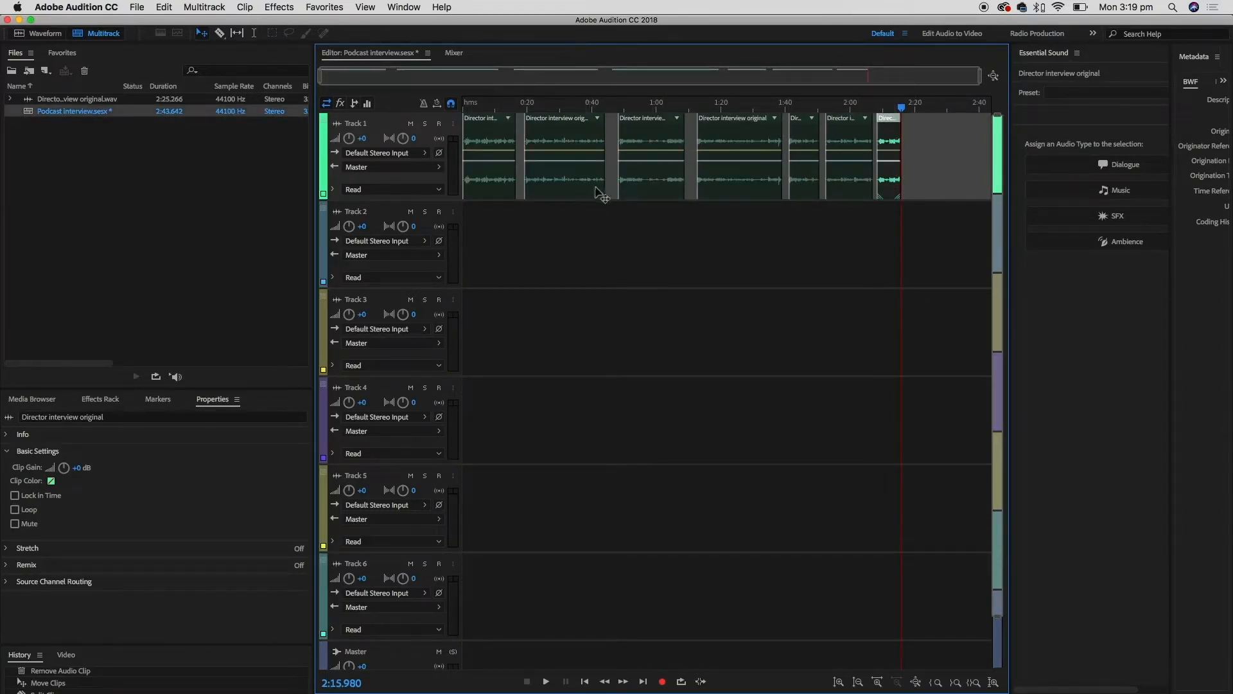
# Try swapping the third and last interview sections on Track 1, and undo both moves
pyautogui.moveTo(636, 196)
pyautogui.mouseDown()
pyautogui.moveTo(908, 172)
pyautogui.moveTo(946, 181)
pyautogui.moveTo(631, 181)
pyautogui.mouseUp()
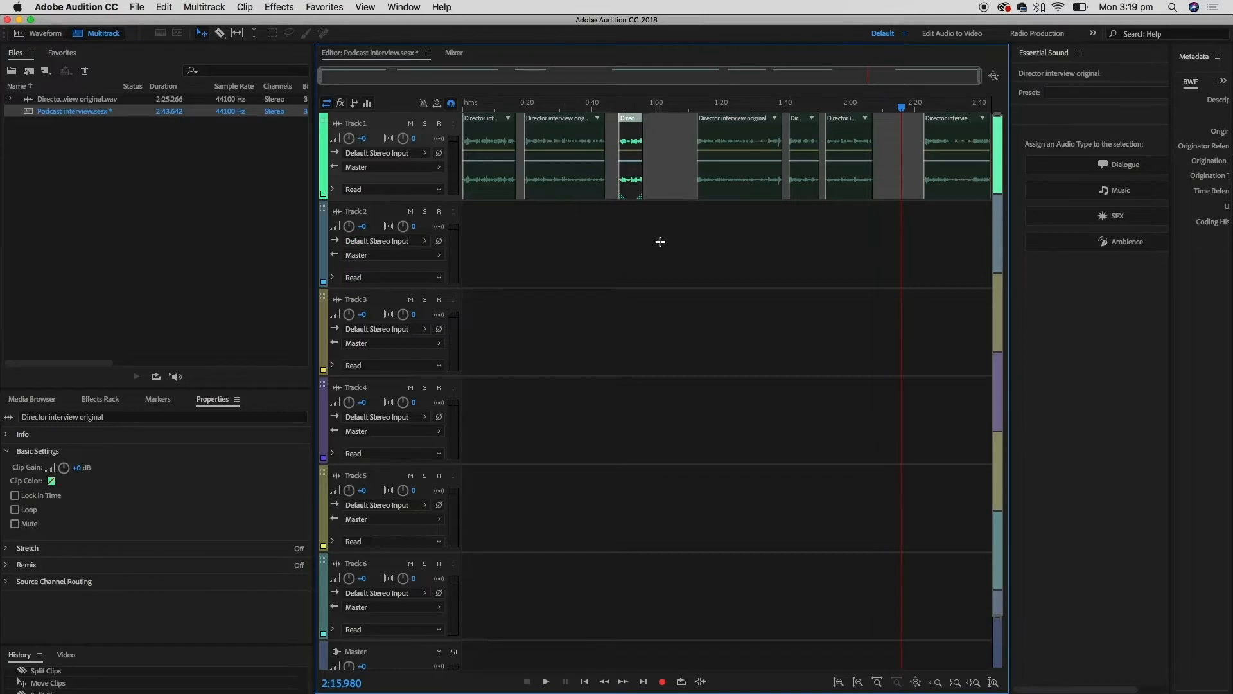
pyautogui.press('super+z')
pyautogui.press('super+z')
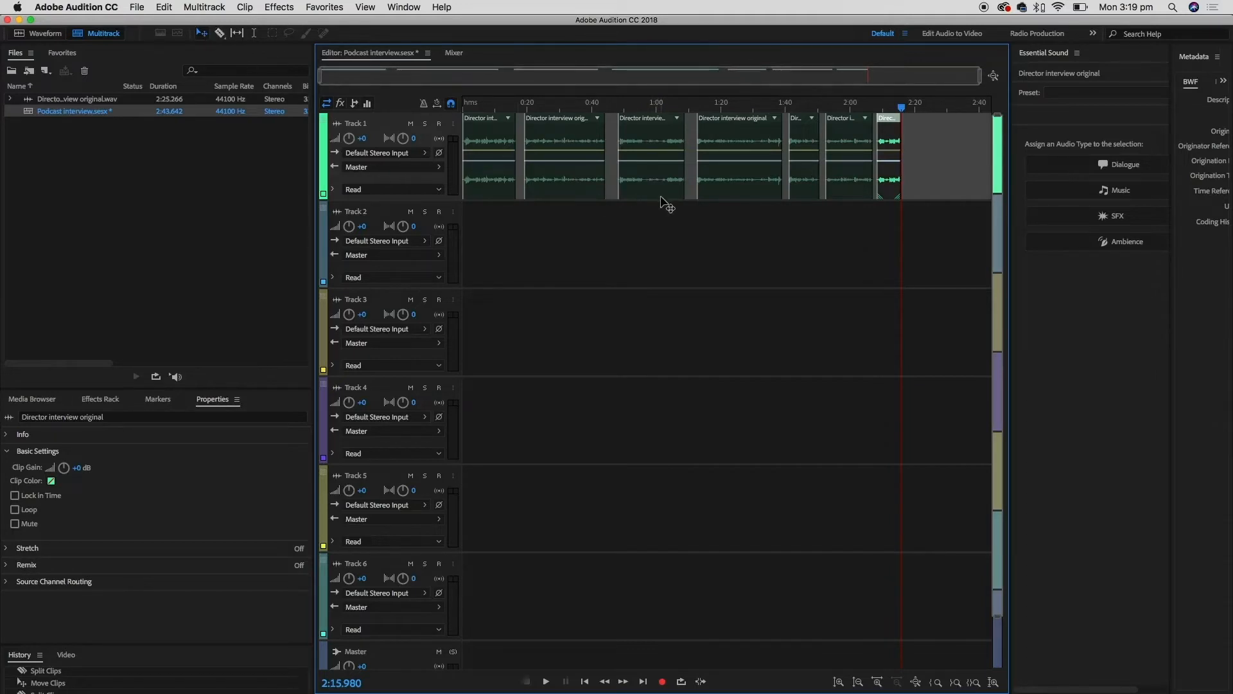
# Delete the third interview section from Track 1, undo the deletion, and clear the clip selection
pyautogui.click(664, 194)
pyautogui.press('Delete')
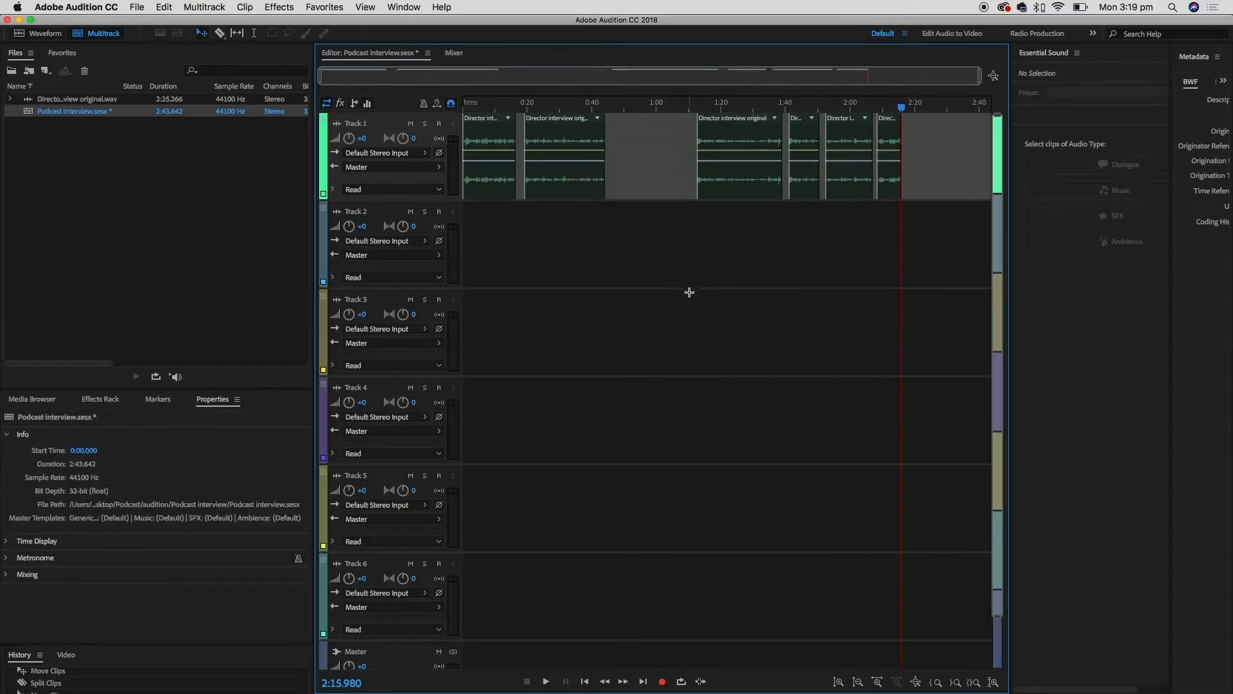
pyautogui.press('super+z')
pyautogui.click(679, 272)
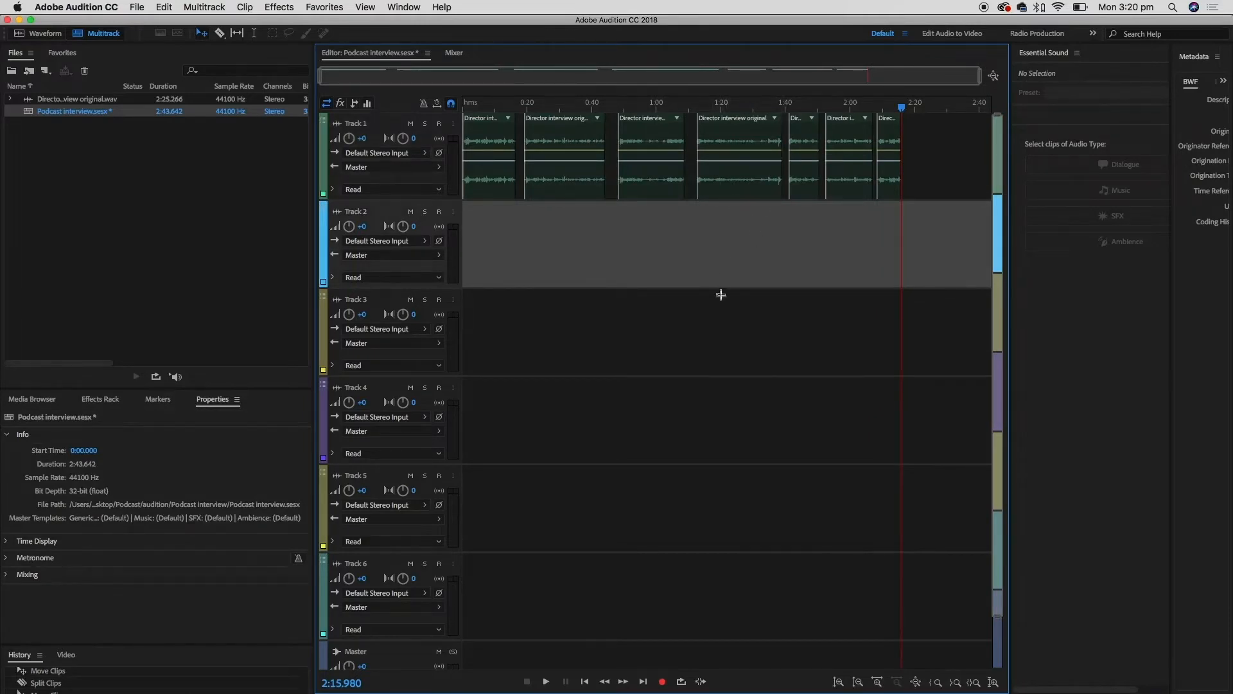
# Select the fourth, third and first interview sections together and move them past the others, with the first starting at about 2:25
pyautogui.click(739, 189)
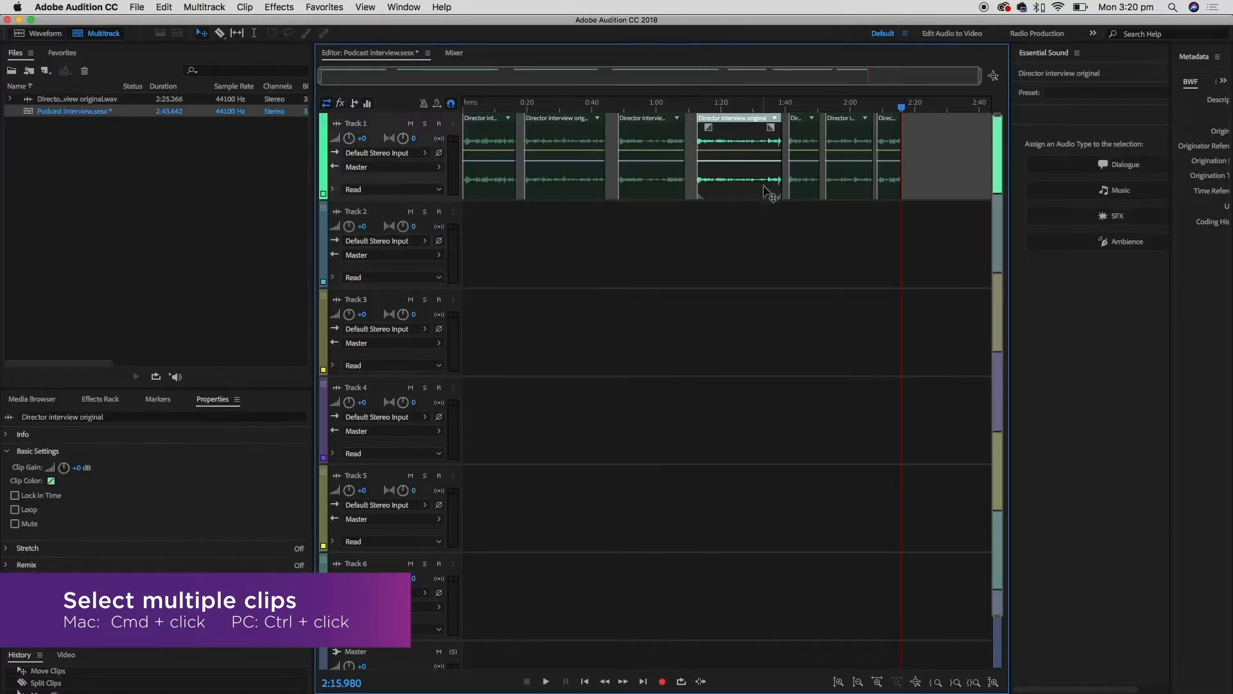
pyautogui.keyDown('super'); pyautogui.click(657, 188); pyautogui.keyUp('super')
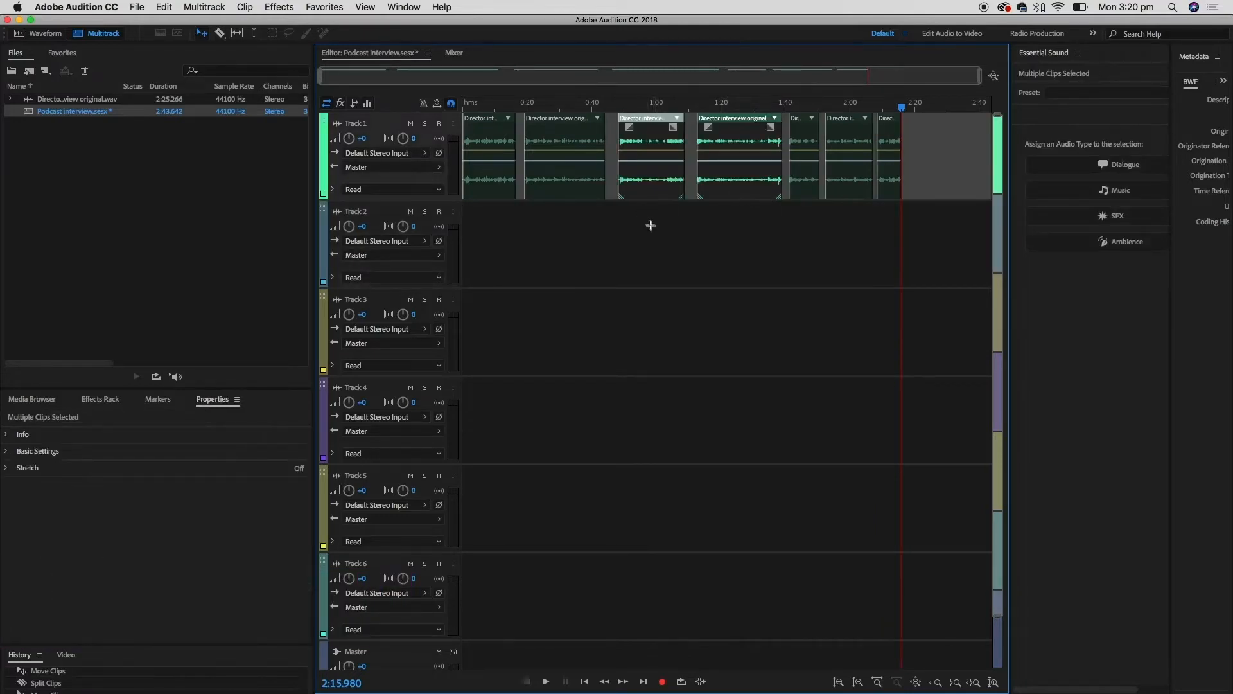
pyautogui.keyDown('super'); pyautogui.click(496, 195); pyautogui.keyUp('super')
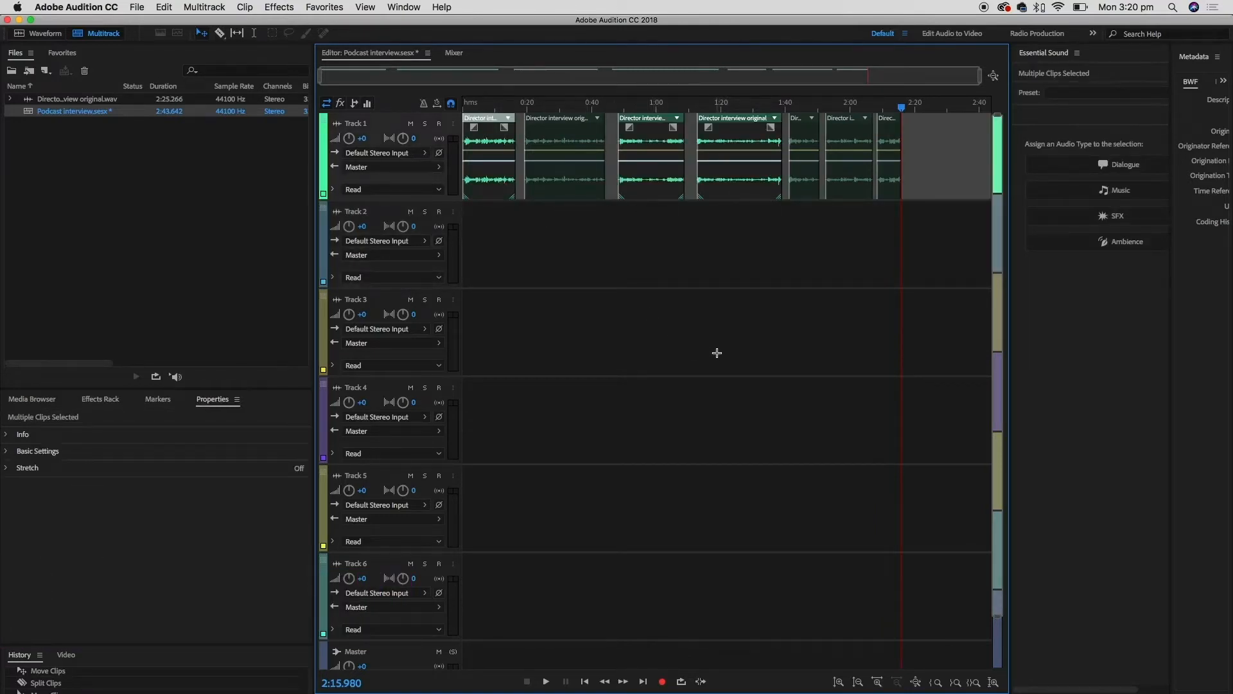
pyautogui.moveTo(498, 193); pyautogui.dragTo(944, 203)
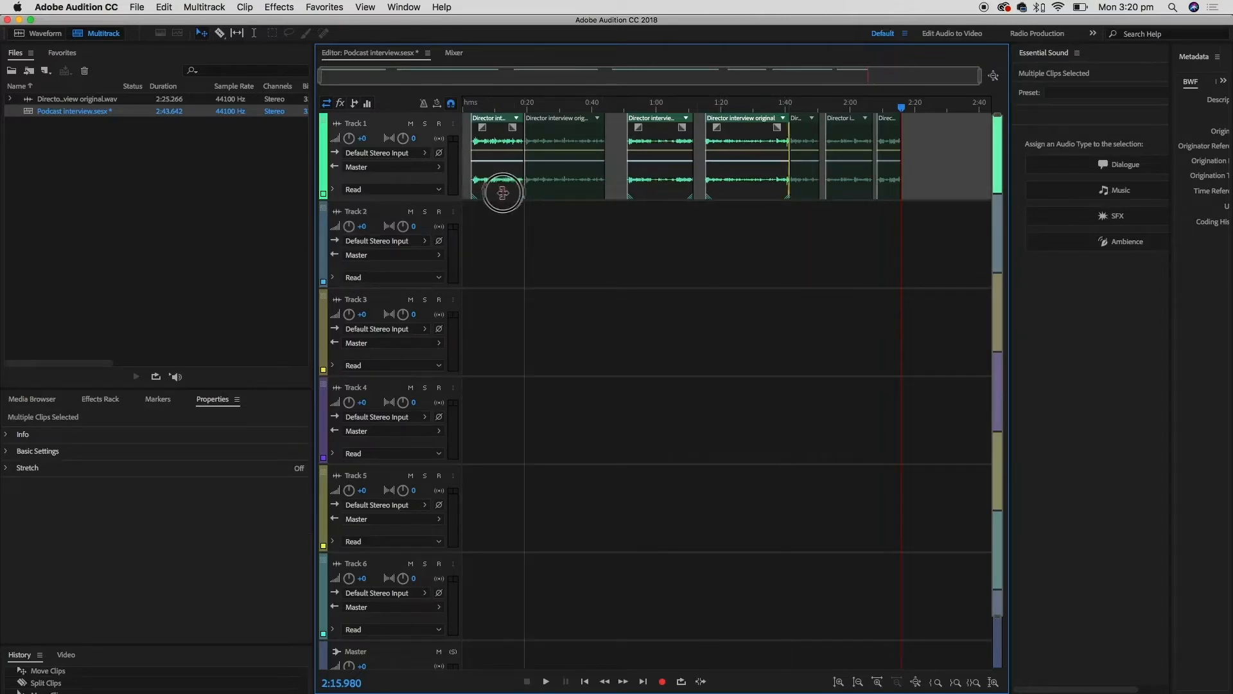
pyautogui.press('\\')
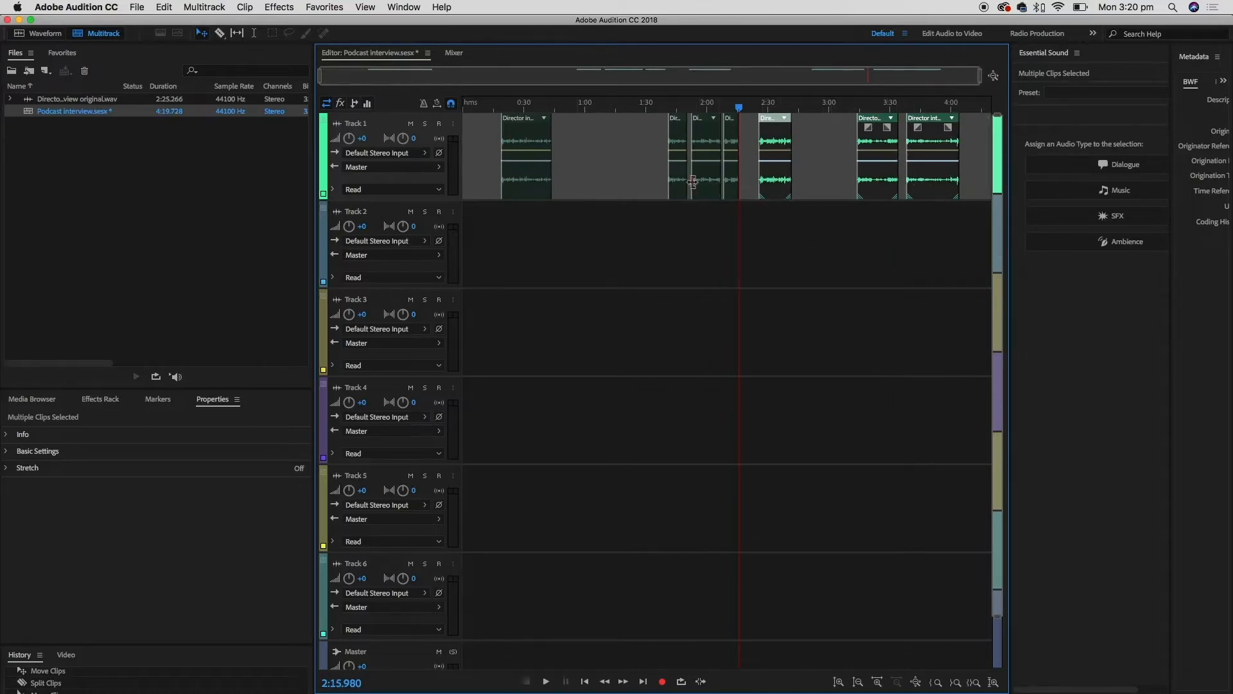
# Select all interview clips on Track 1 at once with a marquee, and clear the selection
pyautogui.click(689, 252)
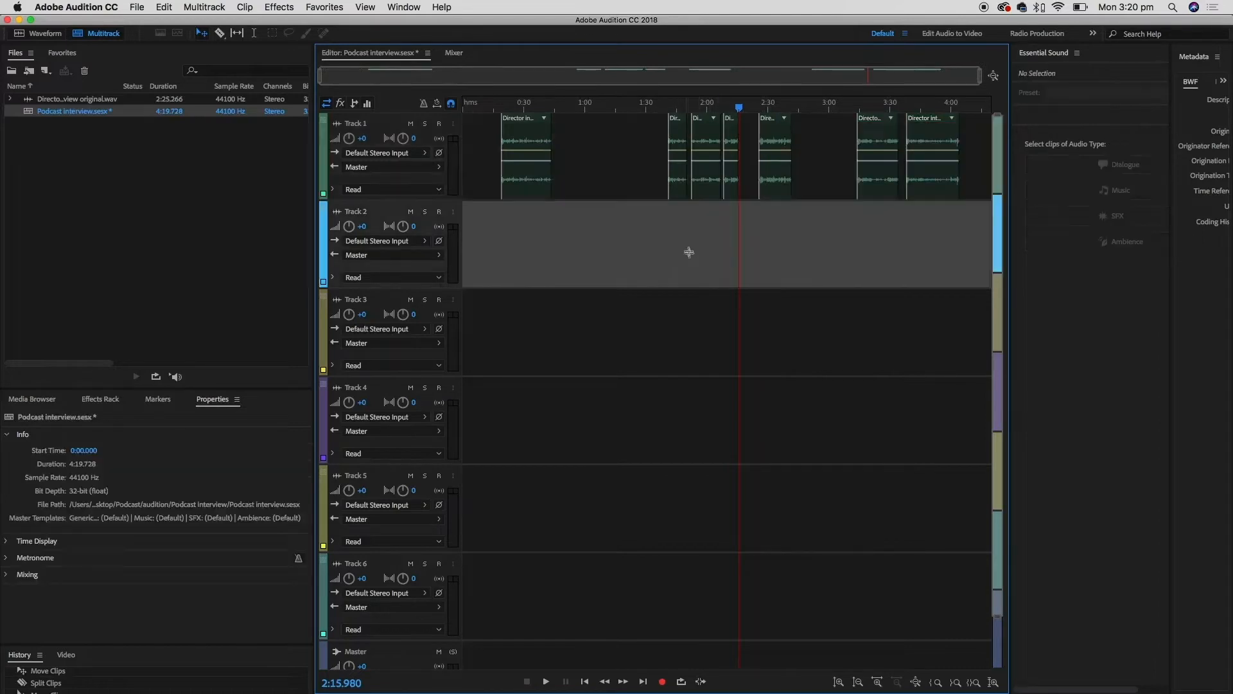
pyautogui.click(479, 140)
pyautogui.moveTo(479, 140); pyautogui.dragTo(981, 204)
pyautogui.click(951, 337)
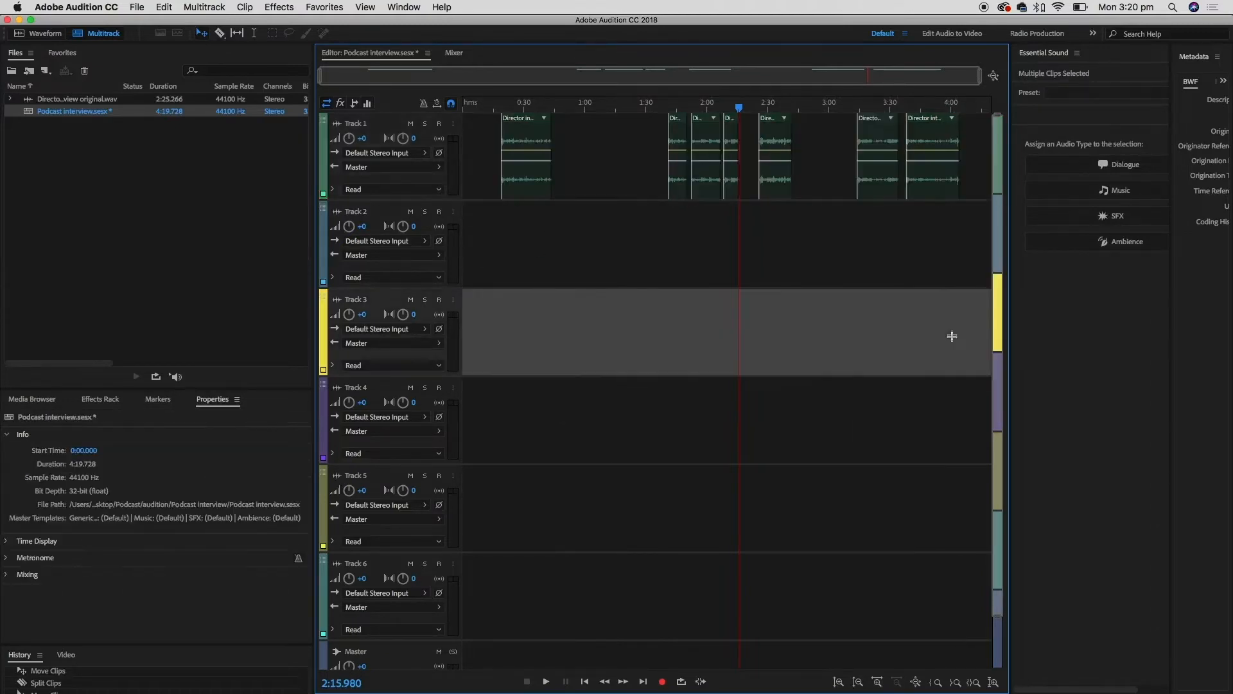
# Move the last three interview clips from Track 1 down to Track 4, shifting them to earlier times
pyautogui.click(939, 185)
pyautogui.keyDown('ctrl'); pyautogui.click(880, 195); pyautogui.keyUp('ctrl')
pyautogui.moveTo(880, 194); pyautogui.dragTo(808, 459)
pyautogui.moveTo(778, 160); pyautogui.dragTo(682, 430)
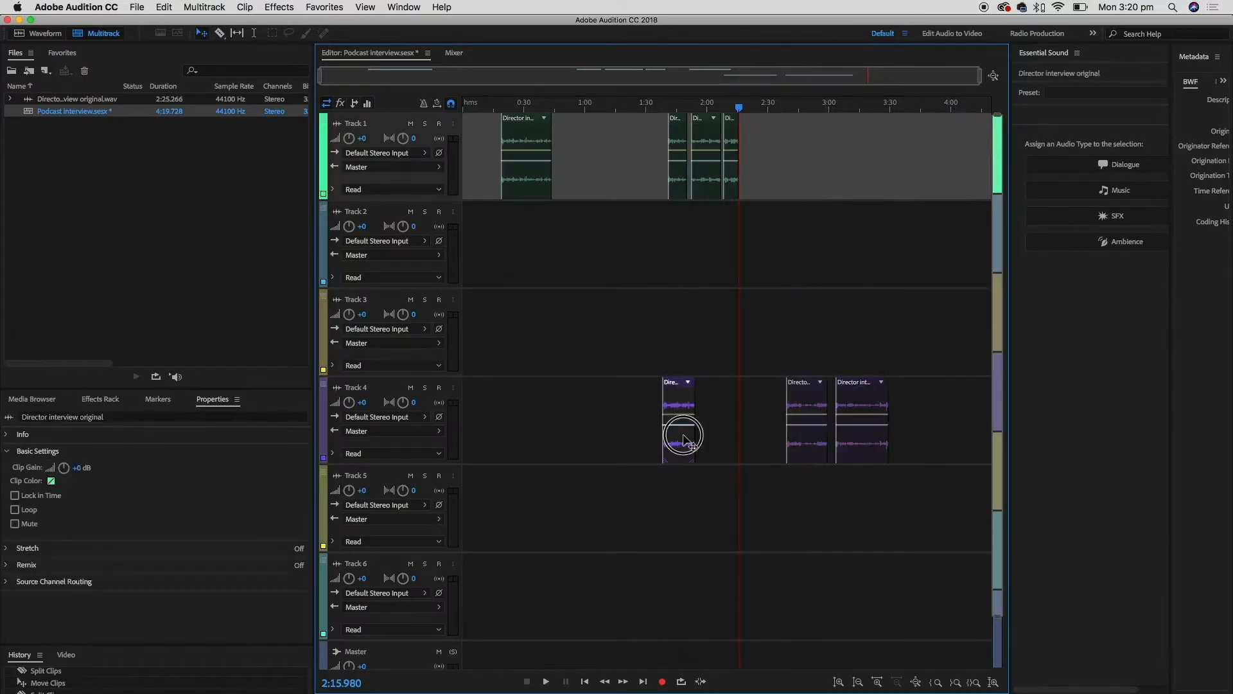
# Select all clips on Tracks 1 and 4, shift them slightly earlier together, and undo the clip moves back to the original order
pyautogui.moveTo(922, 145); pyautogui.dragTo(507, 454)
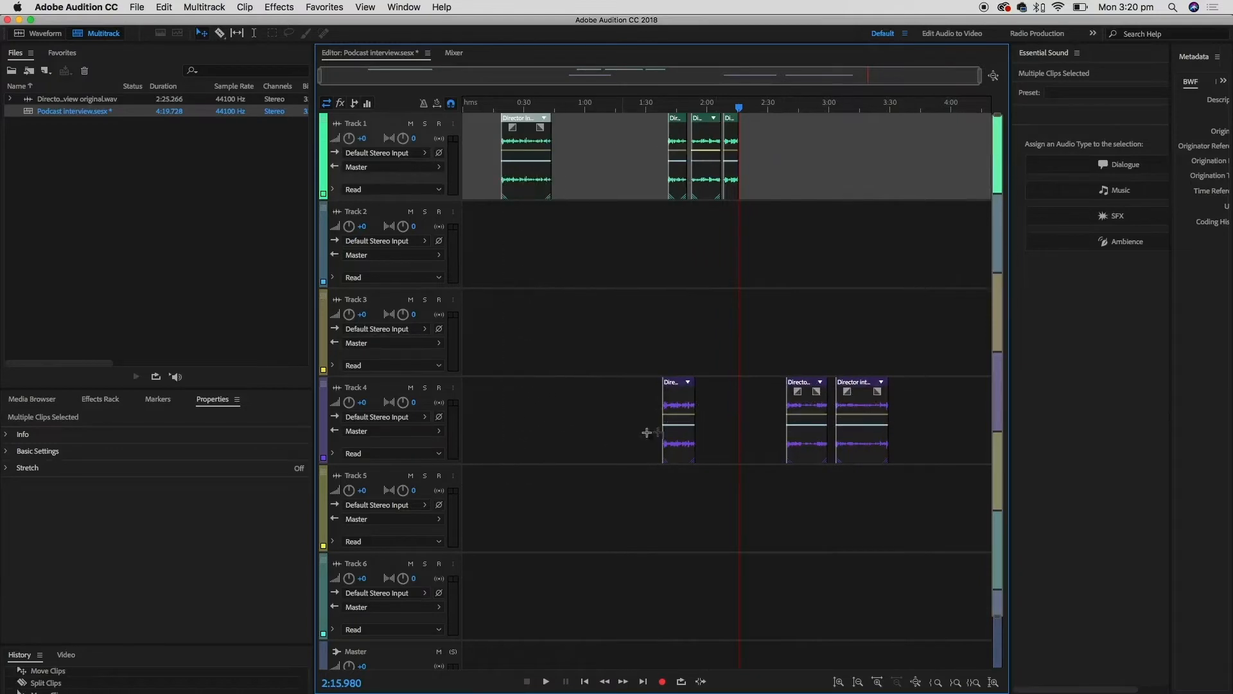
pyautogui.moveTo(679, 448)
pyautogui.mouseDown()
pyautogui.moveTo(710, 443)
pyautogui.moveTo(674, 460)
pyautogui.mouseUp()
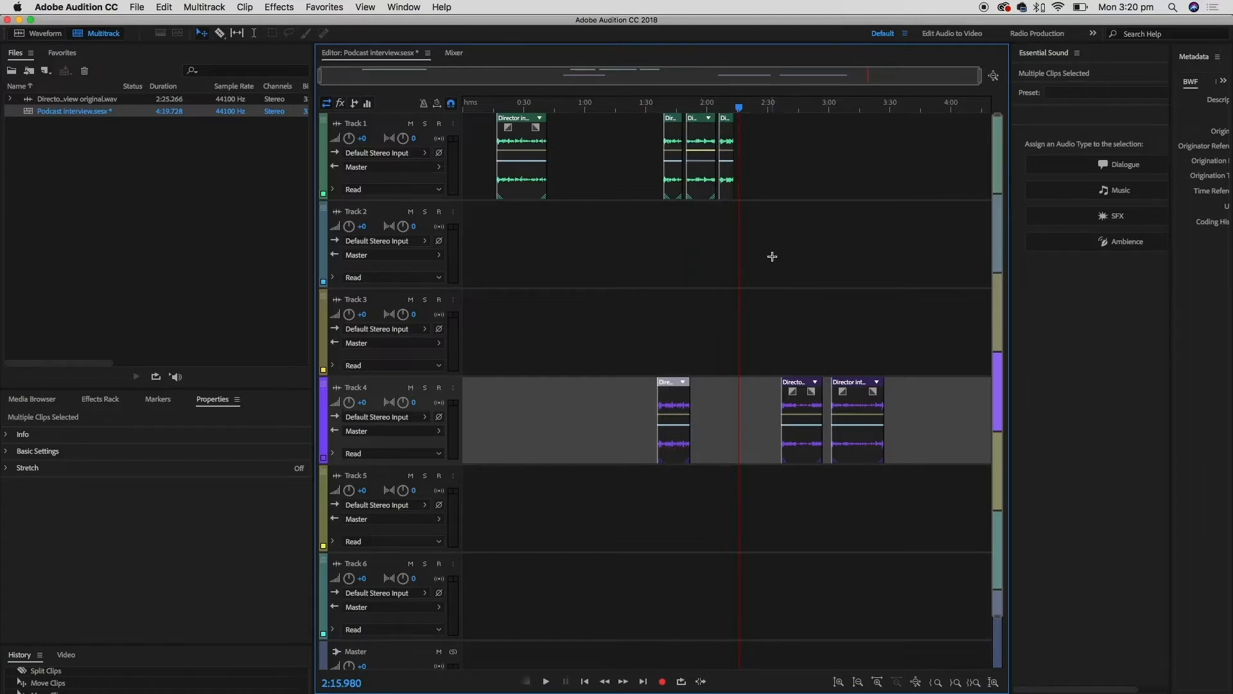
pyautogui.press('super+z')
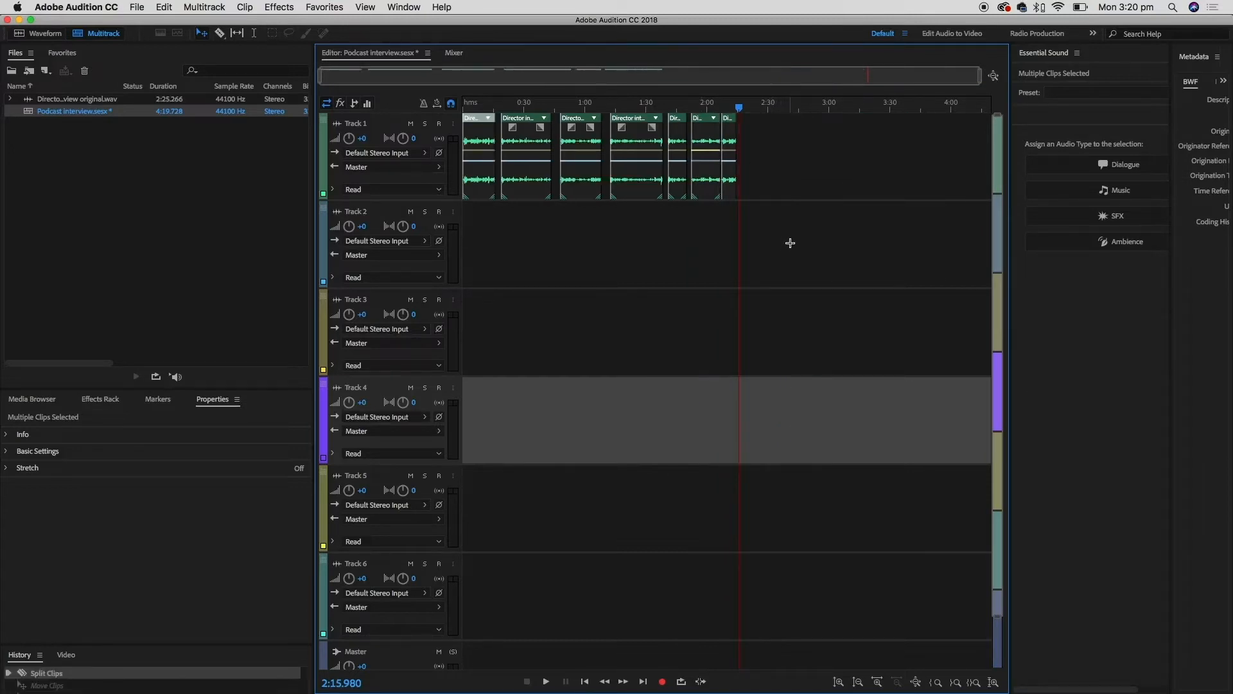
# Redo the last clip move on Track 1 and save the podcast session
pyautogui.press('super+shift+z')
pyautogui.click(720, 102)
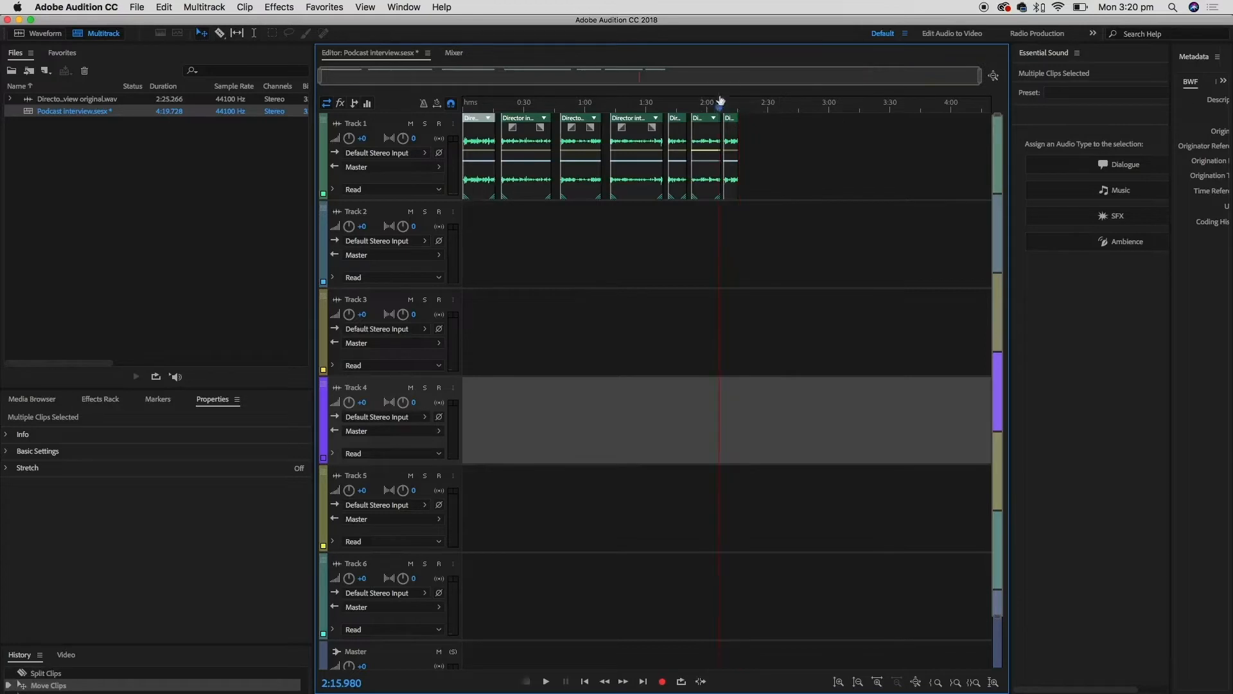
pyautogui.click(137, 7)
pyautogui.click(177, 155)
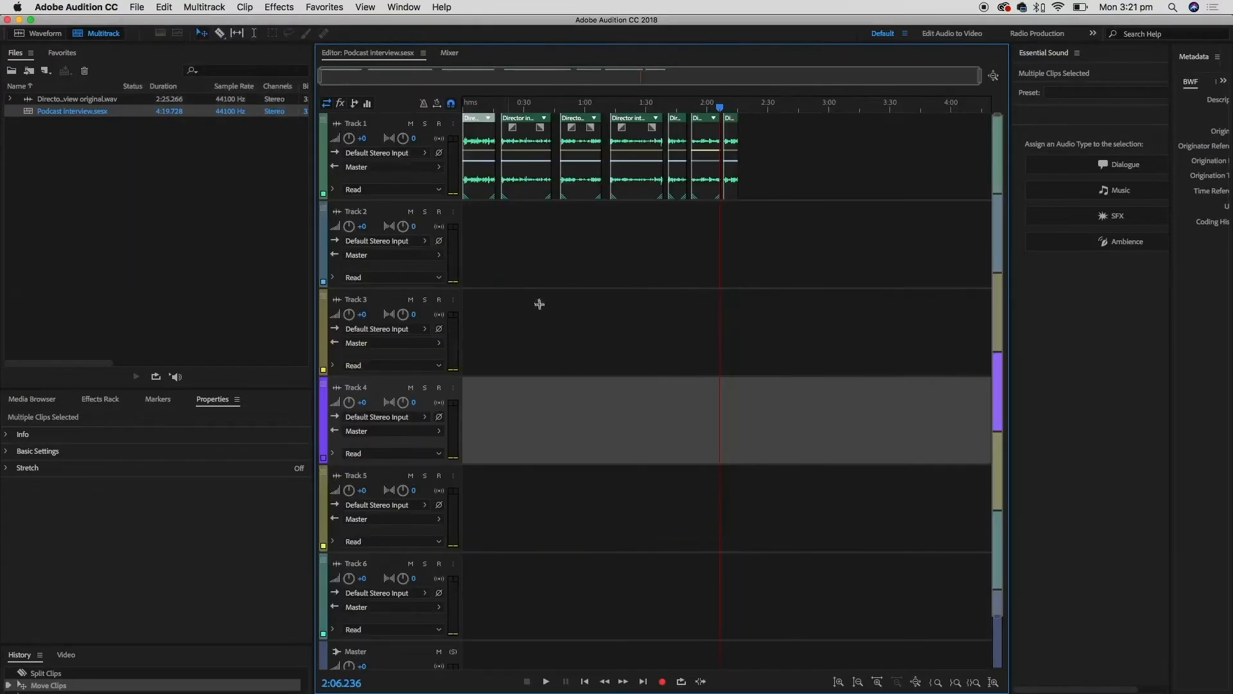
# Split the second interview section on Track 1 at 0:19.707, just before its speech begins
pyautogui.scroll(5, 553, 184)
pyautogui.scroll(2, 553, 184)
pyautogui.click(584, 257)
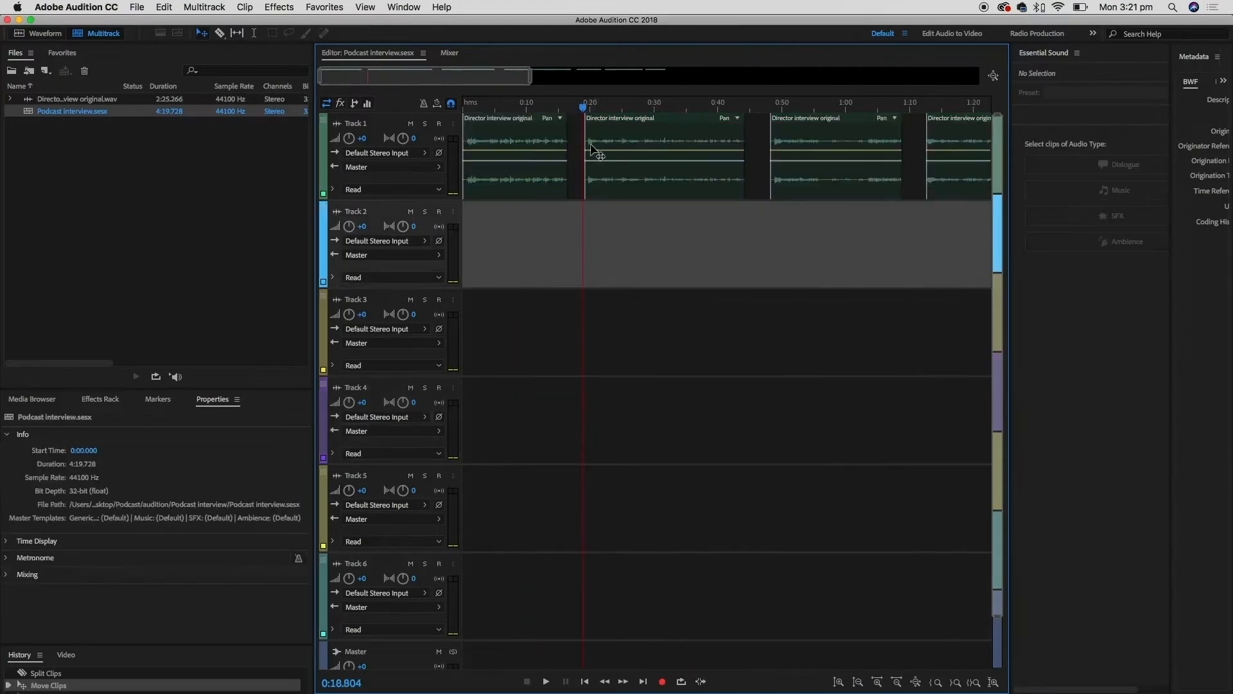
pyautogui.scroll(4, 617, 270)
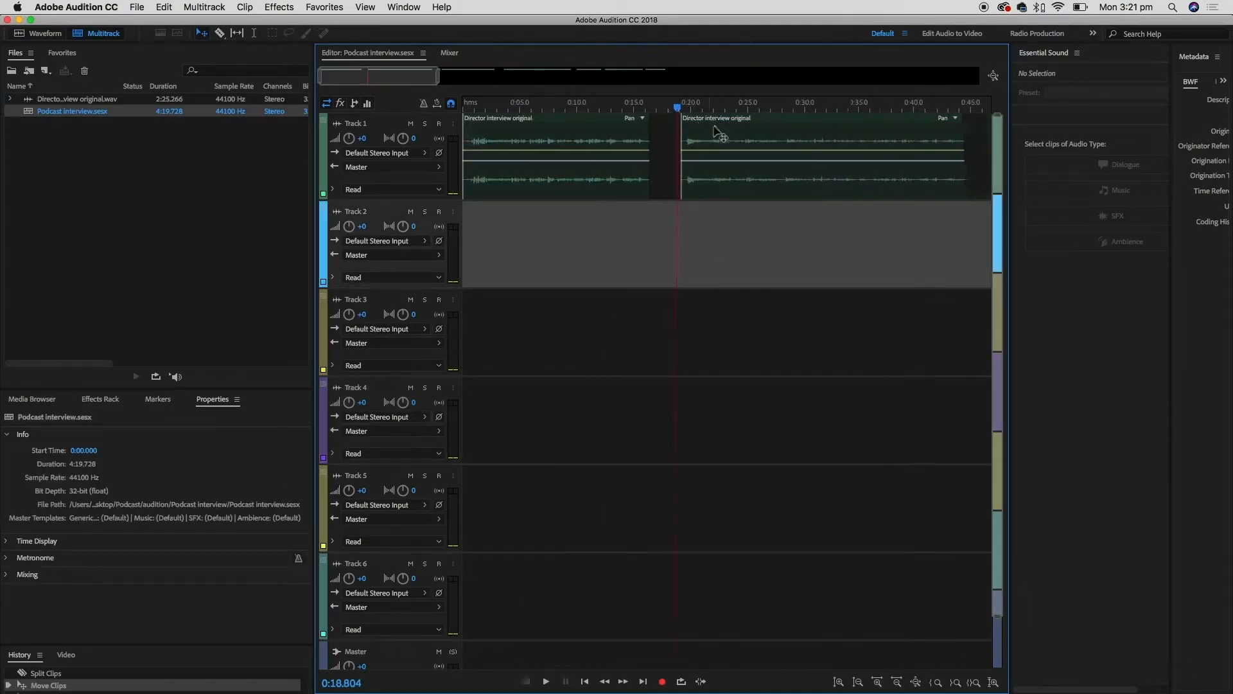
pyautogui.scroll(4, 759, 147)
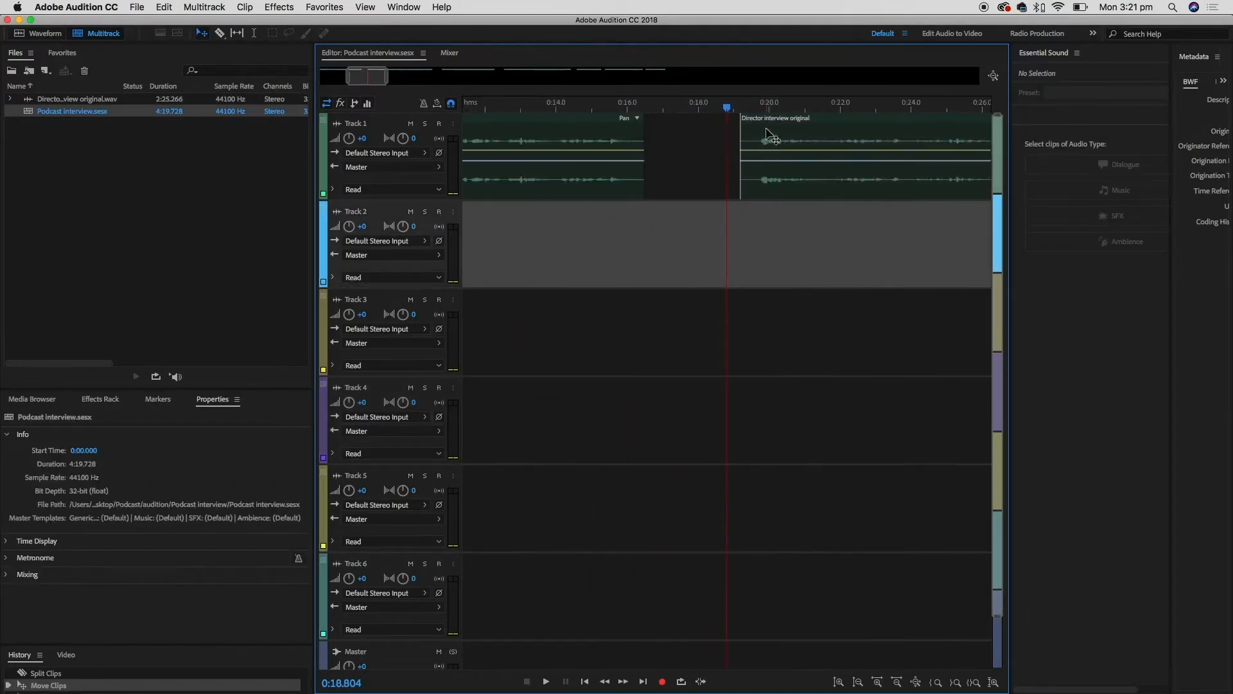
pyautogui.click(772, 105)
pyautogui.click(766, 181)
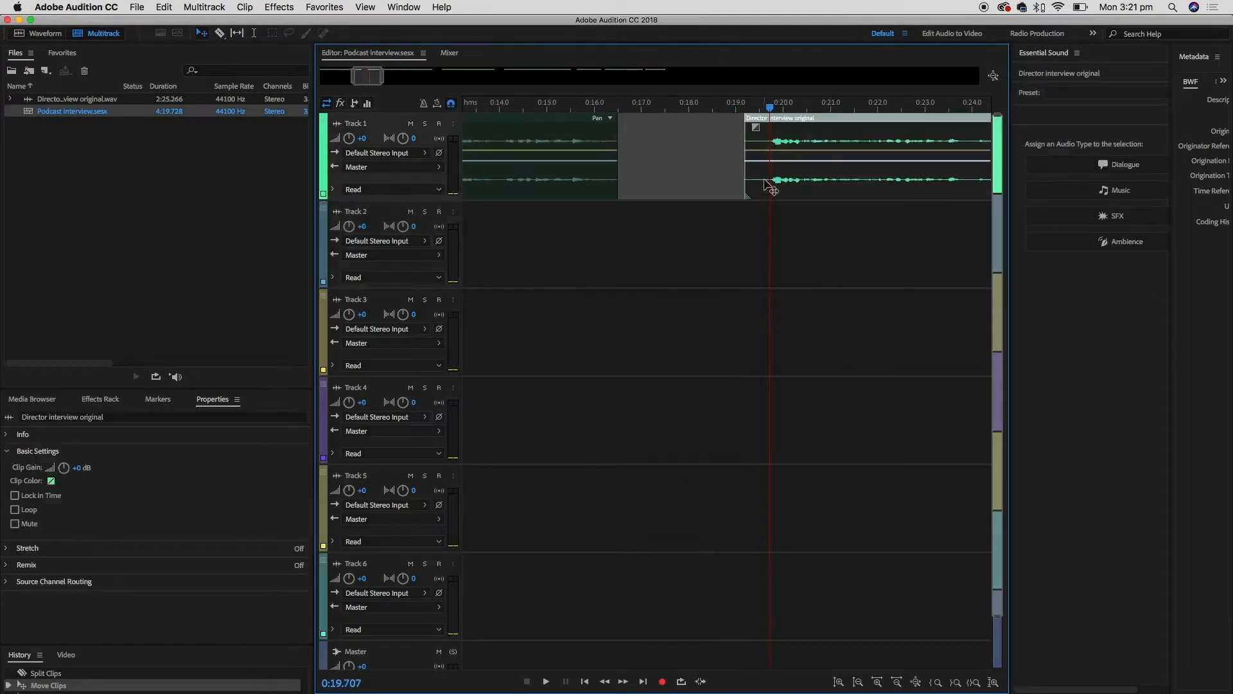
pyautogui.press('super+k')
pyautogui.click(795, 221)
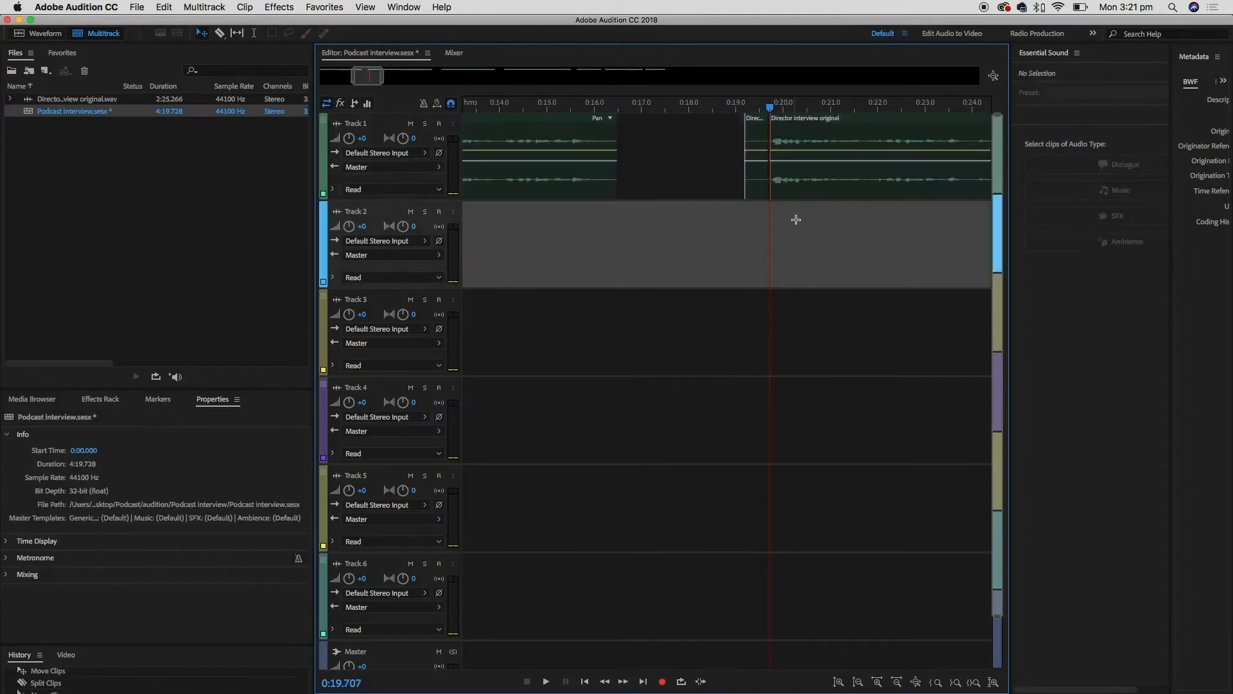
# Delete the short lead-in piece before the second interview section, and undo the deletion and the split
pyautogui.click(801, 103)
pyautogui.click(760, 185)
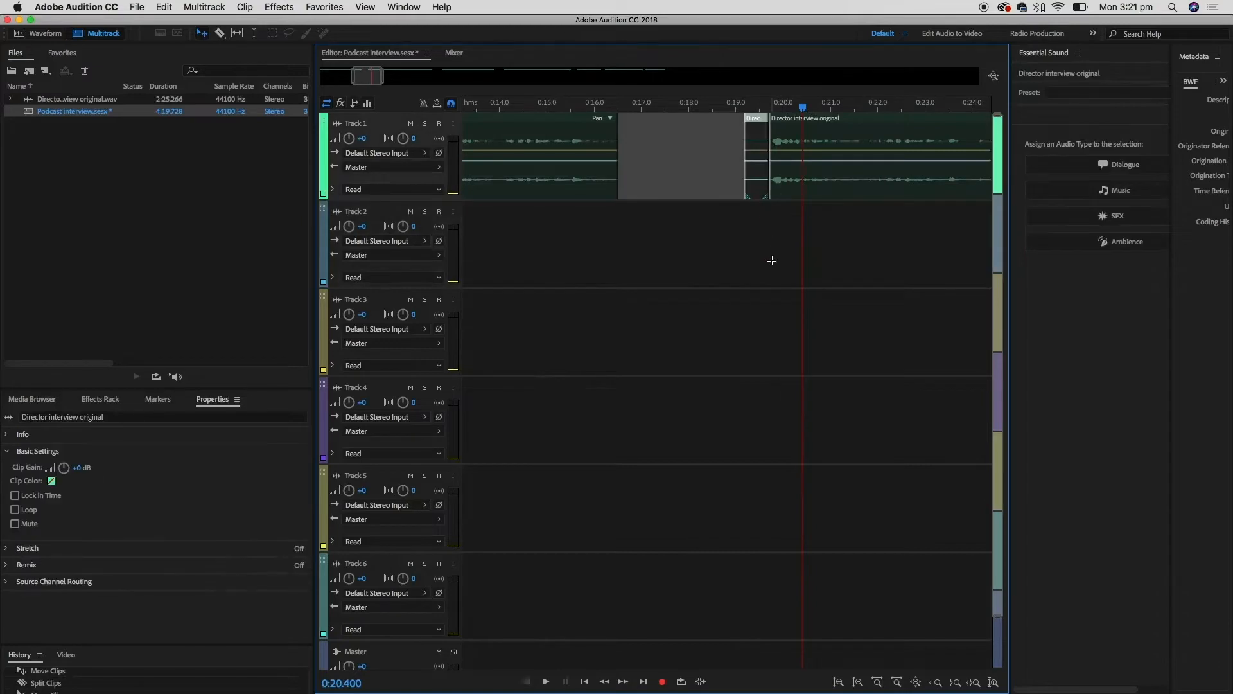
pyautogui.press('Delete')
pyautogui.press('super+z')
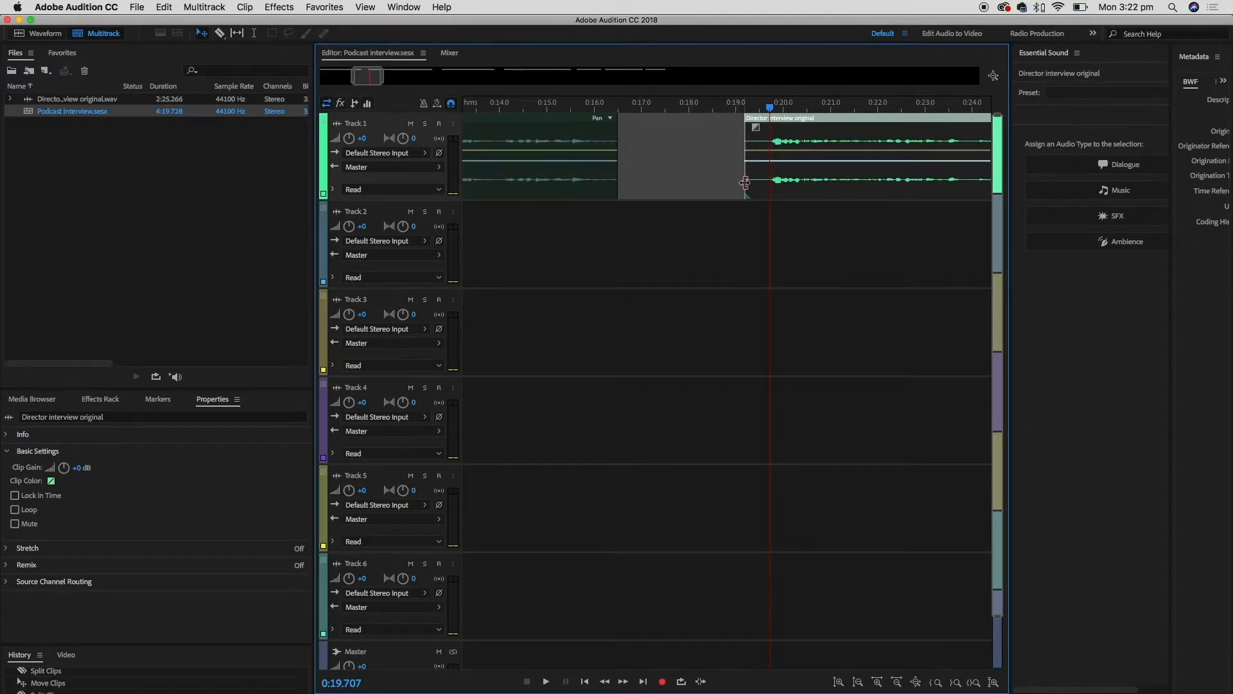
# Trim the second section's start to 0:19.707 and the first section's end to about 0:16.0, and play back the trimmed ending
pyautogui.moveTo(744, 183); pyautogui.dragTo(773, 190)
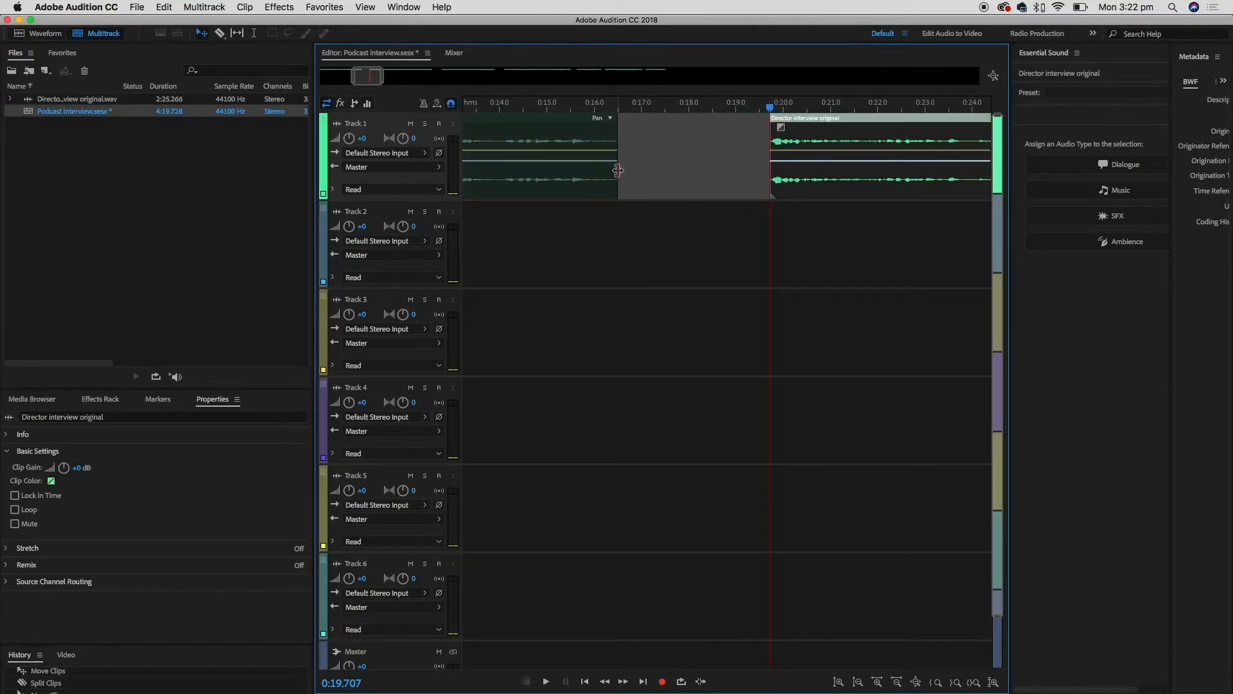
pyautogui.moveTo(618, 172); pyautogui.dragTo(593, 177)
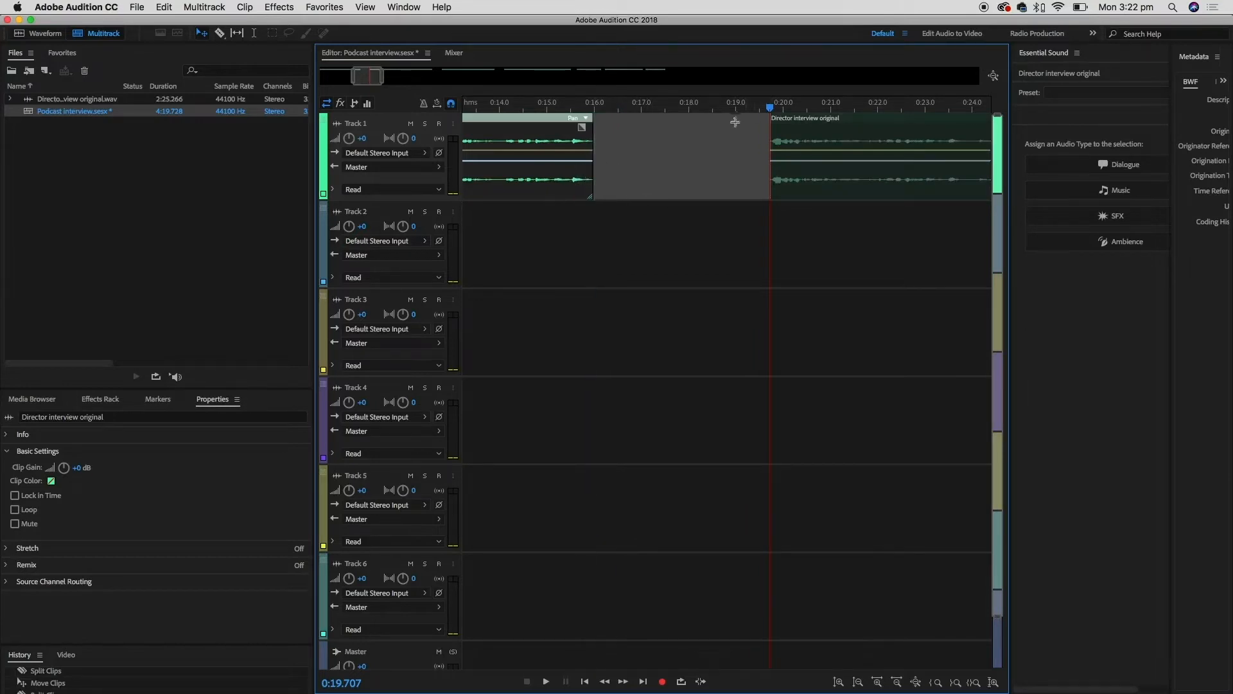
pyautogui.click(489, 108)
pyautogui.press('space')
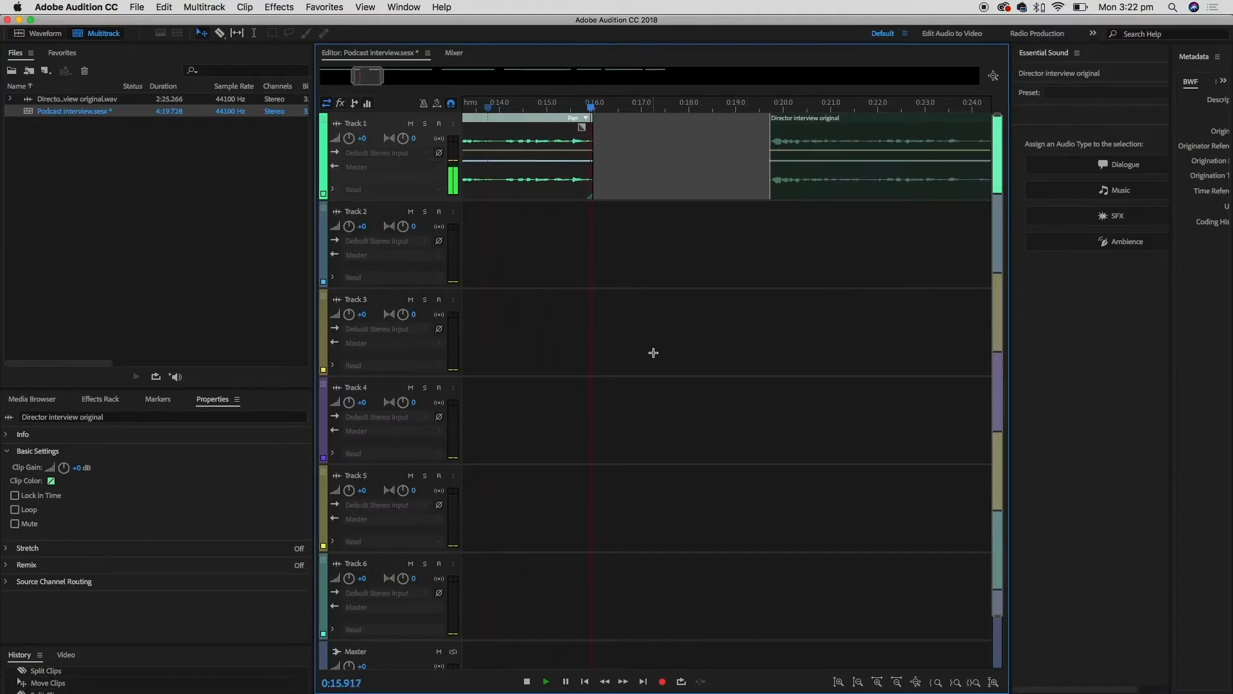
pyautogui.press('space')
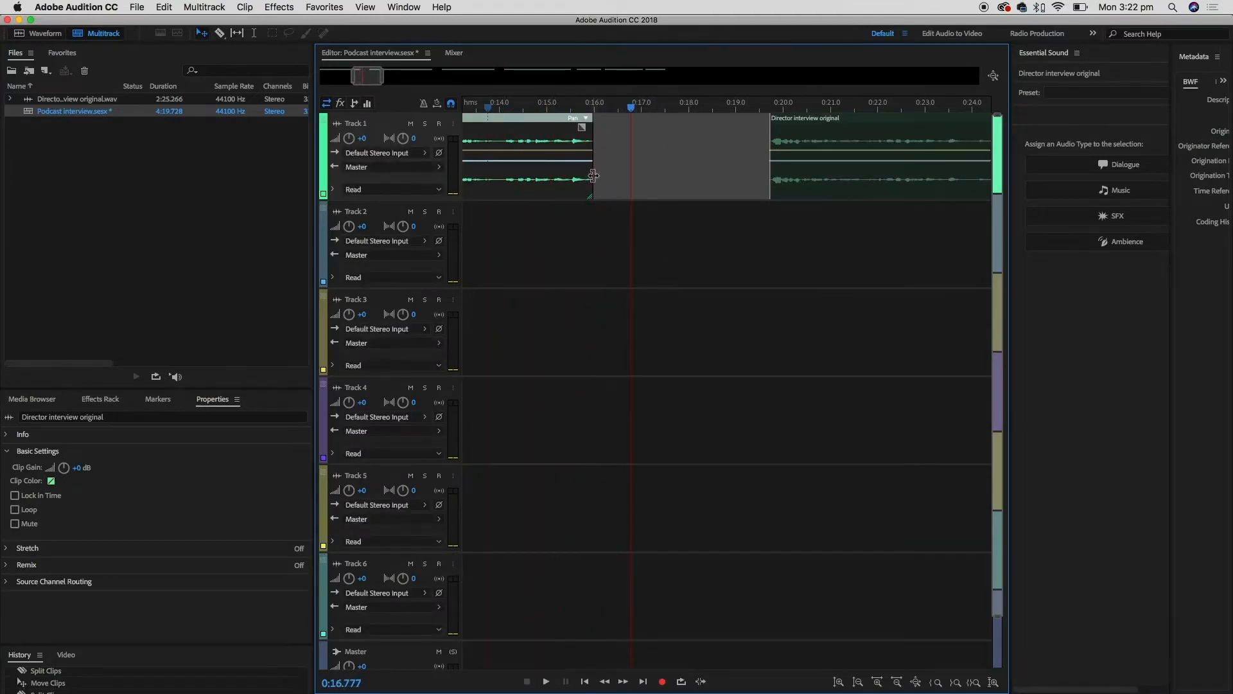
# Extend the first section's end in small amounts to about 0:16.6, playing back the ending after each adjustment
pyautogui.moveTo(592, 172); pyautogui.dragTo(612, 170)
pyautogui.click(507, 109)
pyautogui.press('space')
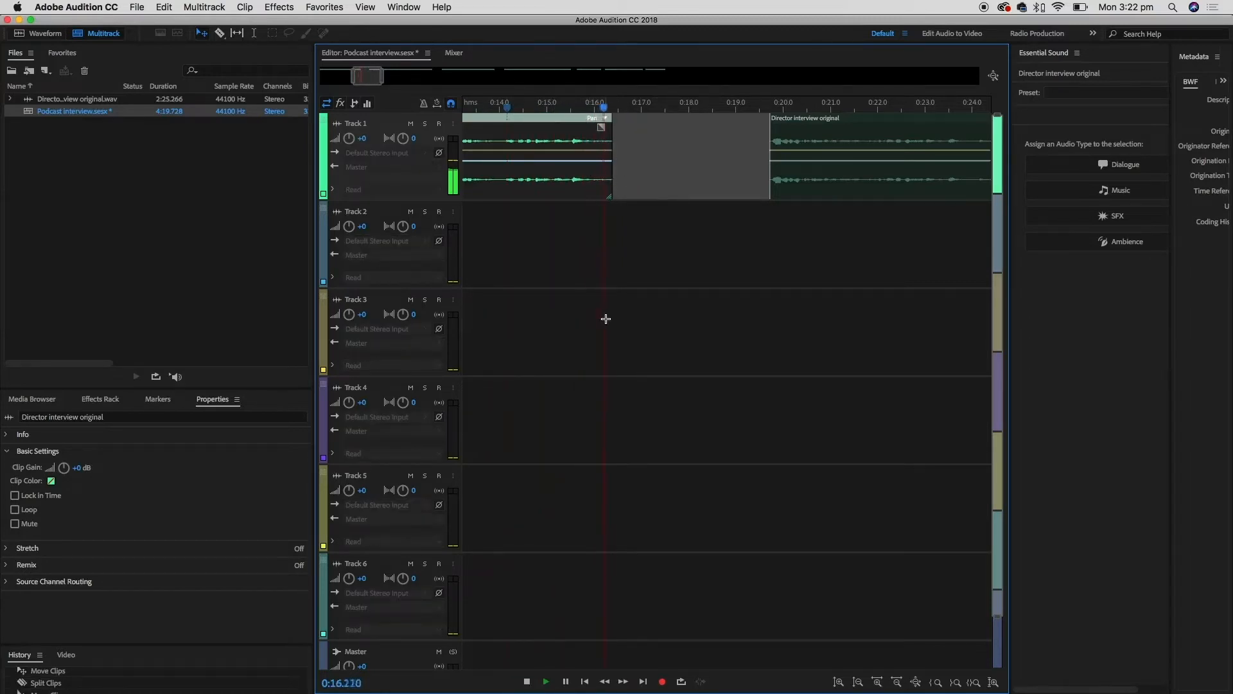
pyautogui.press('space')
pyautogui.moveTo(613, 173); pyautogui.dragTo(625, 172)
pyautogui.click(499, 106)
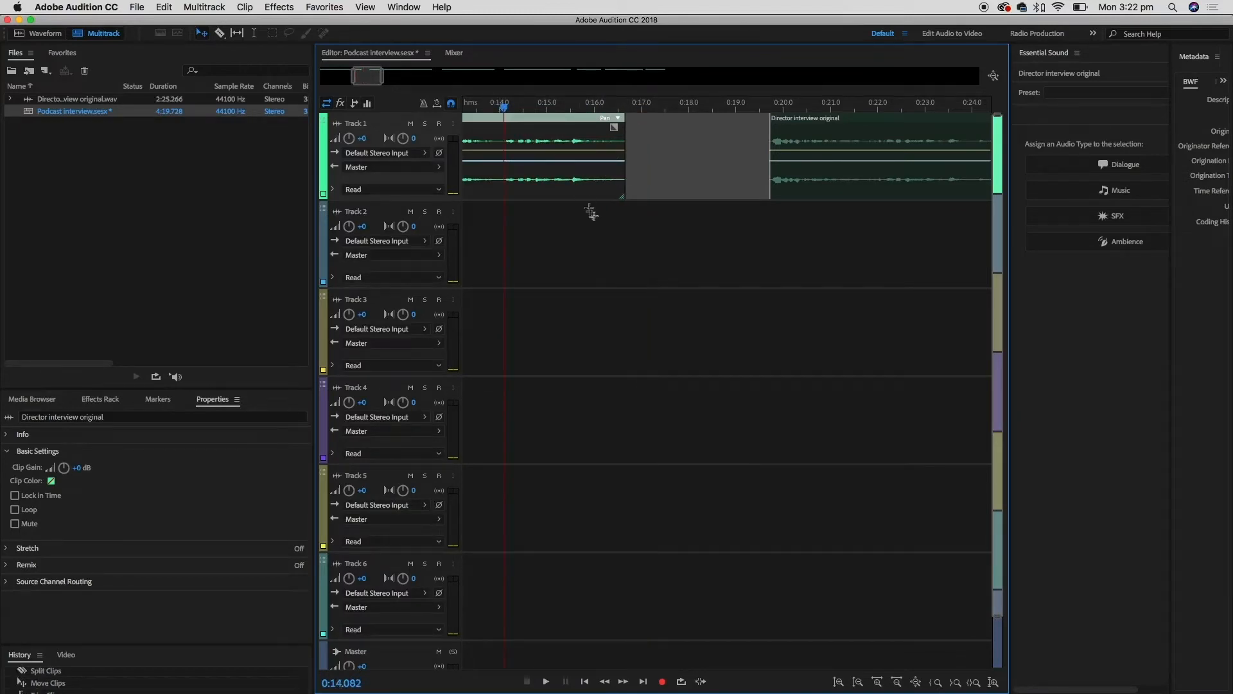
pyautogui.press('space')
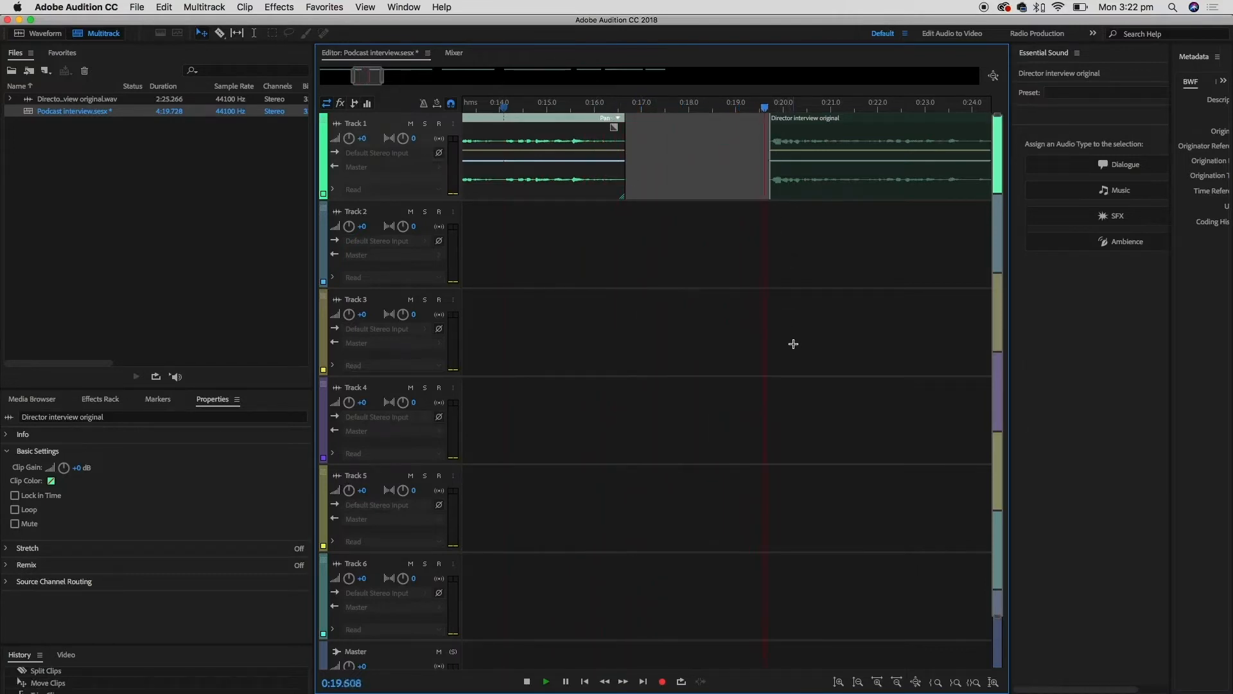
pyautogui.press('space')
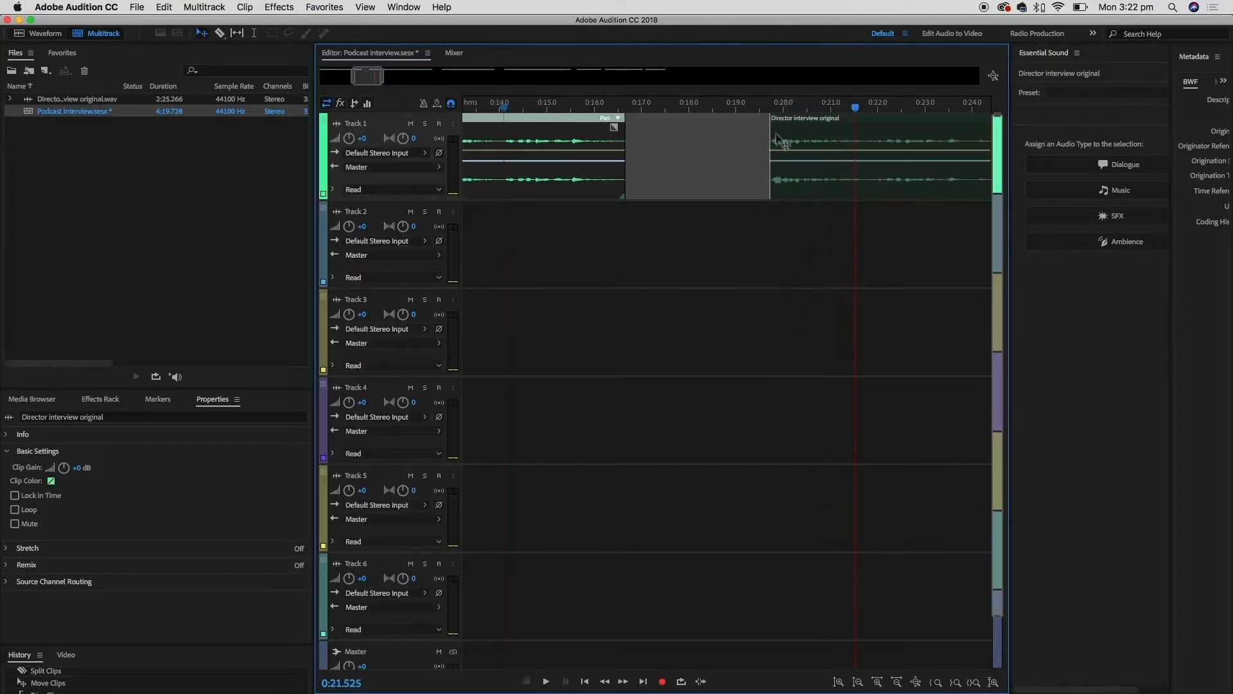
# Trim the start of the second interview section slightly further to about 0:19.76 and play back its opening
pyautogui.click(775, 141)
pyautogui.press('=')
pyautogui.press('=')
pyautogui.press('=')
pyautogui.press('=')
pyautogui.press('=')
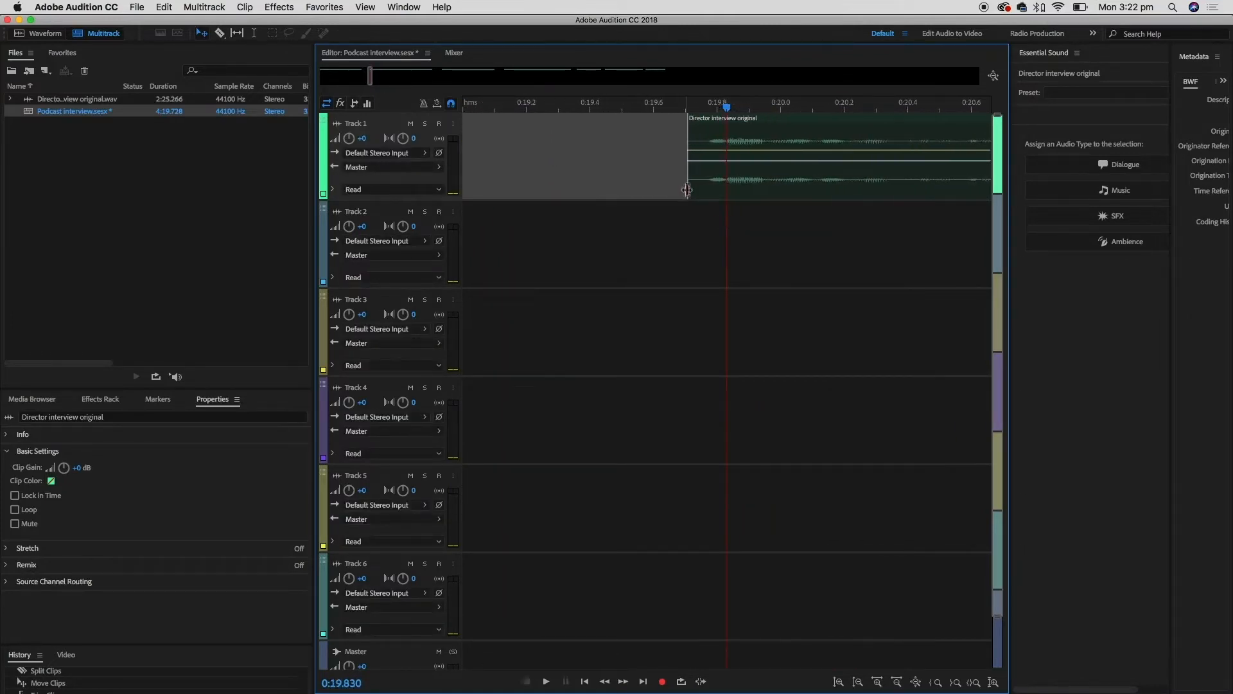
pyautogui.click(685, 188)
pyautogui.moveTo(685, 187); pyautogui.dragTo(705, 186)
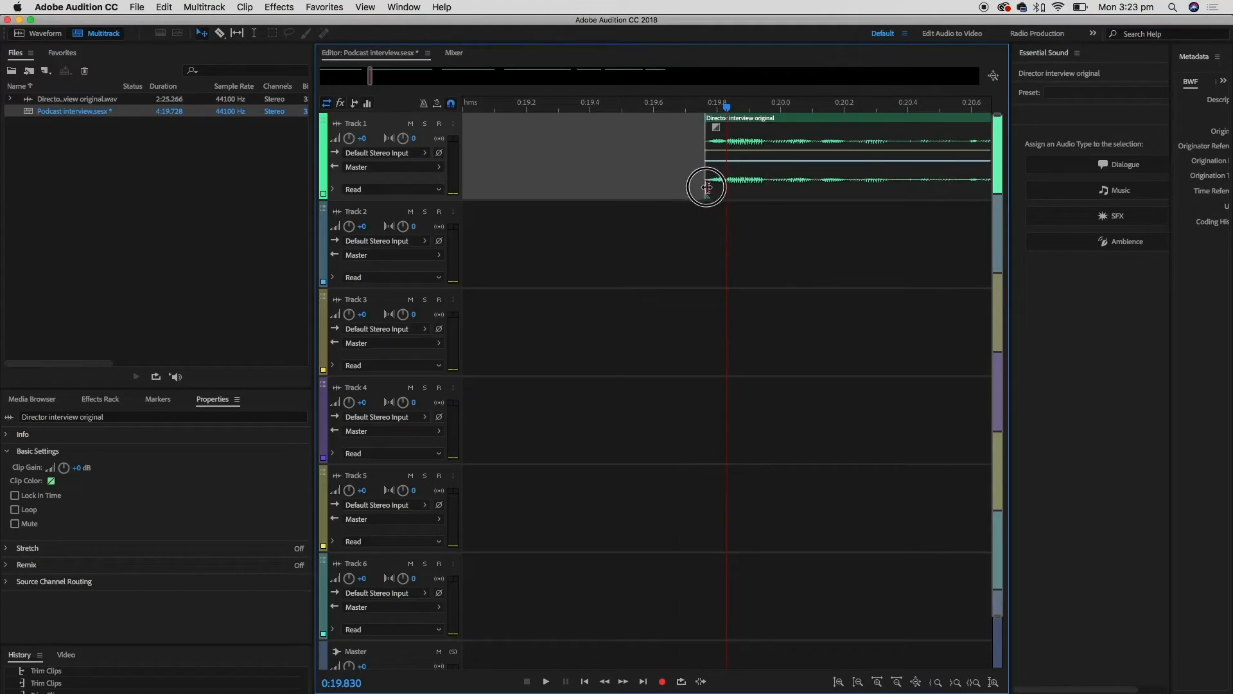
pyautogui.click(685, 106)
pyautogui.press('space')
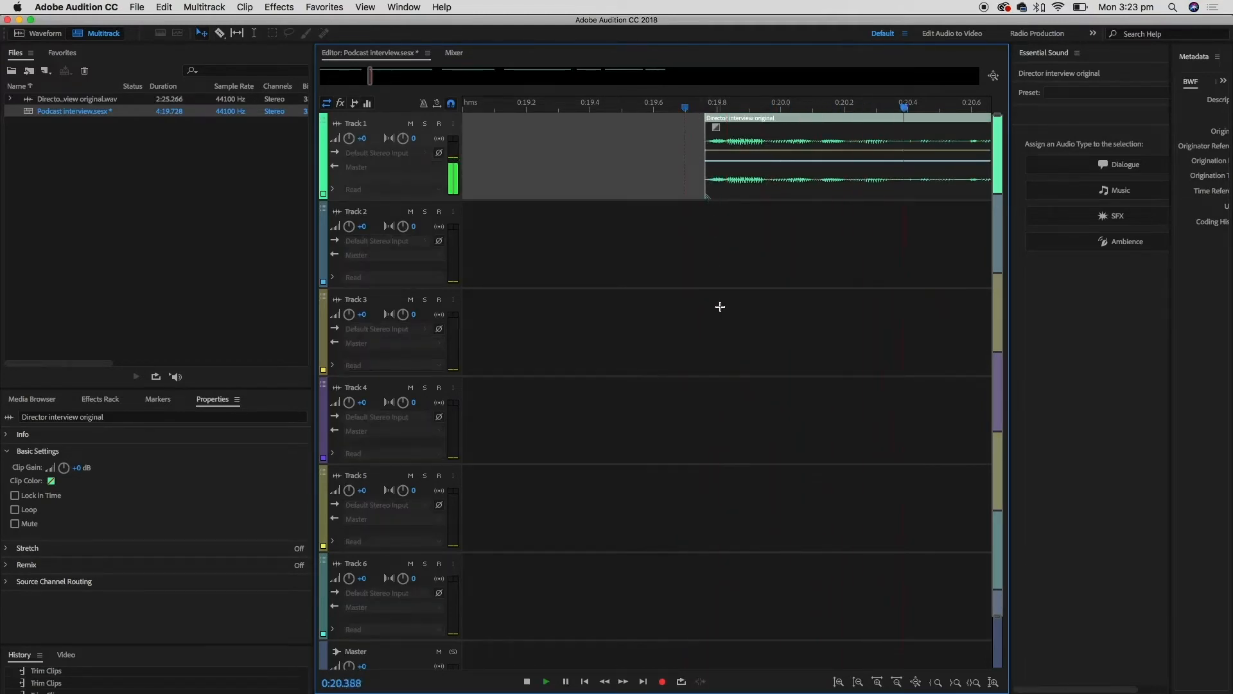
pyautogui.press('space')
# Save the podcast session with the trimmed interview sections
pyautogui.press('-')
pyautogui.press('-')
pyautogui.press('-')
pyautogui.press('-')
pyautogui.press('-')
pyautogui.press('-')
pyautogui.press('-')
pyautogui.press('-')
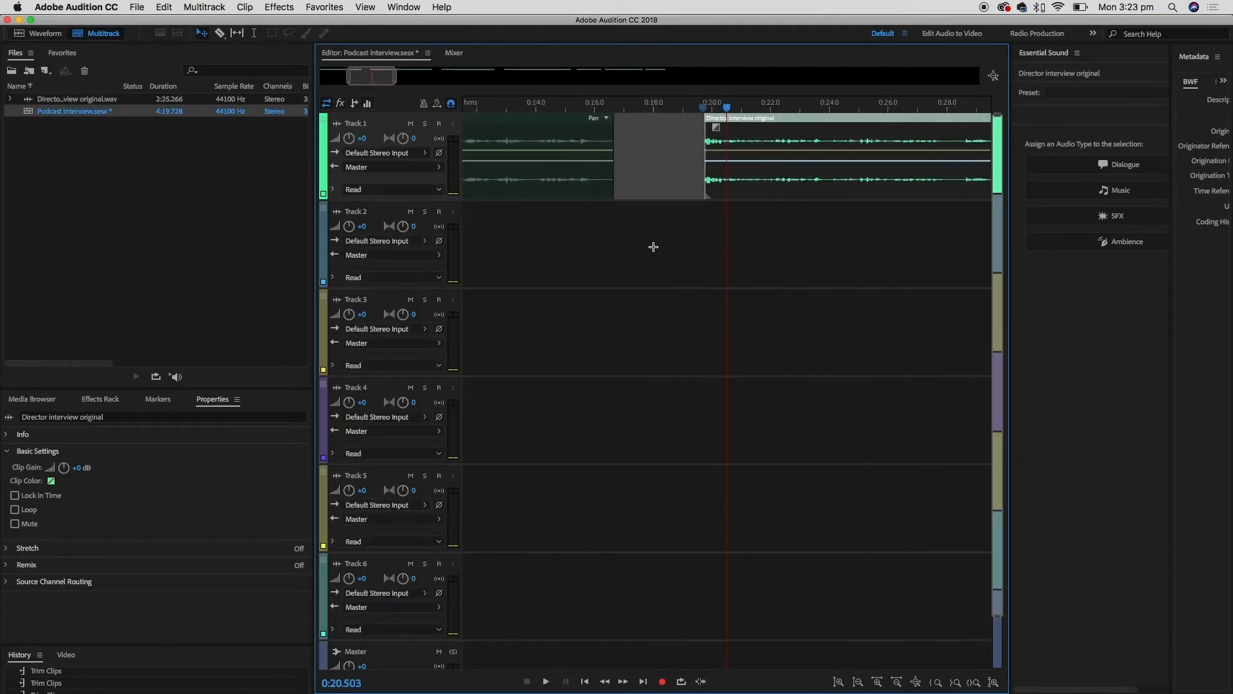
pyautogui.press('-')
pyautogui.press('-')
pyautogui.press('super+s')
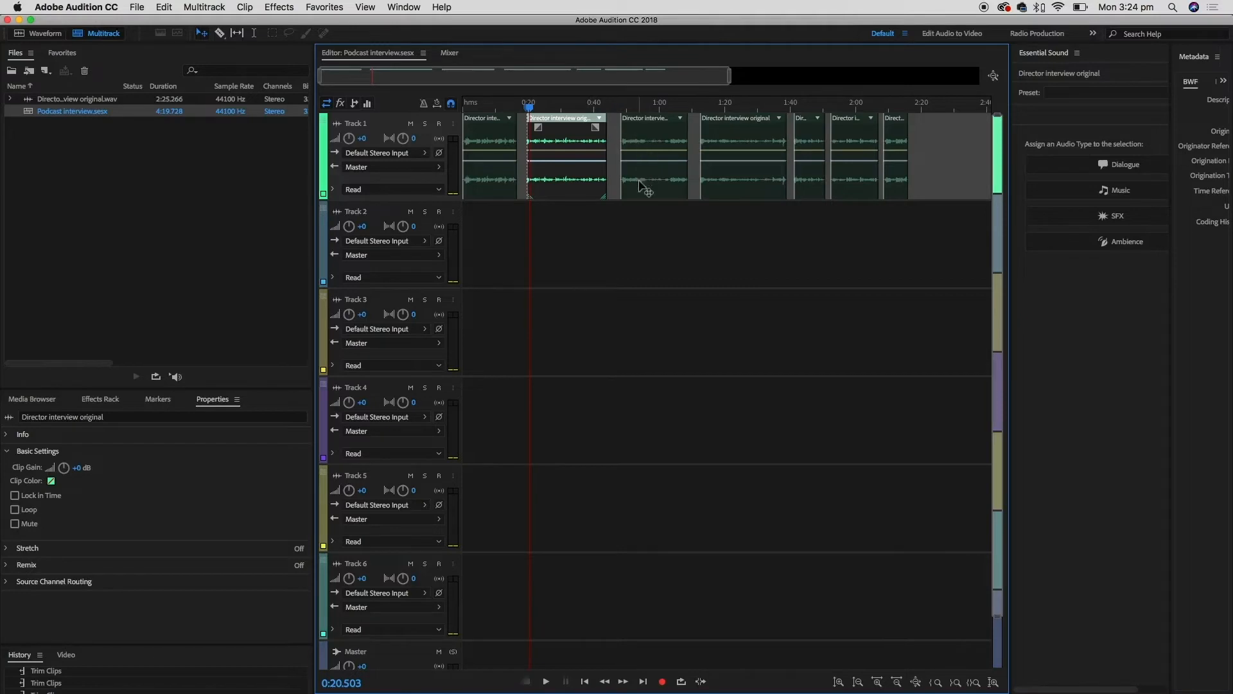
# Play the first interview section from about 0:00.9 through its end
pyautogui.click(640, 104)
pyautogui.press('=')
pyautogui.press('=')
pyautogui.press('=')
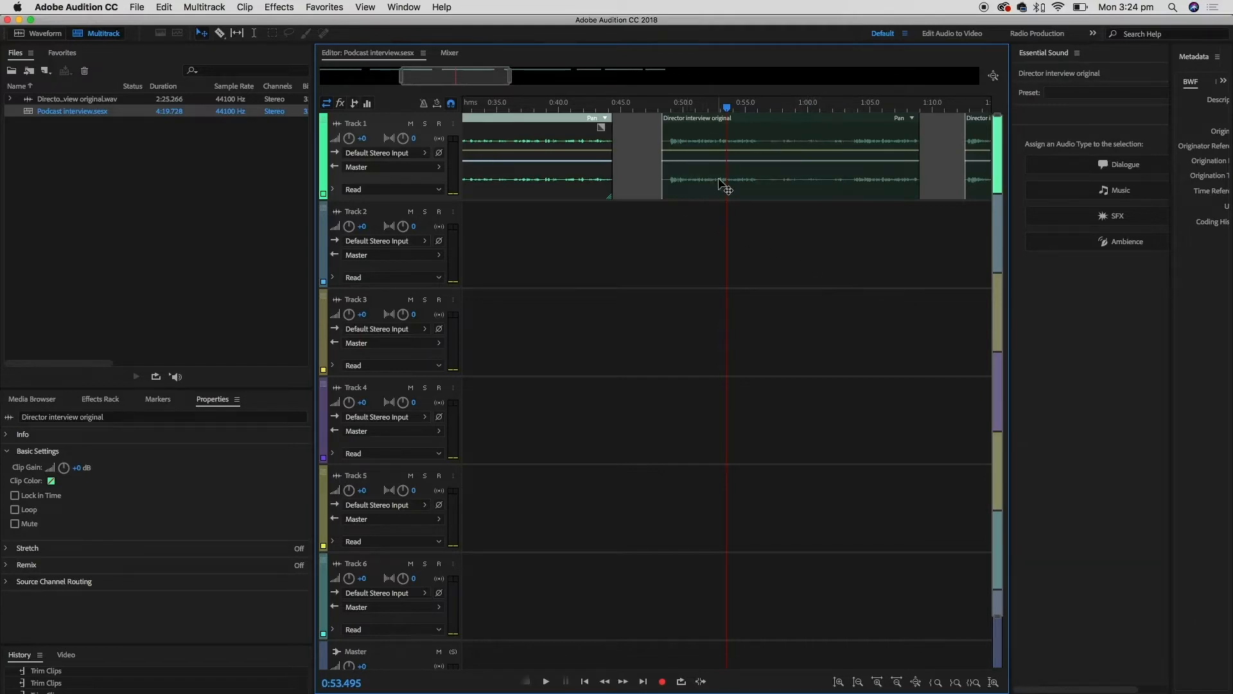
pyautogui.moveTo(494, 75); pyautogui.dragTo(379, 75)
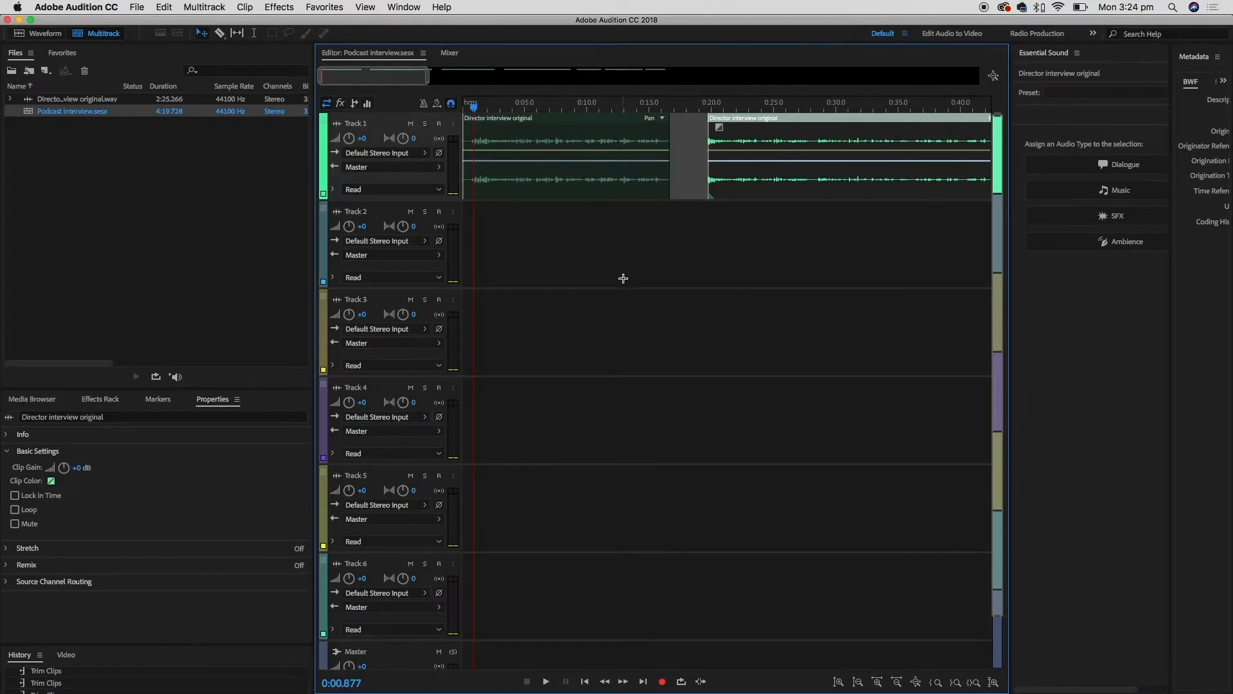
pyautogui.press('space')
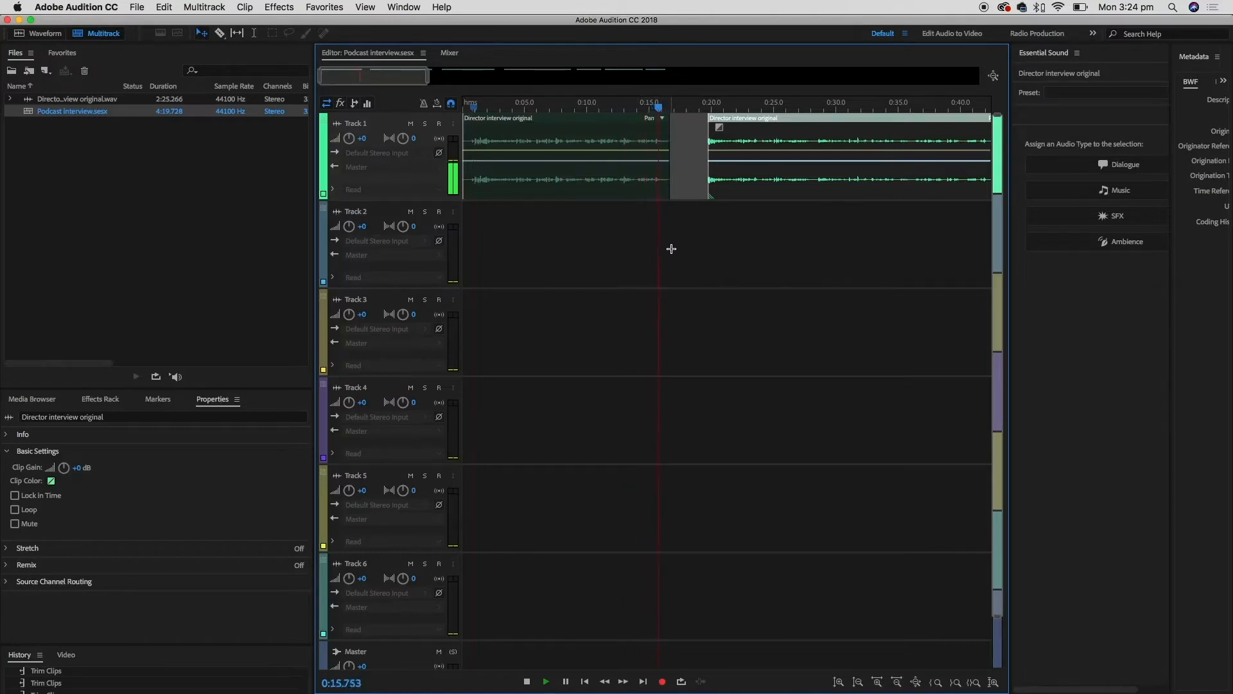
pyautogui.press('space')
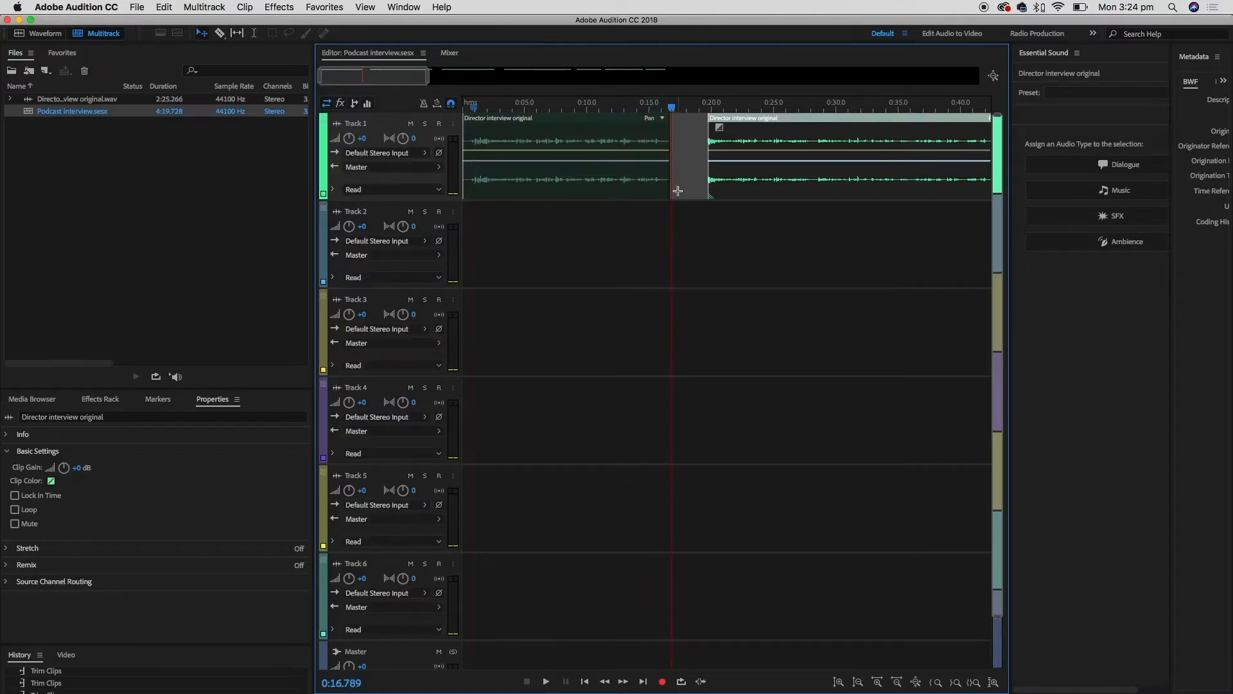
# Split the first interview section at 0:13.983 and move its short end piece straight down to Track 2 at the same time position
pyautogui.click(636, 105)
pyautogui.press('=')
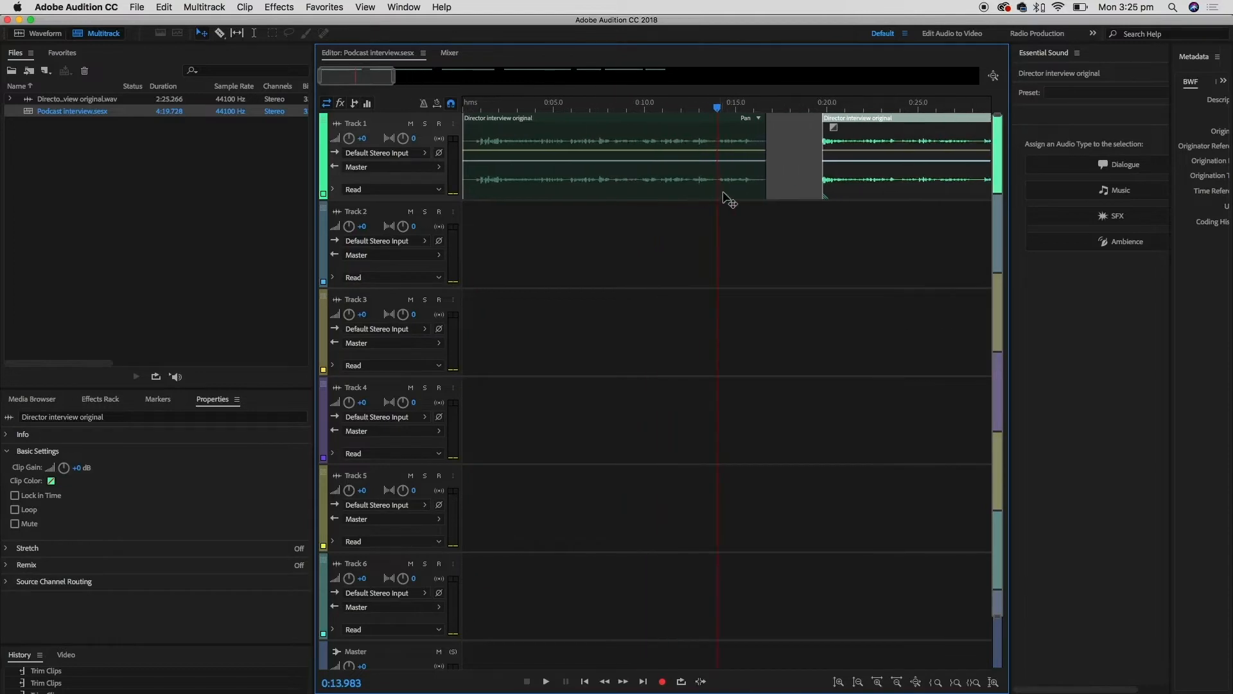
pyautogui.click(723, 192)
pyautogui.press('super+k')
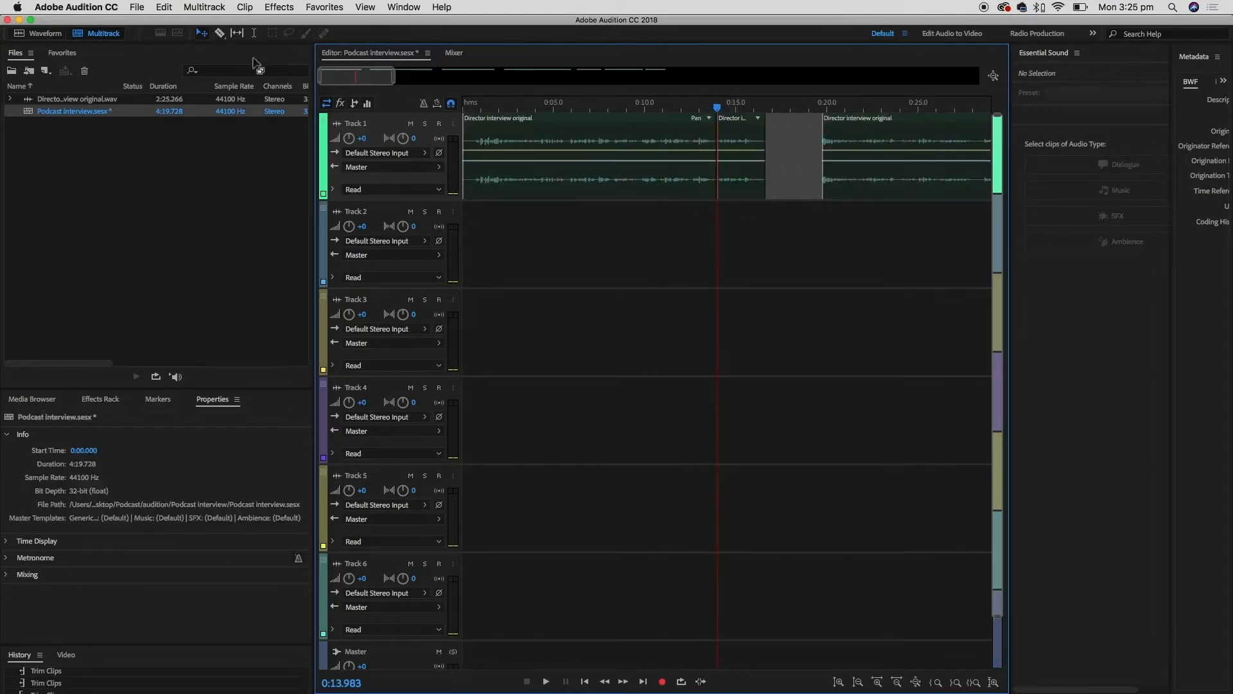
pyautogui.click(738, 193)
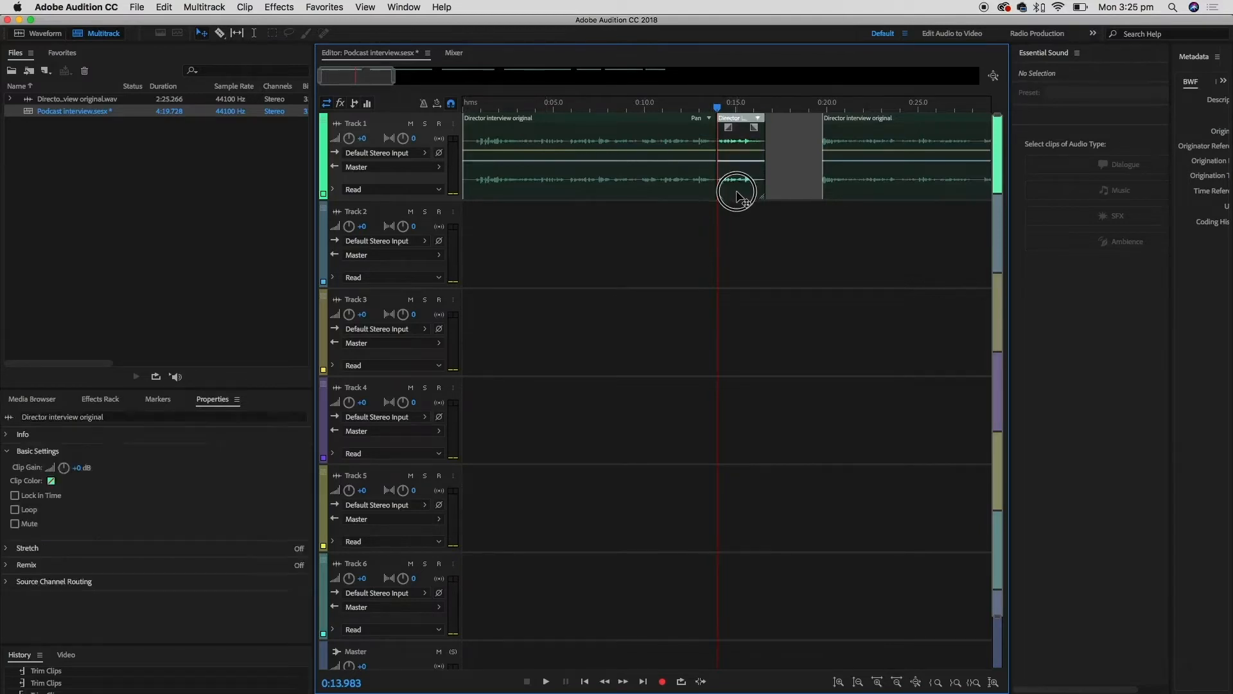
pyautogui.moveTo(737, 193); pyautogui.dragTo(778, 260)
pyautogui.moveTo(739, 269)
pyautogui.mouseDown()
pyautogui.moveTo(713, 273)
pyautogui.moveTo(739, 268)
pyautogui.mouseUp()
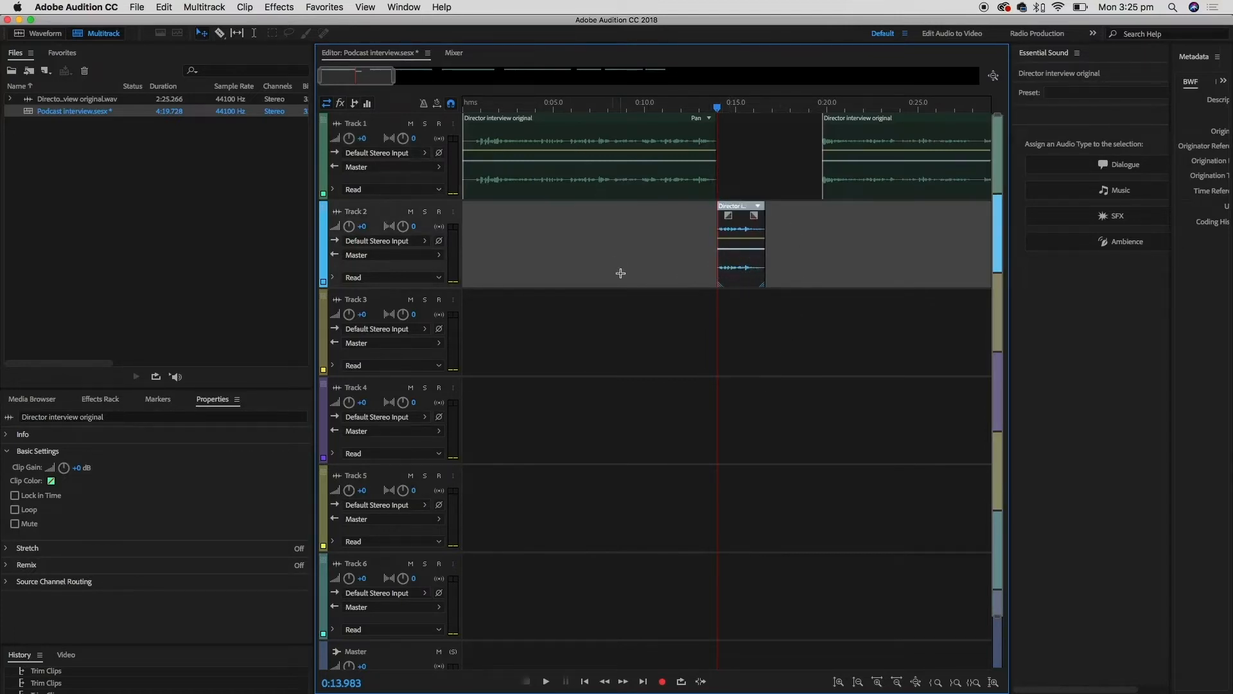
# Rename Track 1 as Interviewer and Track 2 as director
pyautogui.click(361, 128)
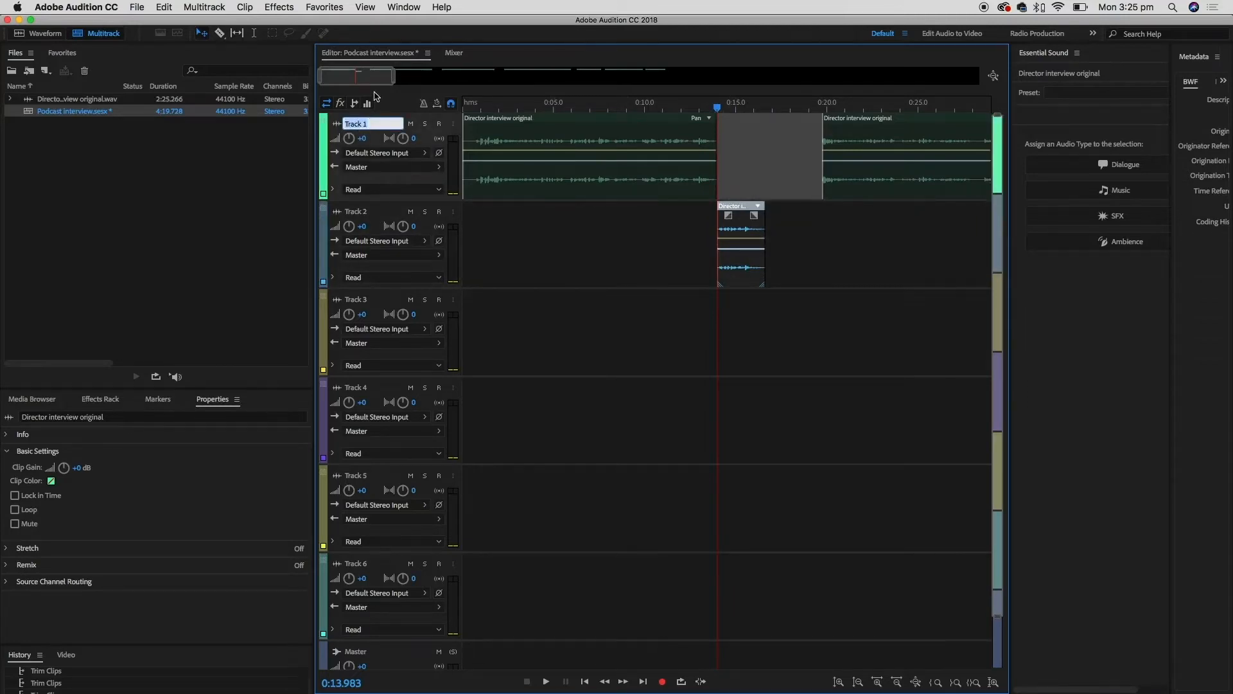
pyautogui.write('Interviewer')
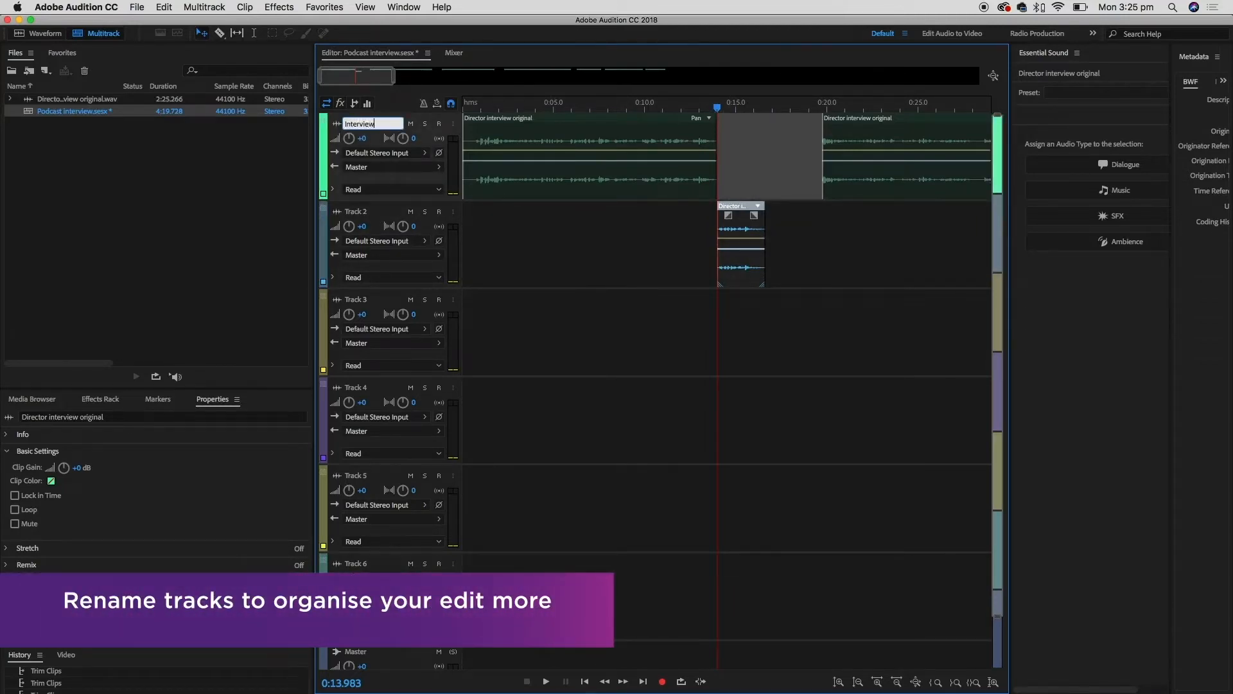
pyautogui.click(361, 214)
pyautogui.write('direct')
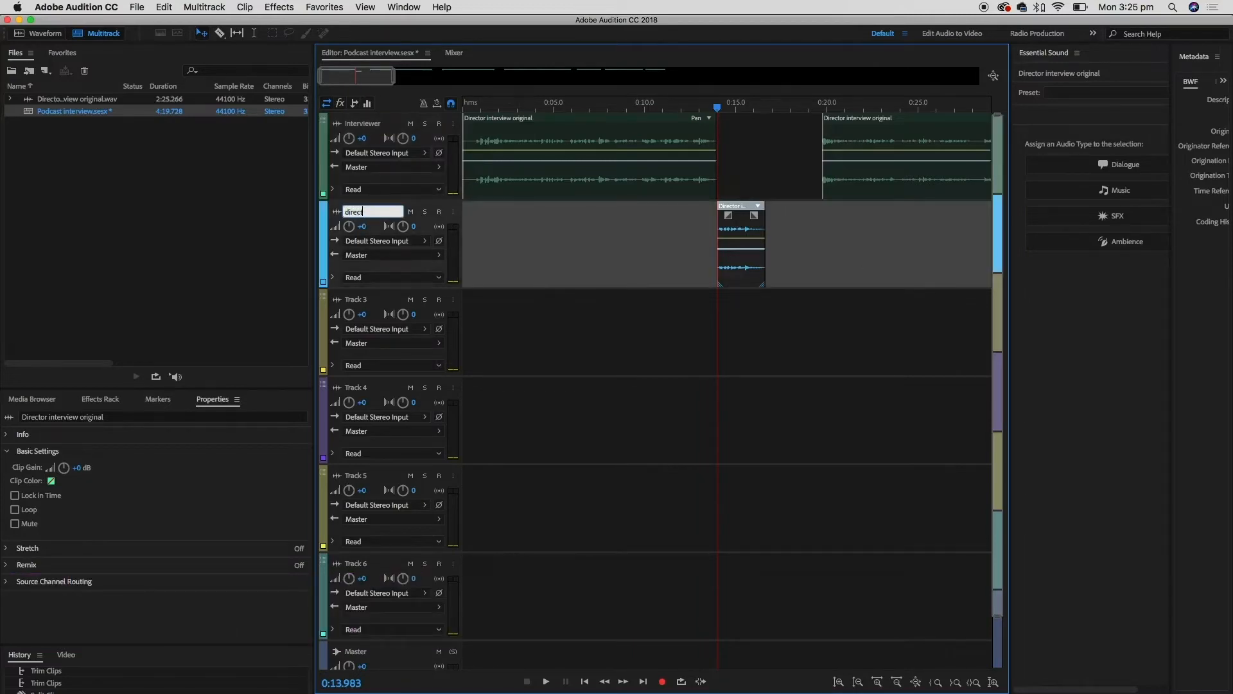
pyautogui.write('or')
pyautogui.press('Return')
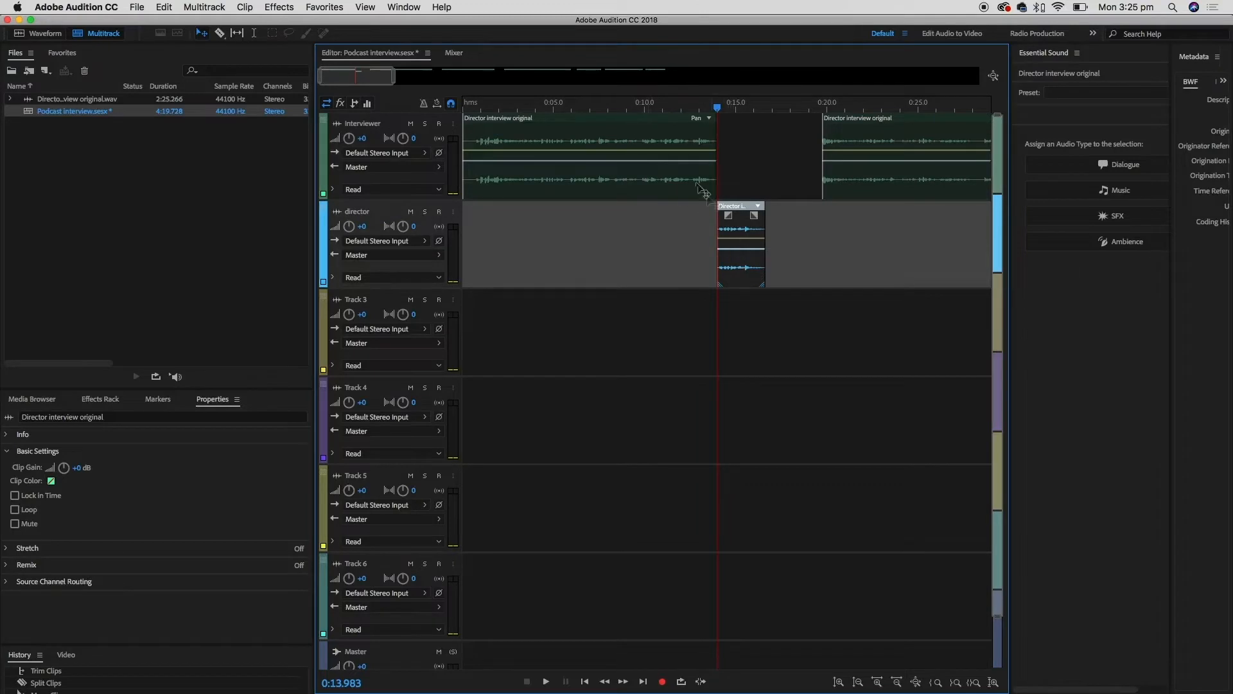
pyautogui.scroll(-5, 771, 252)
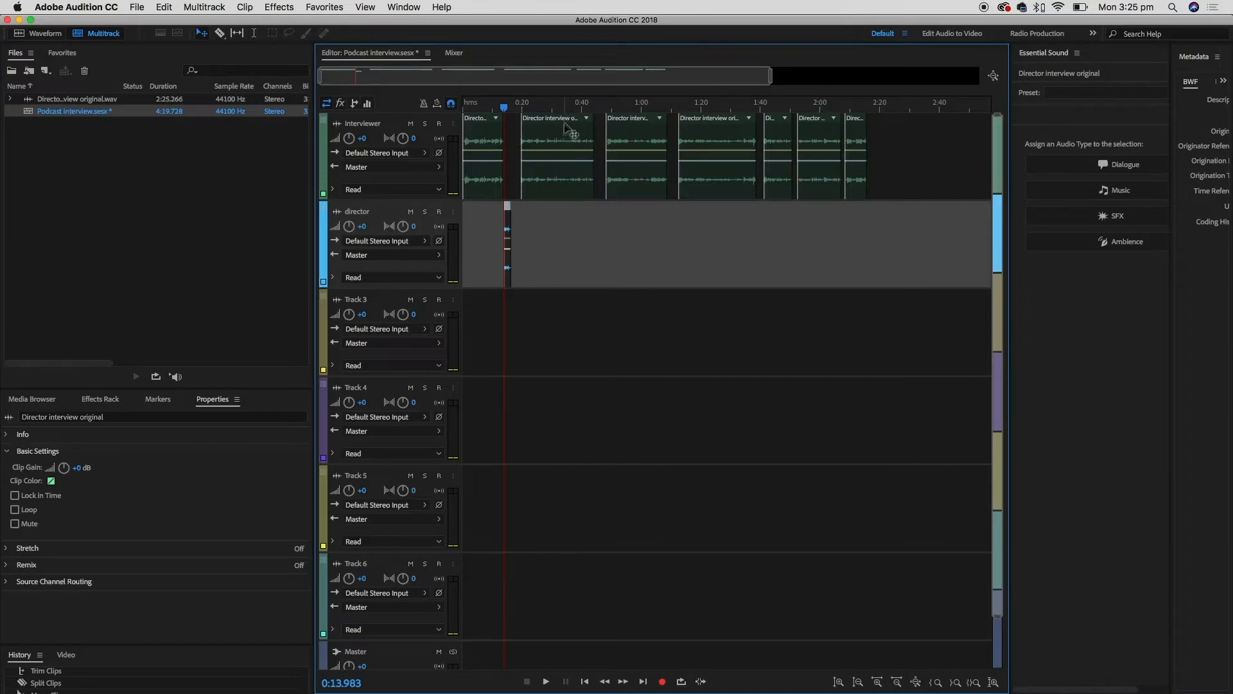
# Split the remaining interview sections at each speaker change and move the director's pieces straight down to the director track
pyautogui.click(576, 106)
pyautogui.scroll(4, 786, 101)
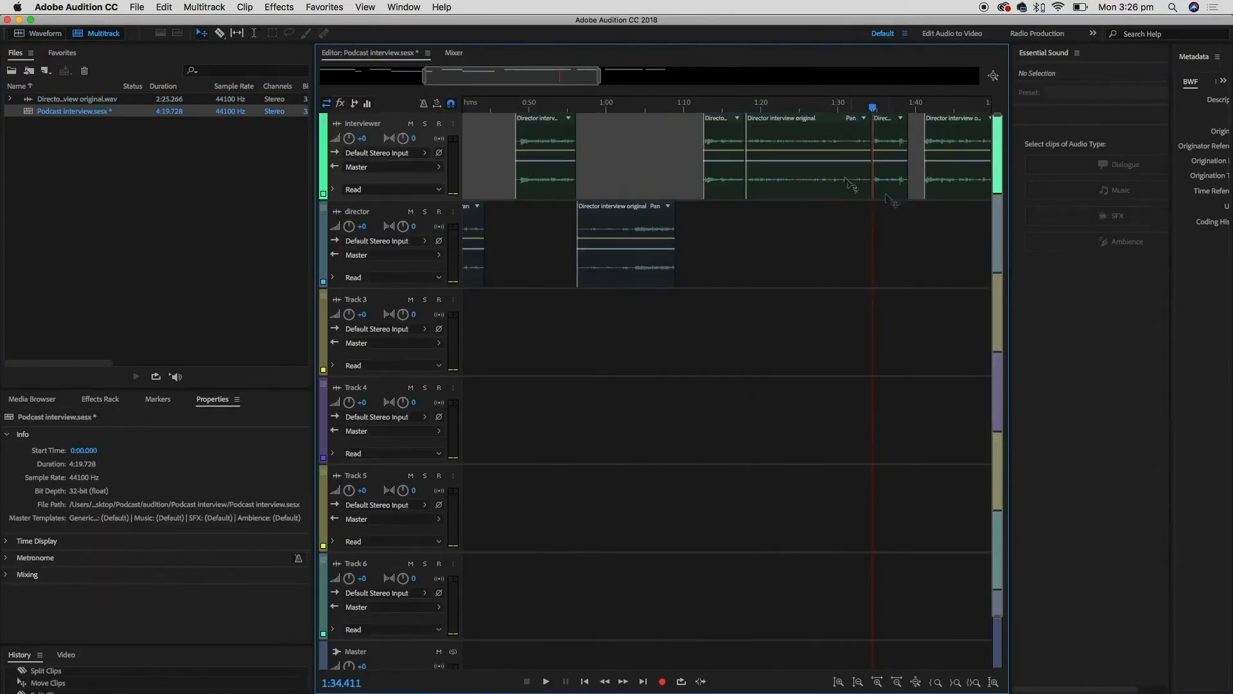
pyautogui.hscroll(5, 857, 102)
pyautogui.moveTo(619, 187); pyautogui.dragTo(720, 172)
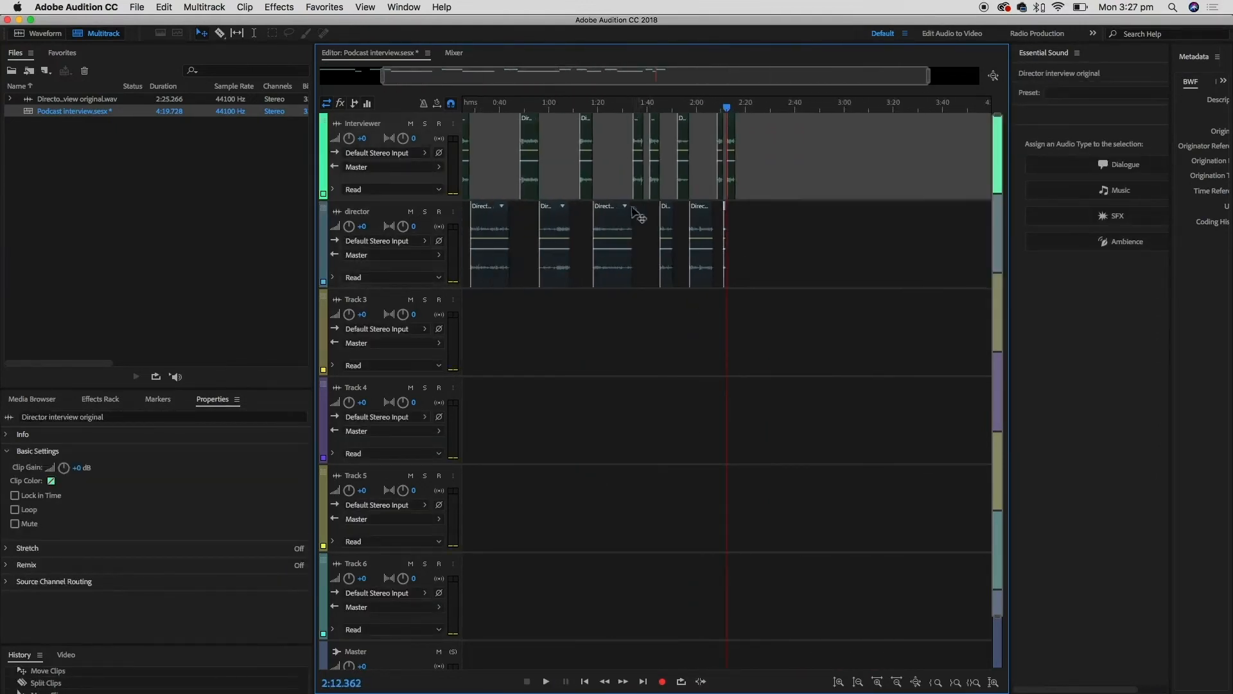
# Play the closing exchange from the start of the second-to-last interviewer clip, at about 2:08, to about 2:14
pyautogui.press('\\')
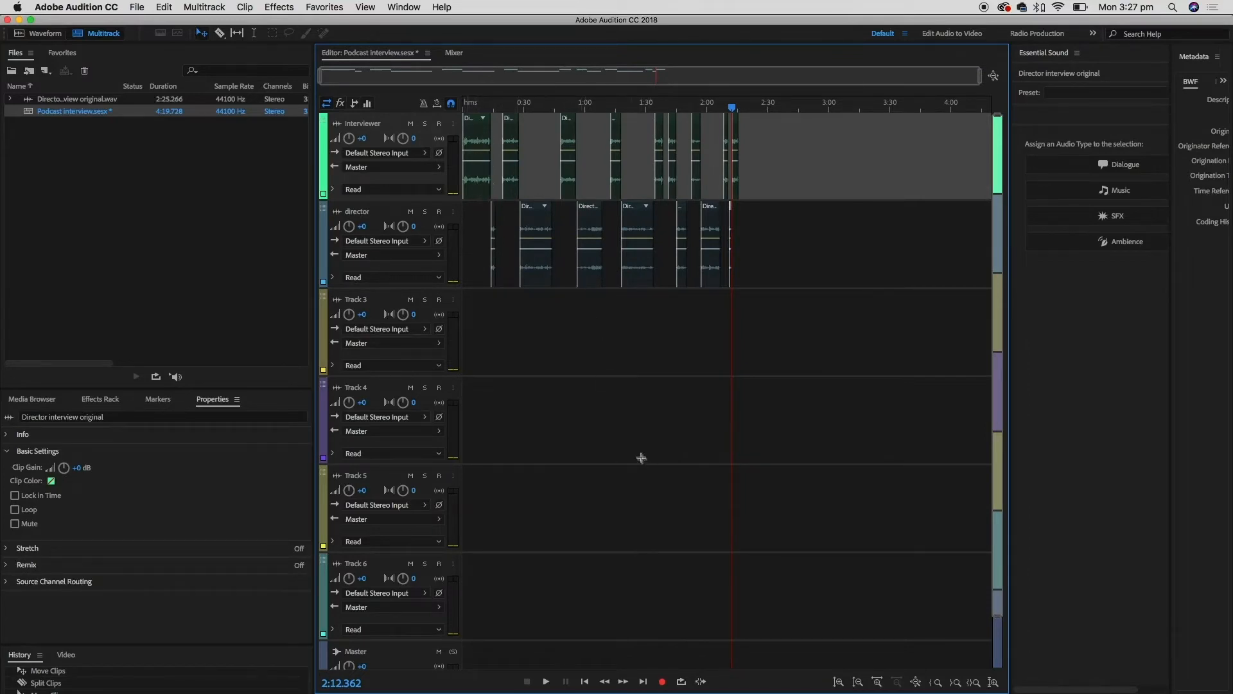
pyautogui.press('=')
pyautogui.press('=')
pyautogui.press('=')
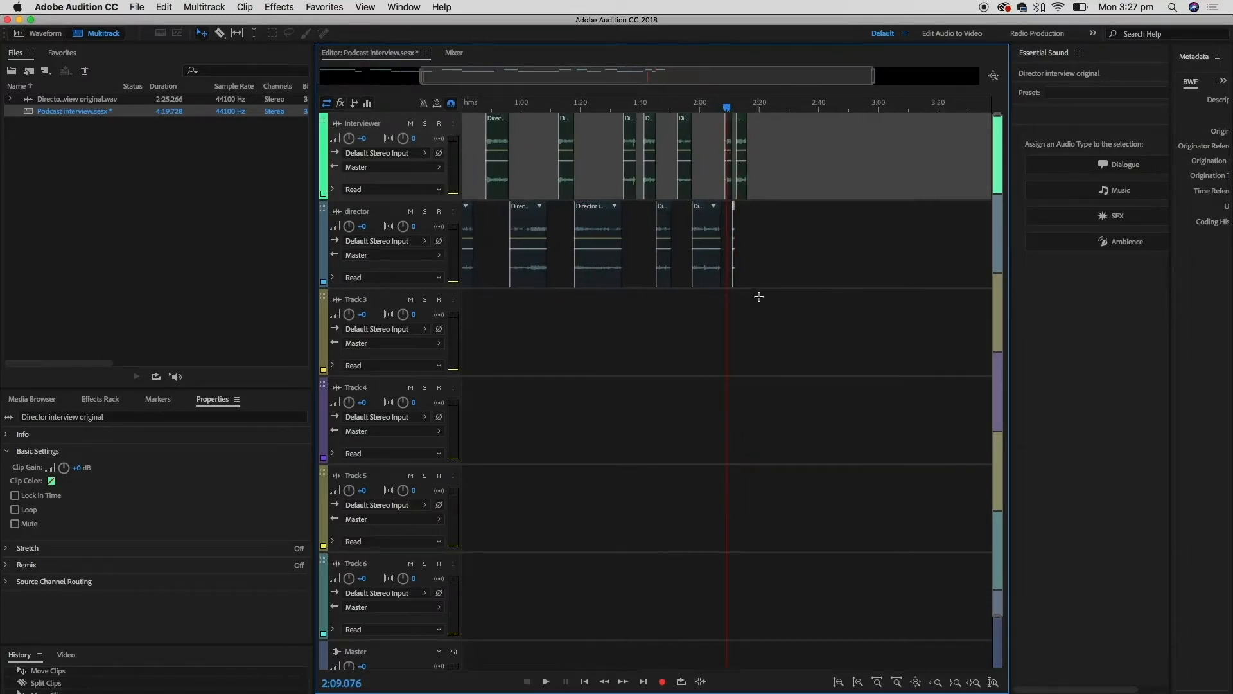
pyautogui.press('=')
pyautogui.press('=')
pyautogui.press('=')
pyautogui.press('=')
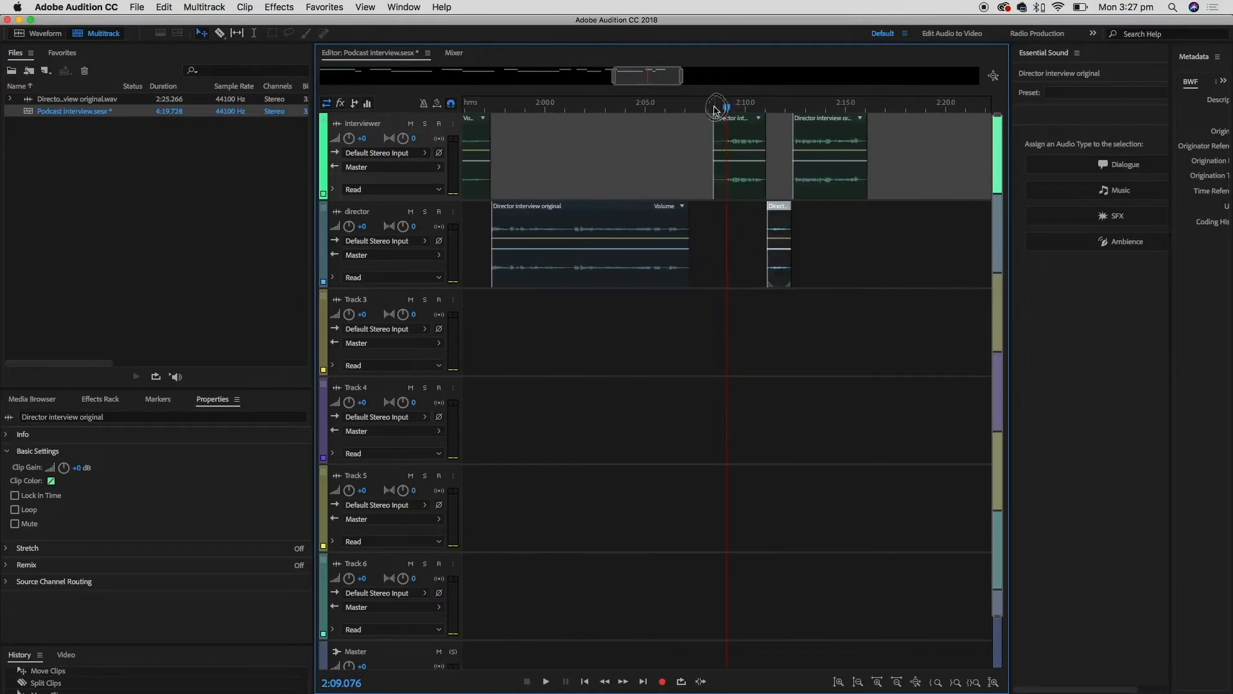
pyautogui.press('space')
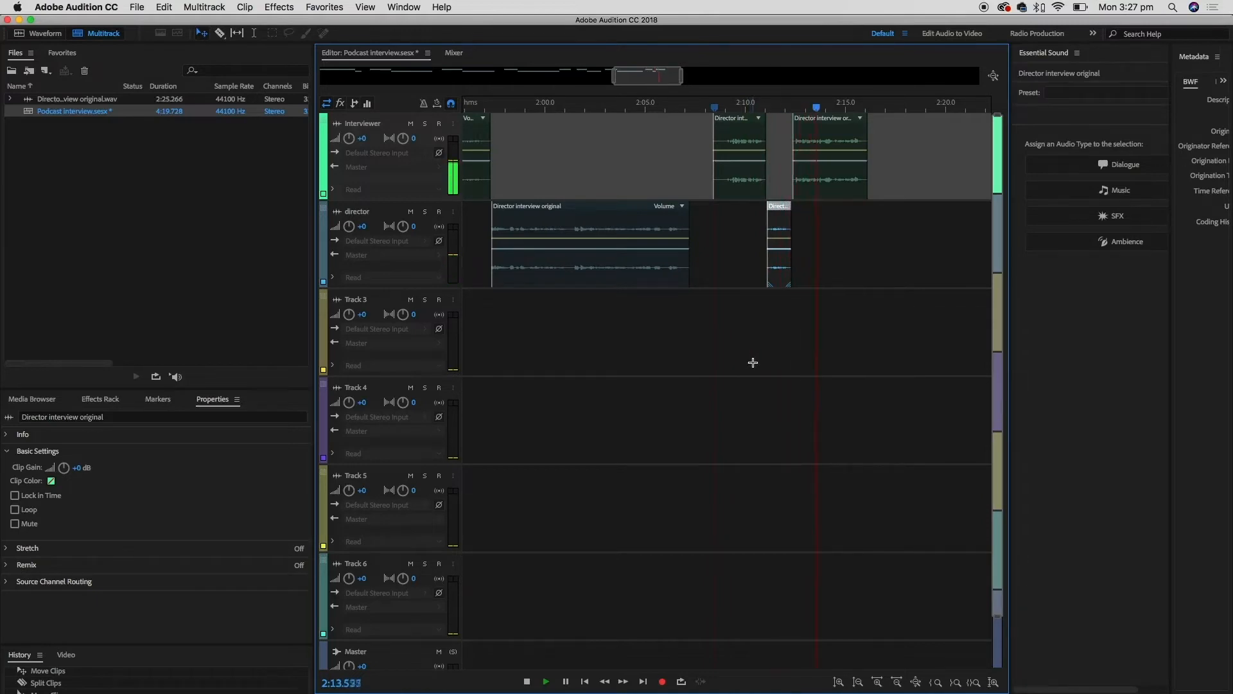
pyautogui.press('space')
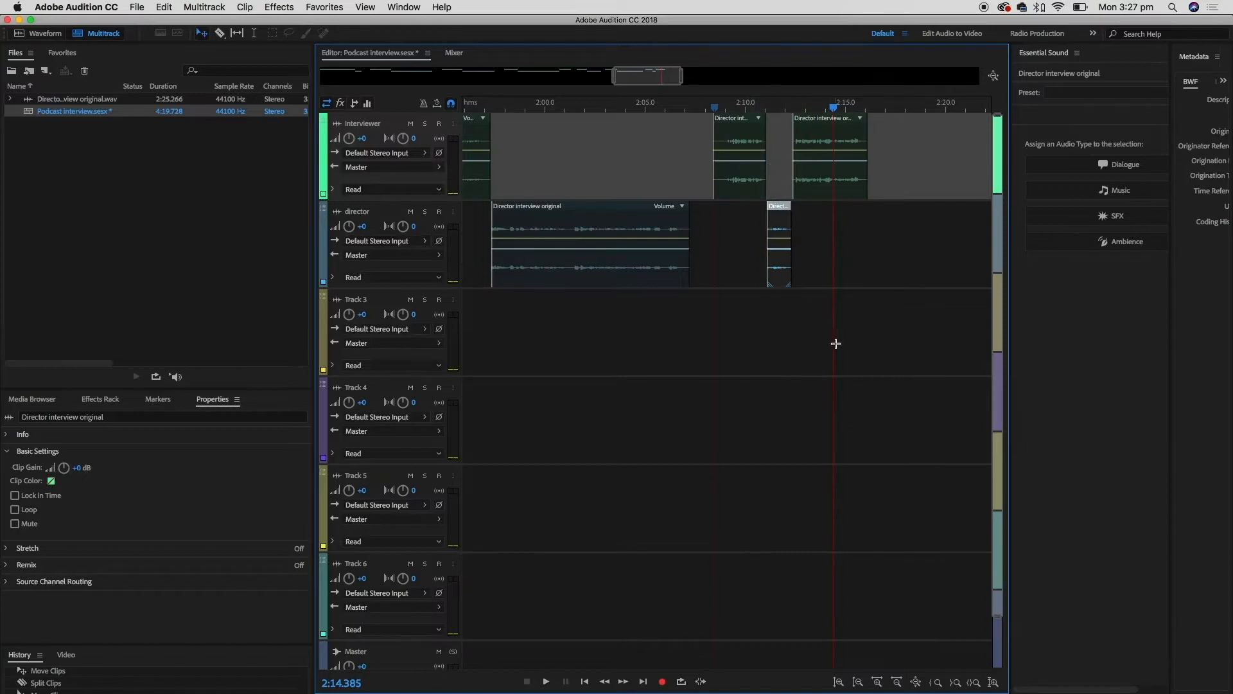
# Return the playhead to 0:00.000 and check the Interviewer and director channels in the mixer
pyautogui.moveTo(648, 75); pyautogui.dragTo(355, 75)
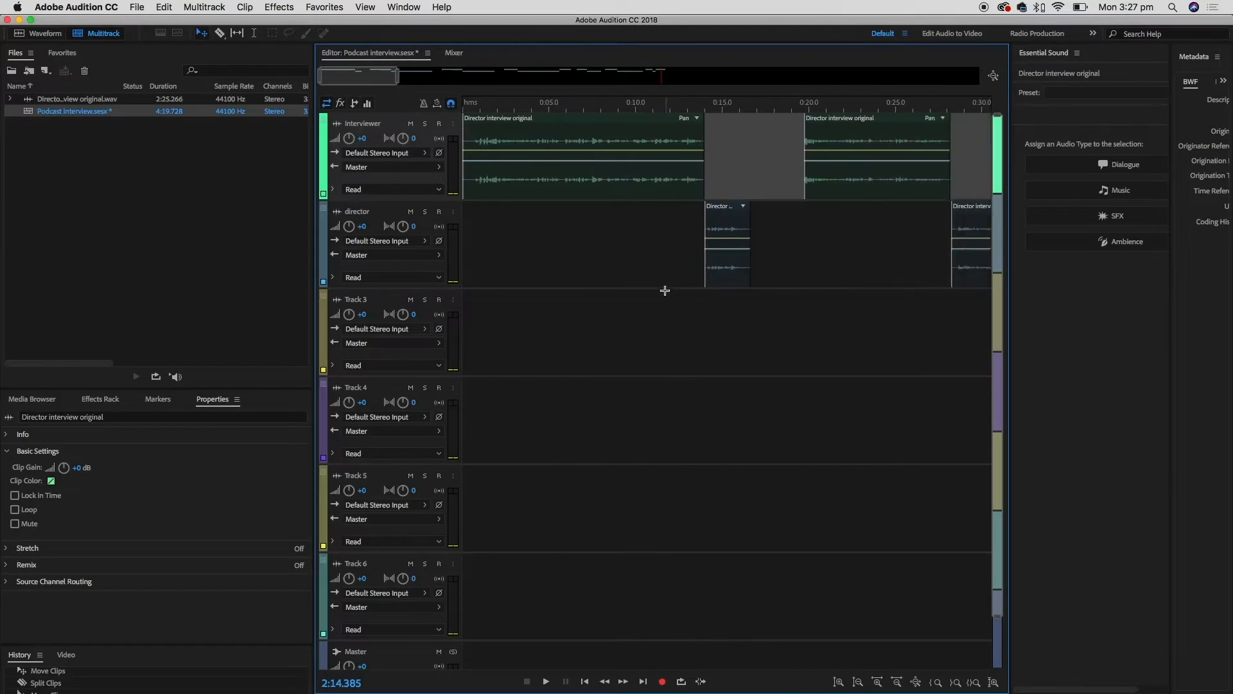
pyautogui.scroll(-5, 664, 289)
pyautogui.moveTo(514, 104); pyautogui.dragTo(461, 106)
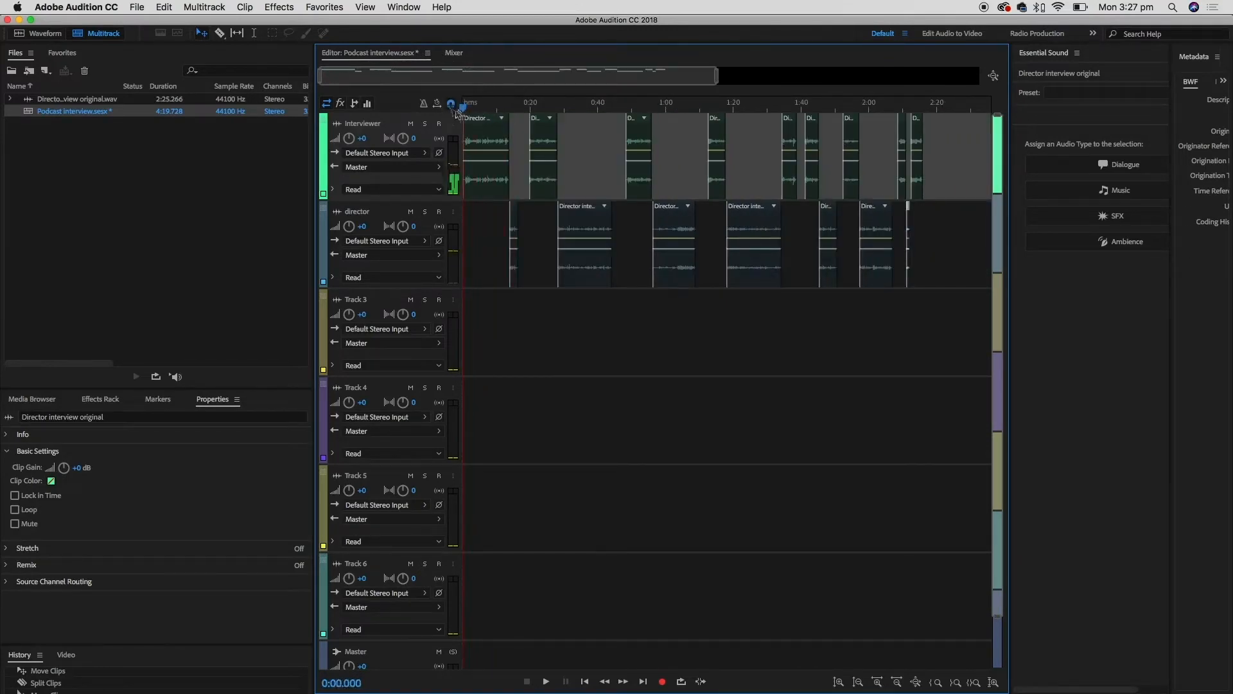
pyautogui.click(455, 56)
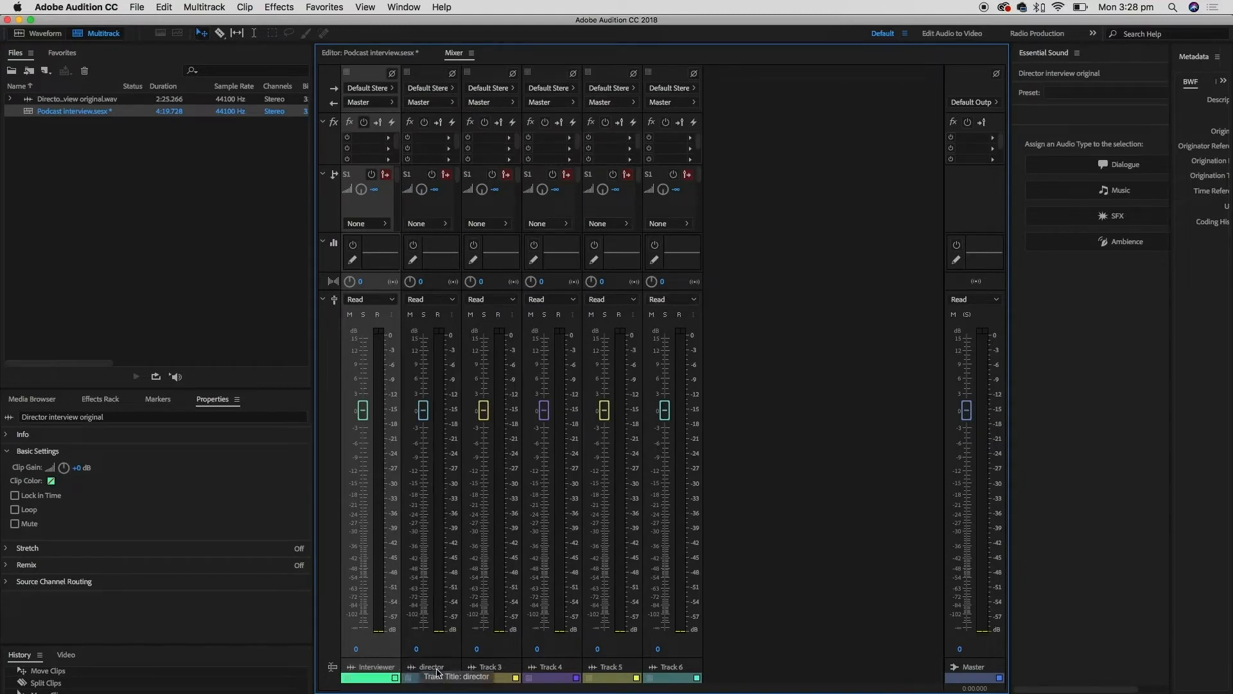
pyautogui.click(364, 57)
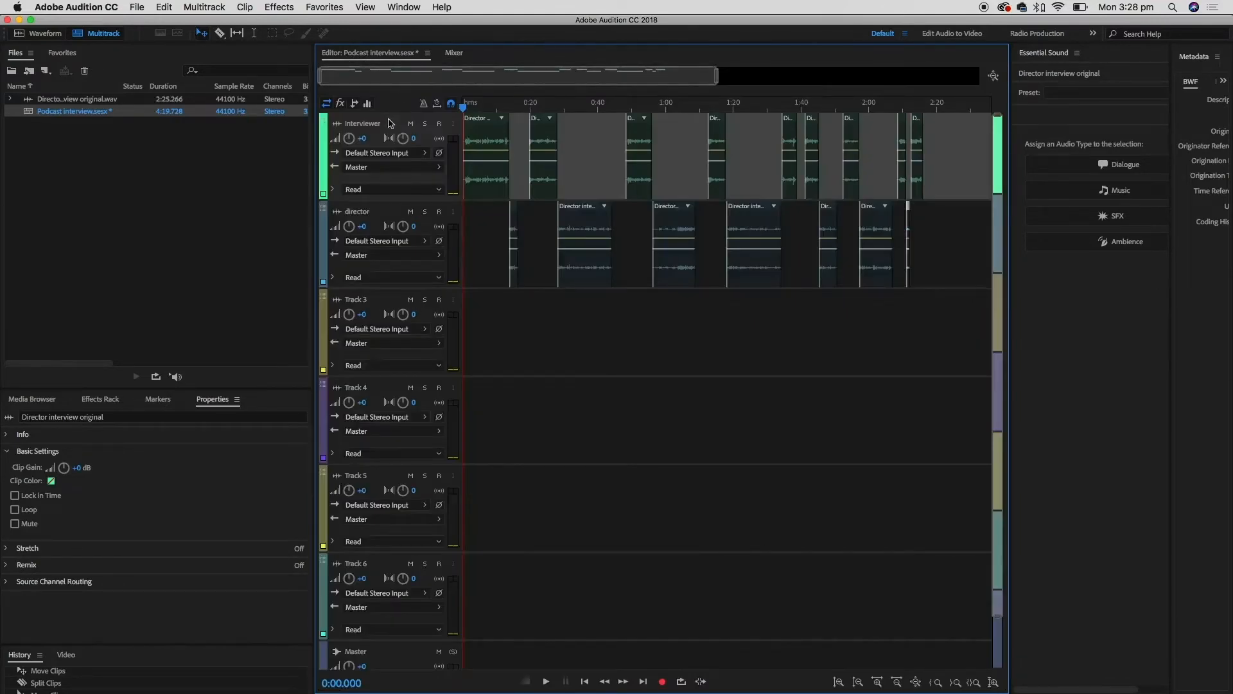
# Select the director track and set its mixer level to -0.1 dB
pyautogui.click(397, 214)
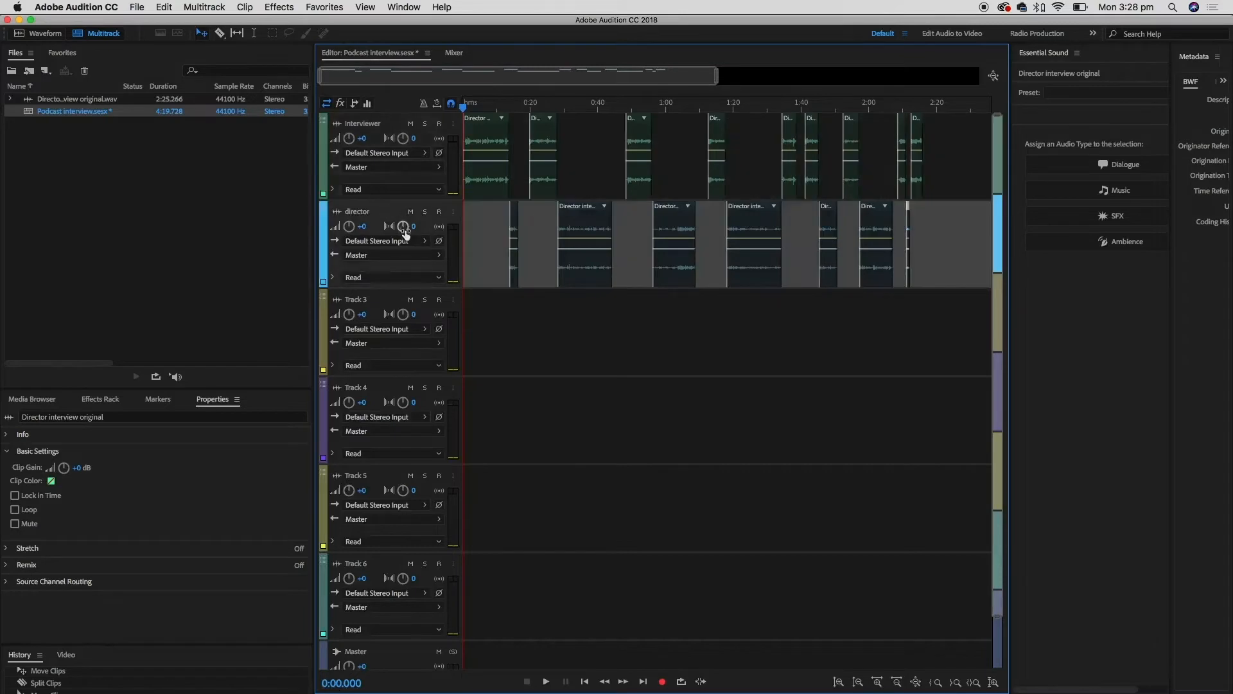
pyautogui.click(454, 52)
pyautogui.moveTo(424, 413); pyautogui.dragTo(445, 411)
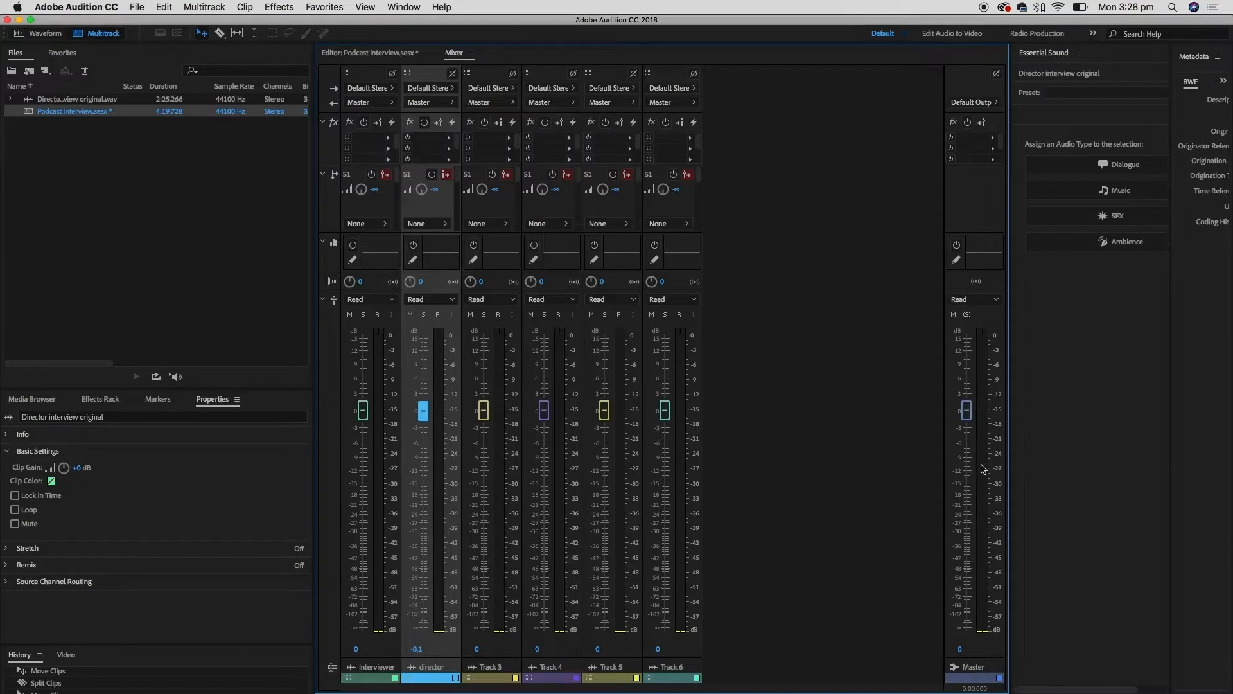
# Play the opening to check the Master level, raise the Master fader to 14.9 dB, and play on
pyautogui.press('space')
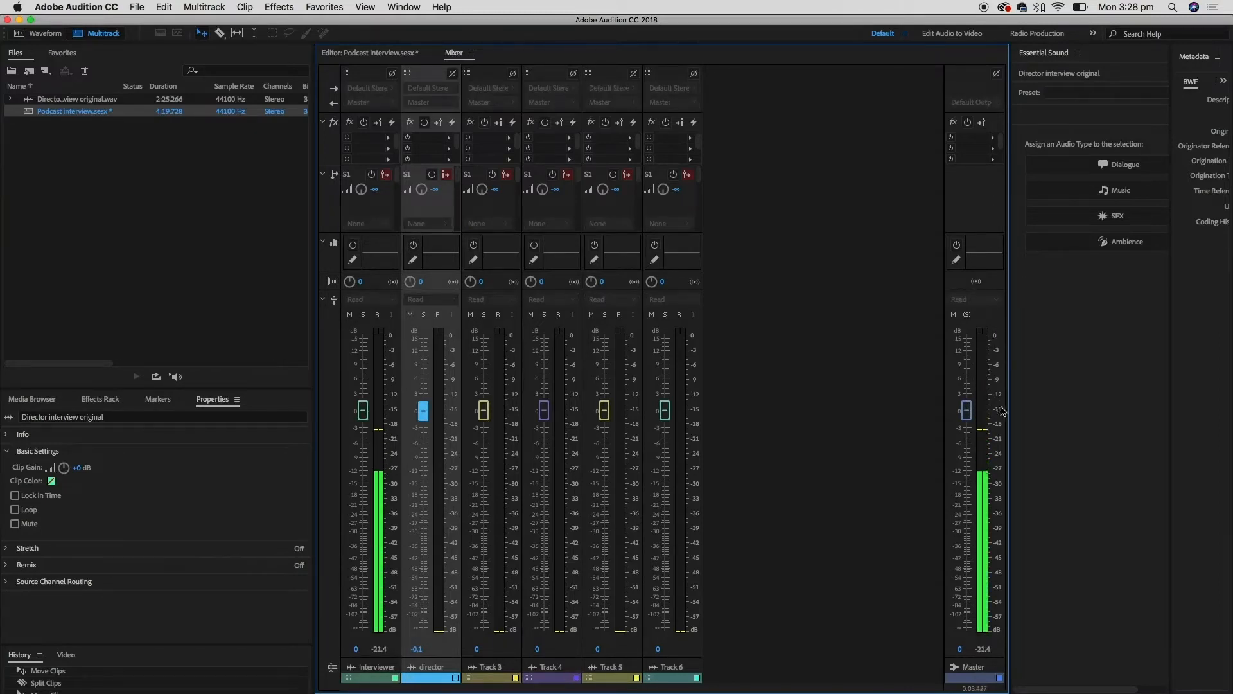
pyautogui.press('space')
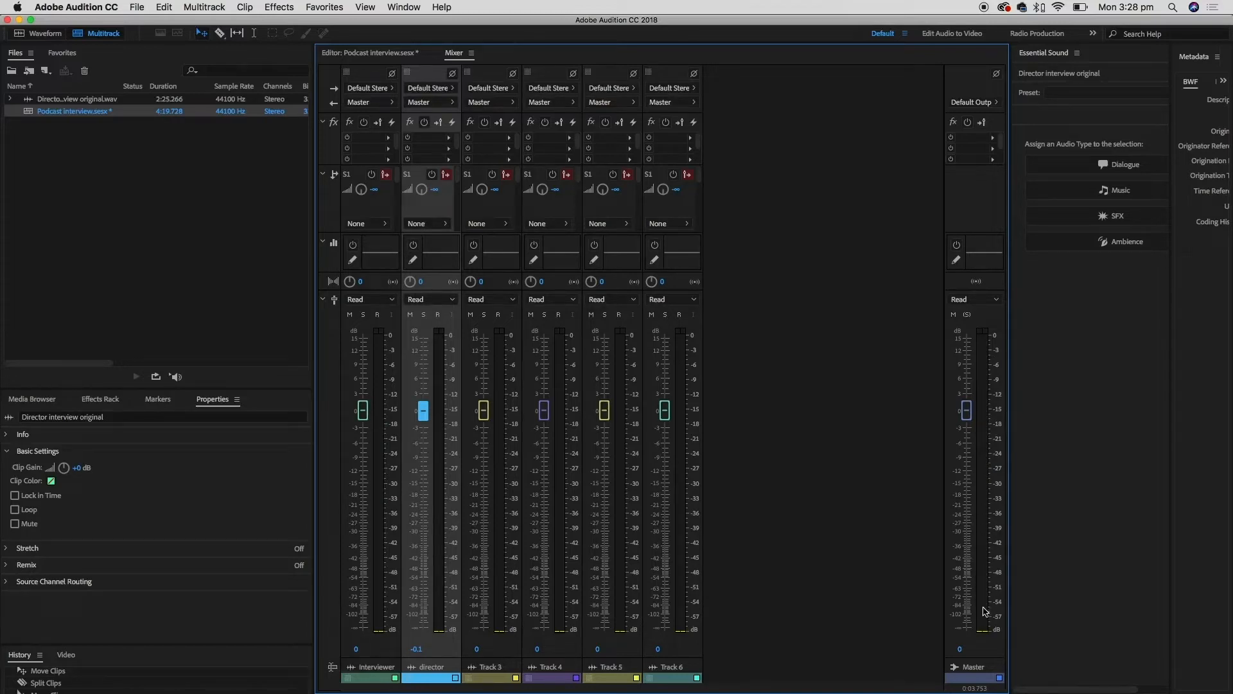
pyautogui.moveTo(970, 413); pyautogui.dragTo(967, 336)
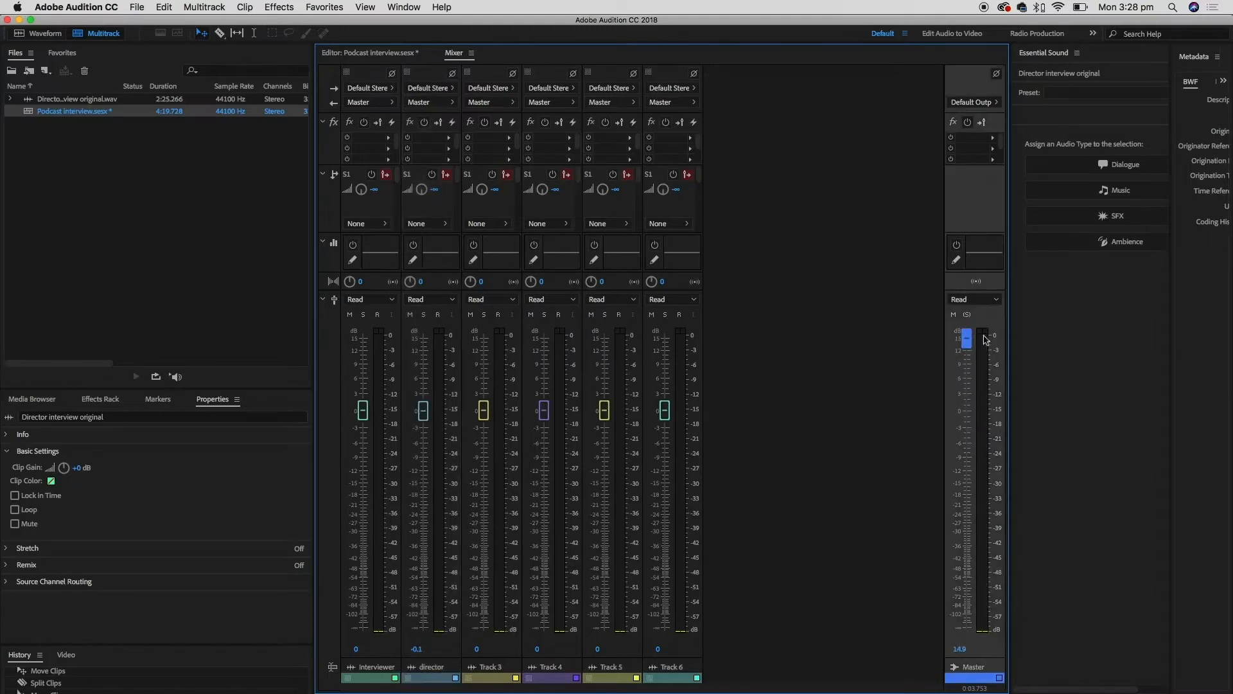
pyautogui.press('space')
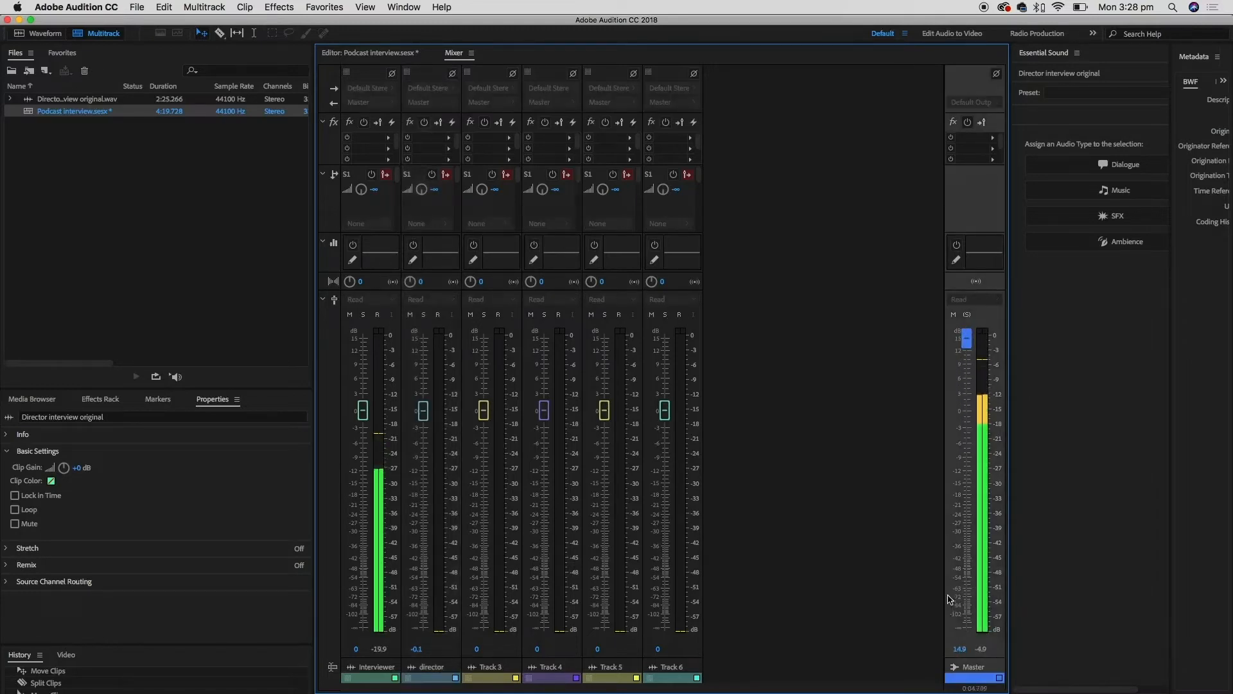
pyautogui.press('space')
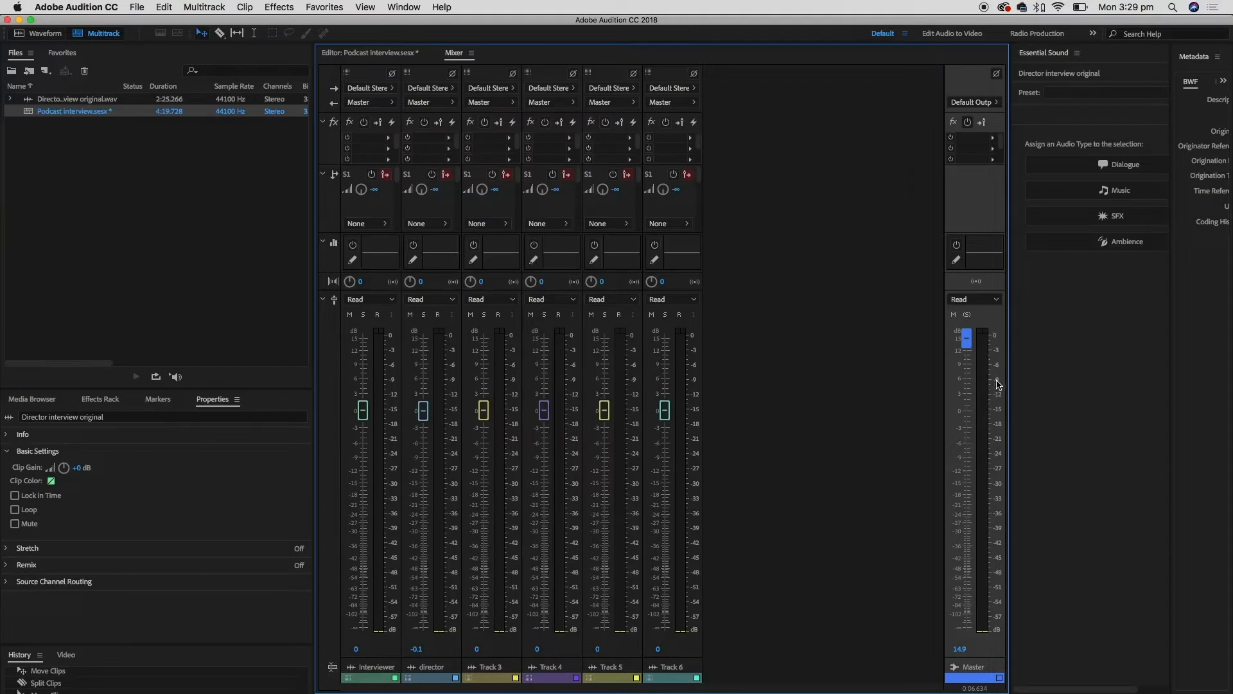
# Set the Master fader to 7.9 dB and play until about 0:18 to check the output level
pyautogui.press('space')
pyautogui.moveTo(967, 407); pyautogui.dragTo(968, 367)
pyautogui.press('space')
pyautogui.press('space')
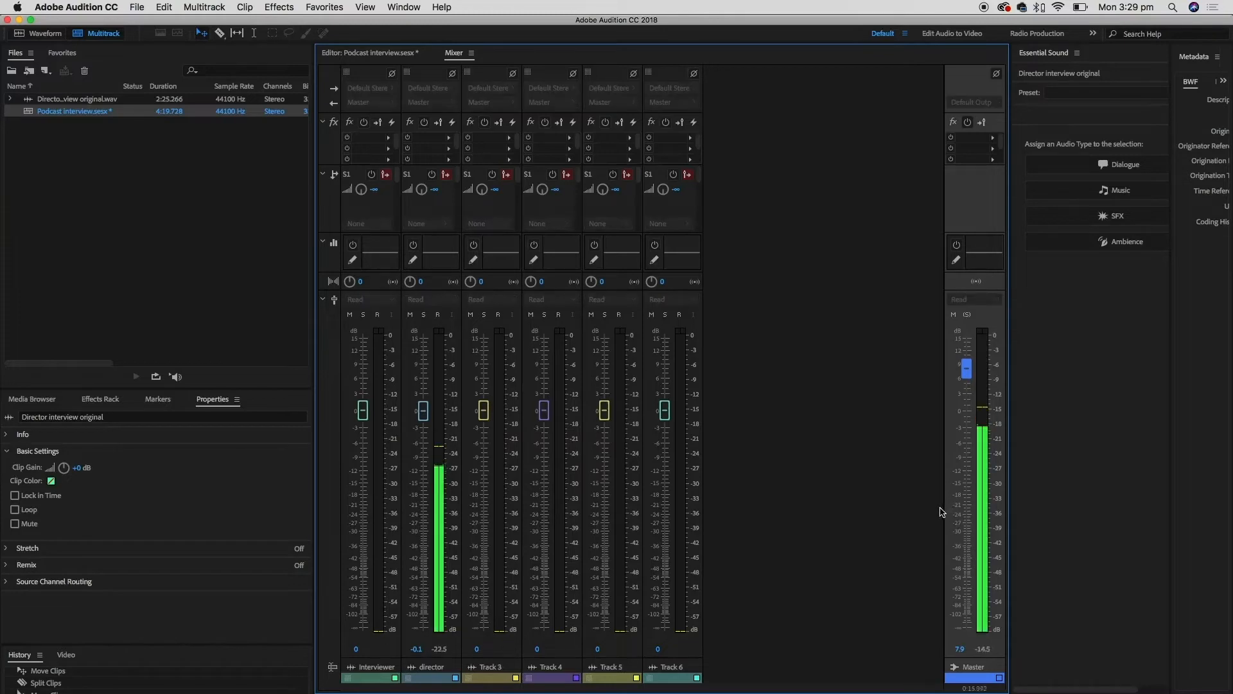
pyautogui.press('space')
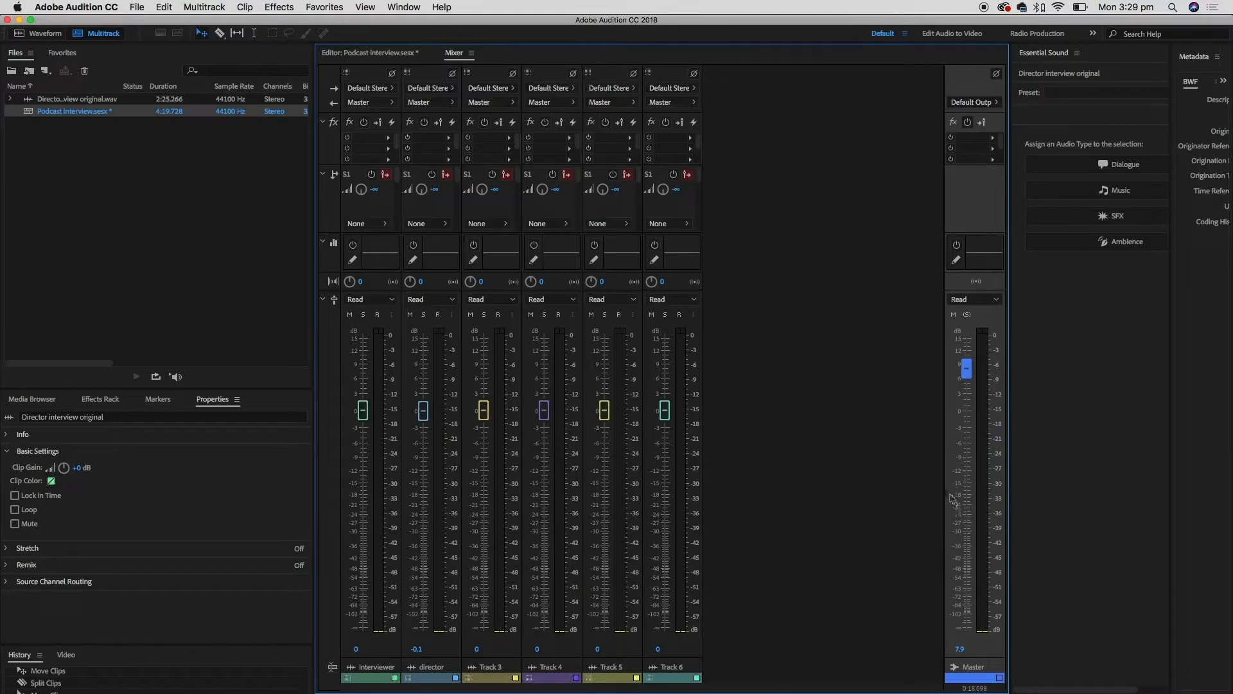
# Move the playhead to 0:19.529 and play the interview from there while watching the director and Master meters
pyautogui.click(377, 55)
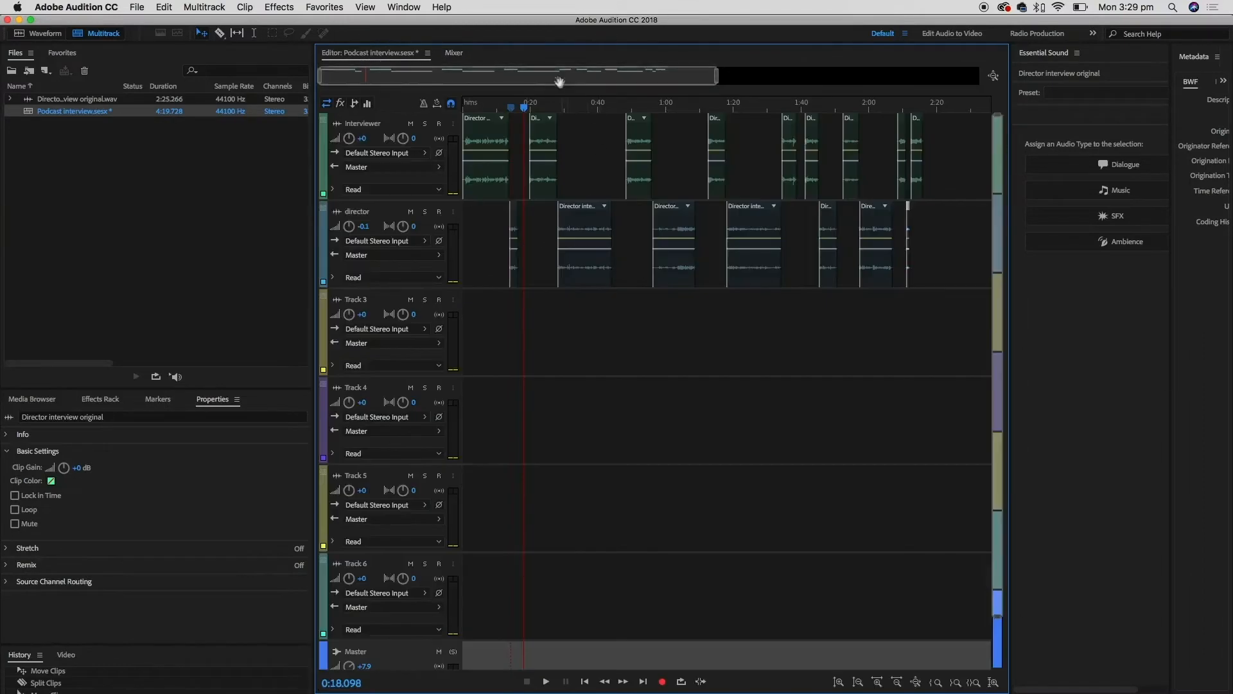
pyautogui.moveTo(524, 106); pyautogui.dragTo(532, 107)
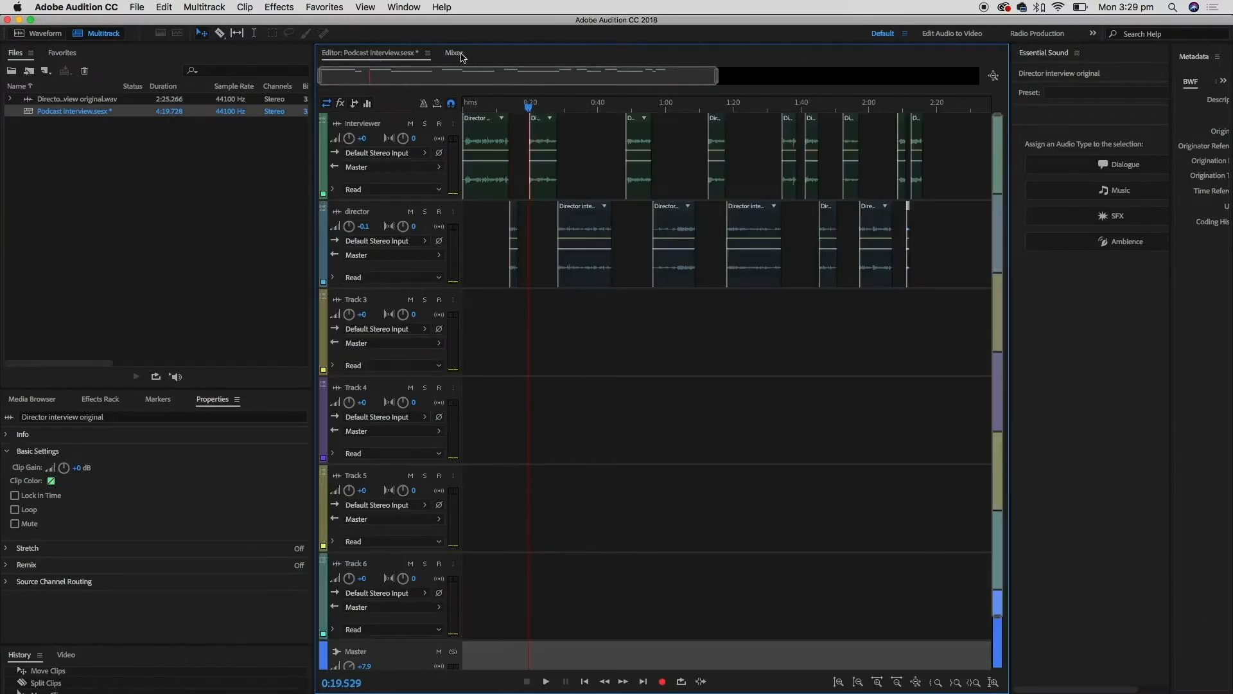
pyautogui.click(455, 53)
pyautogui.press('space')
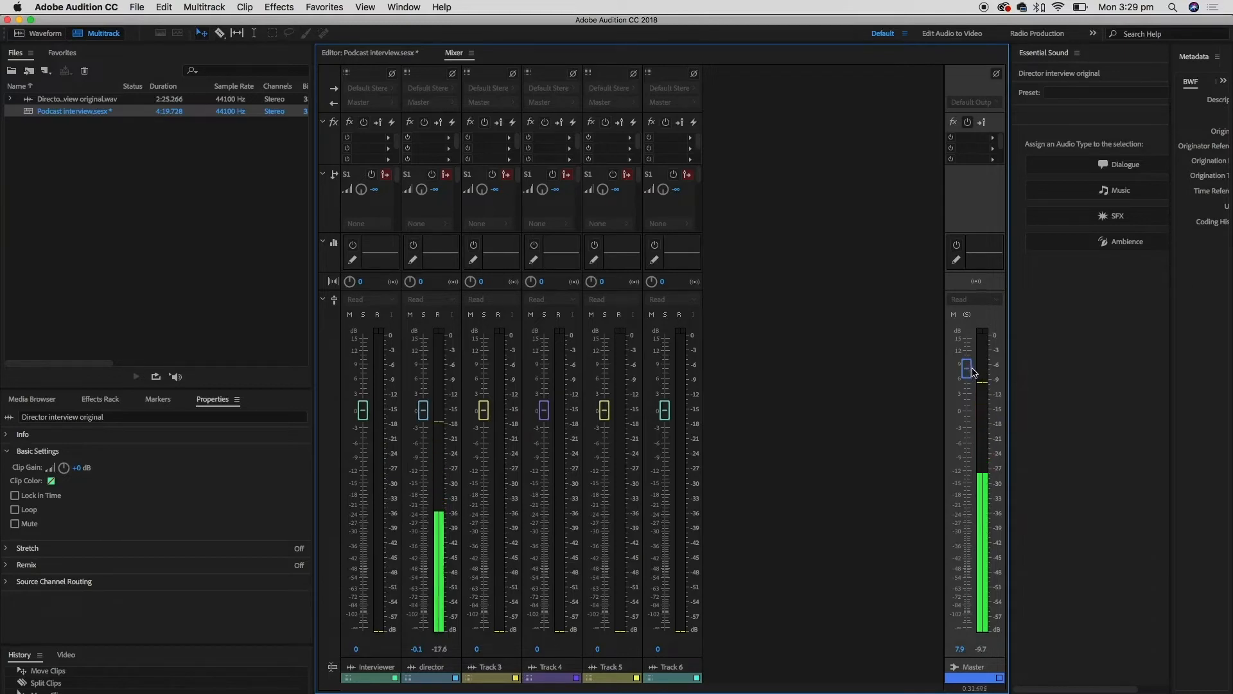
pyautogui.press('space')
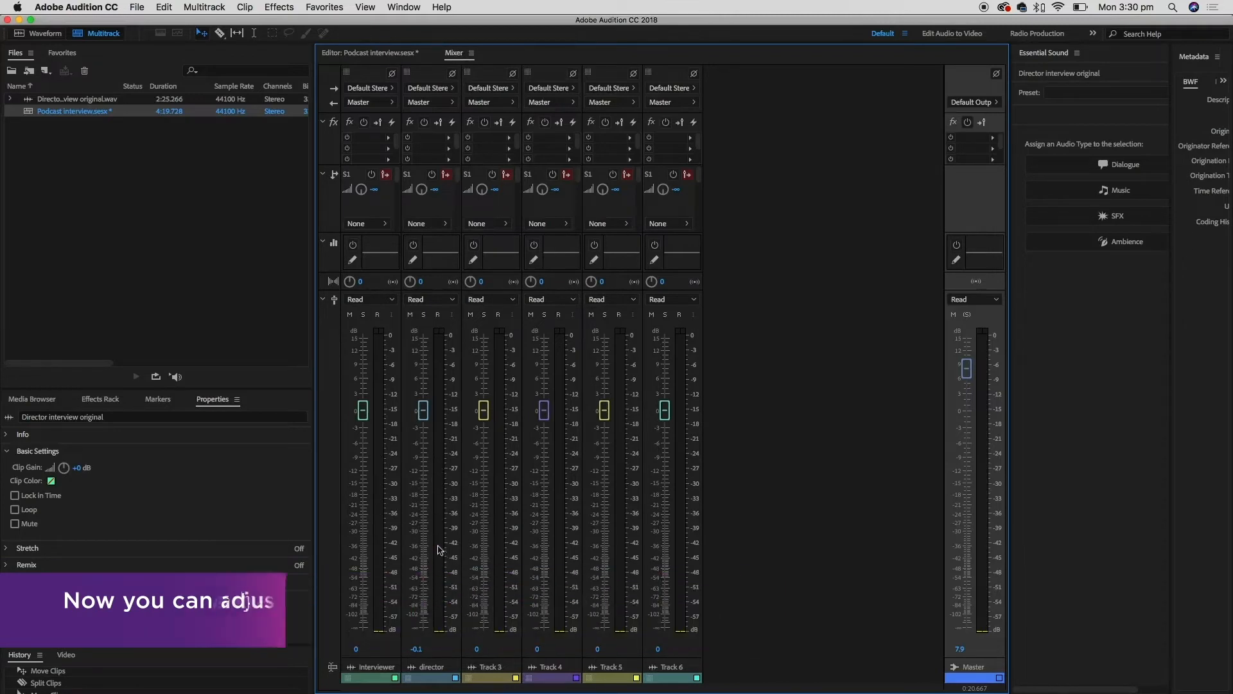
# Raise the director track's level to 2.1 dB while playing its second clip to compare the meters
pyautogui.press('space')
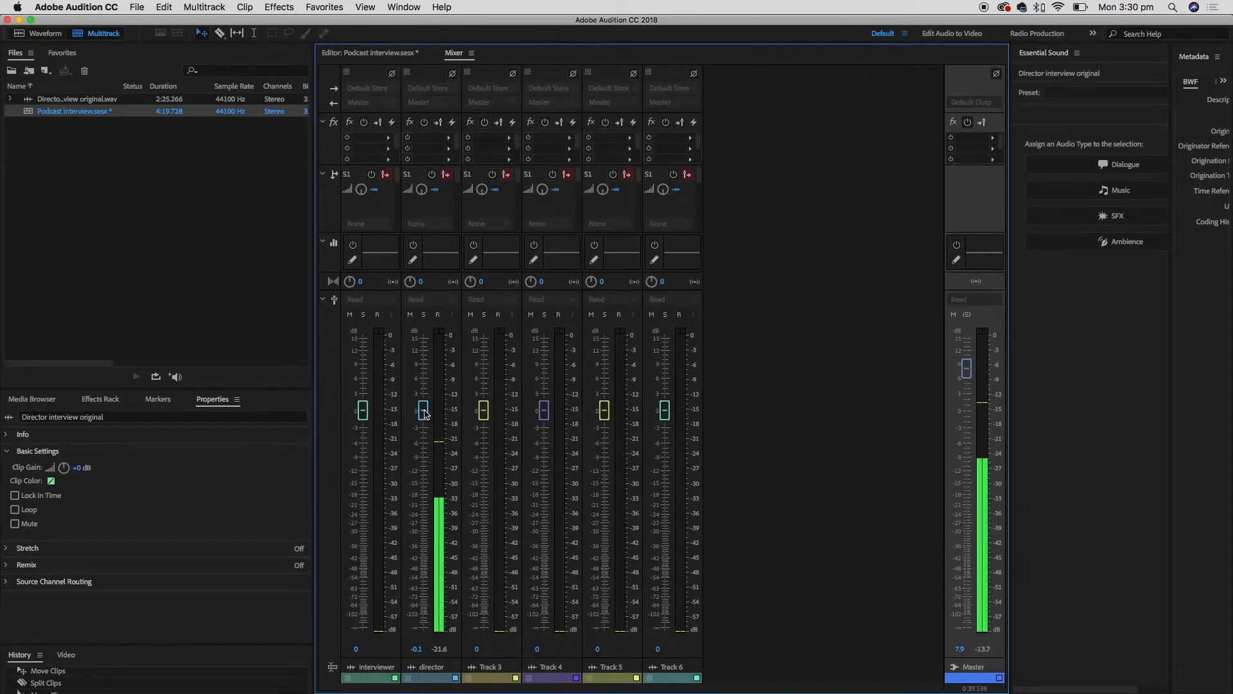
pyautogui.press('space')
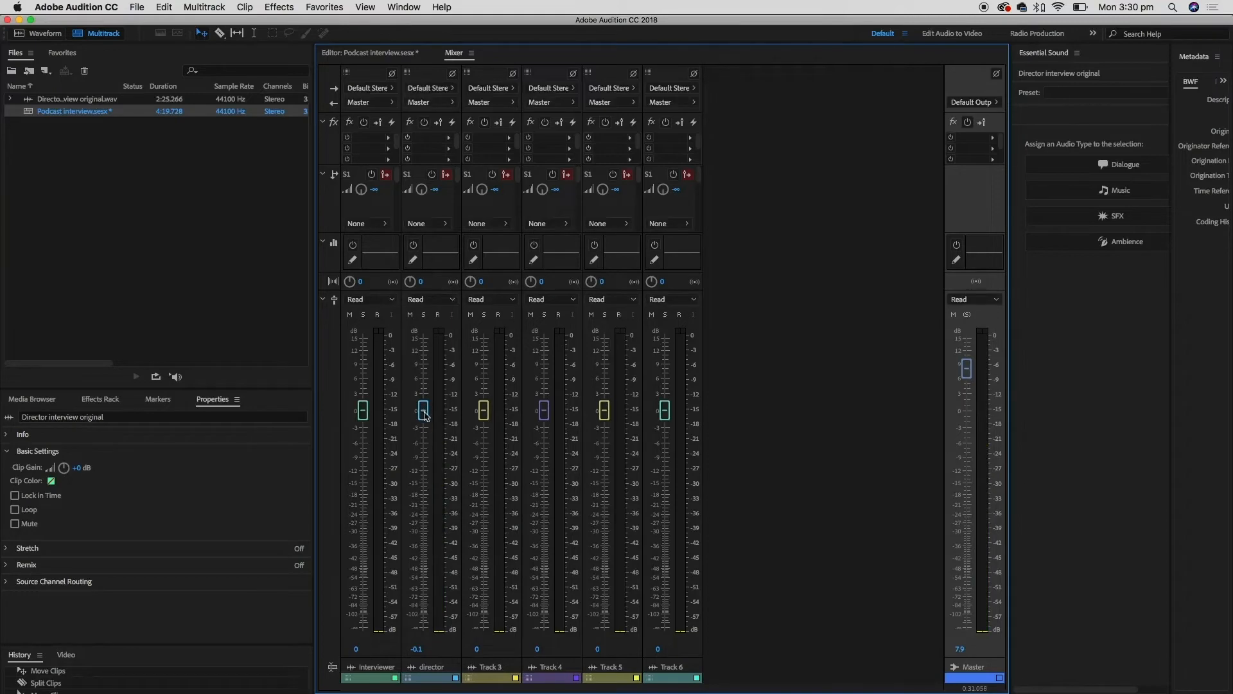
pyautogui.moveTo(425, 414); pyautogui.dragTo(422, 400)
pyautogui.press('space')
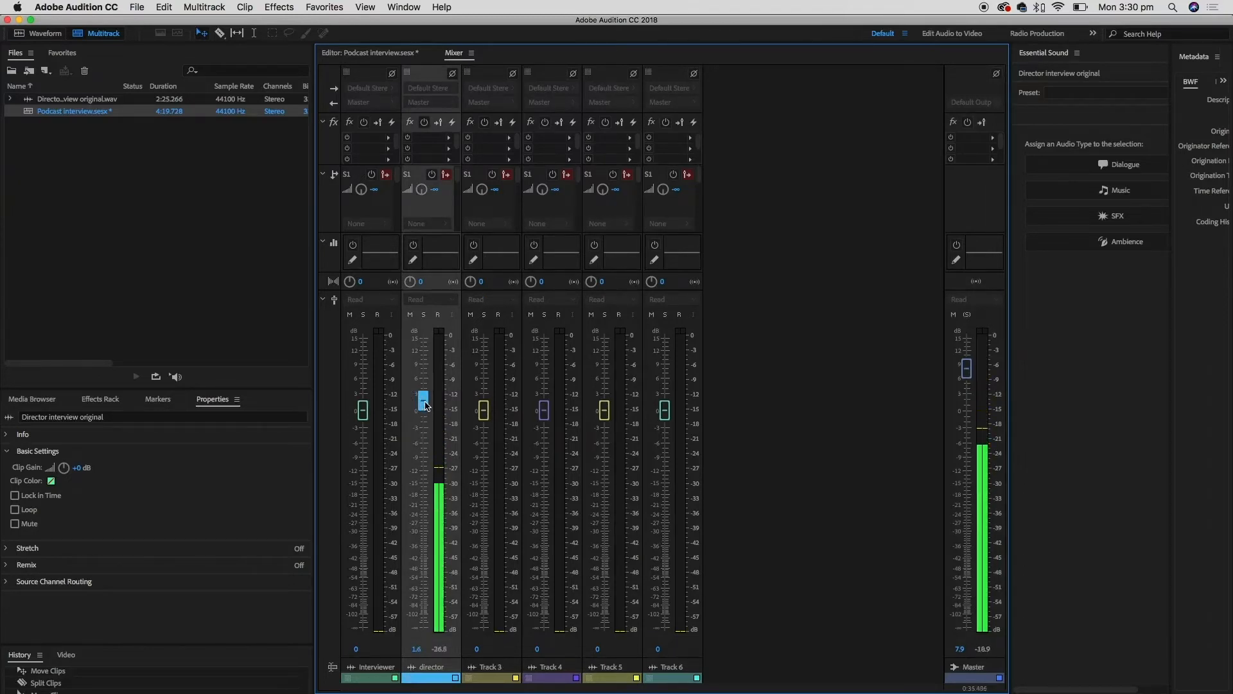
pyautogui.moveTo(424, 401); pyautogui.dragTo(423, 397)
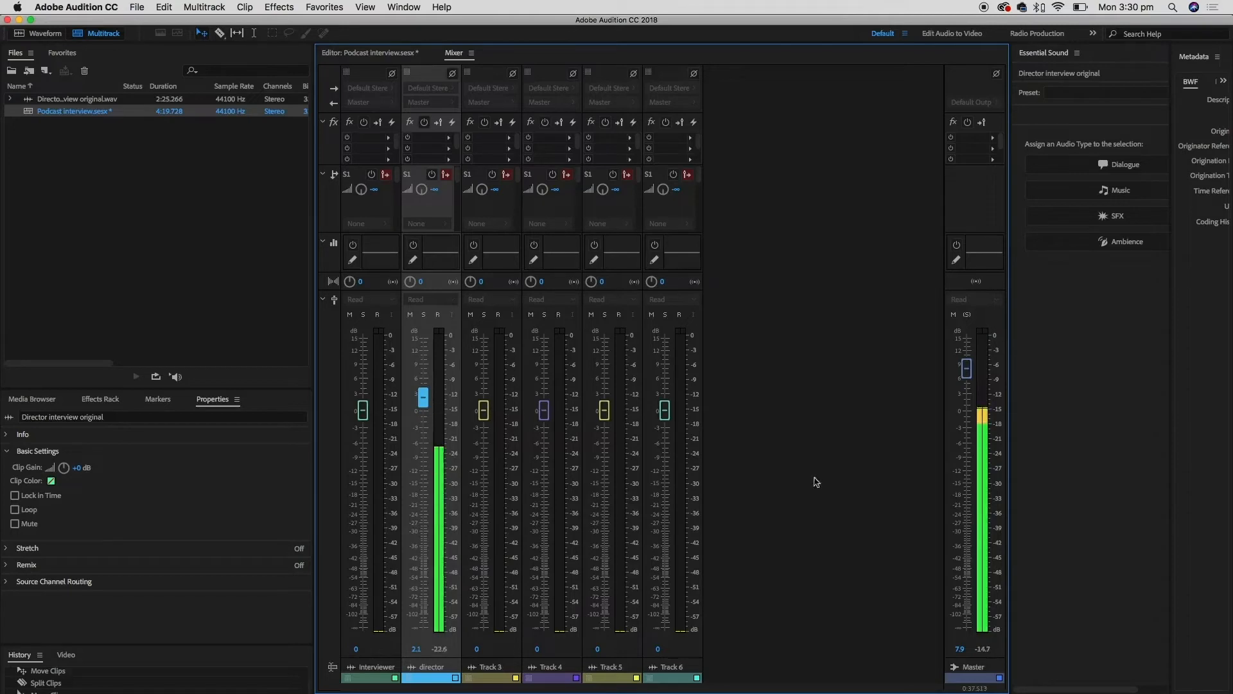
pyautogui.press('space')
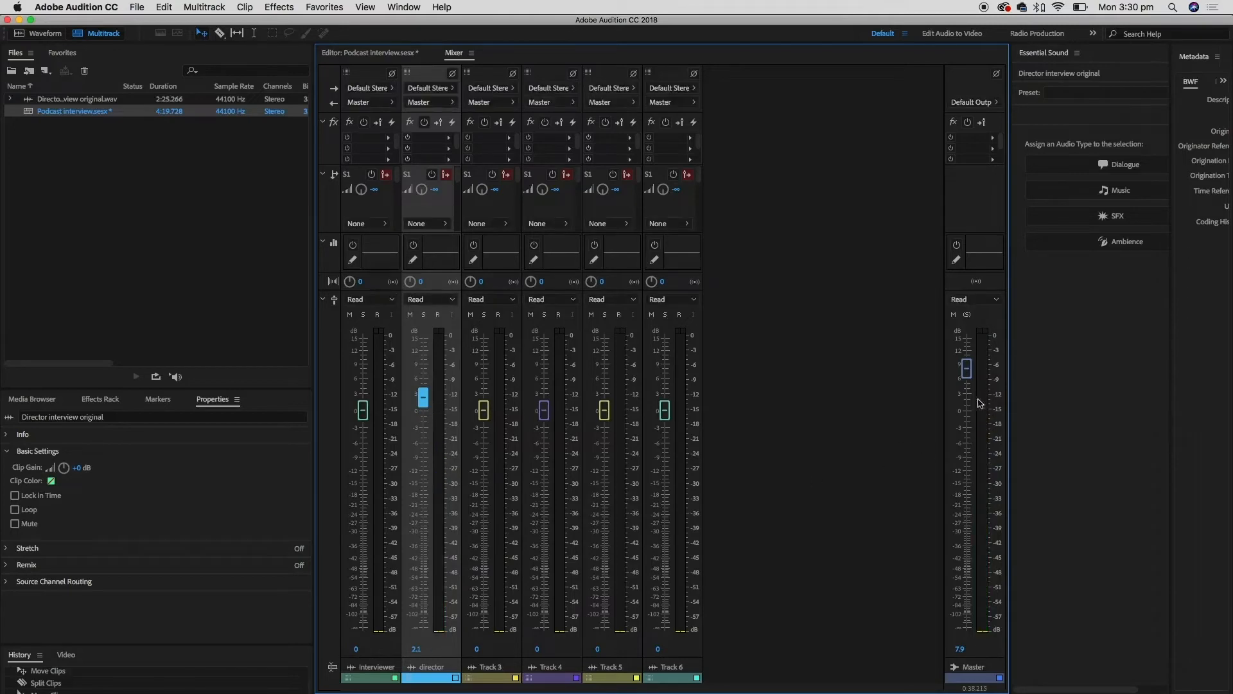
# Return to the multitrack timeline and examine the director and interviewer clips between about 0:45 and 1:15 alongside the mixer levels
pyautogui.hotkey('alt', '1')
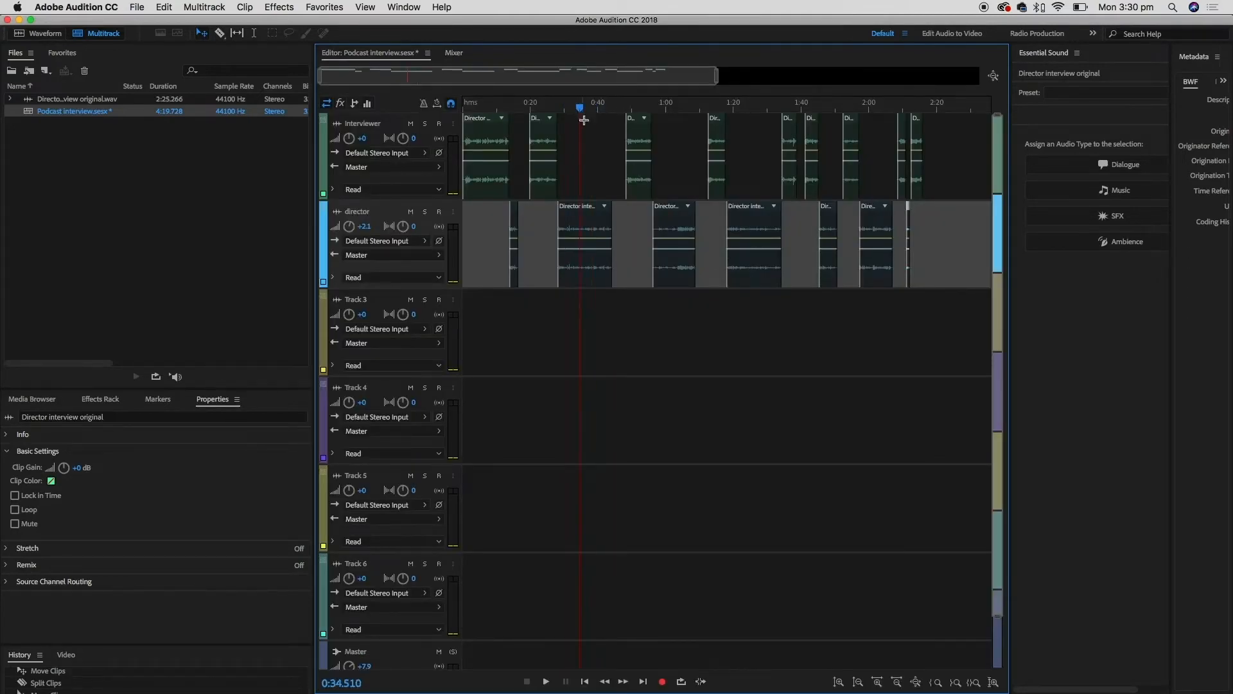
pyautogui.click(578, 119)
pyautogui.press('=')
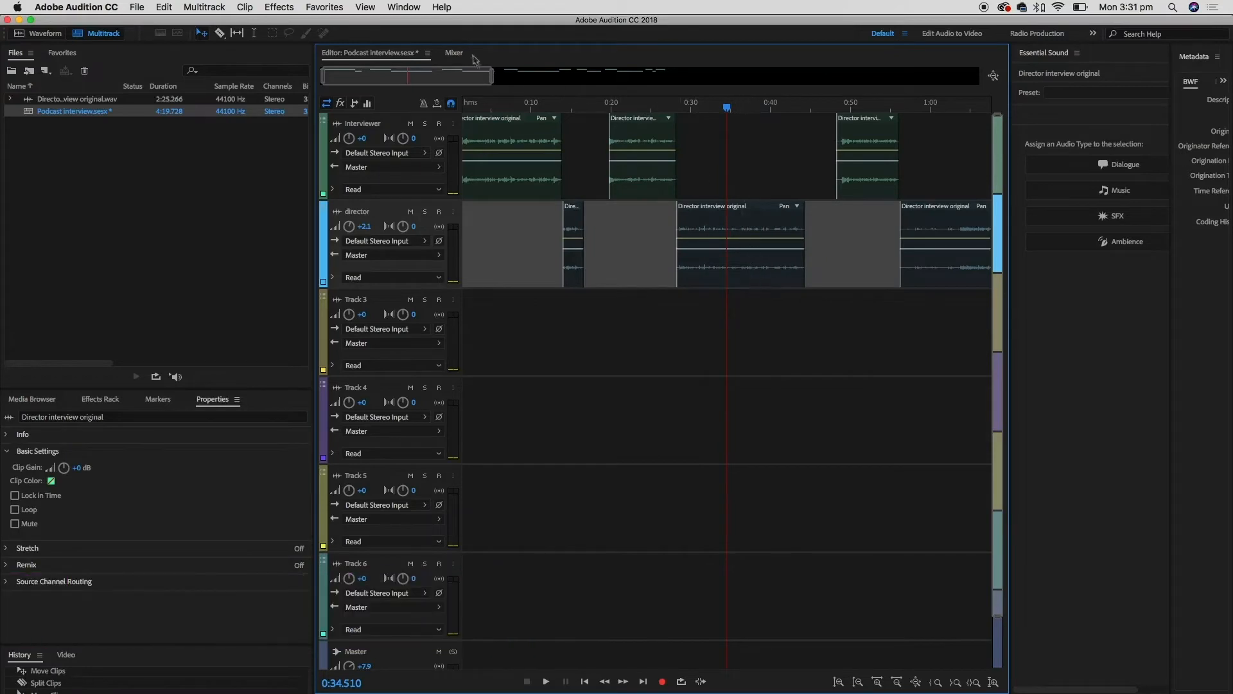
pyautogui.moveTo(459, 75); pyautogui.dragTo(559, 75)
pyautogui.click(620, 286)
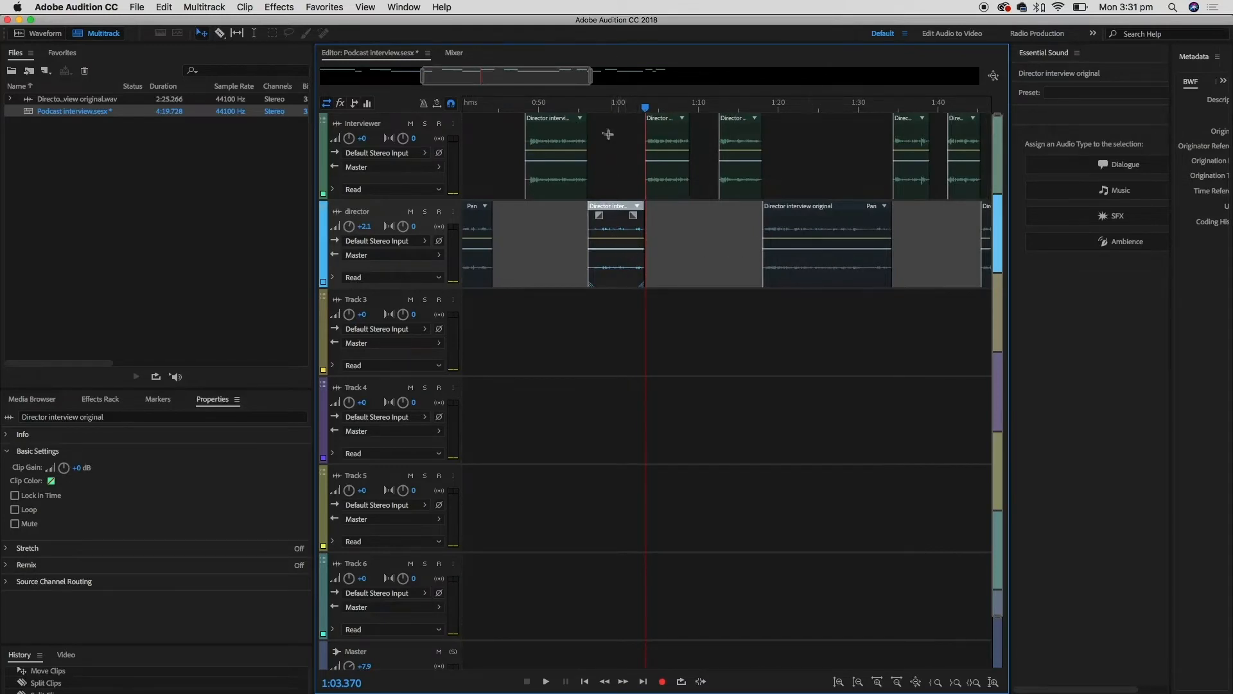
pyautogui.moveTo(548, 76); pyautogui.dragTo(498, 76)
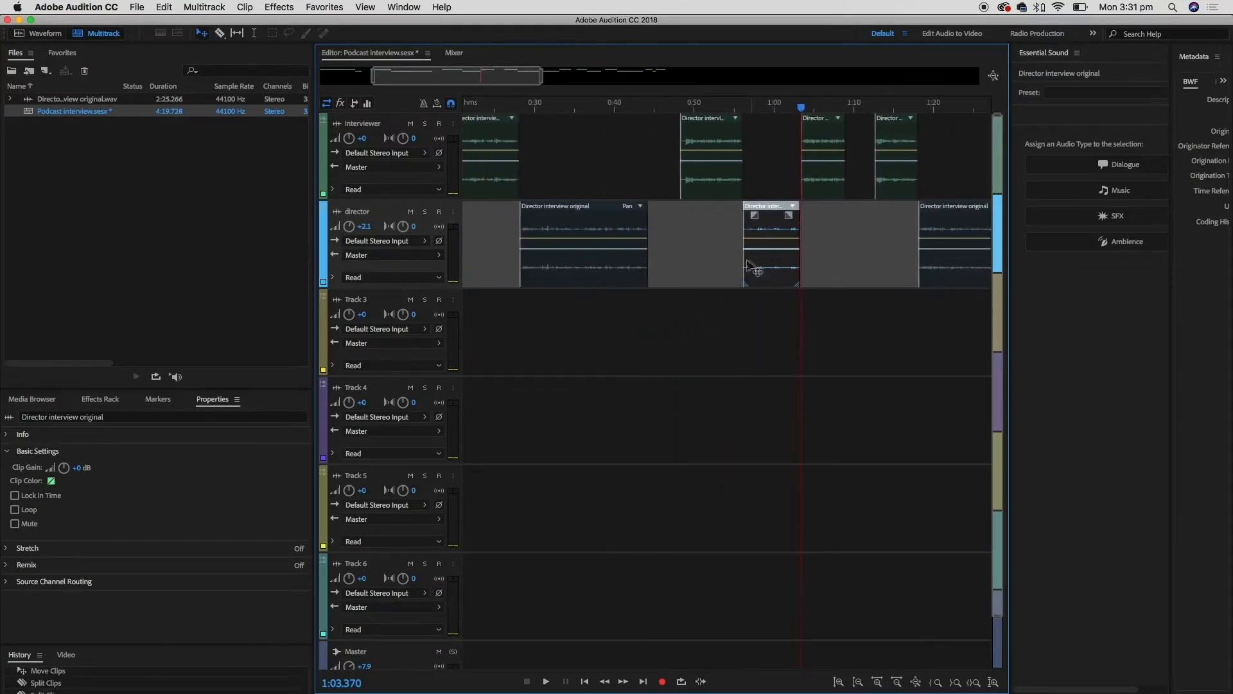
pyautogui.press('super+shift+a')
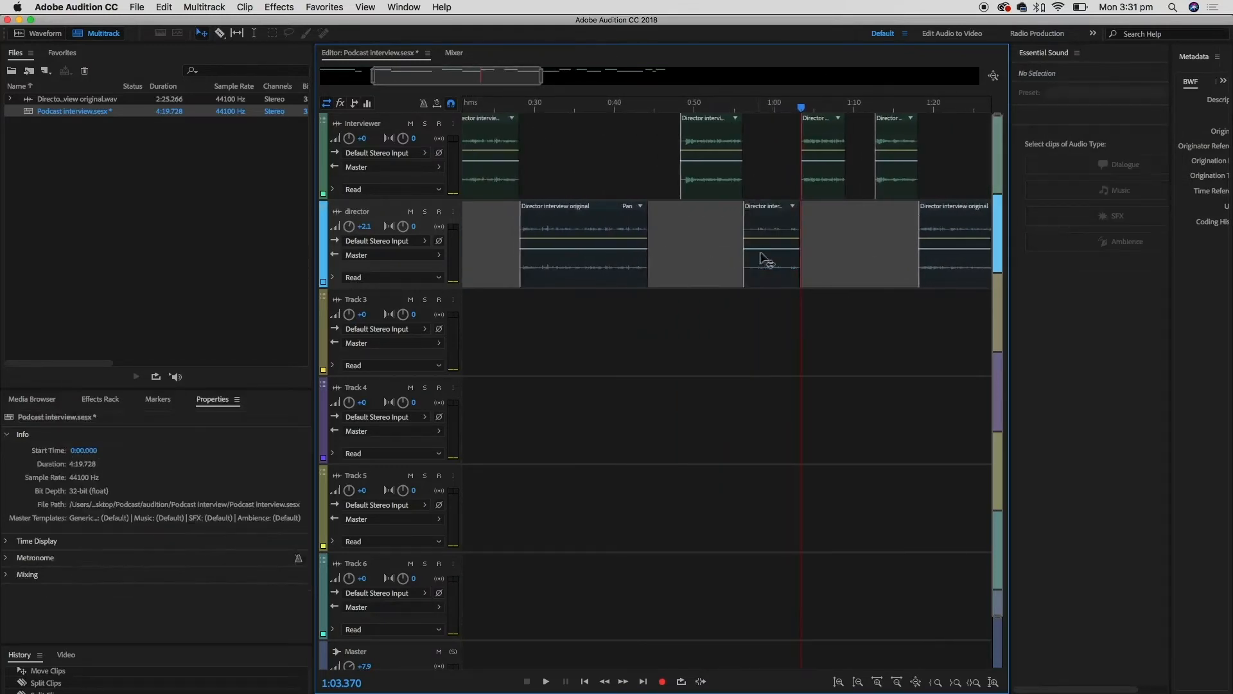
pyautogui.click(732, 123)
pyautogui.hscroll(5, 737, 183)
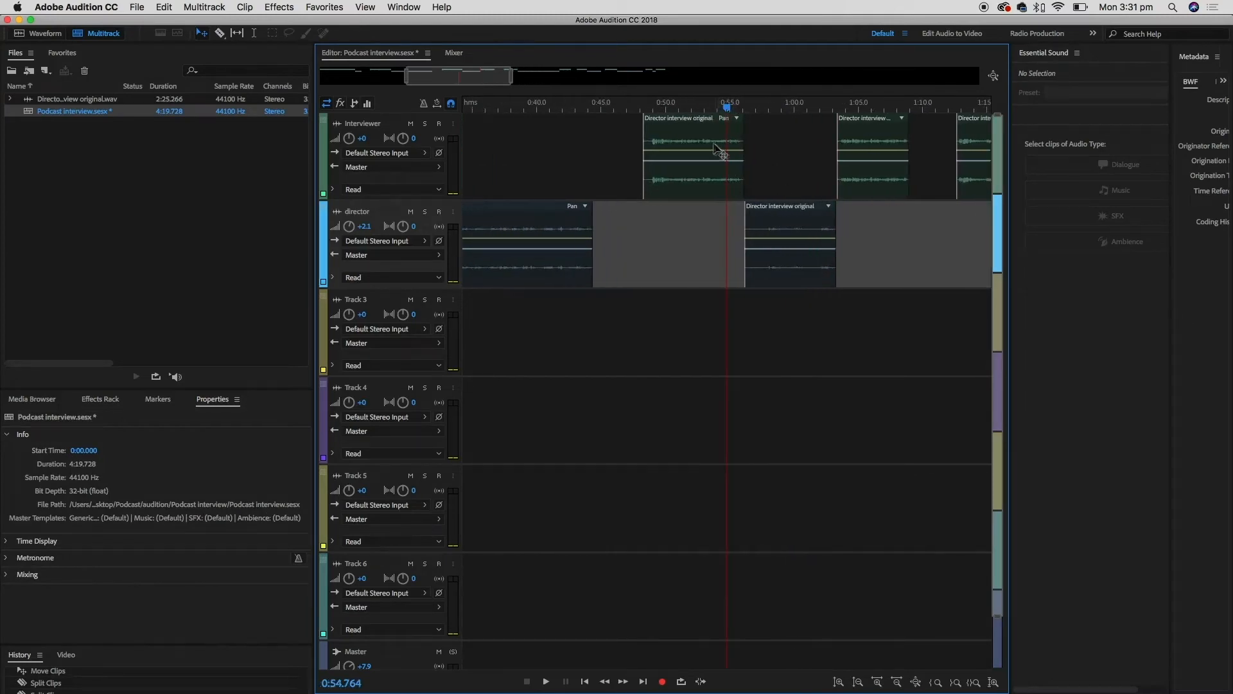
pyautogui.click(457, 54)
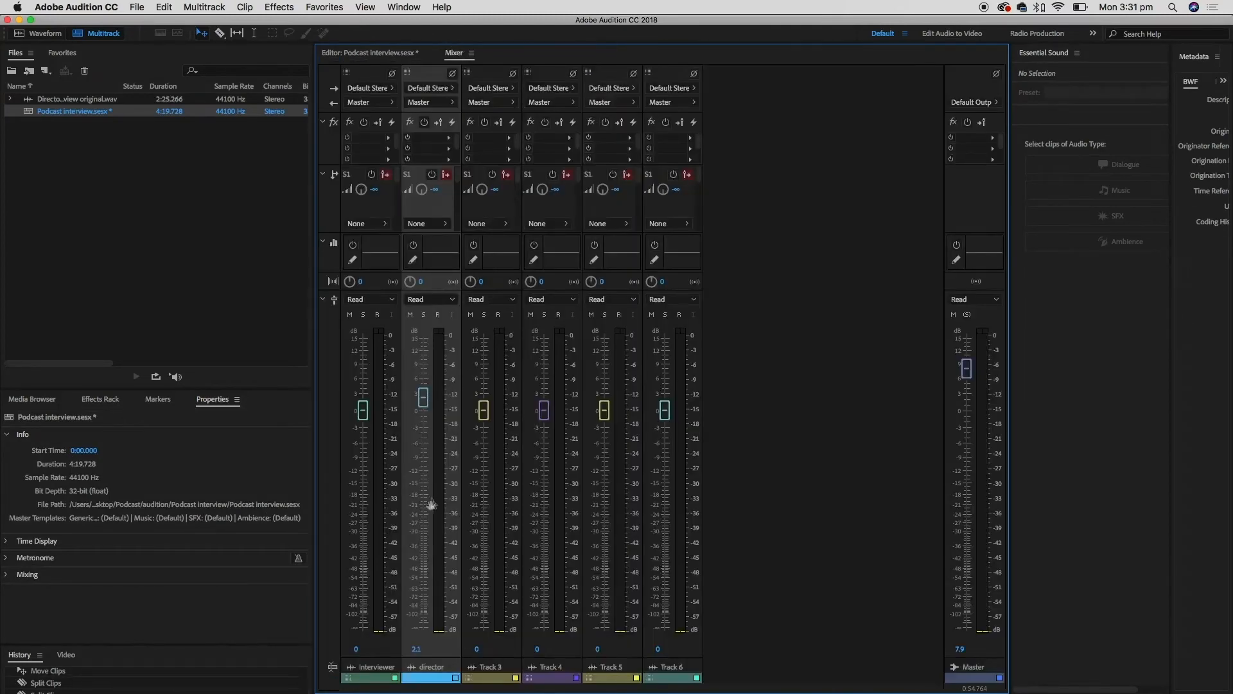
pyautogui.click(386, 53)
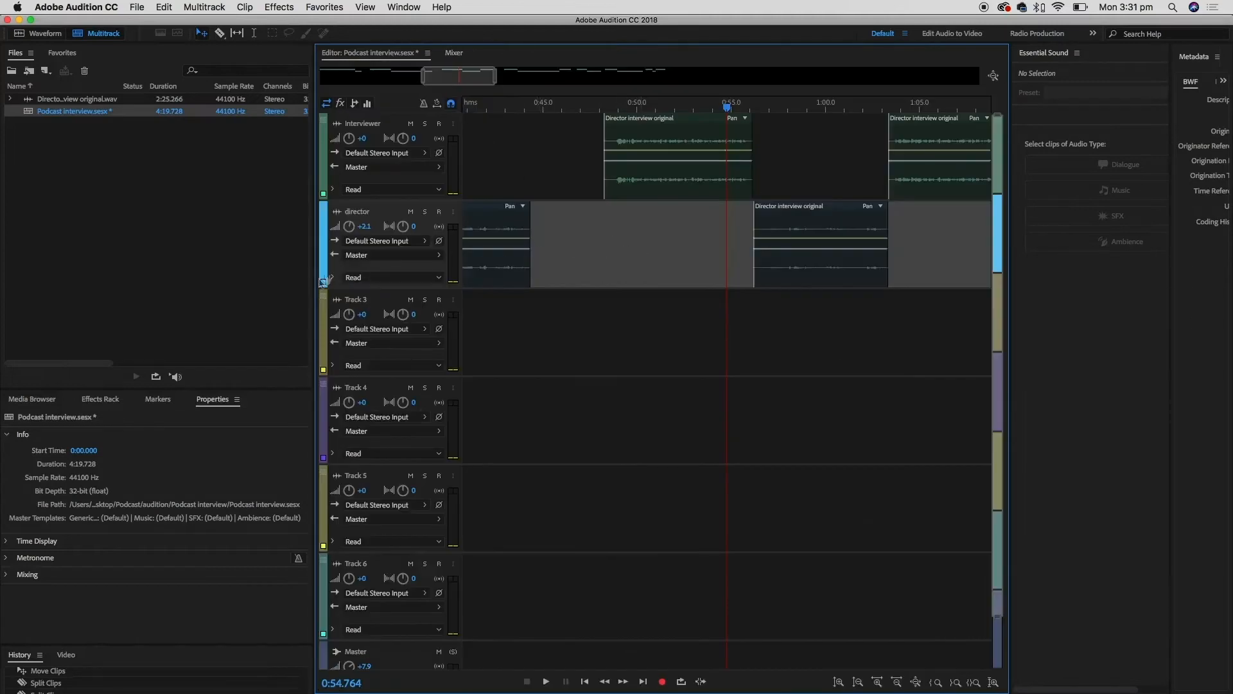
# Lower the volume envelope of the director clip that starts near 0:56, play the clip, and raise the envelope back up
pyautogui.click(795, 243)
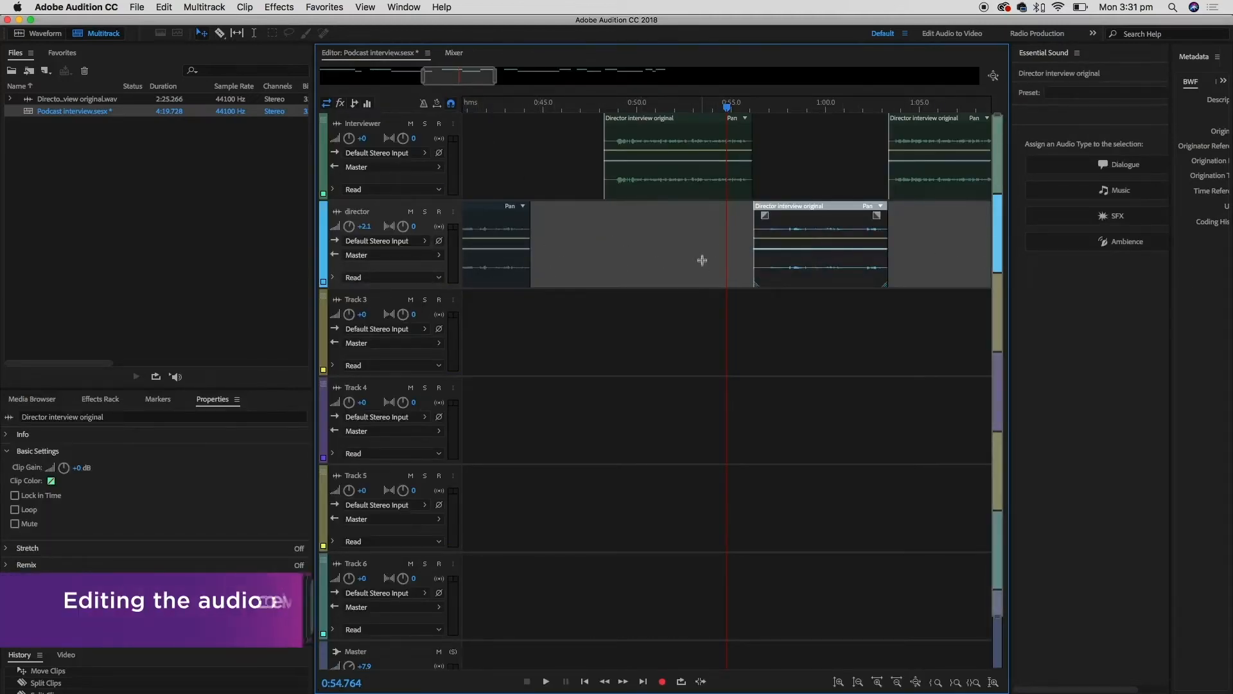
pyautogui.click(807, 240)
pyautogui.moveTo(810, 239); pyautogui.dragTo(825, 267)
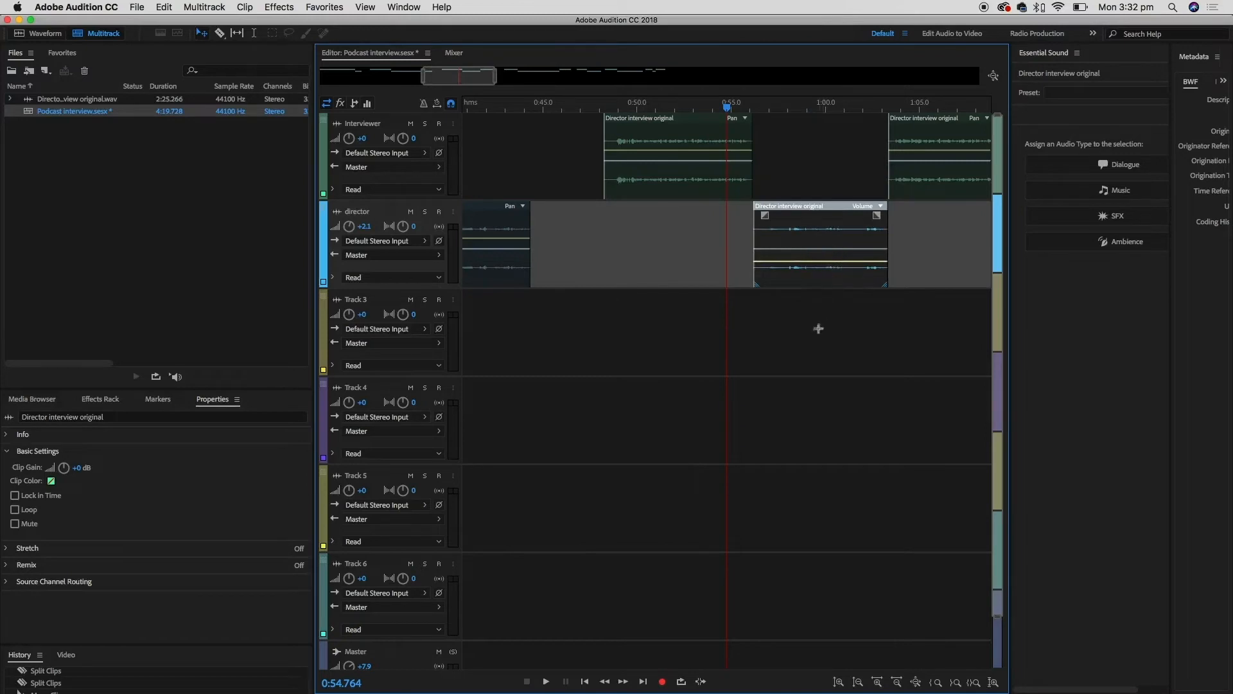
pyautogui.press('space')
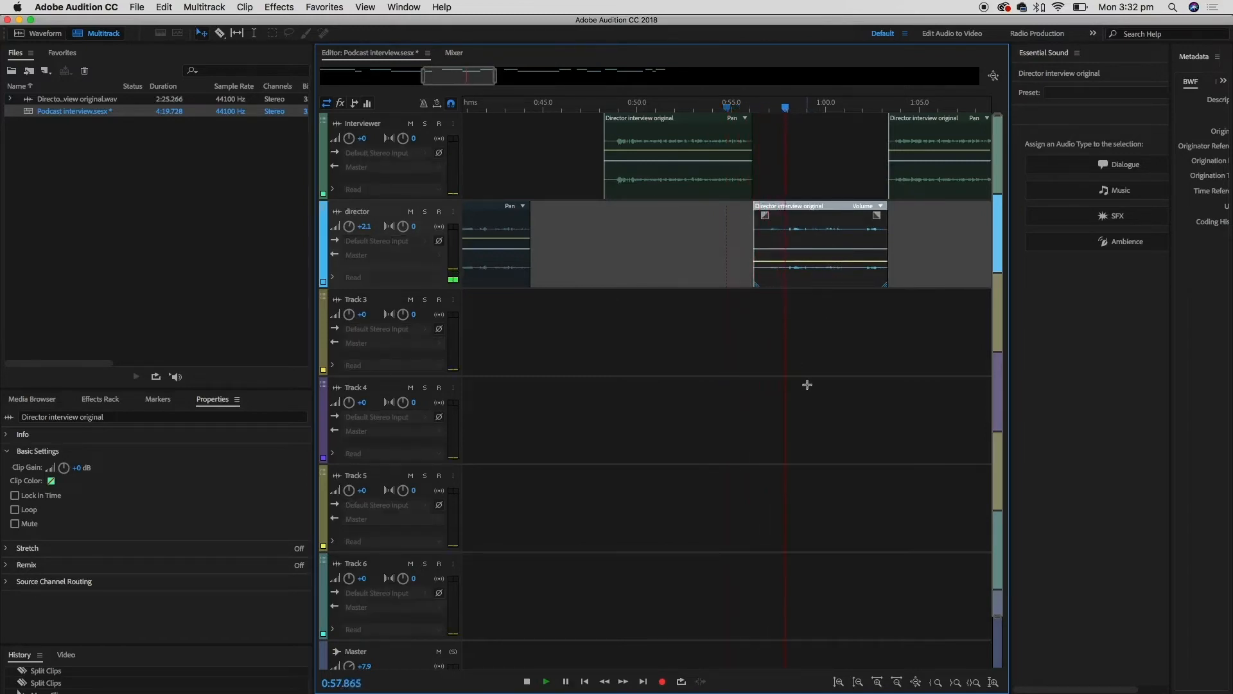
pyautogui.moveTo(840, 262)
pyautogui.mouseDown()
pyautogui.moveTo(841, 276)
pyautogui.moveTo(840, 240)
pyautogui.mouseUp()
pyautogui.press('space')
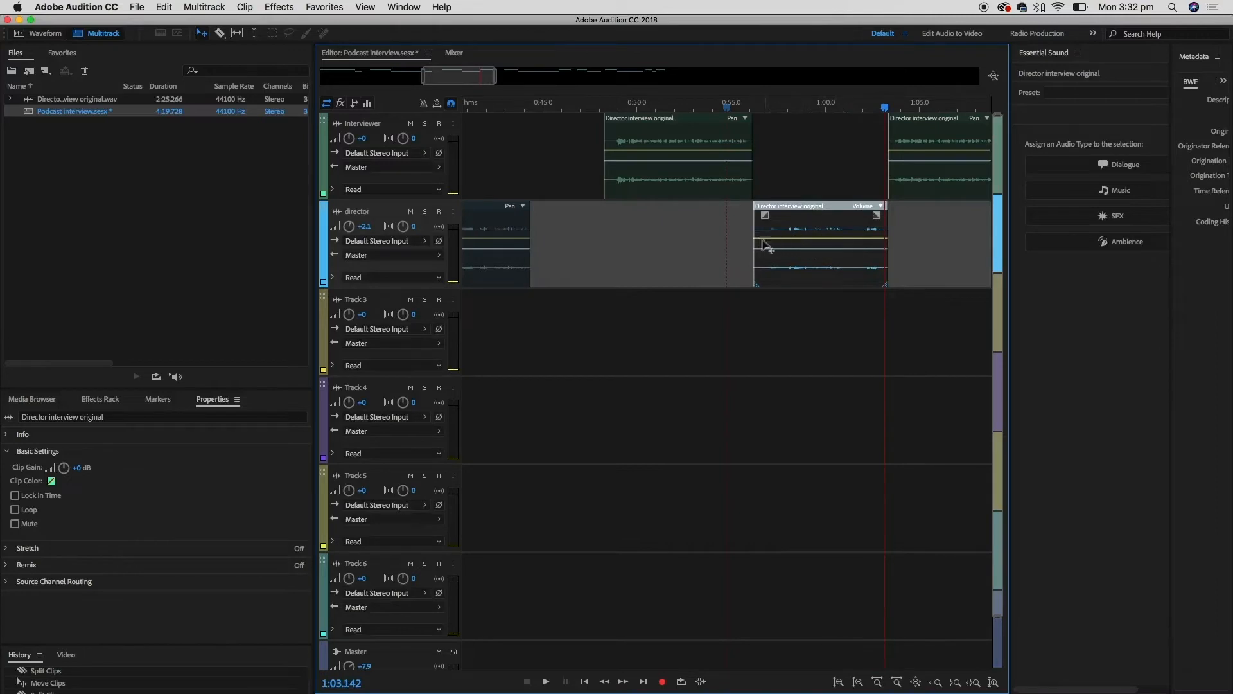
# Raise the volume envelope of the director clip near 0:56 slightly and play the clip from its start
pyautogui.moveTo(799, 240); pyautogui.dragTo(802, 236)
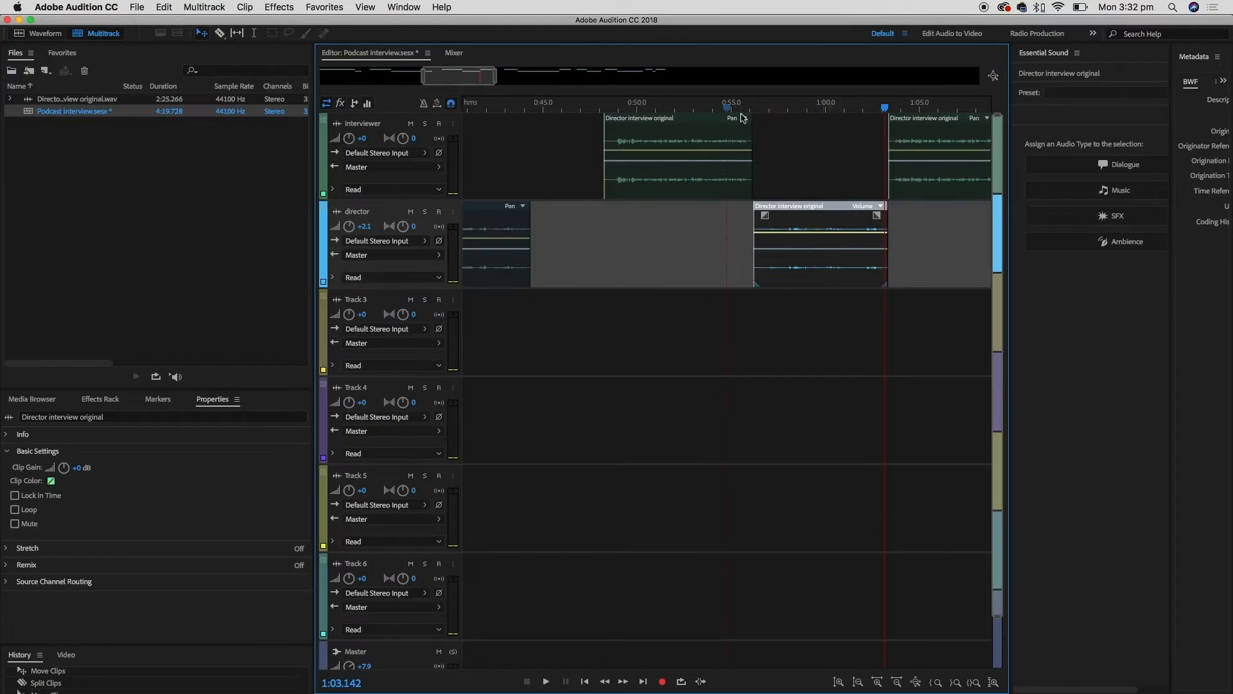
pyautogui.press('space')
pyautogui.press('=')
pyautogui.click(762, 106)
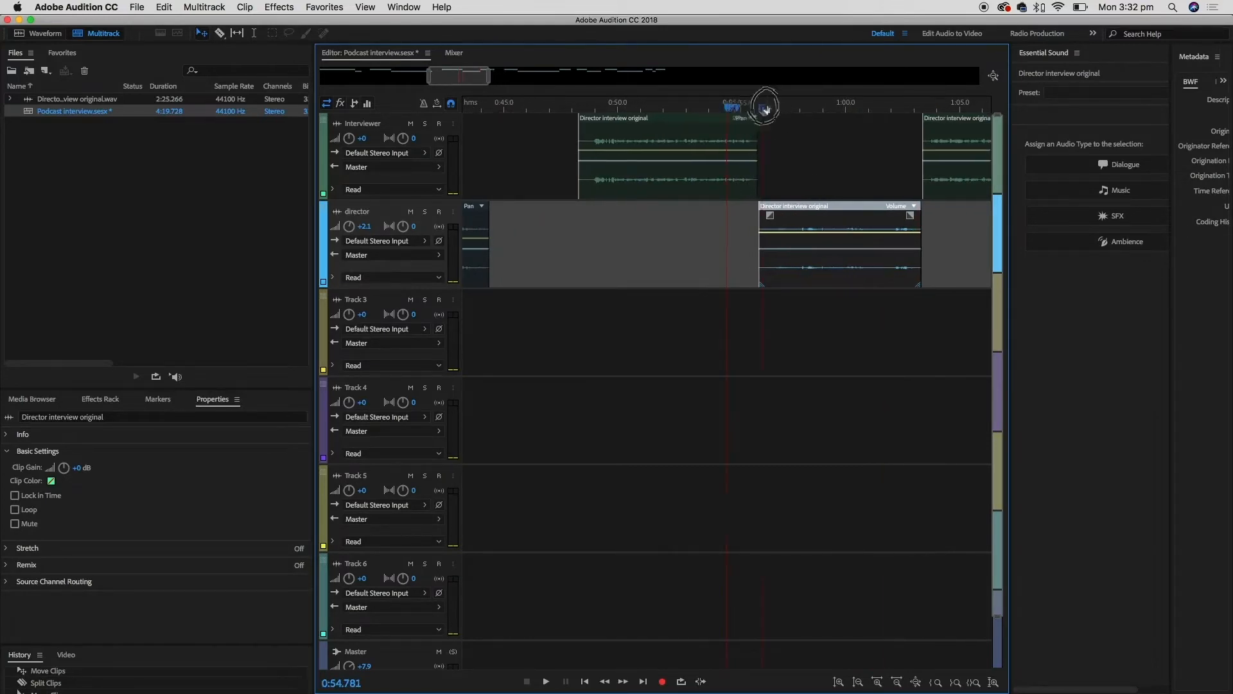
pyautogui.press('space')
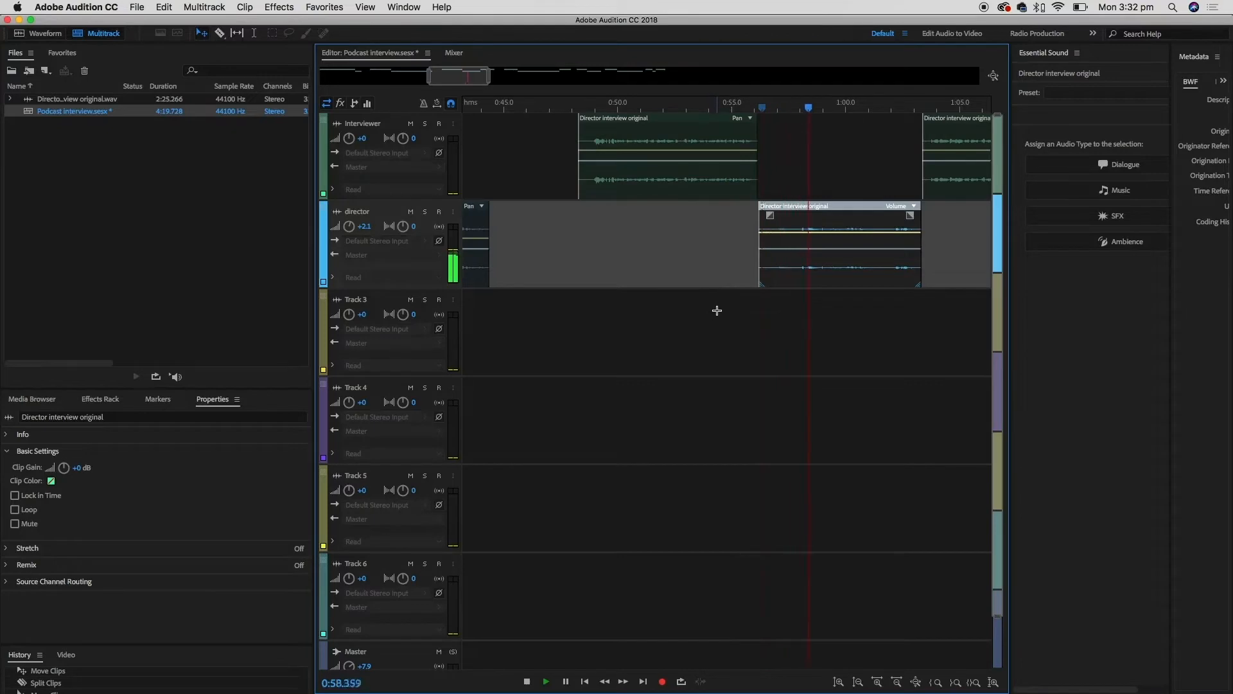
pyautogui.press('space')
# Trim the start of the director clip near 0:56, close the gaps to both neighbouring interviewer clips, and play the join
pyautogui.click(785, 171)
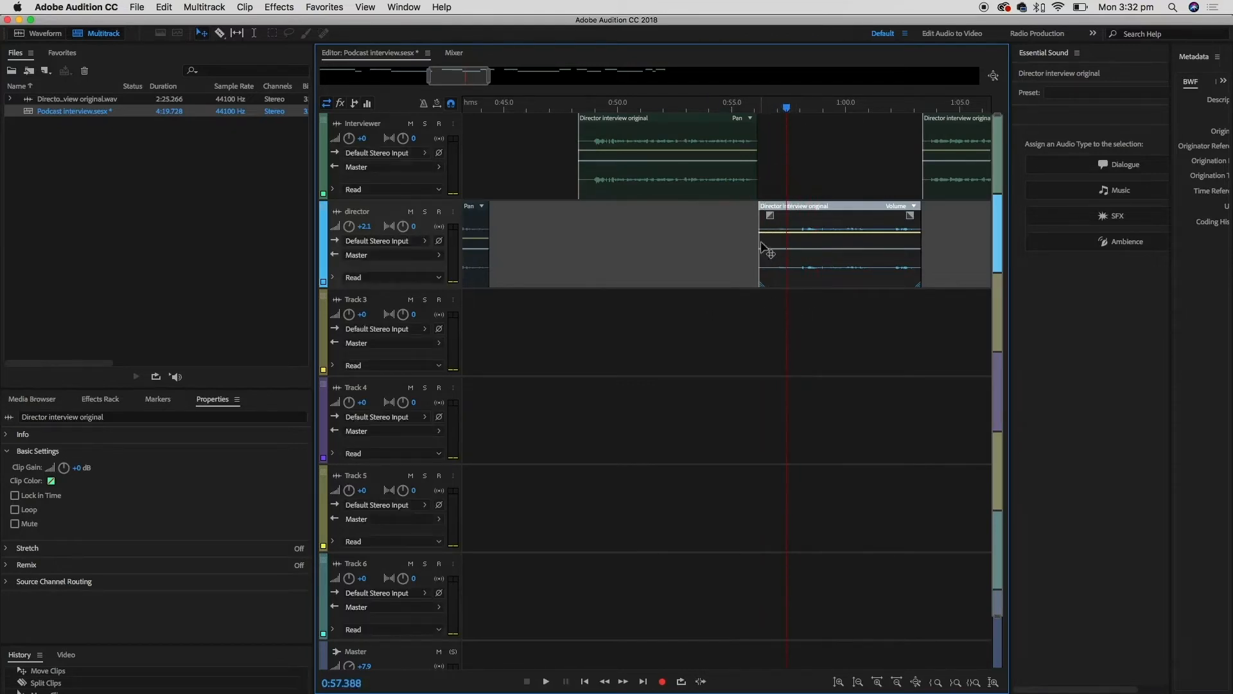
pyautogui.moveTo(759, 240); pyautogui.dragTo(817, 257)
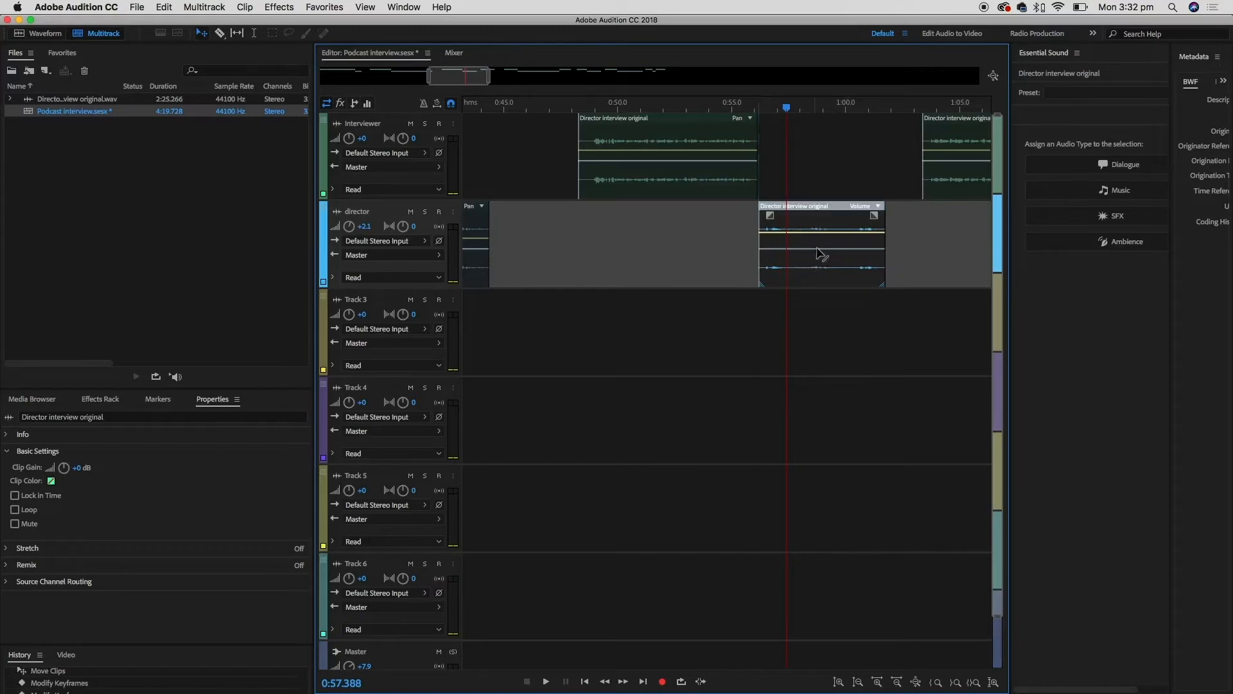
pyautogui.press('-')
pyautogui.moveTo(833, 195); pyautogui.dragTo(813, 193)
pyautogui.click(698, 101)
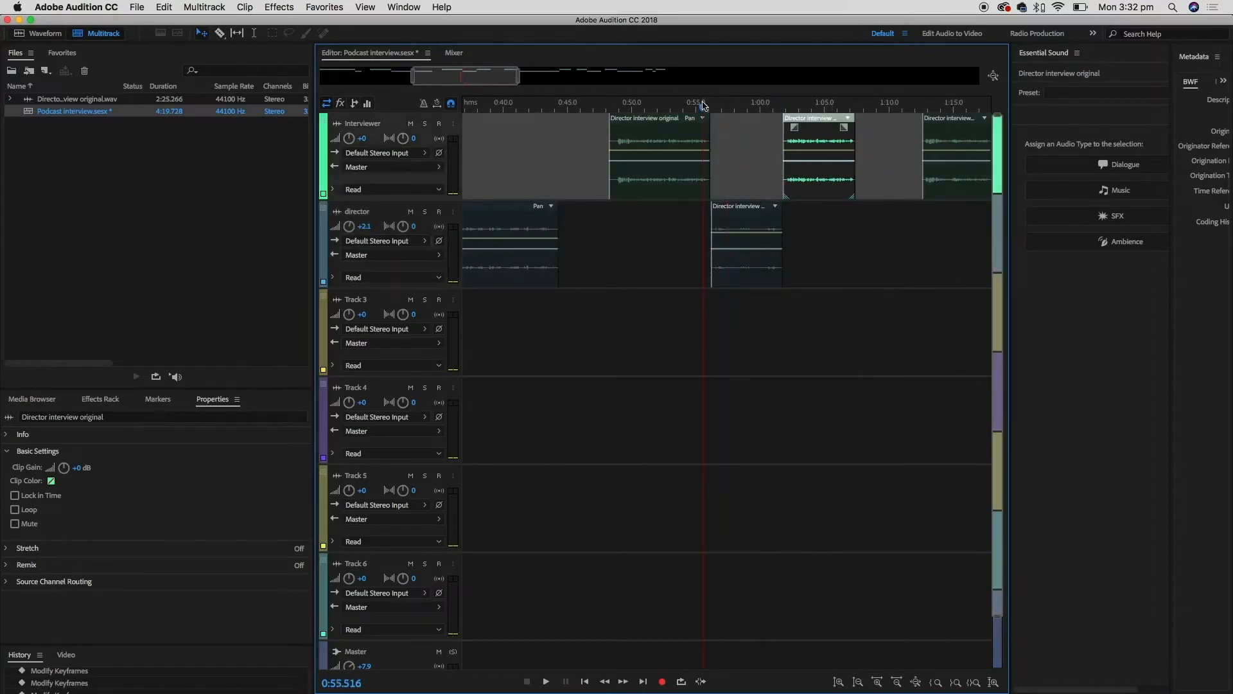
pyautogui.press('space')
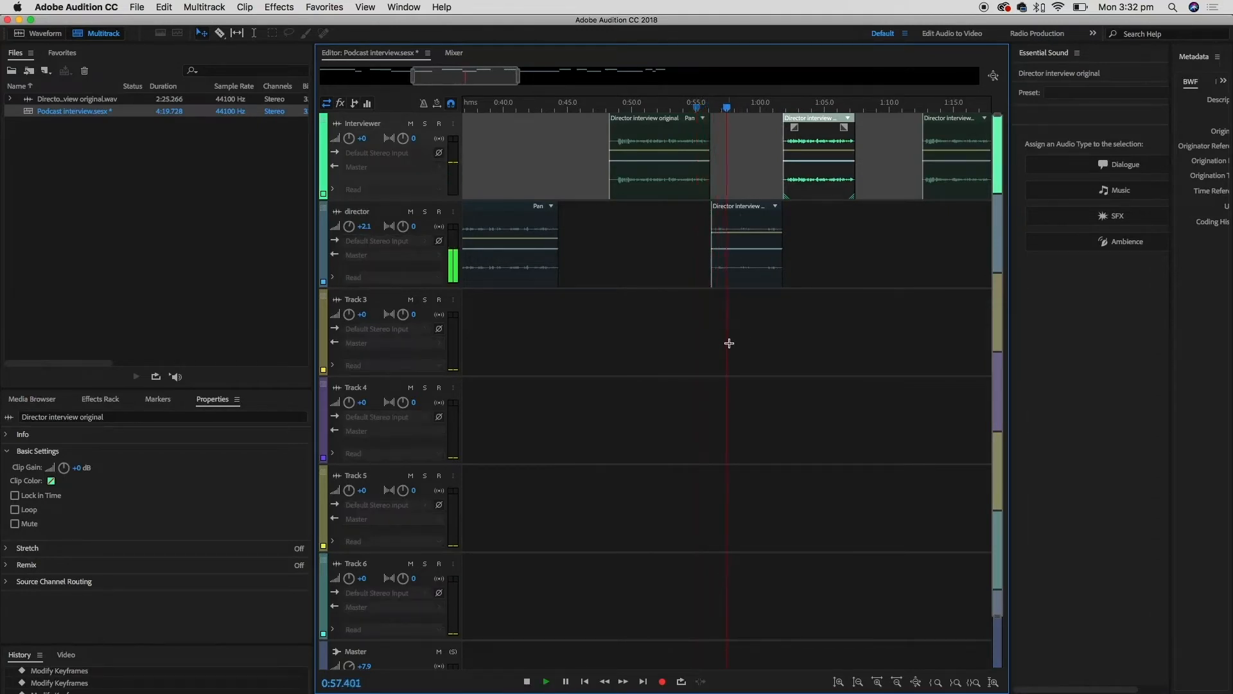
pyautogui.press('space')
# Trim slightly more off the director clip's start, keep it against the preceding interviewer clip, and pull the following interviewer clip up to its end
pyautogui.scroll(2, 732, 333)
pyautogui.scroll(4, 722, 240)
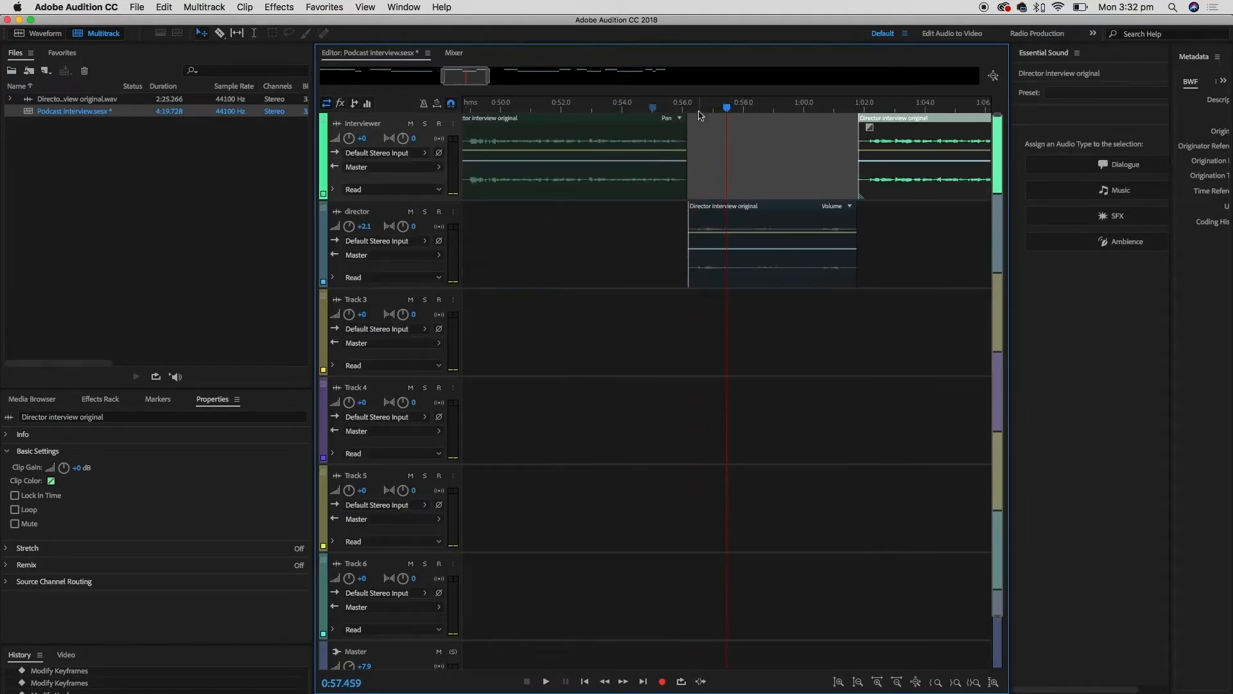
pyautogui.scroll(1, 653, 114)
pyautogui.click(581, 254)
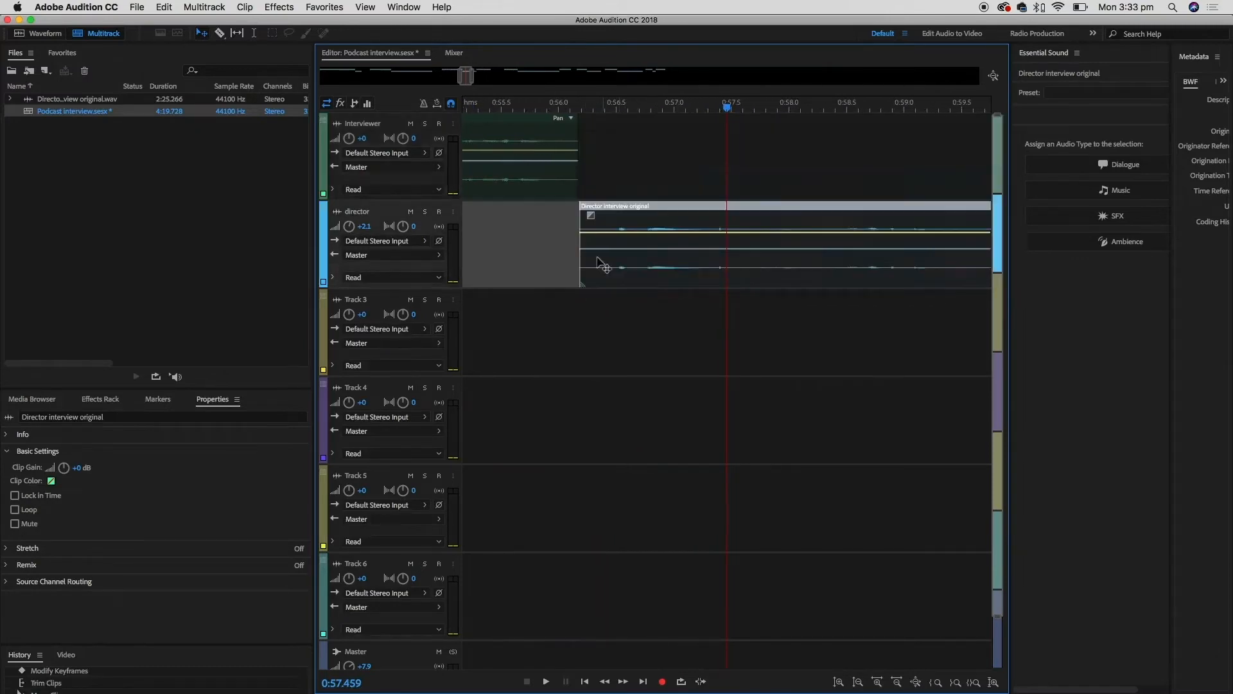
pyautogui.moveTo(584, 246); pyautogui.dragTo(612, 269)
pyautogui.scroll(-4, 807, 226)
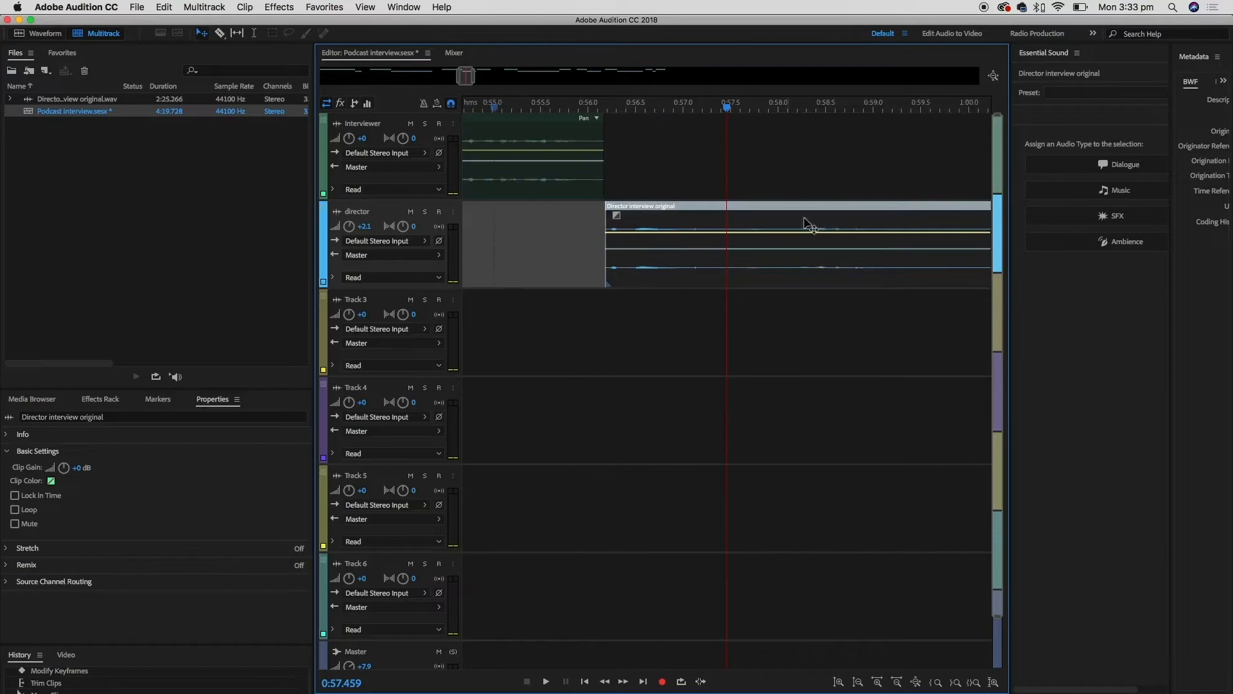
pyautogui.scroll(-2, 877, 247)
pyautogui.moveTo(906, 186); pyautogui.dragTo(896, 187)
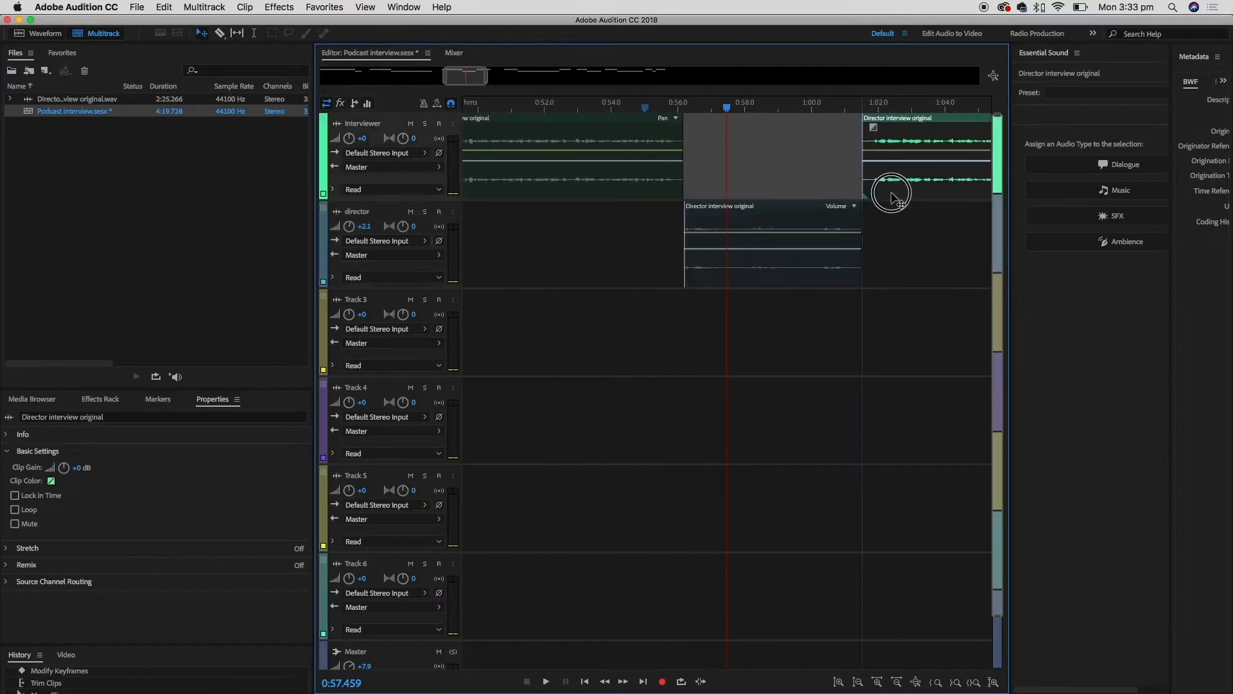
# Play across the cut into the director clip from about 0:54 and again from about 0:55 to check the edit
pyautogui.click(626, 105)
pyautogui.press('space')
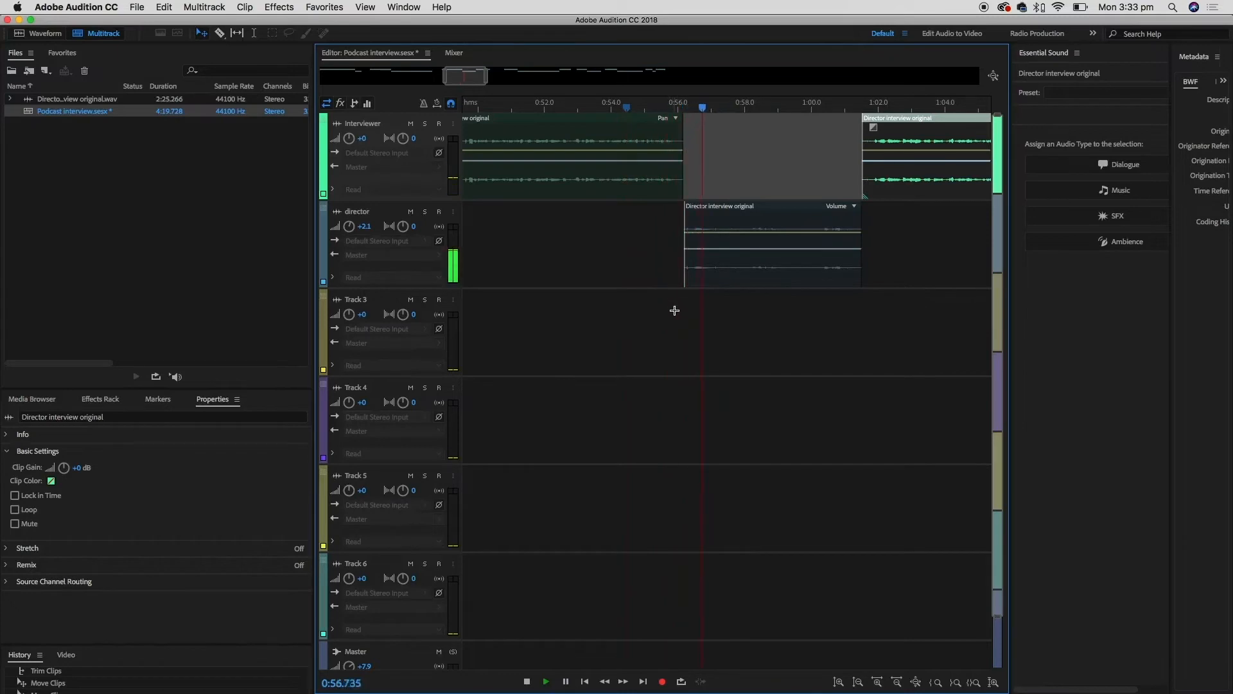
pyautogui.press('space')
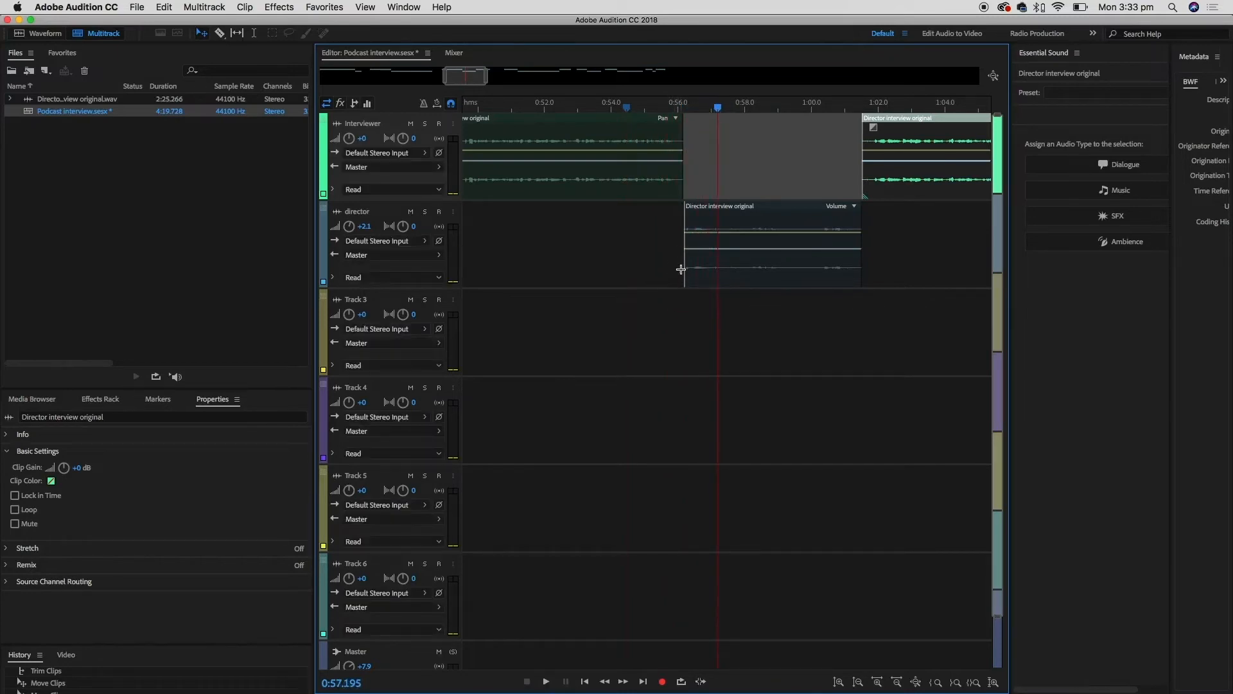
pyautogui.scroll(2, 700, 105)
pyautogui.moveTo(668, 105); pyautogui.dragTo(651, 106)
pyautogui.click(720, 114)
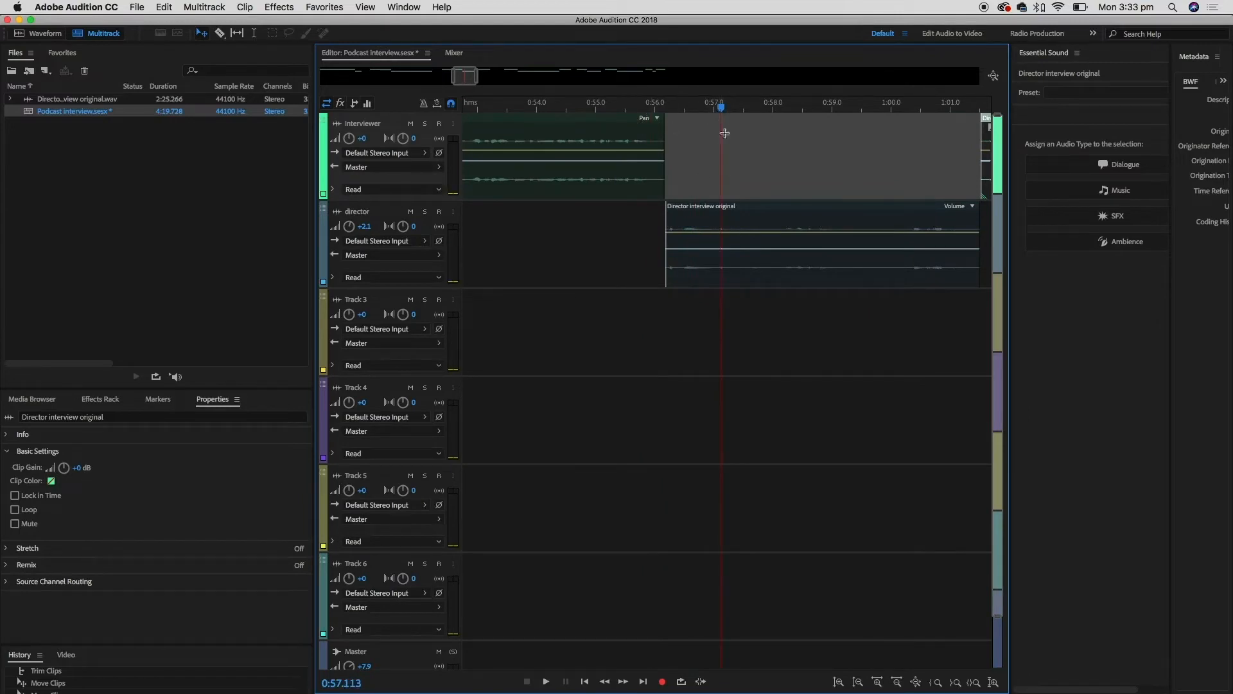
pyautogui.moveTo(721, 113); pyautogui.dragTo(708, 107)
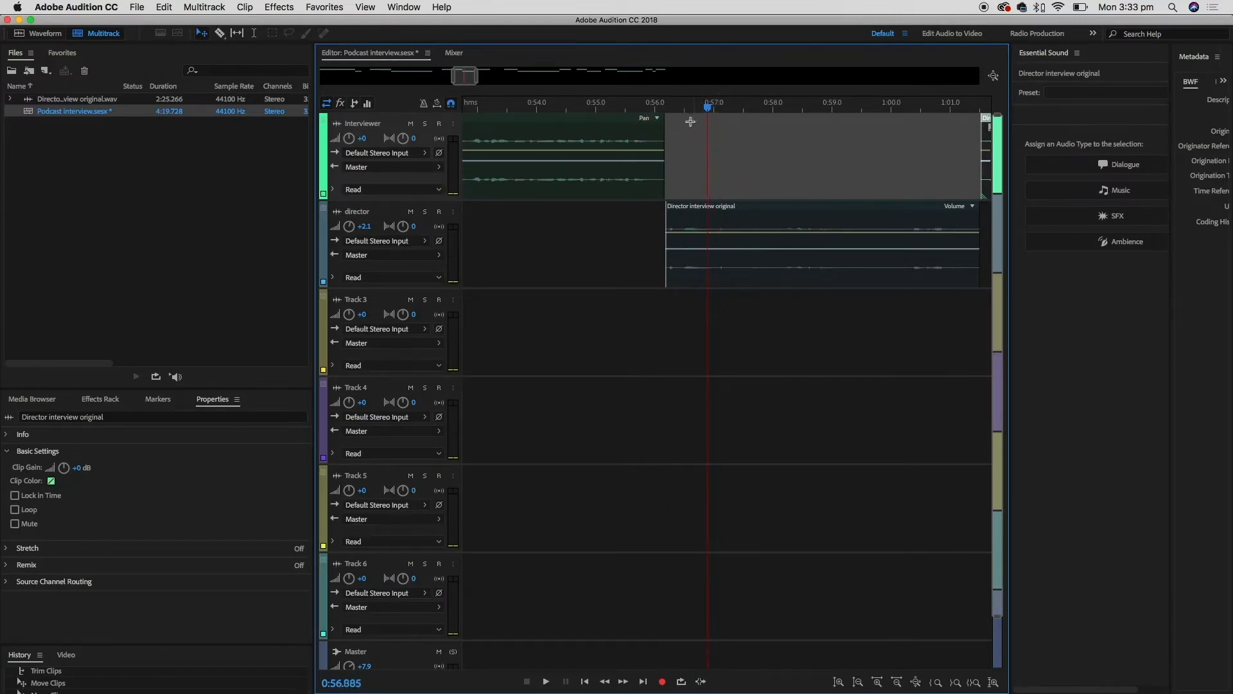
pyautogui.click(612, 110)
pyautogui.press('space')
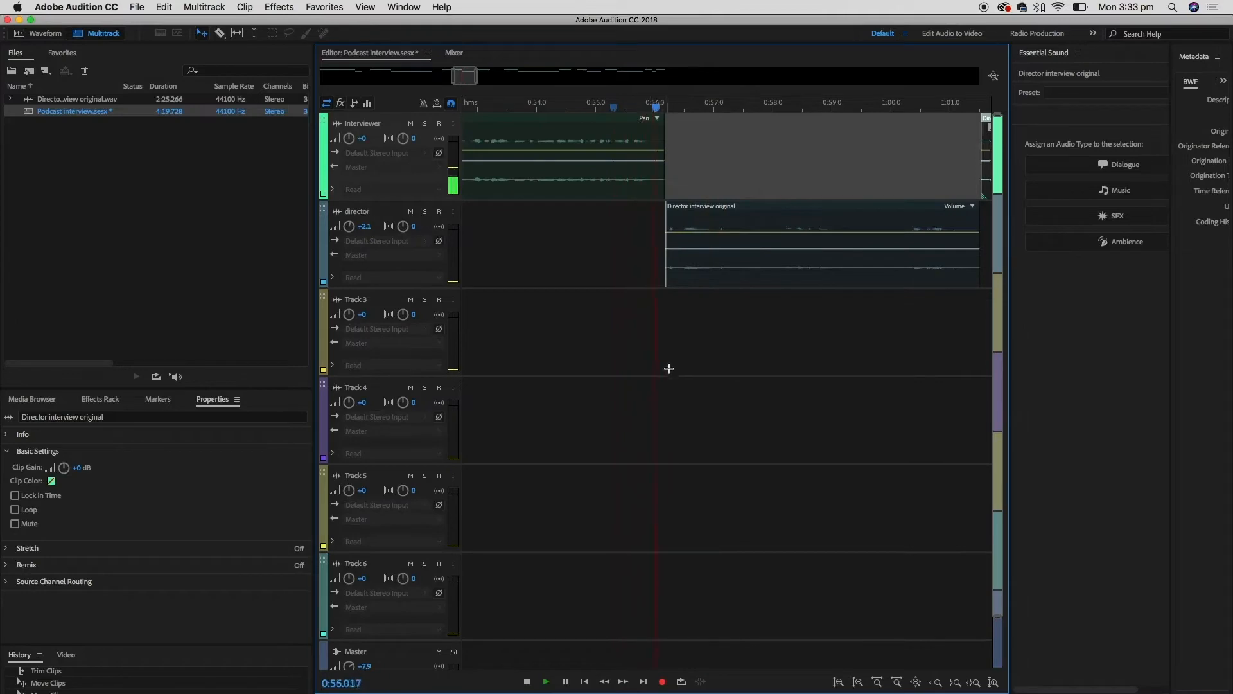
pyautogui.press('space')
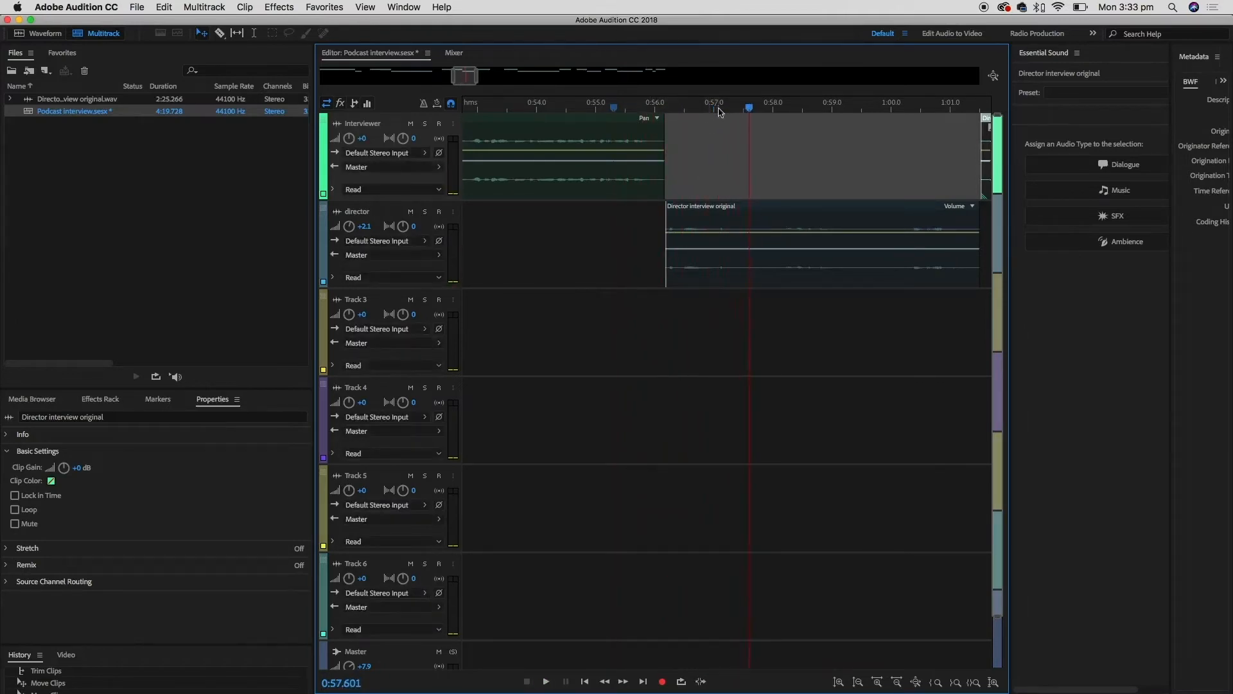
# Place the playhead at 0:57.000 and select the director clip at that point on its volume envelope
pyautogui.click(717, 141)
pyautogui.scroll(4, 713, 132)
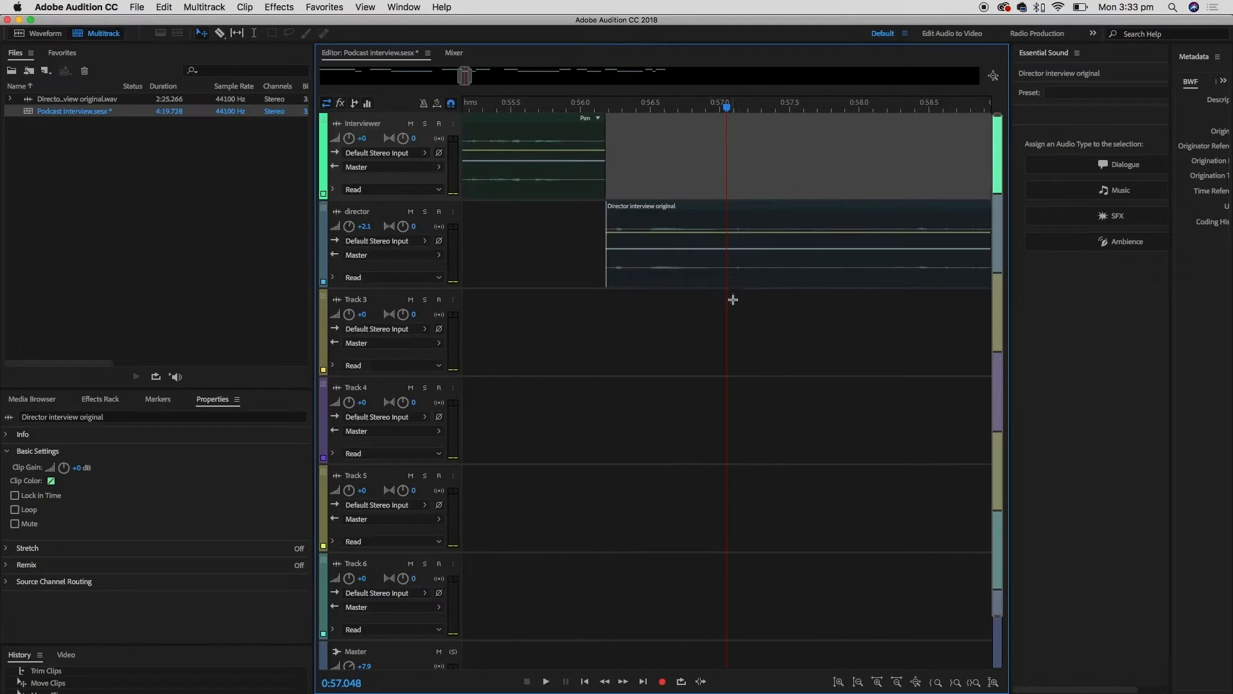
pyautogui.click(722, 105)
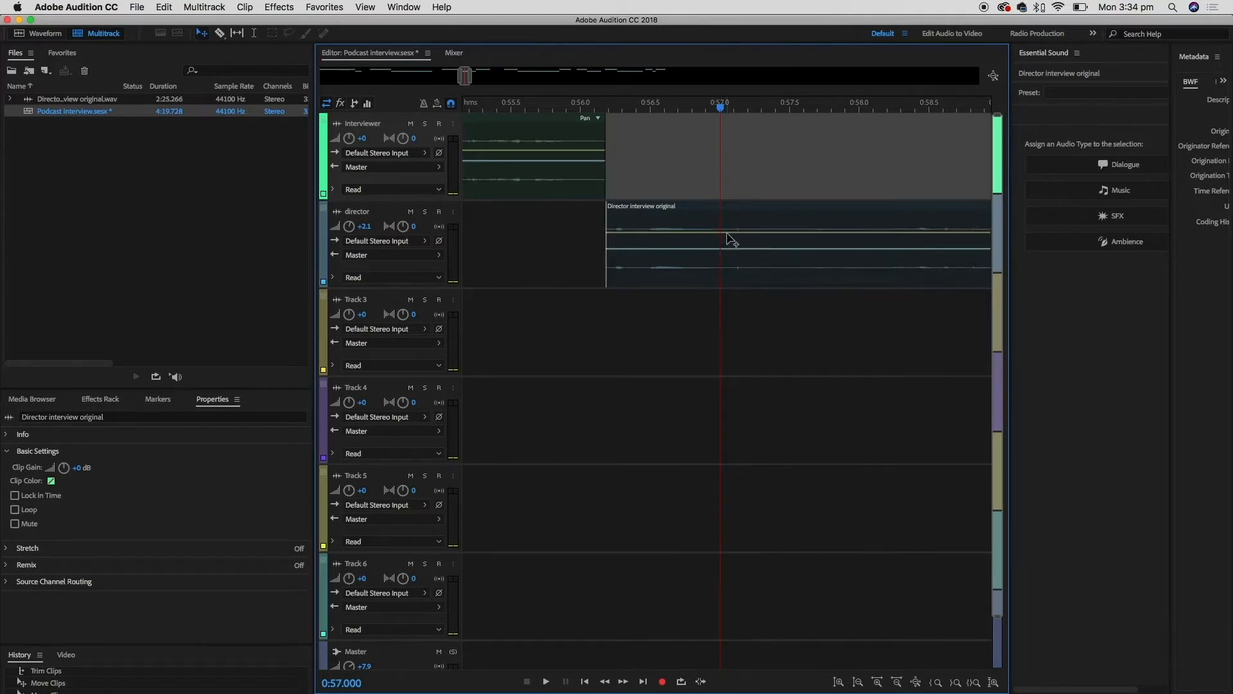
pyautogui.click(725, 233)
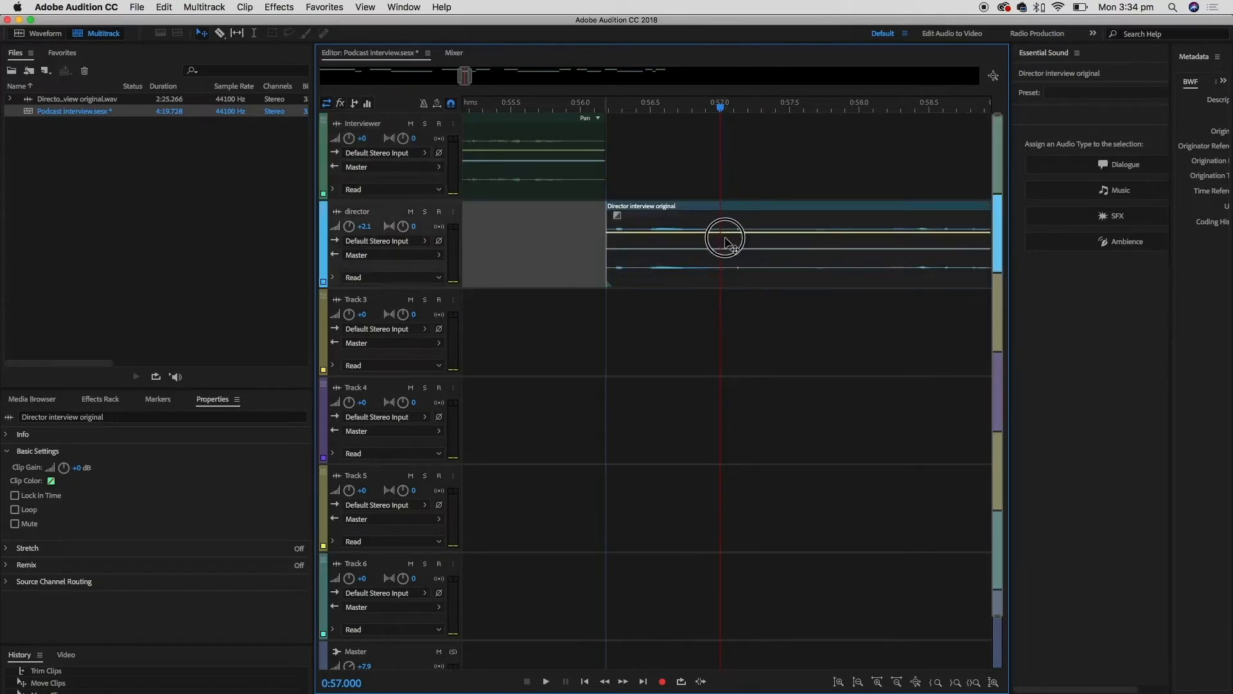
pyautogui.moveTo(726, 234)
pyautogui.mouseDown()
pyautogui.moveTo(727, 247)
pyautogui.moveTo(727, 234)
pyautogui.mouseUp()
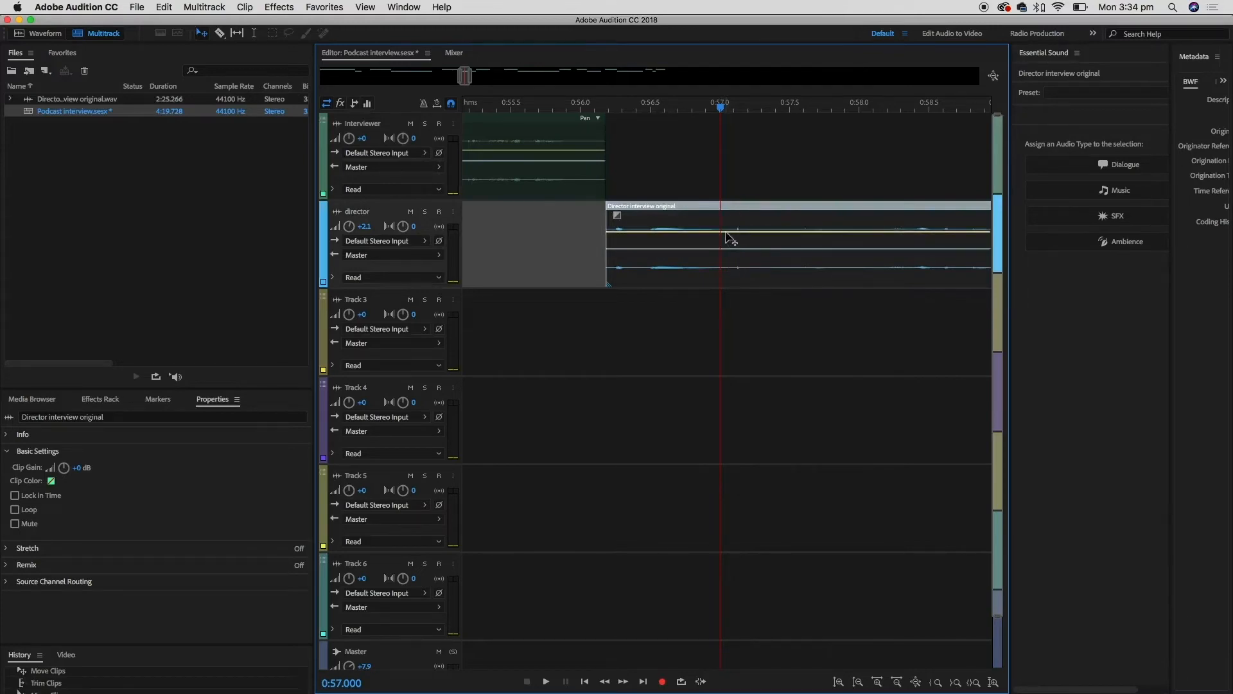
# Add four volume keyframes between about 0:57.0 and 0:57.4 on the director clip and pull the middle two down to silence
pyautogui.click(725, 232)
pyautogui.click(764, 231)
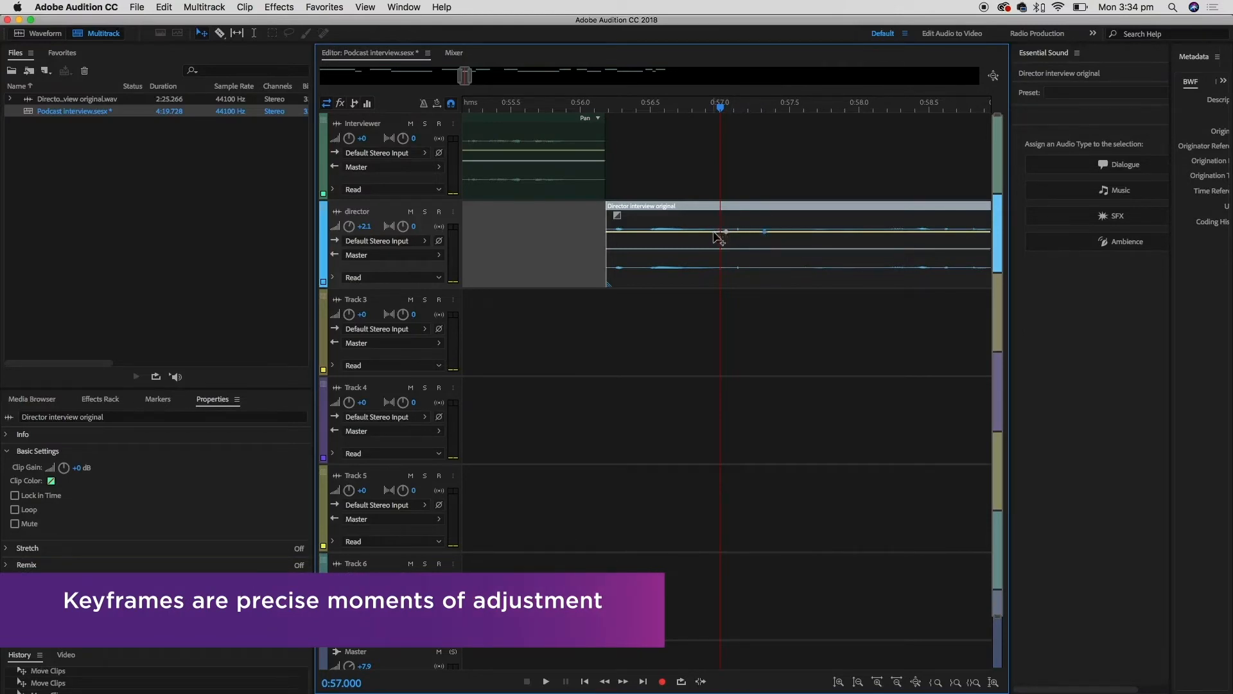
pyautogui.click(776, 231)
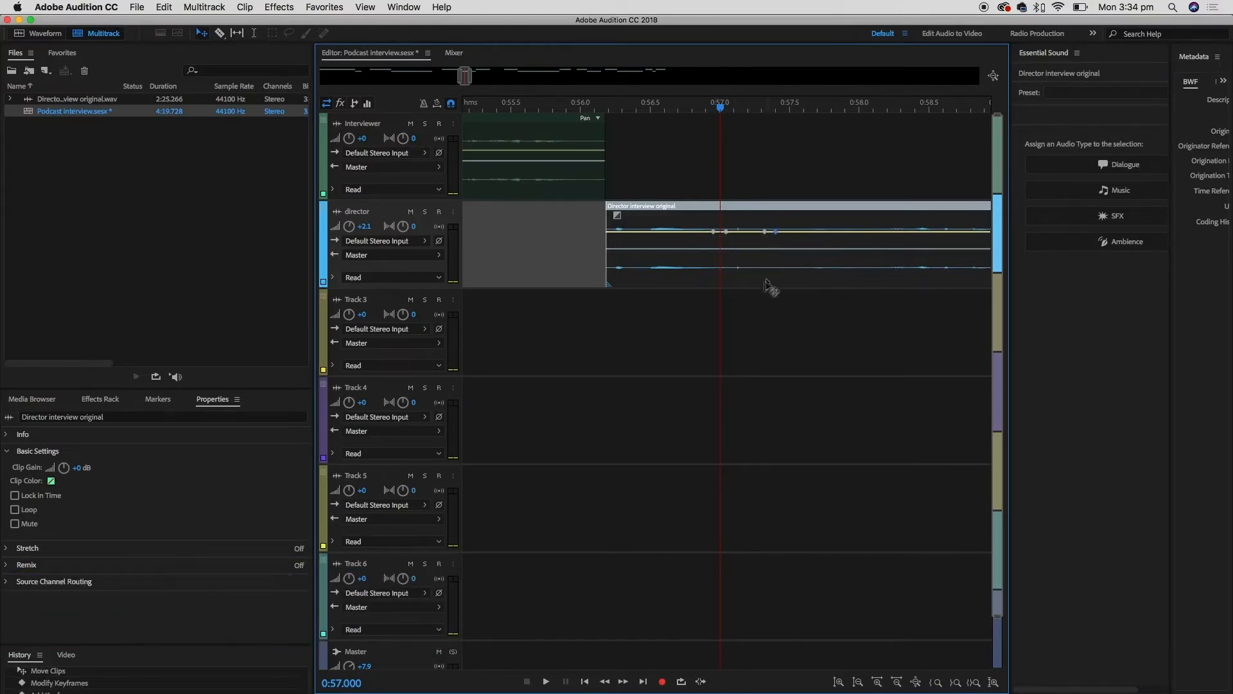
pyautogui.moveTo(727, 234); pyautogui.dragTo(732, 285)
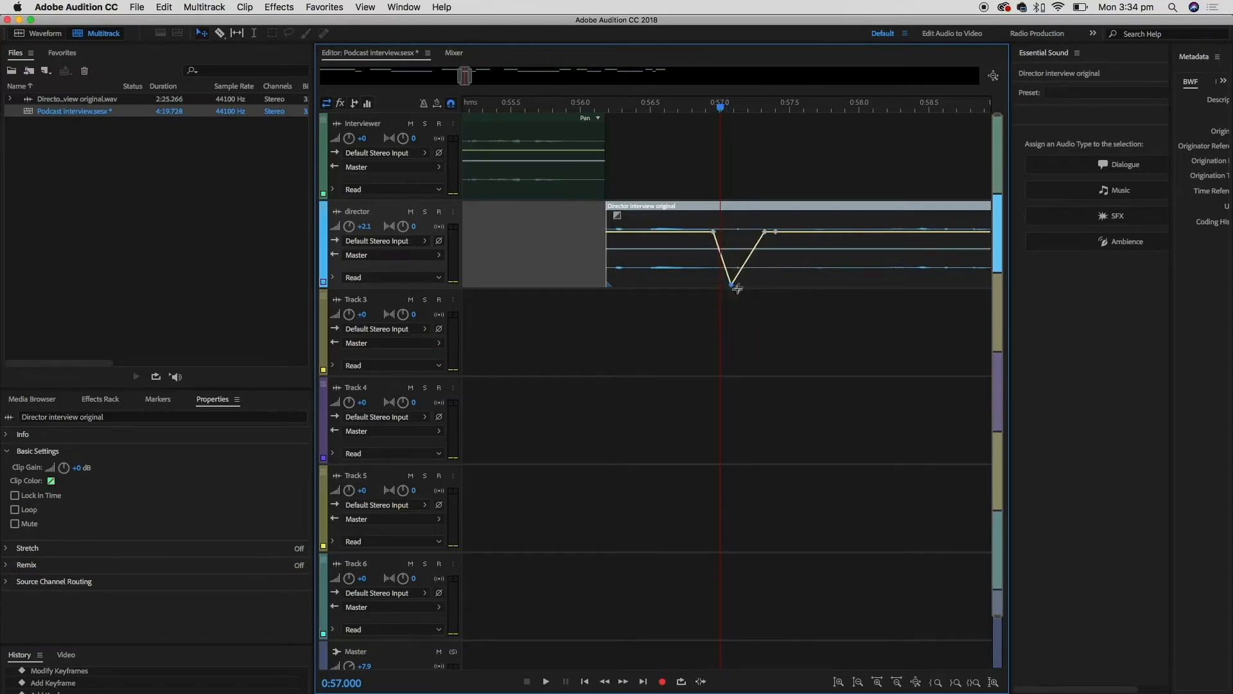
pyautogui.moveTo(765, 231); pyautogui.dragTo(763, 287)
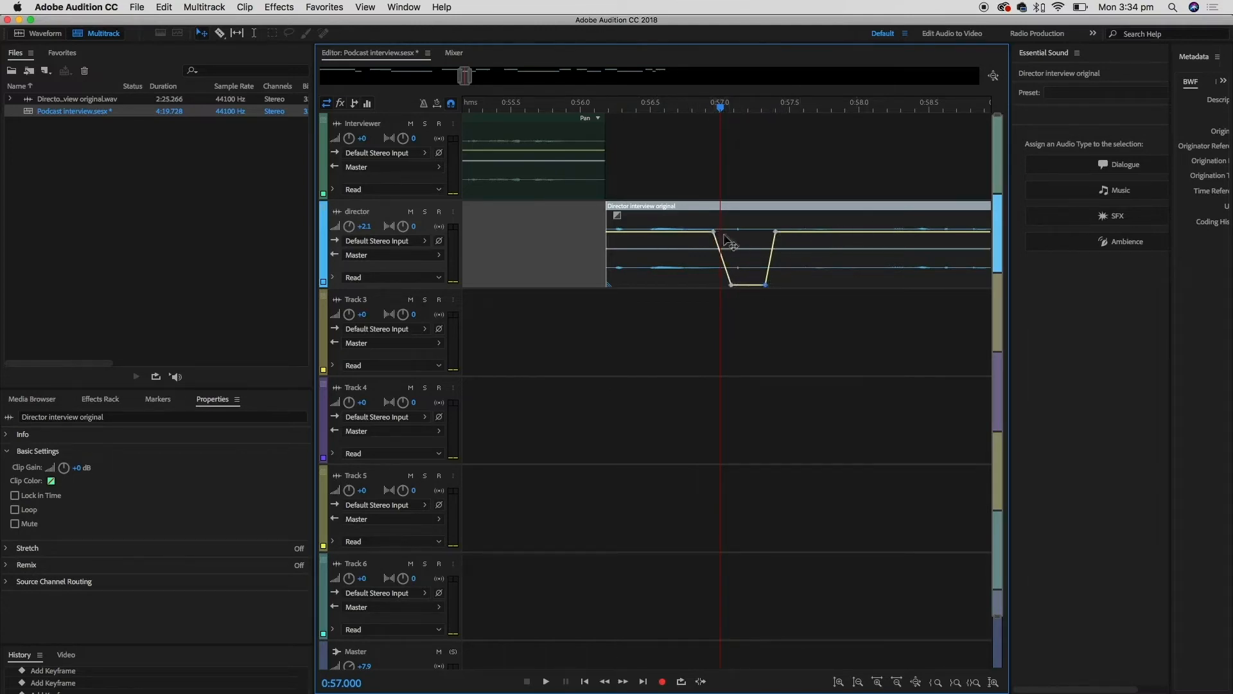
pyautogui.moveTo(714, 232); pyautogui.dragTo(702, 255)
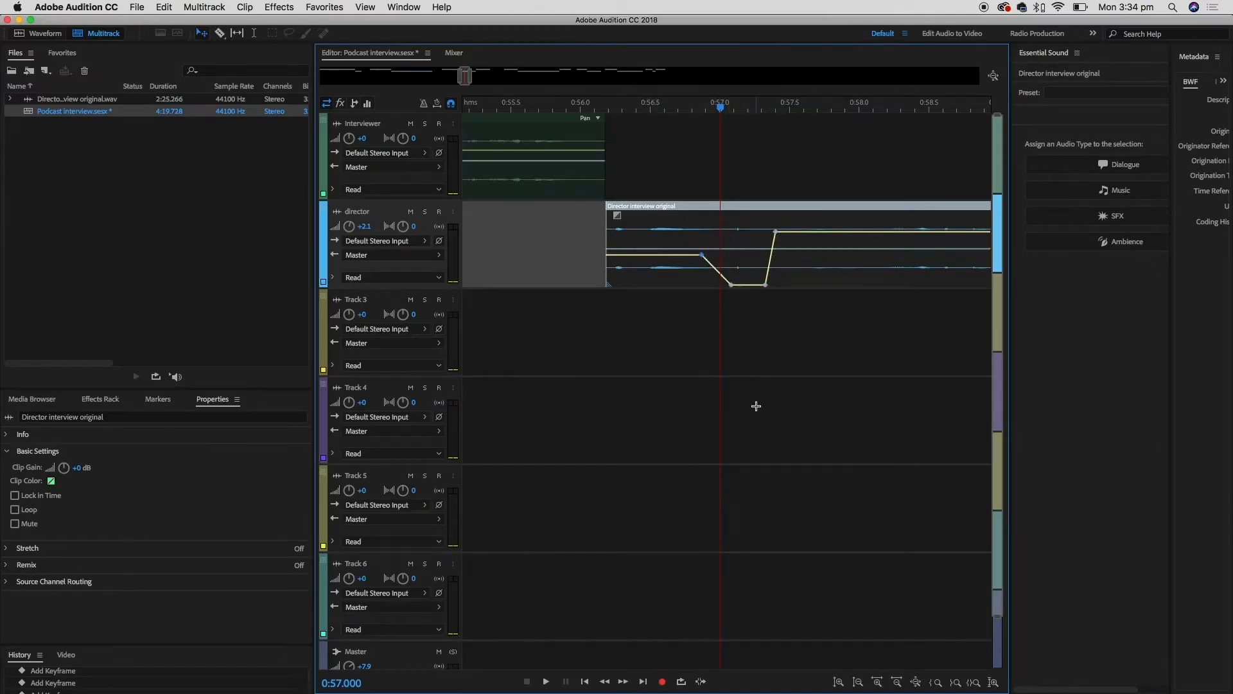
pyautogui.press('super+z')
# Play back the director clip from about 0:56.1 through the silenced section
pyautogui.click(593, 108)
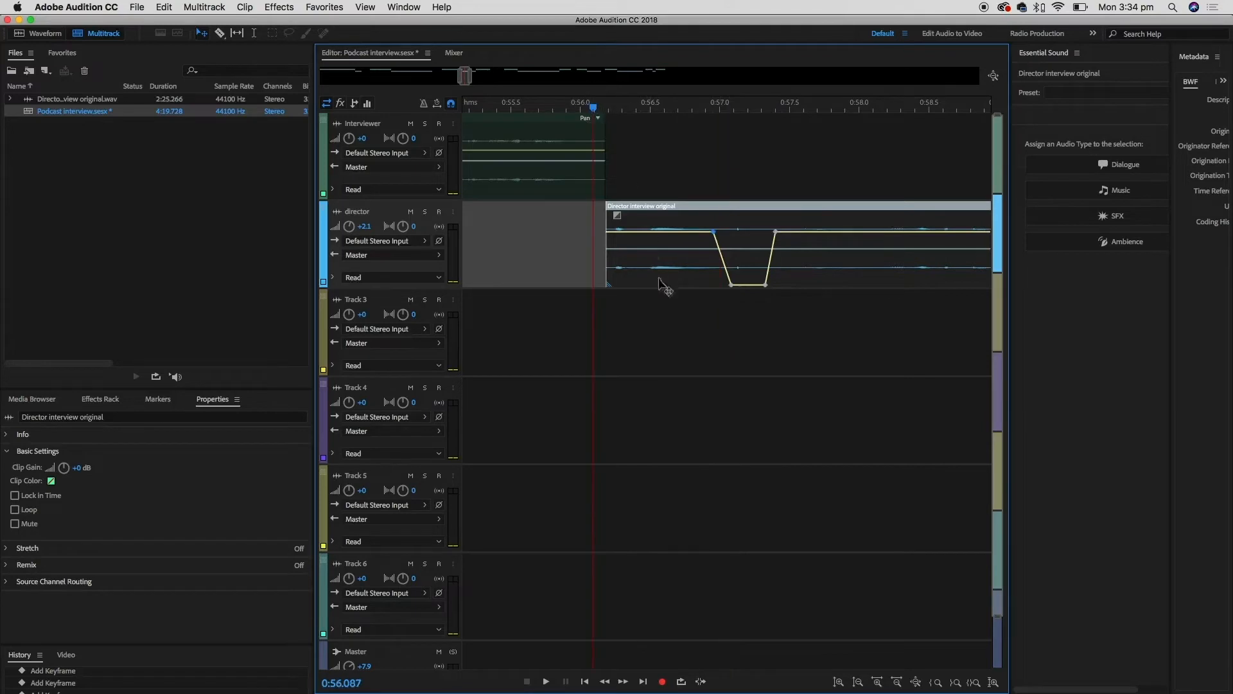
pyautogui.press('space')
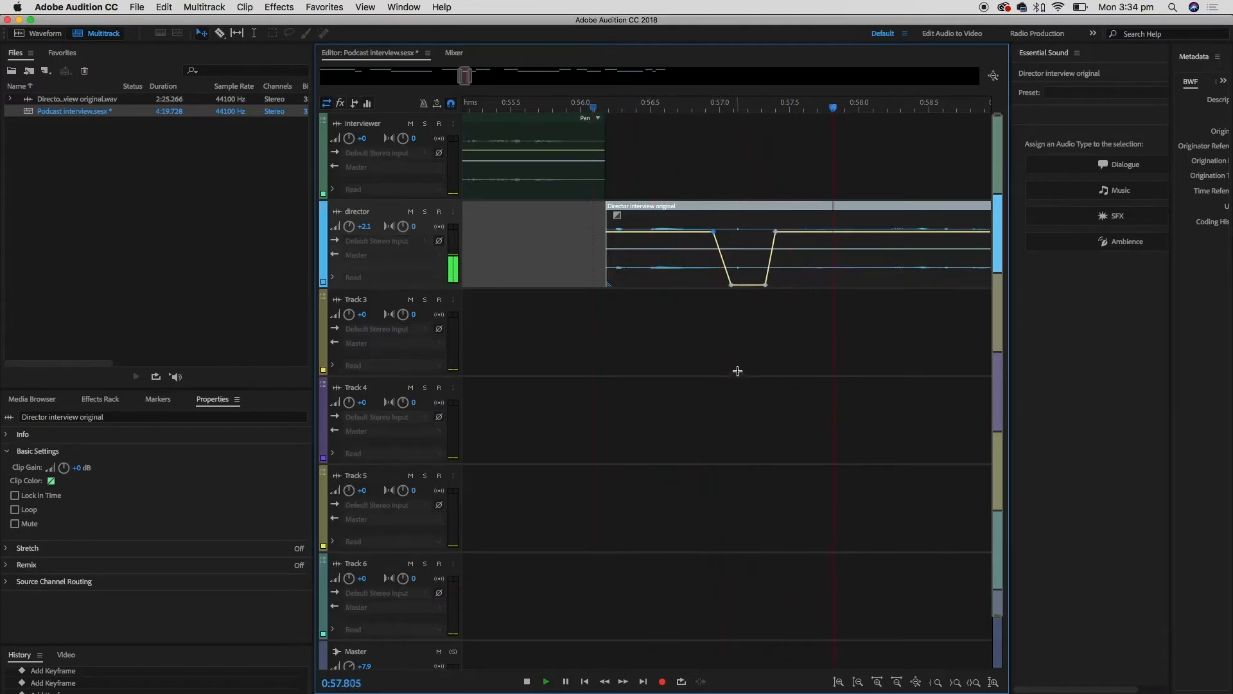
pyautogui.press('space')
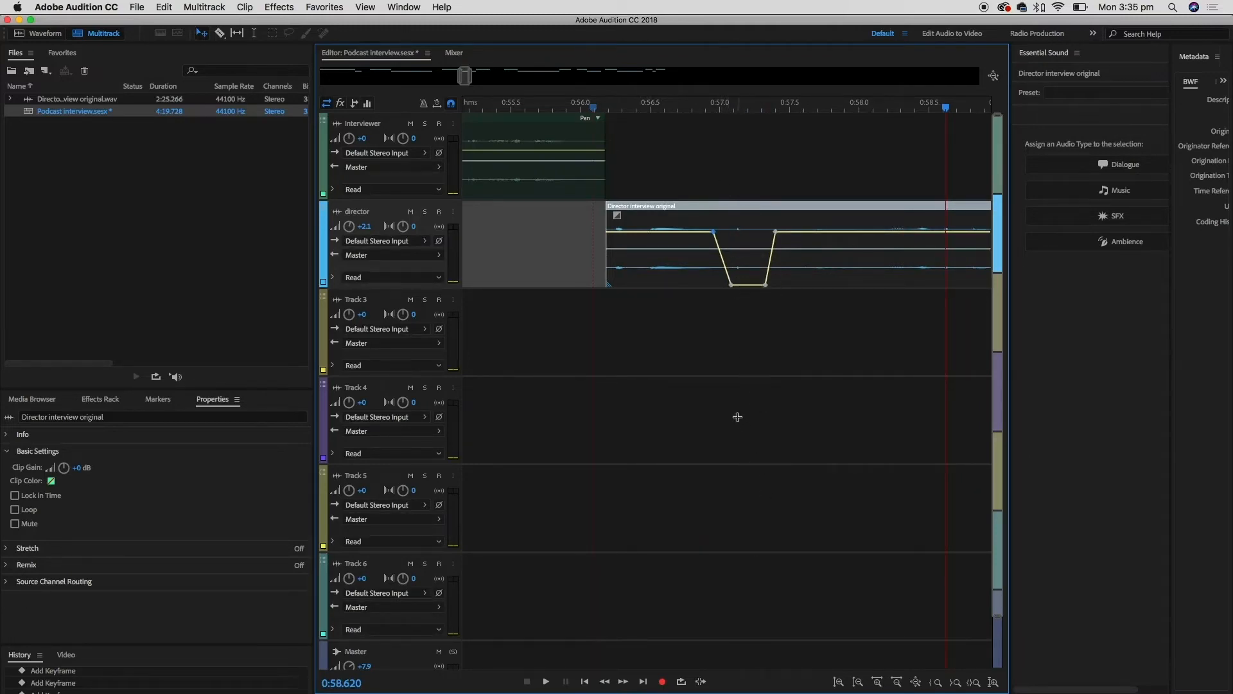
# Raise the director track's volume to +2.6 dB
pyautogui.press('-')
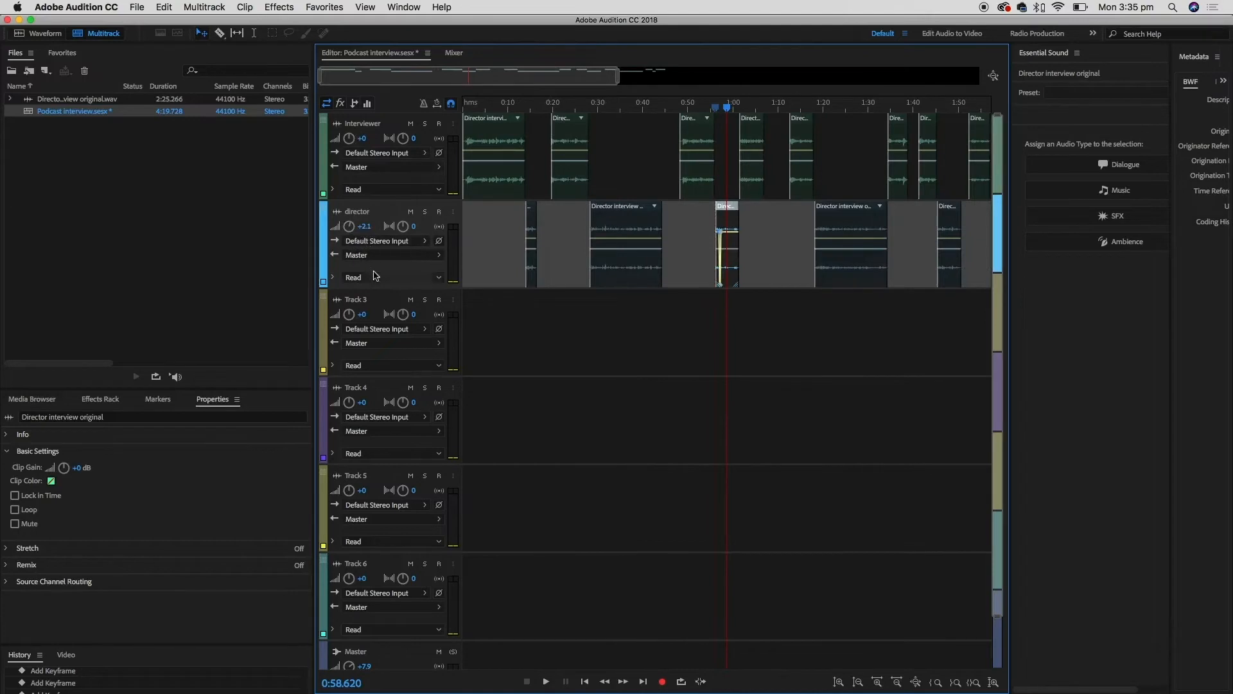
pyautogui.moveTo(365, 229); pyautogui.dragTo(403, 235)
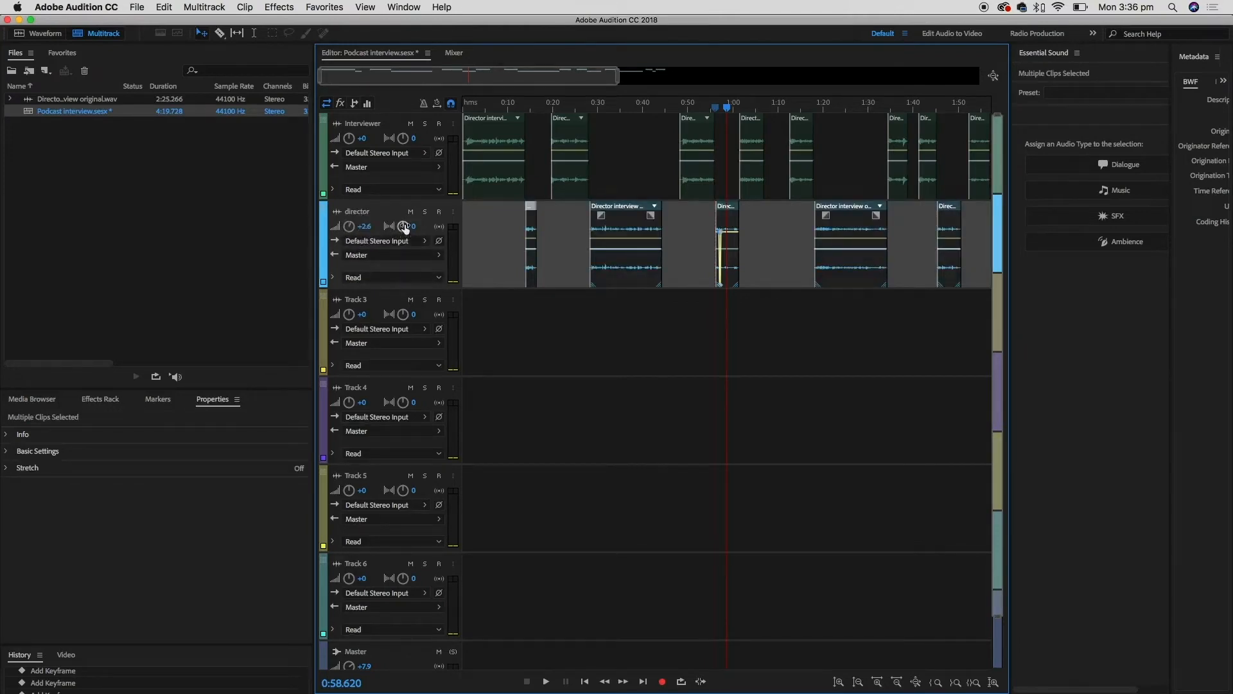
# Set the director track's stereo balance to R46.5 and audition it from about 0:30
pyautogui.click(724, 106)
pyautogui.click(600, 107)
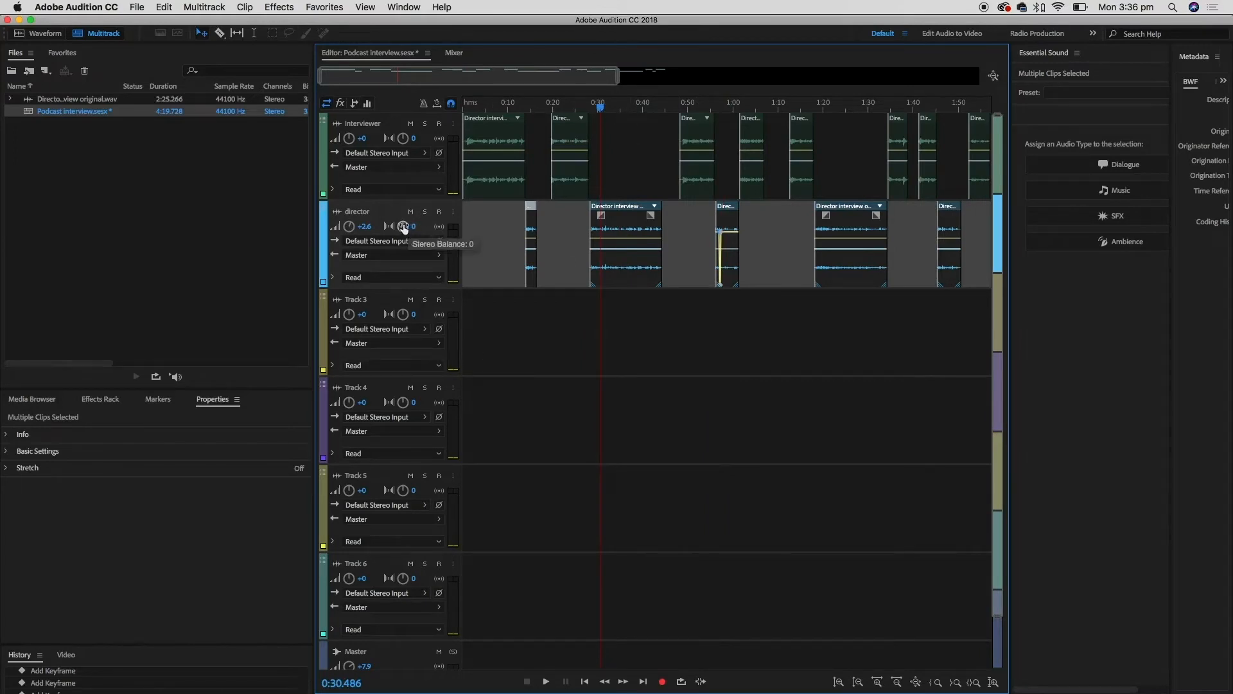
pyautogui.moveTo(405, 229); pyautogui.dragTo(540, 244)
pyautogui.press('space')
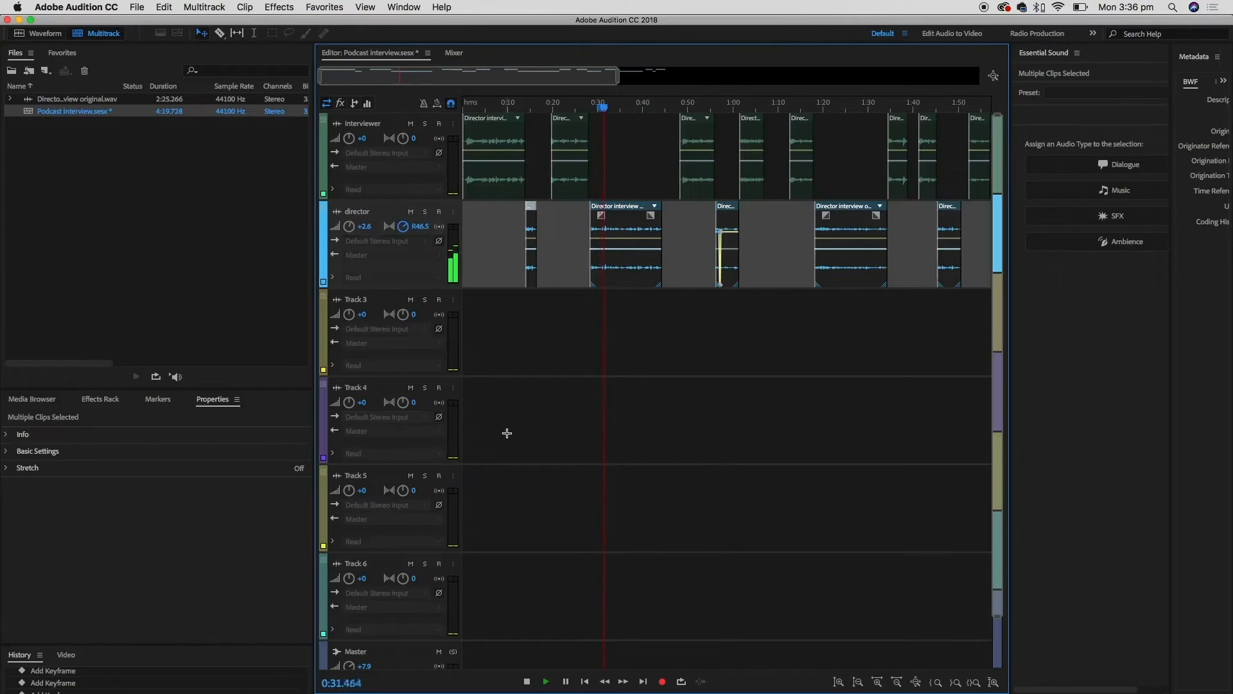
pyautogui.press('space')
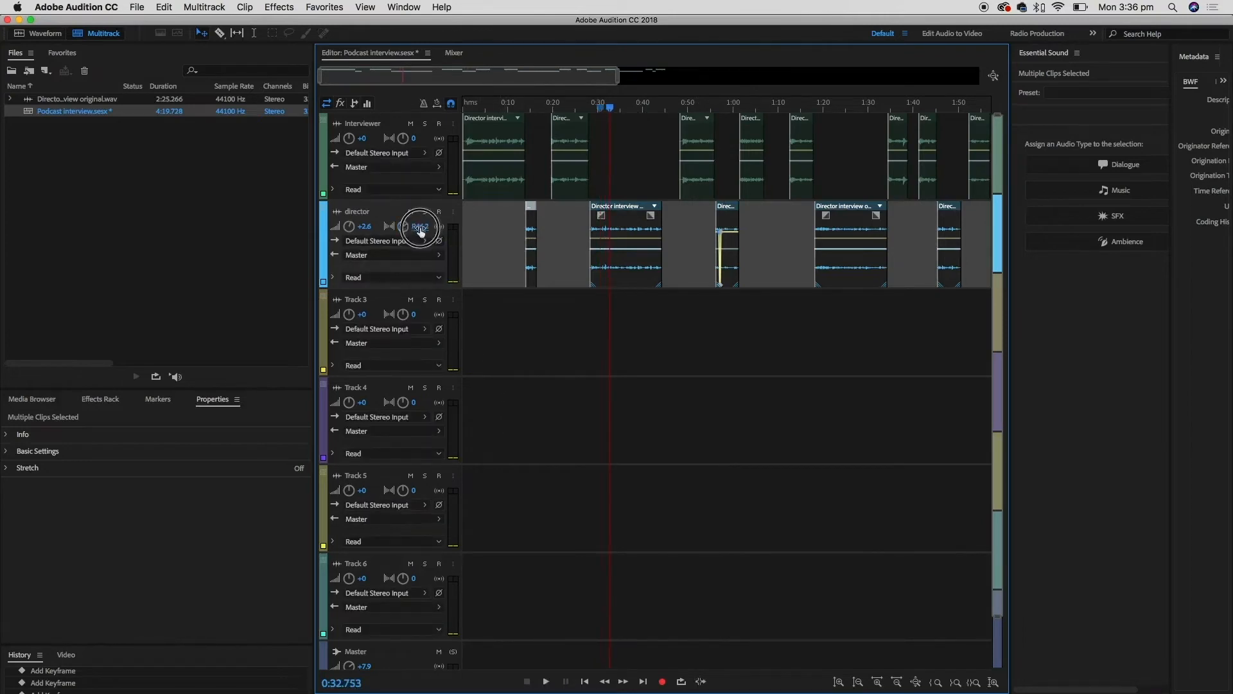
# Set the director track's stereo balance to L55.5 and audition the result
pyautogui.click(353, 243)
pyautogui.press('space')
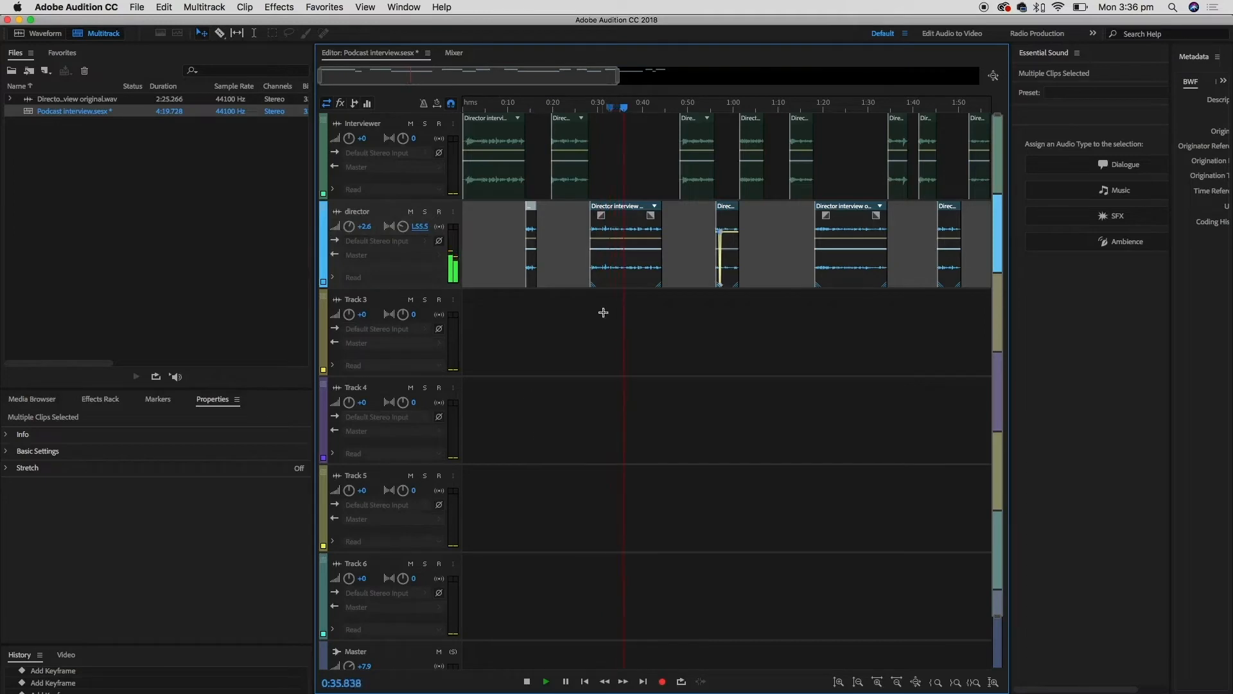
pyautogui.press('space')
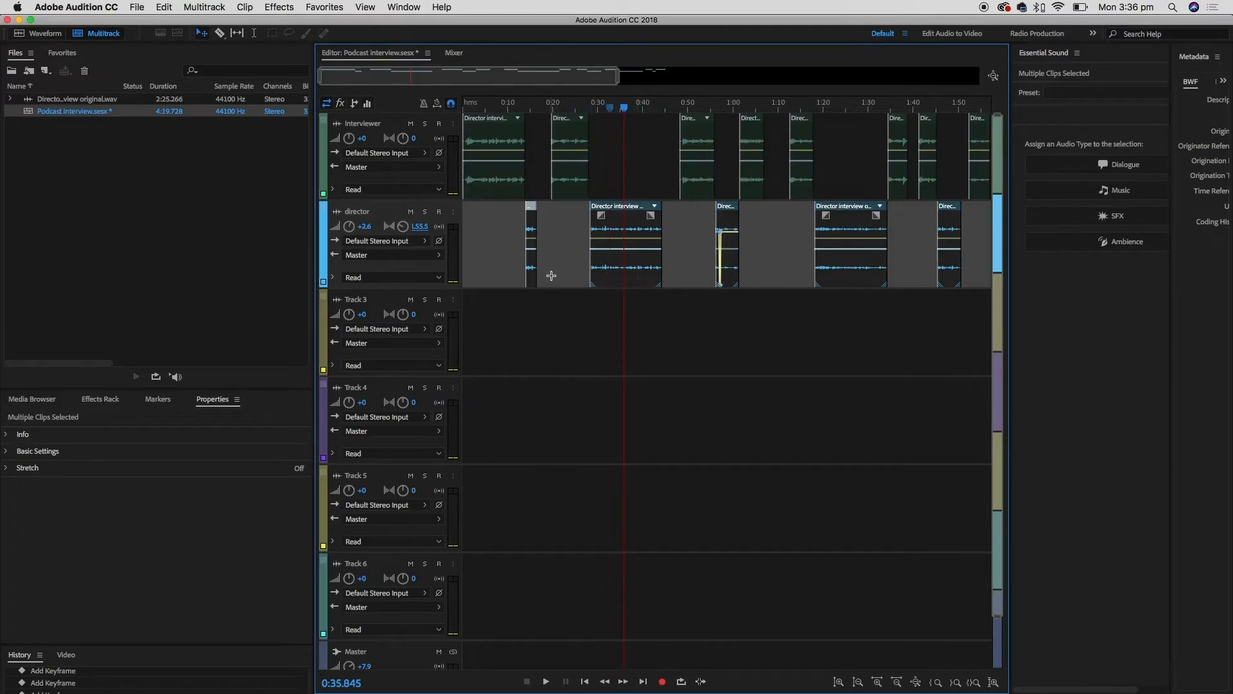
# Save the Podcast interview session
pyautogui.click(650, 257)
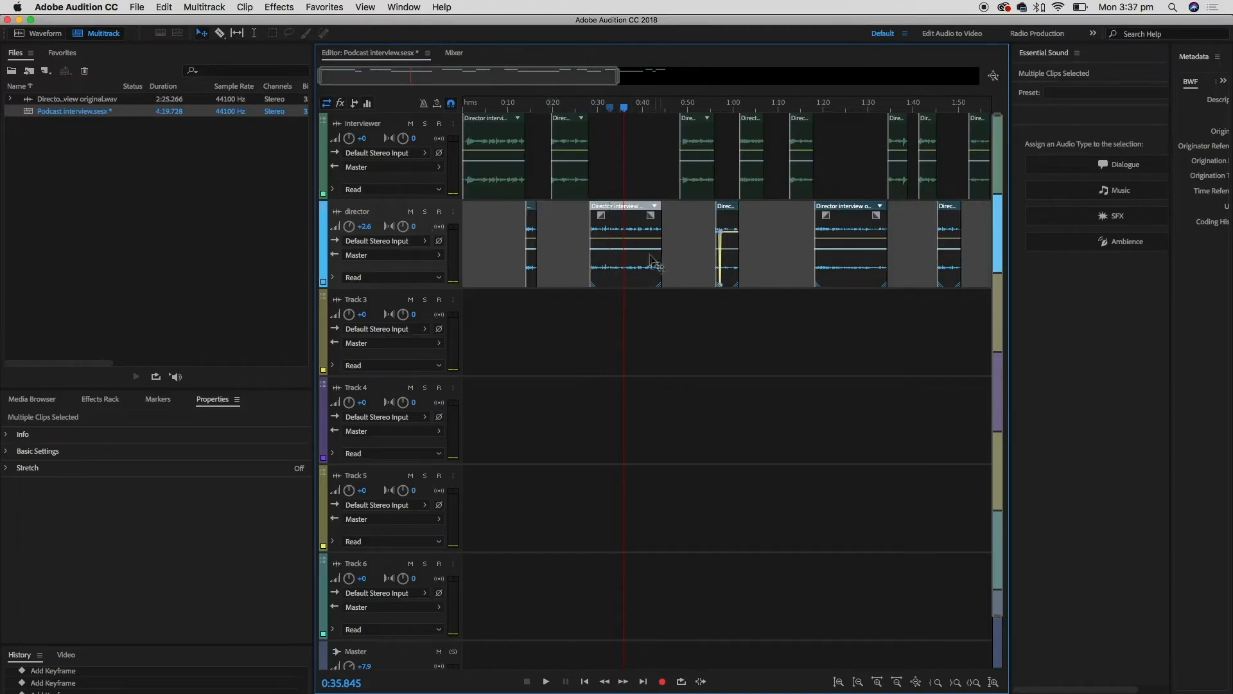
pyautogui.click(136, 5)
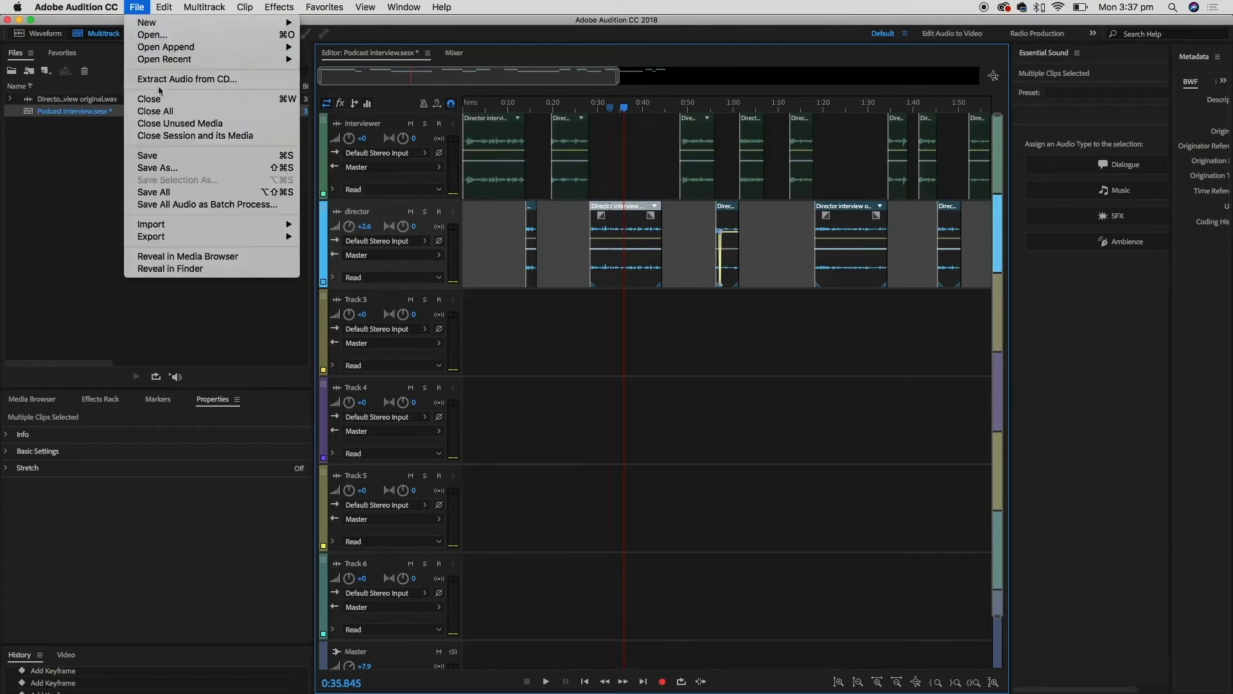
pyautogui.click(171, 157)
# Listen to the interviewer clips starting at about 1:41 and 1:52
pyautogui.scroll(-3, 819, 198)
pyautogui.scroll(5, 740, 106)
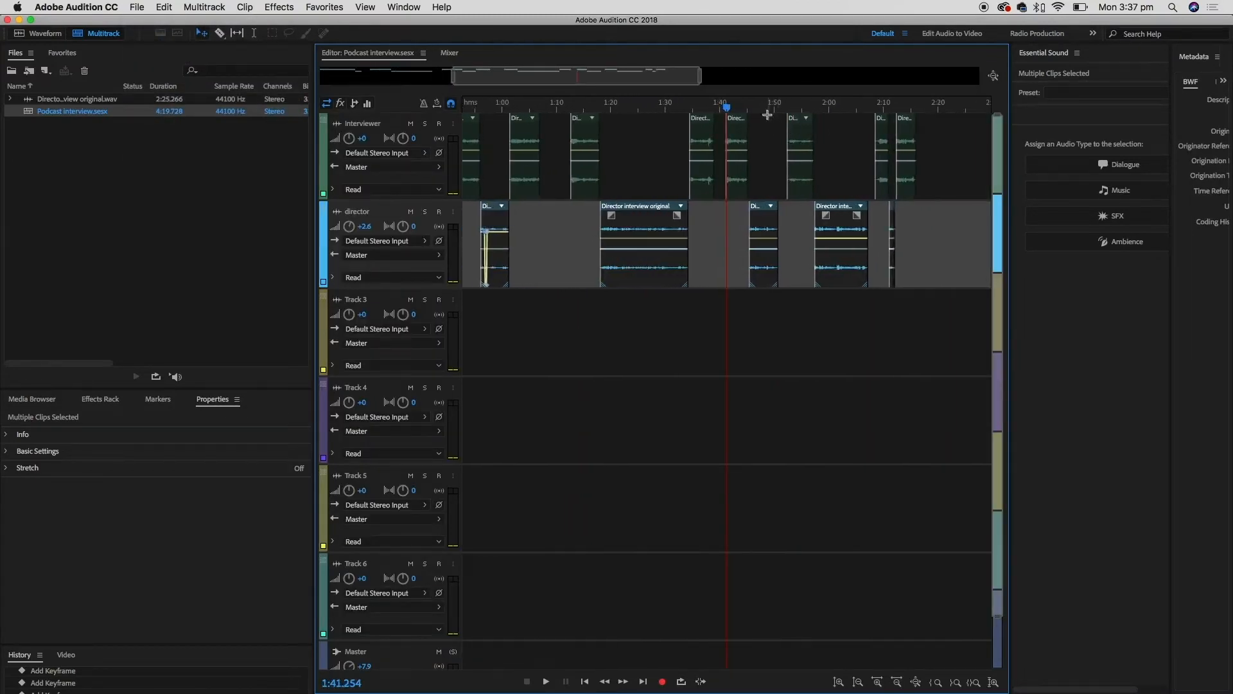
pyautogui.scroll(1, 741, 122)
pyautogui.press('space')
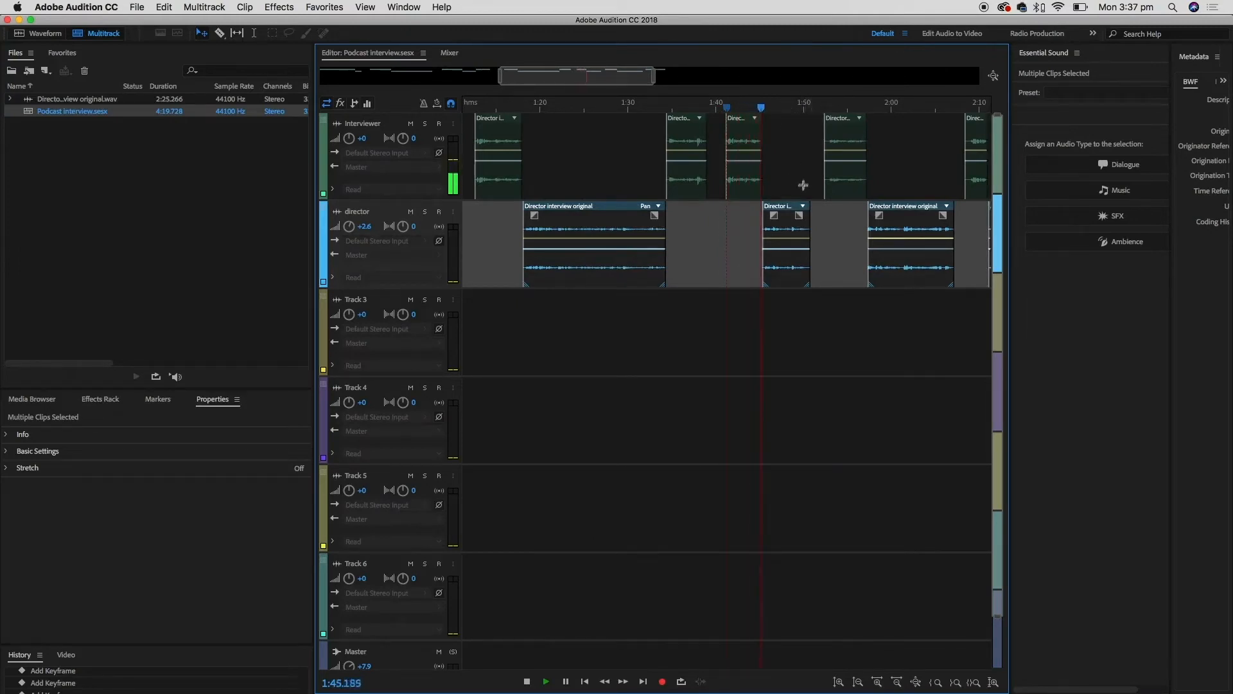
pyautogui.press('space')
pyautogui.click(826, 106)
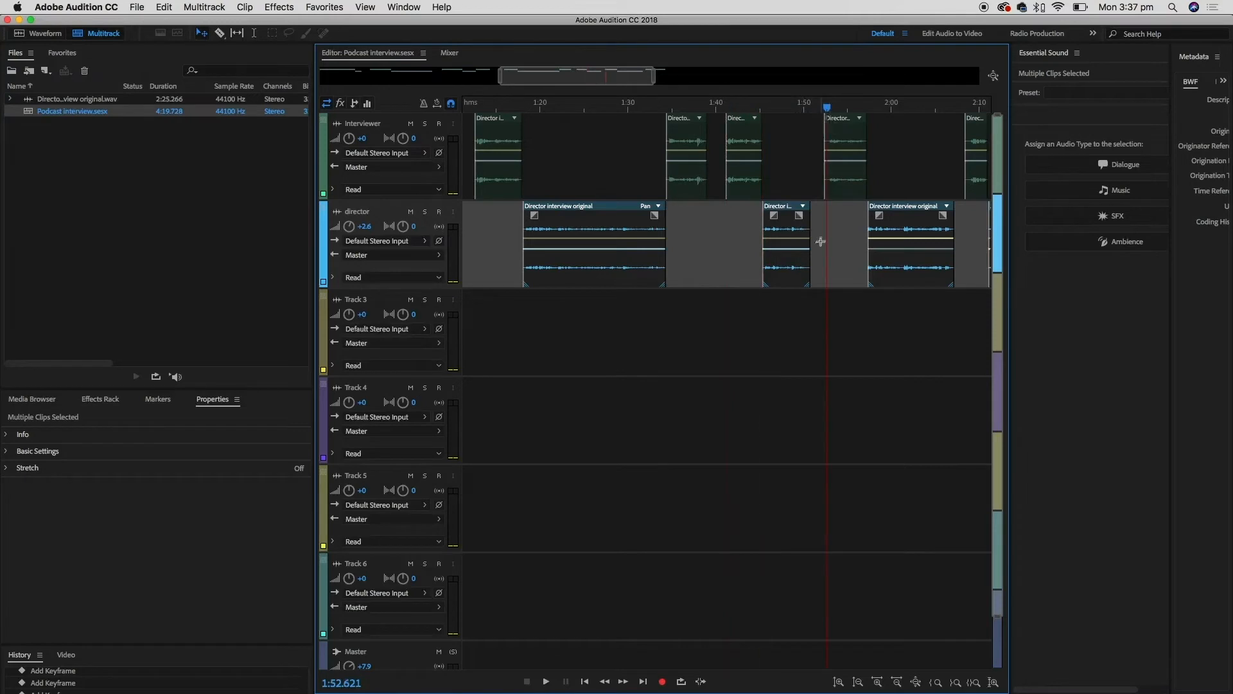
pyautogui.press('space')
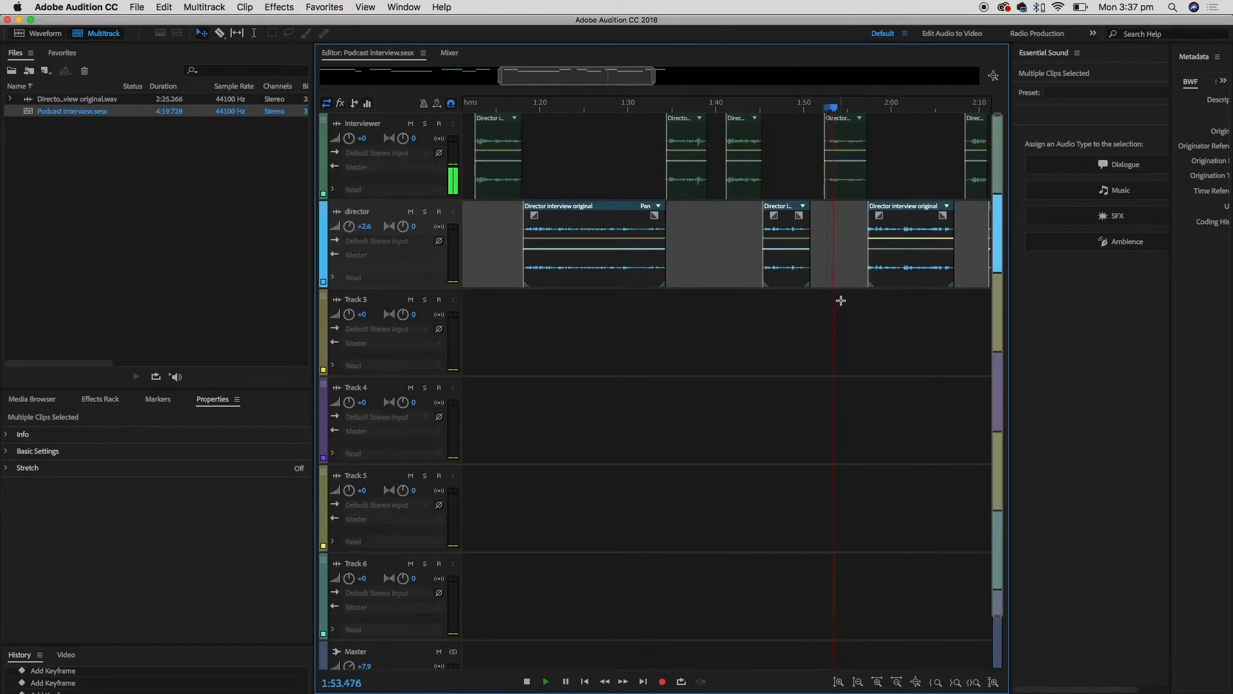
pyautogui.press('space')
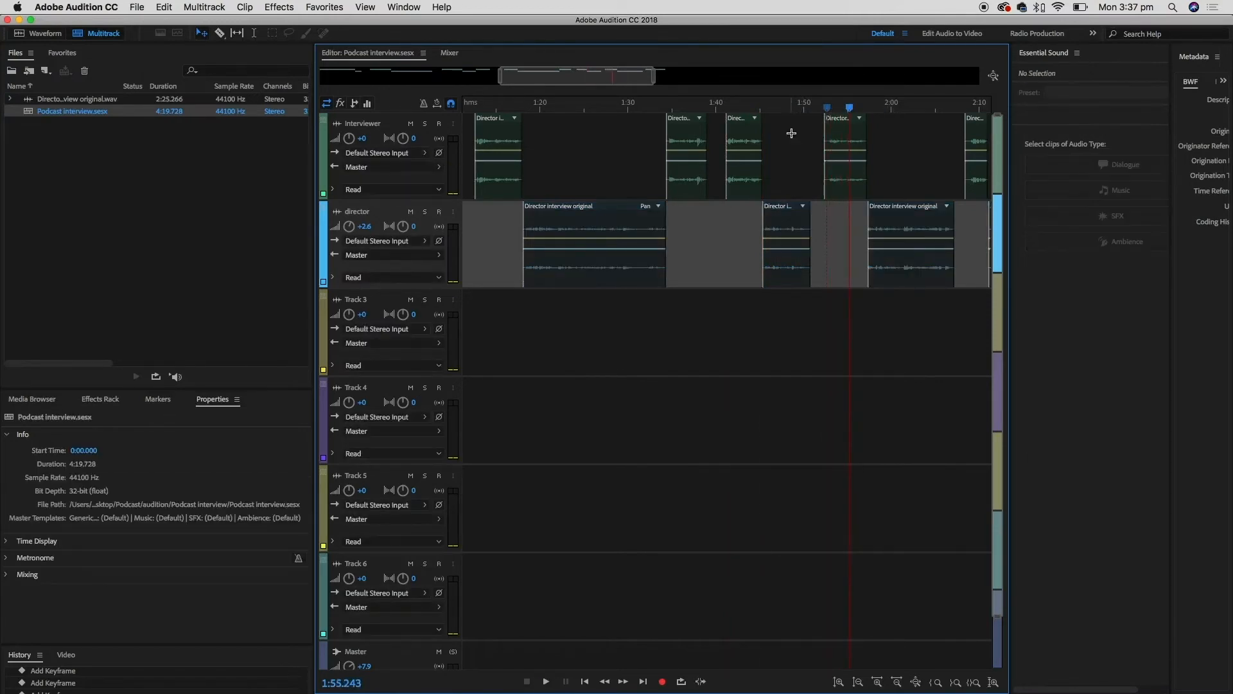
# Group the interviewer clip at about 1:41 with the director clip that follows it
pyautogui.click(744, 181)
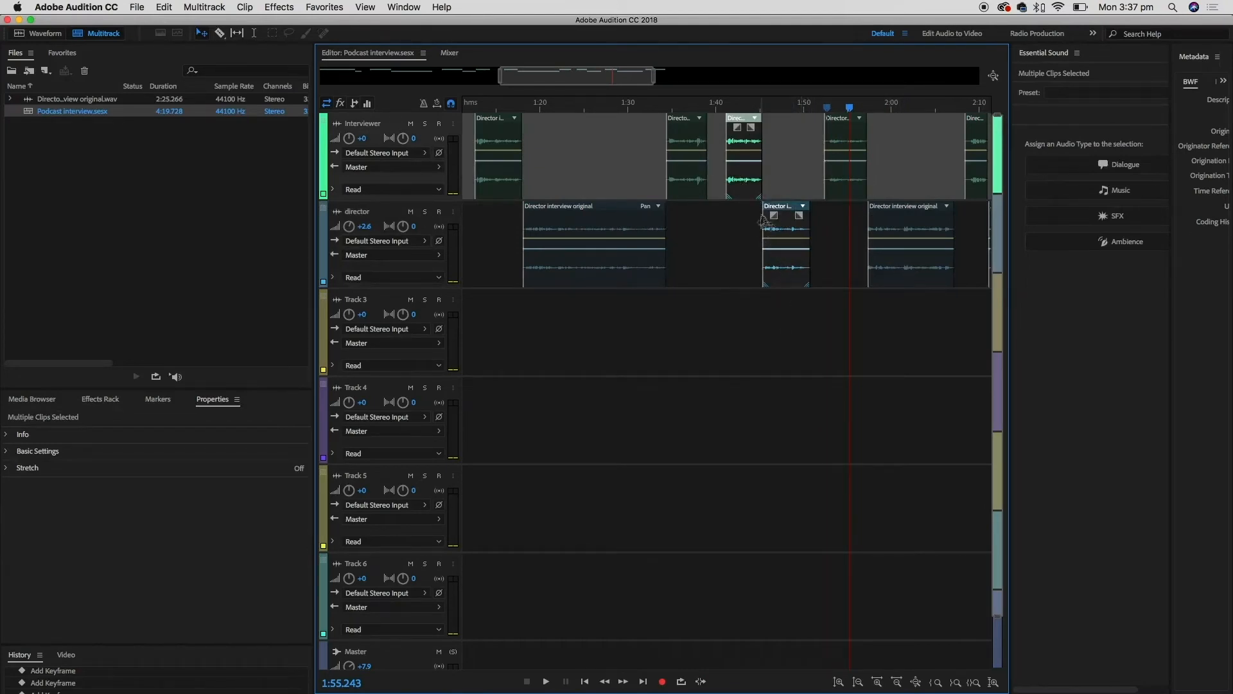
pyautogui.moveTo(745, 196); pyautogui.dragTo(744, 193)
pyautogui.rightClick(753, 196)
pyautogui.moveTo(900, 555)
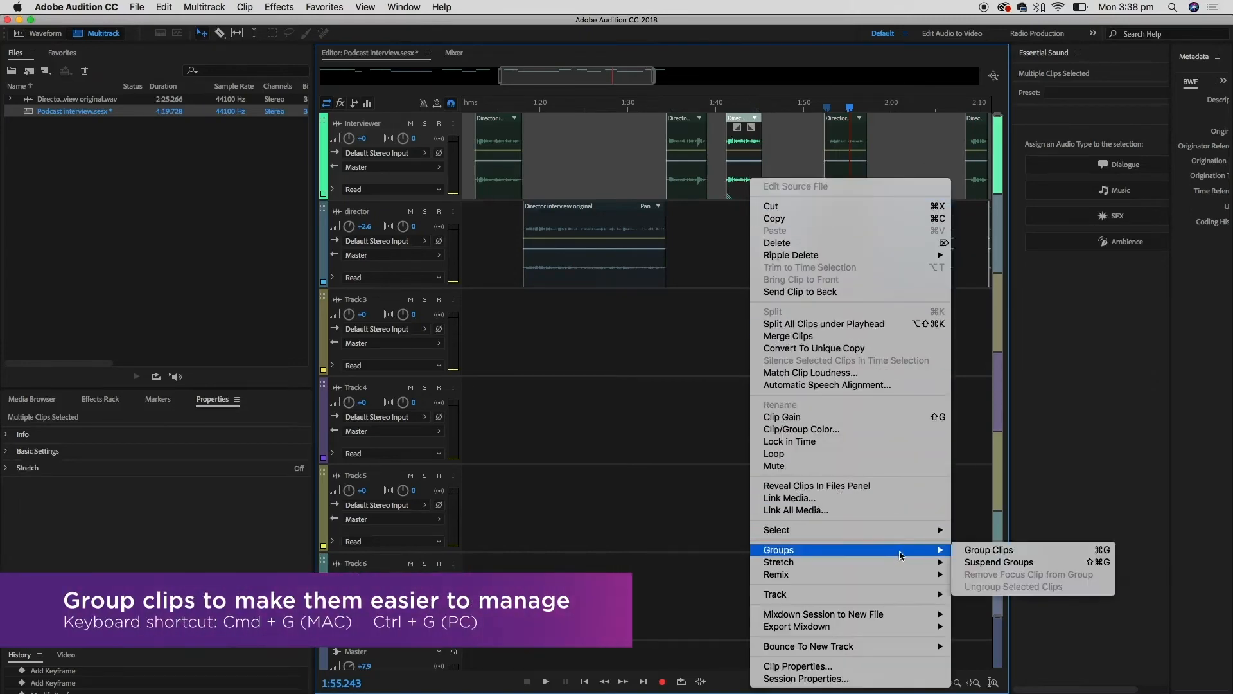
pyautogui.click(995, 551)
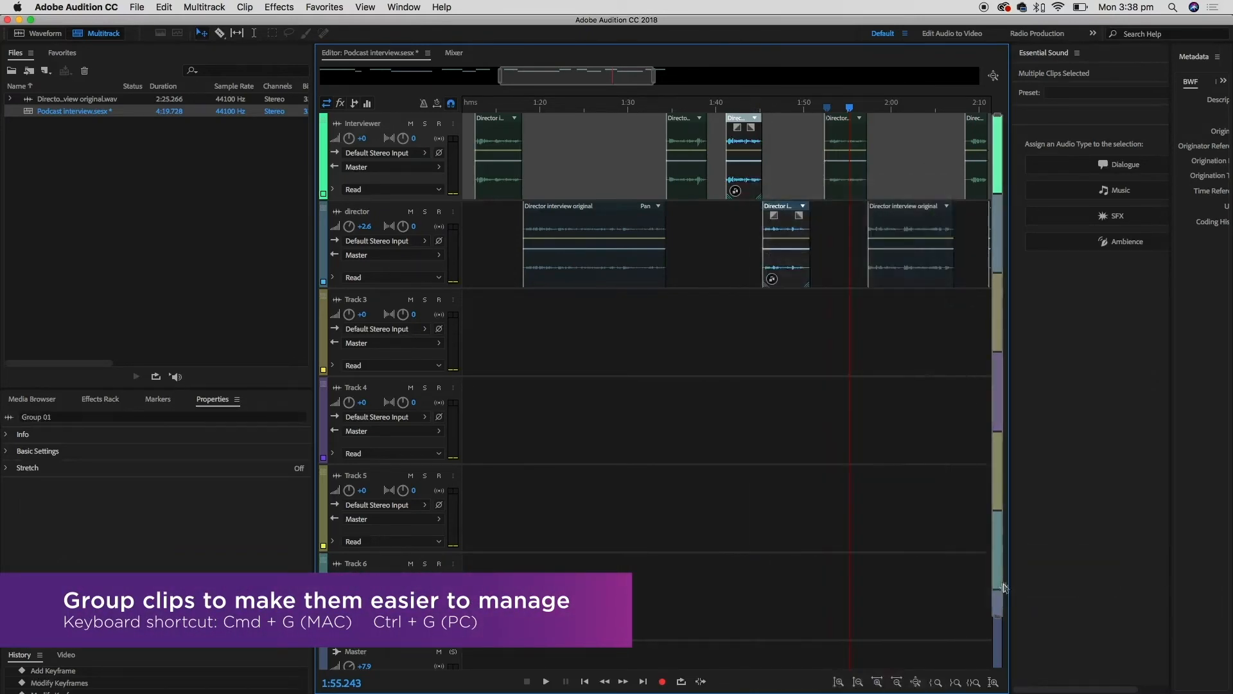
# Move the grouped question and answer past the last clips so it starts at about 2:26
pyautogui.click(748, 268)
pyautogui.scroll(-5, 757, 295)
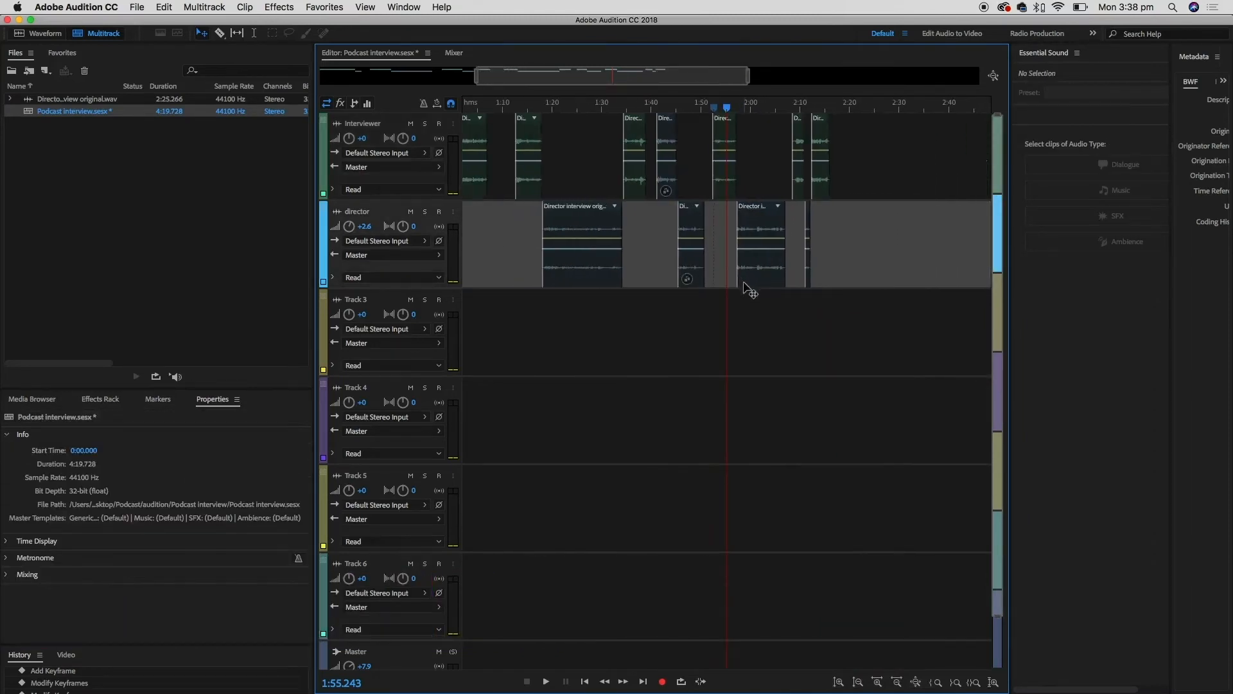
pyautogui.click(704, 228)
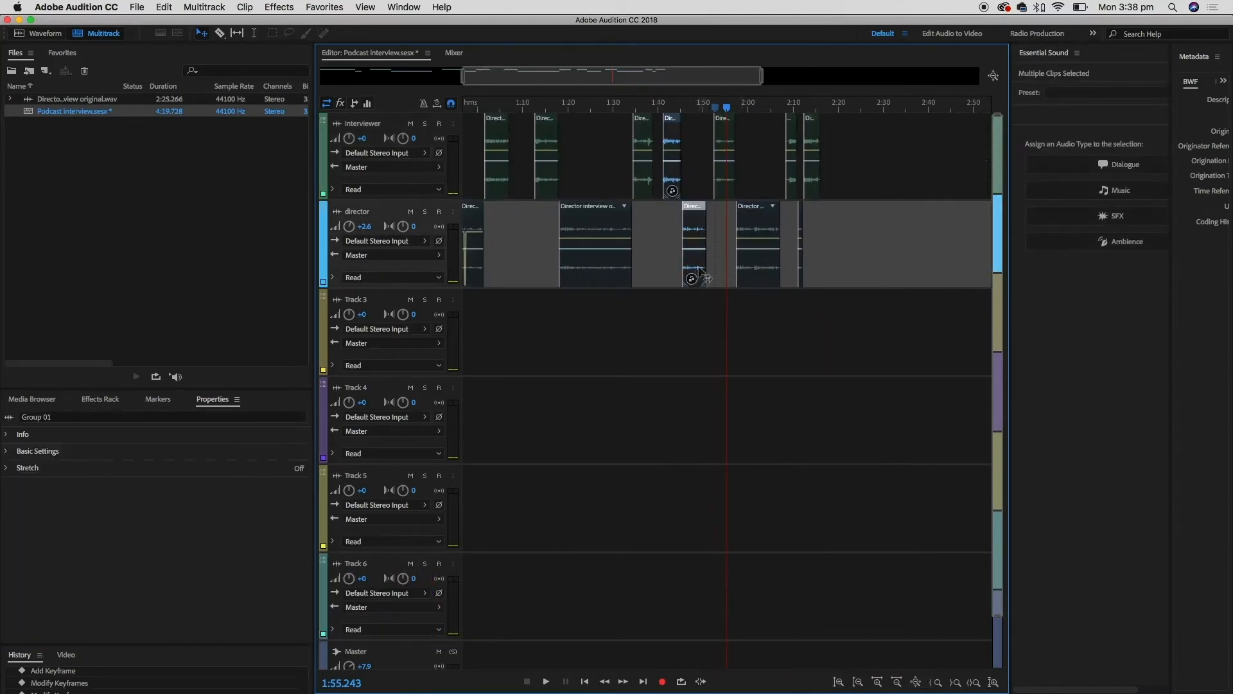
pyautogui.click(662, 282)
pyautogui.moveTo(696, 231); pyautogui.dragTo(903, 225)
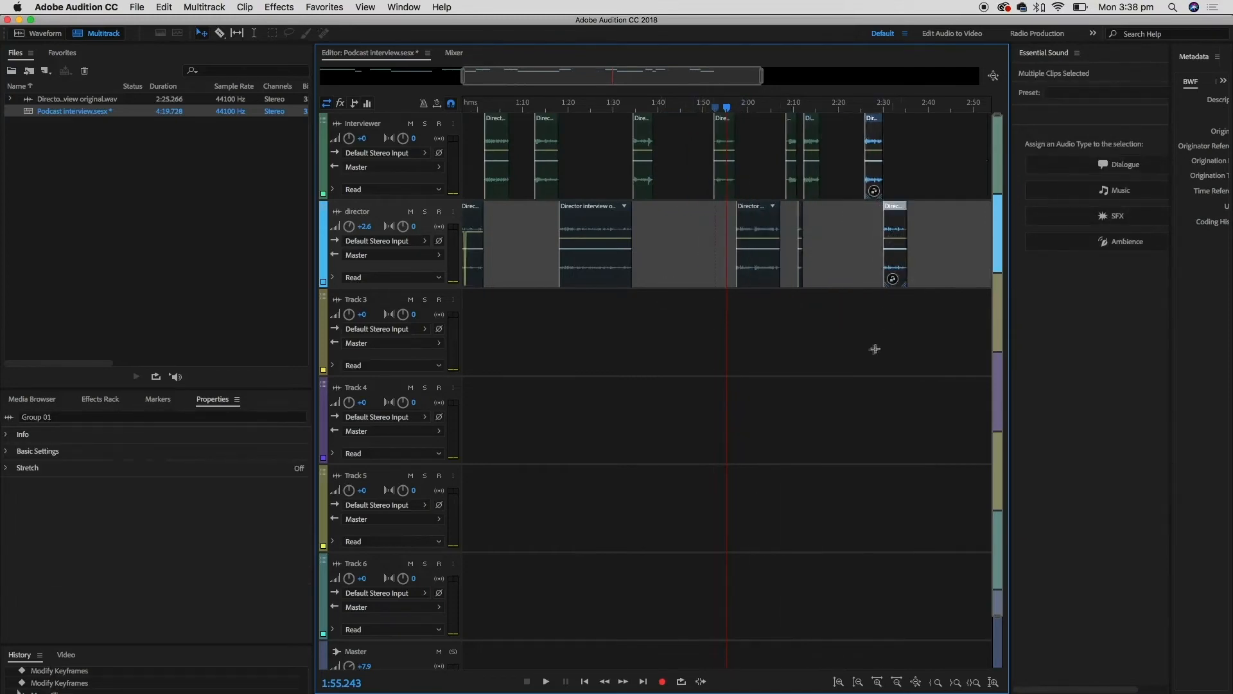
# Group the interviewer clip at about 1:52 with the director clip that follows it
pyautogui.click(738, 212)
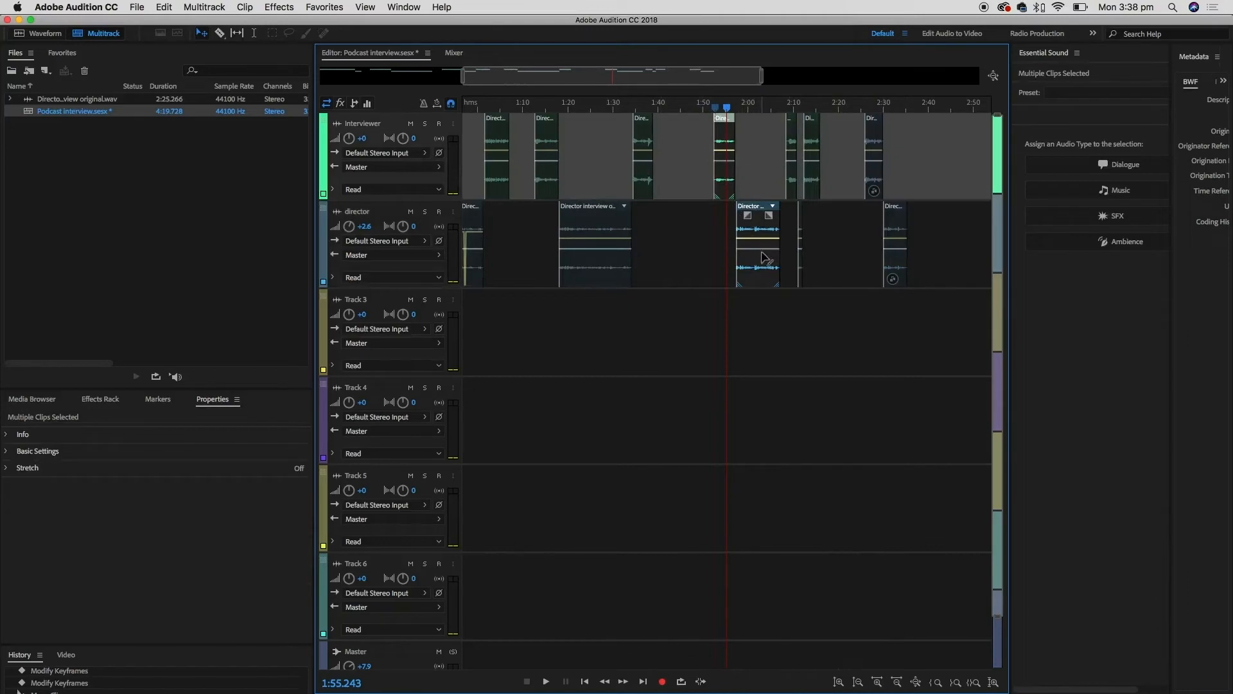
pyautogui.rightClick(763, 261)
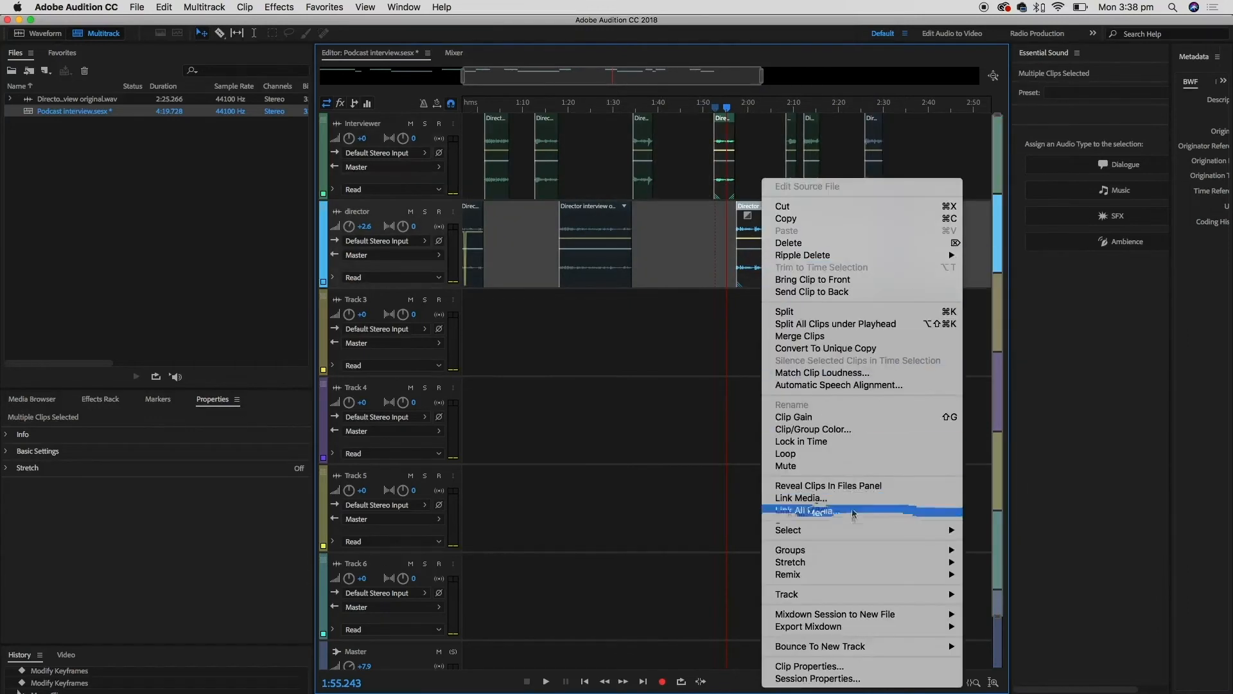
pyautogui.moveTo(861, 551)
pyautogui.click(1005, 556)
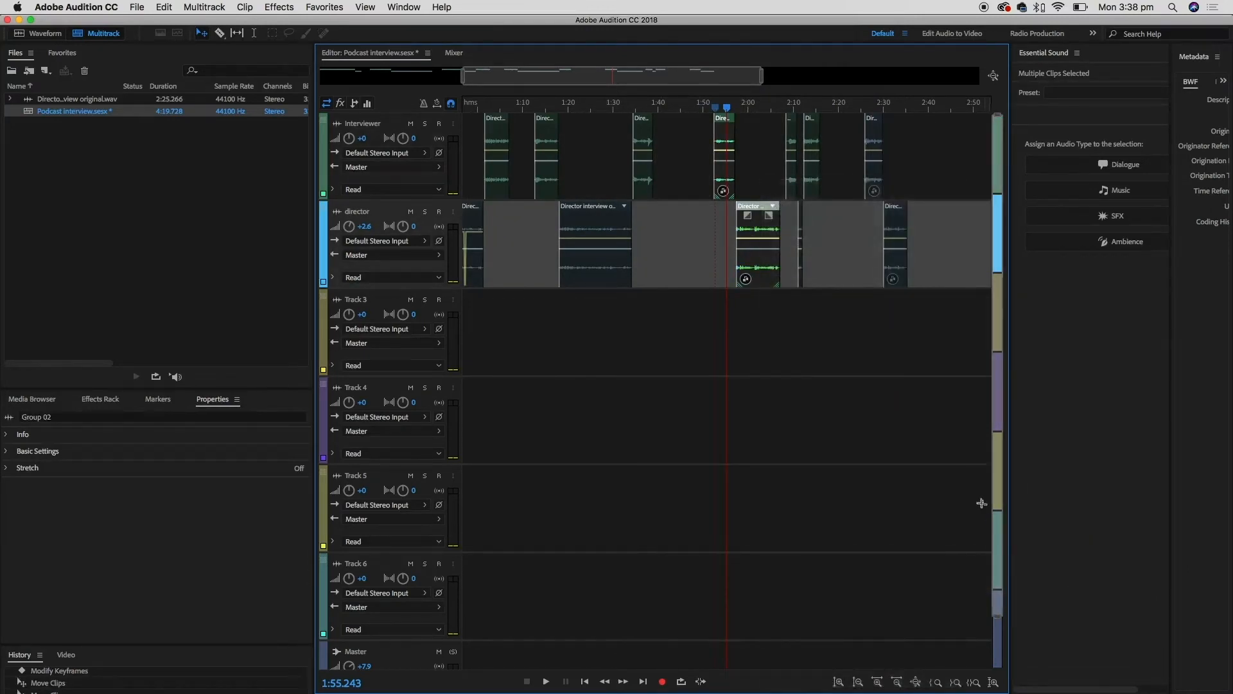
# Move the second group to about 1:39 and the first group behind it at about 1:54, and play from 1:40
pyautogui.moveTo(755, 264); pyautogui.dragTo(705, 278)
pyautogui.moveTo(894, 262); pyautogui.dragTo(751, 264)
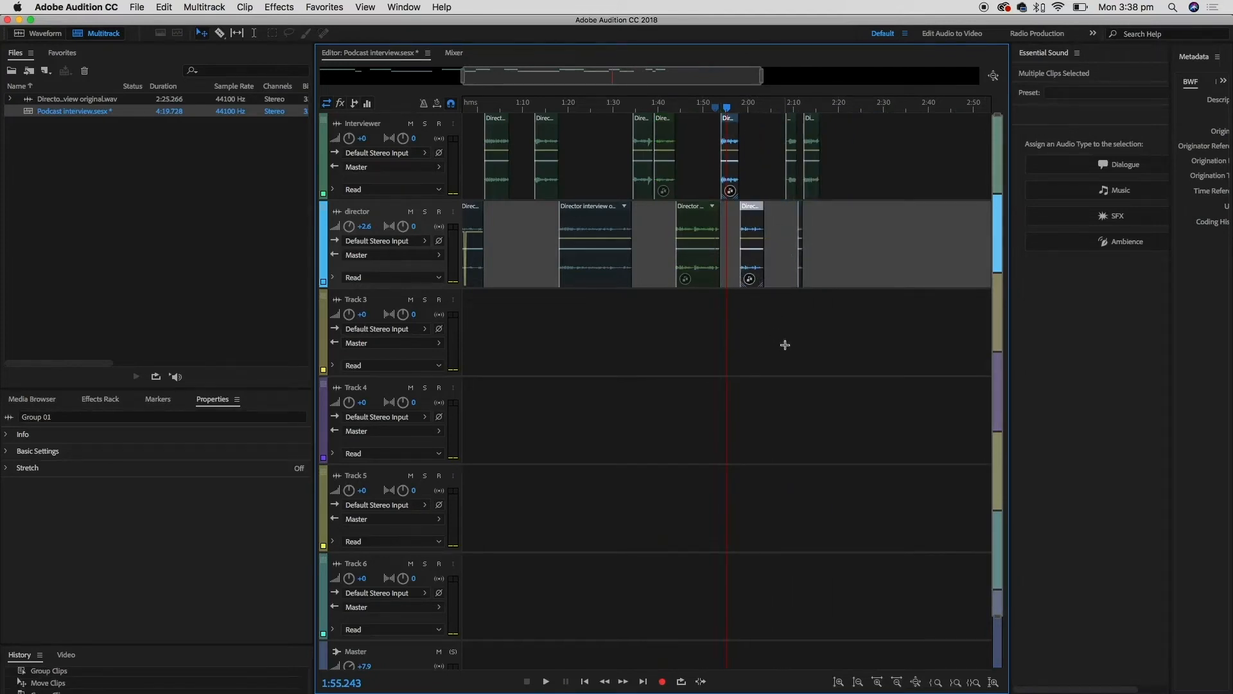
pyautogui.click(659, 106)
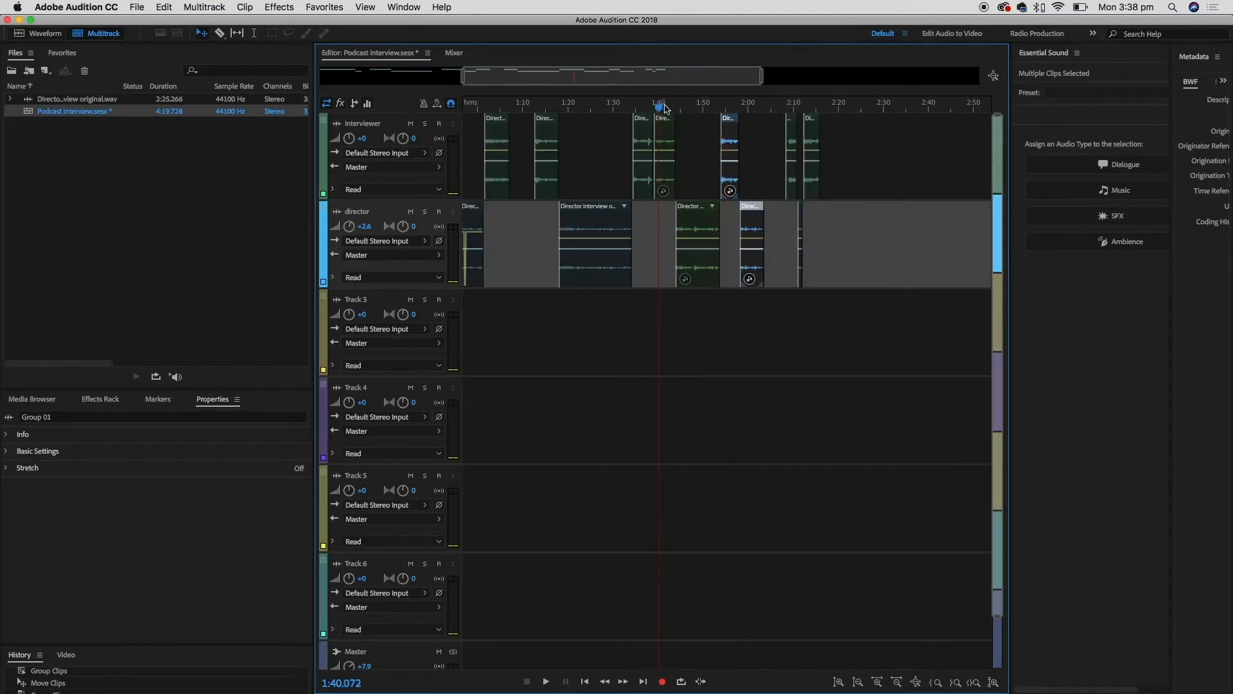
pyautogui.press('space')
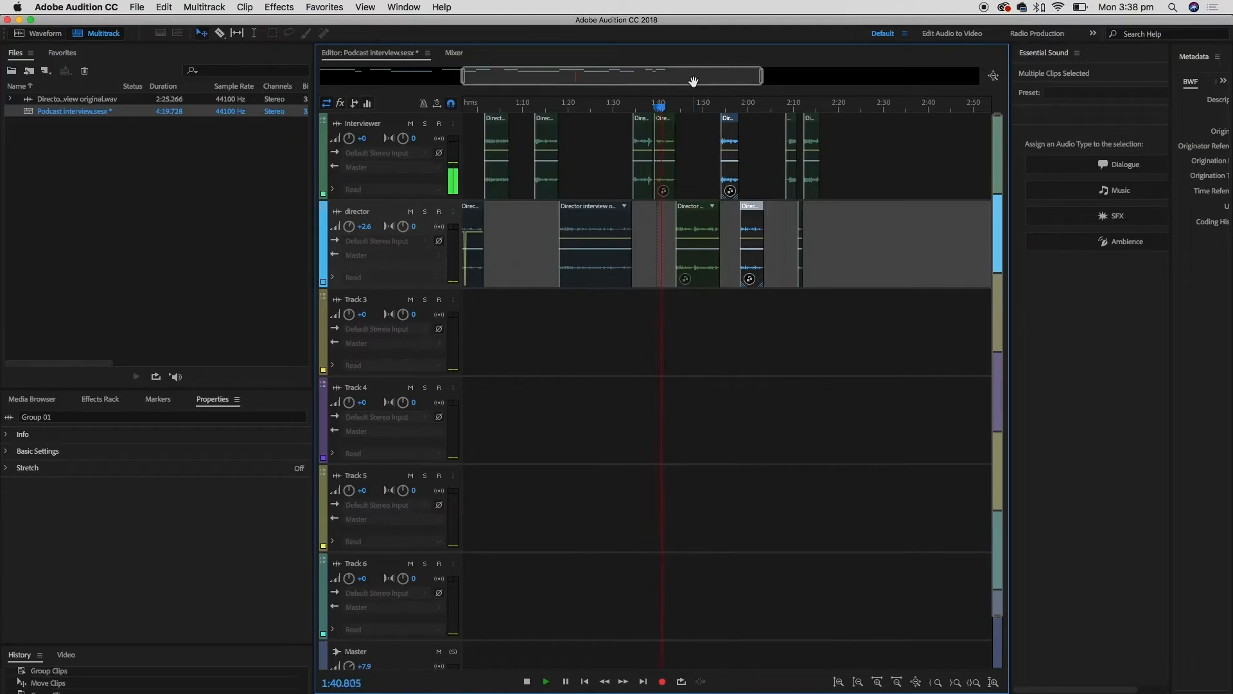
pyautogui.press('space')
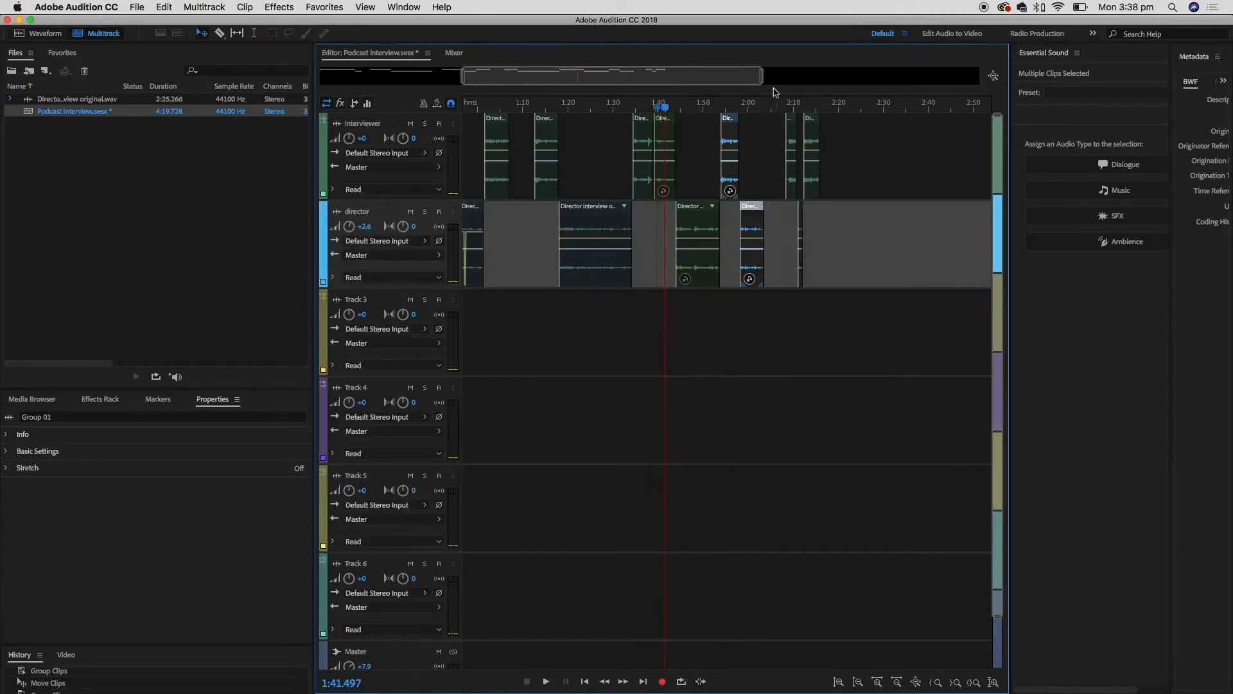
# Play the moved question and answer from about 1:54 to check the join
pyautogui.click(724, 108)
pyautogui.press('space')
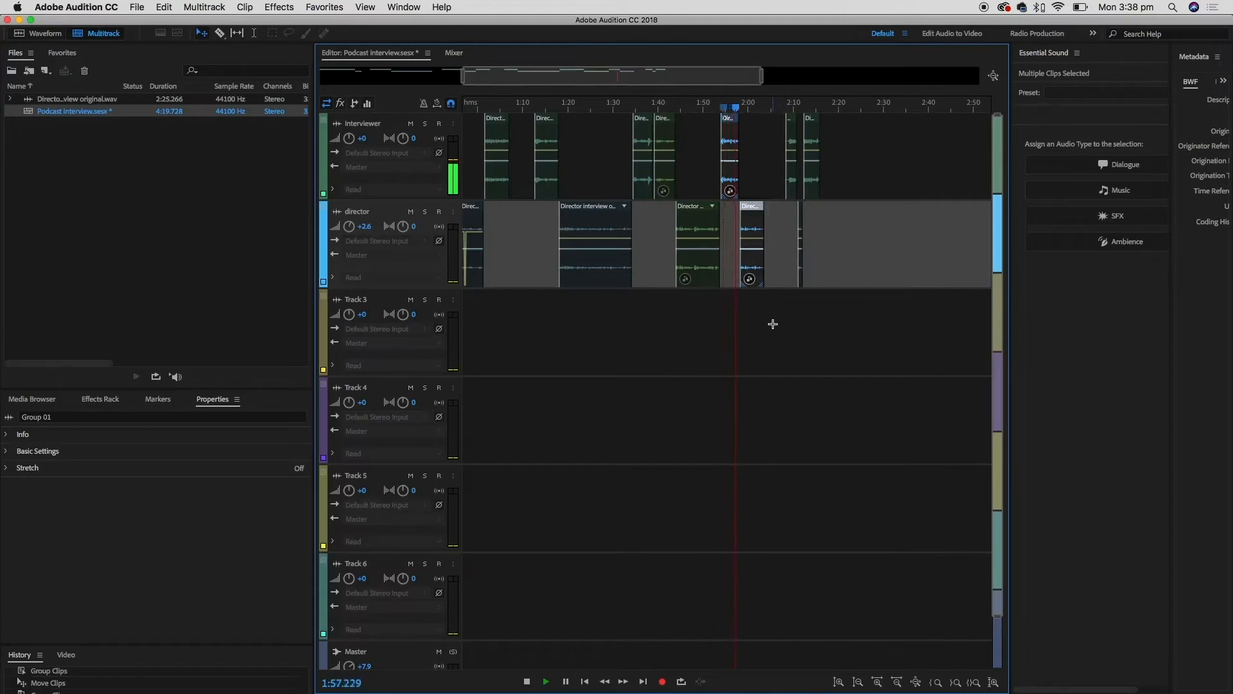
pyautogui.press('space')
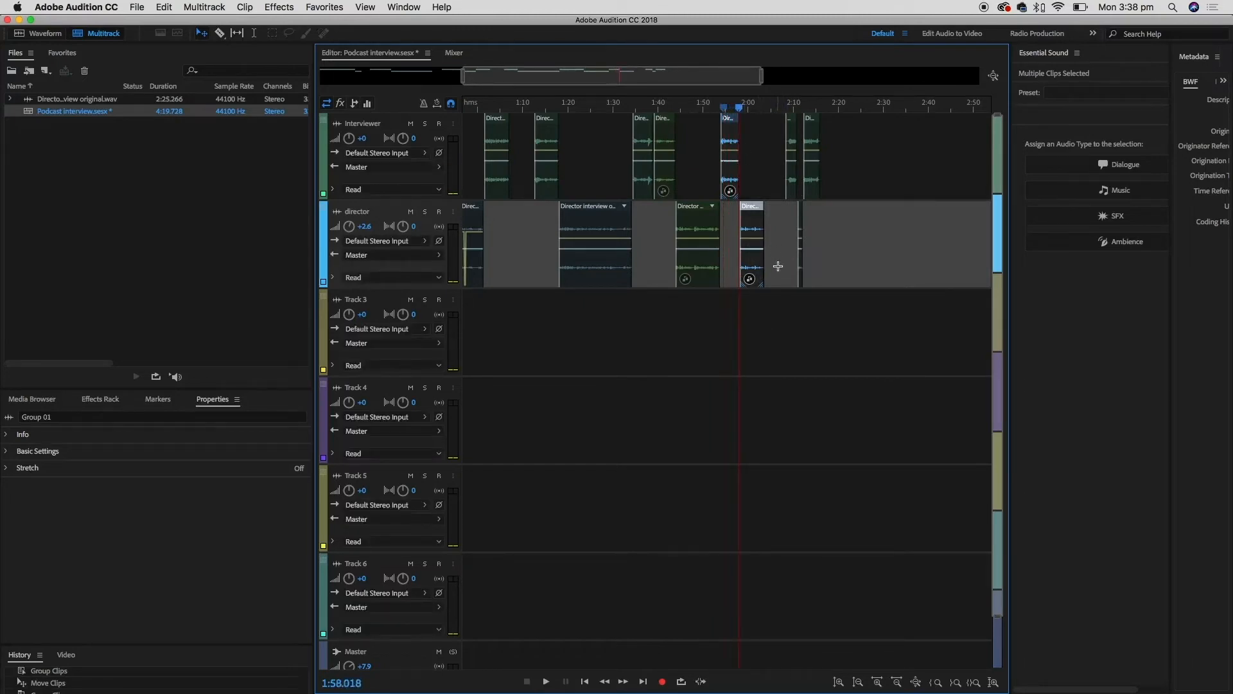
# Move the interviewer clip at about 0:20 and the director clip after it earlier, so the pair starts at about 0:17
pyautogui.scroll(-5, 775, 300)
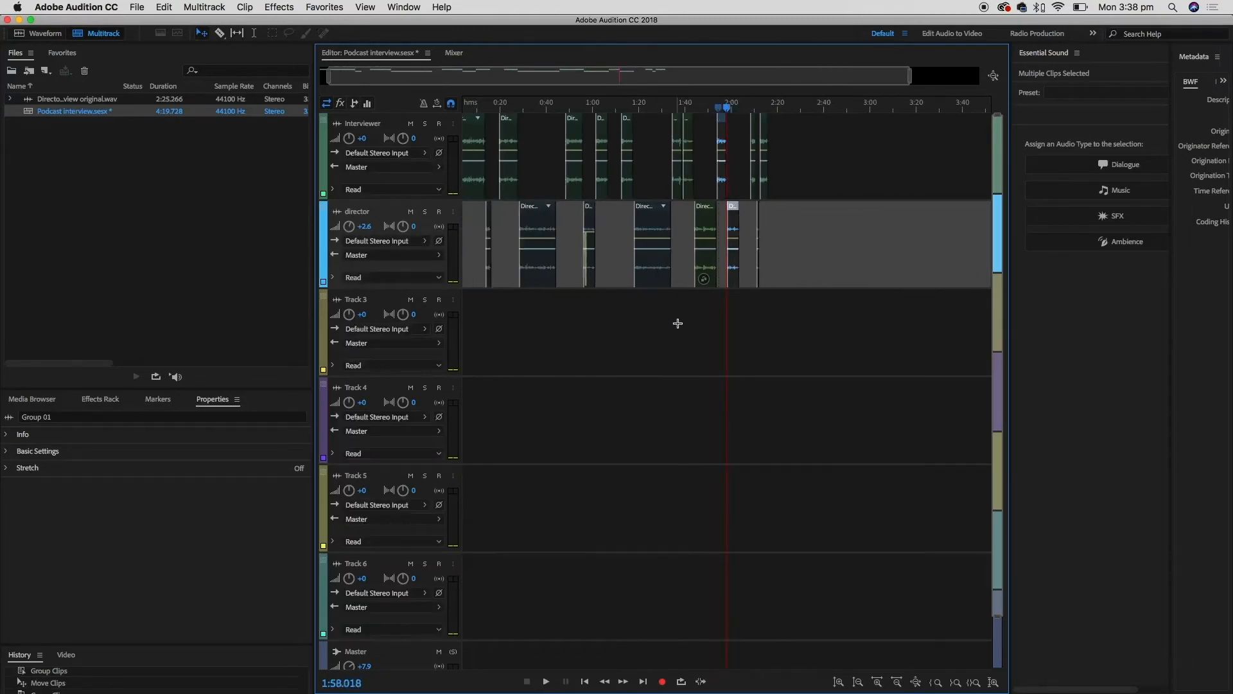
pyautogui.scroll(5, 330, 72)
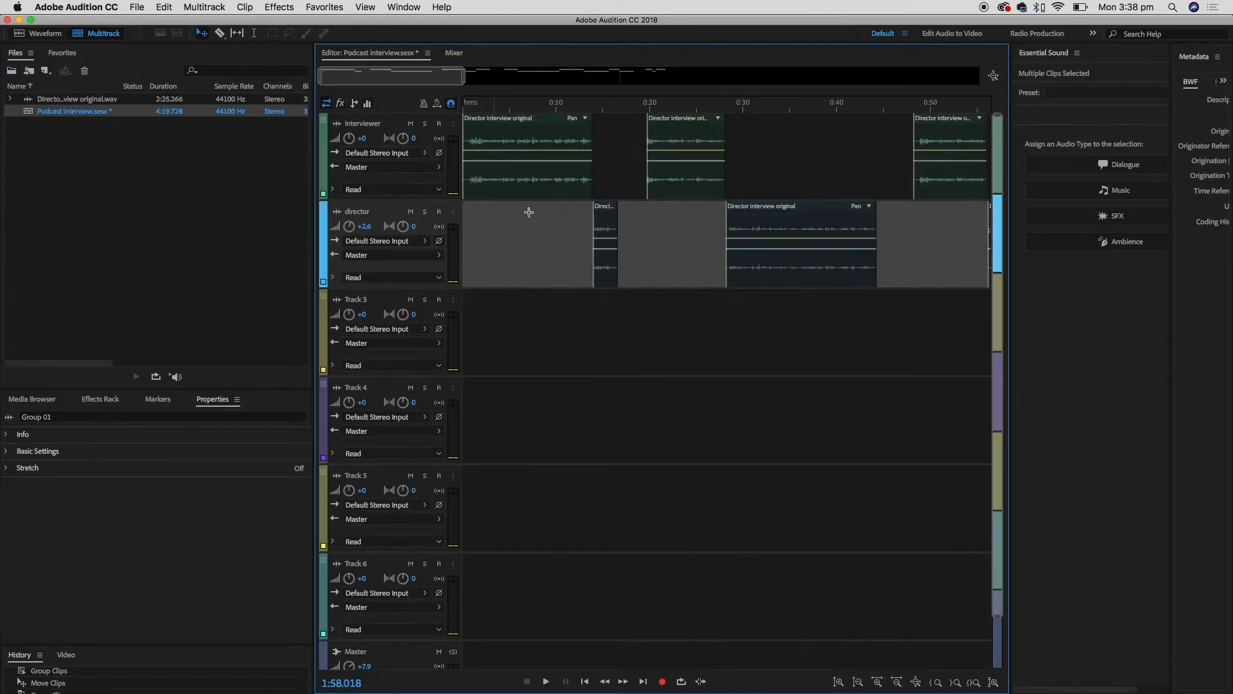
pyautogui.click(649, 176)
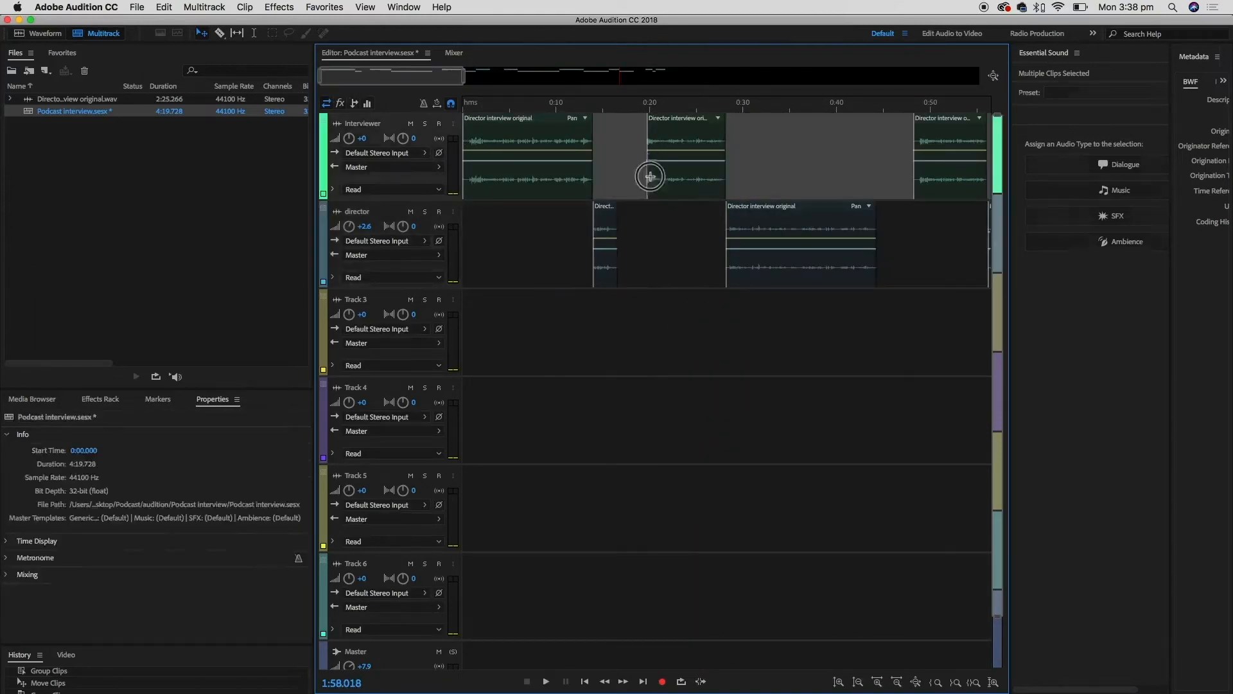
pyautogui.moveTo(768, 280); pyautogui.dragTo(737, 284)
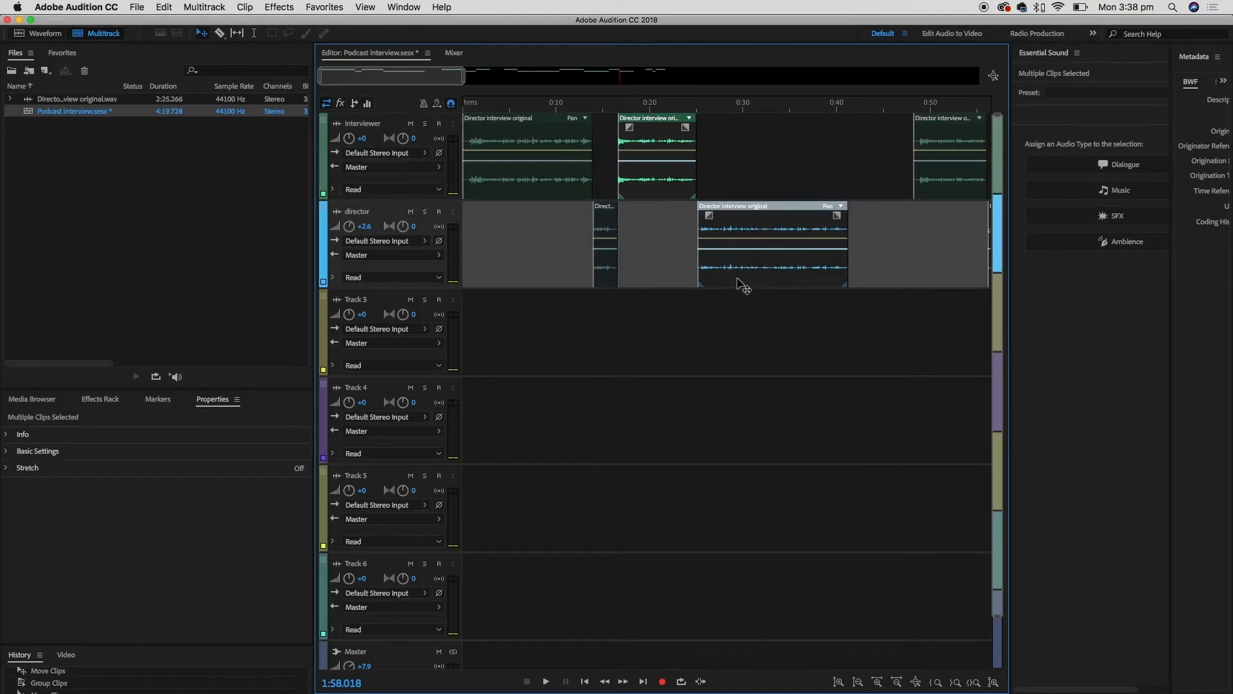
# Move the interviewer clip at about 0:48 and its following director clip earlier, so the pair starts at about 0:41
pyautogui.scroll(-2, 835, 216)
pyautogui.click(836, 225)
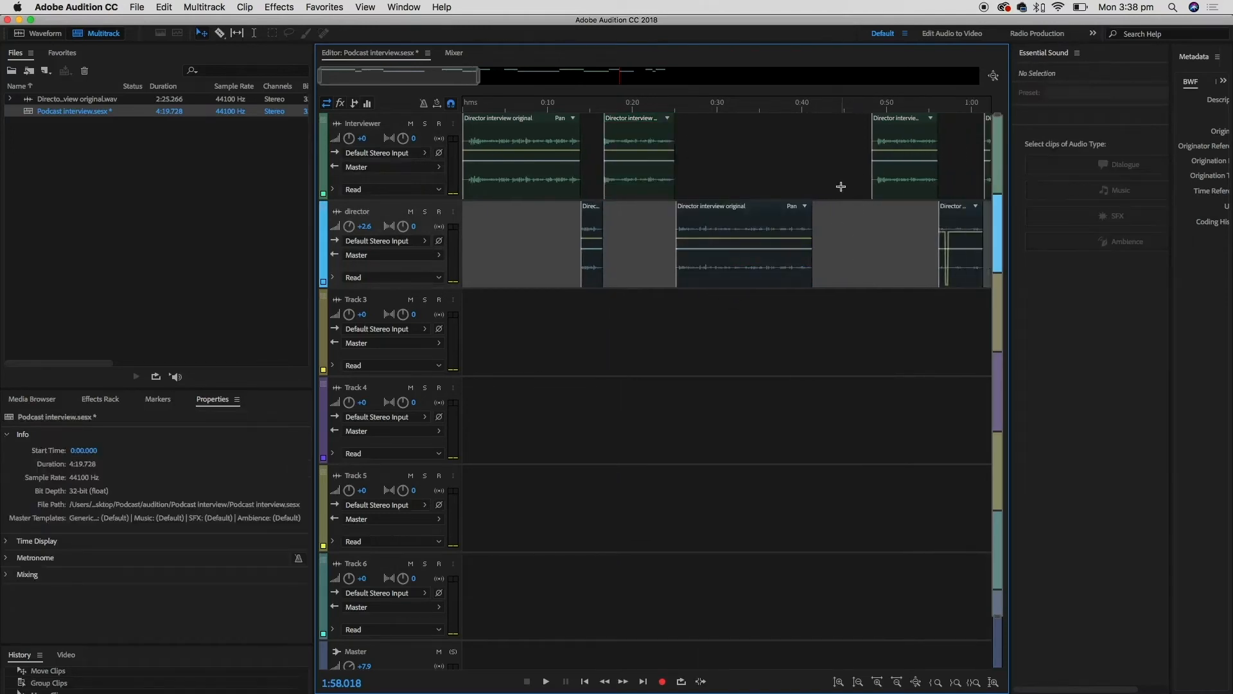
pyautogui.click(850, 174)
pyautogui.click(944, 236)
pyautogui.moveTo(962, 256); pyautogui.dragTo(911, 283)
# Close the next gaps by moving two interviewer clips to about 0:55 and 1:00 and the director clip to about 1:06
pyautogui.moveTo(444, 87); pyautogui.dragTo(552, 81)
pyautogui.moveTo(638, 183); pyautogui.dragTo(569, 195)
pyautogui.moveTo(730, 197); pyautogui.dragTo(620, 194)
pyautogui.moveTo(804, 266); pyautogui.dragTo(709, 283)
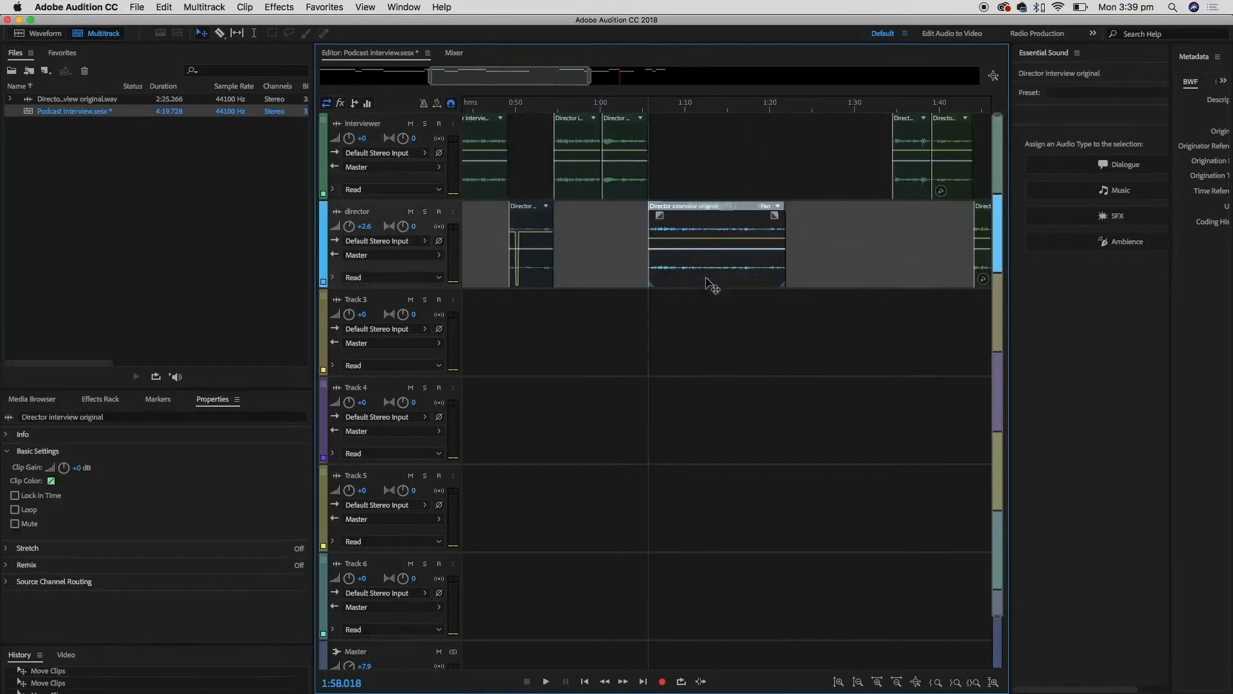
# Move the remaining grouped clips and the last three clips earlier to close the gaps, with the last three starting at about 1:51
pyautogui.moveTo(928, 201); pyautogui.dragTo(811, 267)
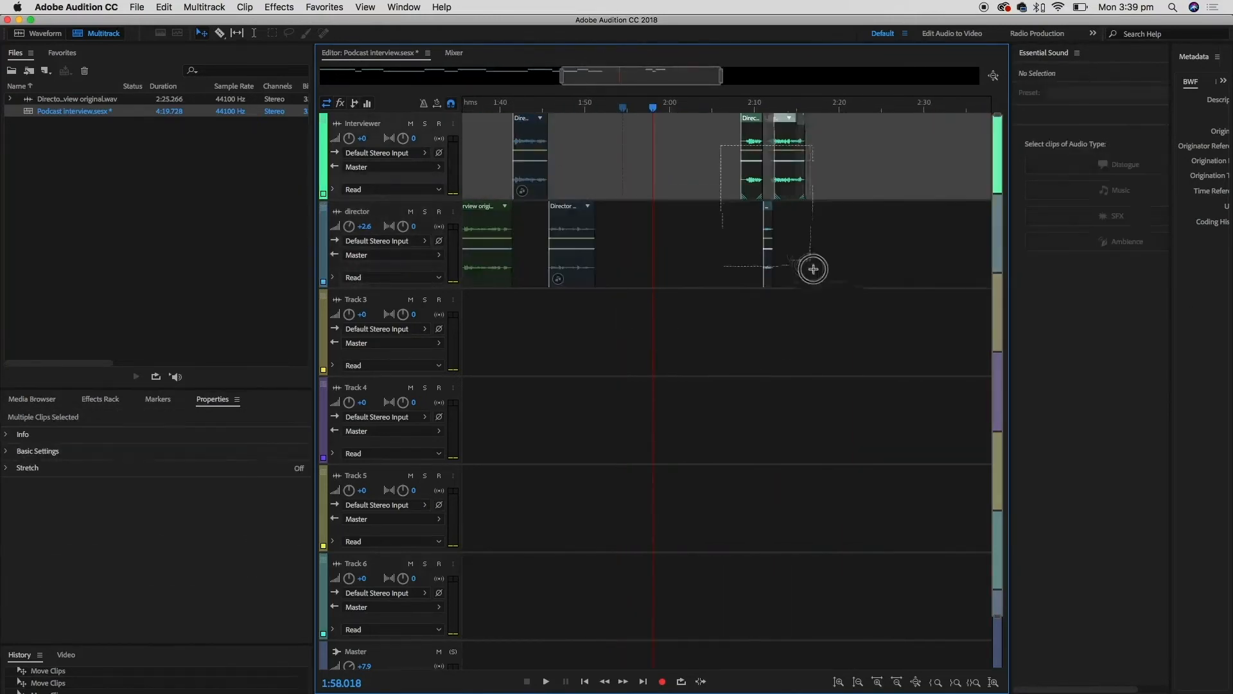
pyautogui.scroll(-3, 652, 187)
pyautogui.scroll(2, 673, 328)
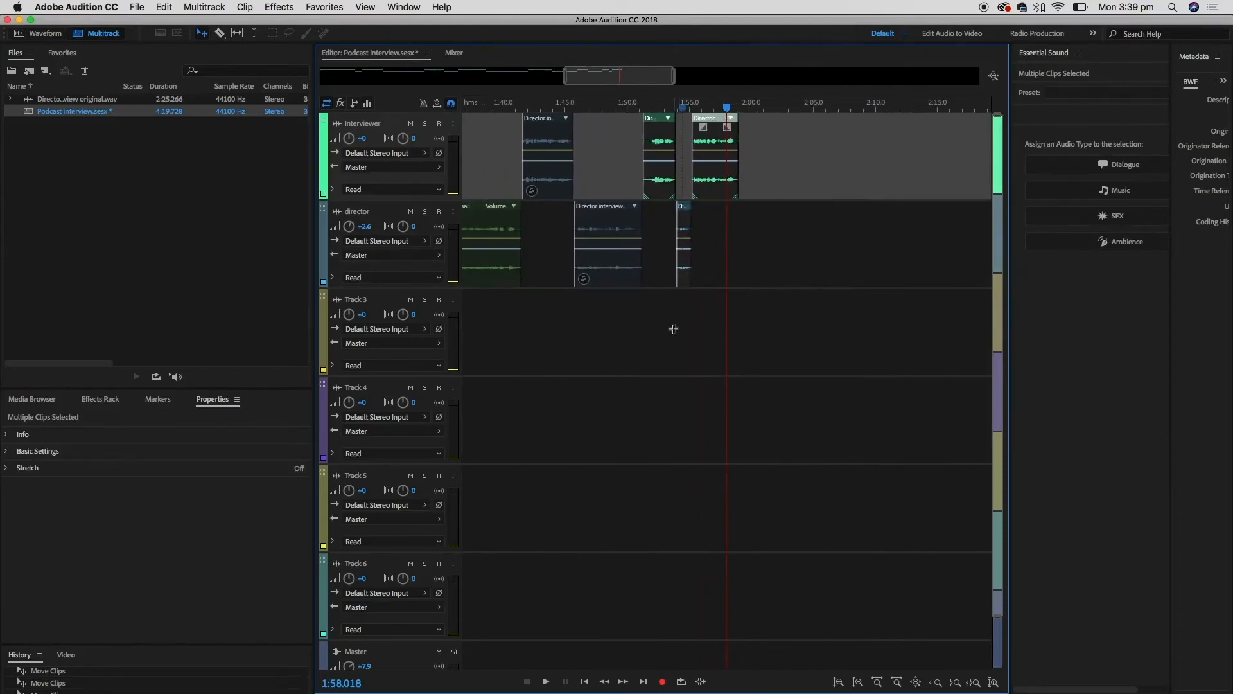
# Play the closed-up edit from about 1:41 and again from about 1:51 to check the joins
pyautogui.moveTo(615, 77); pyautogui.dragTo(591, 77)
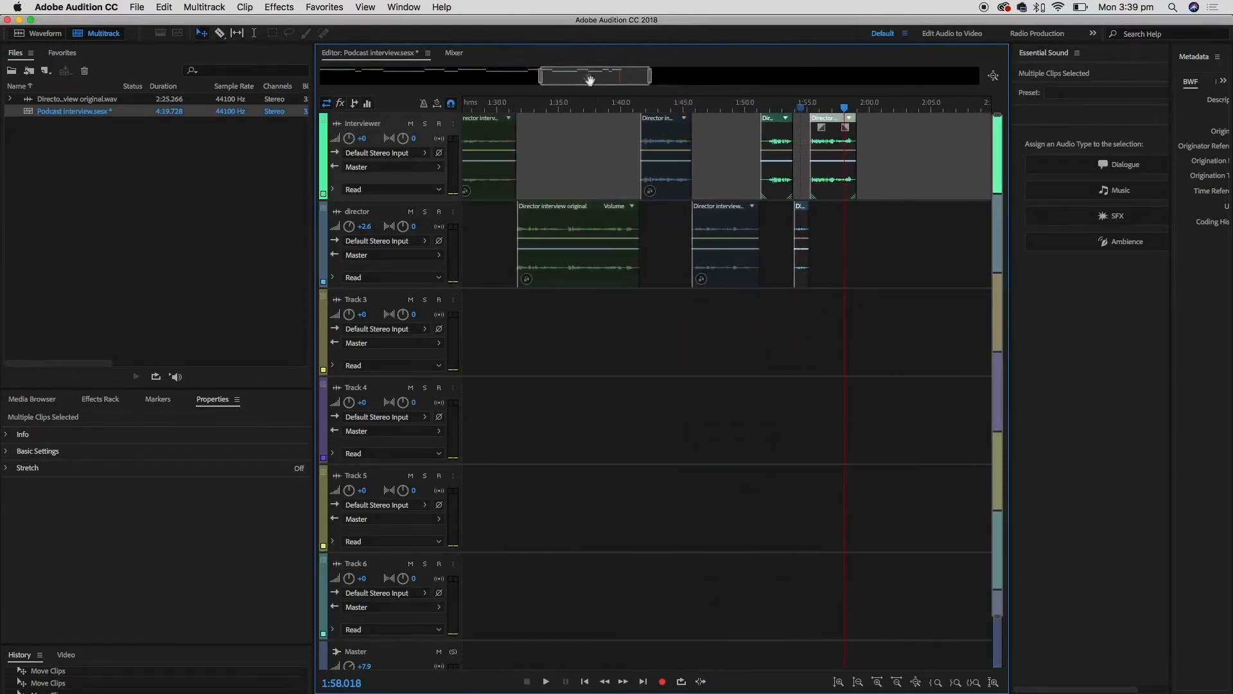
pyautogui.click(633, 106)
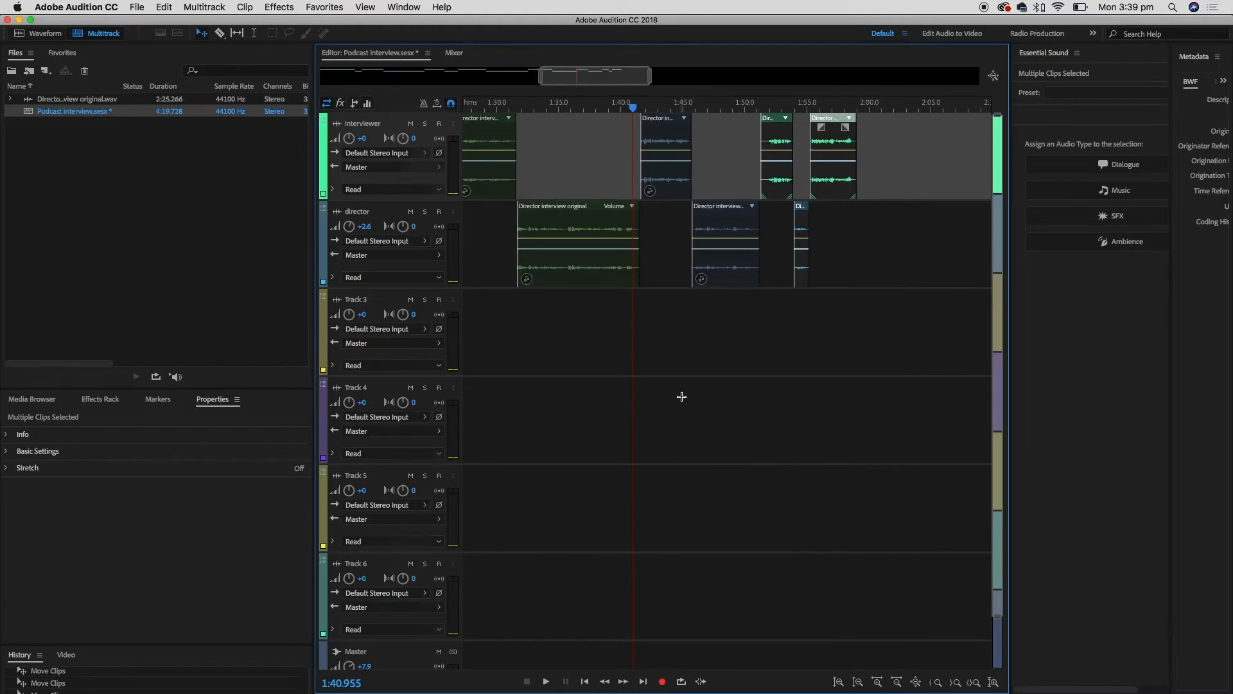
pyautogui.press('space')
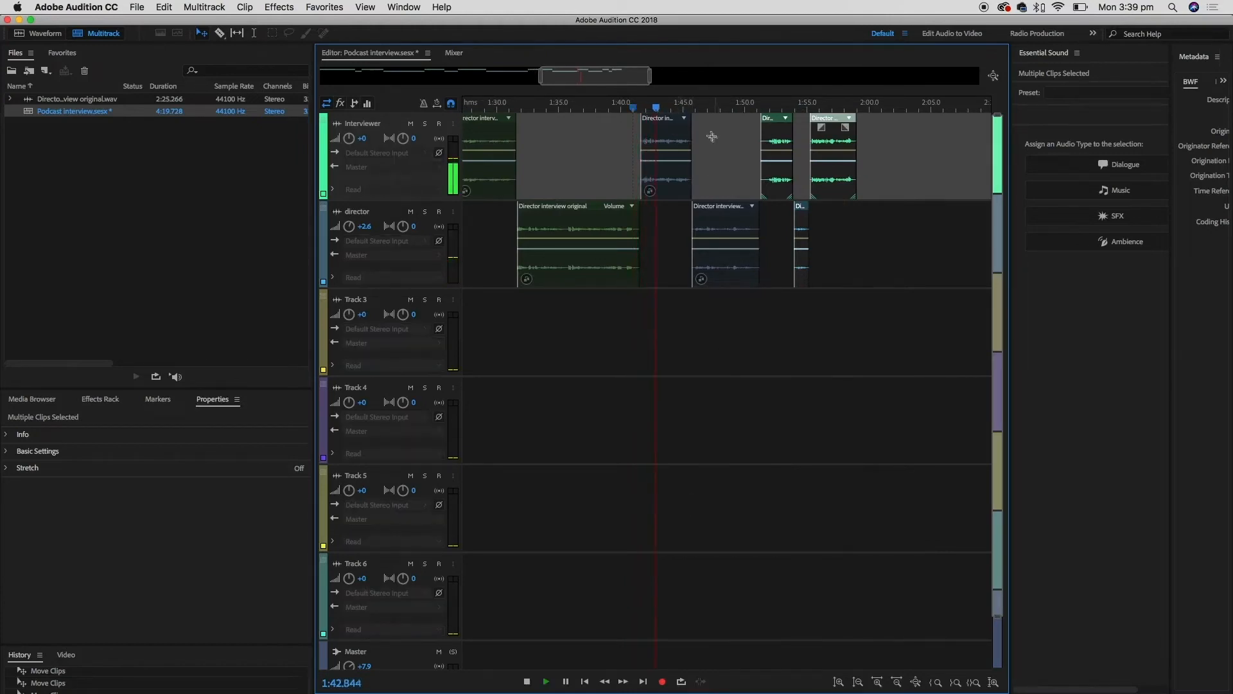
pyautogui.click(755, 104)
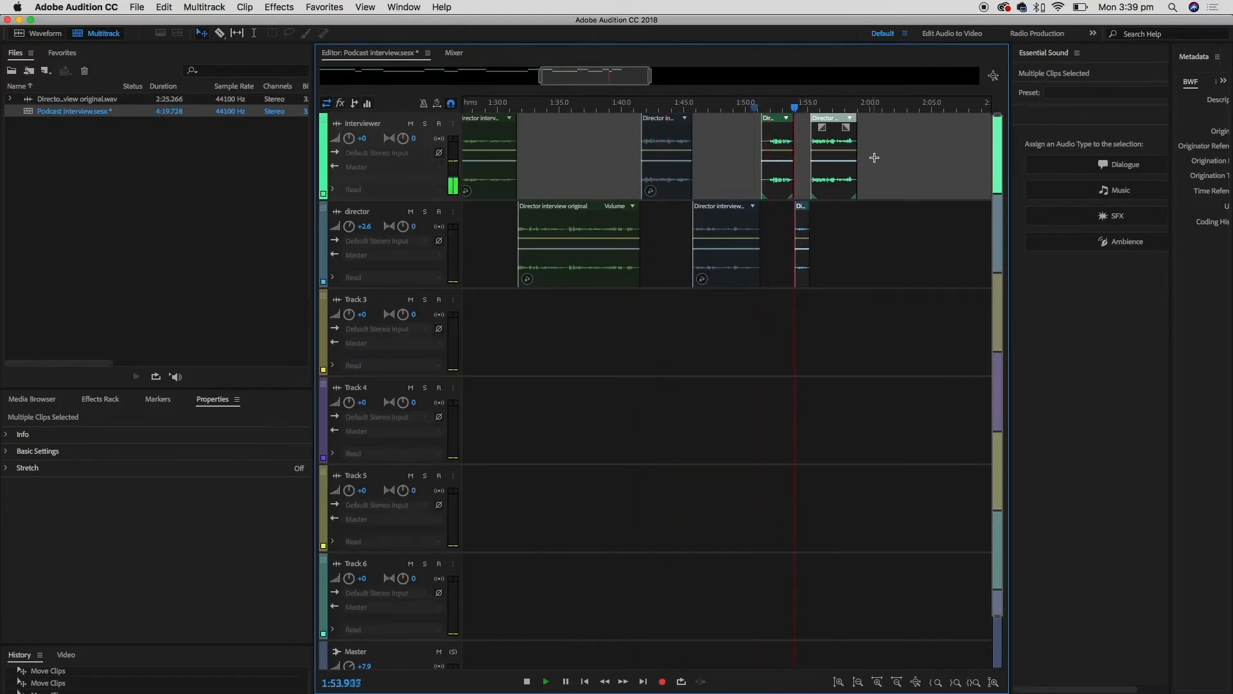
pyautogui.press('space')
pyautogui.moveTo(596, 76); pyautogui.dragTo(592, 76)
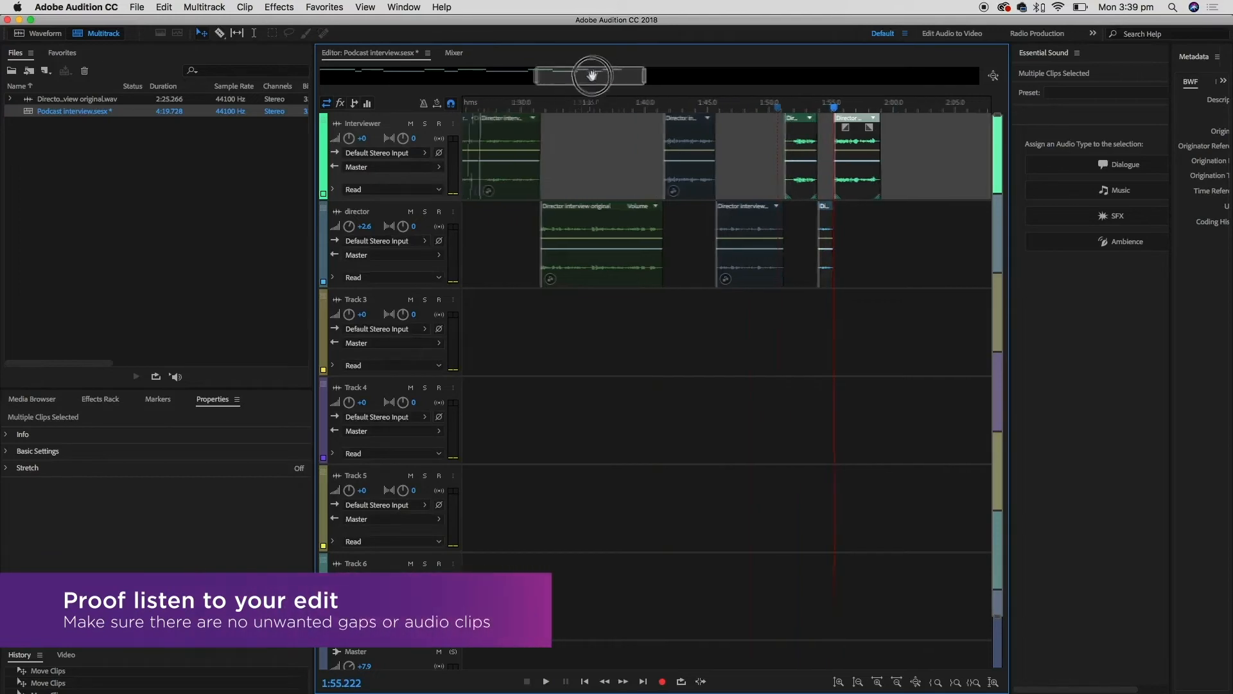
# Return the playhead to the start of the interview and save the session
pyautogui.scroll(-5, 611, 165)
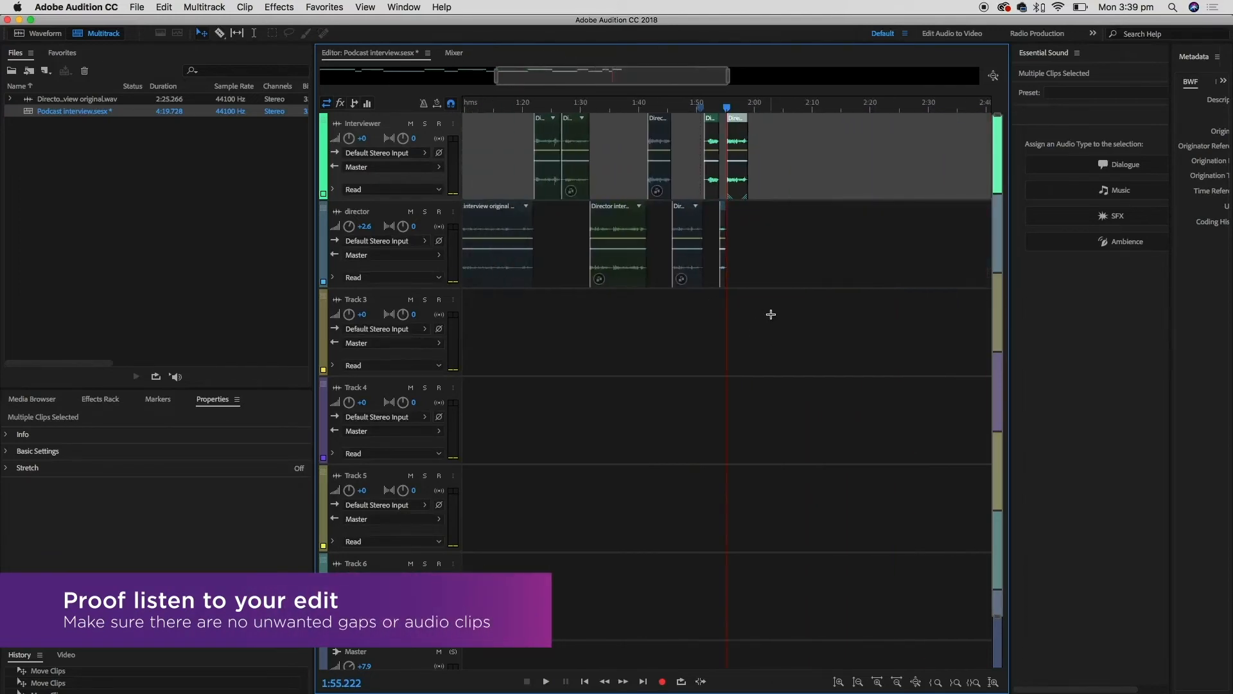
pyautogui.scroll(-6, 771, 314)
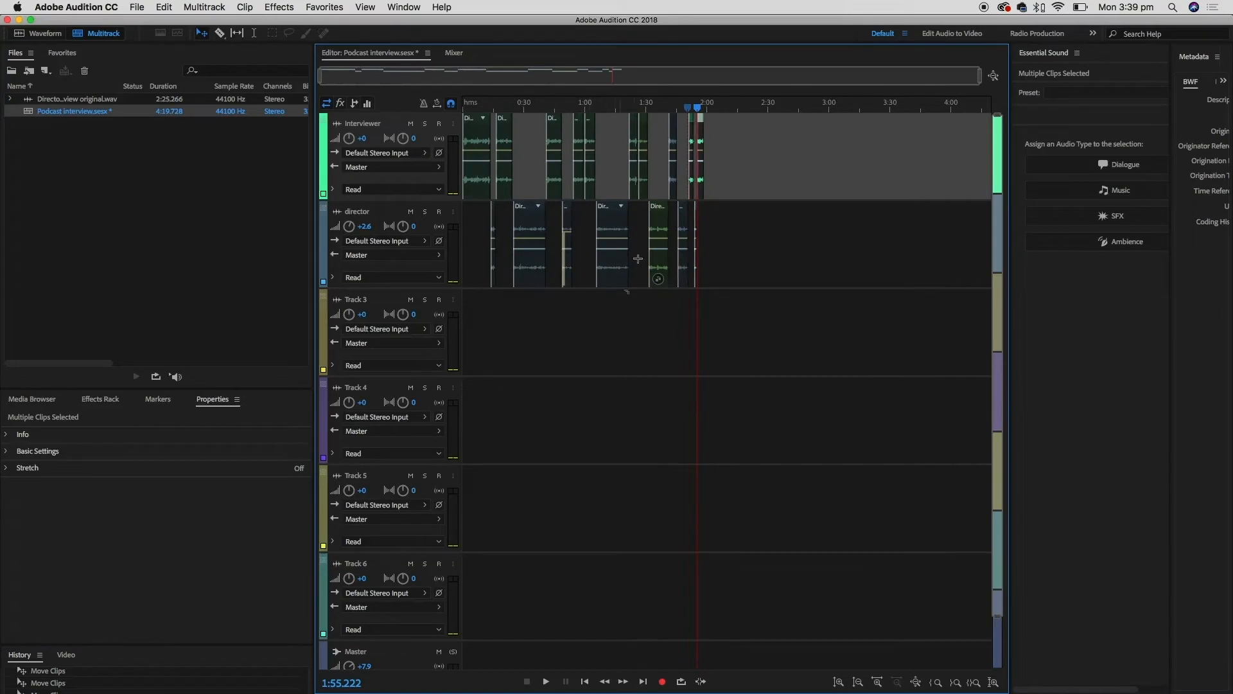
pyautogui.moveTo(697, 107); pyautogui.dragTo(463, 106)
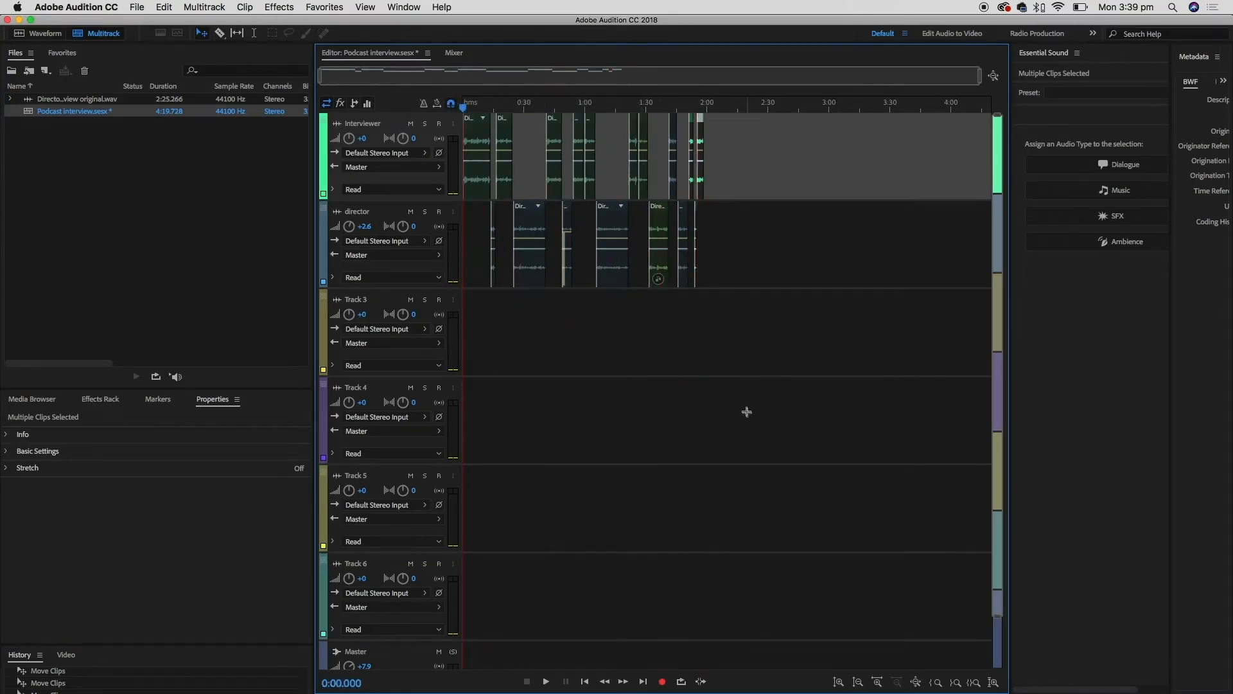
pyautogui.click(147, 6)
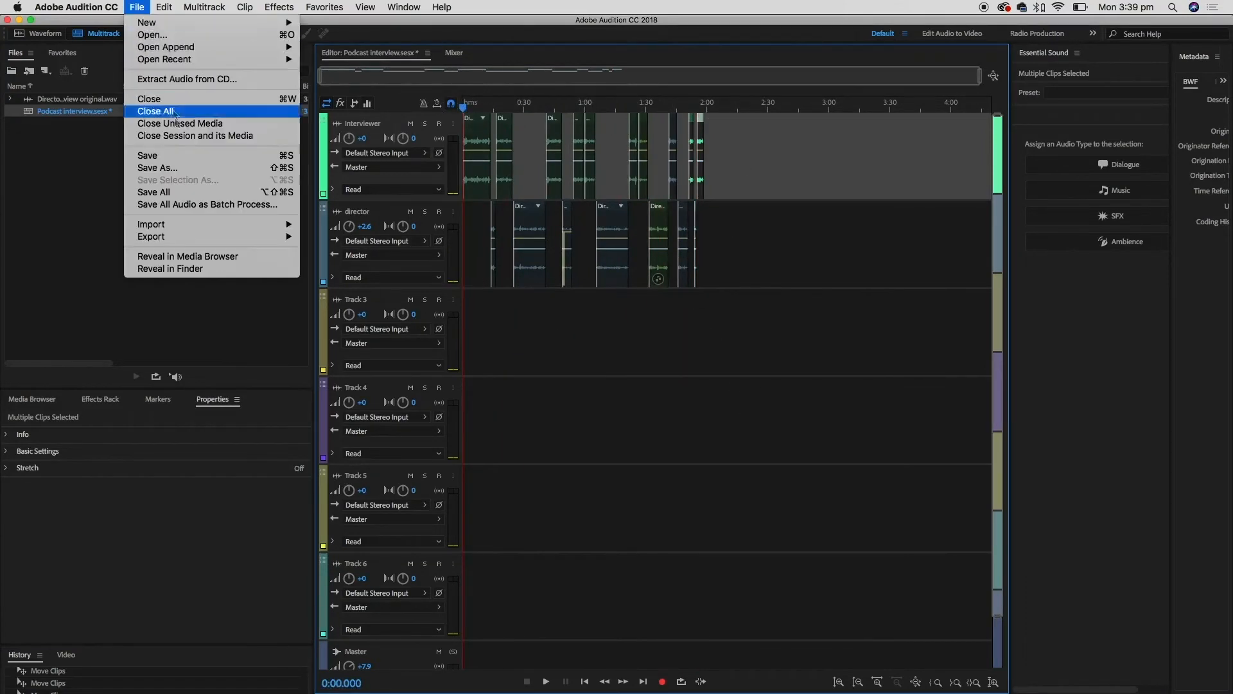
pyautogui.click(147, 157)
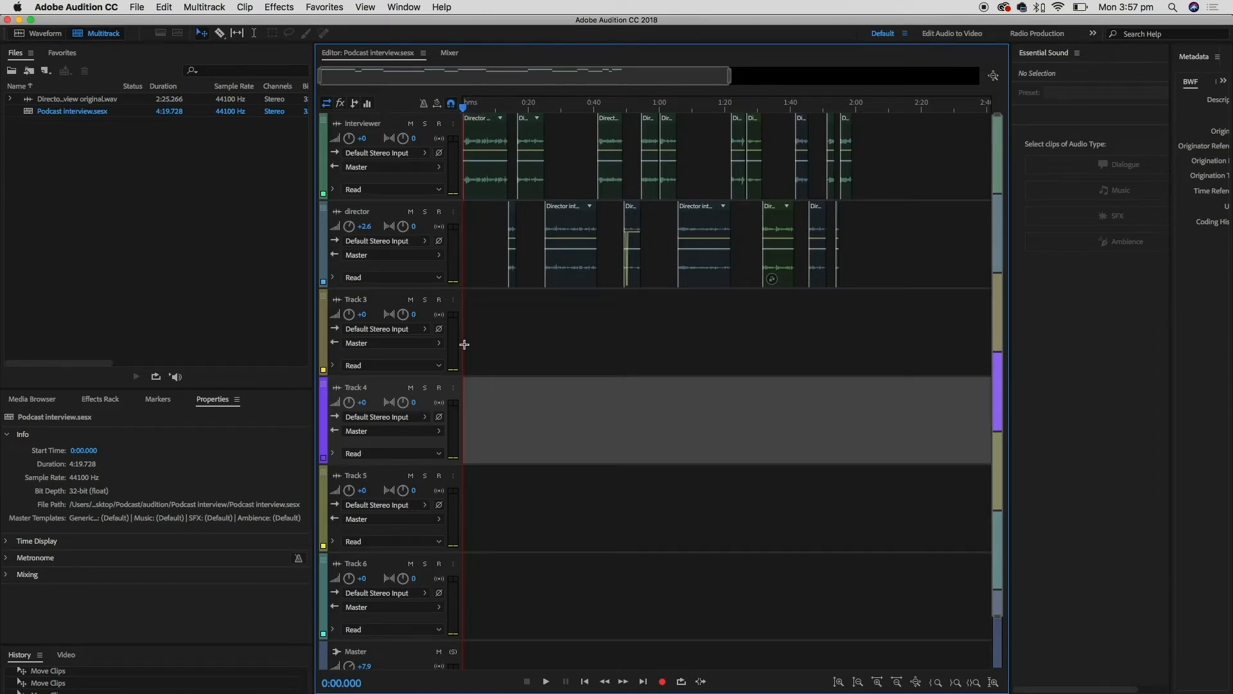
# Import Corporate Logo.wav, Epic Trailer Intro.wav and News.wav from the Podcast folder
pyautogui.click(136, 7)
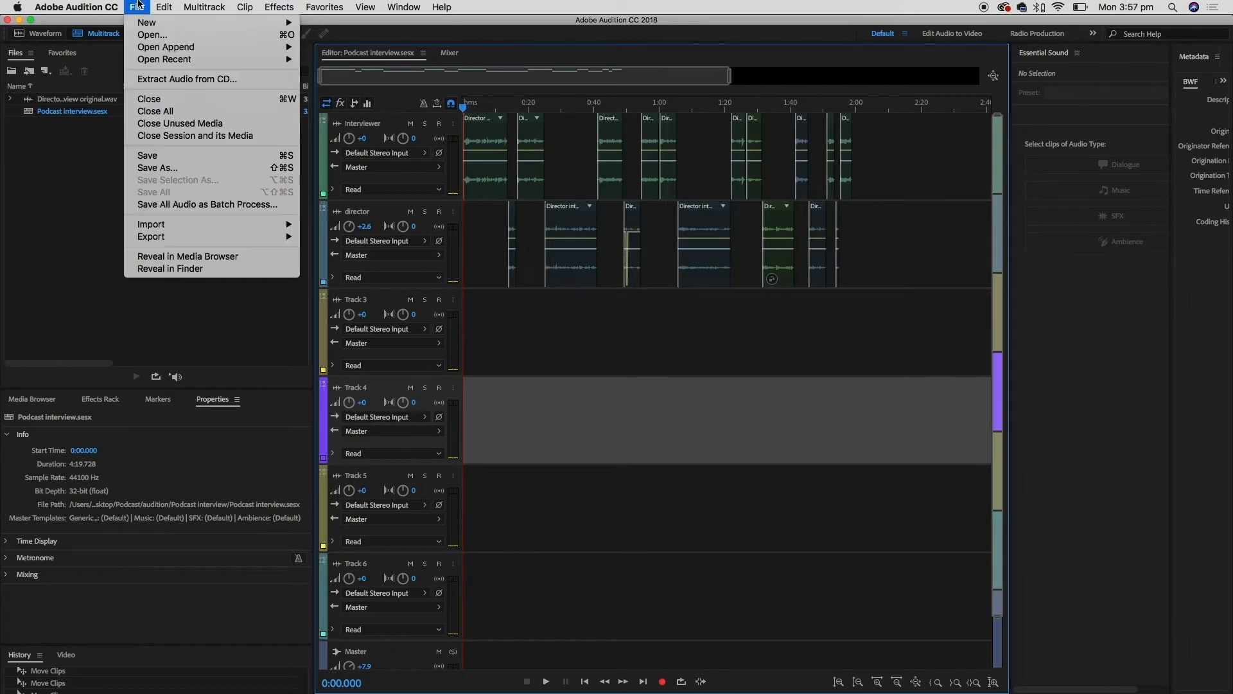
pyautogui.moveTo(264, 226)
pyautogui.click(350, 230)
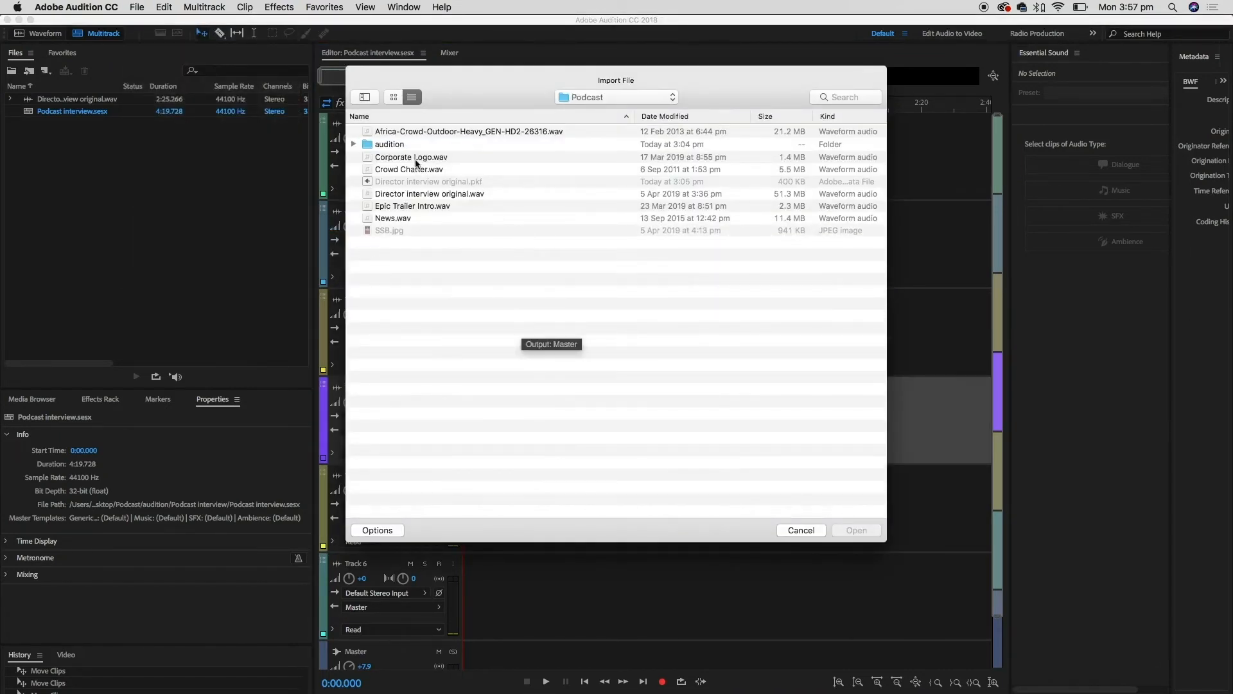
pyautogui.click(417, 158)
pyautogui.click(433, 133)
pyautogui.click(428, 160)
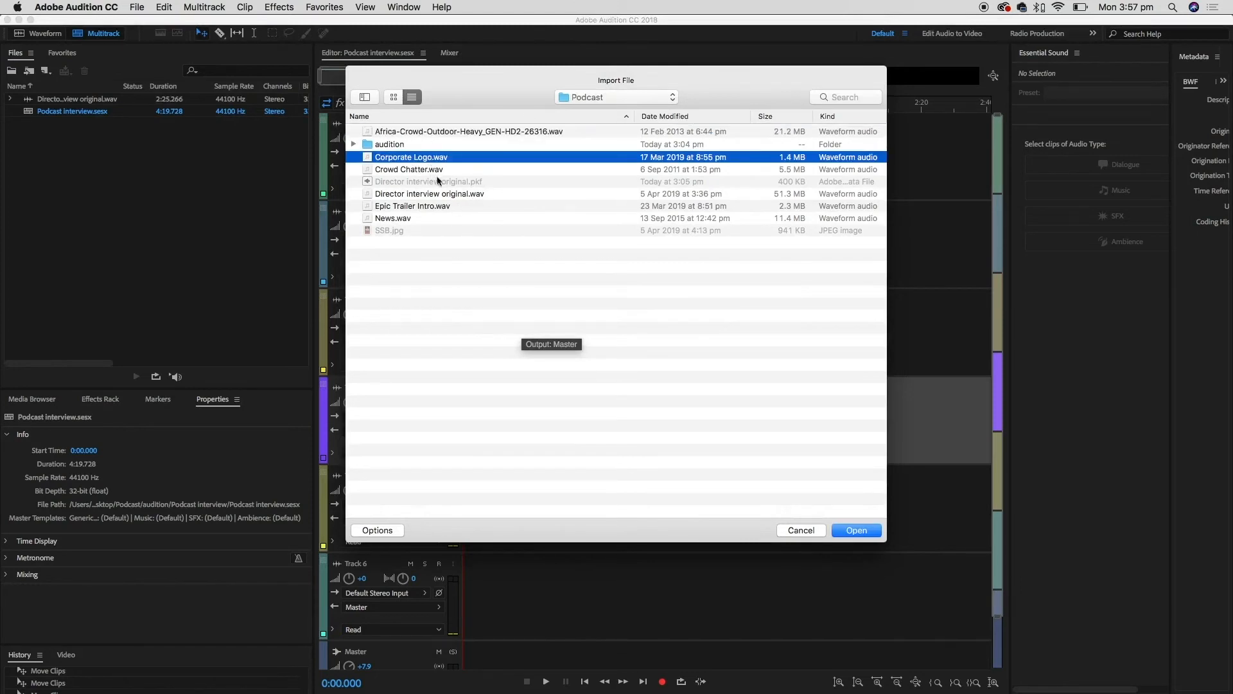
pyautogui.click(399, 219)
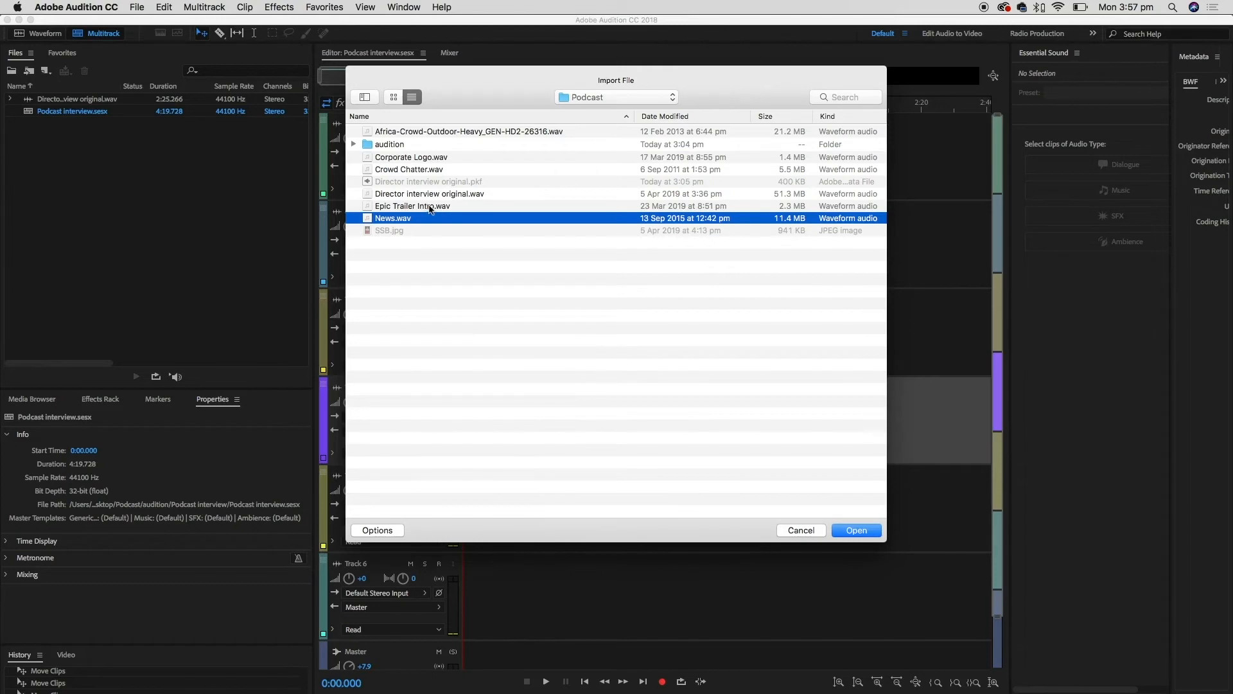
pyautogui.keyDown('shift'); pyautogui.click(429, 207); pyautogui.keyUp('shift')
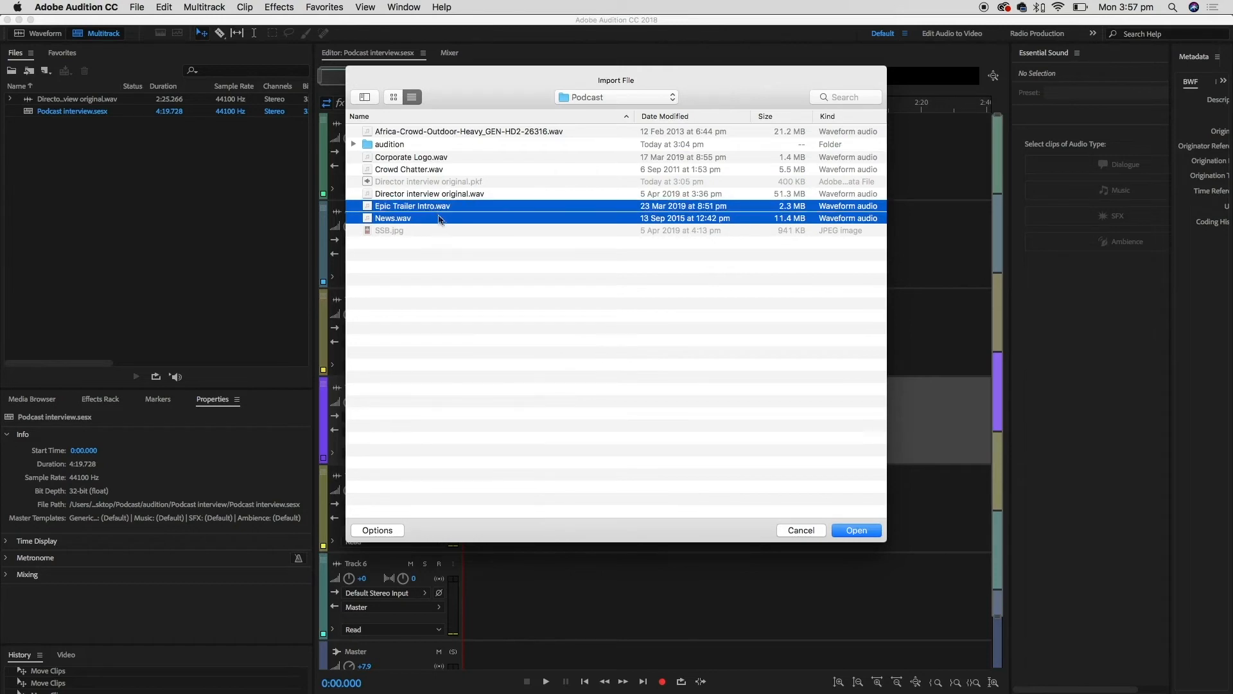
pyautogui.keyDown('super'); pyautogui.click(435, 159); pyautogui.keyUp('super')
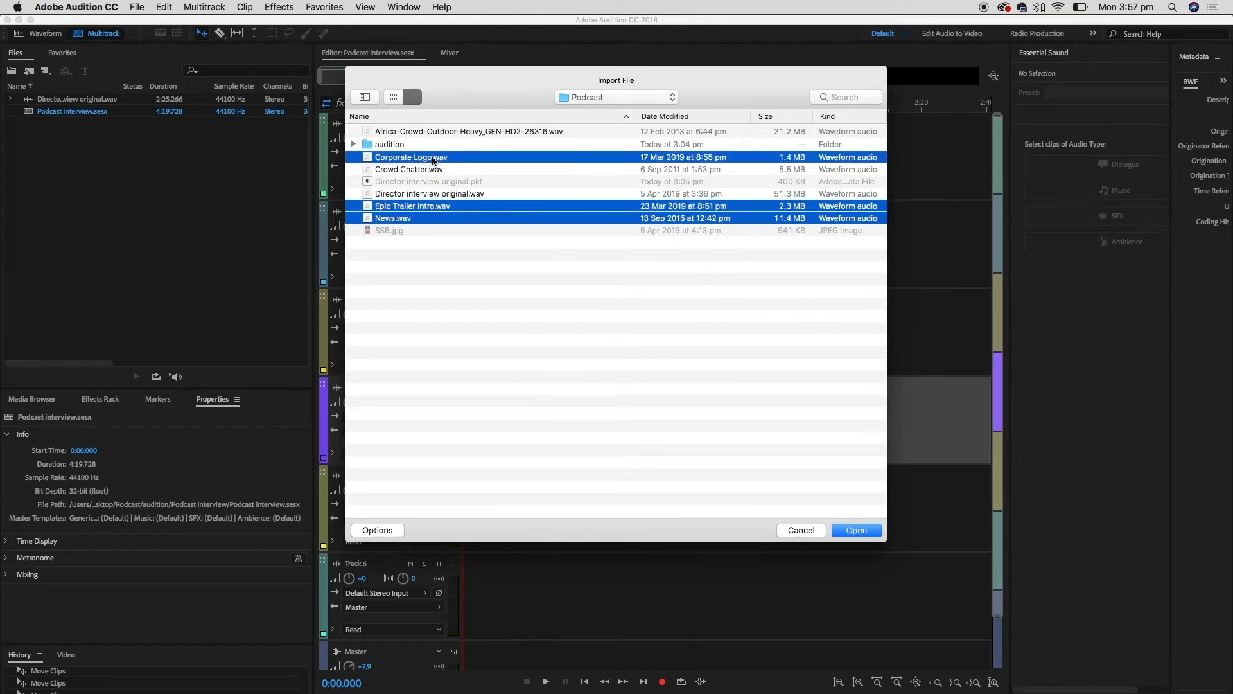
pyautogui.click(855, 529)
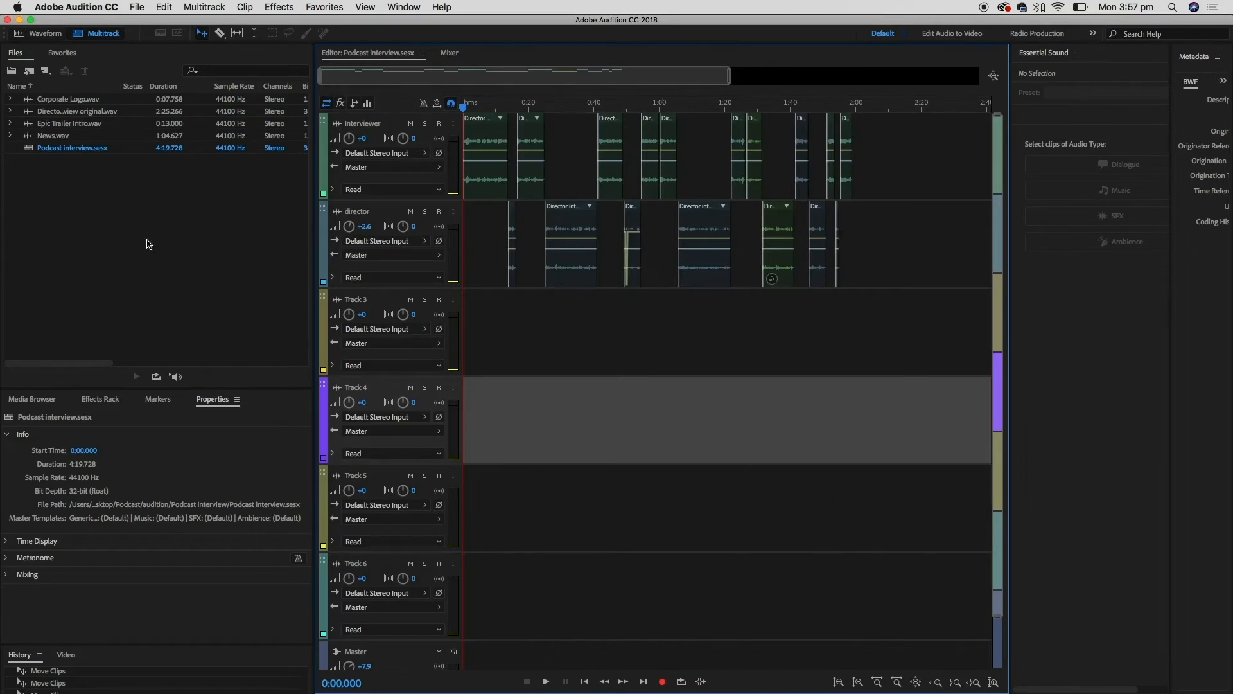
# Place Corporate Logo.wav at the start of Track 3 and set the playhead to 0:00
pyautogui.click(189, 246)
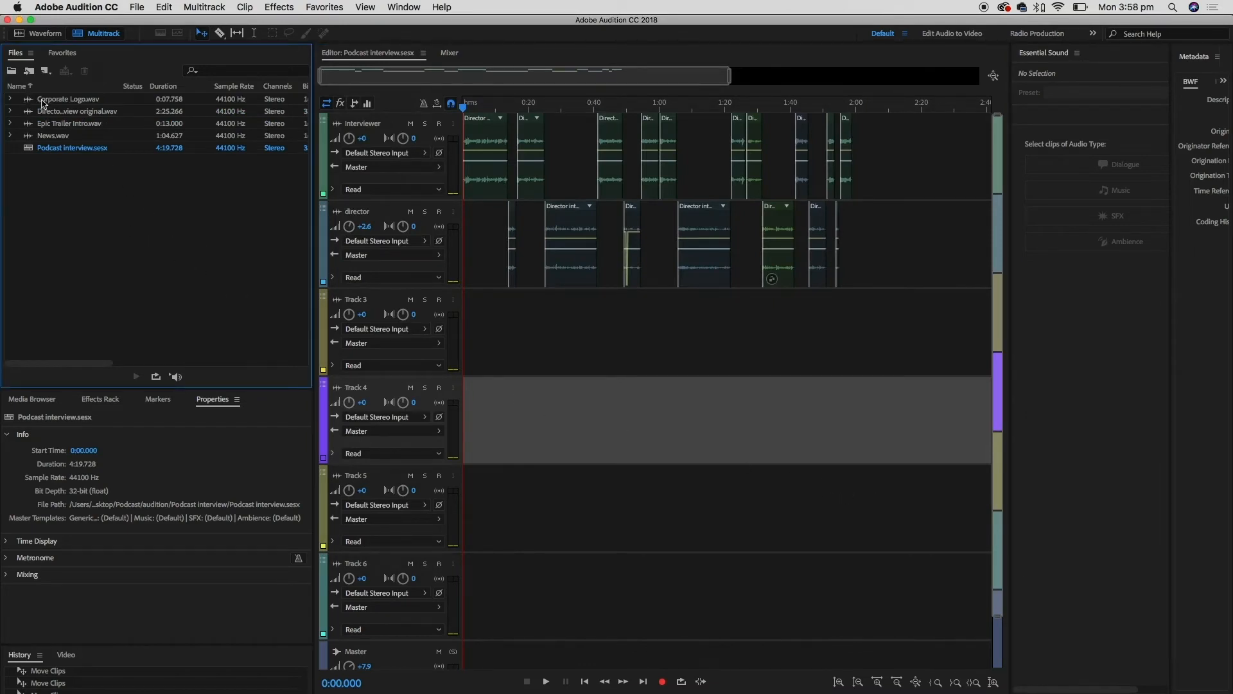
pyautogui.moveTo(43, 103); pyautogui.dragTo(463, 347)
pyautogui.click(464, 106)
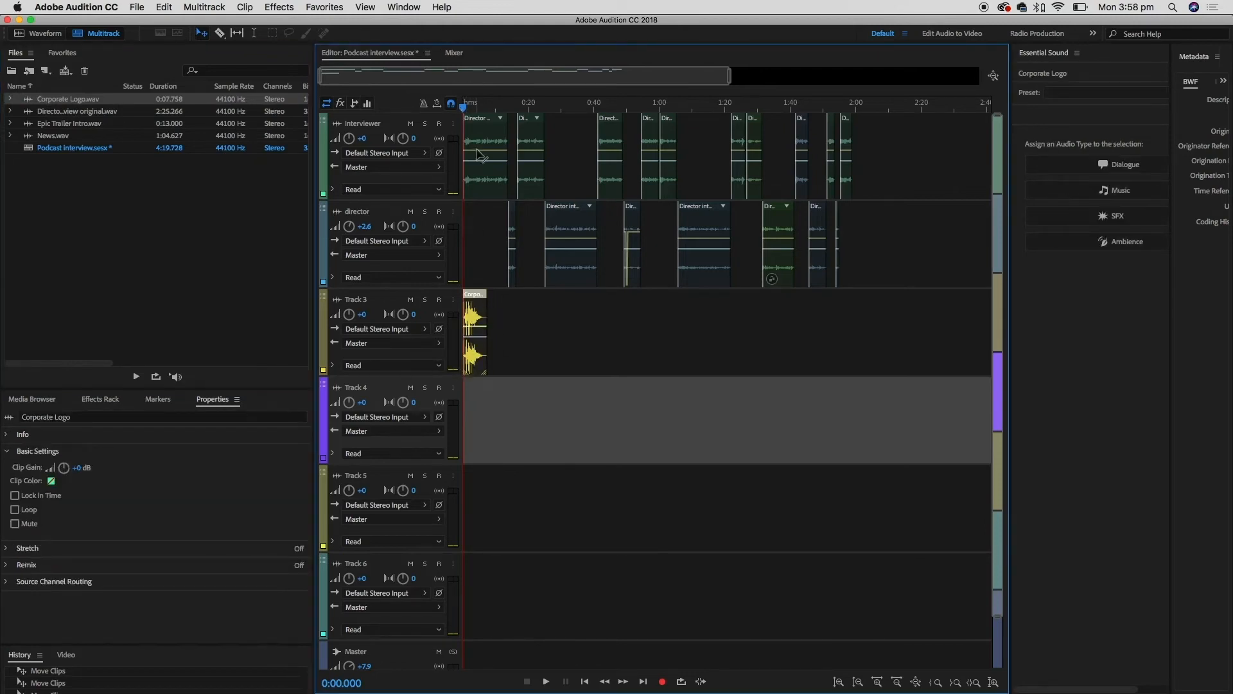
# Play the first seconds of the session to hear the Corporate Logo clip against the interviewer's opening
pyautogui.press('=')
pyautogui.press('=')
pyautogui.press('=')
pyautogui.press('=')
pyautogui.press('=')
pyautogui.press('=')
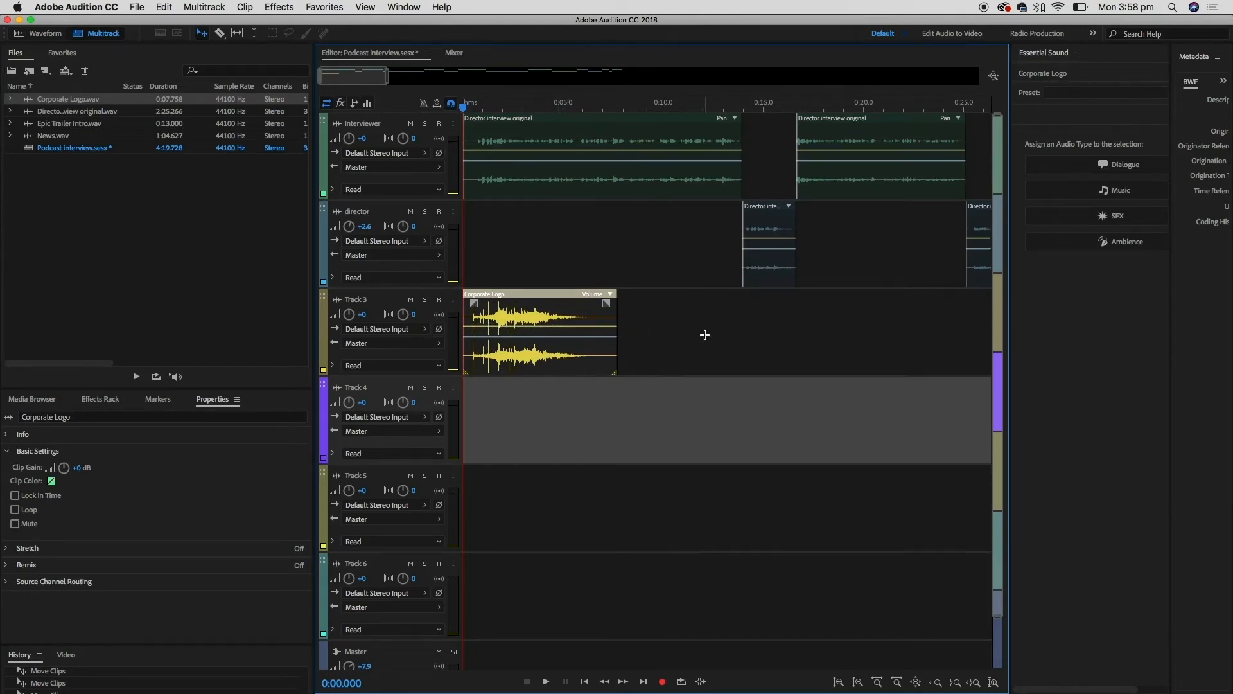
pyautogui.press('space')
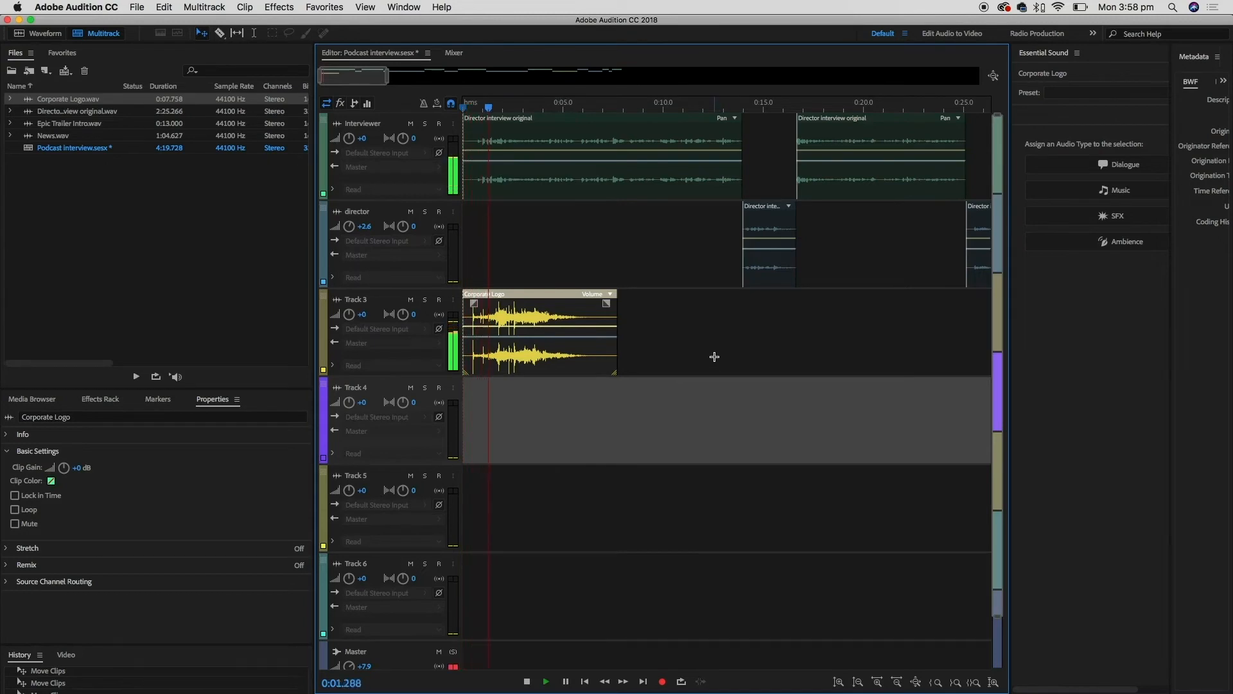
pyautogui.press('space')
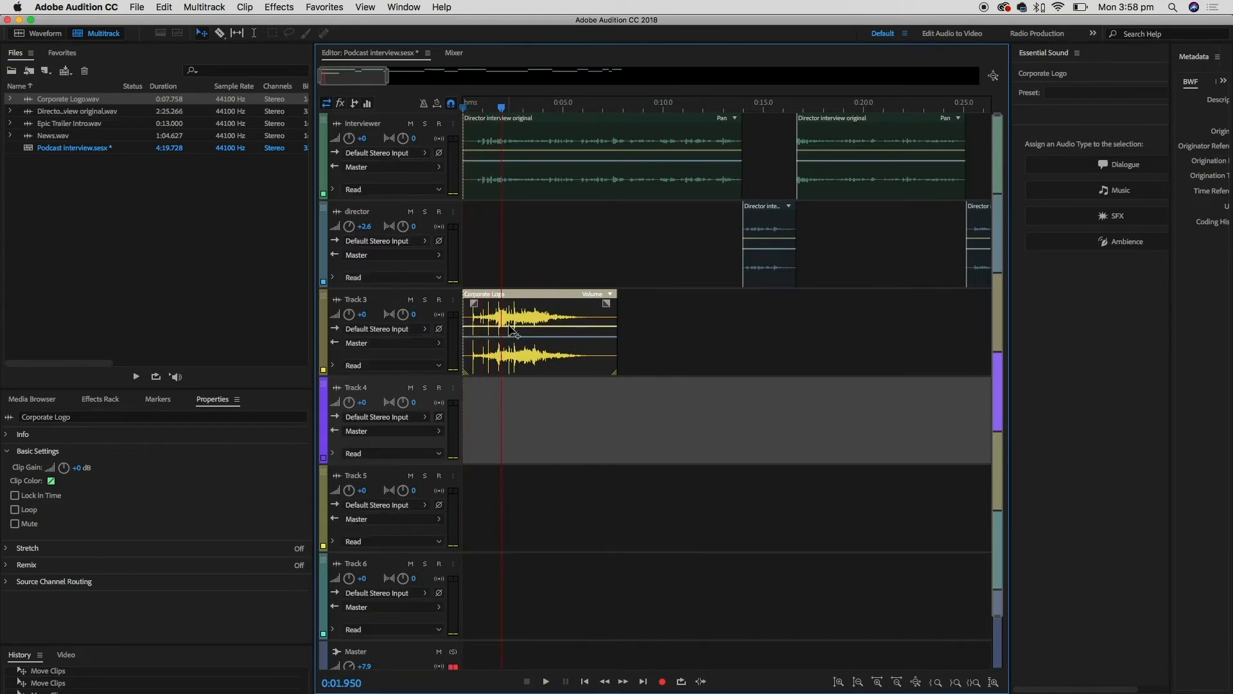
# Lower the volume envelope of the Corporate Logo clip, return the playhead to the start and solo Track 3
pyautogui.moveTo(551, 330); pyautogui.dragTo(551, 346)
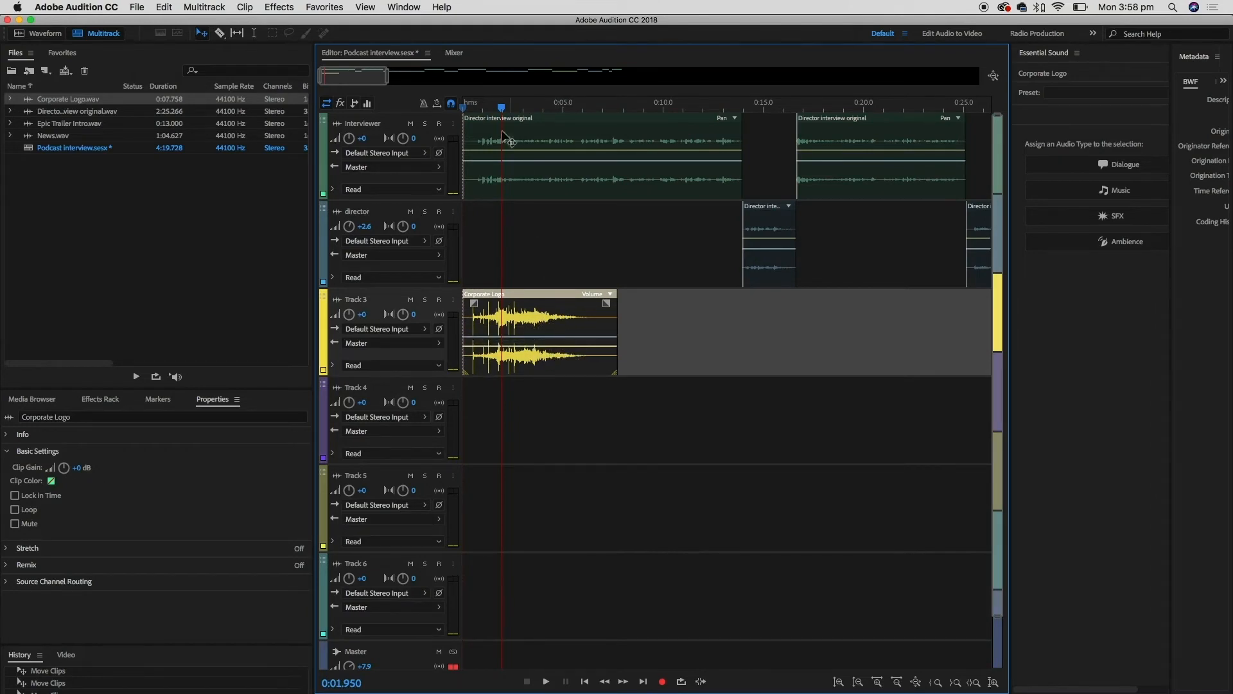
pyautogui.click(464, 106)
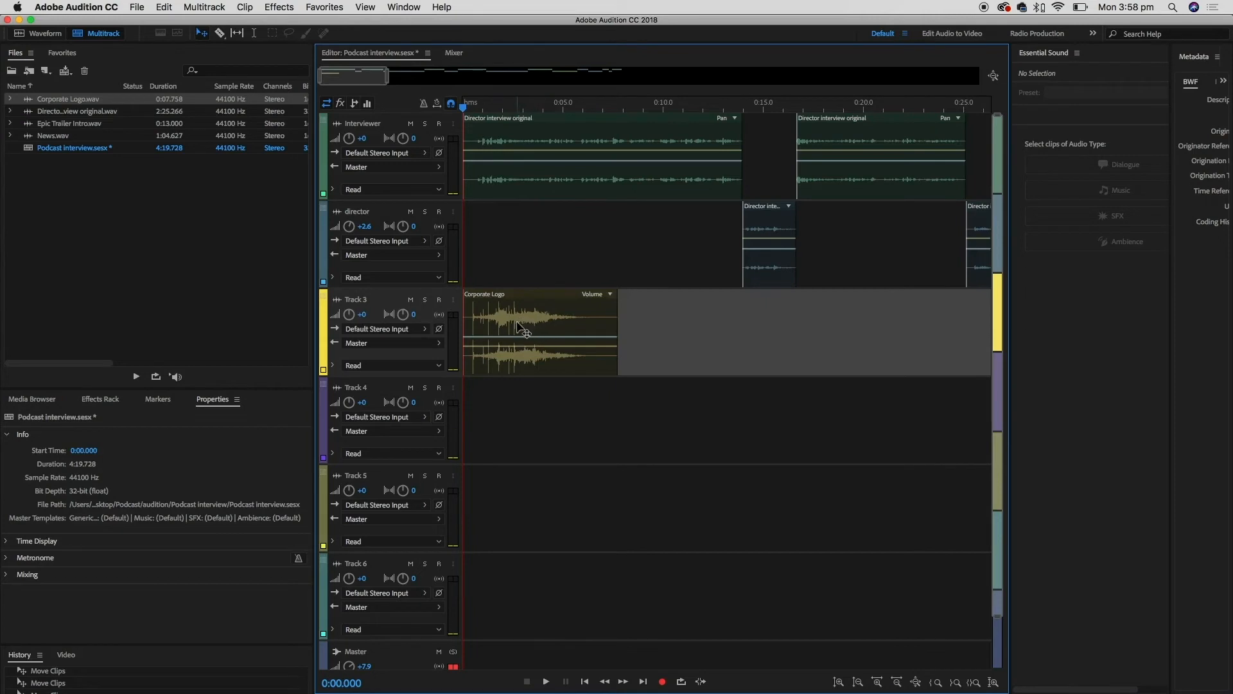
pyautogui.click(425, 300)
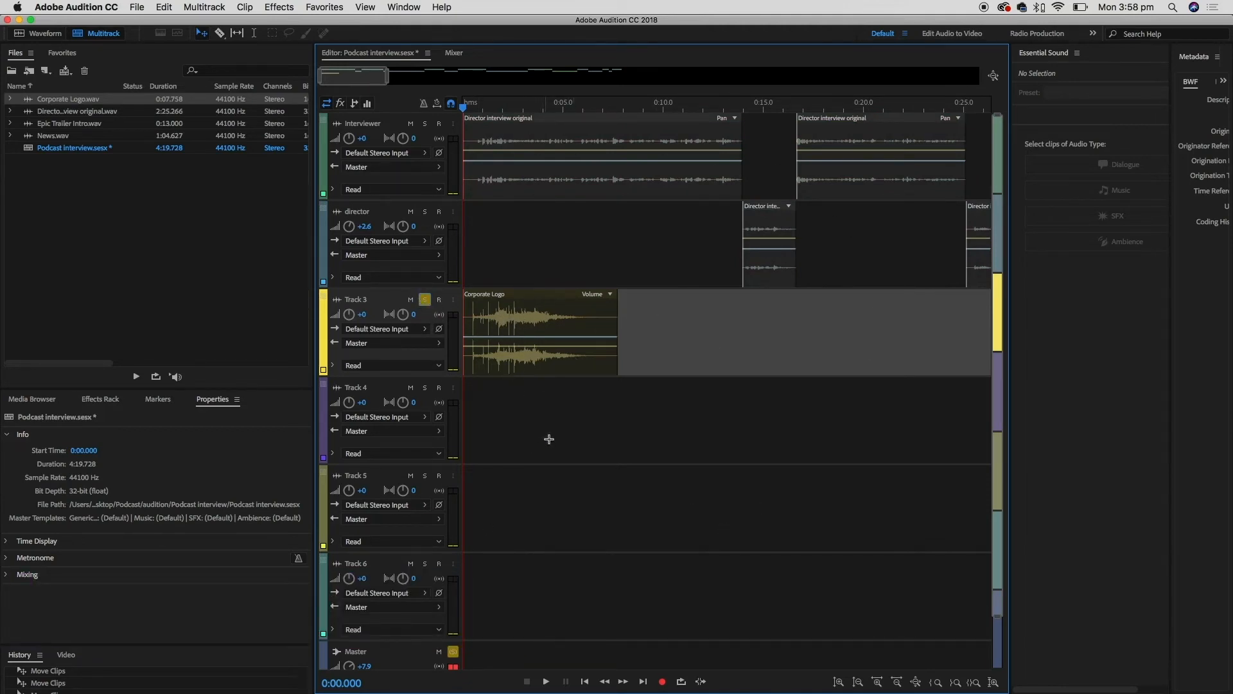
# Play the soloed Corporate Logo clip from the start to check its lowered volume
pyautogui.press('space')
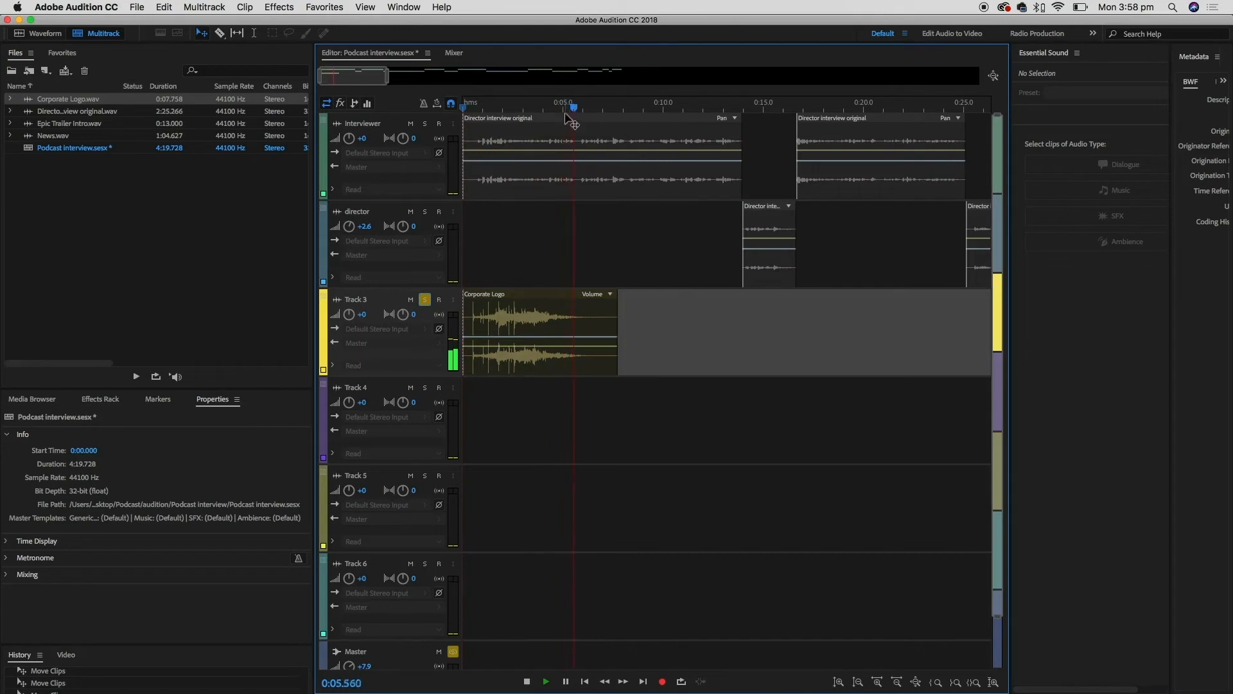
pyautogui.press('space')
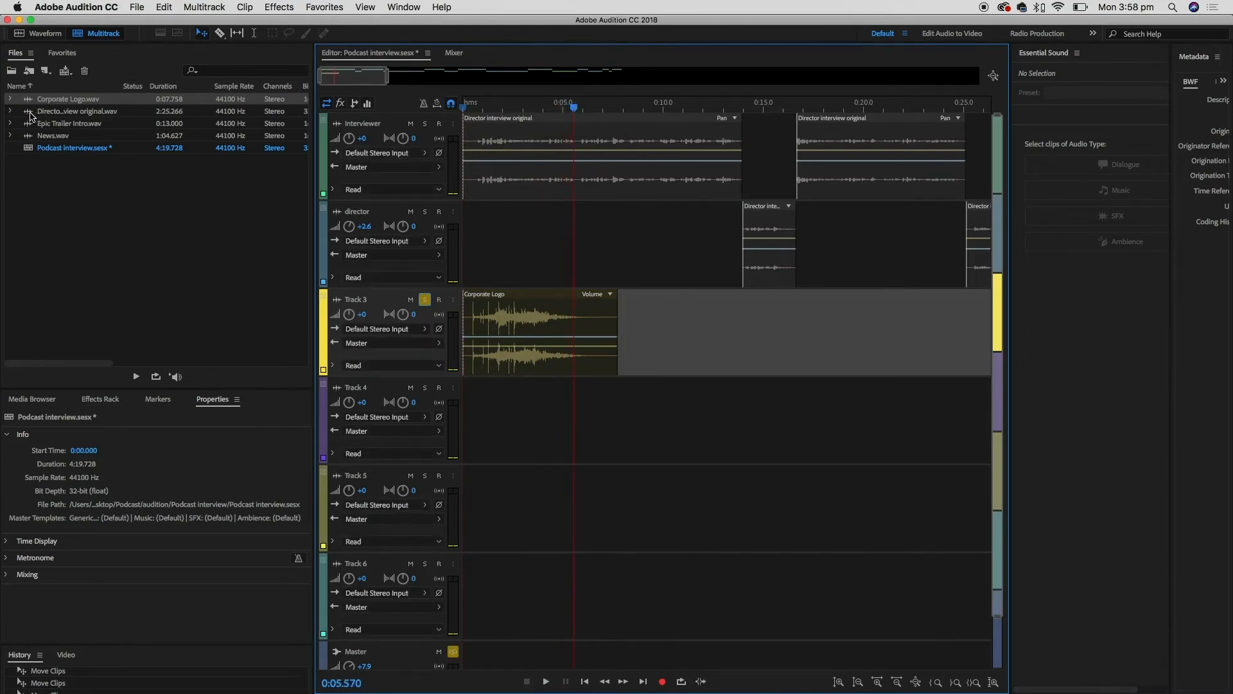
# Place Epic Trailer Intro.wav at the start of Track 4, solo Track 4 instead of Track 3, and set the playhead near the start
pyautogui.moveTo(29, 123); pyautogui.dragTo(454, 432)
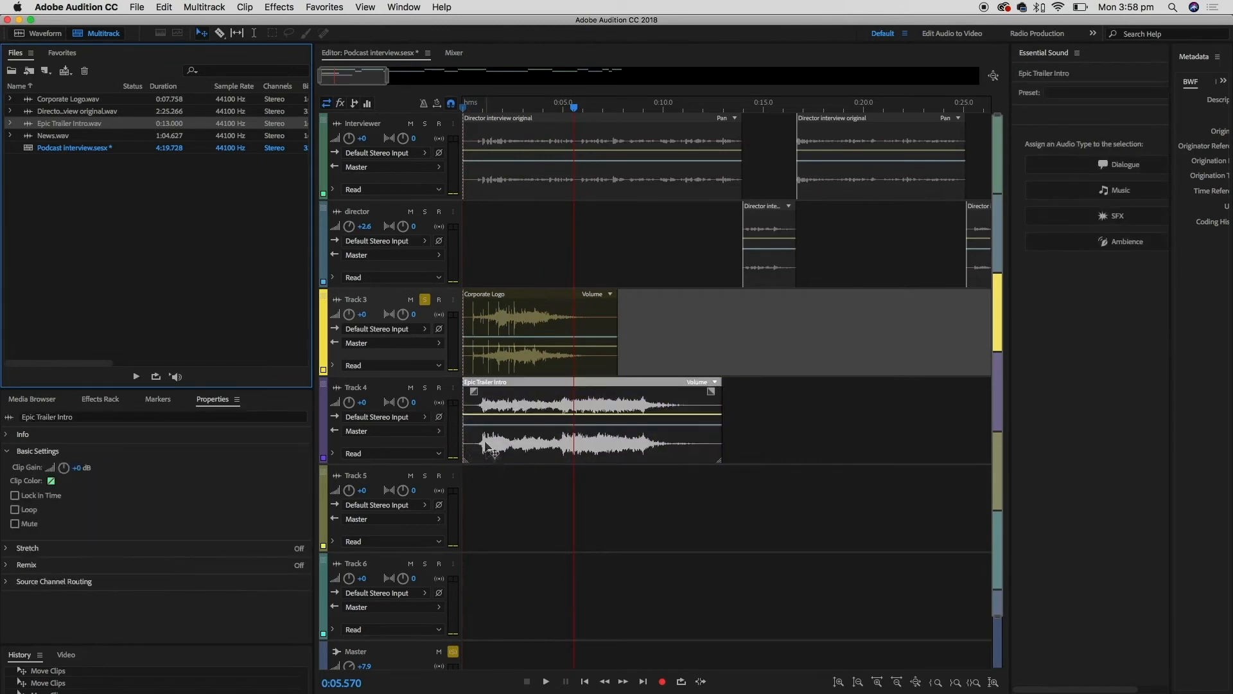
pyautogui.click(425, 387)
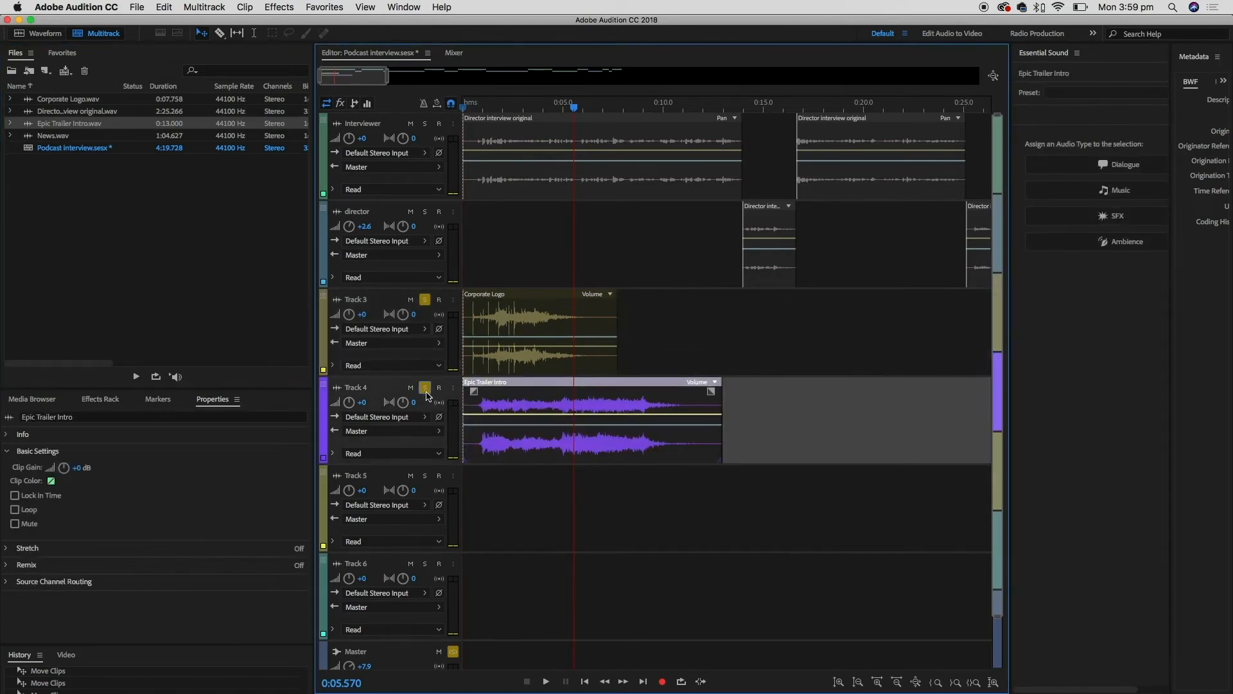
pyautogui.click(424, 300)
pyautogui.moveTo(524, 108); pyautogui.dragTo(469, 108)
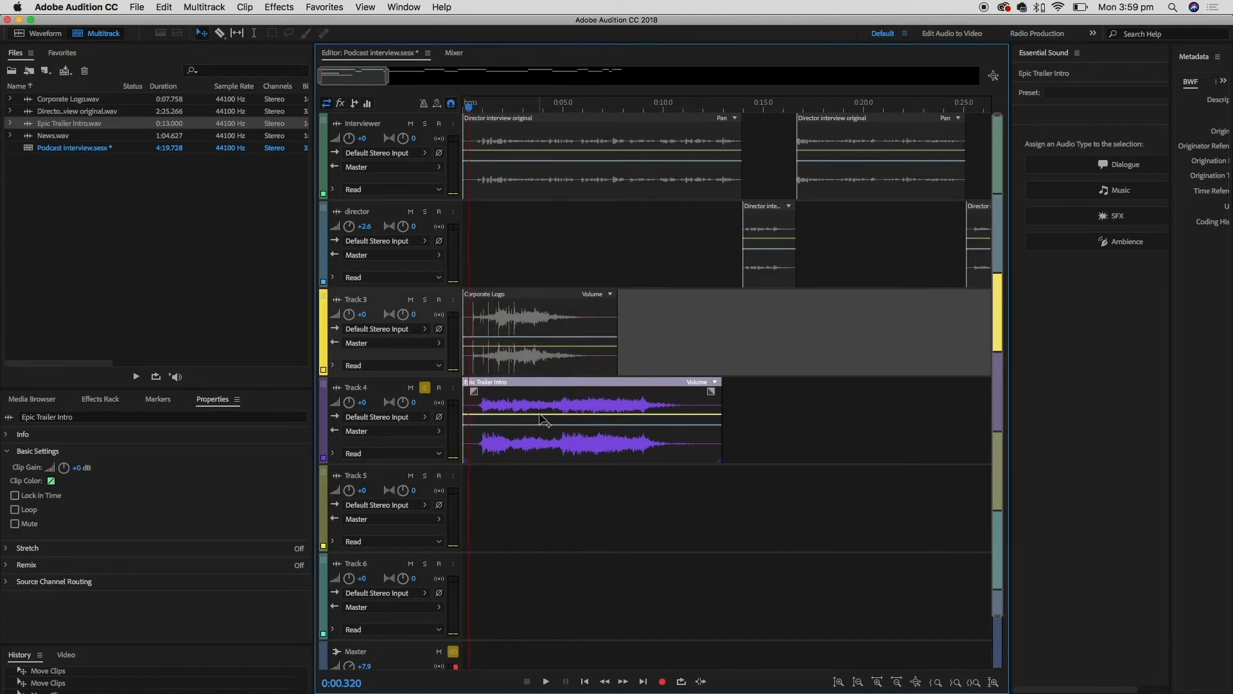
# Lower the volume envelope of the Epic Trailer Intro clip, fine-tuning it during playback
pyautogui.moveTo(542, 421); pyautogui.dragTo(548, 435)
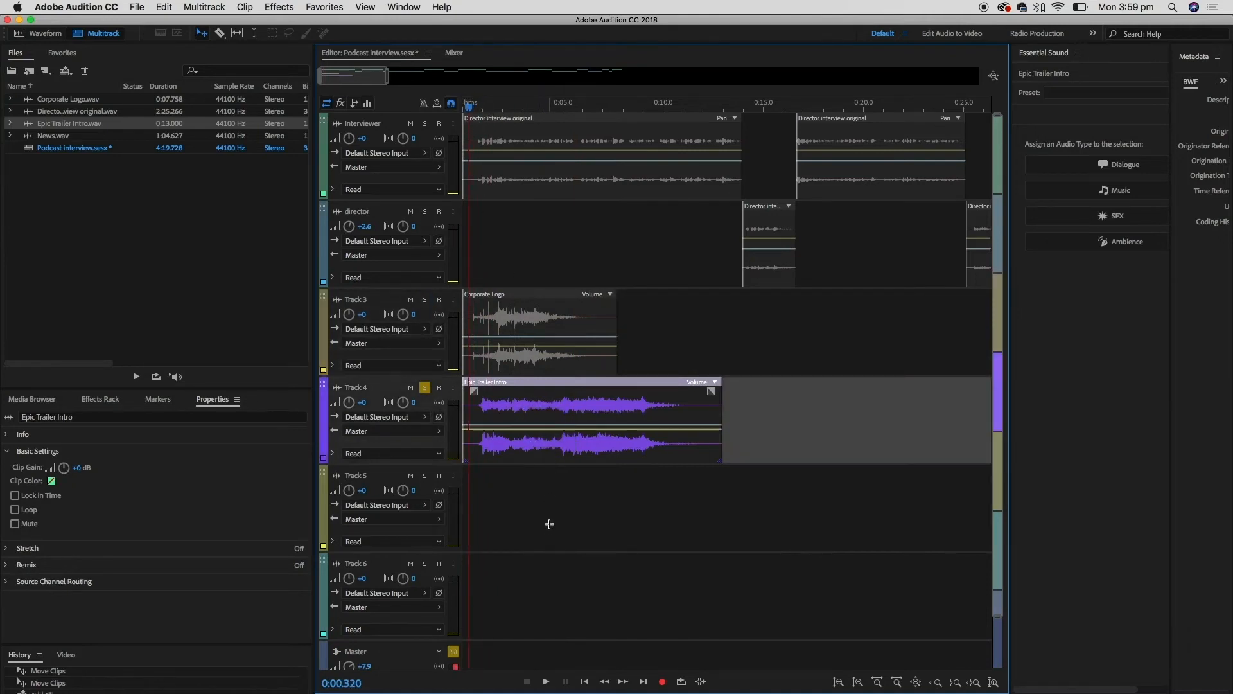
pyautogui.press('space')
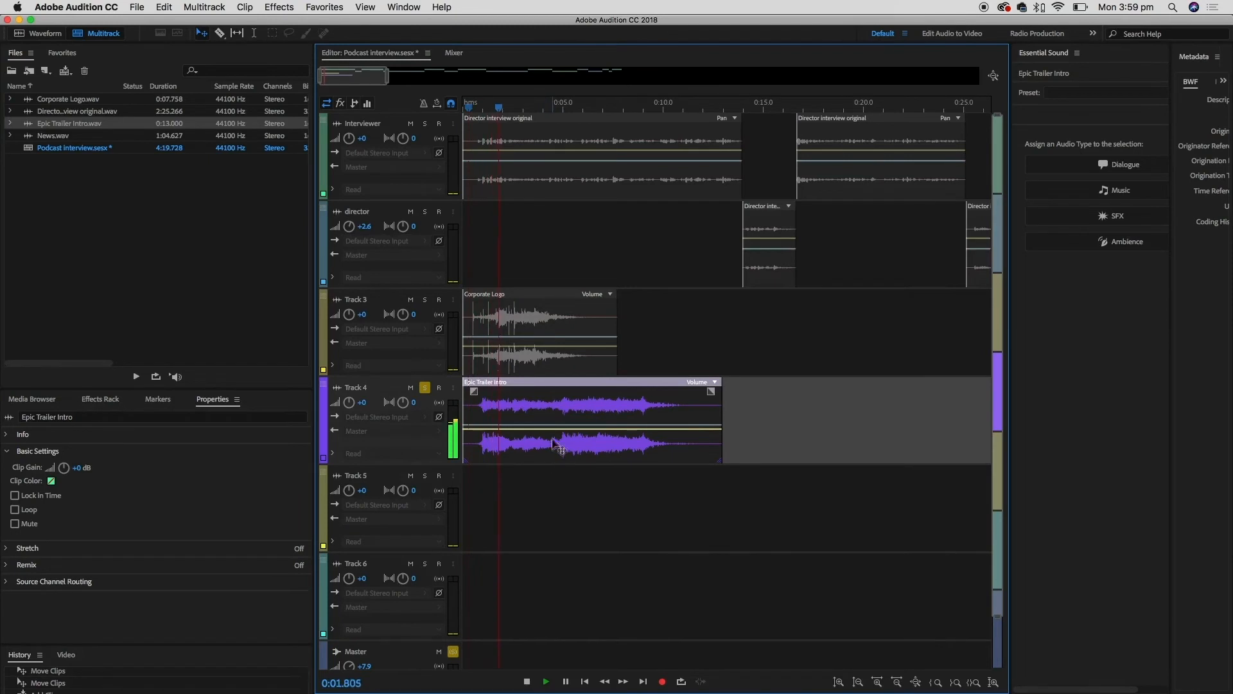
pyautogui.moveTo(554, 442); pyautogui.dragTo(559, 443)
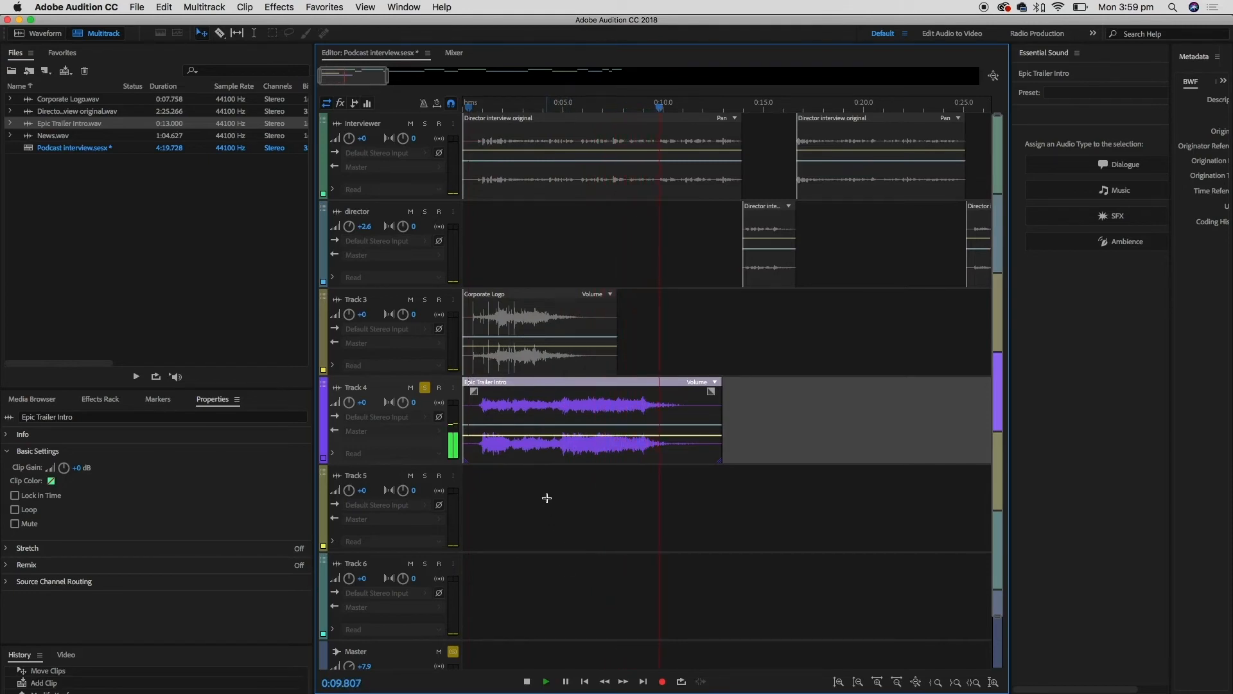
pyautogui.press('space')
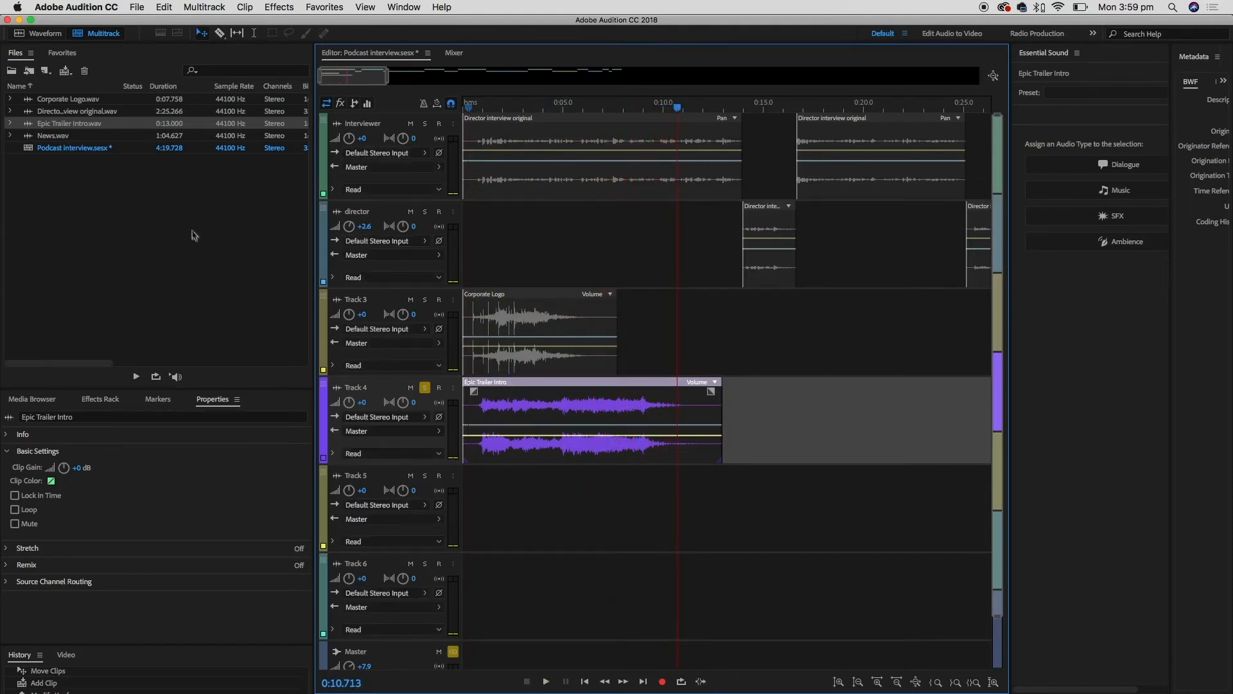
# Place News.wav at the start of Track 5 and solo Track 5 instead of Track 4
pyautogui.moveTo(29, 136); pyautogui.dragTo(480, 553)
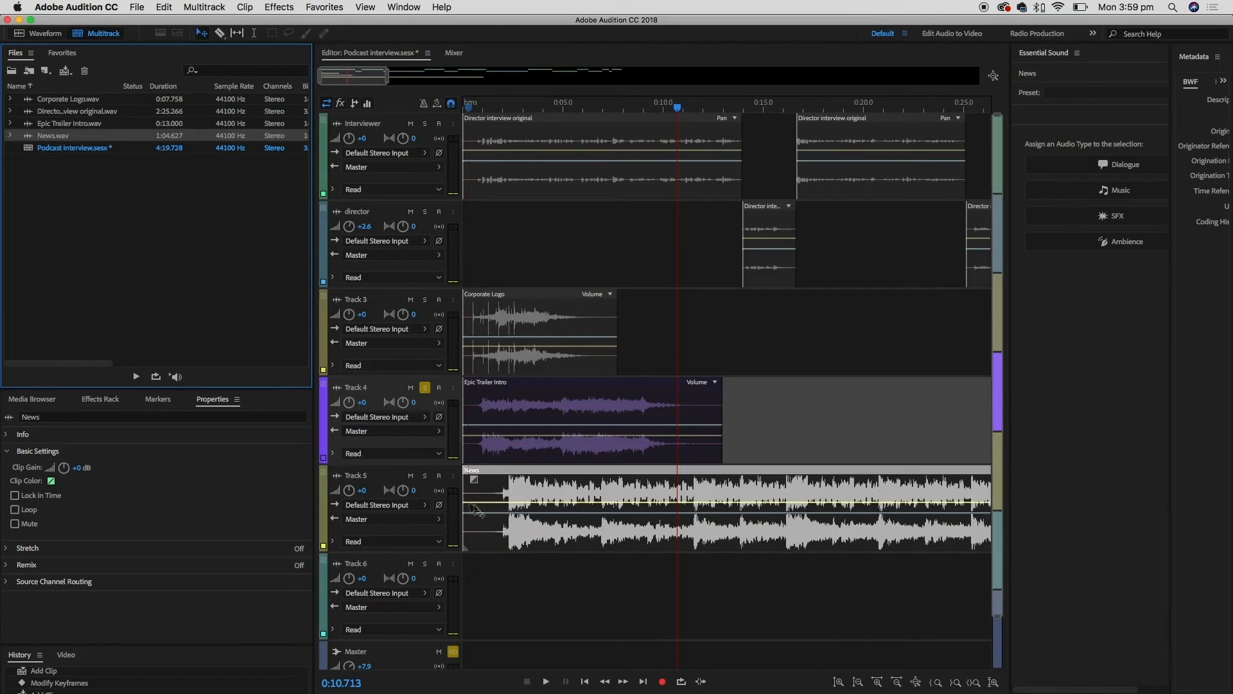
pyautogui.click(424, 476)
pyautogui.click(425, 387)
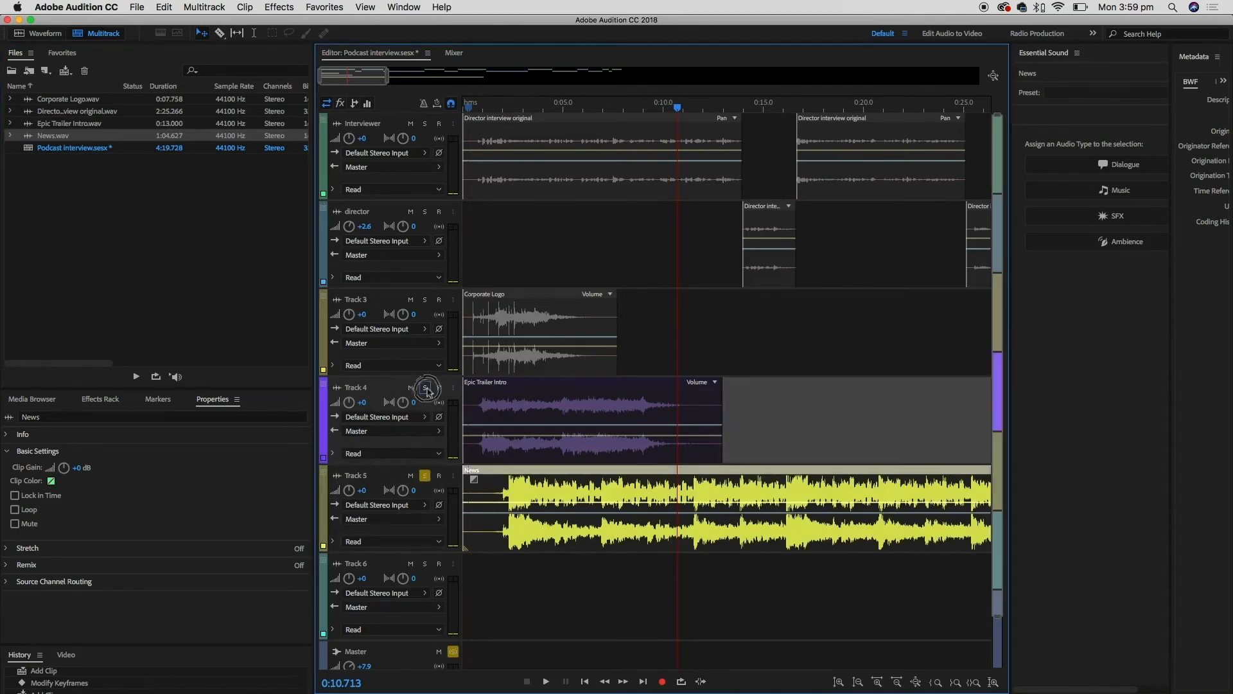
# Lower the volume envelope of the News clip, adjusting it further while playing from about 0:01.6
pyautogui.moveTo(506, 508); pyautogui.dragTo(496, 514)
pyautogui.click(495, 106)
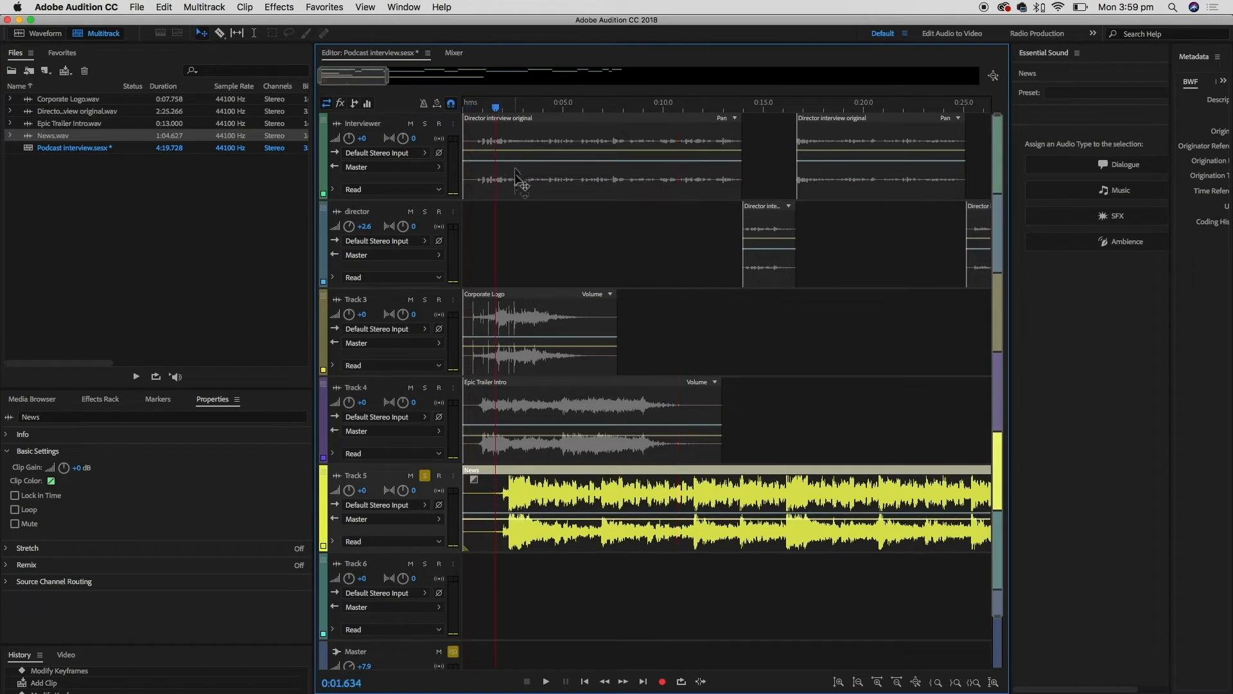
pyautogui.press('space')
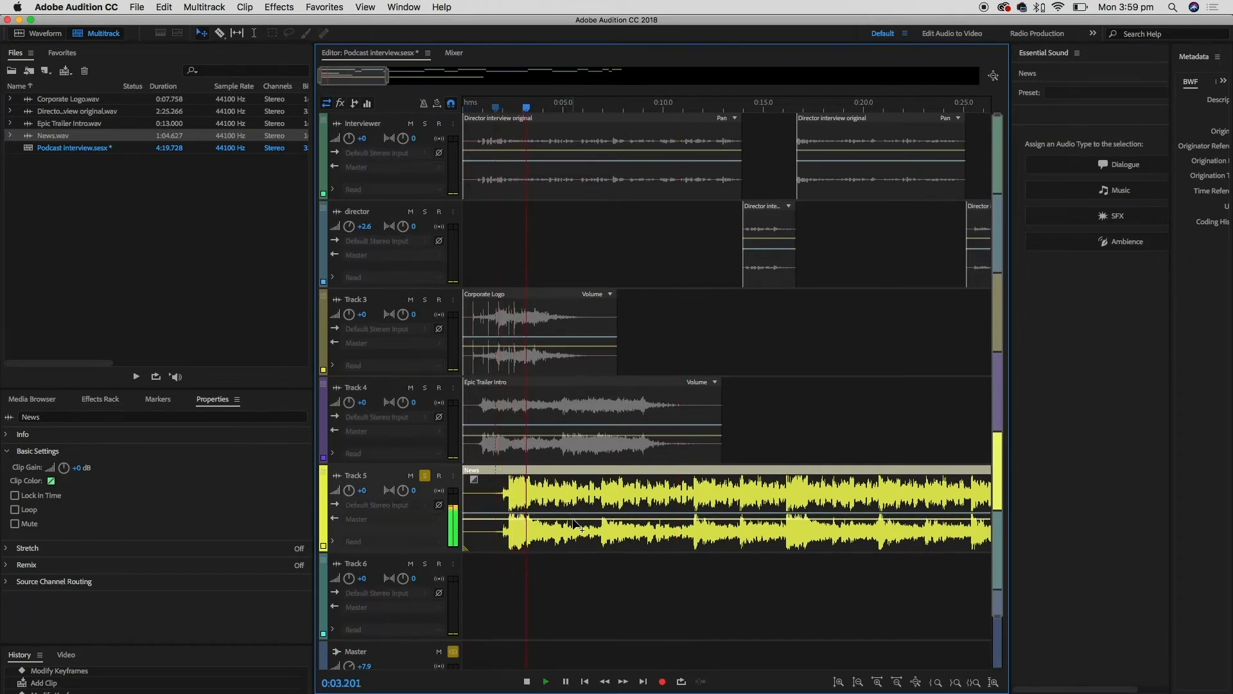
pyautogui.moveTo(572, 517); pyautogui.dragTo(577, 531)
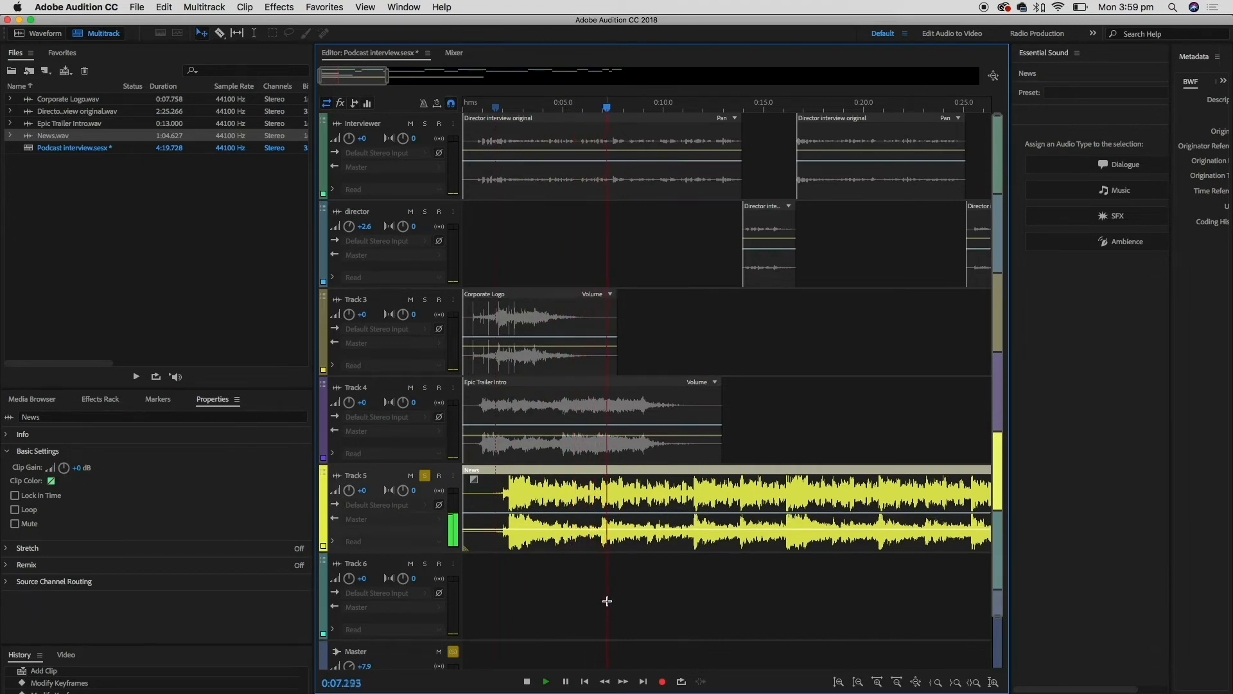
pyautogui.press('space')
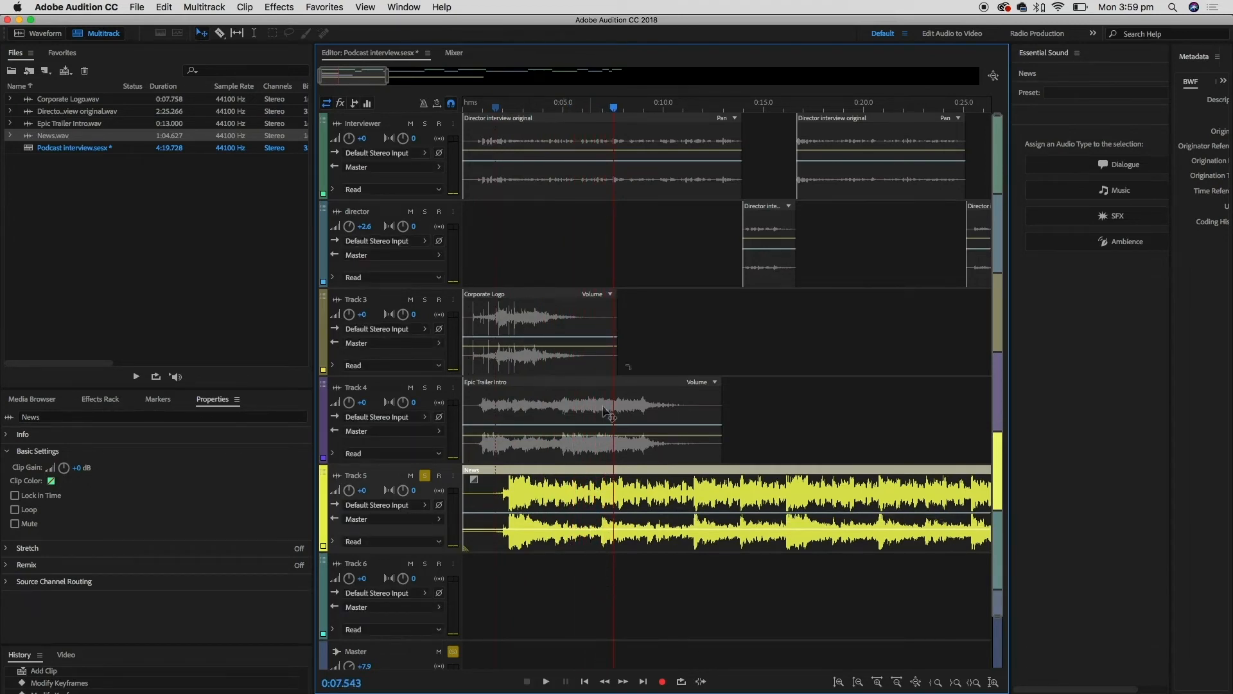
# Shift all interviewer and director clips together about 4 seconds later to leave room for the intro music
pyautogui.scroll(-8, 726, 353)
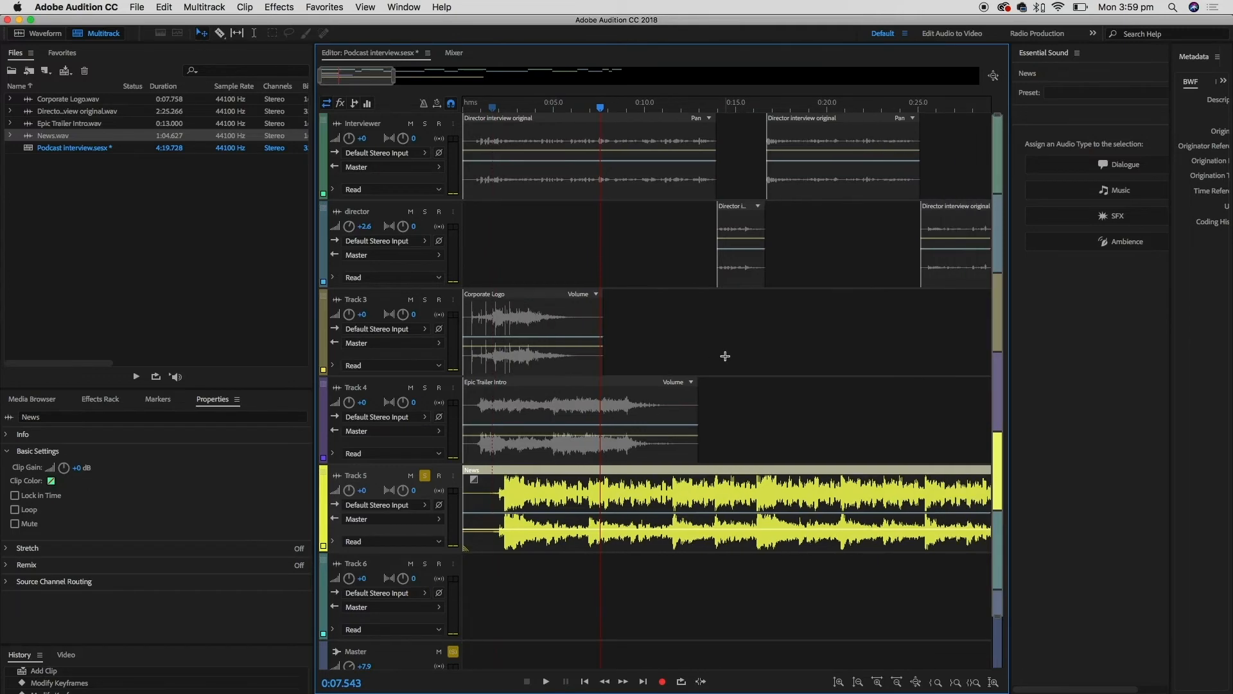
pyautogui.scroll(-8, 712, 413)
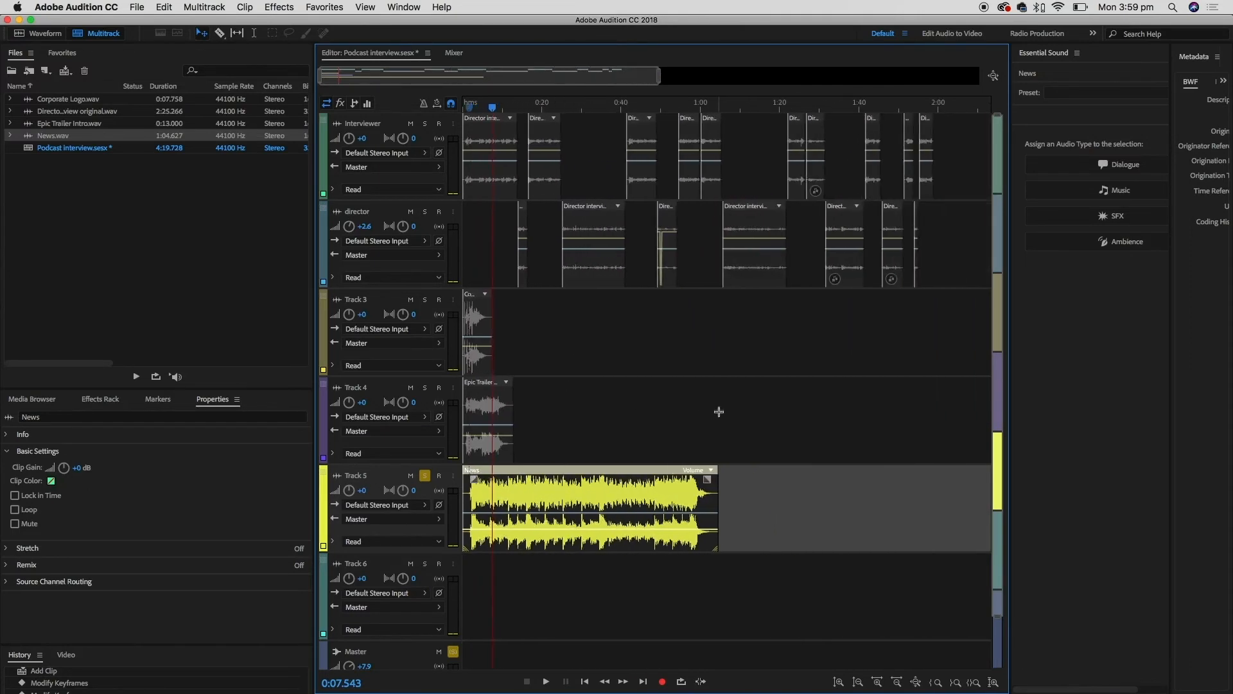
pyautogui.moveTo(838, 142); pyautogui.dragTo(477, 279)
pyautogui.moveTo(474, 195); pyautogui.dragTo(484, 194)
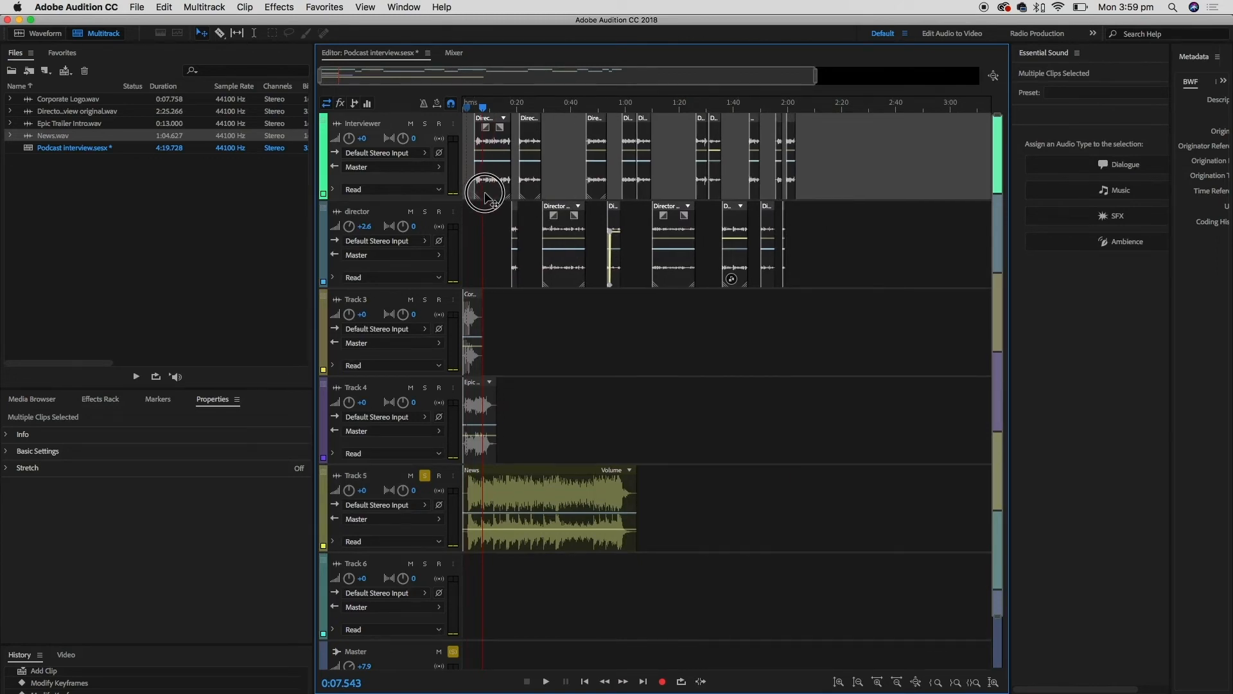
pyautogui.scroll(1, 505, 281)
pyautogui.scroll(5, 506, 281)
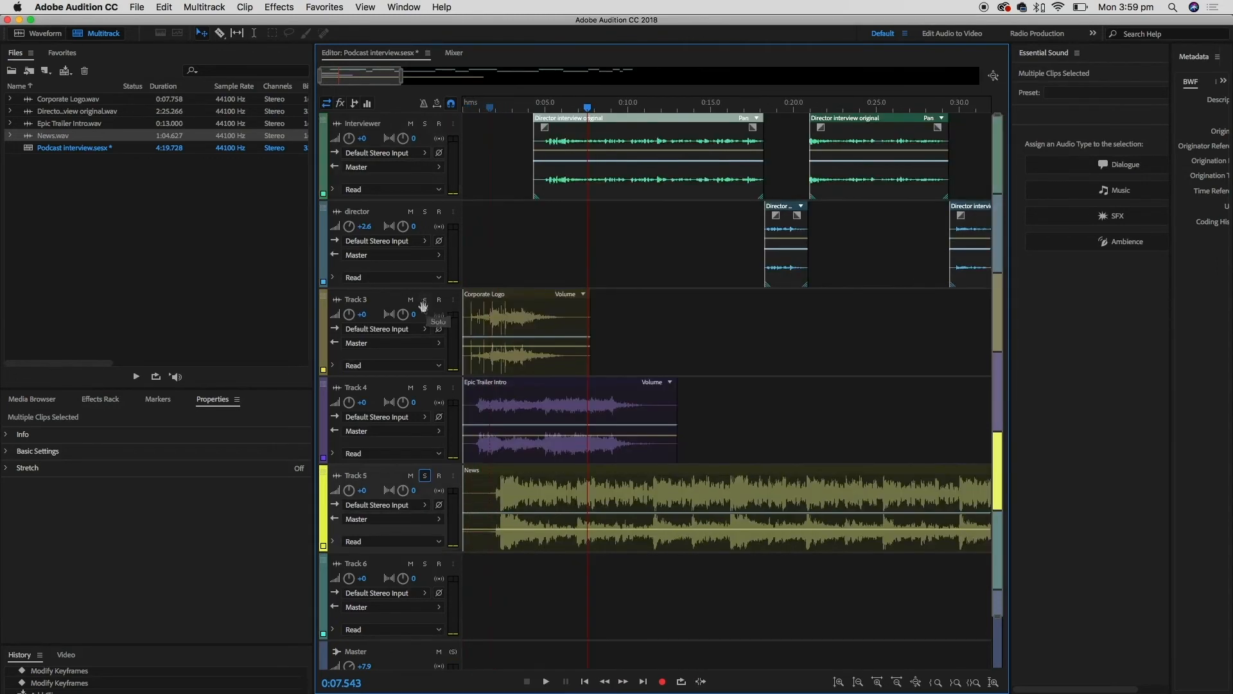
# Mute Tracks 4 and 5 and play from 0:00 to hear Corporate Logo leading into the interviewer's opening
pyautogui.click(411, 393)
pyautogui.click(411, 475)
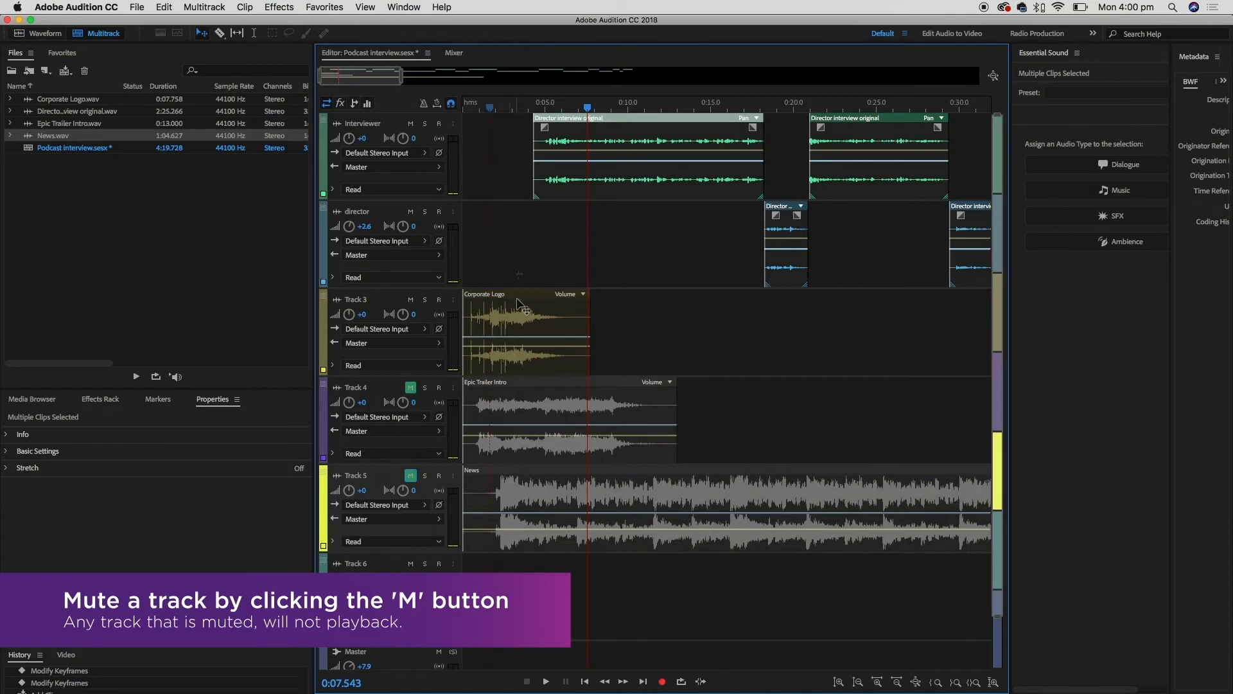
pyautogui.moveTo(547, 106); pyautogui.dragTo(457, 105)
pyautogui.press('space')
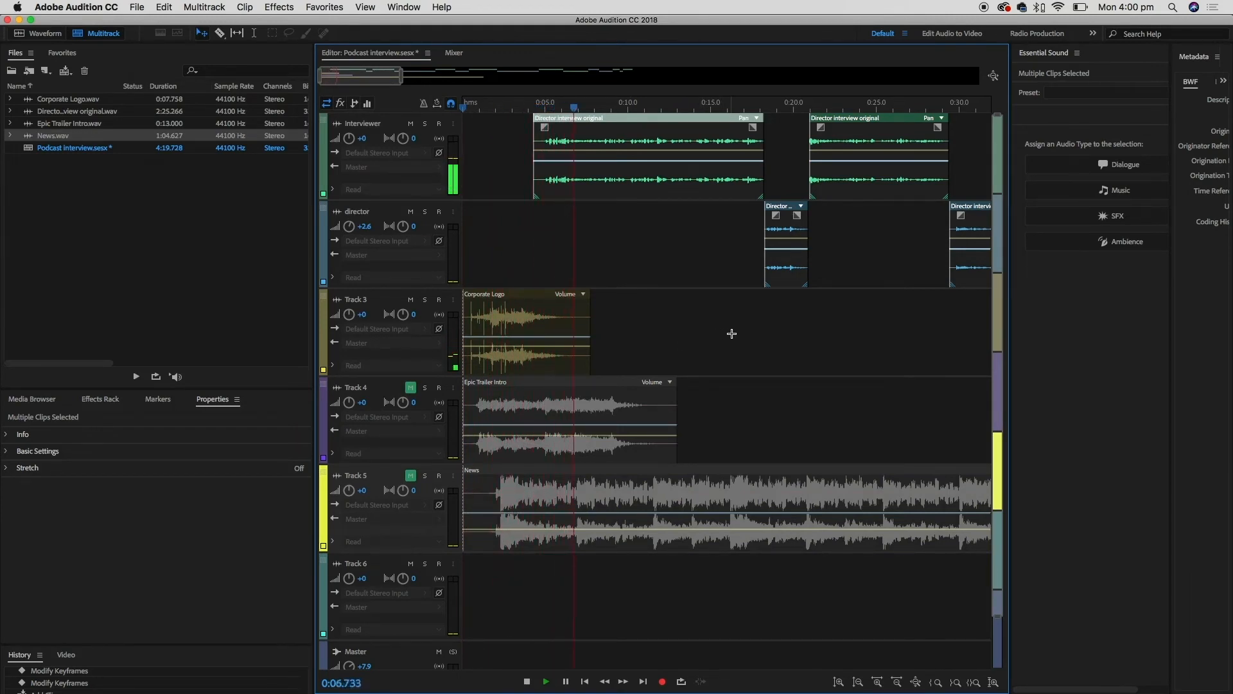
pyautogui.press('space')
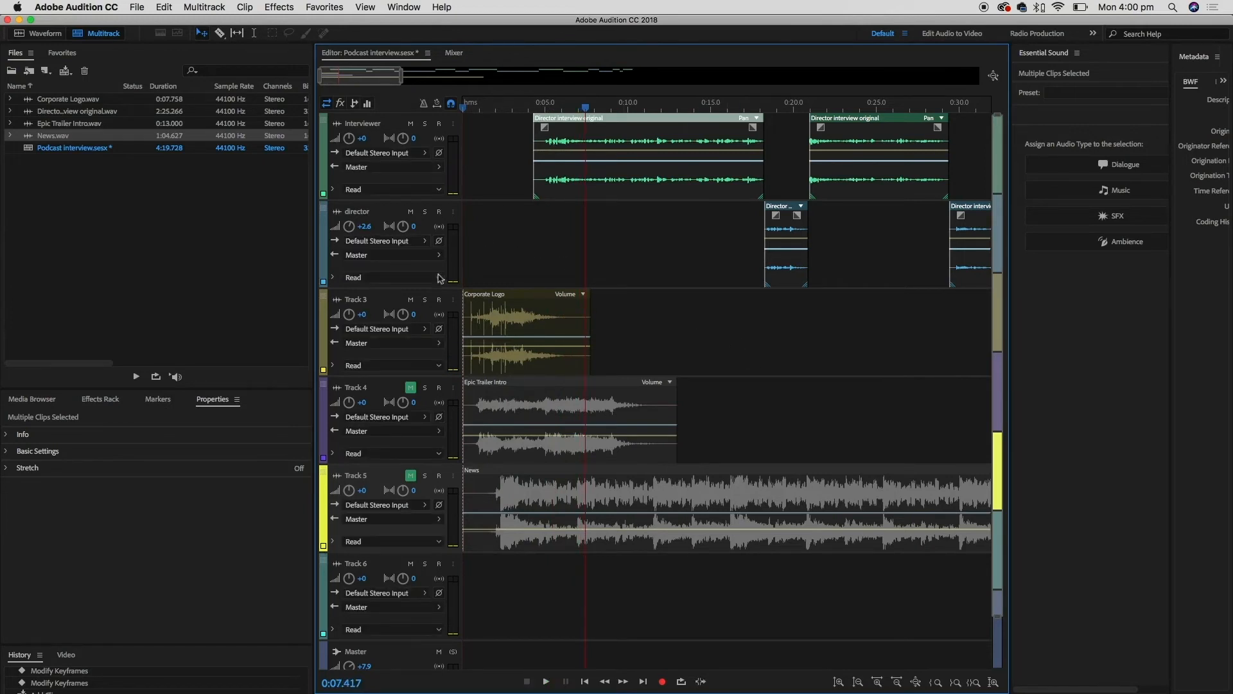
# Mute Track 3, unmute Track 4 and play from near the start to hear Epic Trailer Intro with the interviewer's opening
pyautogui.click(411, 299)
pyautogui.click(410, 387)
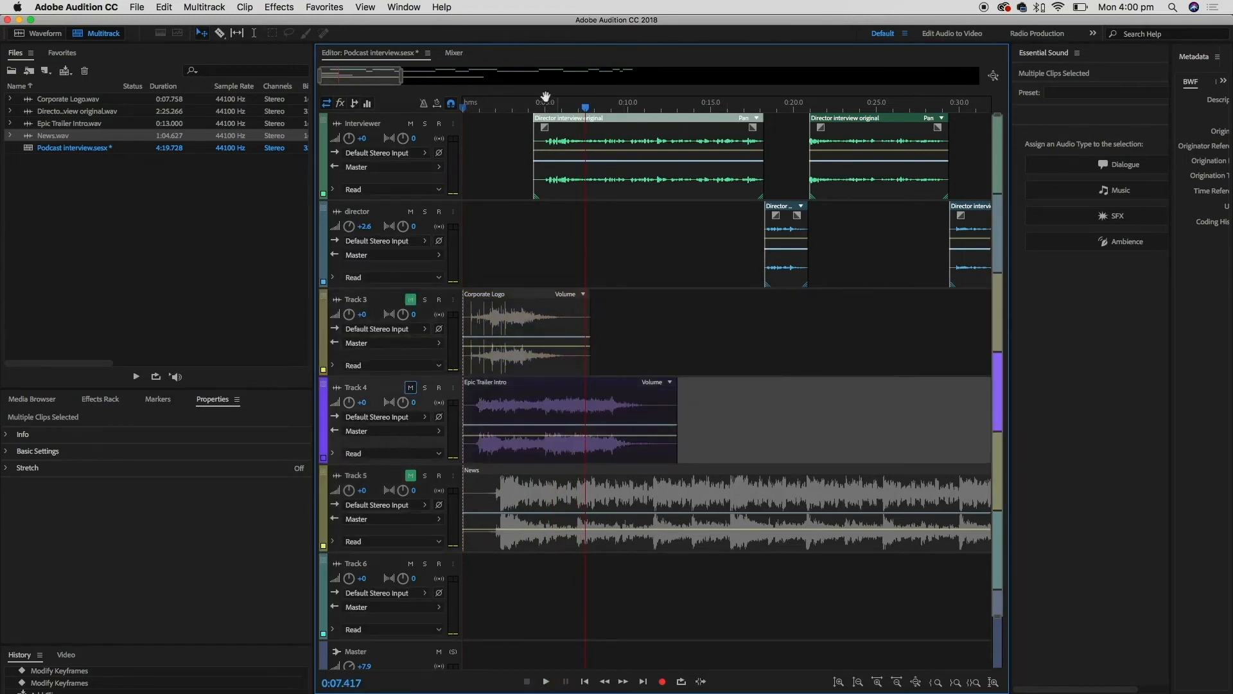
pyautogui.click(477, 108)
pyautogui.press('space')
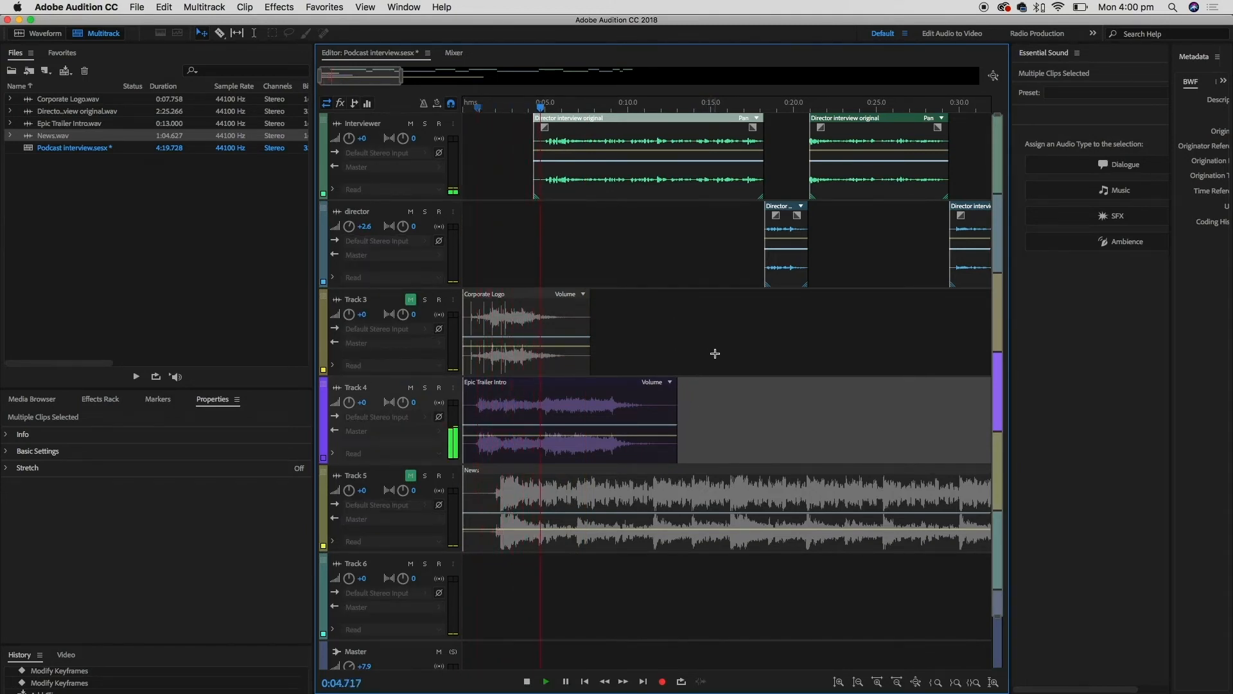
pyautogui.press('space')
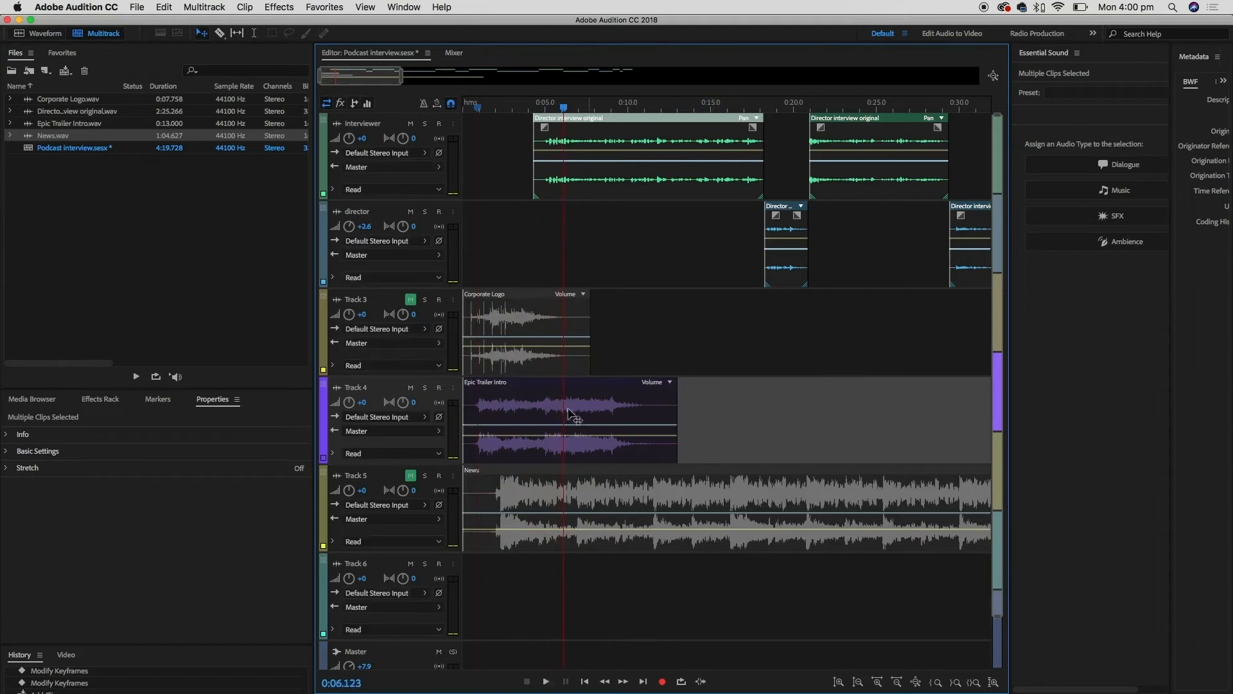
# Delete the Epic Trailer Intro clip from Track 4 and unmute Track 5, keeping Track 3 muted
pyautogui.click(530, 404)
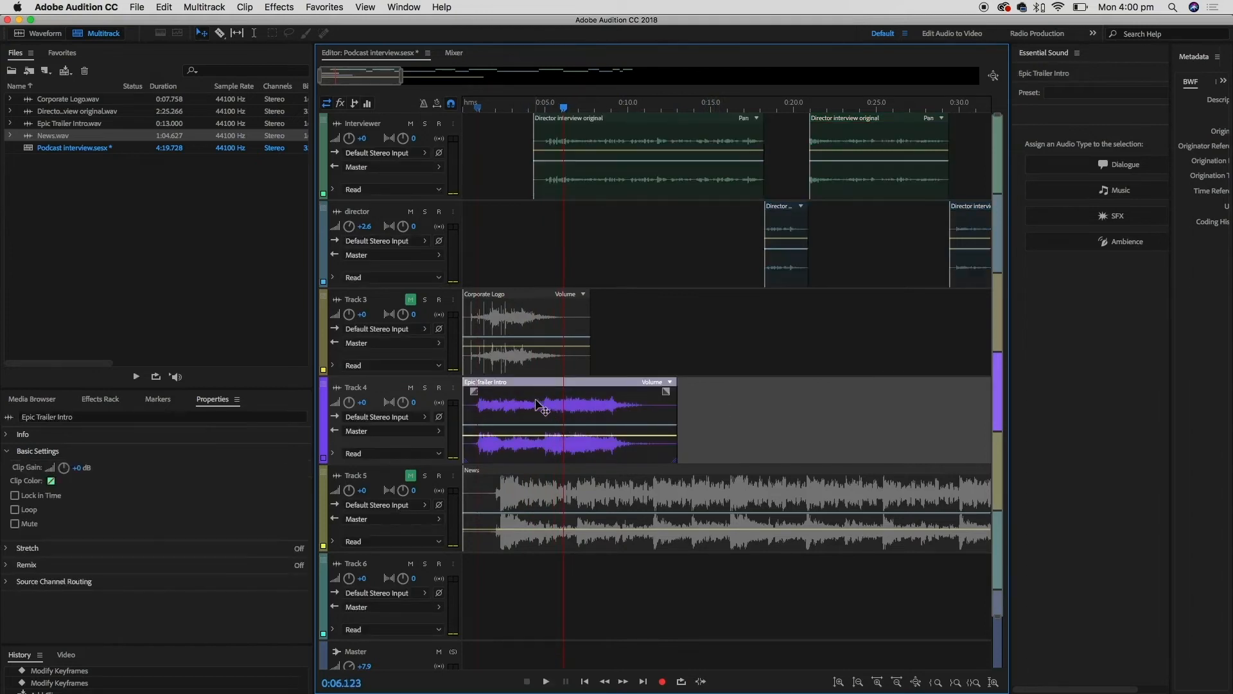
pyautogui.press('Delete')
pyautogui.click(430, 324)
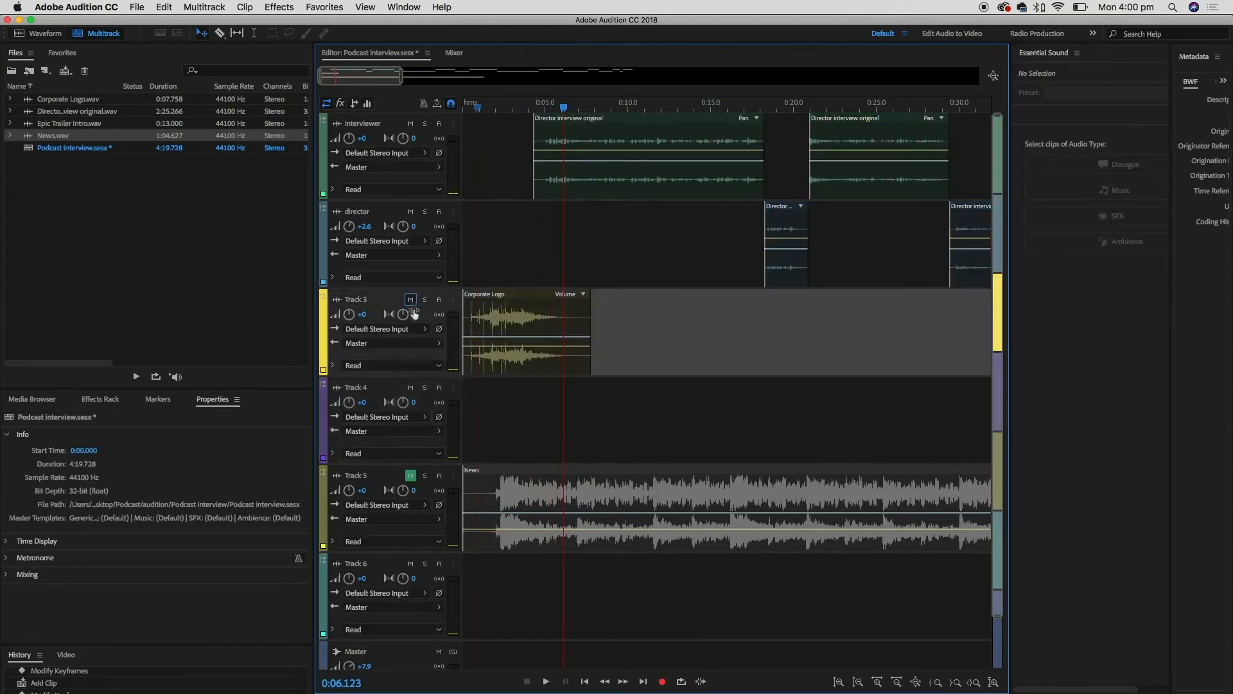
pyautogui.click(410, 475)
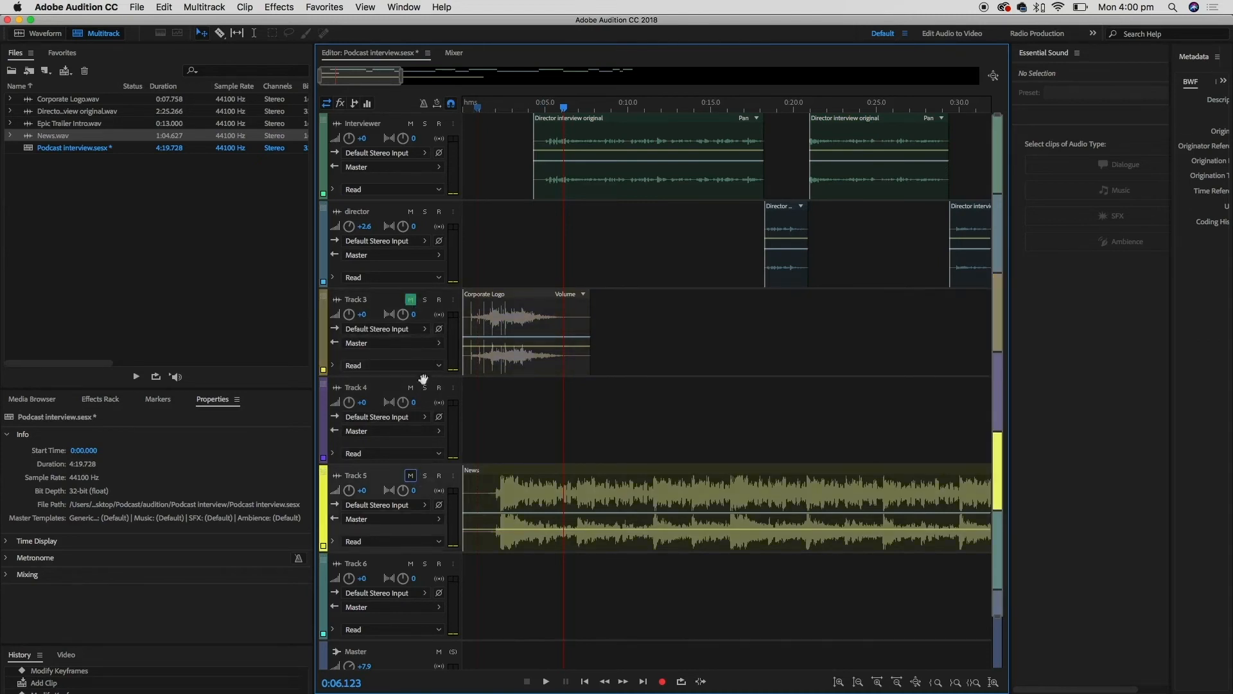
# Trim the quiet lead-in off the News clip and align the clip with 0:00 on Track 5
pyautogui.click(473, 104)
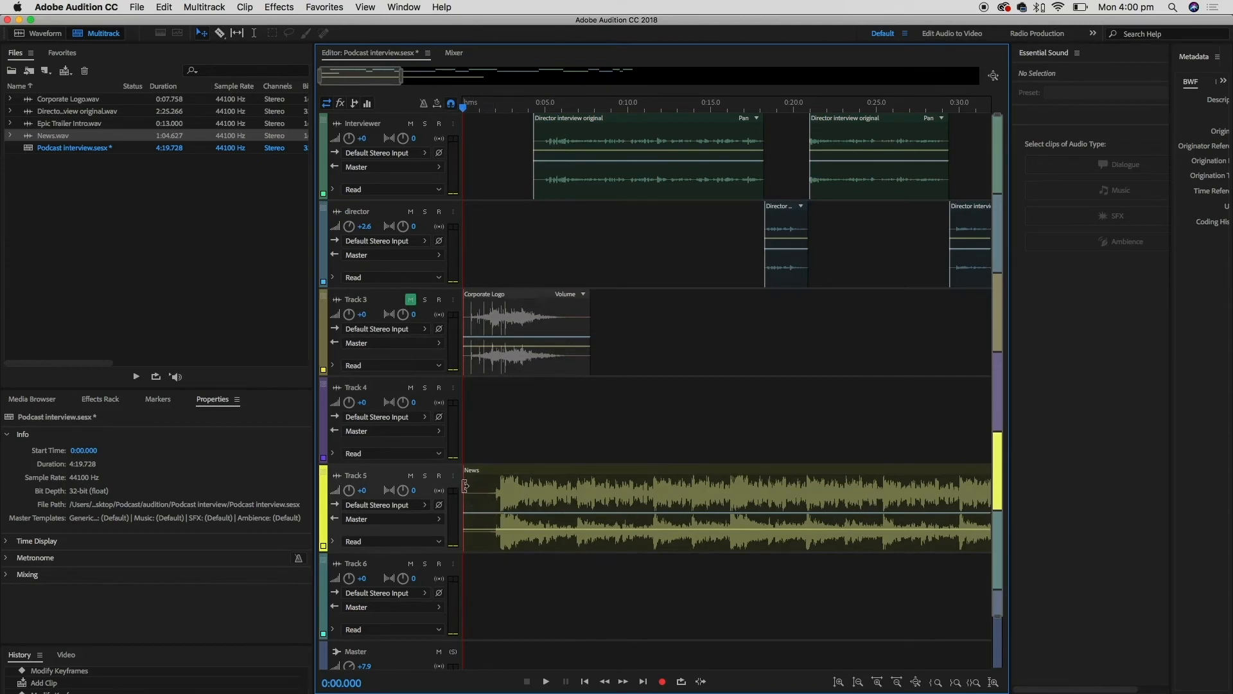
pyautogui.moveTo(465, 486); pyautogui.dragTo(509, 499)
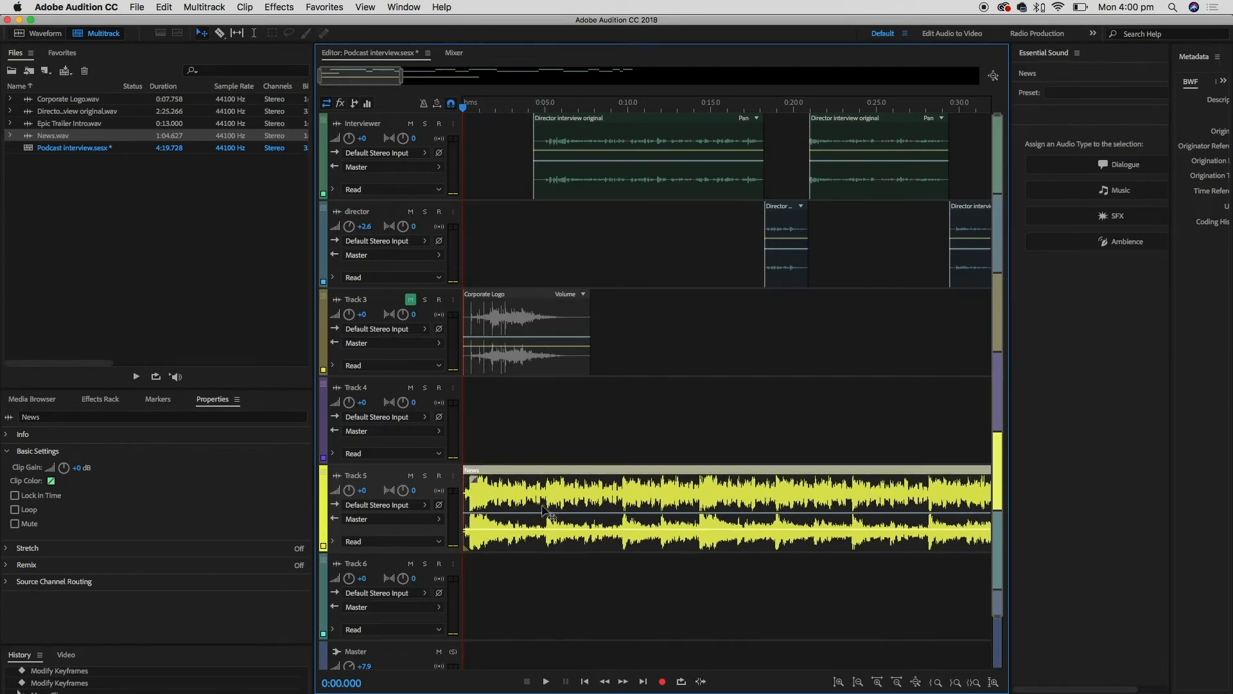
# Split the News clip at about 0:06 and delete the part after the cut
pyautogui.click(546, 103)
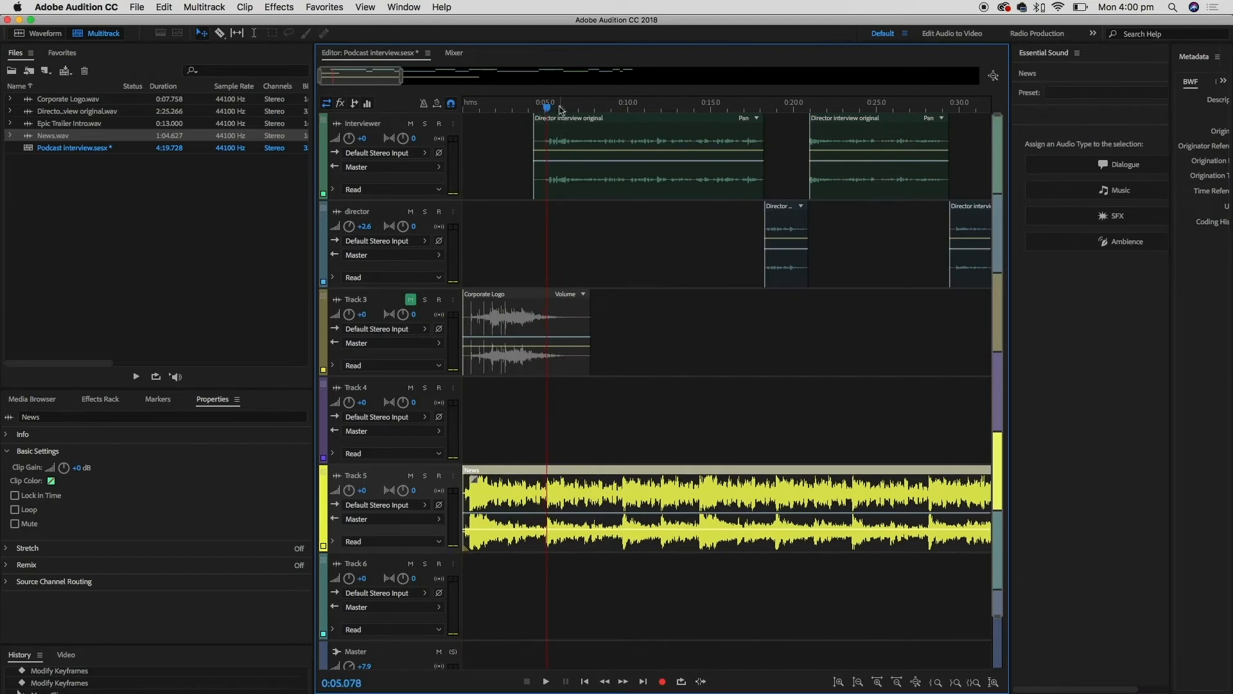
pyautogui.click(561, 106)
pyautogui.press('super+k')
pyautogui.click(649, 511)
pyautogui.press('Delete')
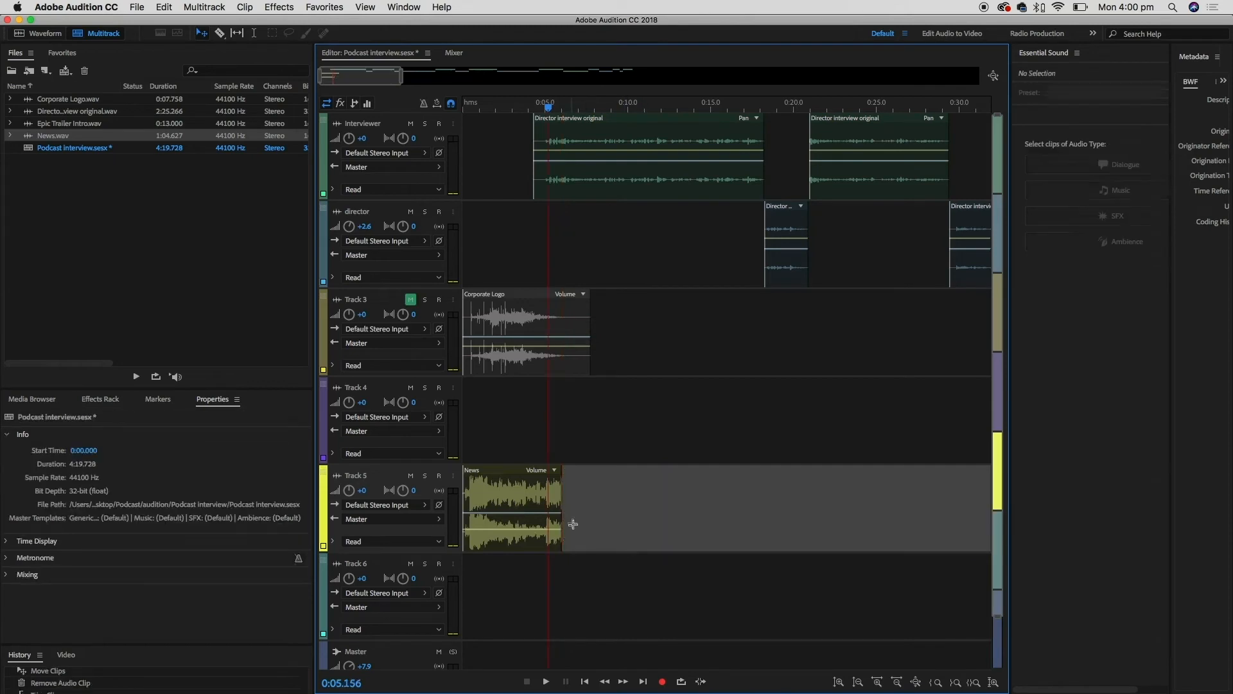
# Add a fade-out to the News clip from about 0:02 to its end and set the playhead near the start
pyautogui.scroll(5, 555, 483)
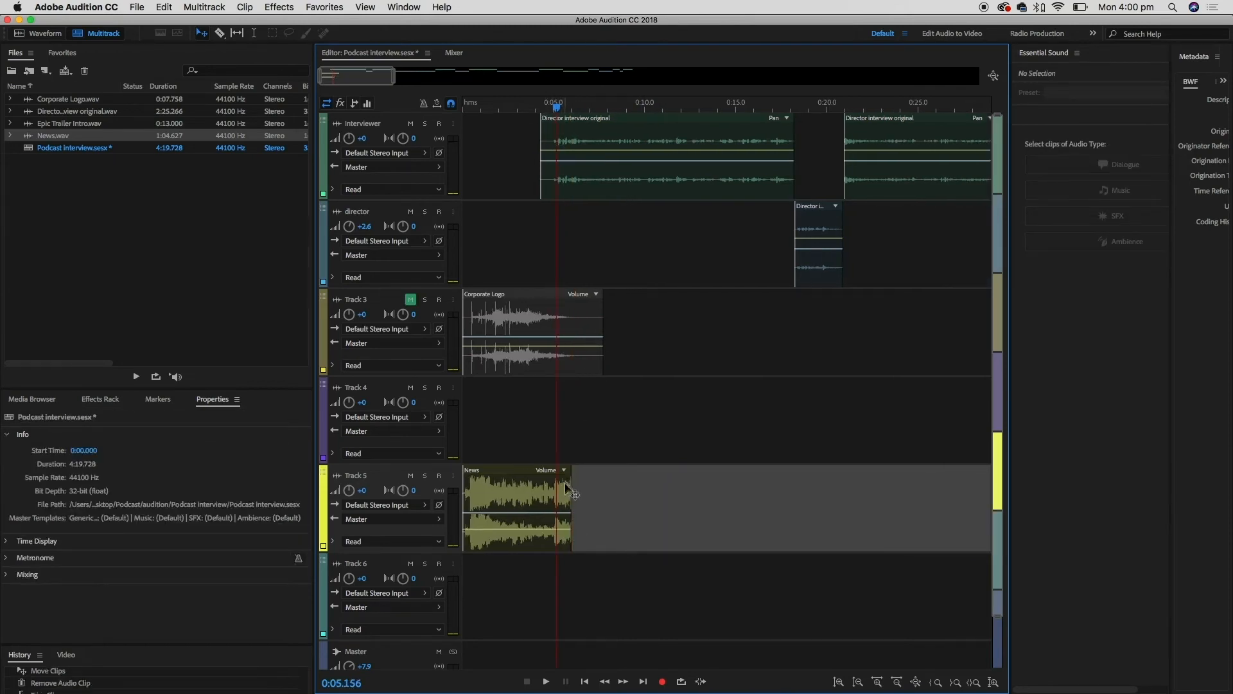
pyautogui.click(649, 498)
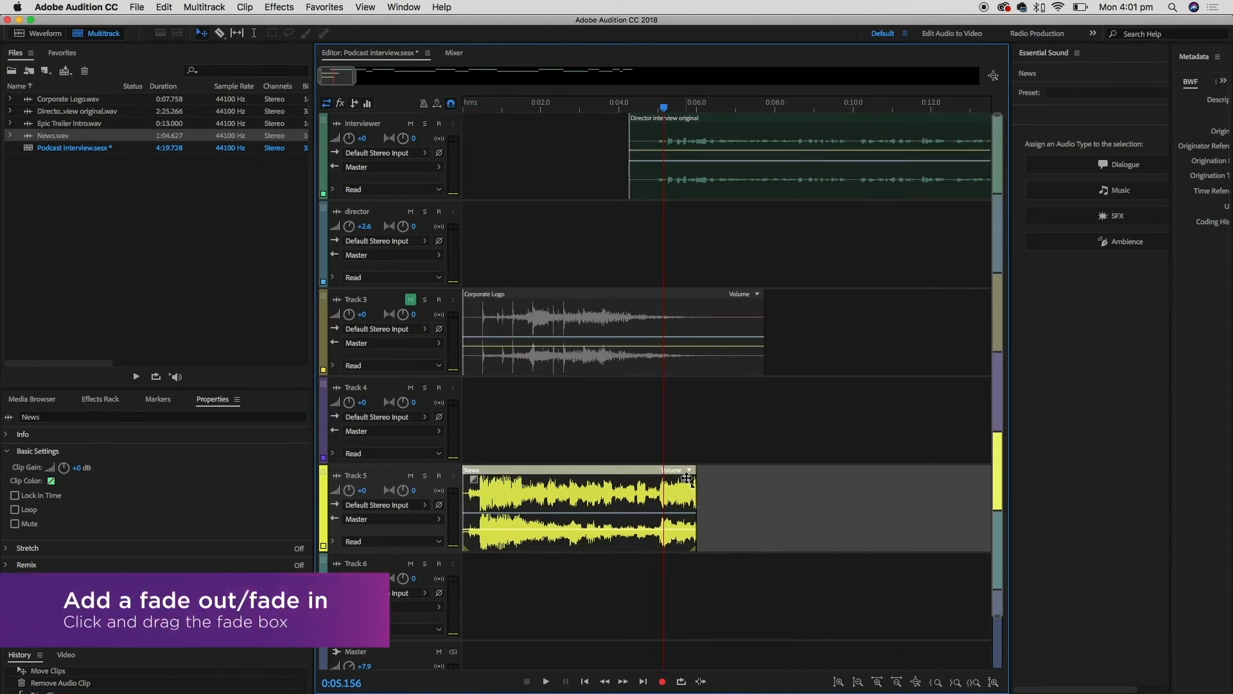
pyautogui.moveTo(688, 481); pyautogui.dragTo(554, 517)
pyautogui.click(477, 108)
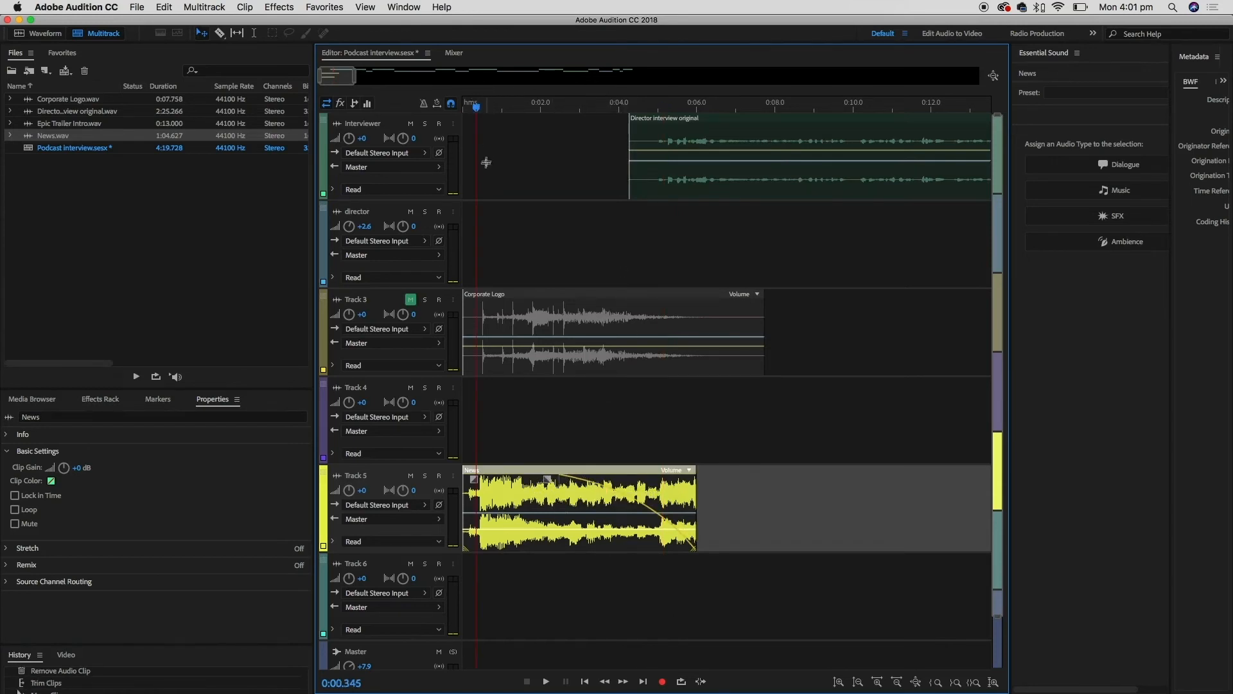
# Try starting the News clip's fade-out at about 0:03 with a steeper curve and play the opening to compare it
pyautogui.press('space')
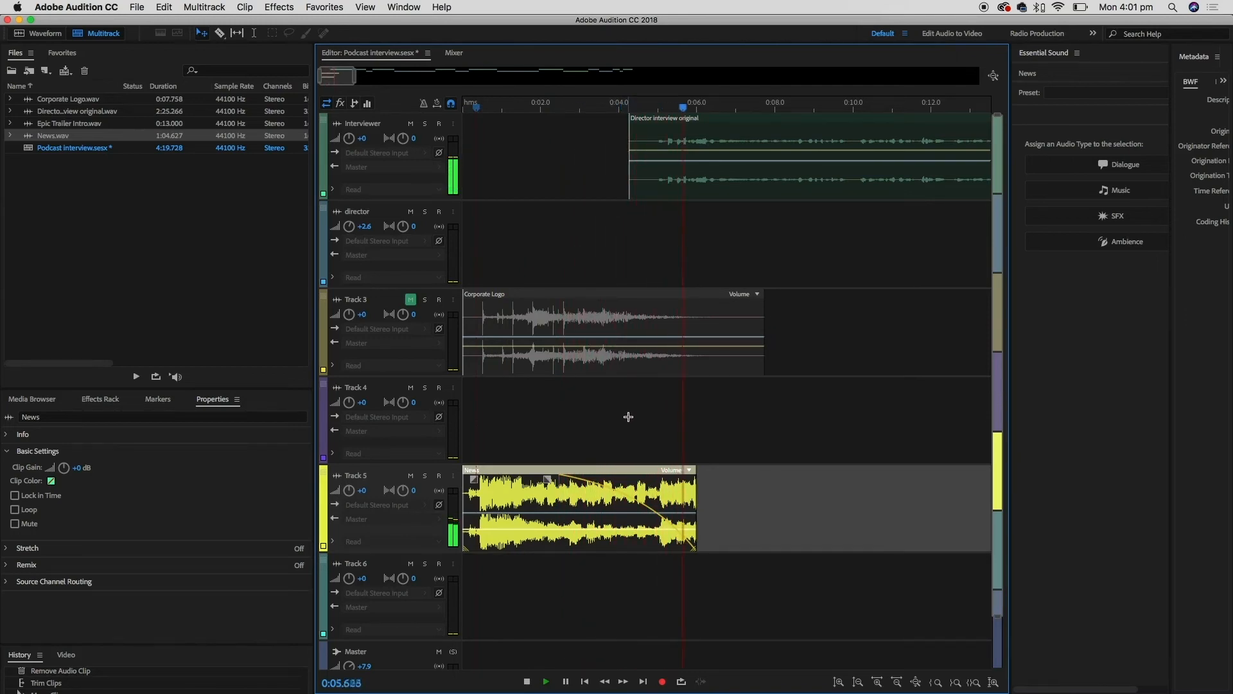
pyautogui.press('space')
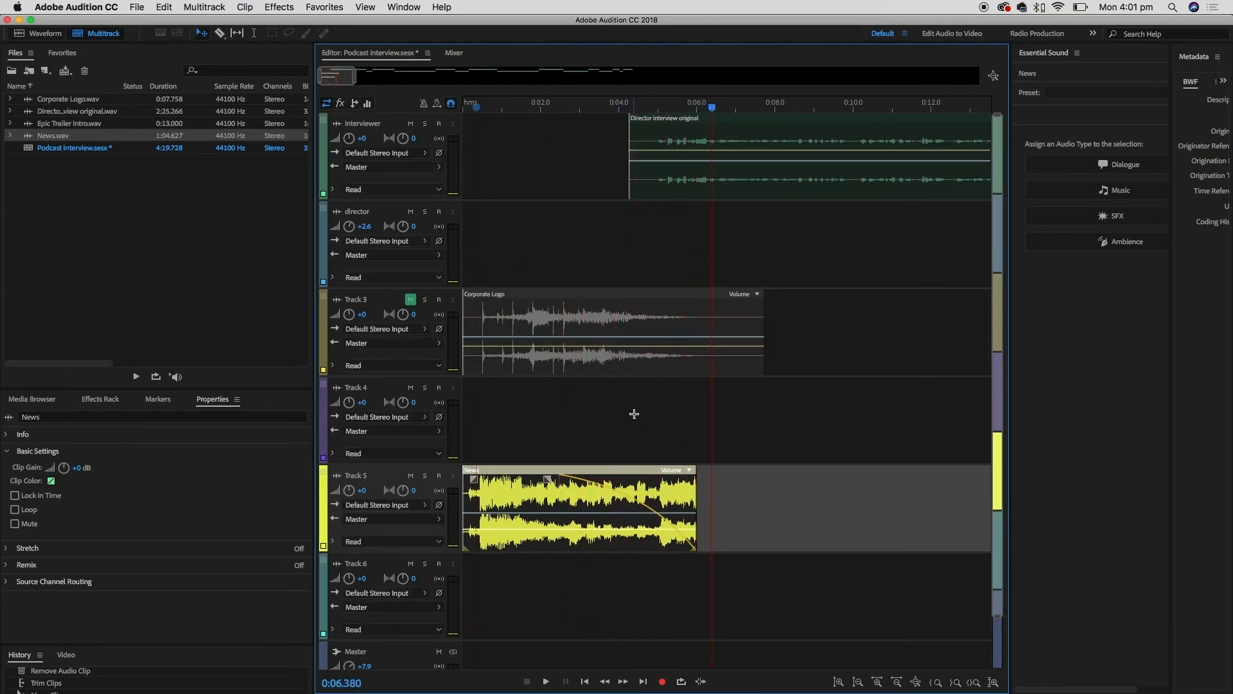
pyautogui.click(547, 479)
pyautogui.moveTo(547, 481); pyautogui.dragTo(585, 480)
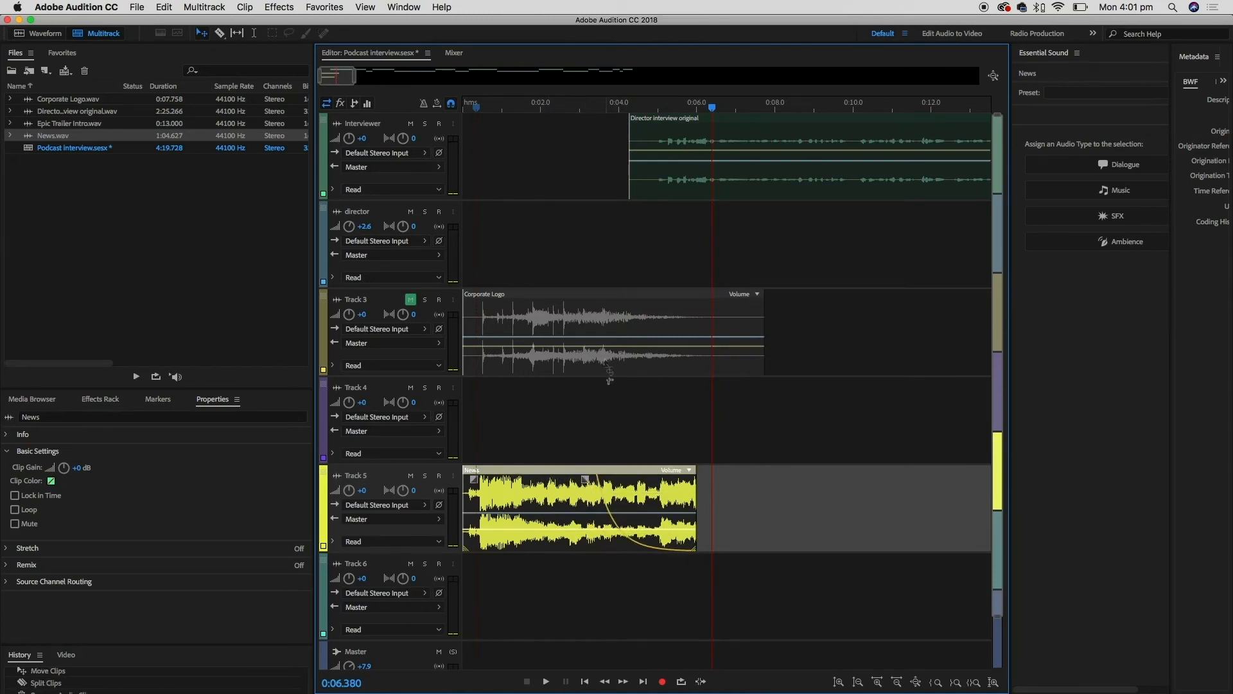
pyautogui.click(498, 114)
pyautogui.press('space')
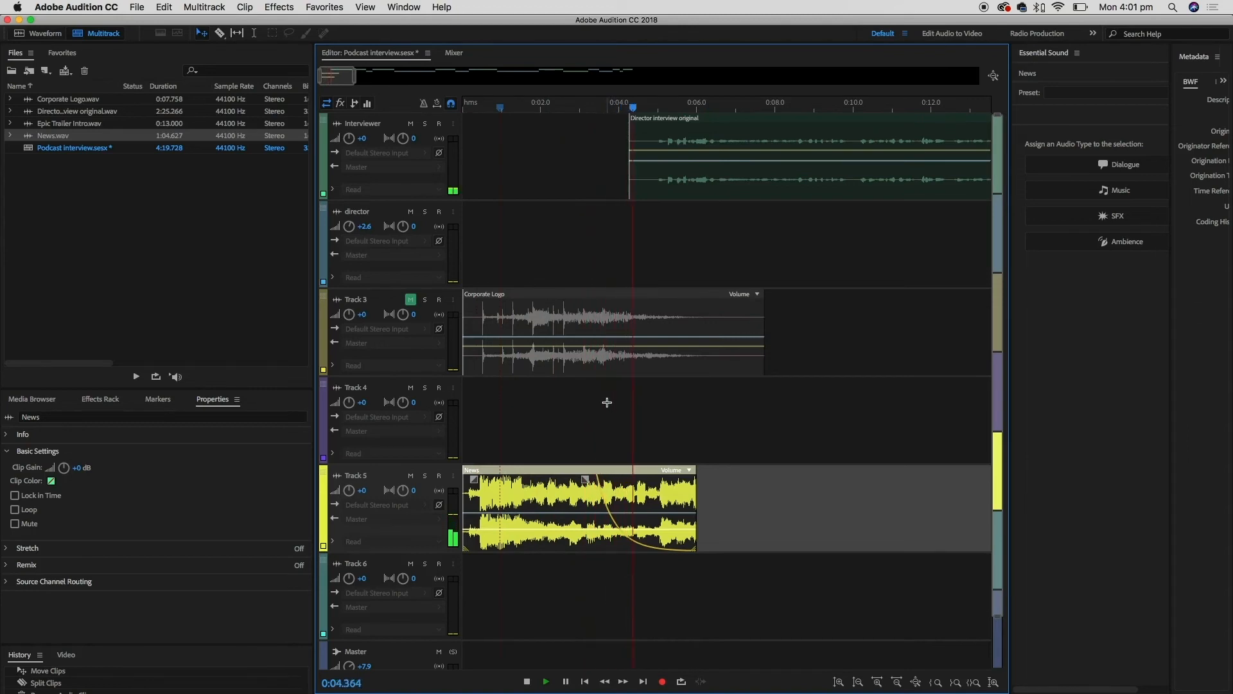
pyautogui.press('space')
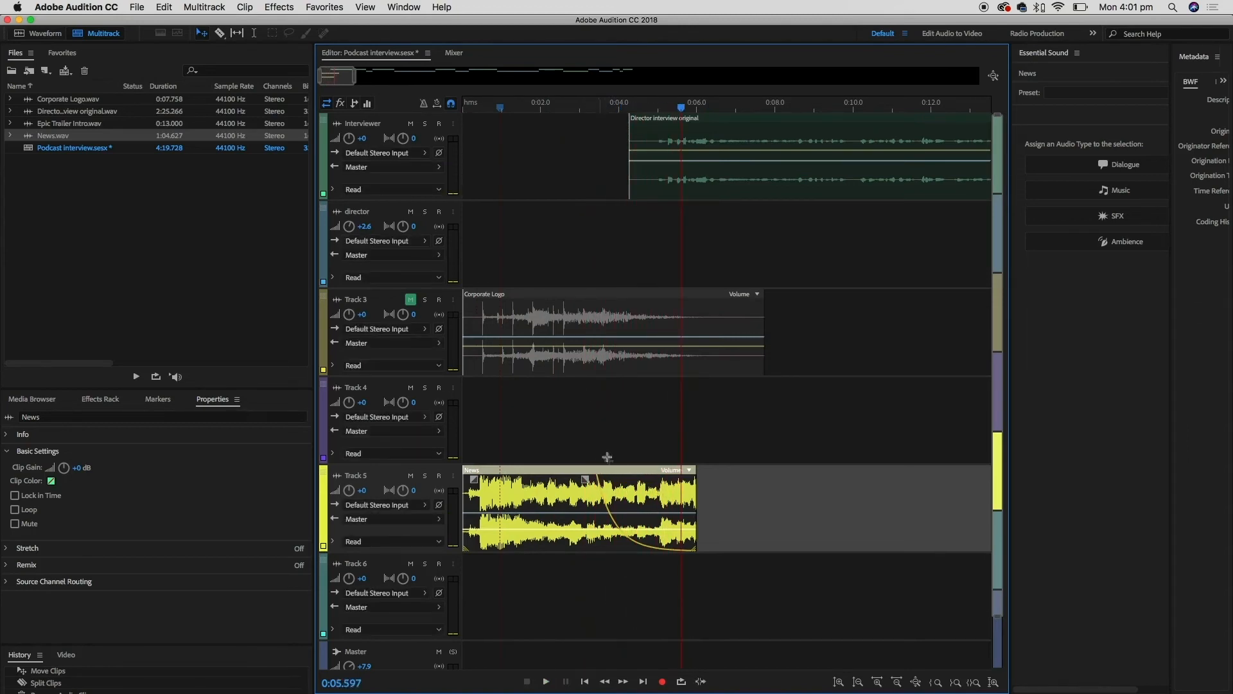
# Lengthen the News clip's fade-out to start just before 0:03 with a gentler curve and play the opening from 0:00
pyautogui.moveTo(588, 476); pyautogui.dragTo(568, 431)
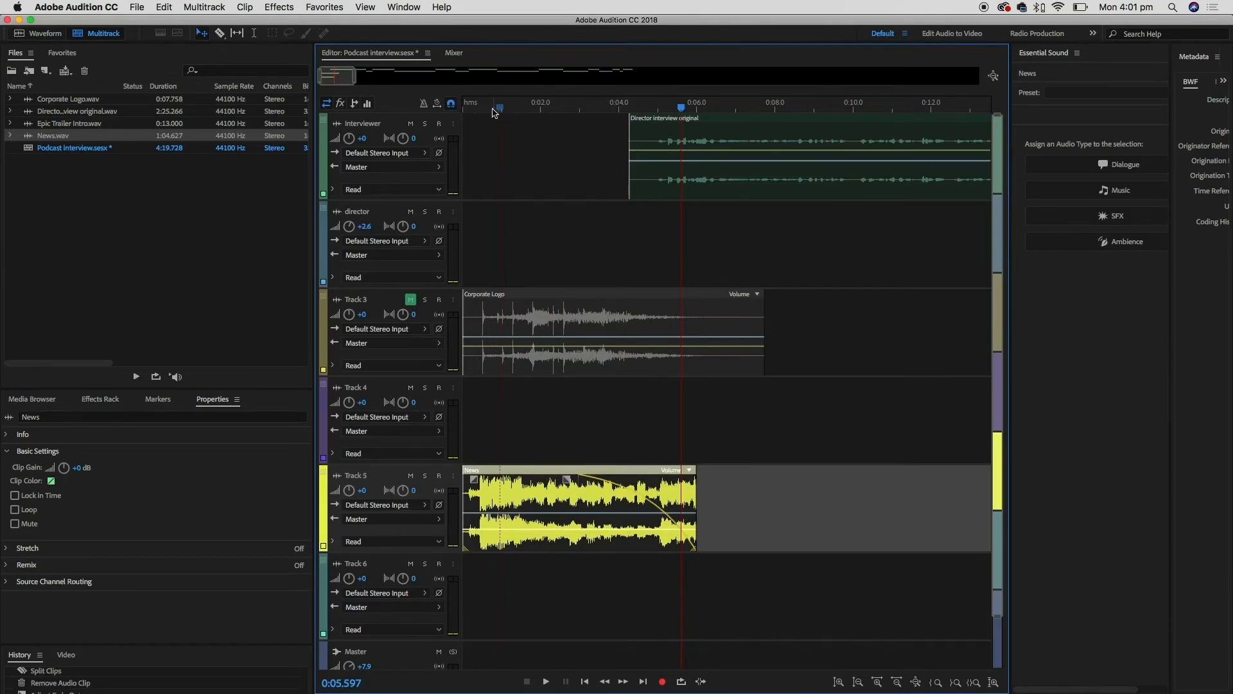
pyautogui.moveTo(494, 112); pyautogui.dragTo(474, 107)
pyautogui.press('space')
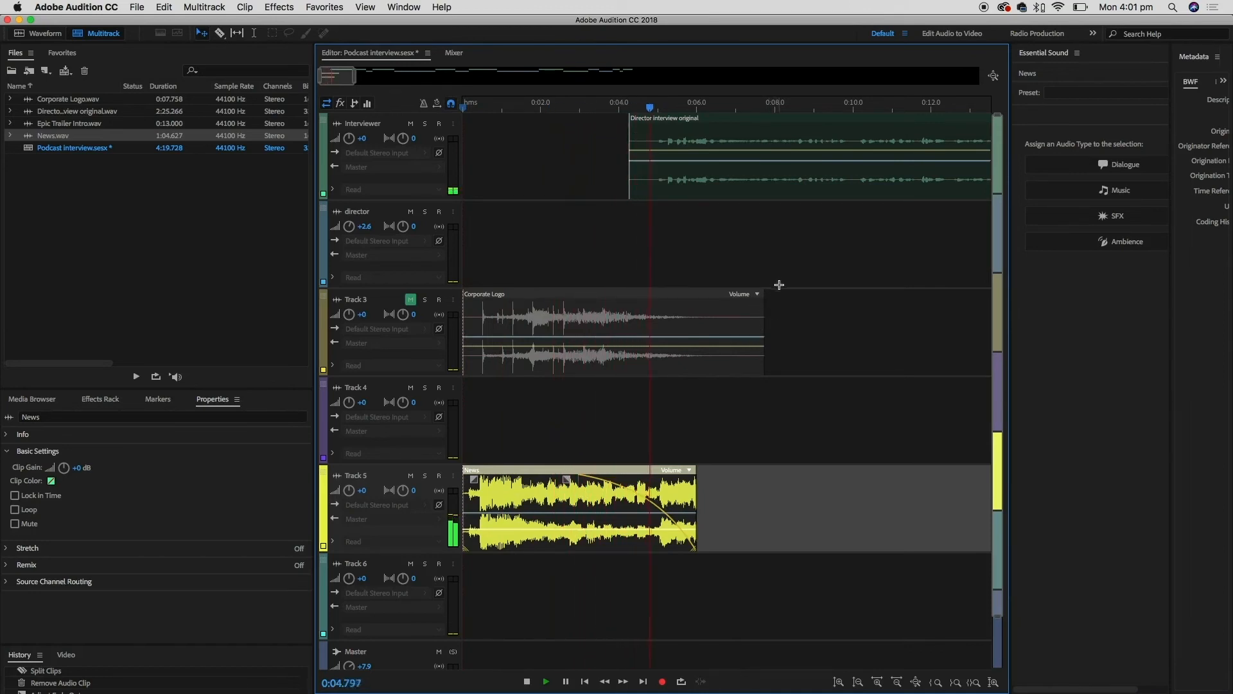
pyautogui.press('space')
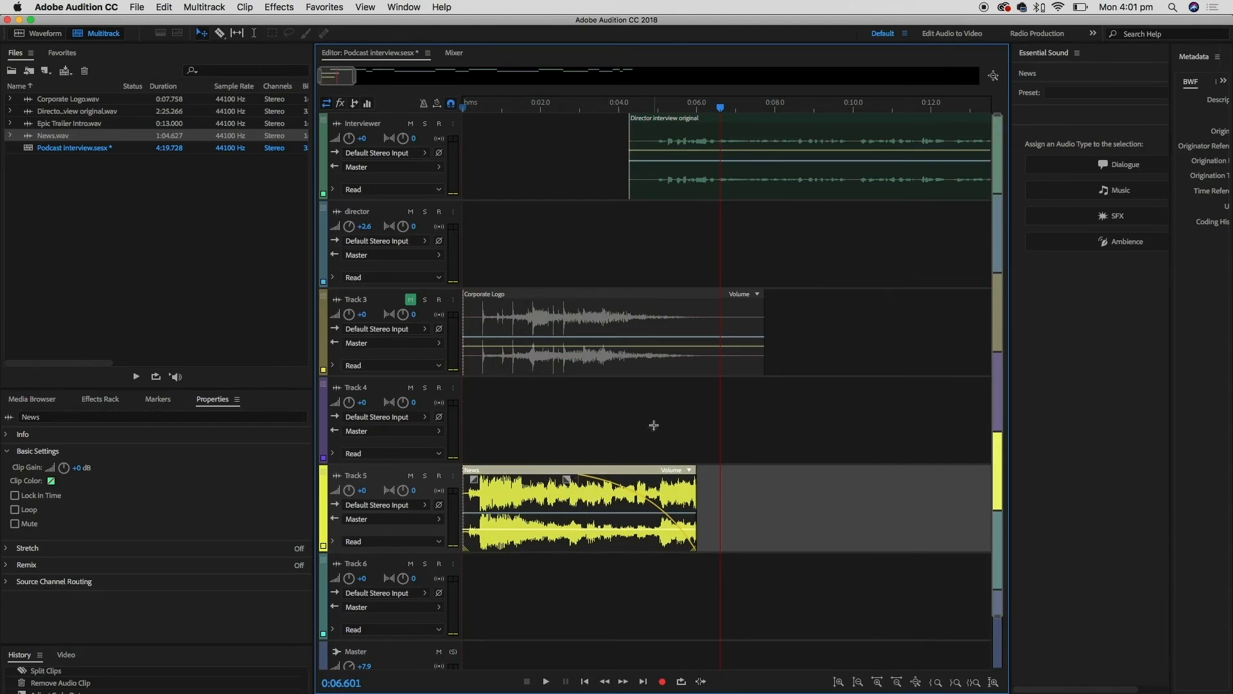
# Mute Track 5, unmute Track 3 and play the opening with the Corporate Logo music
pyautogui.click(410, 476)
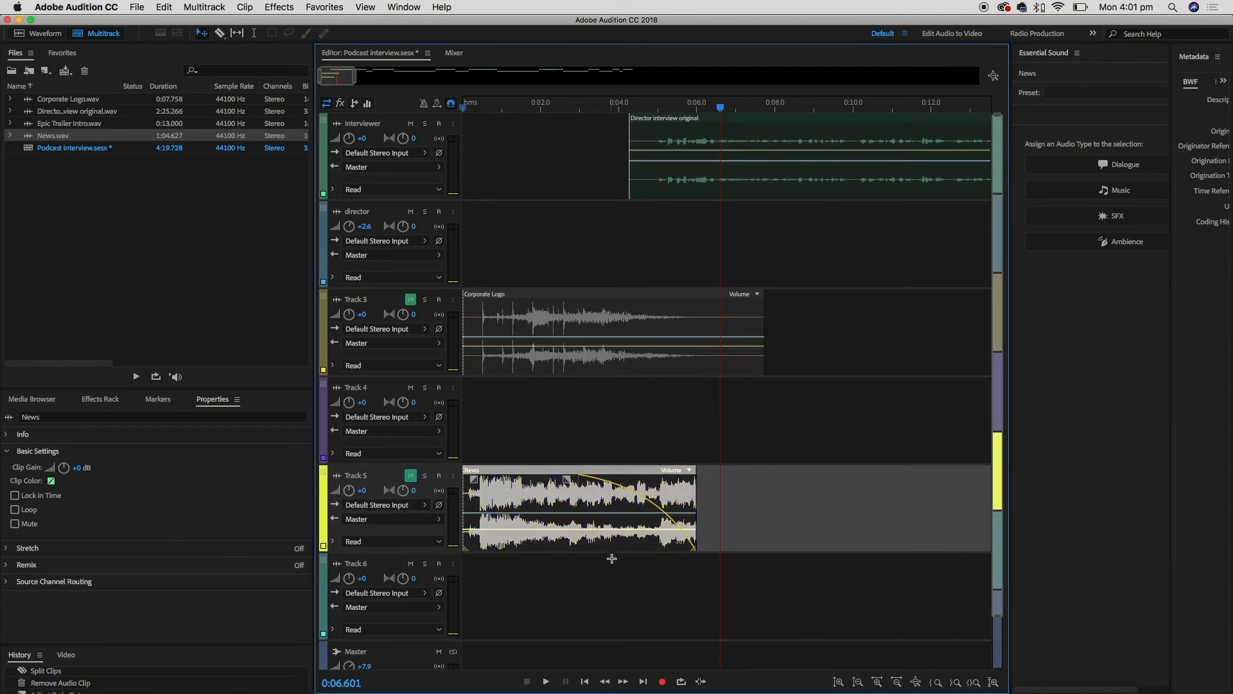
pyautogui.click(414, 305)
pyautogui.click(515, 105)
pyautogui.press('space')
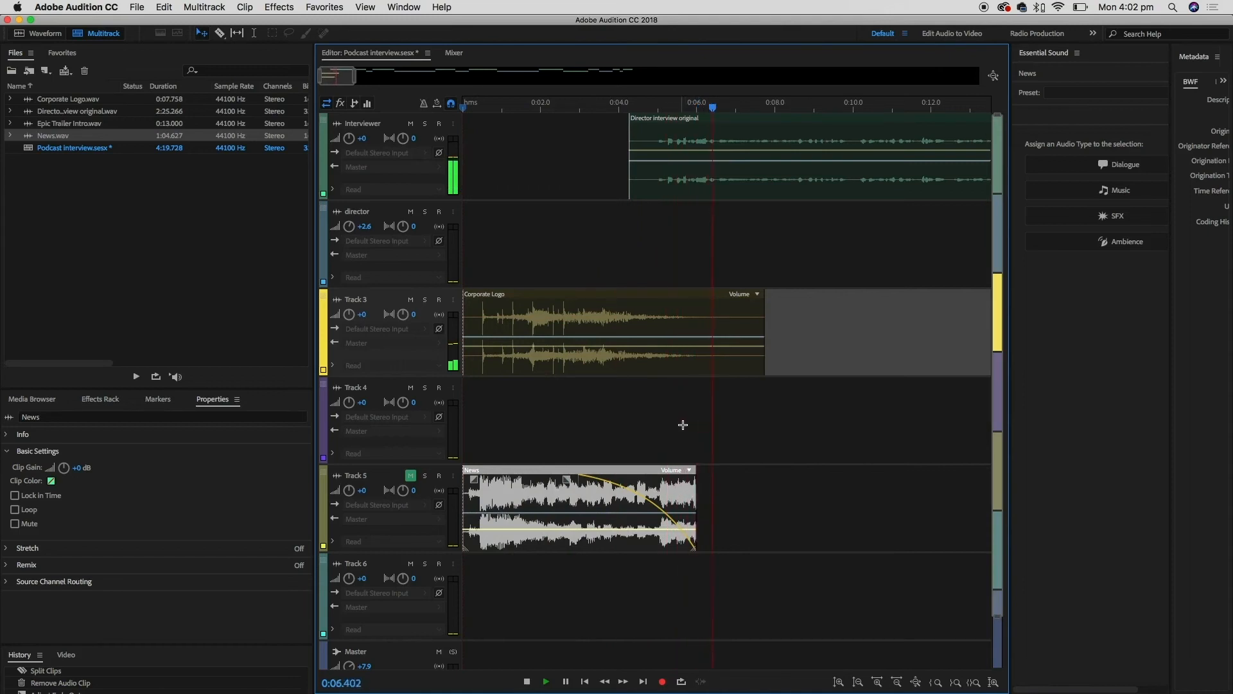
pyautogui.press('space')
# Rename Track 3 as "Music intro"
pyautogui.press('-')
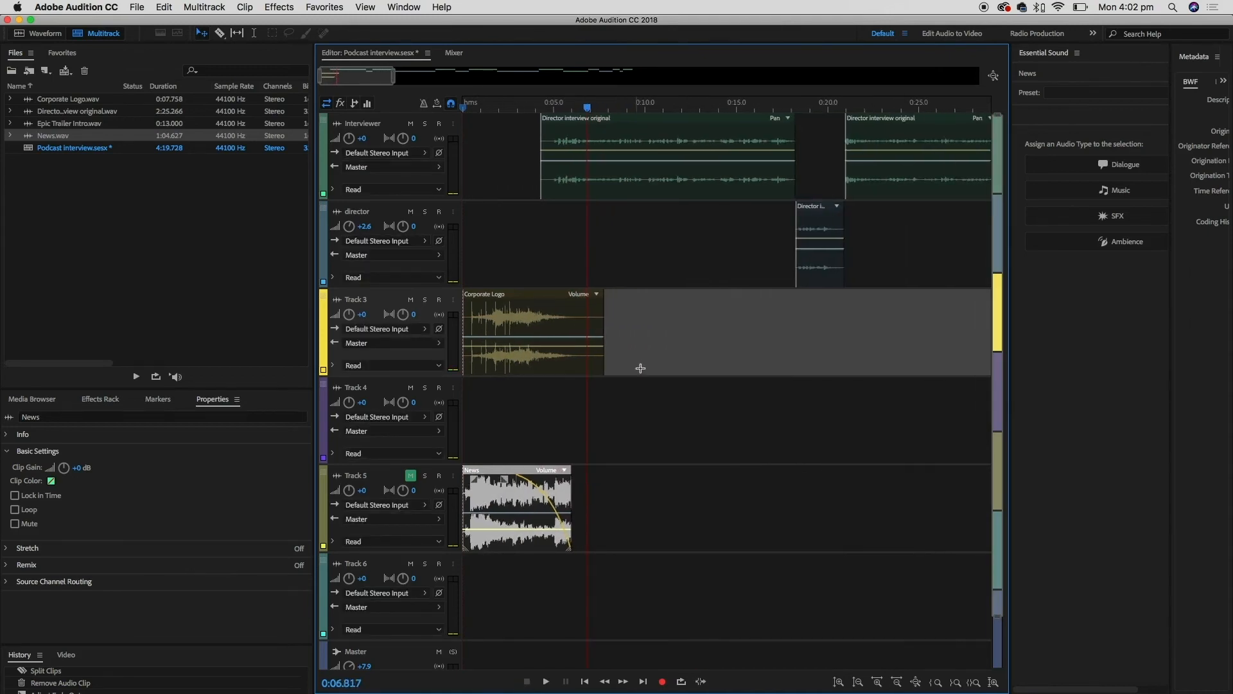
pyautogui.press('-')
pyautogui.press('-')
pyautogui.press('-')
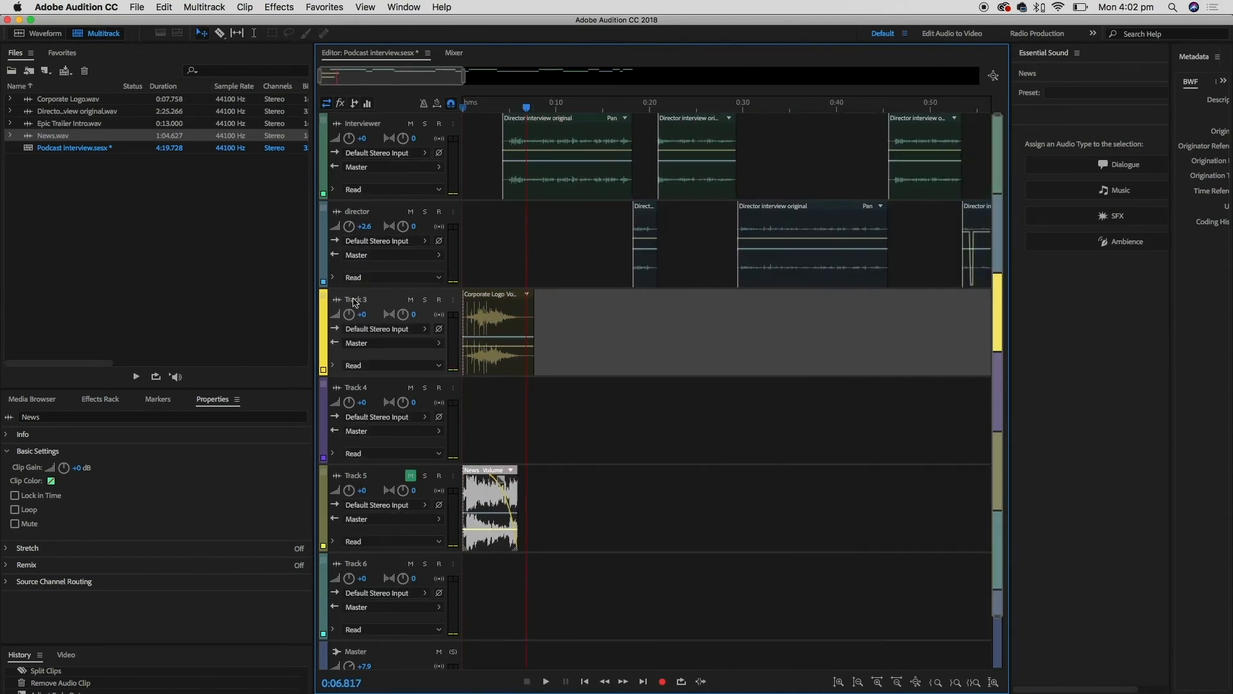
pyautogui.click(359, 299)
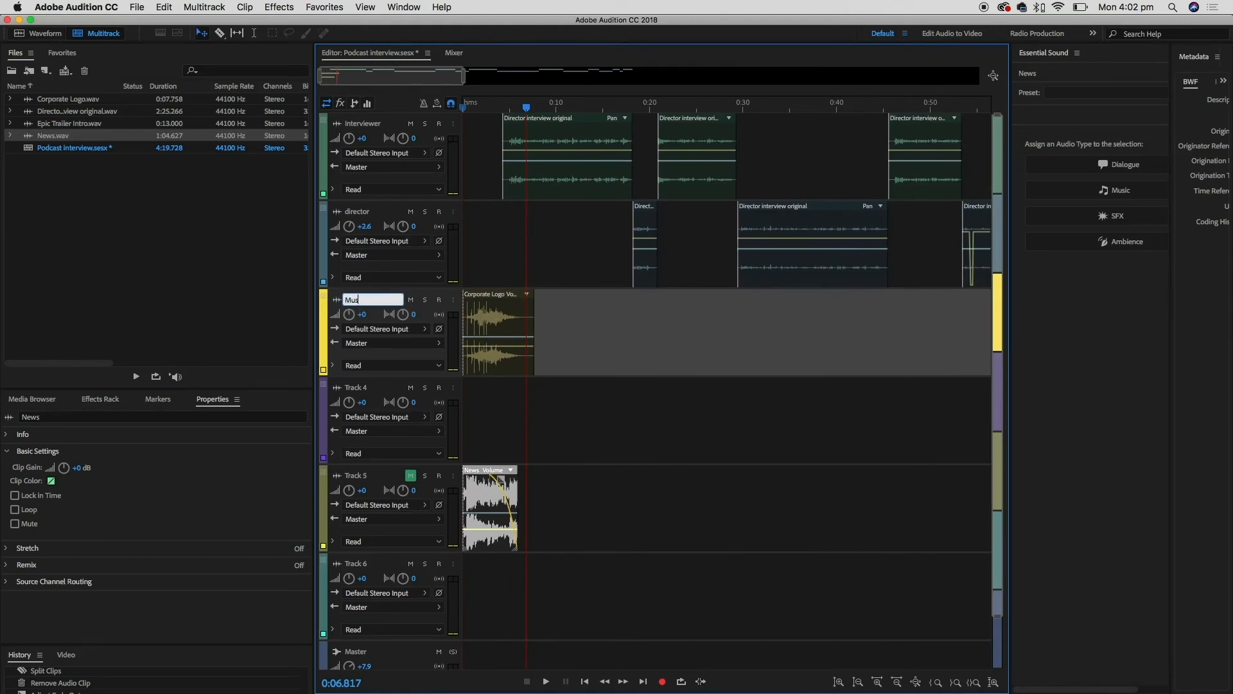
pyautogui.press('Return')
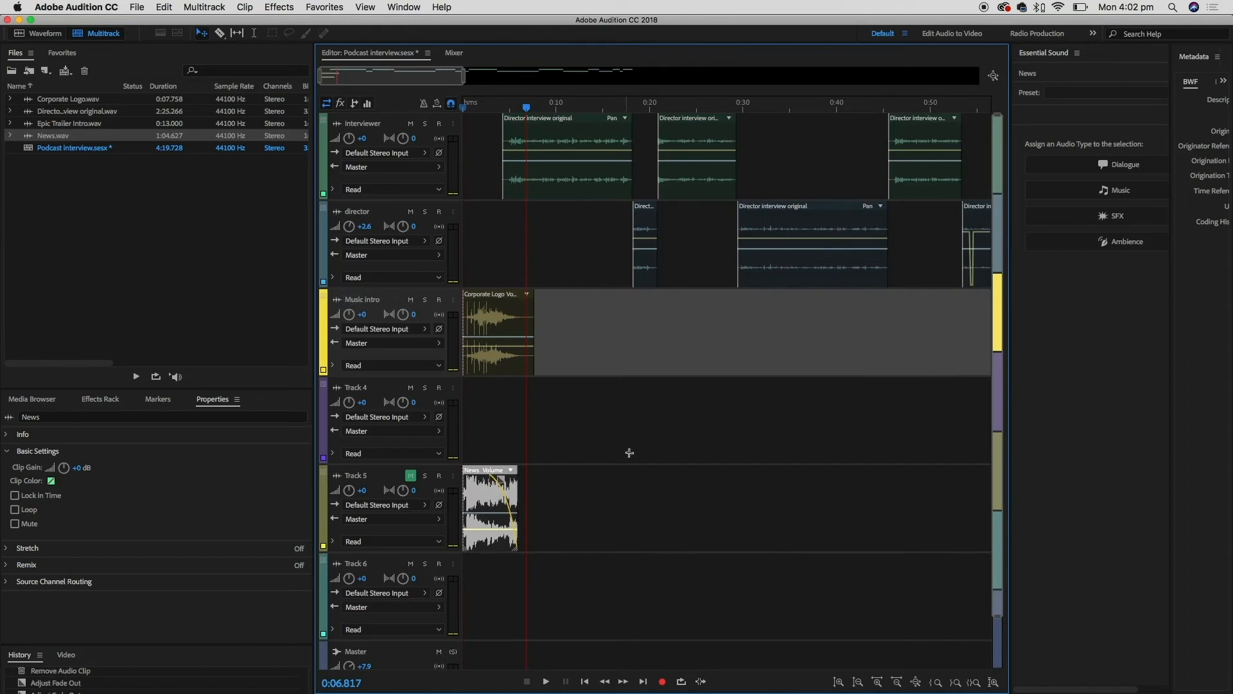
# Copy the Corporate Logo clip and paste it on the Music intro track at the interview's end, at 2:02.667
pyautogui.click(657, 351)
pyautogui.scroll(-8, 657, 350)
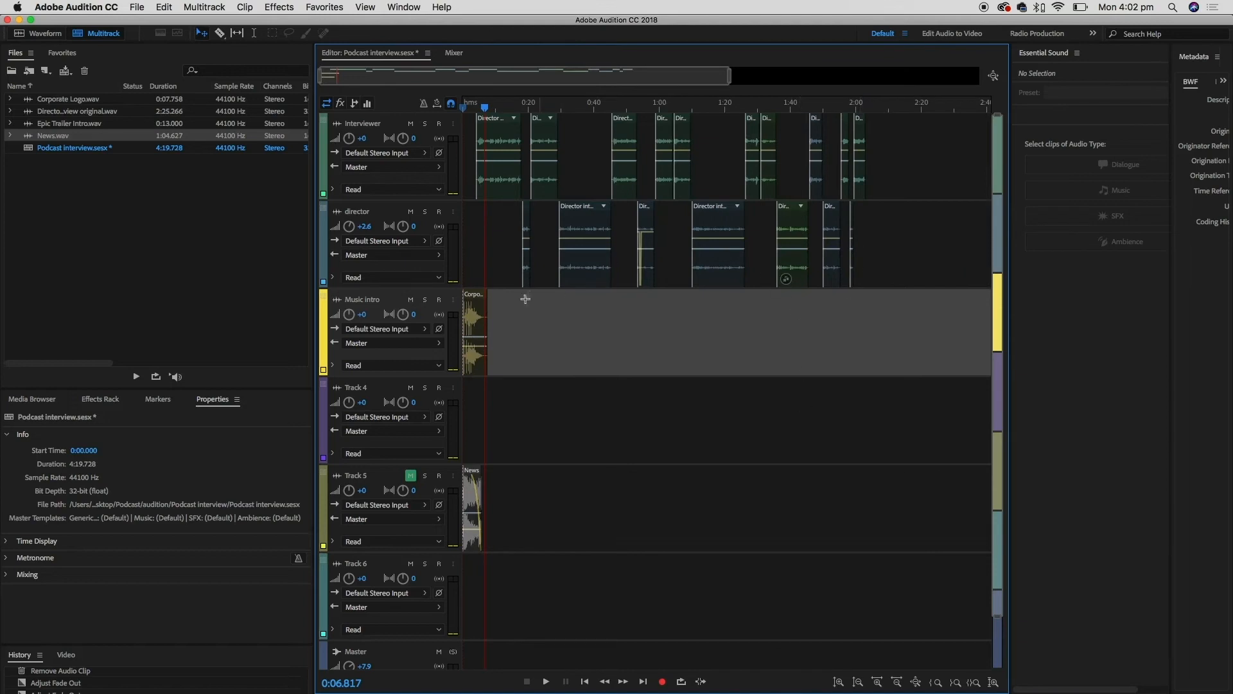
pyautogui.click(475, 328)
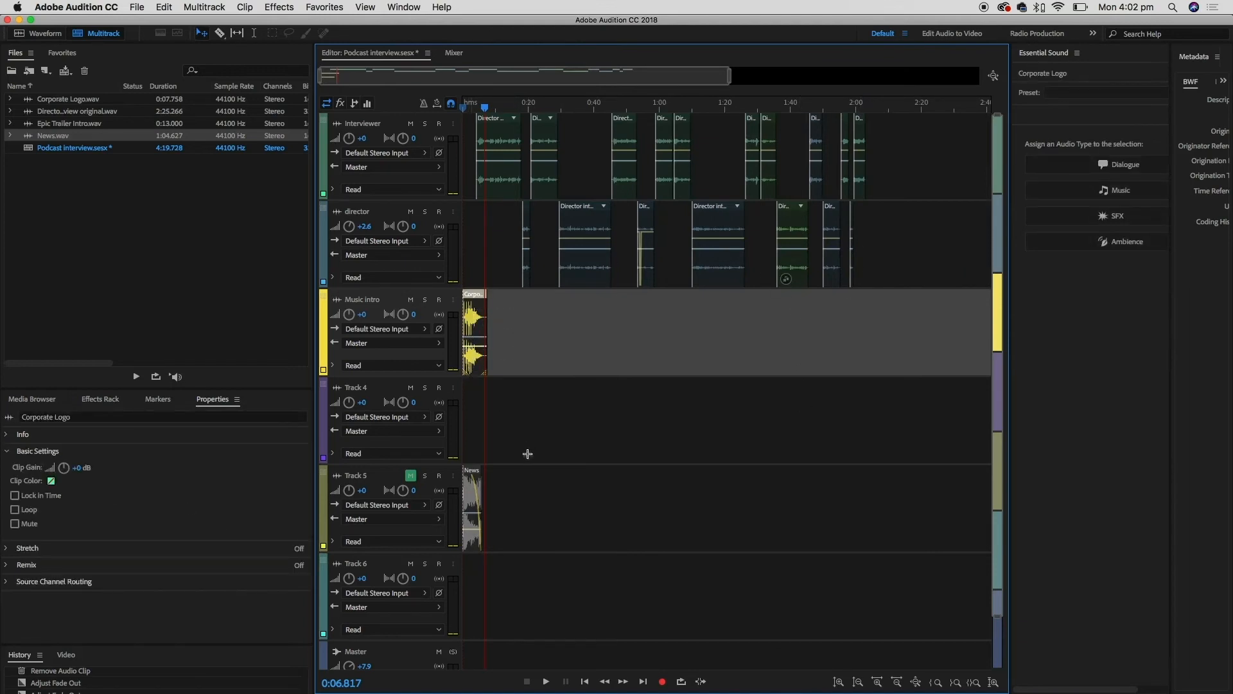
pyautogui.click(164, 7)
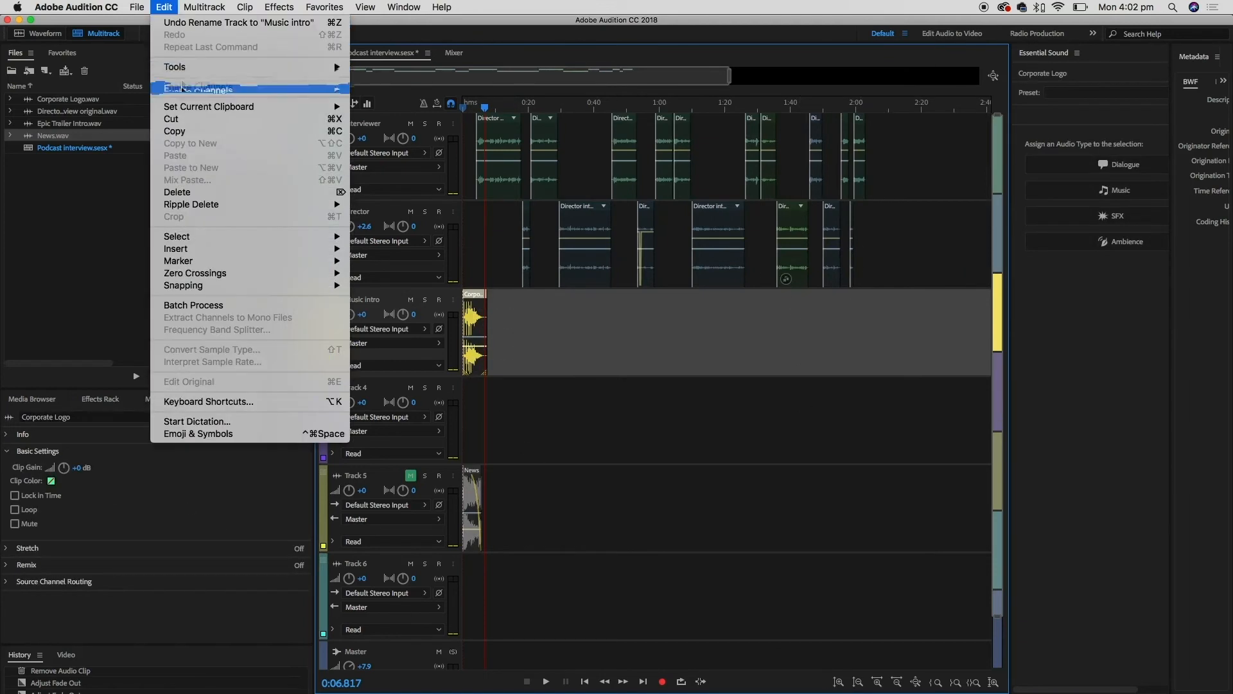
pyautogui.click(239, 135)
pyautogui.moveTo(837, 100); pyautogui.dragTo(864, 104)
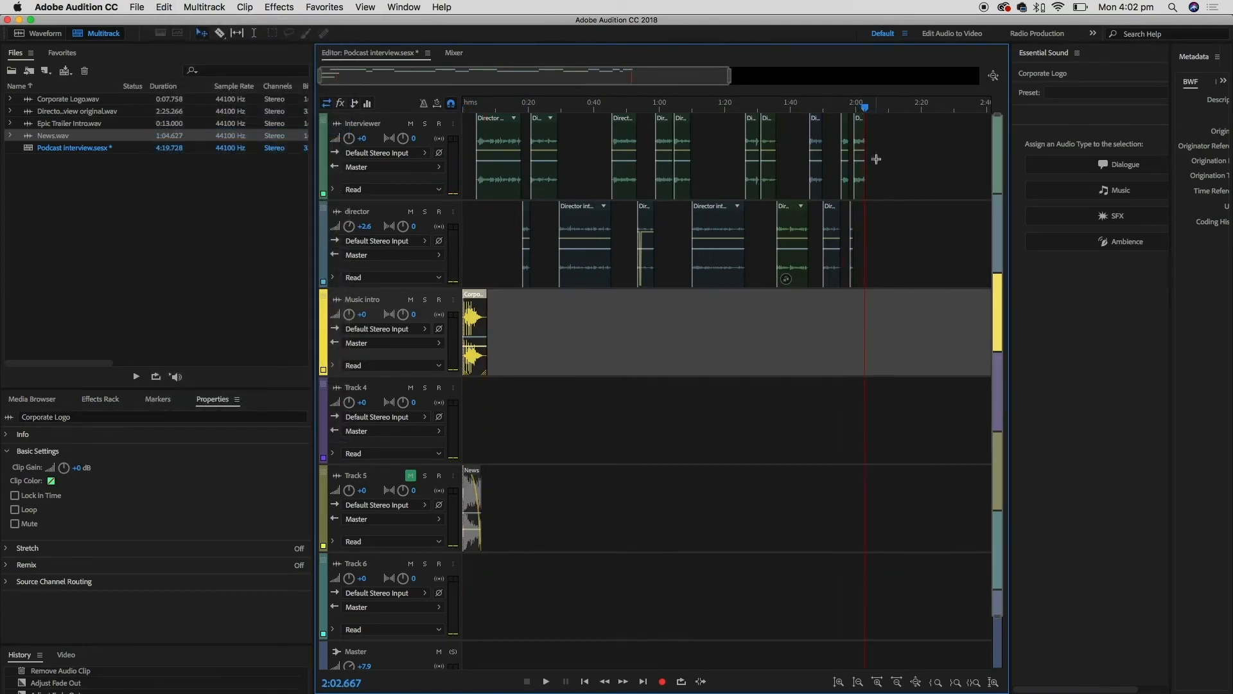
pyautogui.click(172, 9)
pyautogui.click(208, 158)
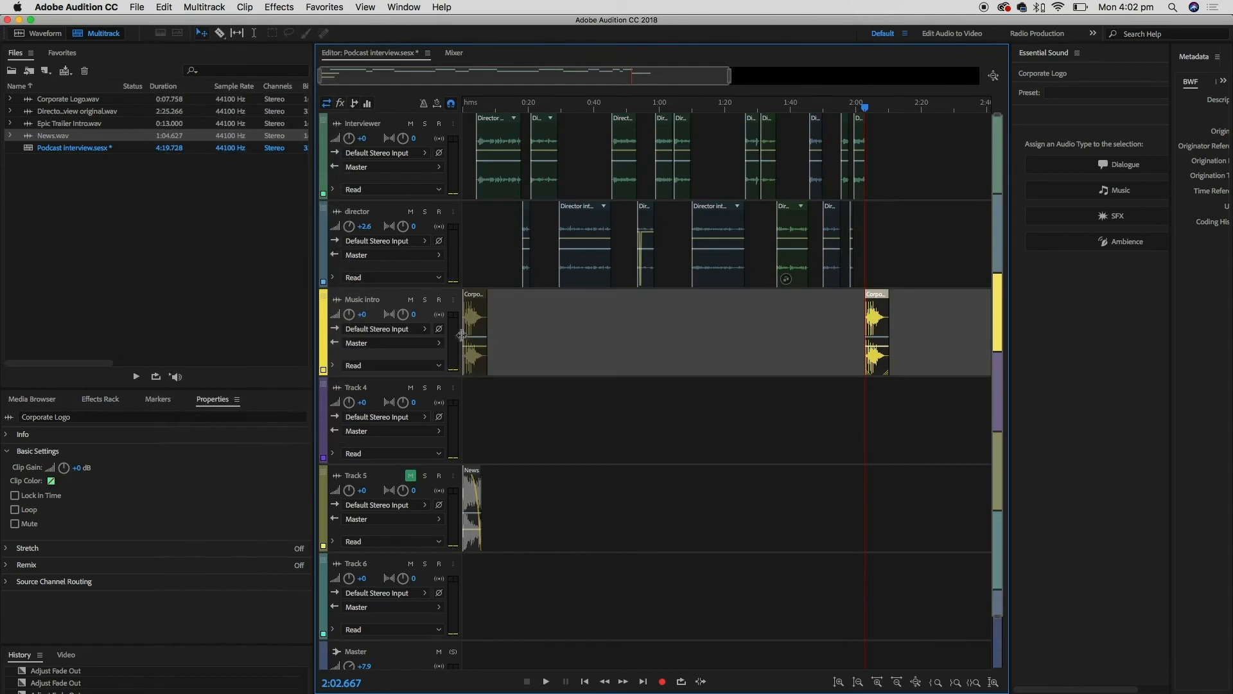
# Move the closing Corporate Logo clip slightly earlier to about 2:02.4 and play the ending from about 2:00.9
pyautogui.click(867, 108)
pyautogui.scroll(2, 853, 266)
pyautogui.scroll(6, 841, 276)
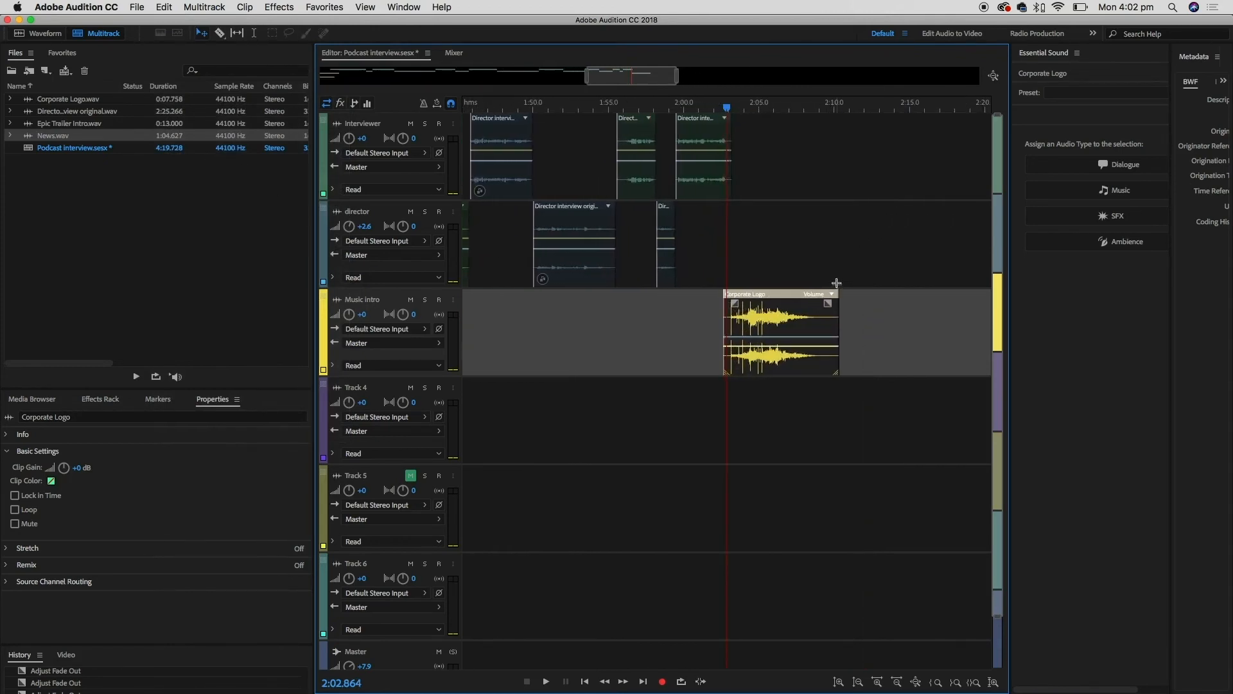
pyautogui.click(724, 108)
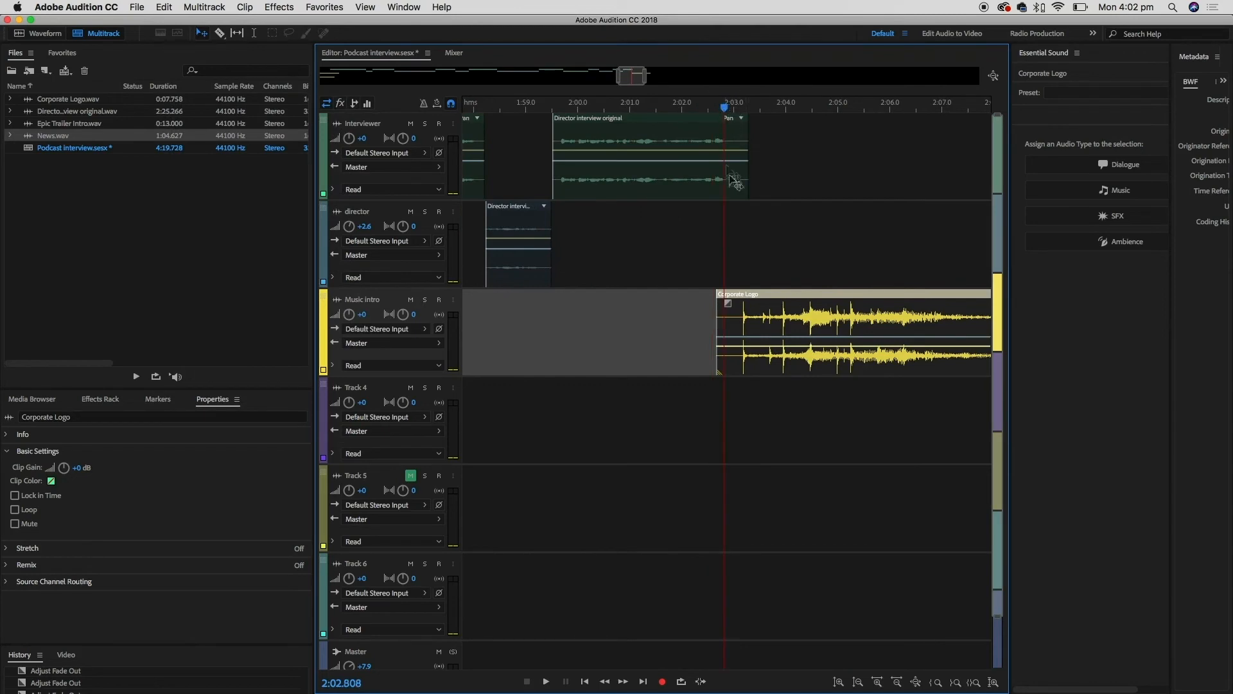
pyautogui.moveTo(793, 296); pyautogui.dragTo(781, 296)
pyautogui.click(622, 108)
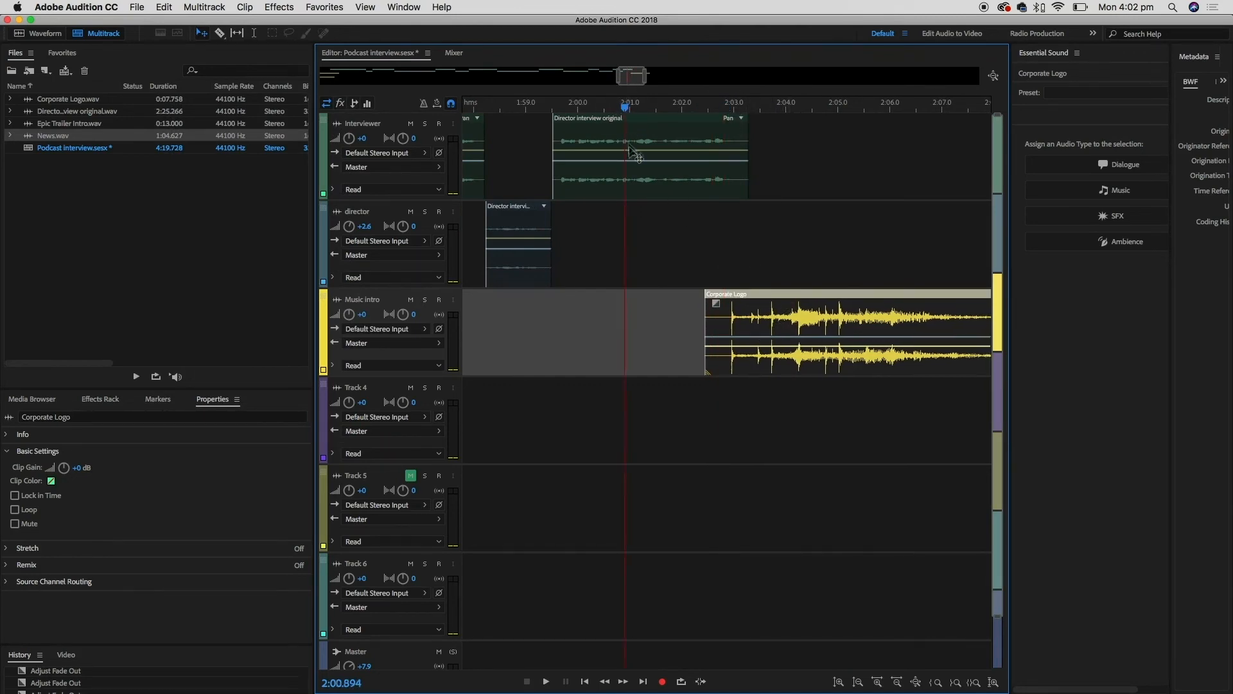
pyautogui.press('space')
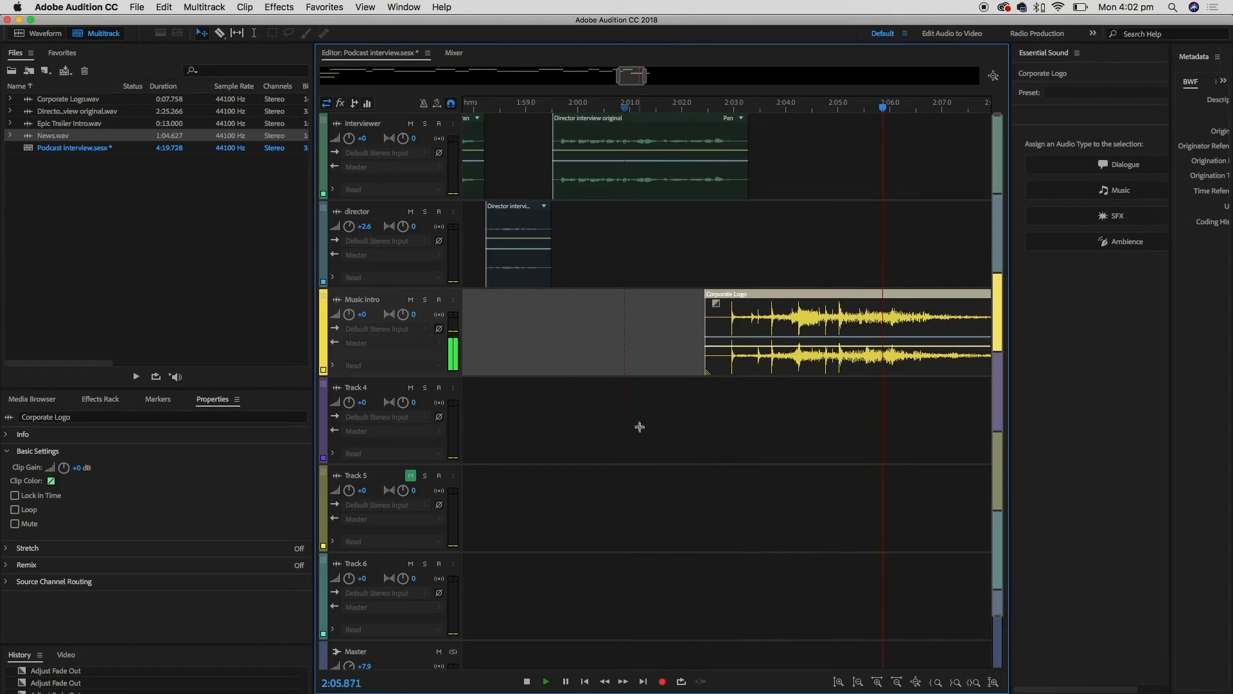
pyautogui.press('space')
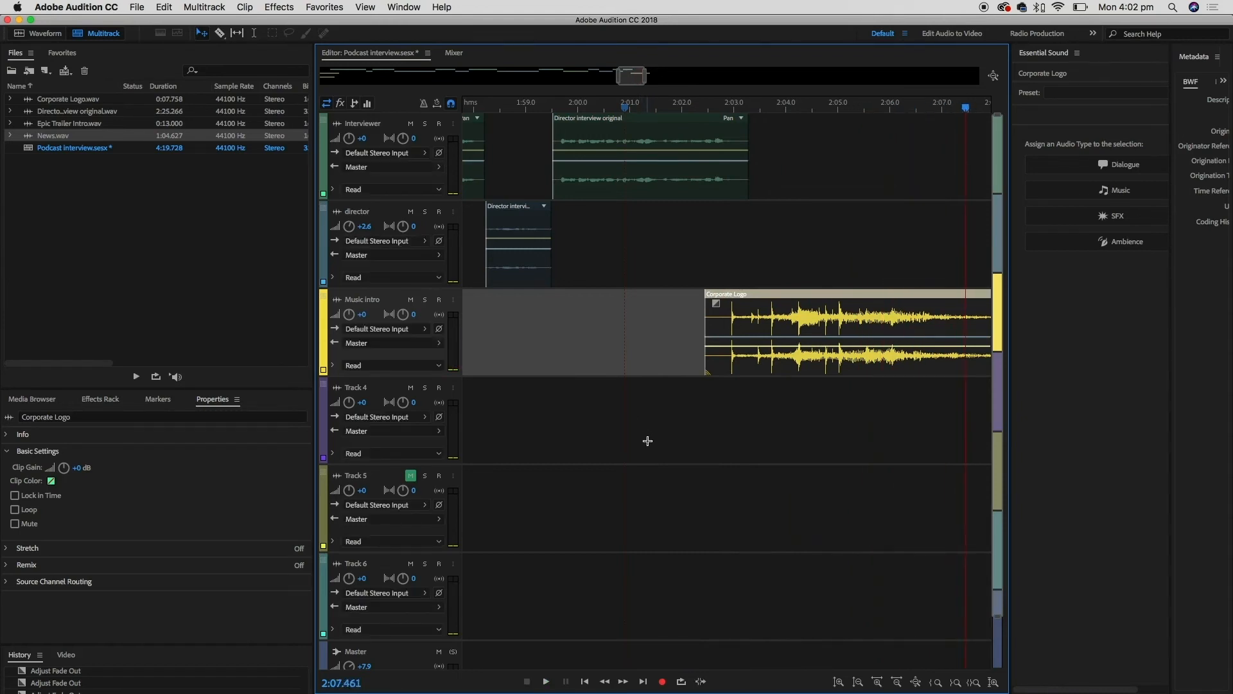
# Save the podcast session
pyautogui.press('-')
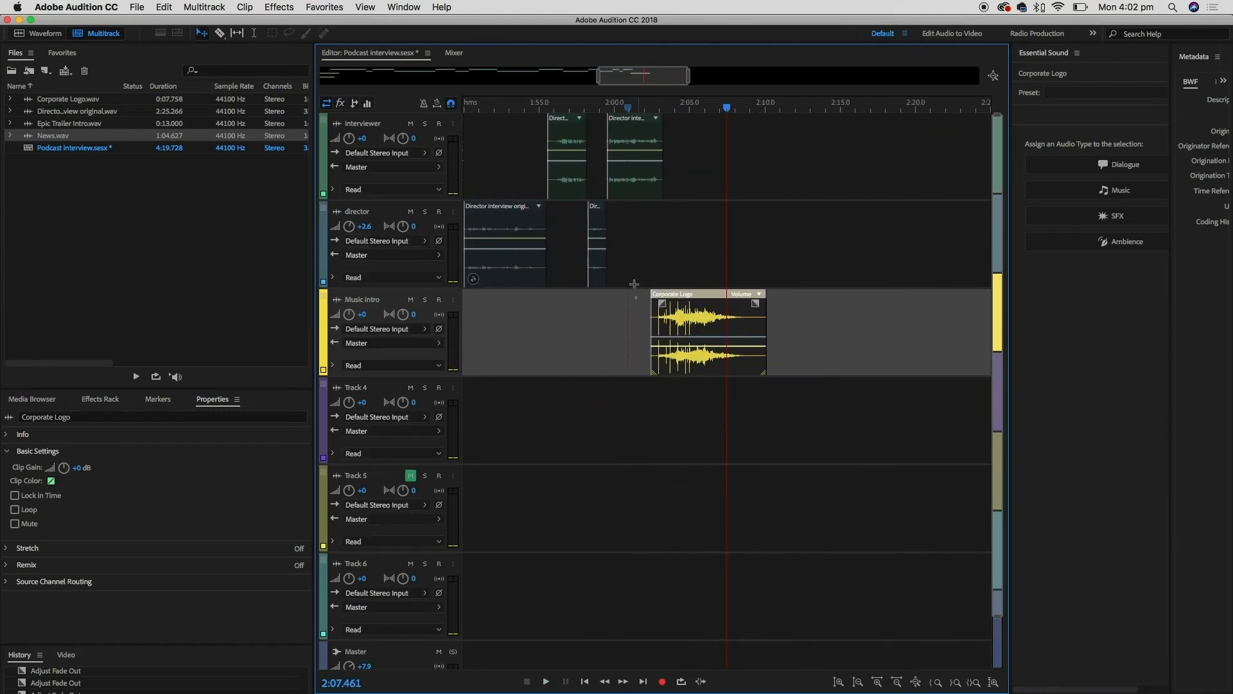
pyautogui.click(143, 8)
pyautogui.click(161, 156)
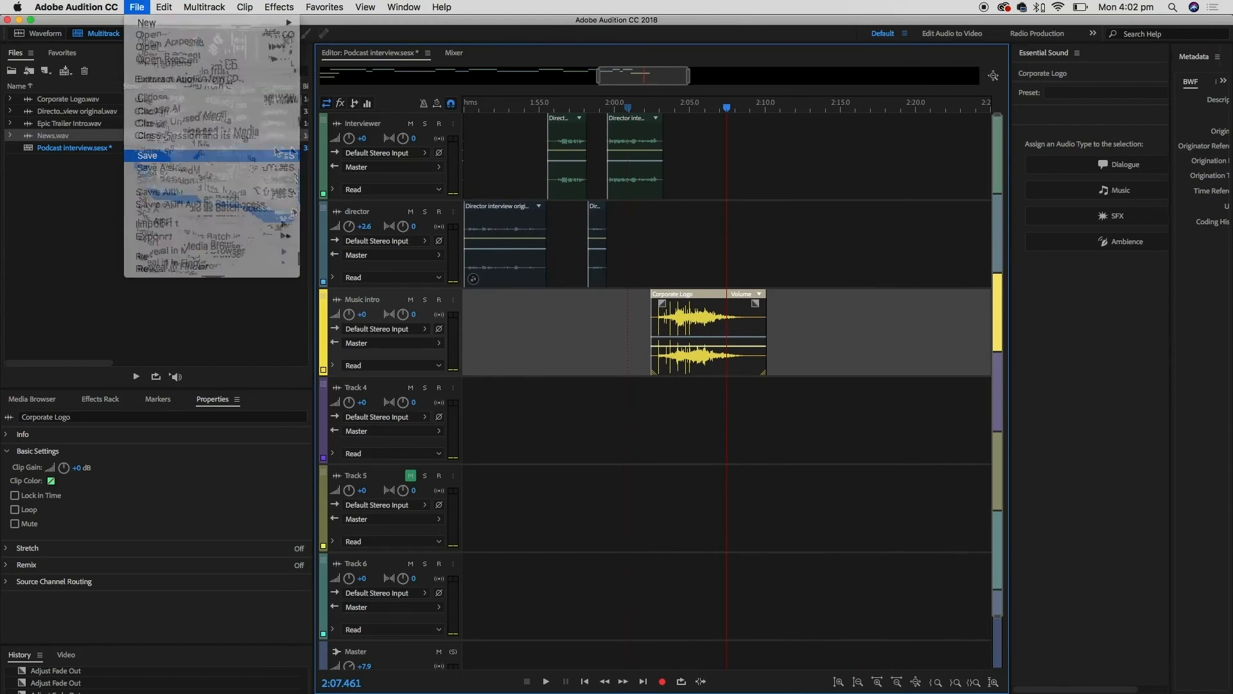
# Import Crowd Chatter.wav from the Podcast folder
pyautogui.moveTo(643, 76); pyautogui.dragTo(366, 76)
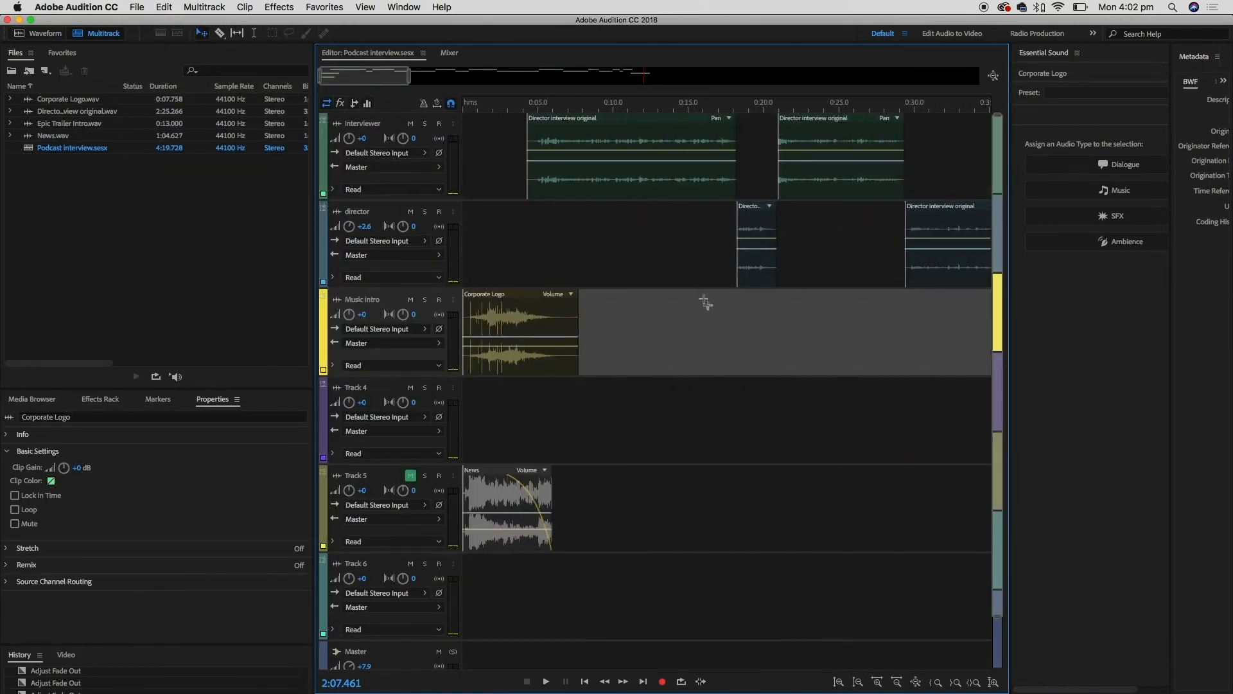
pyautogui.scroll(-3, 737, 352)
pyautogui.scroll(-6, 812, 377)
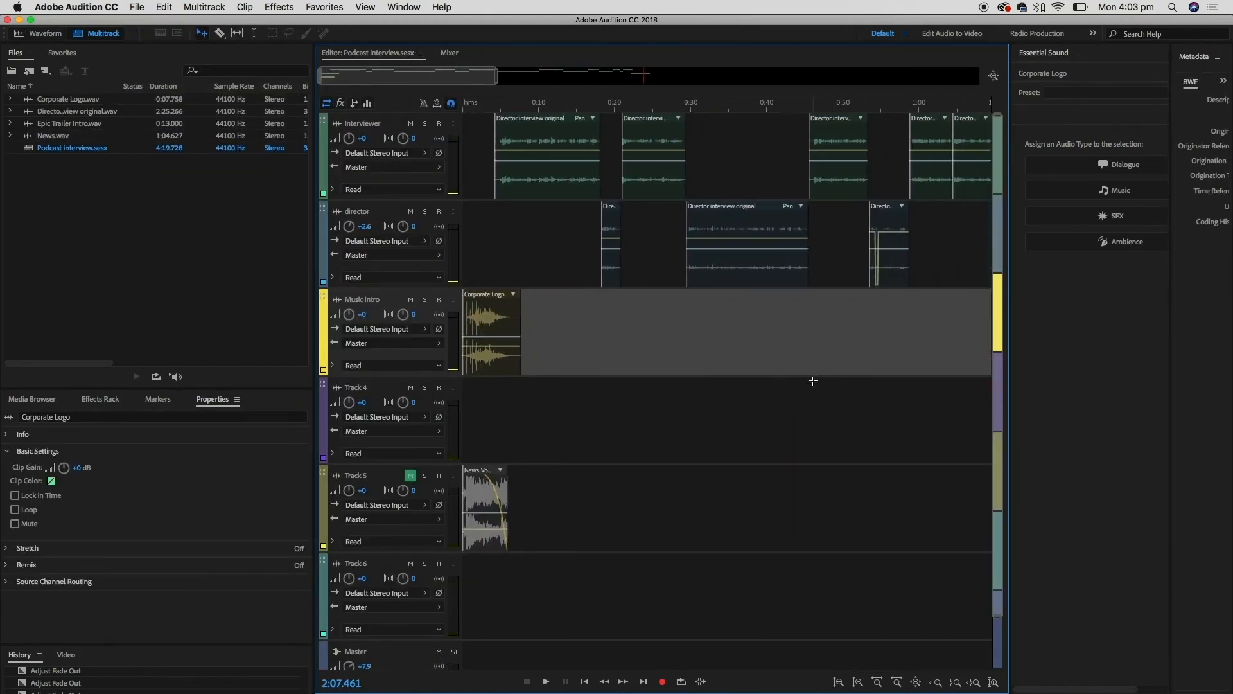
pyautogui.scroll(-5, 737, 407)
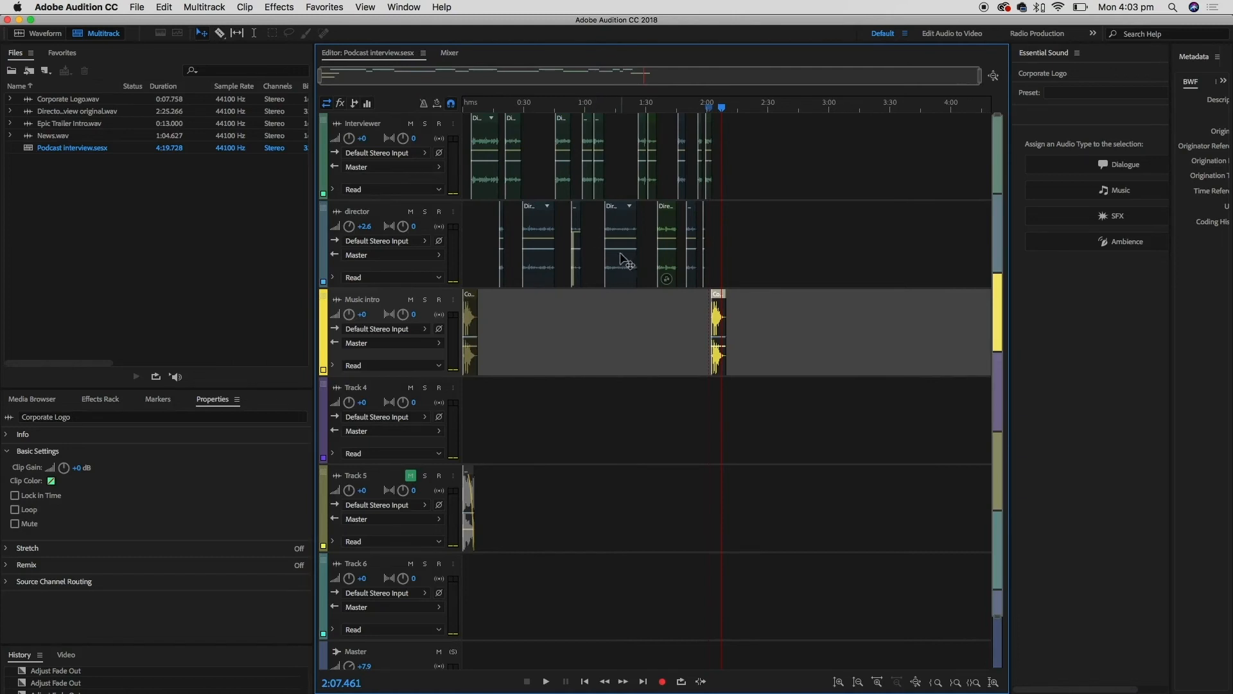
pyautogui.click(178, 277)
pyautogui.click(137, 7)
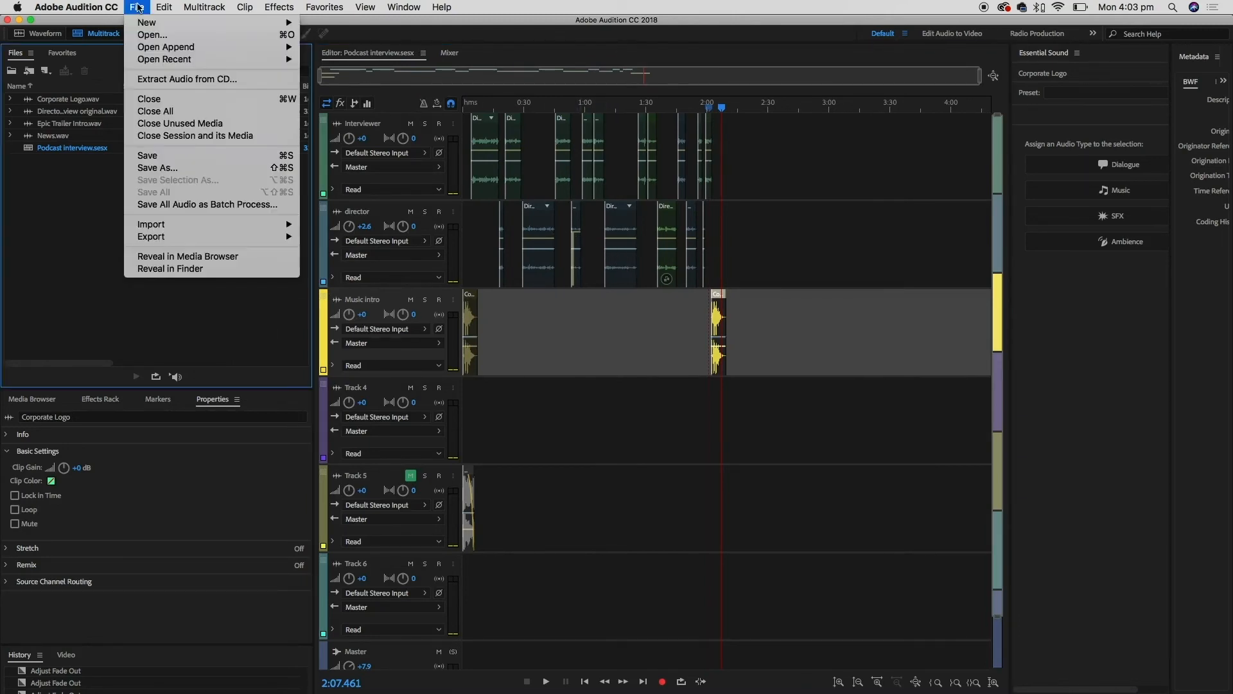
pyautogui.moveTo(219, 225)
pyautogui.click(354, 225)
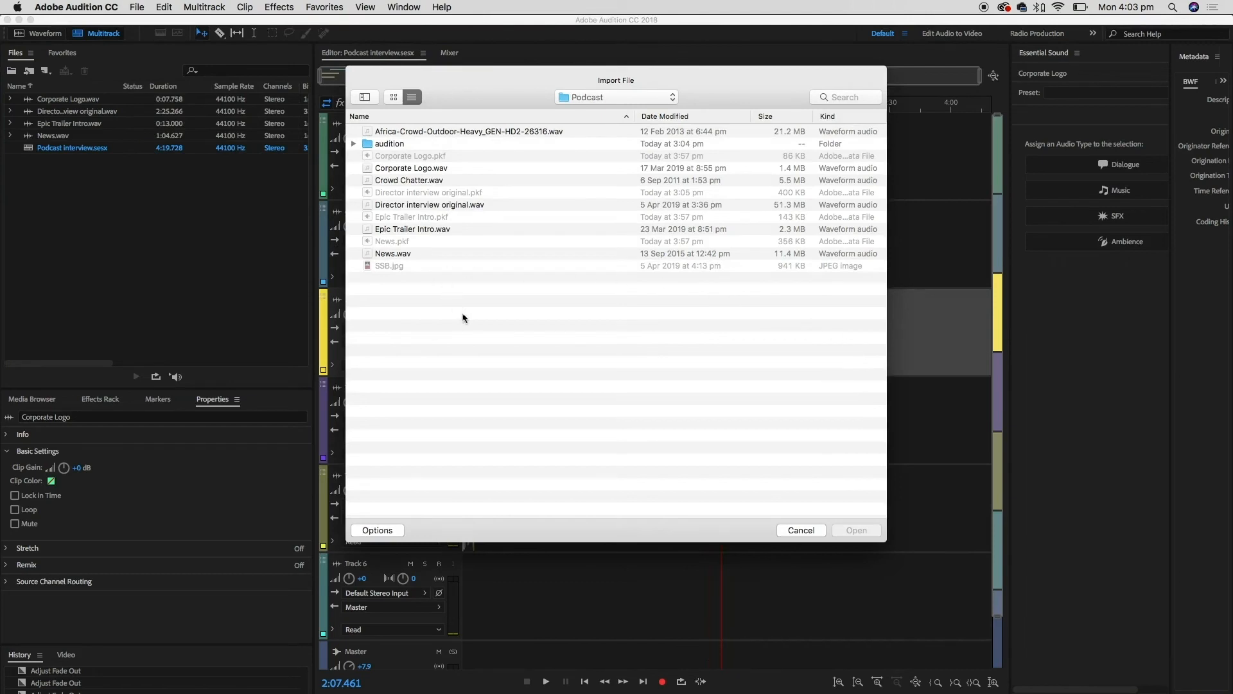
pyautogui.click(418, 182)
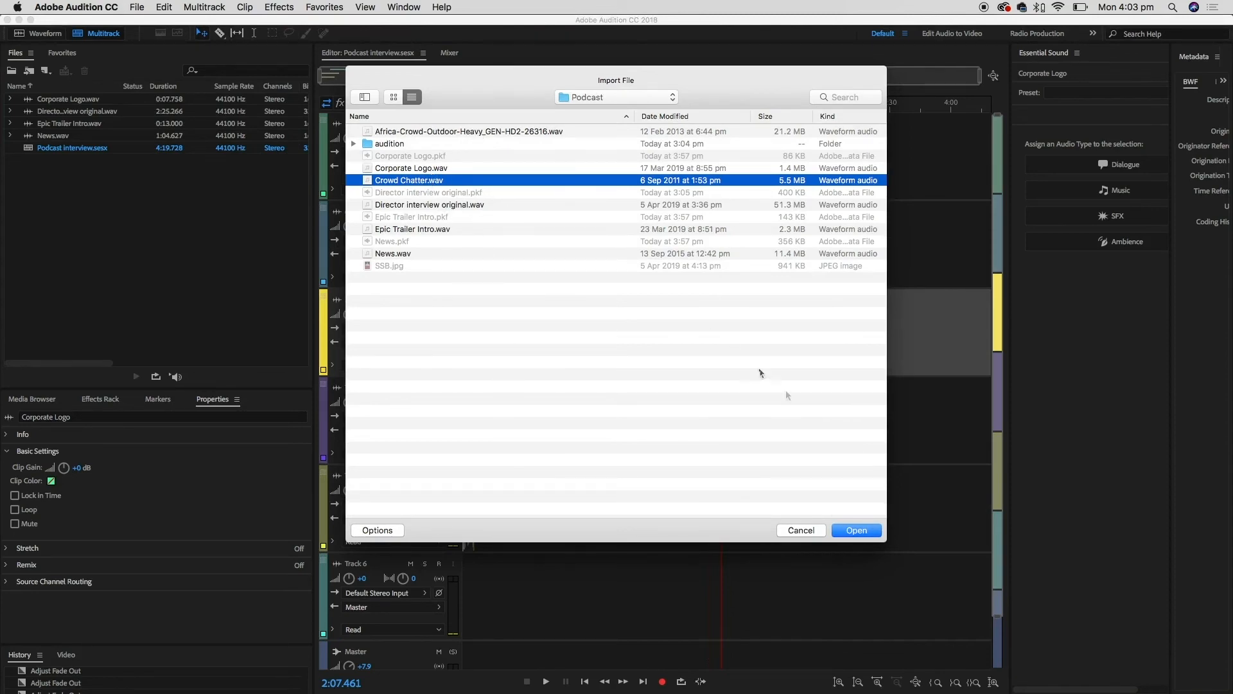
pyautogui.click(856, 530)
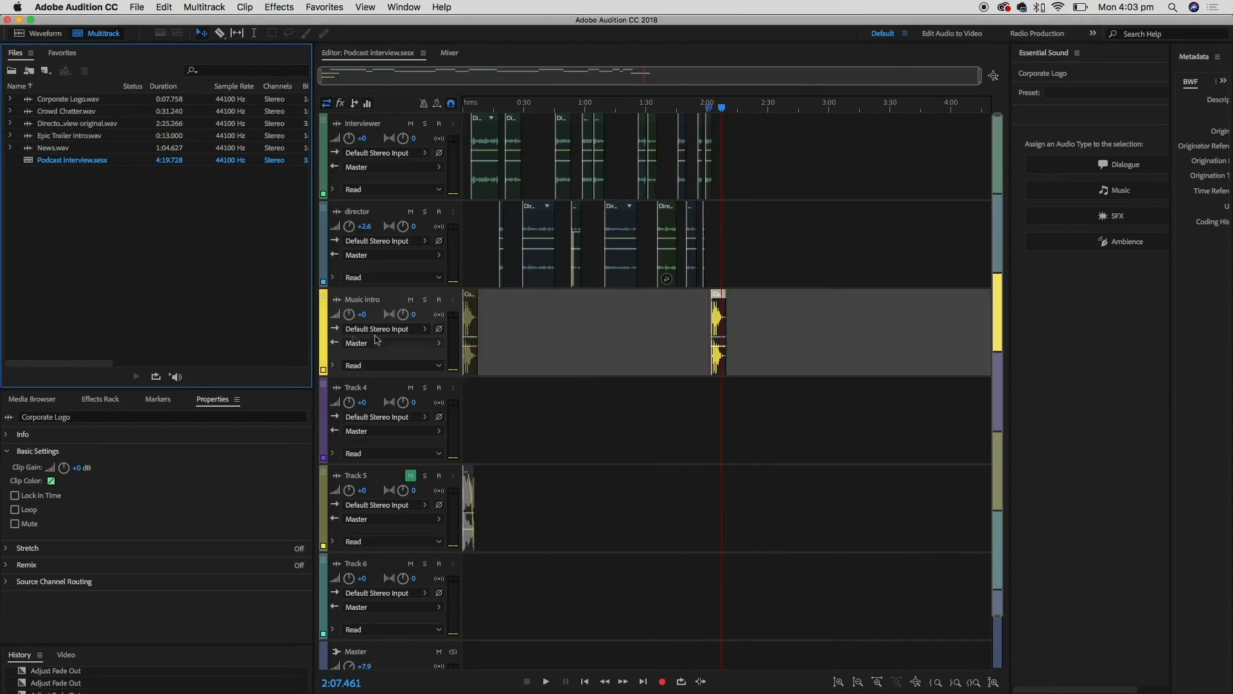
# Place Crowd Chatter.wav at the start of Track 4 and rename the track "crowd noise"
pyautogui.moveTo(31, 114); pyautogui.dragTo(429, 417)
pyautogui.click(403, 388)
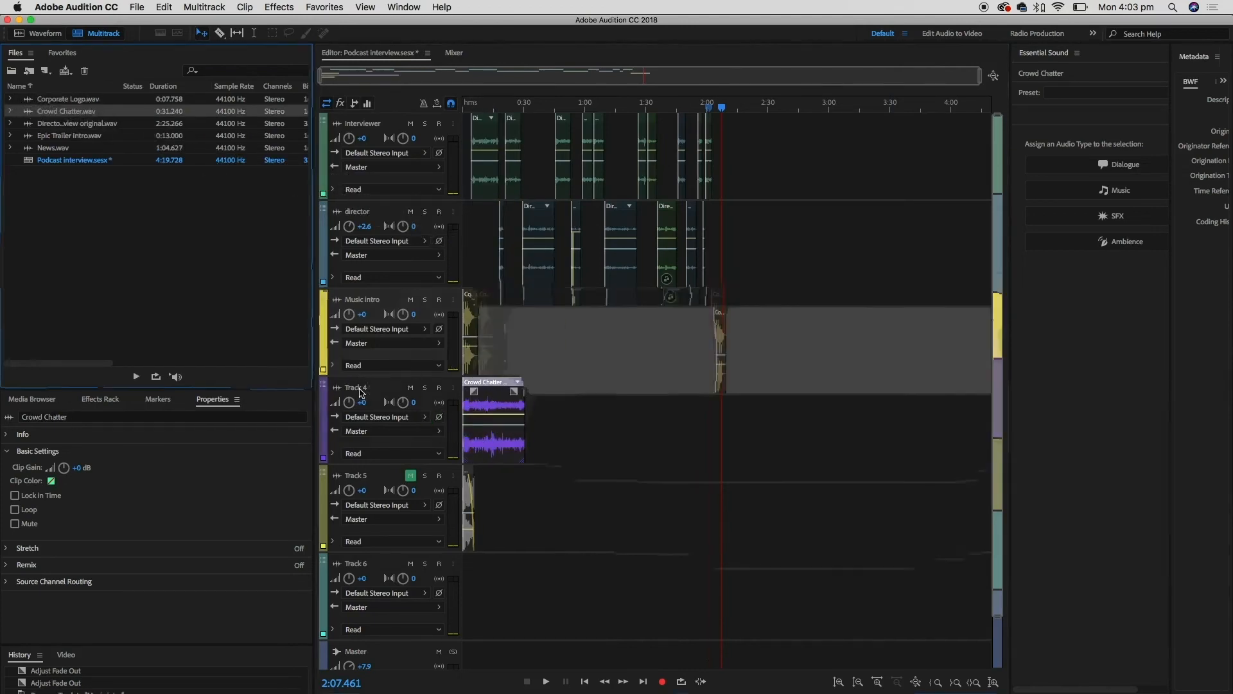
pyautogui.write('crowd no')
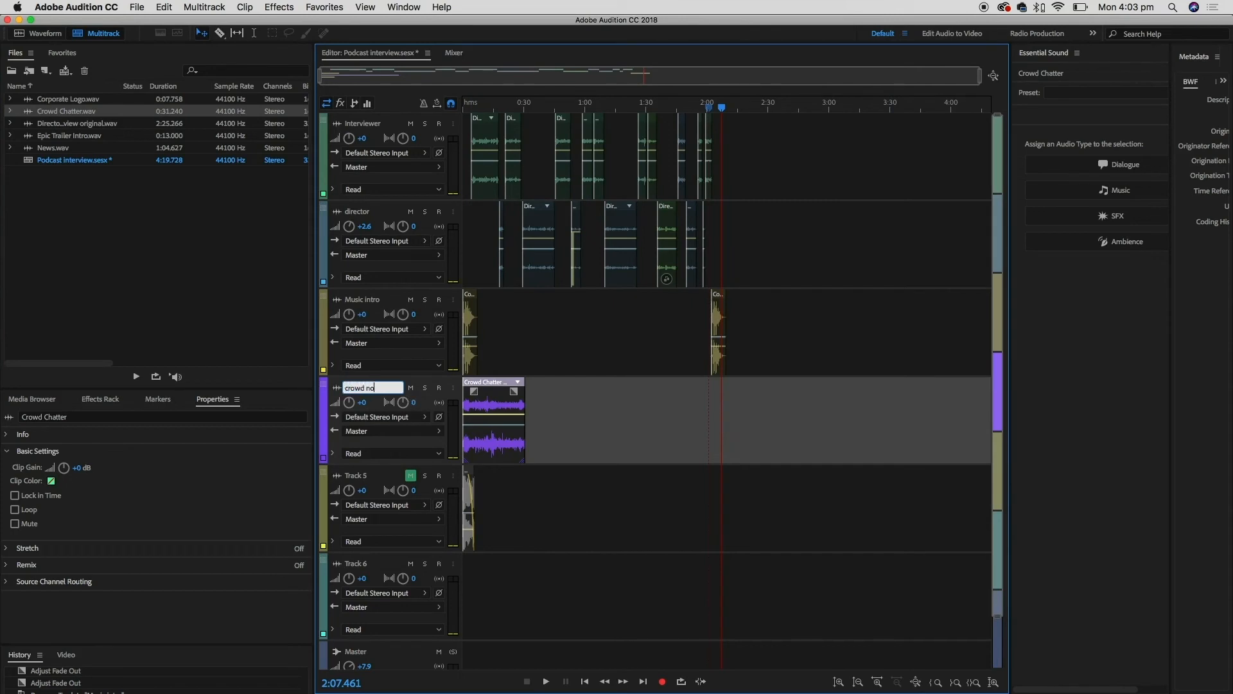
pyautogui.write('ise')
pyautogui.press('Return')
# Move the Crowd Chatter clip along its track so it starts at about 0:05, just after the interviewer begins speaking
pyautogui.click(465, 103)
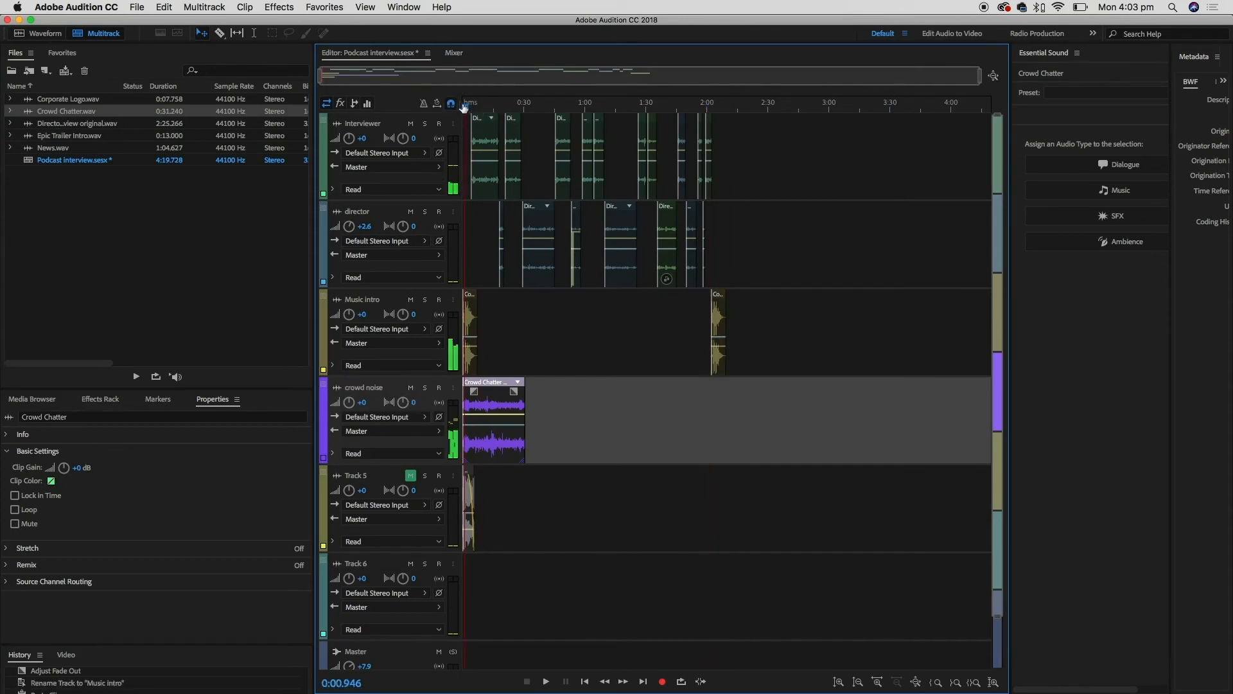
pyautogui.press('=')
pyautogui.press('=')
pyautogui.press('=')
pyautogui.press('=')
pyautogui.press('=')
pyautogui.press('=')
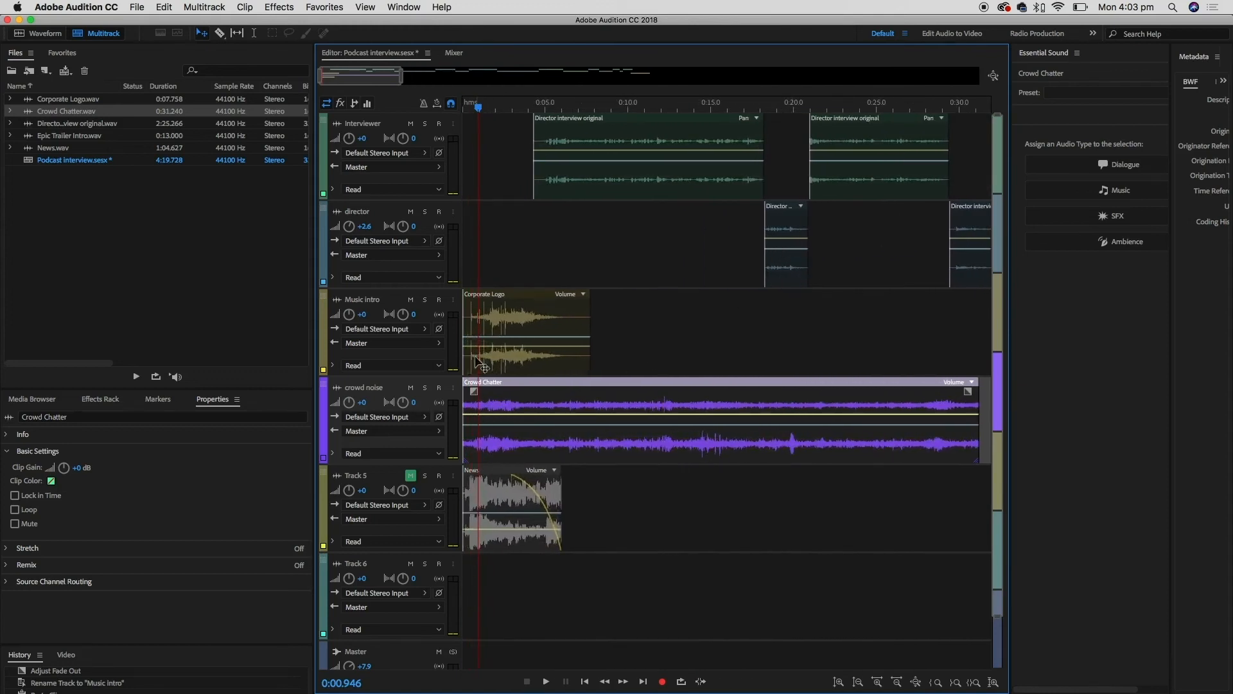
pyautogui.moveTo(494, 411); pyautogui.dragTo(574, 404)
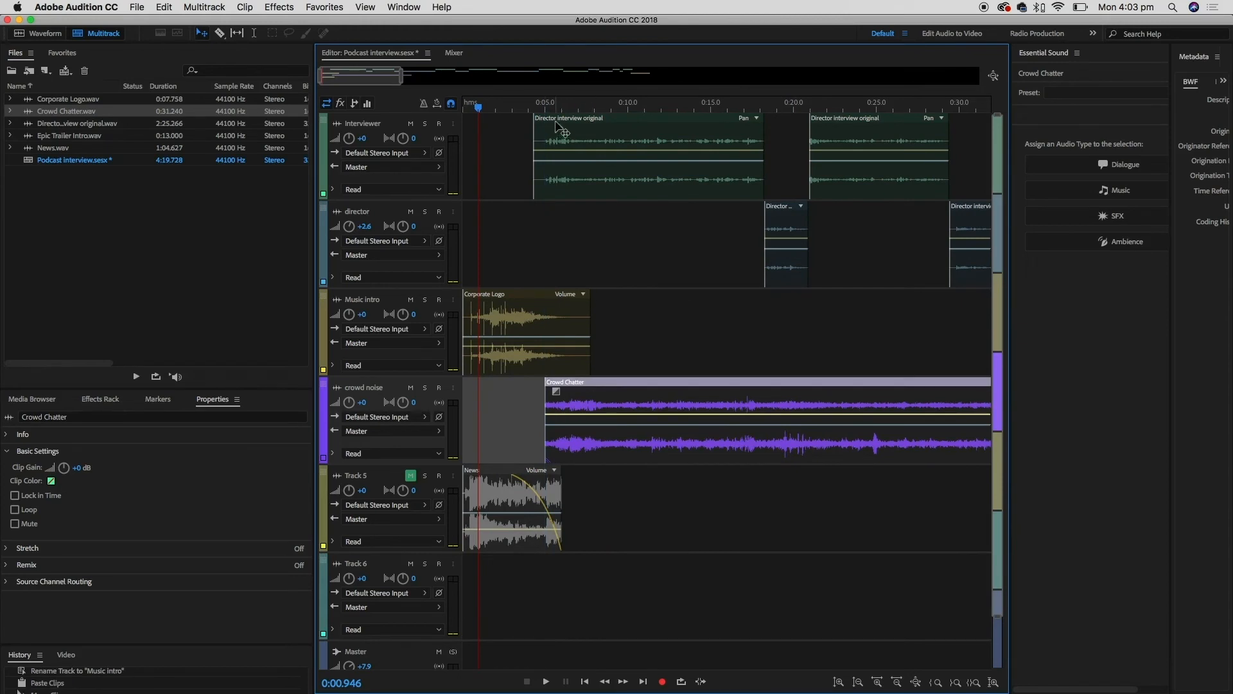
# Lower the Crowd Chatter clip's volume envelope and play the mix from about 0:04
pyautogui.click(548, 102)
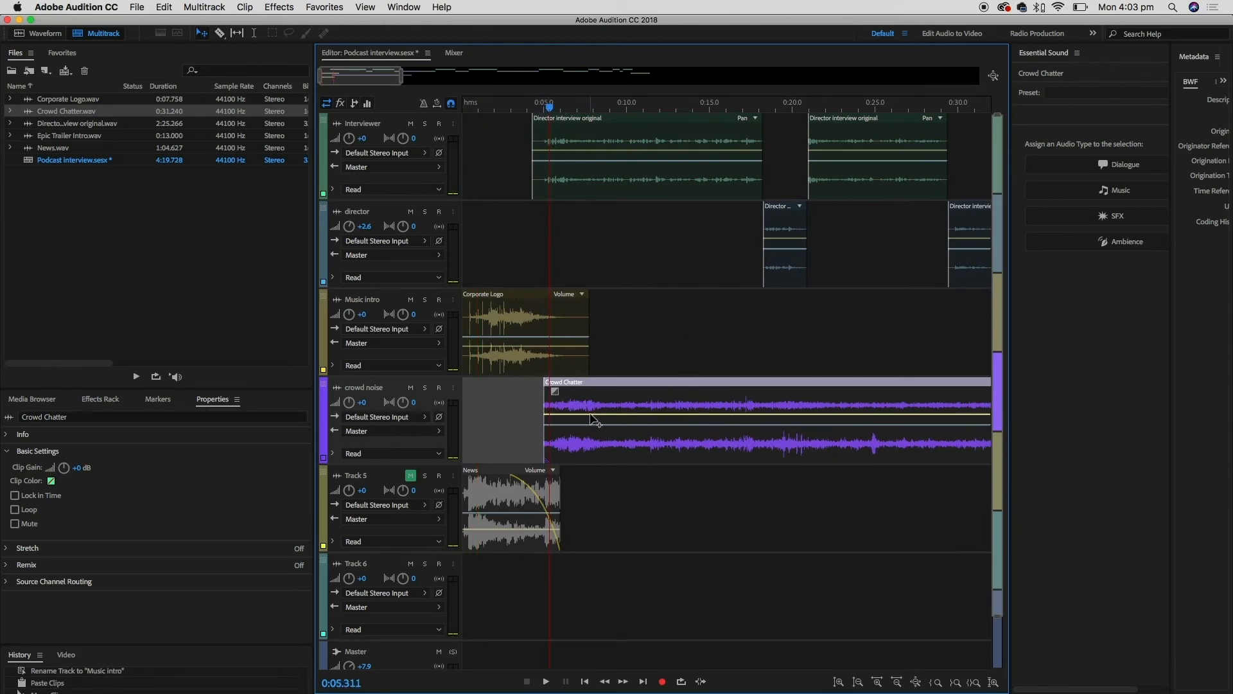
pyautogui.moveTo(595, 420)
pyautogui.mouseDown()
pyautogui.moveTo(578, 426)
pyautogui.moveTo(587, 434)
pyautogui.mouseUp()
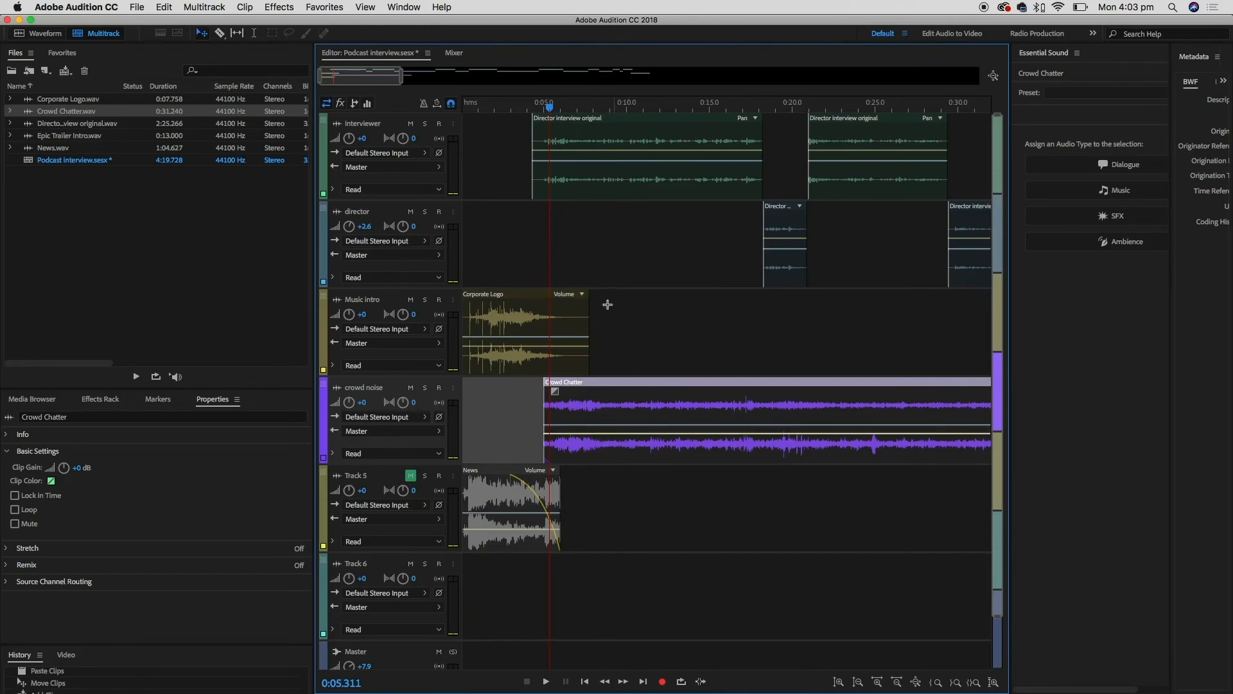
pyautogui.click(528, 106)
pyautogui.press('space')
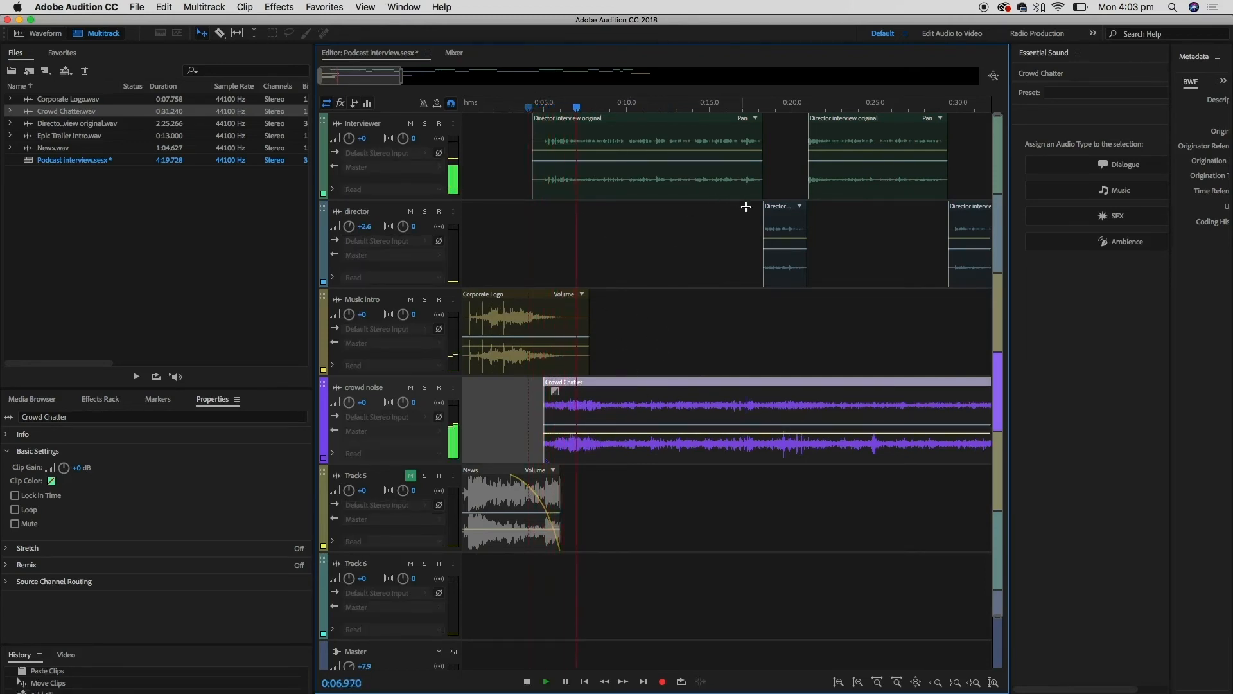
pyautogui.press('space')
# Reduce the Crowd Chatter clip's volume further in two stages, playing the opening after each change
pyautogui.moveTo(654, 433); pyautogui.dragTo(660, 448)
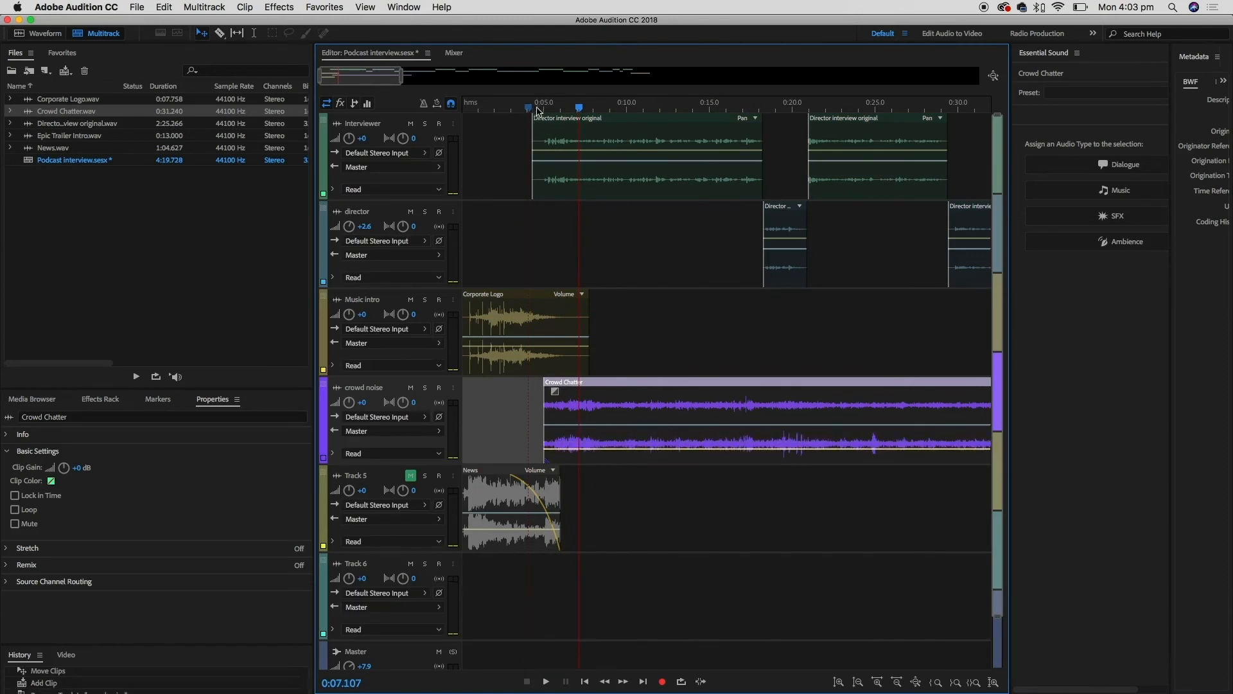
pyautogui.press('space')
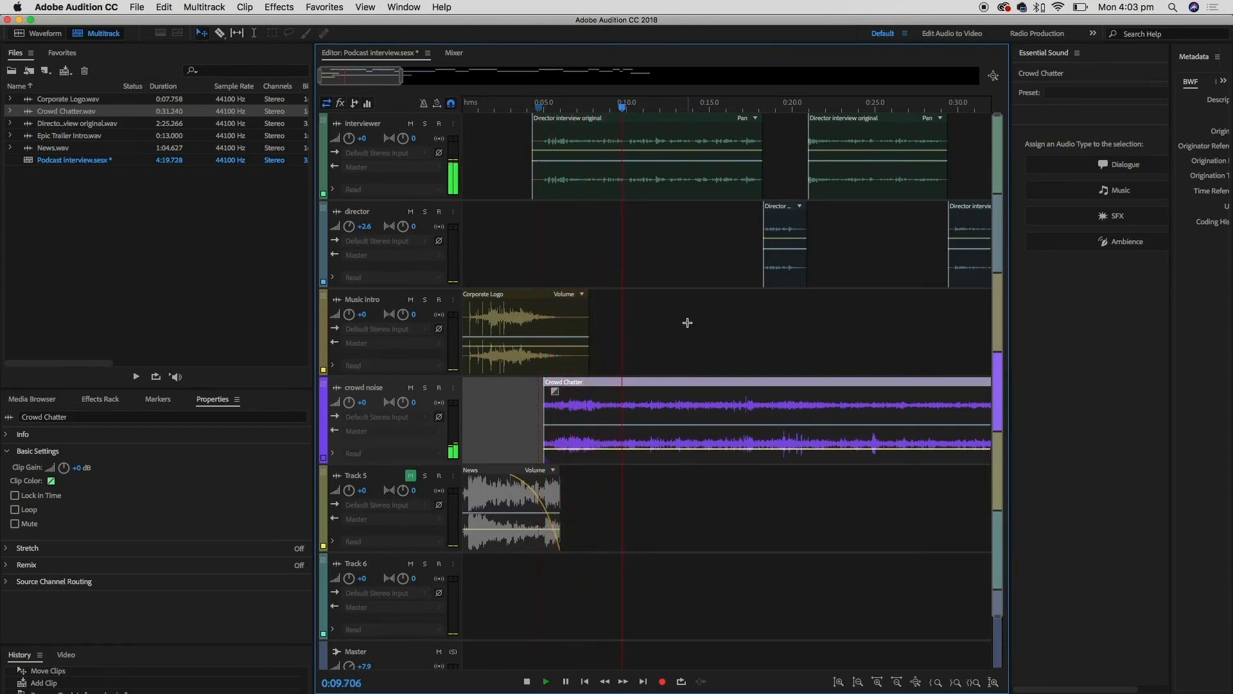
pyautogui.press('space')
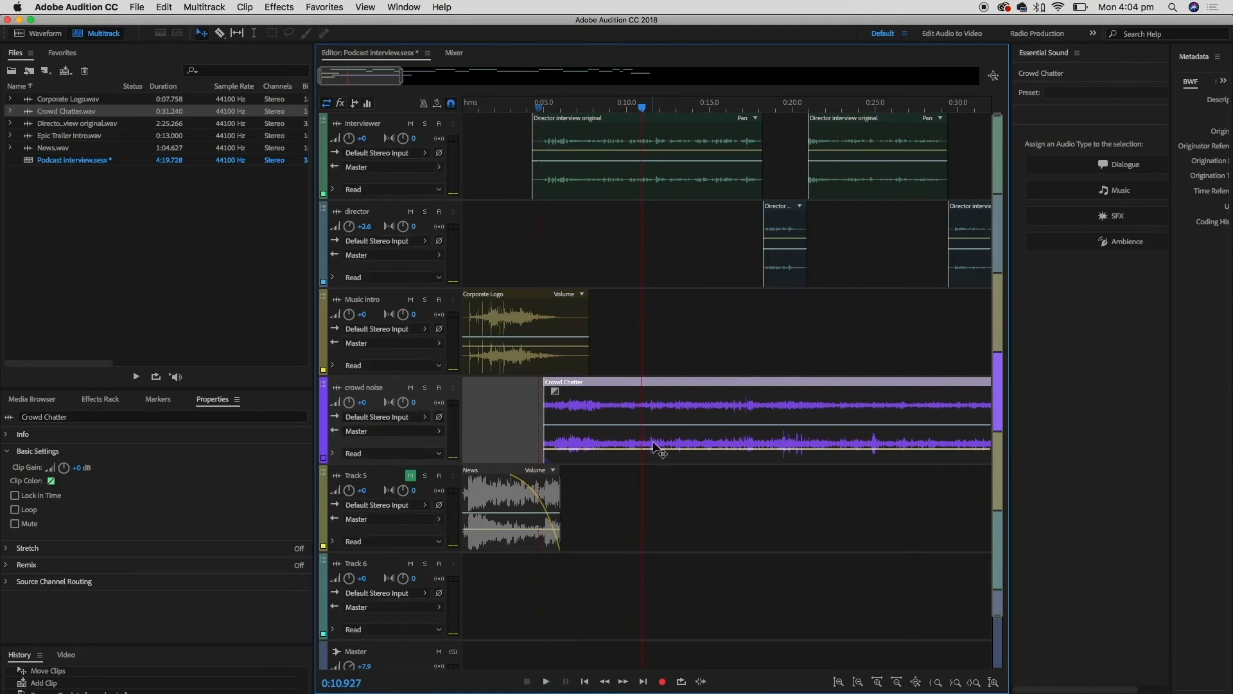
pyautogui.moveTo(655, 449); pyautogui.dragTo(680, 452)
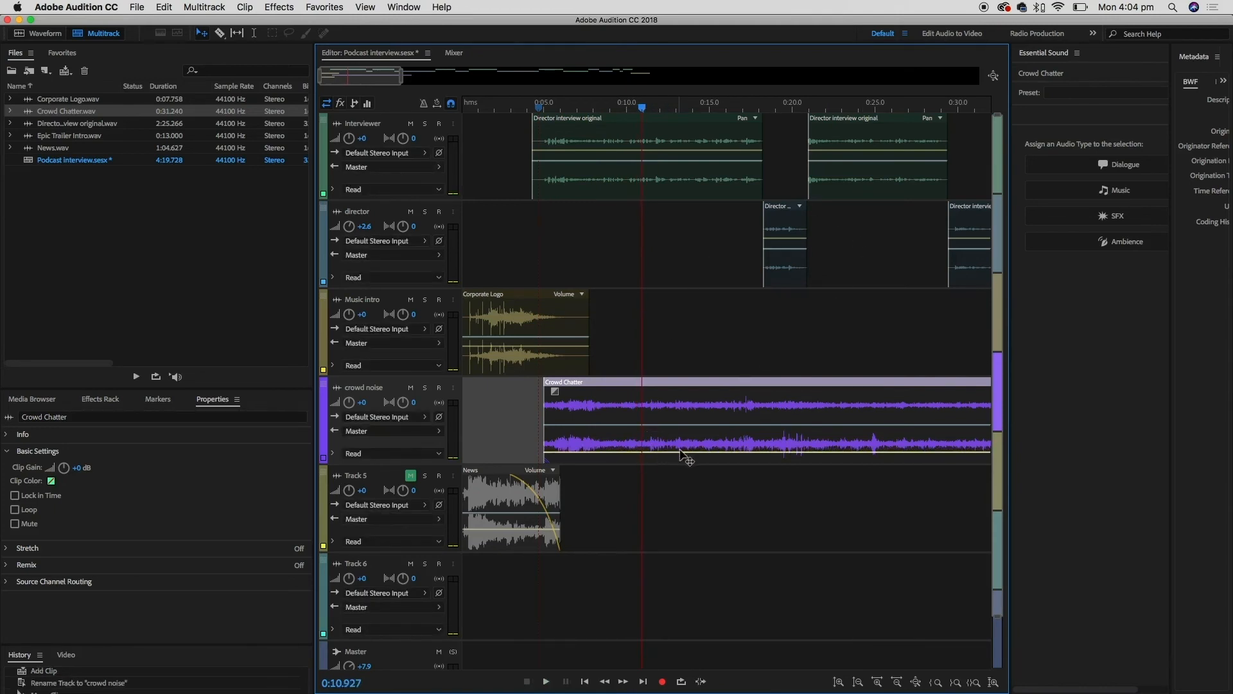
pyautogui.click(551, 106)
pyautogui.press('space')
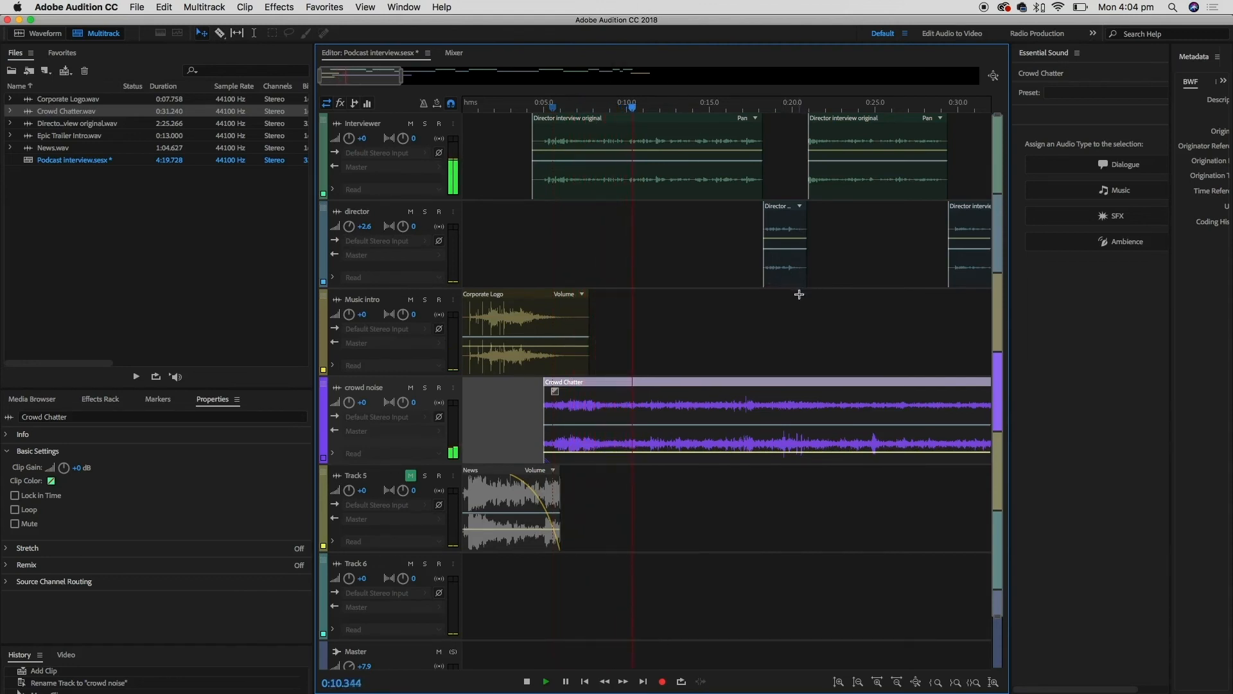
pyautogui.press('space')
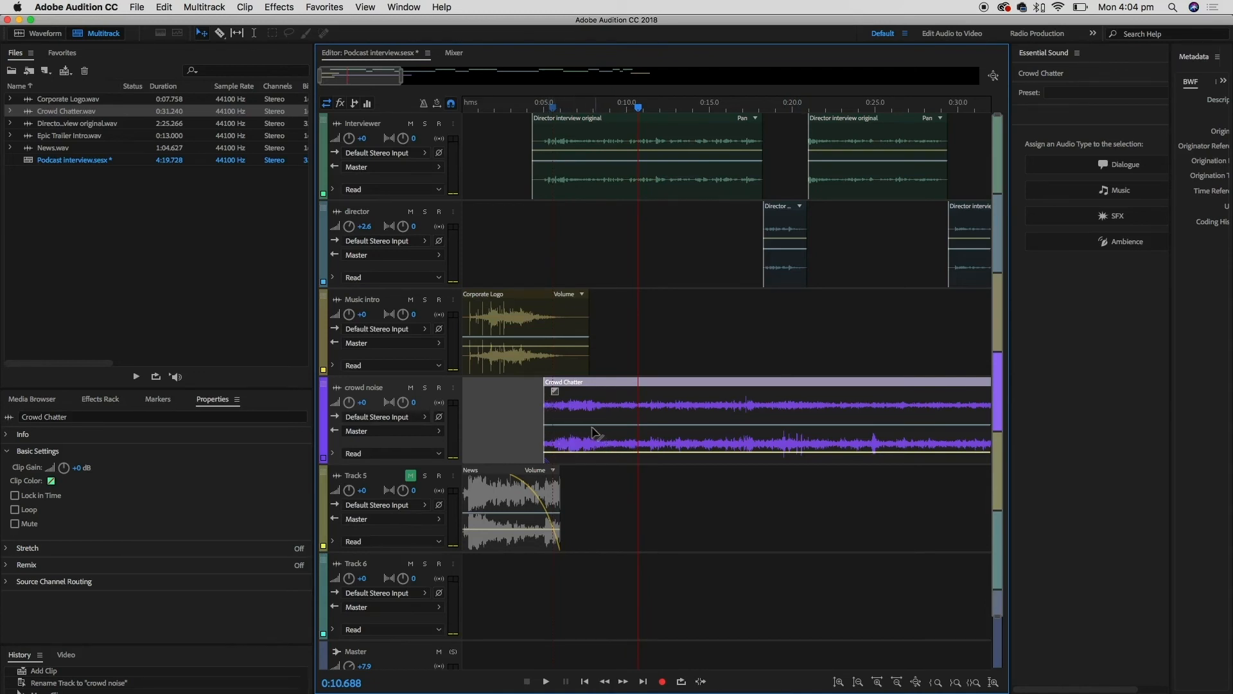
# Add a fade-in of about two seconds to the Crowd Chatter clip and play the opening
pyautogui.moveTo(555, 391); pyautogui.dragTo(592, 386)
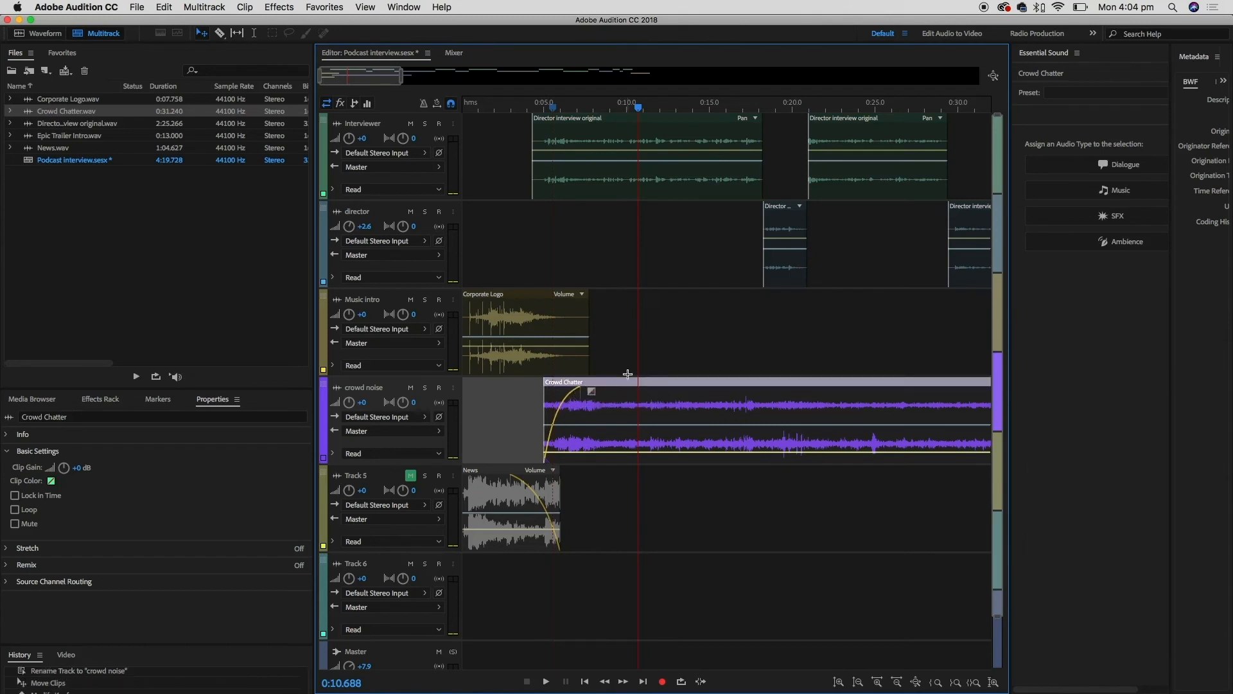
pyautogui.click(537, 107)
pyautogui.press('space')
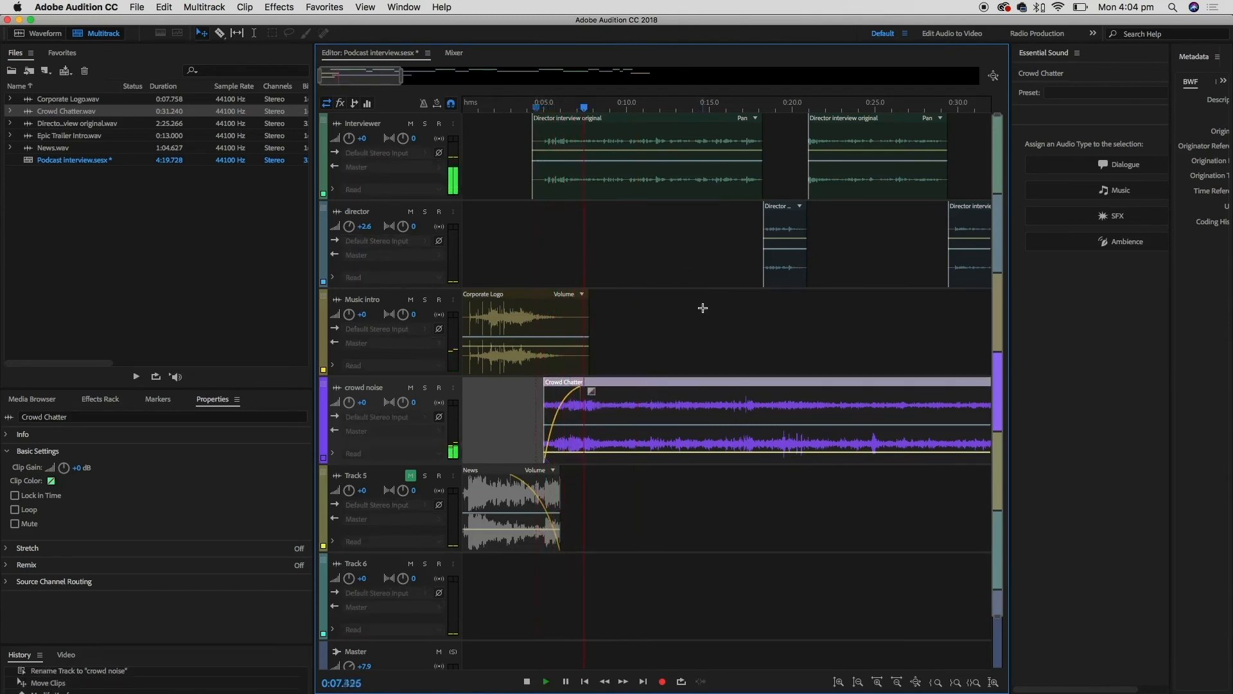
pyautogui.press('space')
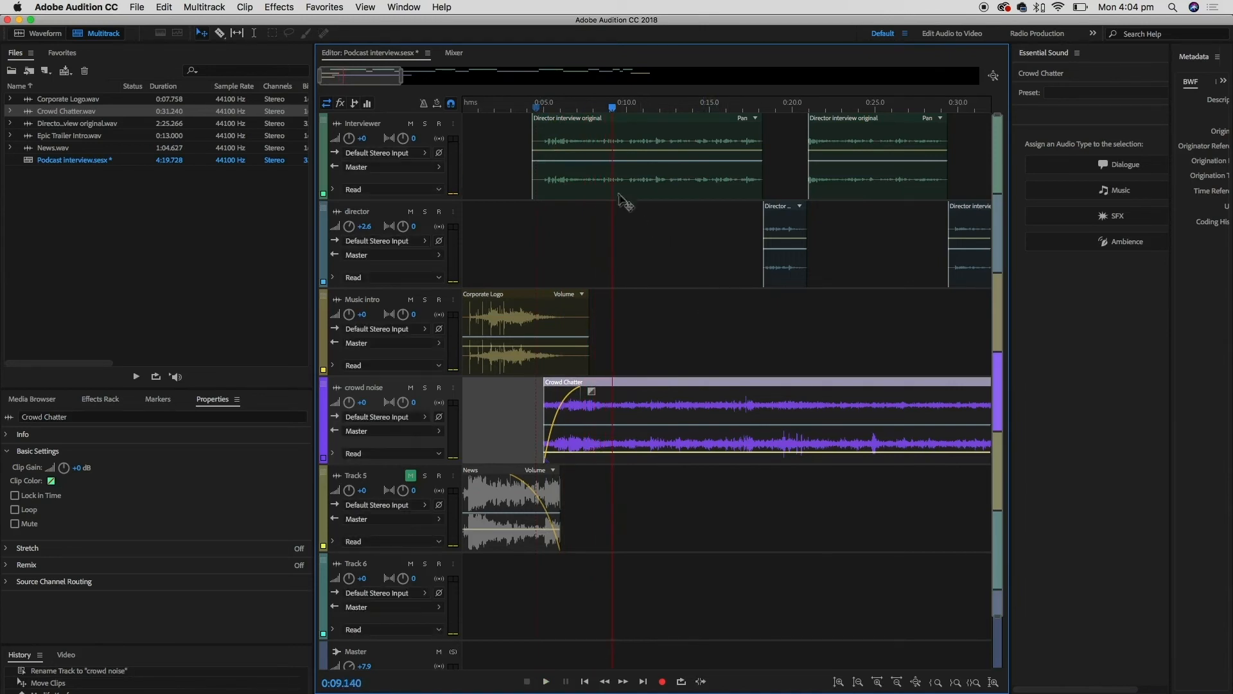
# Solo the crowd noise track, listen to it from about 0:09, and turn solo off again
pyautogui.click(426, 389)
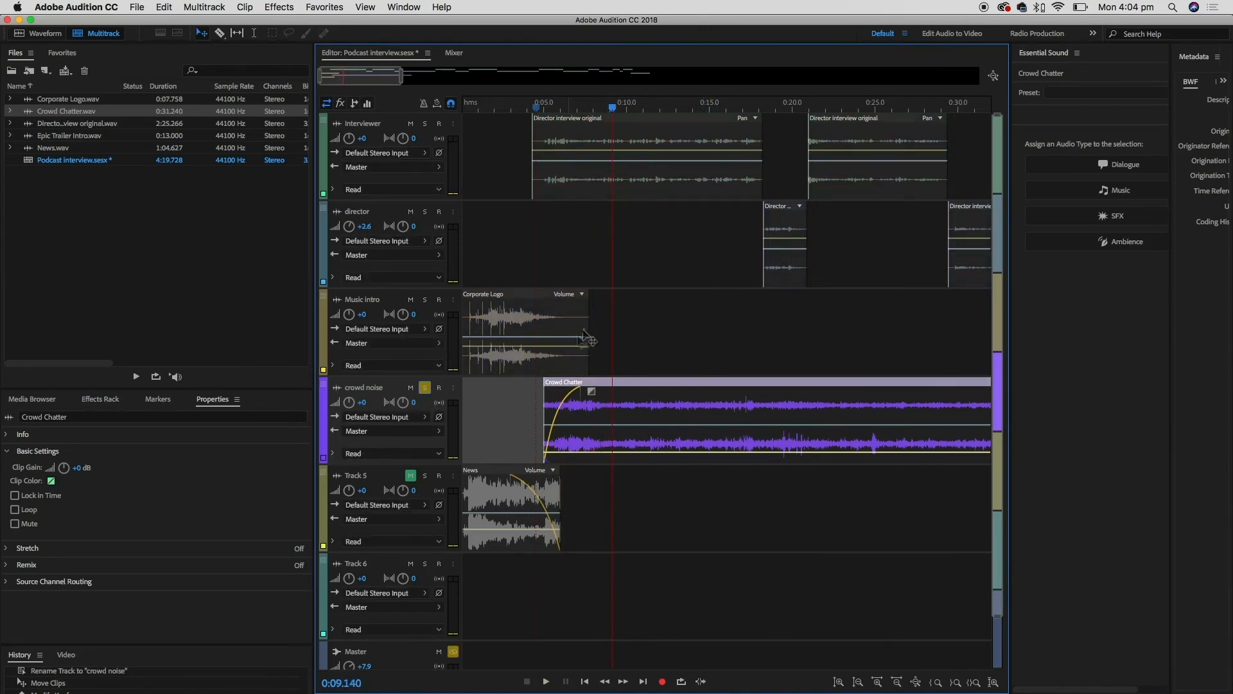
pyautogui.press('space')
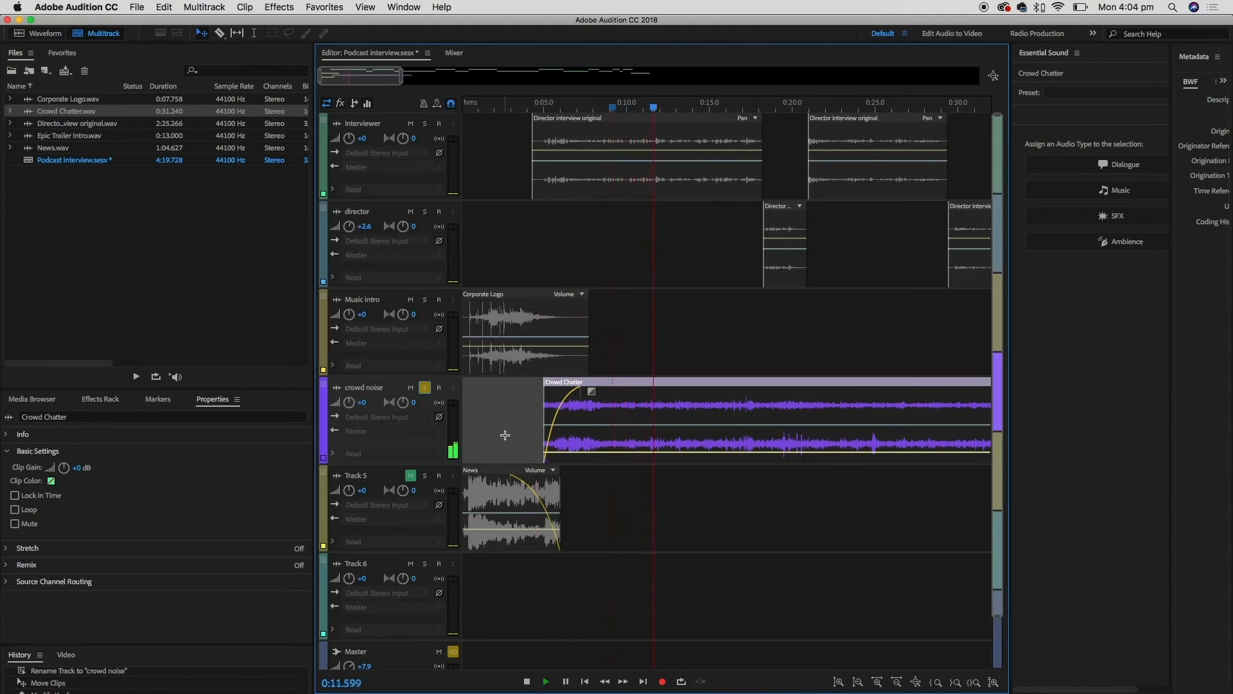
pyautogui.press('space')
pyautogui.click(424, 388)
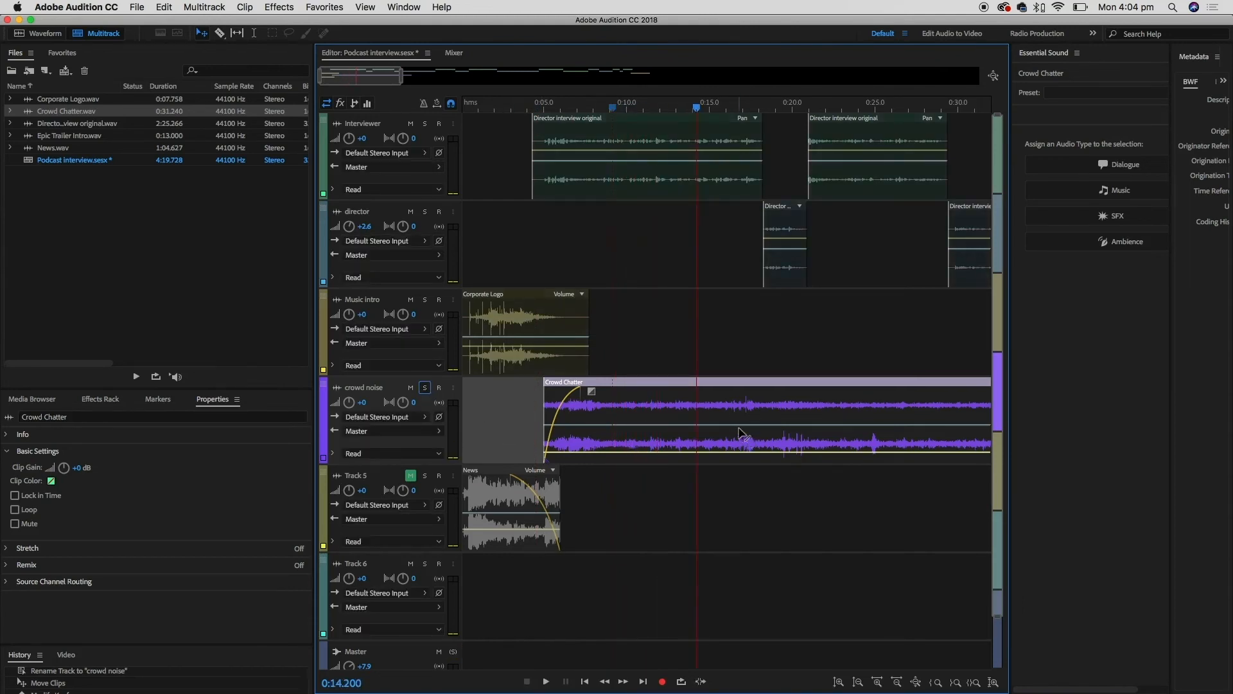
# Play the full mix from 0:17.482 to check the crowd noise level under the change of speaker
pyautogui.scroll(-3, 742, 436)
pyautogui.click(643, 108)
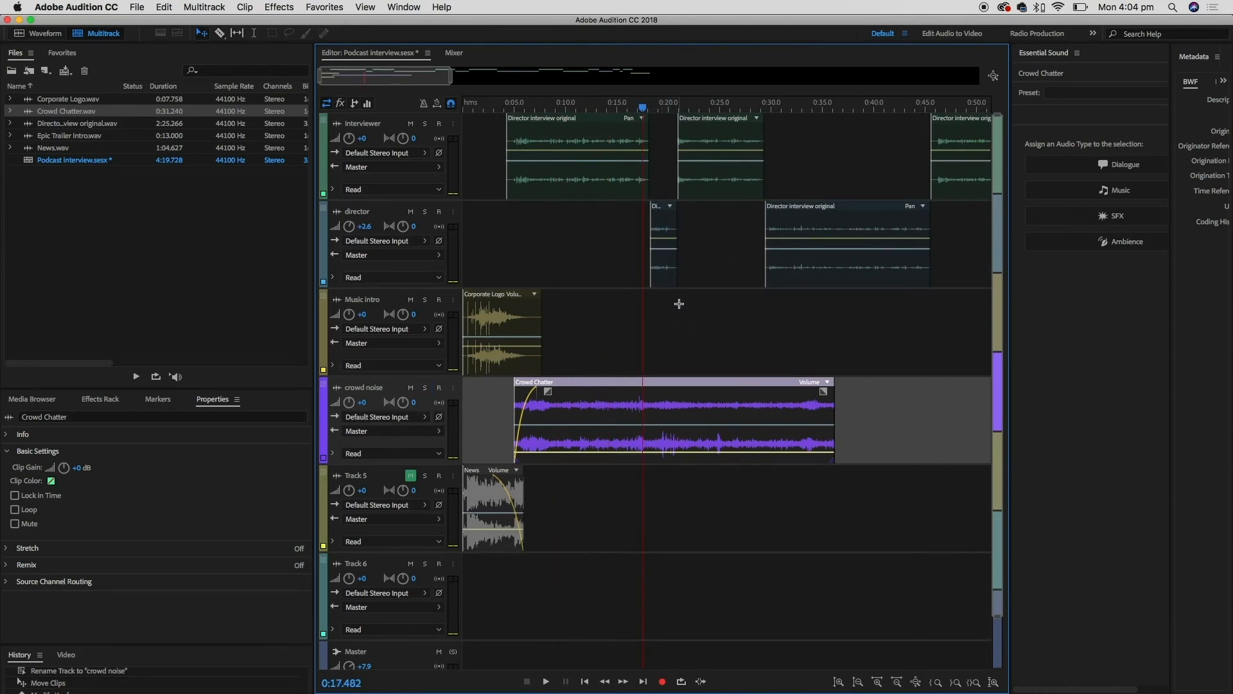
pyautogui.press('space')
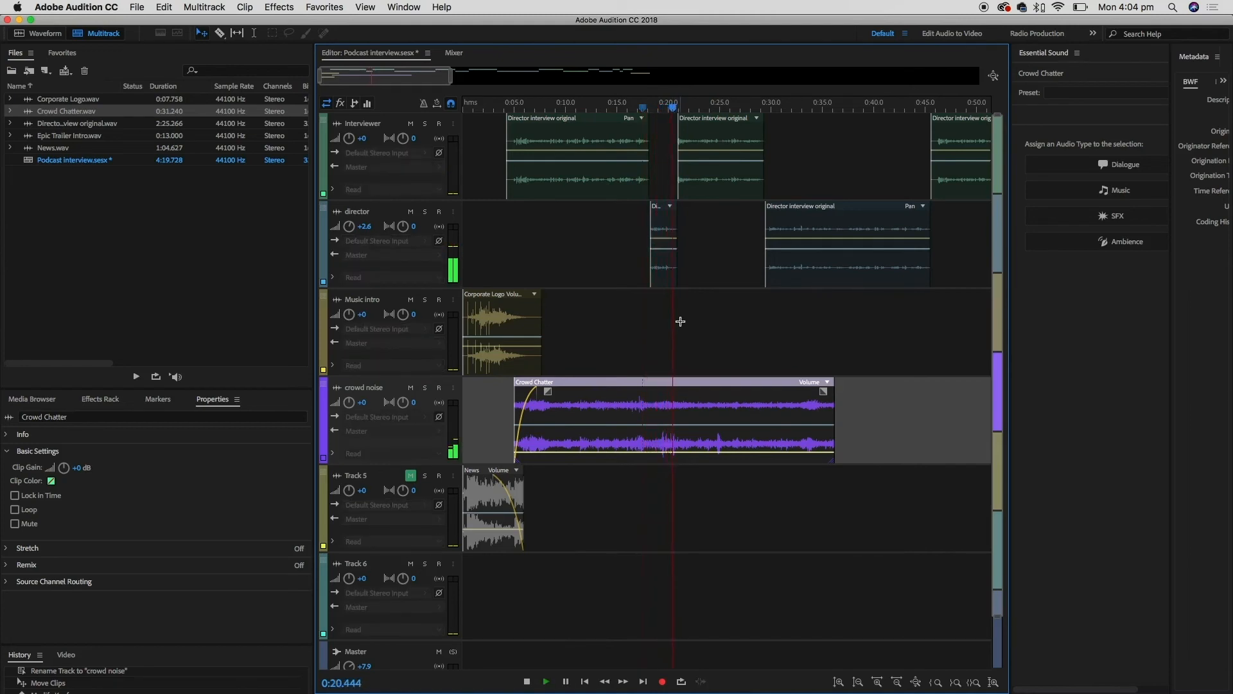
pyautogui.press('space')
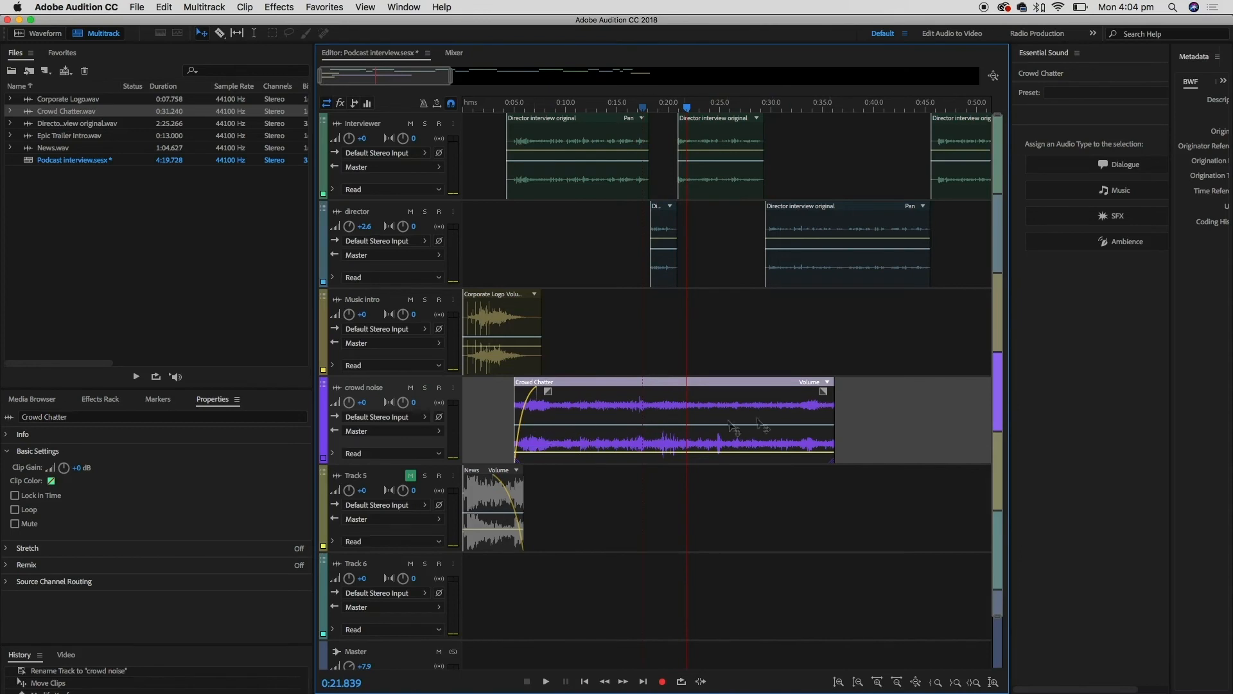
# Snap the playhead to the Crowd Chatter clip's end at 0:36.240 and paste a copy of the clip there
pyautogui.scroll(-8, 868, 429)
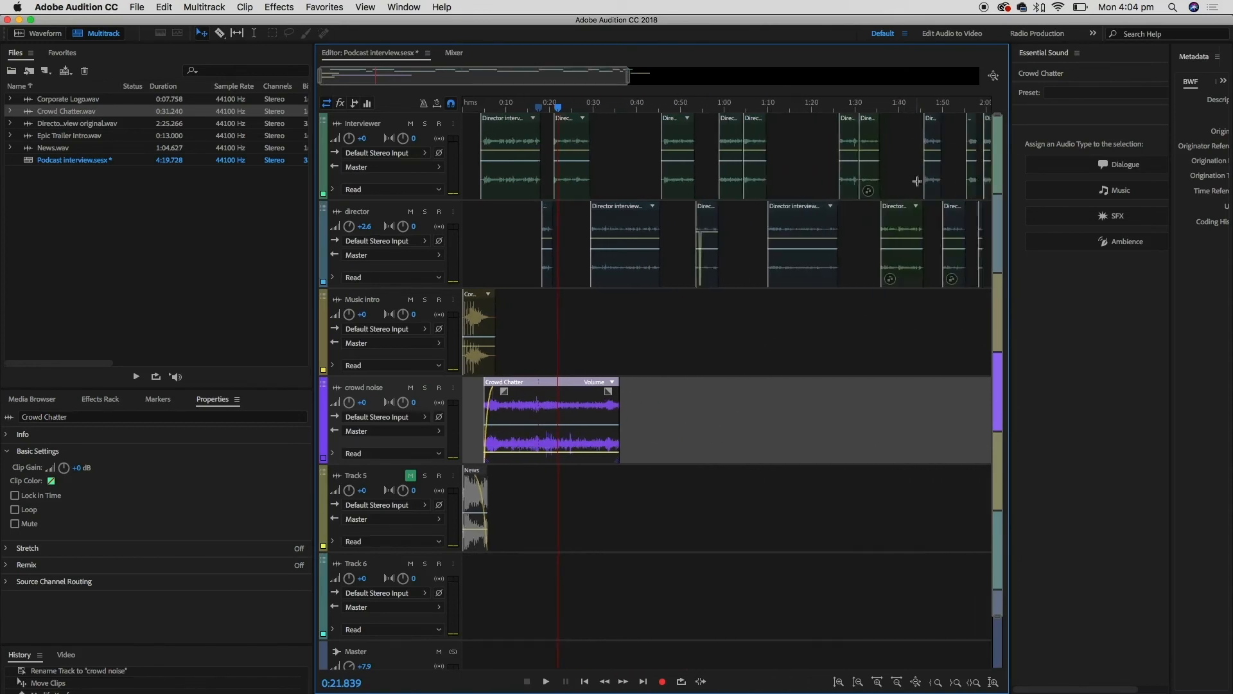
pyautogui.scroll(8, 909, 436)
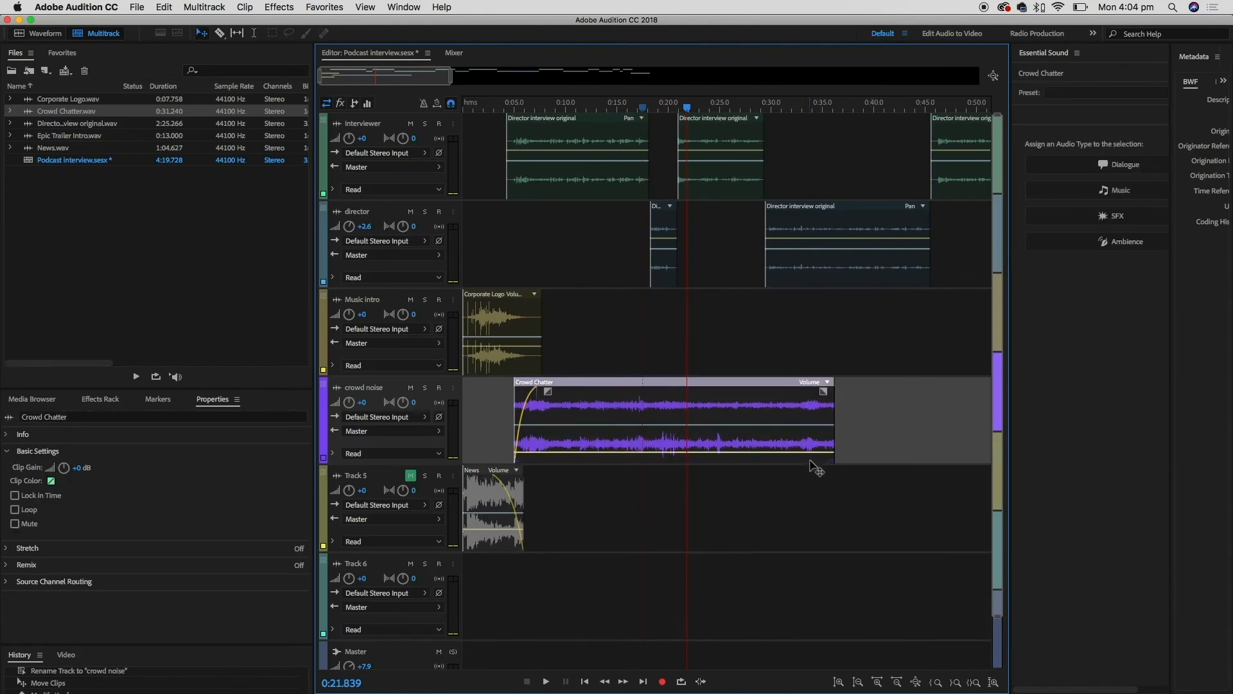
pyautogui.scroll(-3, 823, 474)
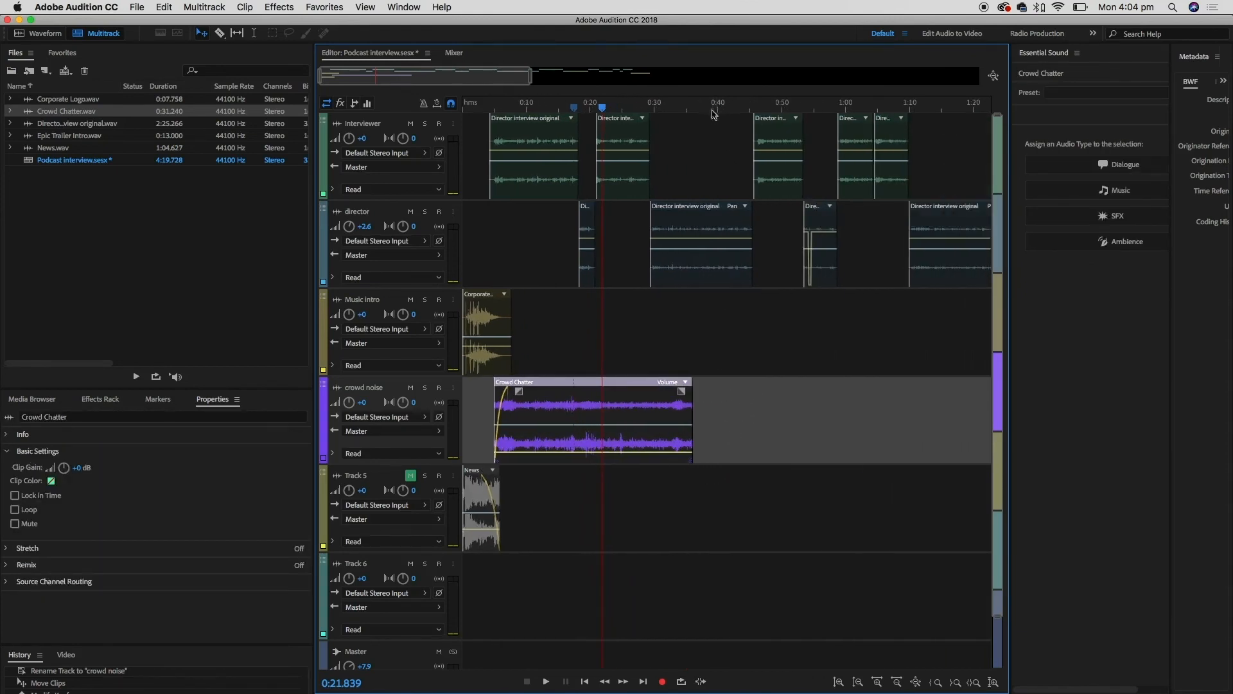
pyautogui.click(699, 106)
pyautogui.moveTo(695, 108); pyautogui.dragTo(706, 109)
pyautogui.moveTo(706, 109); pyautogui.dragTo(694, 109)
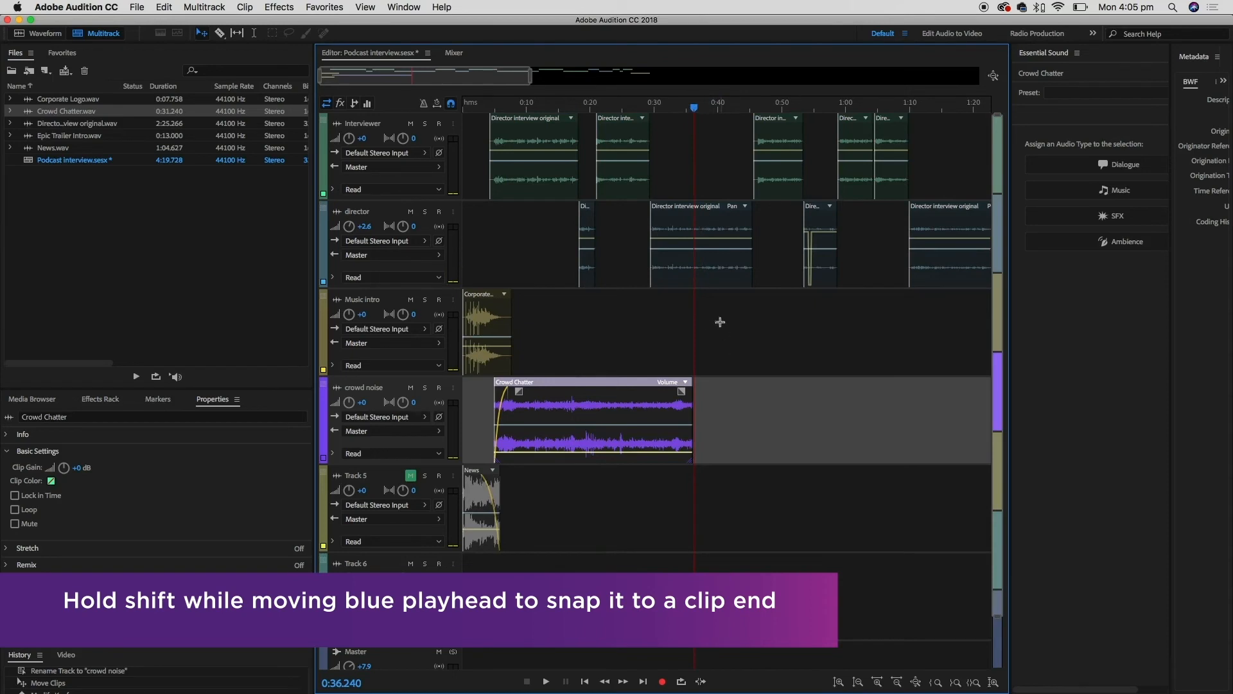
pyautogui.press('super+v')
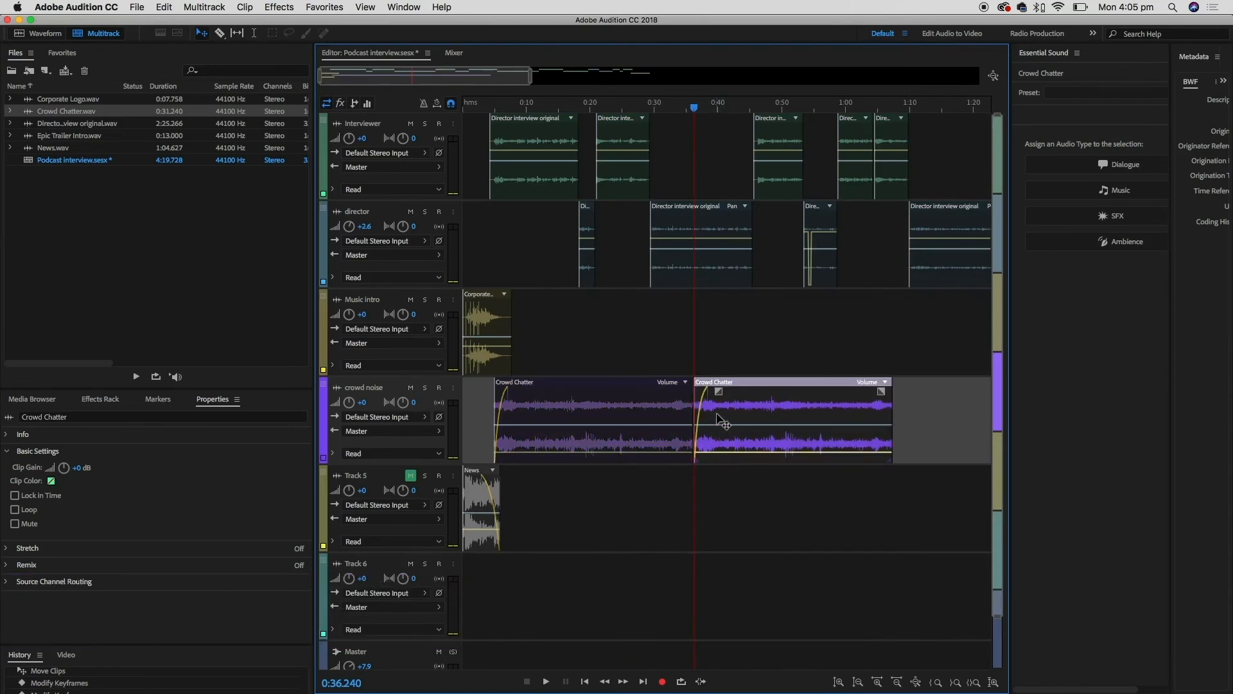
# Overlap the second Crowd Chatter clip with the first from about 0:31 as a crossfade, and audition the transition with the track soloed
pyautogui.moveTo(719, 392)
pyautogui.mouseDown()
pyautogui.moveTo(697, 391)
pyautogui.moveTo(736, 409)
pyautogui.moveTo(696, 415)
pyautogui.moveTo(708, 413)
pyautogui.mouseUp()
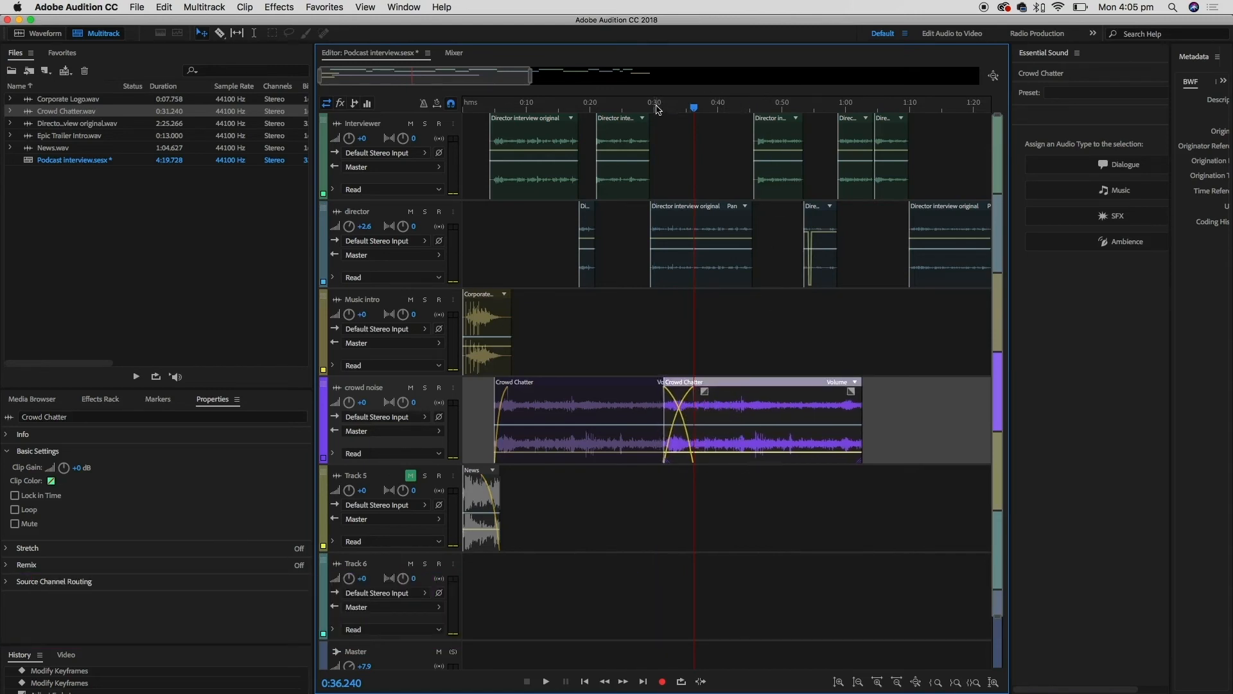
pyautogui.click(656, 106)
pyautogui.click(425, 388)
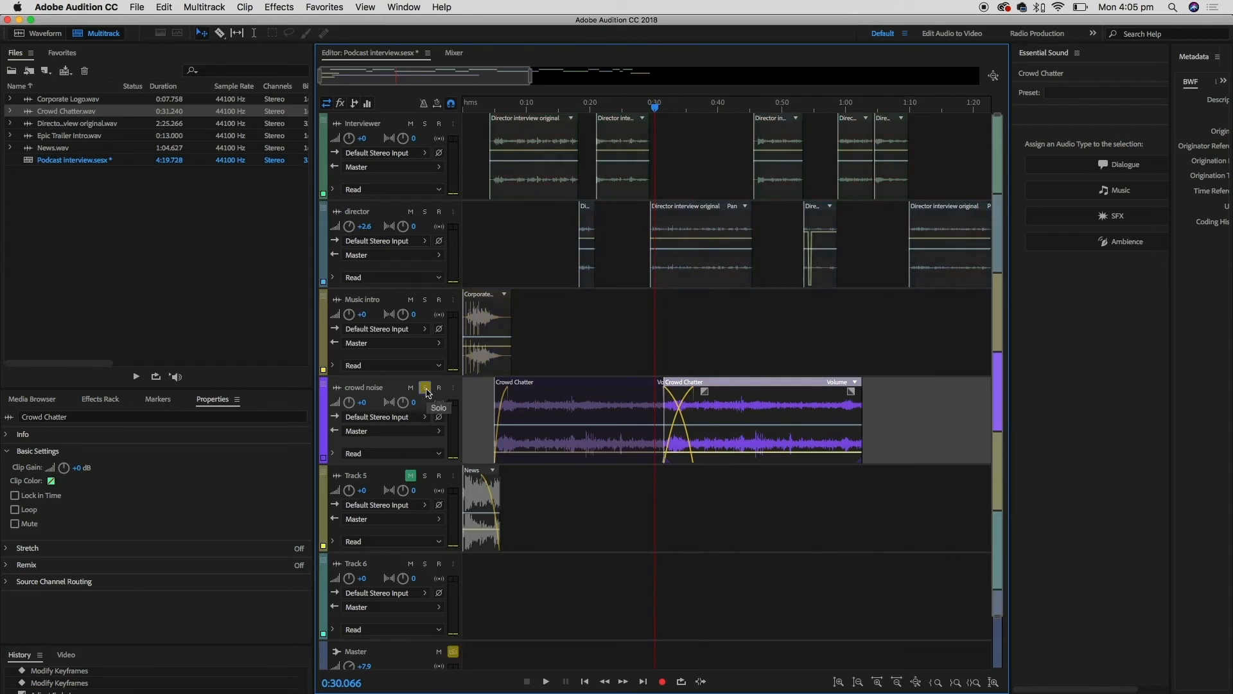
pyautogui.press('space')
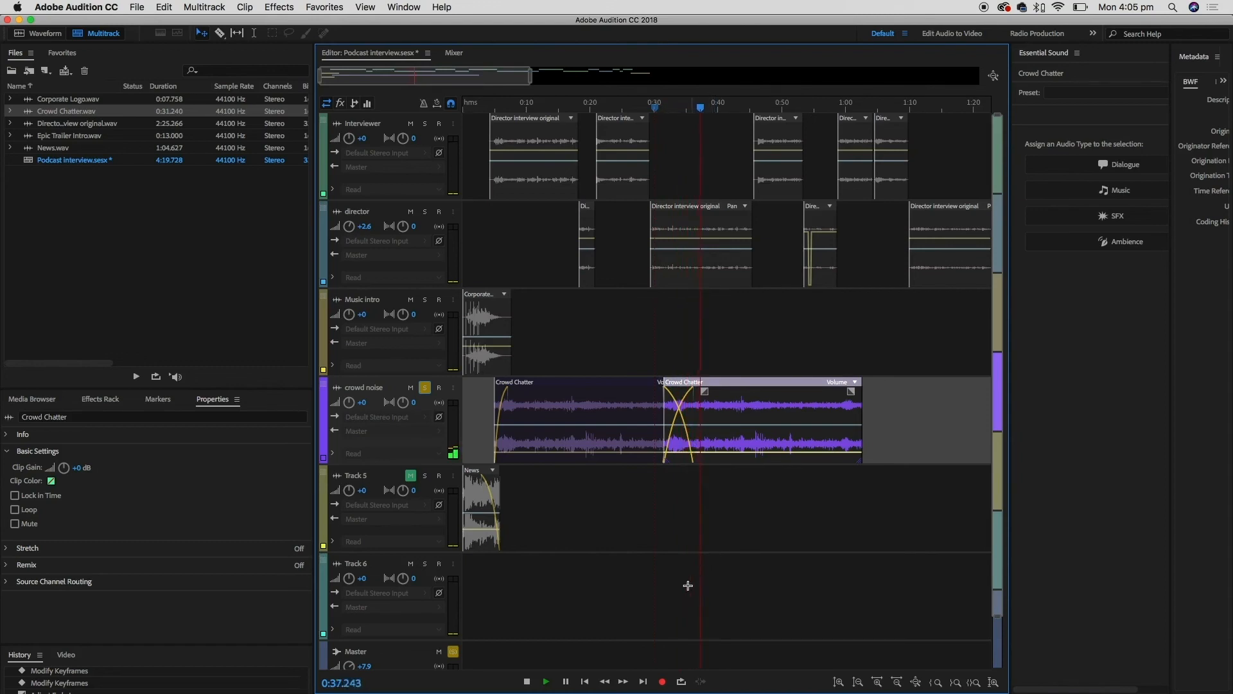
pyautogui.press('space')
pyautogui.click(425, 387)
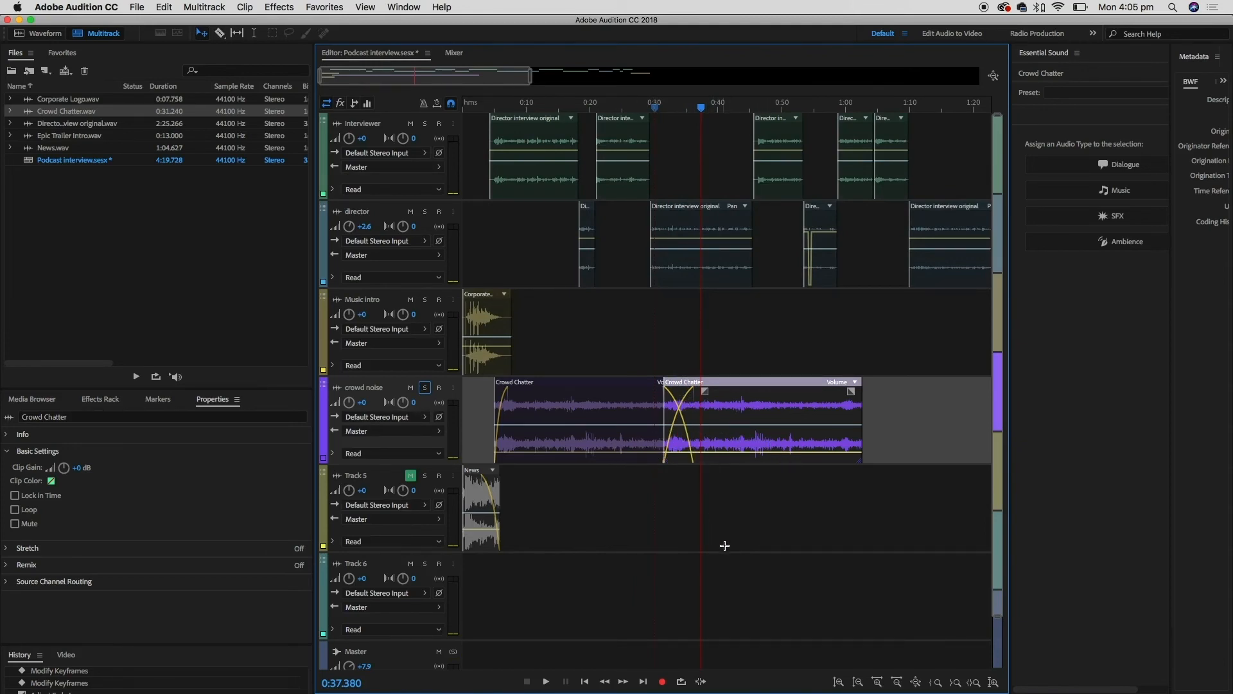
# Paste three more Crowd Chatter copies along the crowd noise track to about 2:21, overlapping each with the previous clip as a crossfade
pyautogui.scroll(-3, 724, 545)
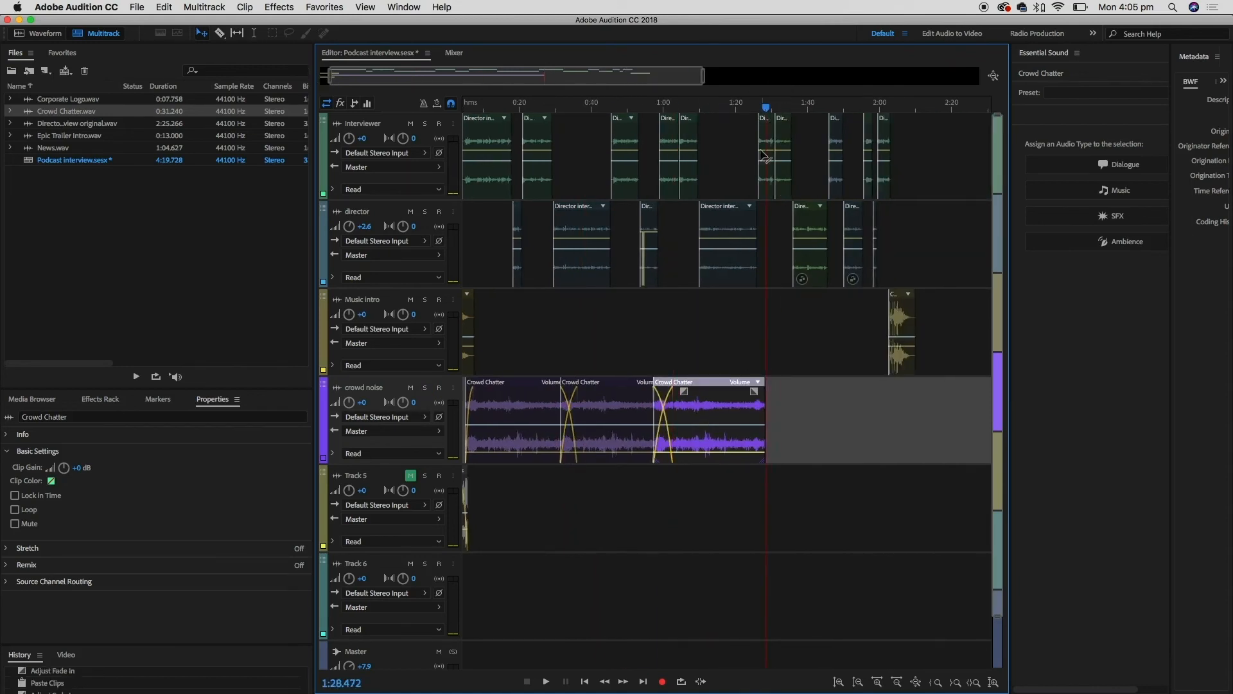
pyautogui.moveTo(684, 404); pyautogui.dragTo(771, 399)
pyautogui.moveTo(873, 107); pyautogui.dragTo(863, 107)
pyautogui.press('super+v')
pyautogui.moveTo(900, 414); pyautogui.dragTo(881, 414)
pyautogui.moveTo(907, 101); pyautogui.dragTo(907, 101)
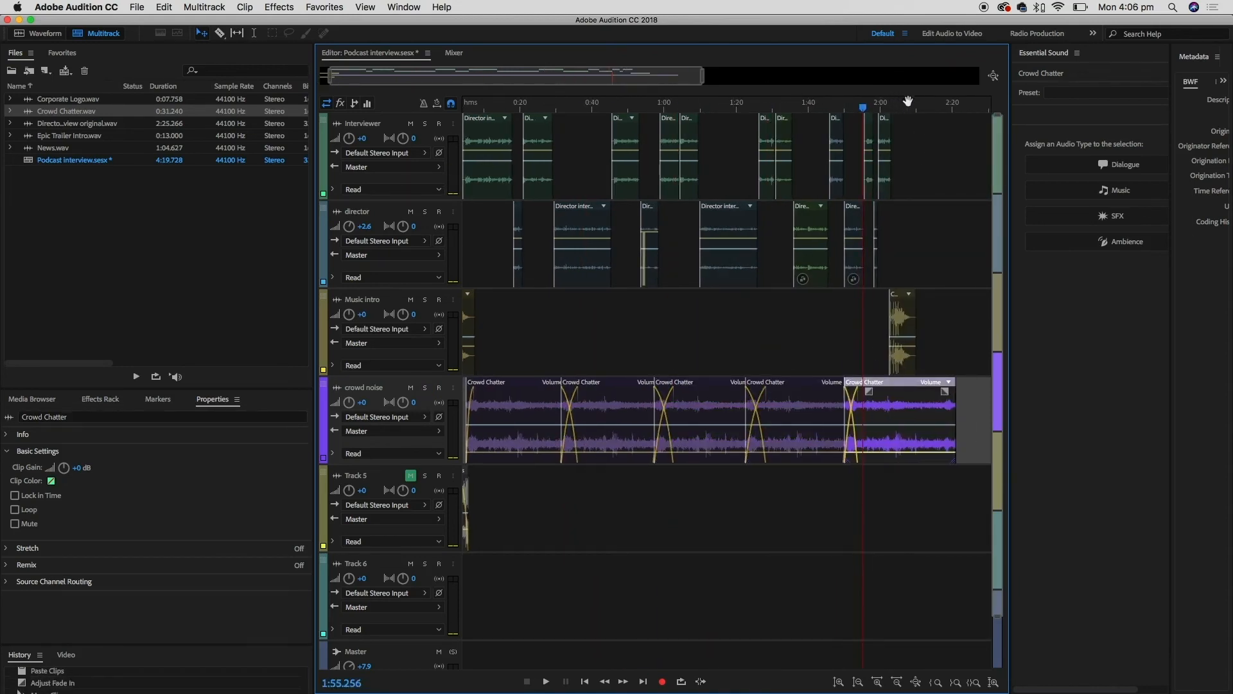
# Trim the end of the last Crowd Chatter clip back to about 2:03, just after the closing Corporate Logo music starts
pyautogui.click(898, 110)
pyautogui.scroll(5, 899, 154)
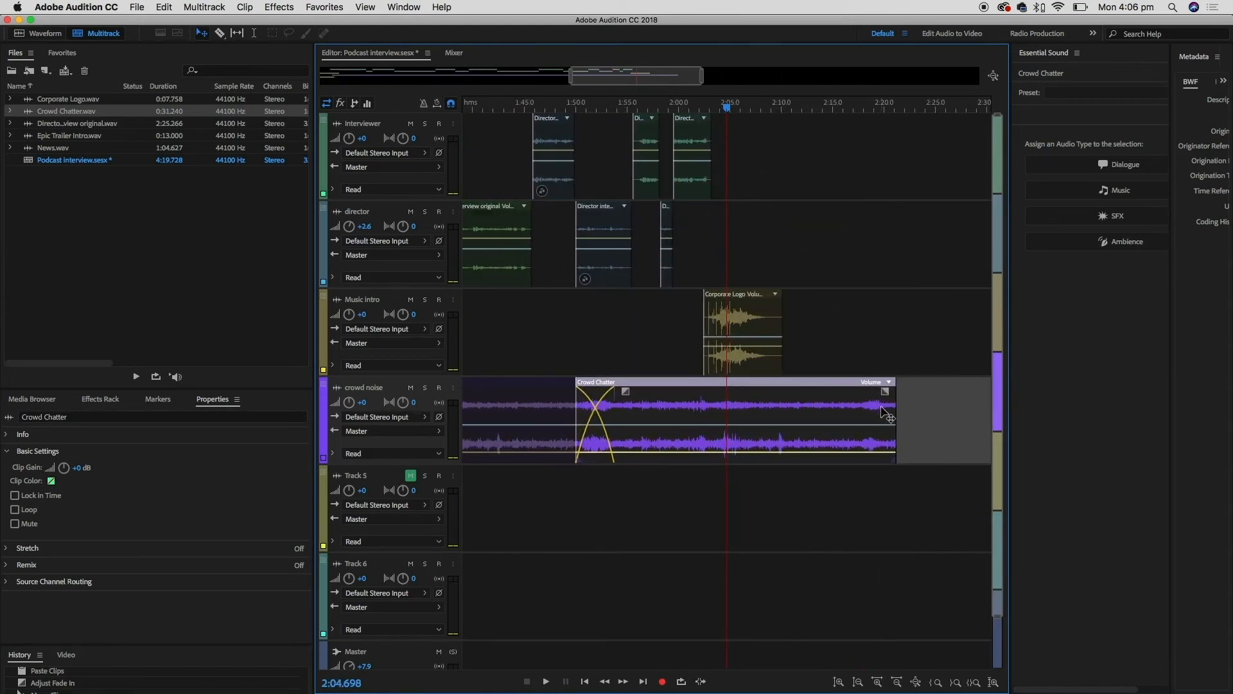
pyautogui.moveTo(894, 416); pyautogui.dragTo(702, 417)
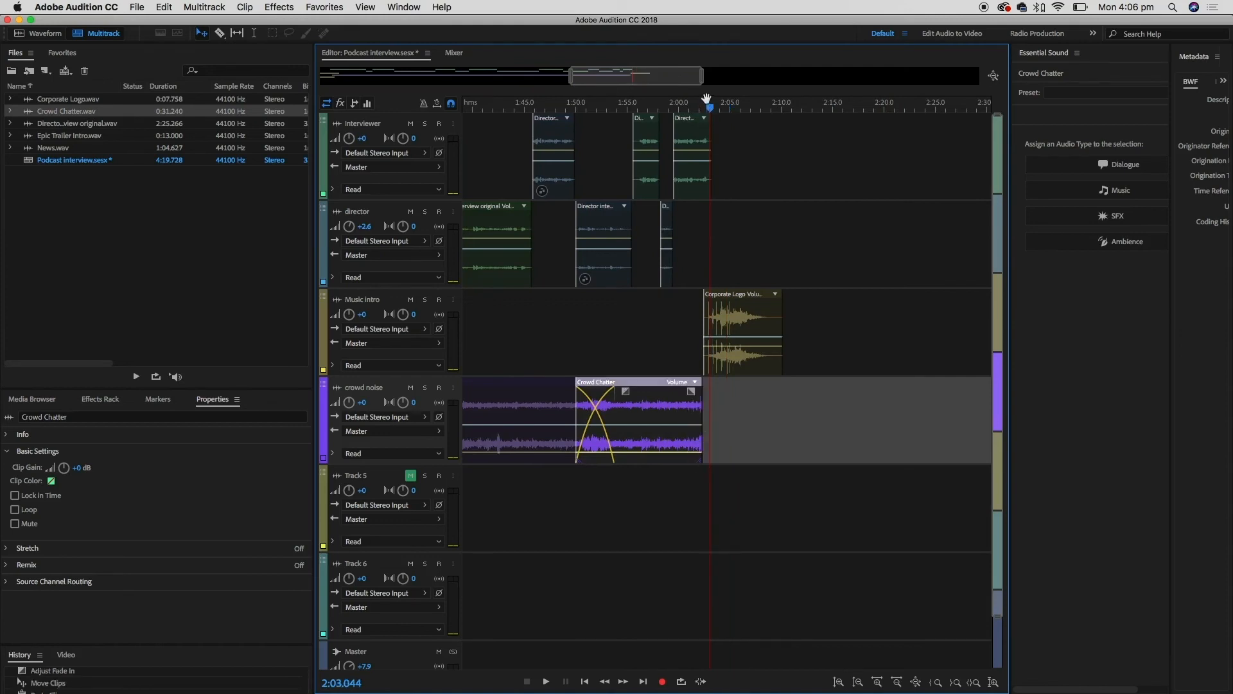
pyautogui.scroll(5, 702, 416)
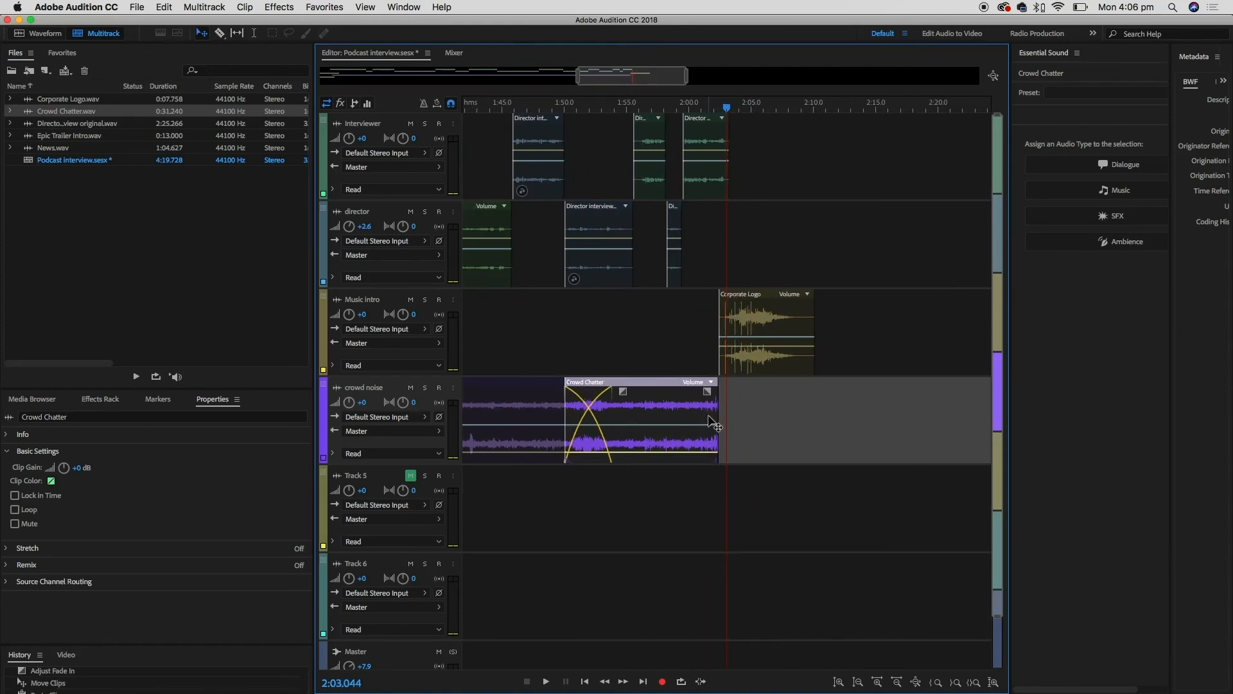
pyautogui.click(724, 416)
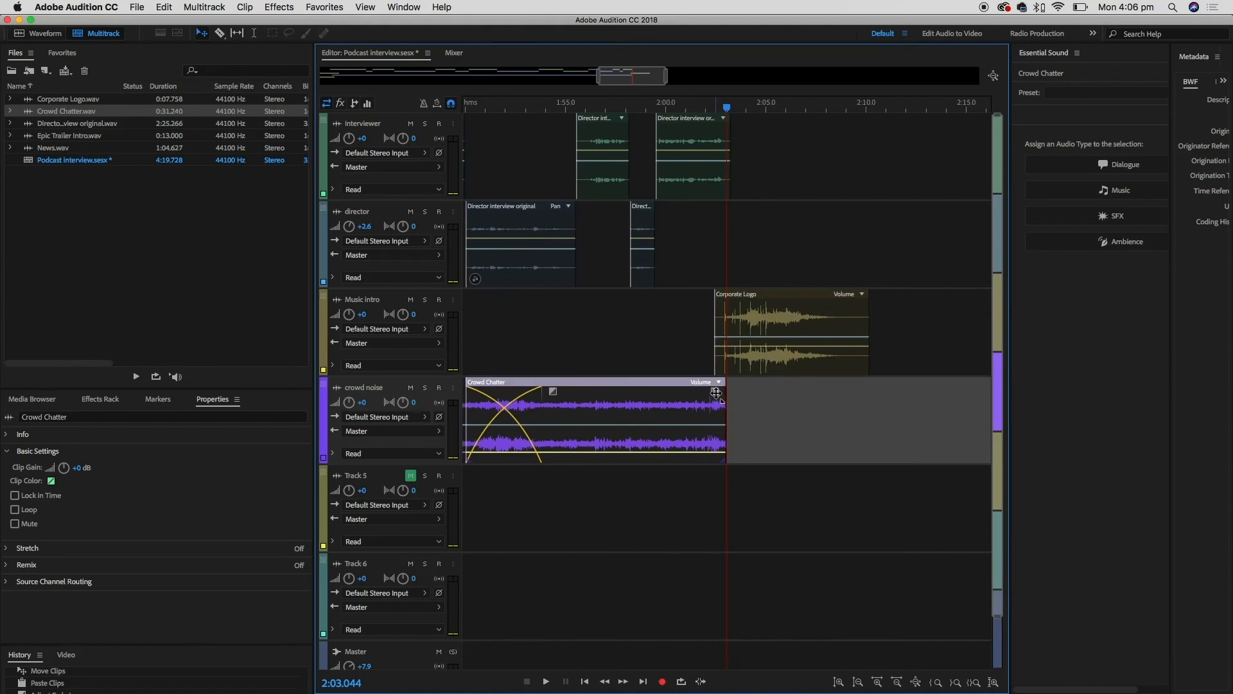
# Add a fade-out of about 2 seconds to the last Crowd Chatter clip and audition the ending from just before 2:00
pyautogui.moveTo(715, 390); pyautogui.dragTo(669, 390)
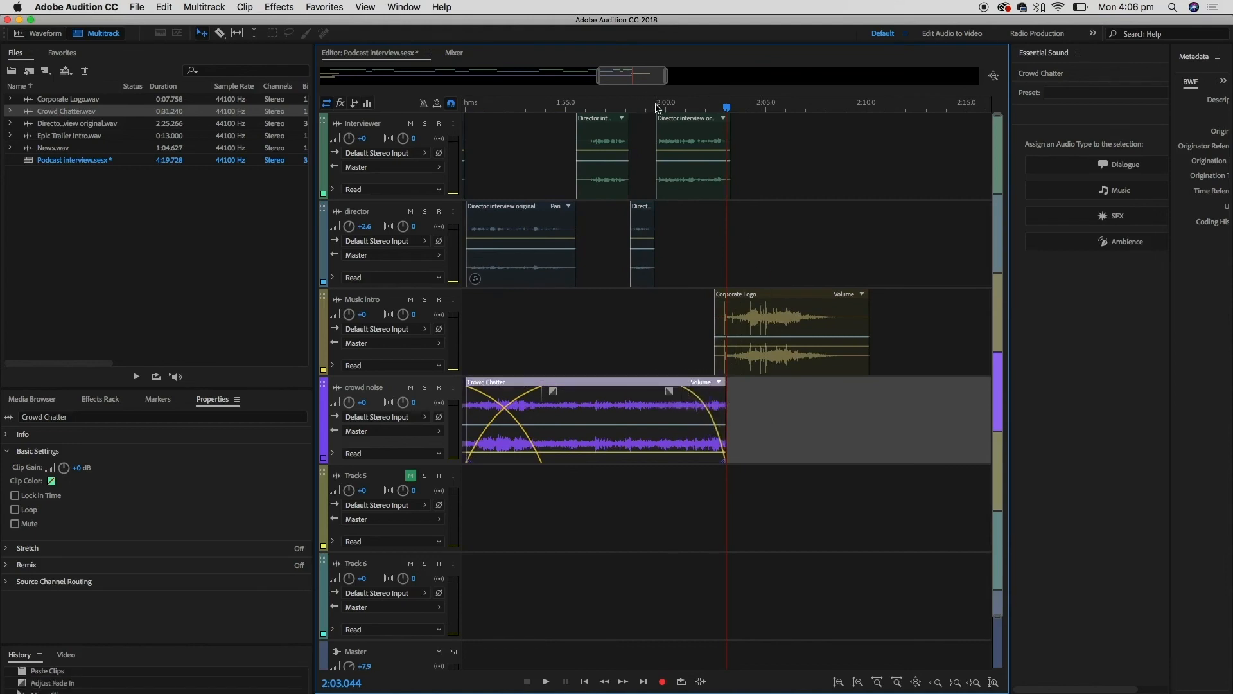
pyautogui.click(656, 103)
pyautogui.press('space')
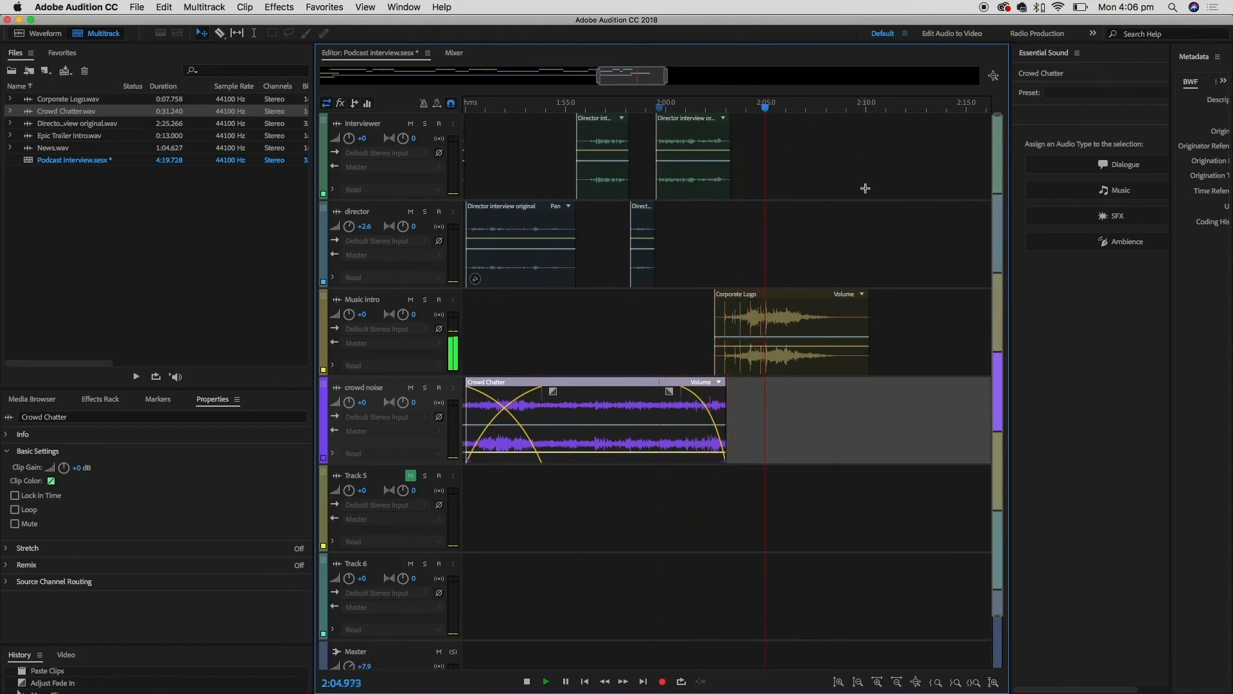
pyautogui.press('space')
# Show the whole edited session on the timeline and save the Podcast interview session
pyautogui.press('-')
pyautogui.press('-')
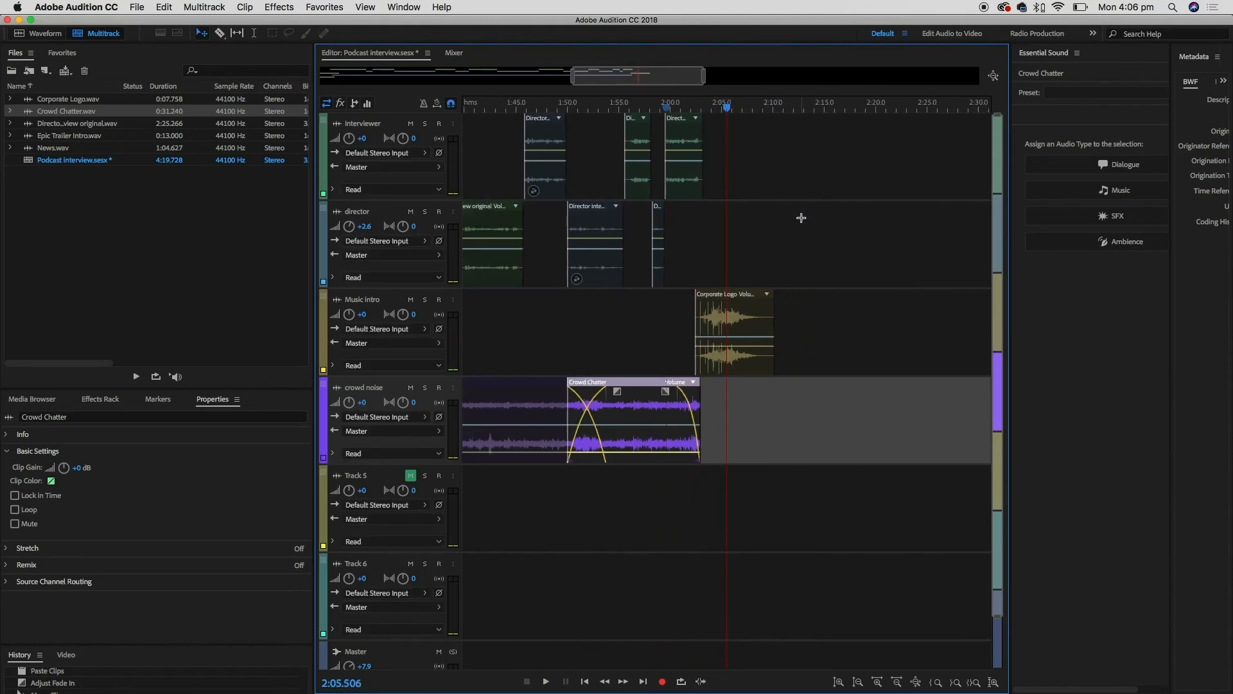
pyautogui.press('-')
pyautogui.press('-')
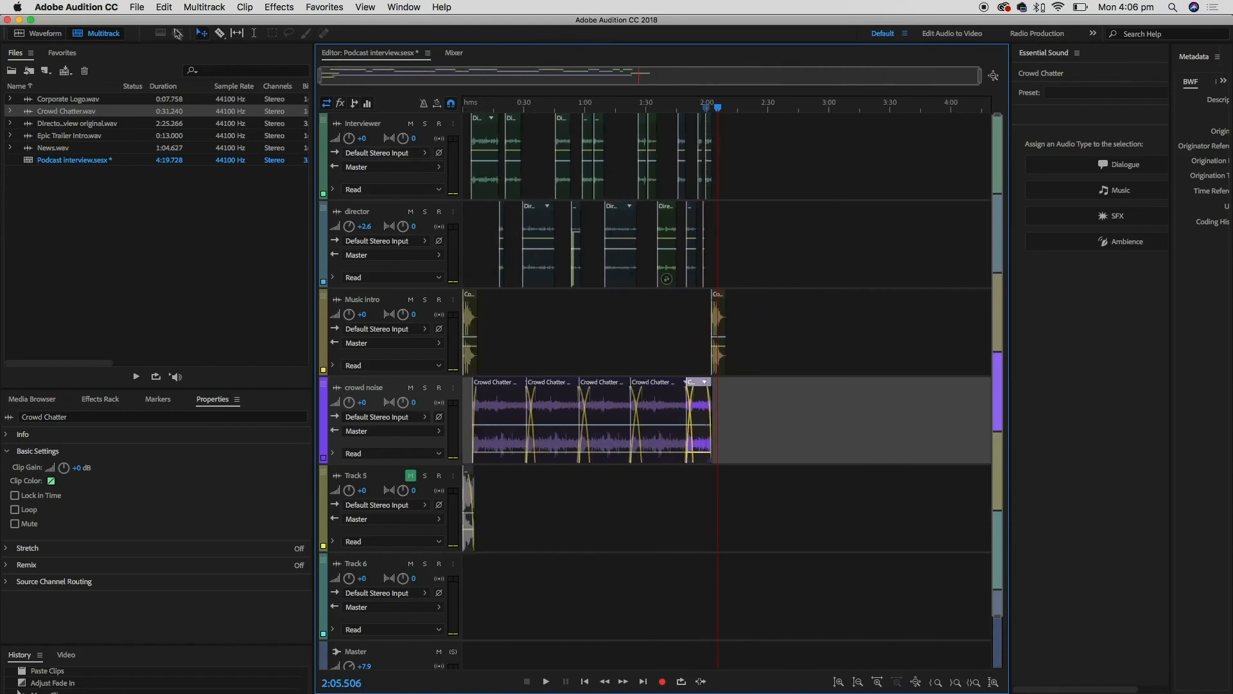
pyautogui.click(137, 7)
pyautogui.click(154, 155)
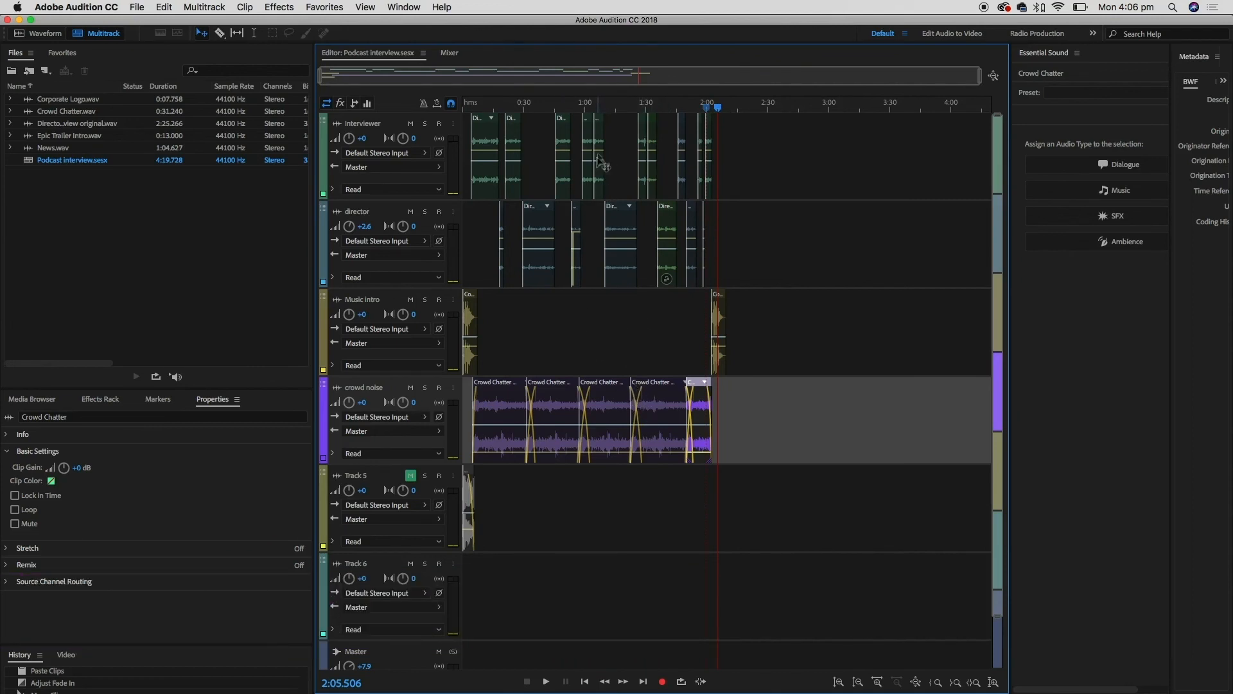
# Start a multitrack mixdown export of the entire session and name the file Final podcast 1
pyautogui.click(139, 9)
pyautogui.moveTo(262, 242)
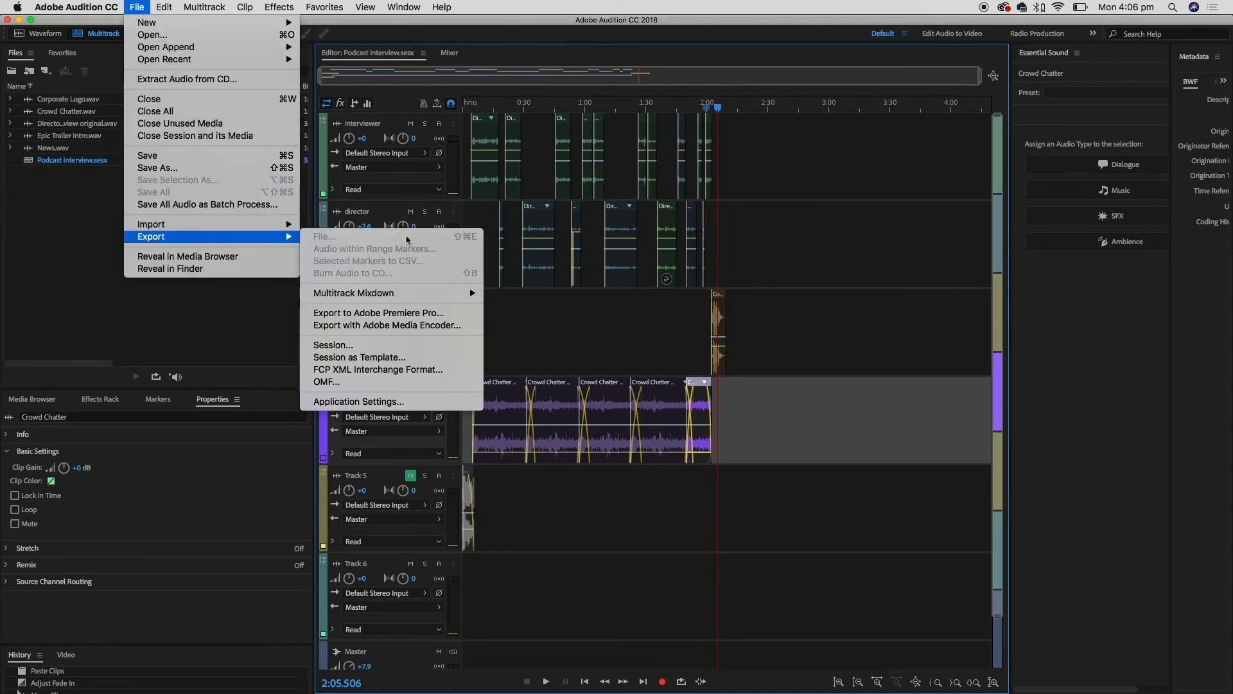
pyautogui.moveTo(468, 296)
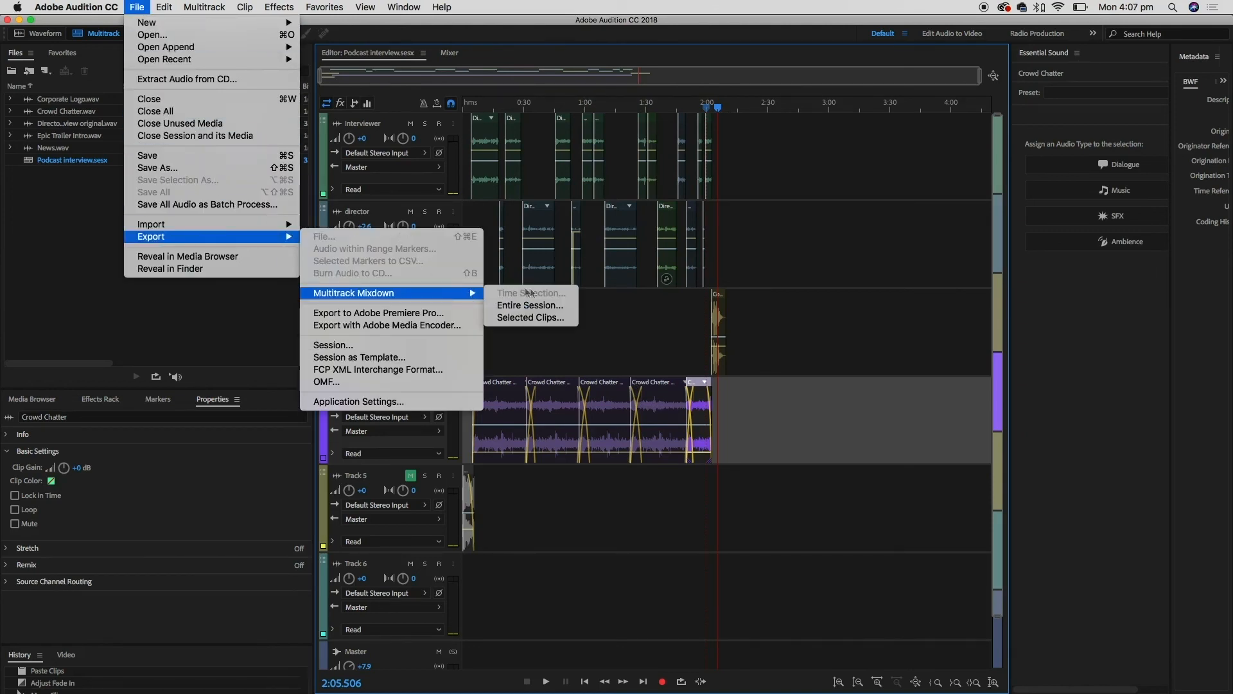
pyautogui.click(574, 310)
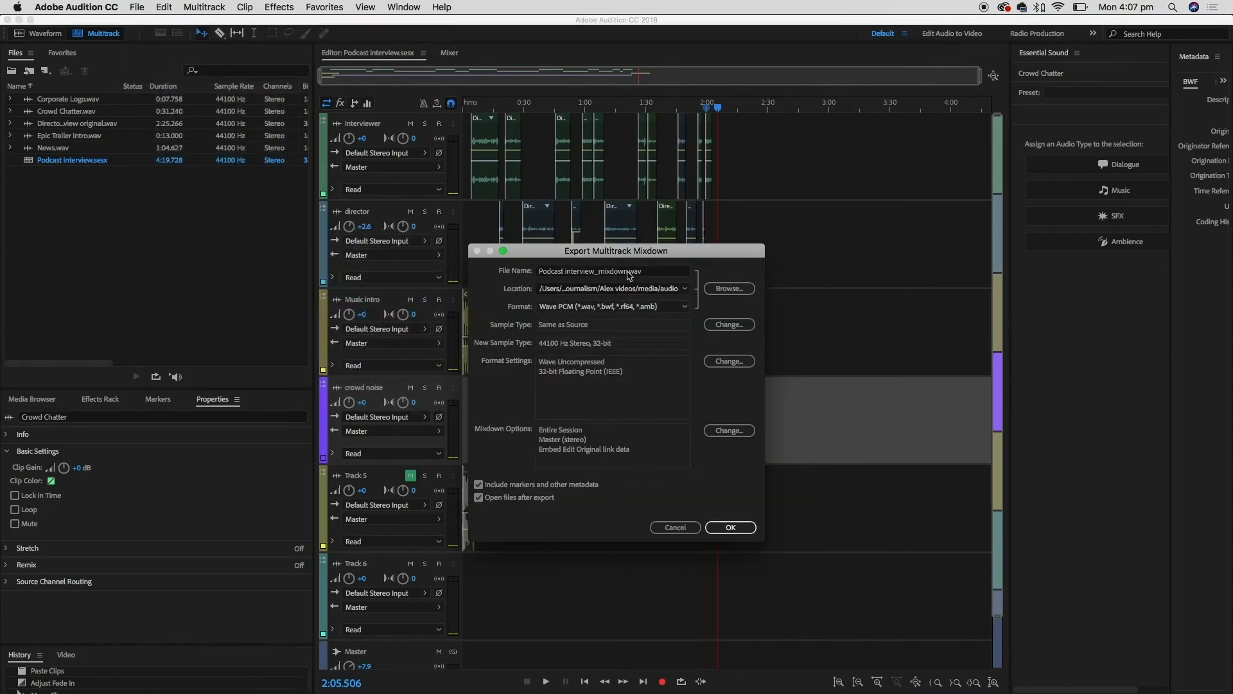
pyautogui.moveTo(629, 275); pyautogui.dragTo(532, 269)
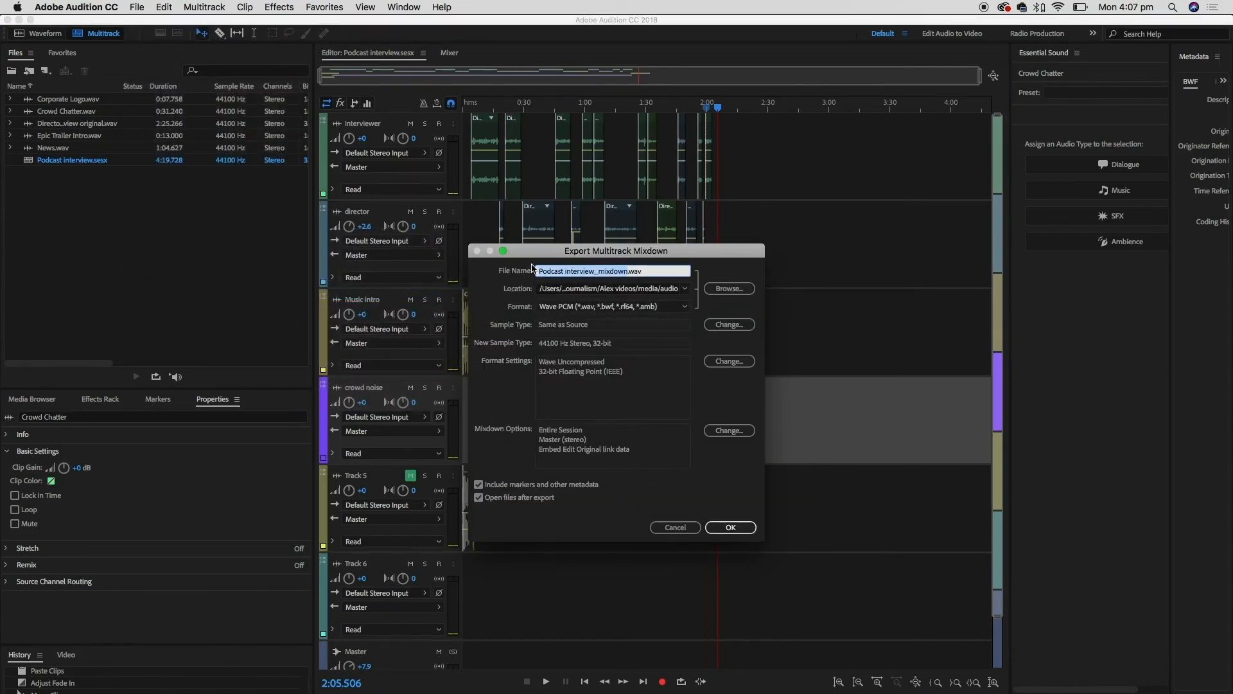
pyautogui.write('Final podcast 1')
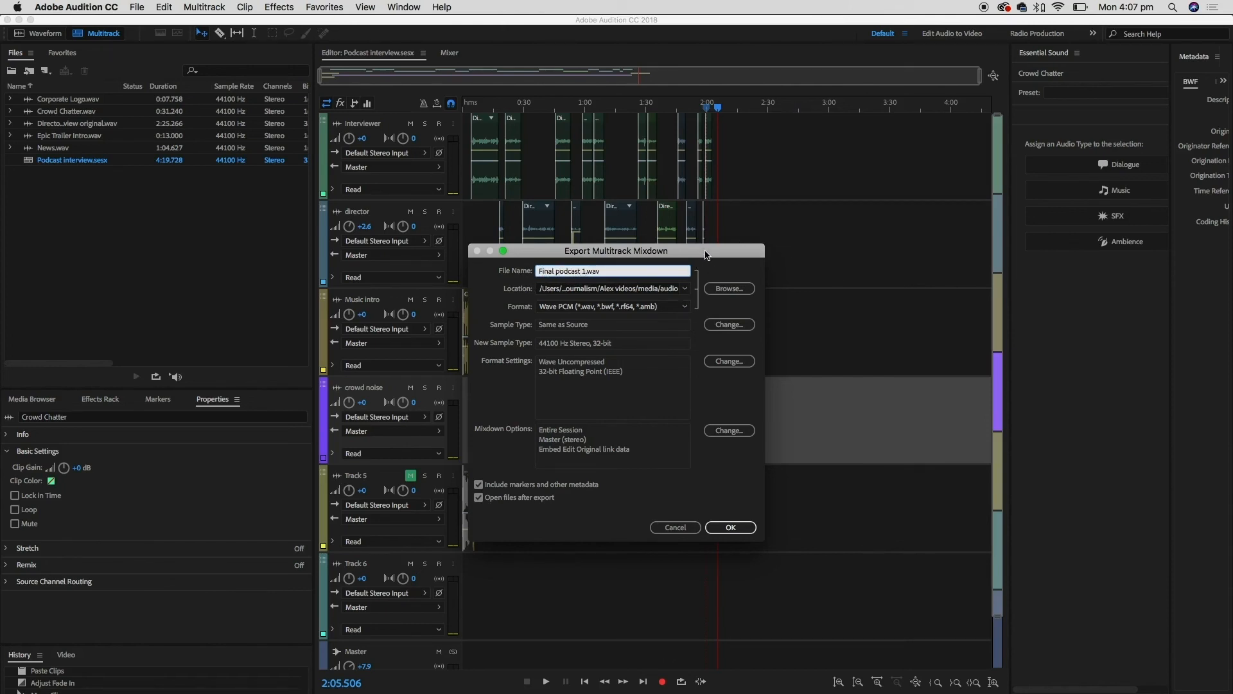
# Create a new folder named Finals inside the Podcast folder as the export location
pyautogui.click(746, 294)
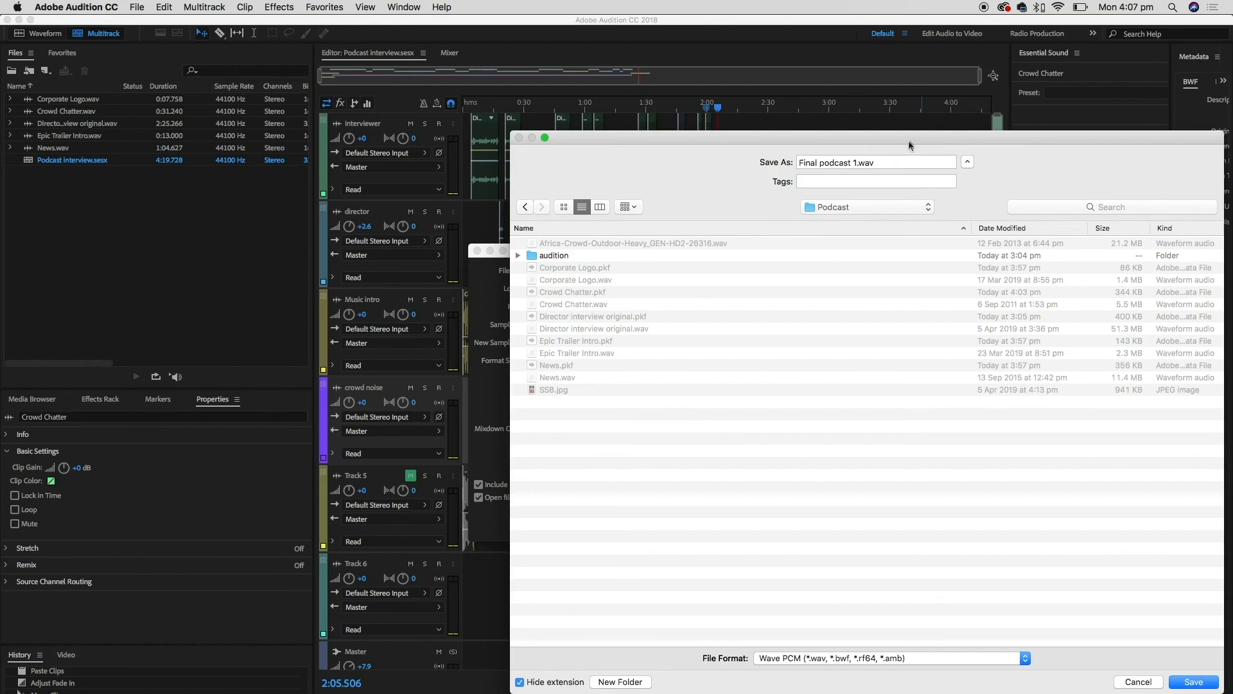
pyautogui.moveTo(908, 145); pyautogui.dragTo(732, 133)
pyautogui.click(462, 670)
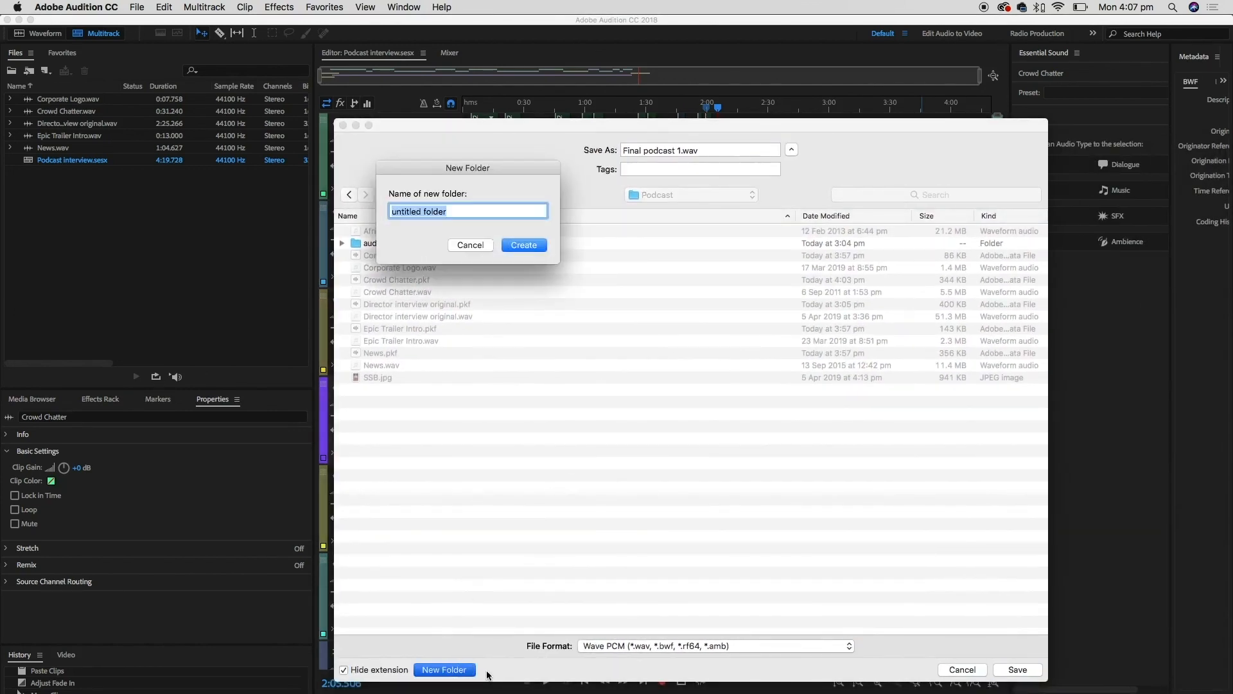
pyautogui.write('Finals')
pyautogui.press('Return')
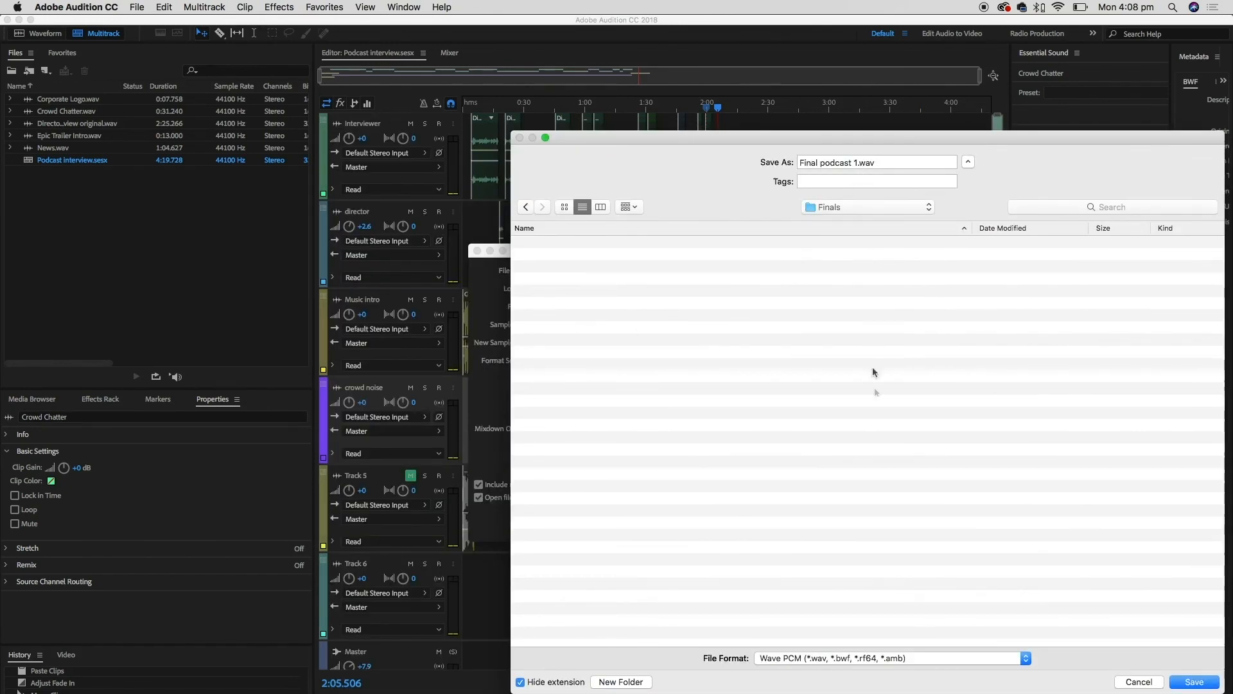
# Set the export file format to MP3 Audio and confirm the Finals folder as its destination
pyautogui.click(997, 658)
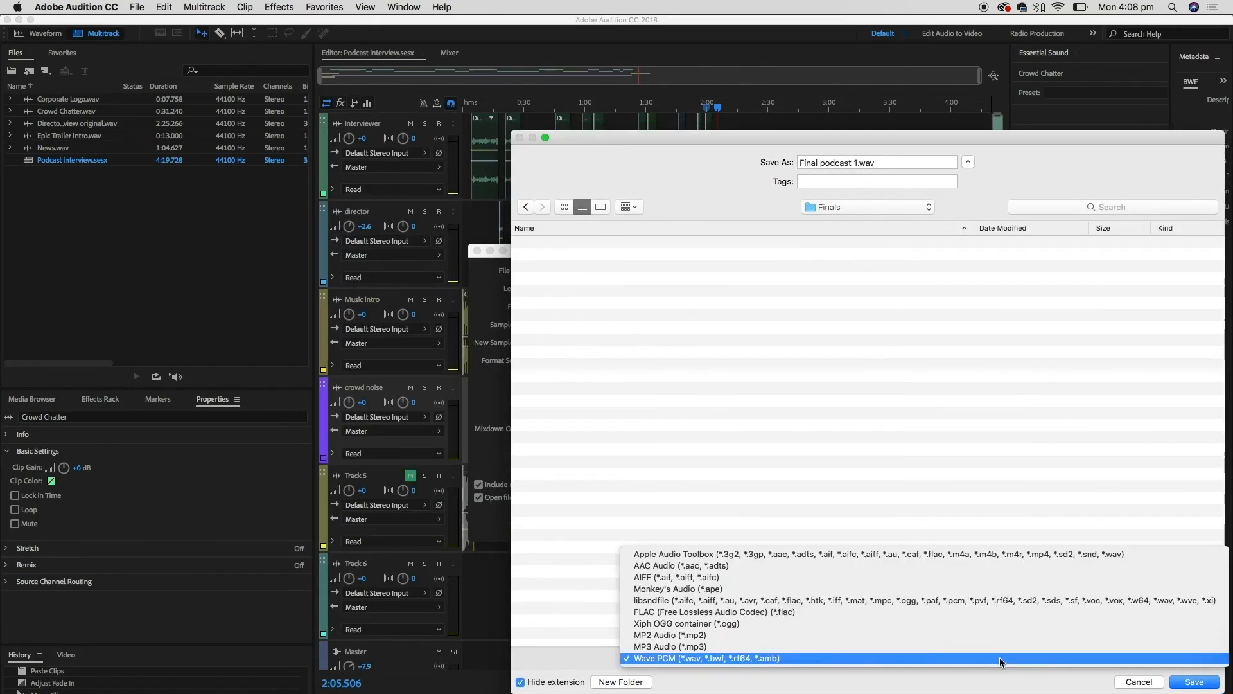
pyautogui.click(819, 645)
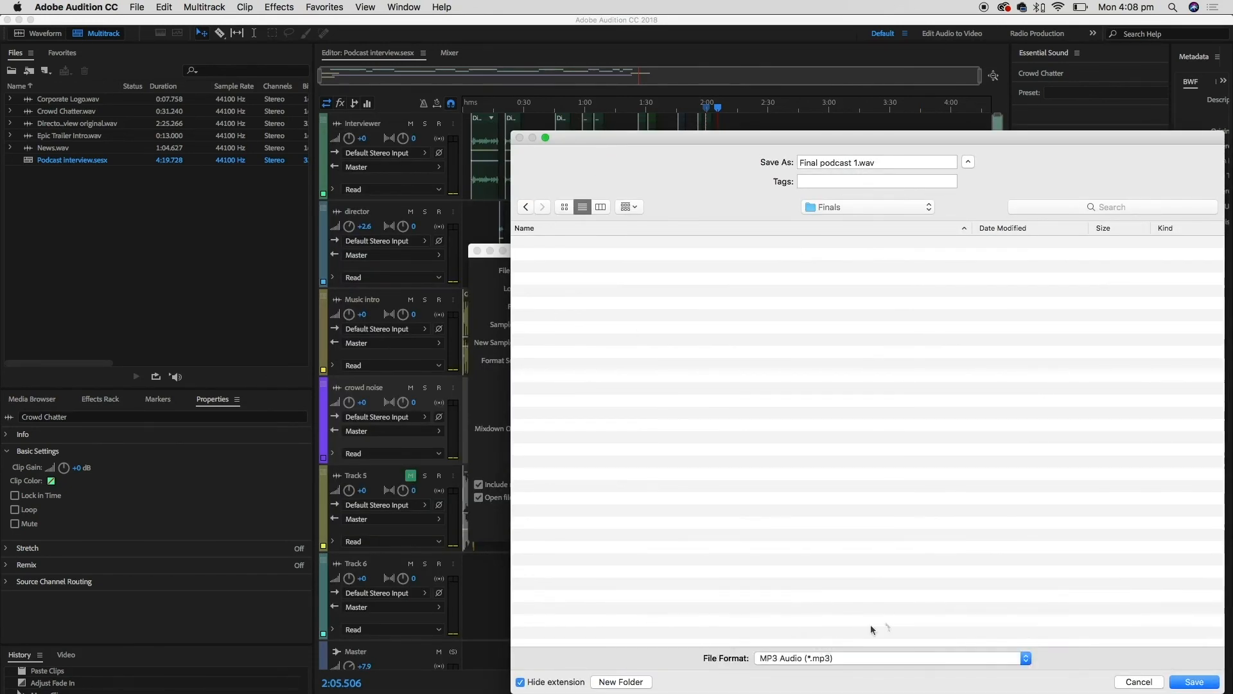
pyautogui.click(1207, 684)
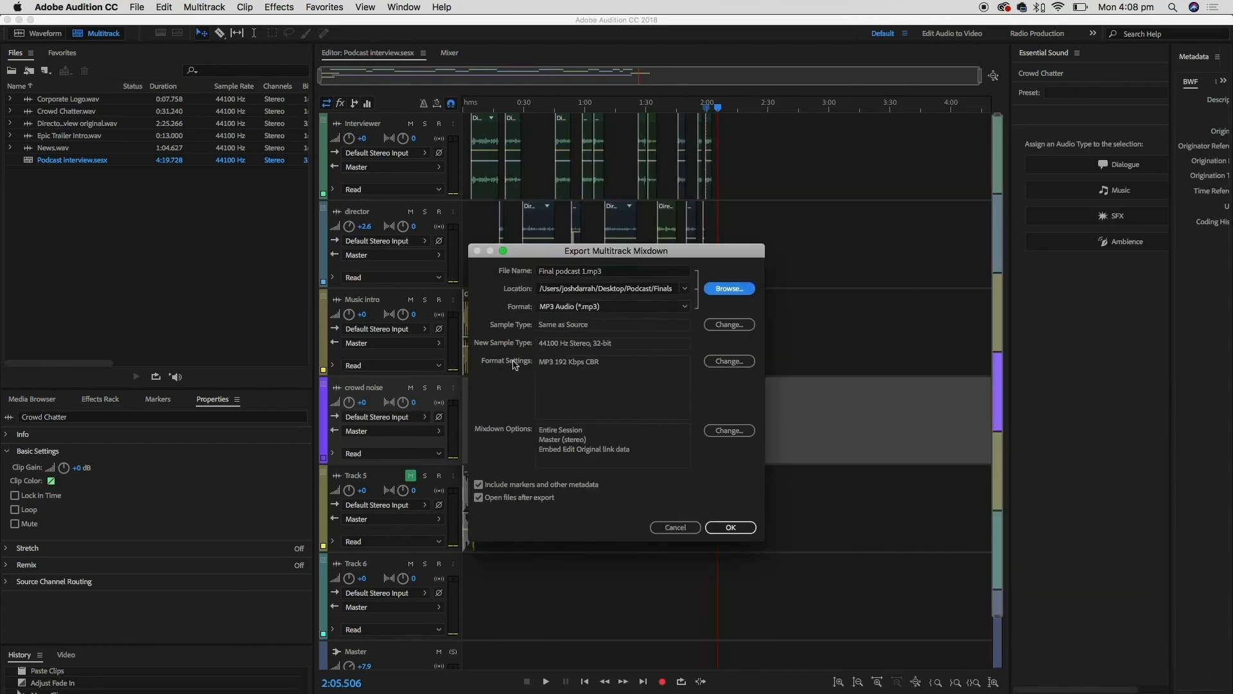
# Set the MP3 bitrate to 320 Kbps (44100 Hz) and export the mixdown
pyautogui.click(746, 364)
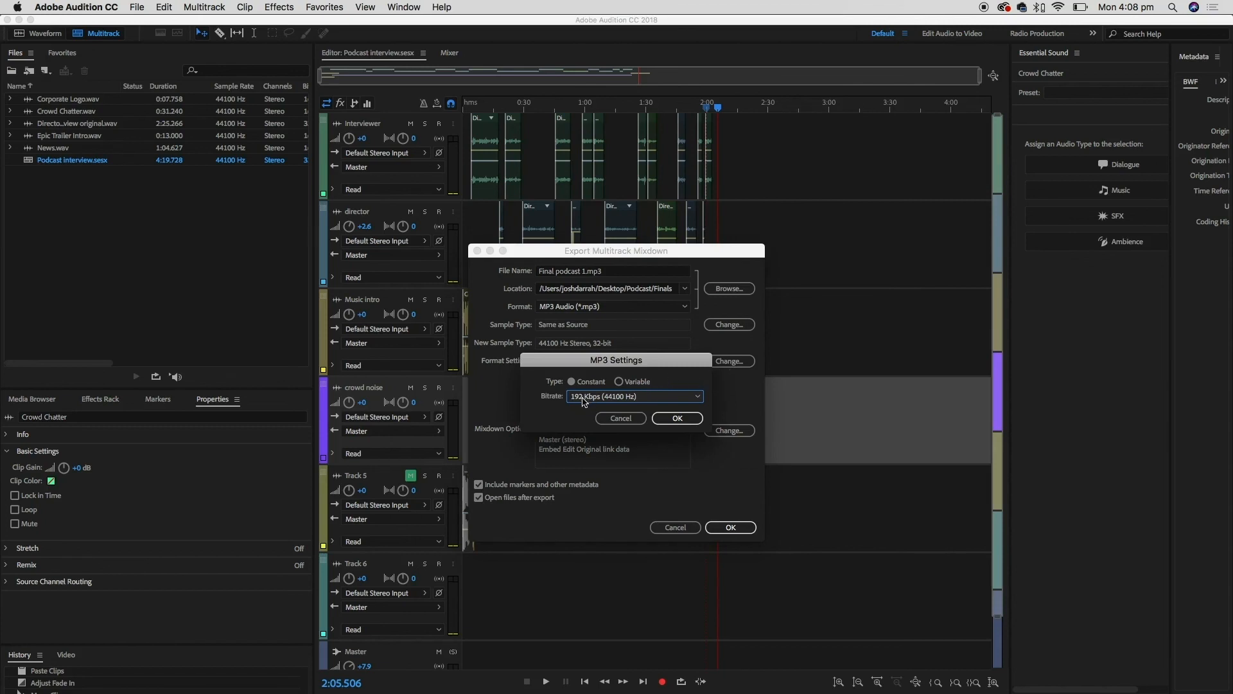
pyautogui.click(699, 397)
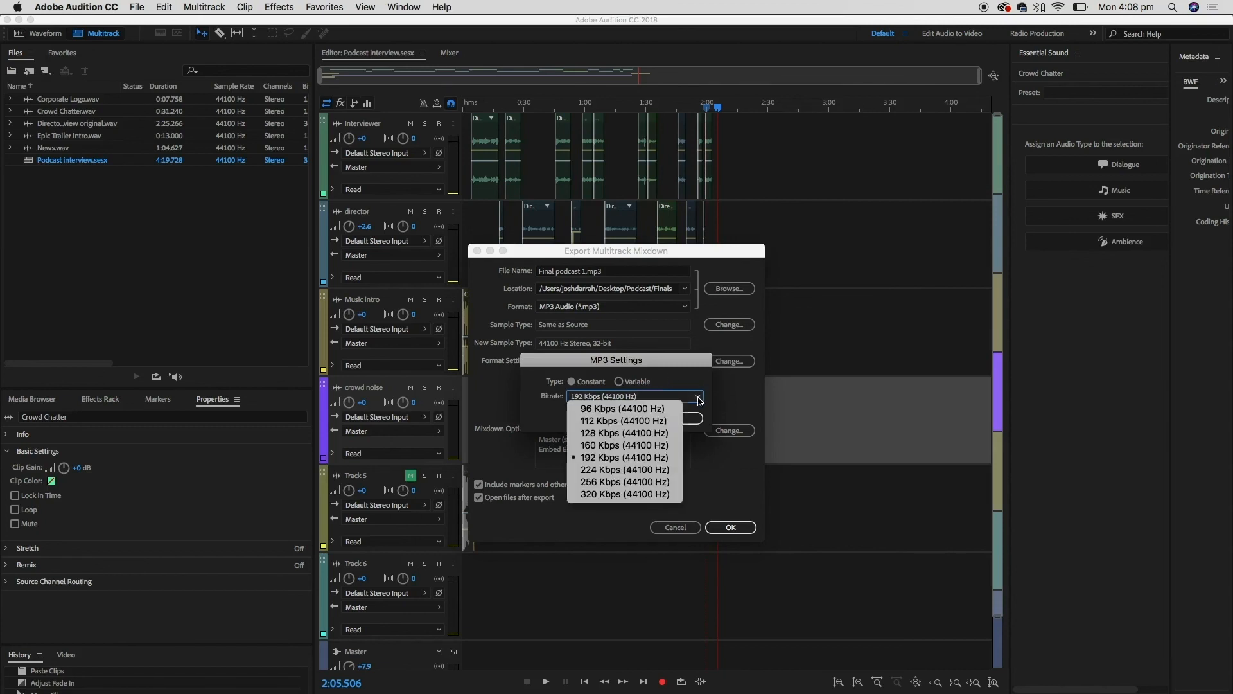
pyautogui.click(678, 497)
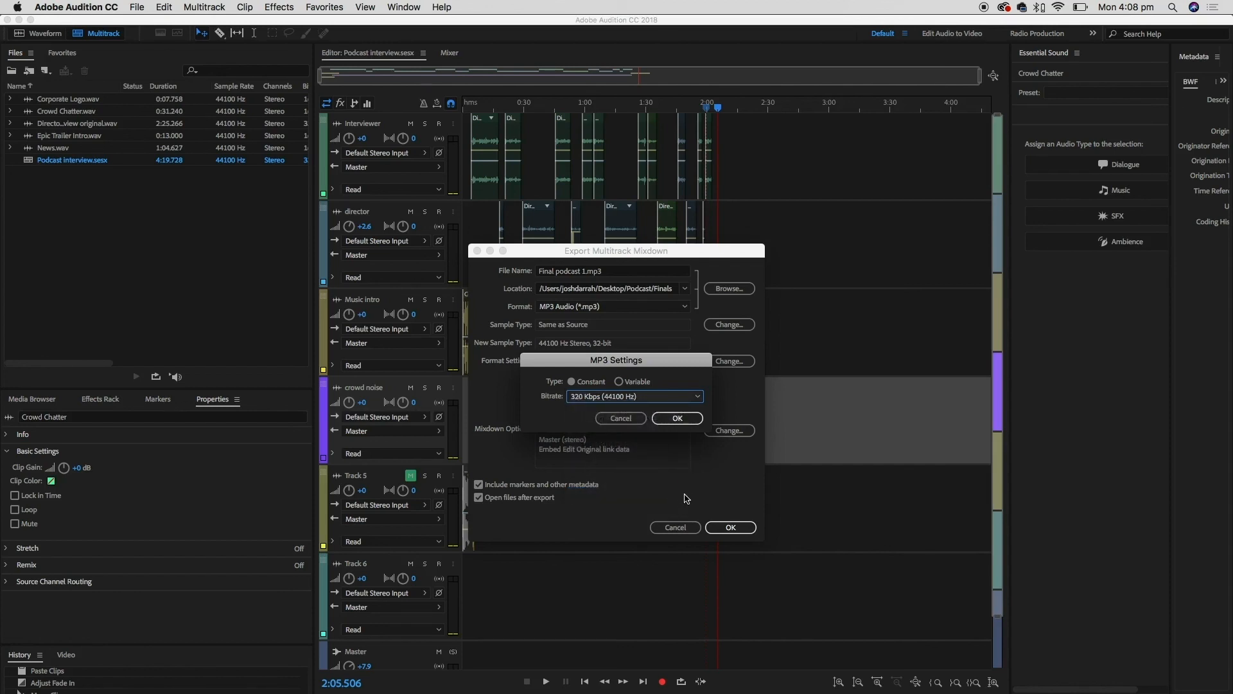
pyautogui.click(697, 420)
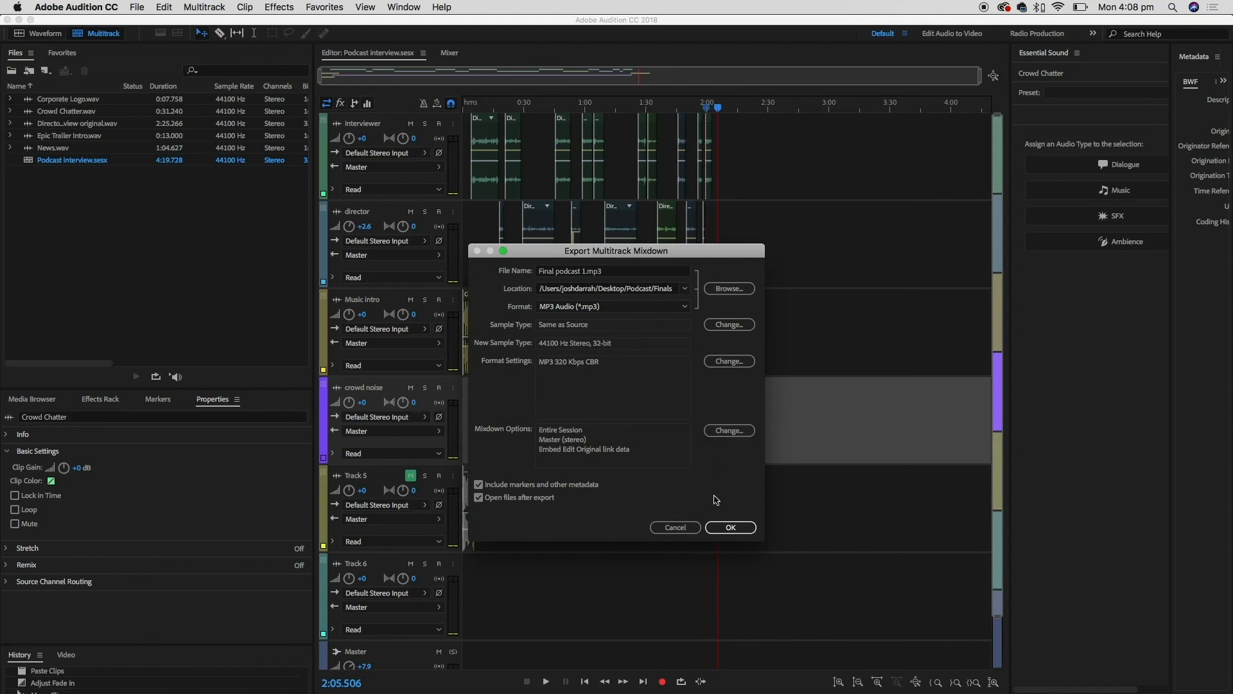
pyautogui.click(751, 524)
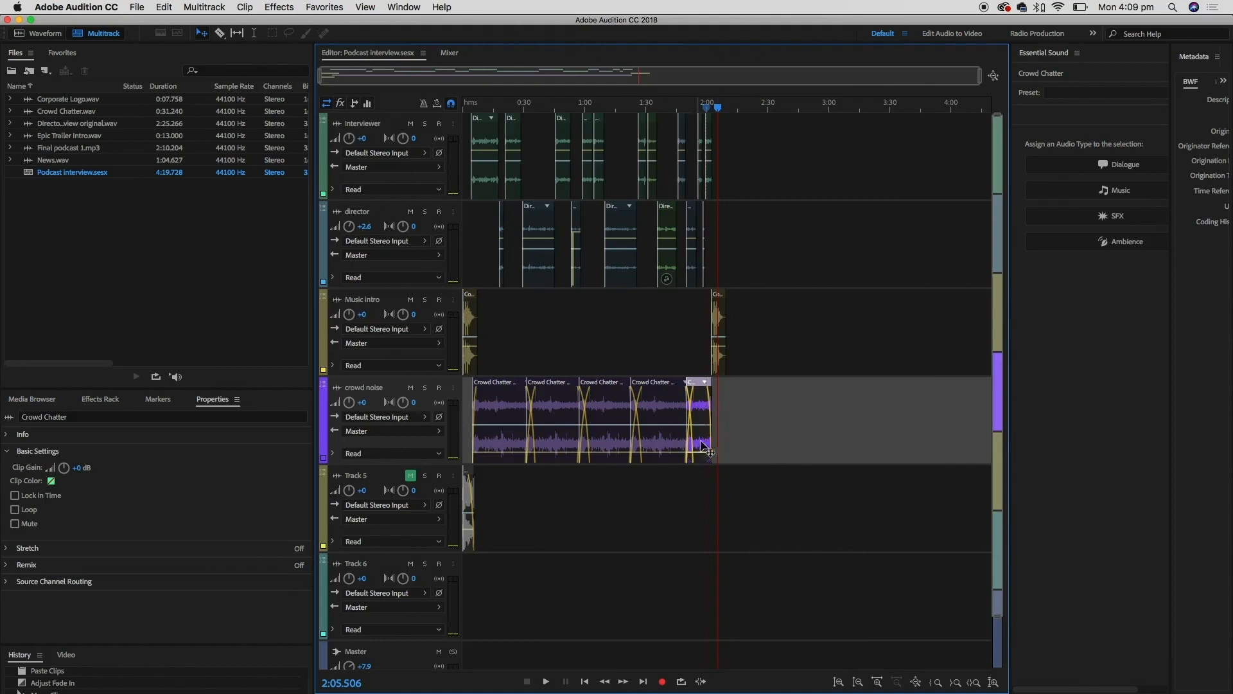
# Hide Audition and select Final podcast 1.mp3 in the Podcast folder's Finals subfolder in Finder
pyautogui.click(78, 7)
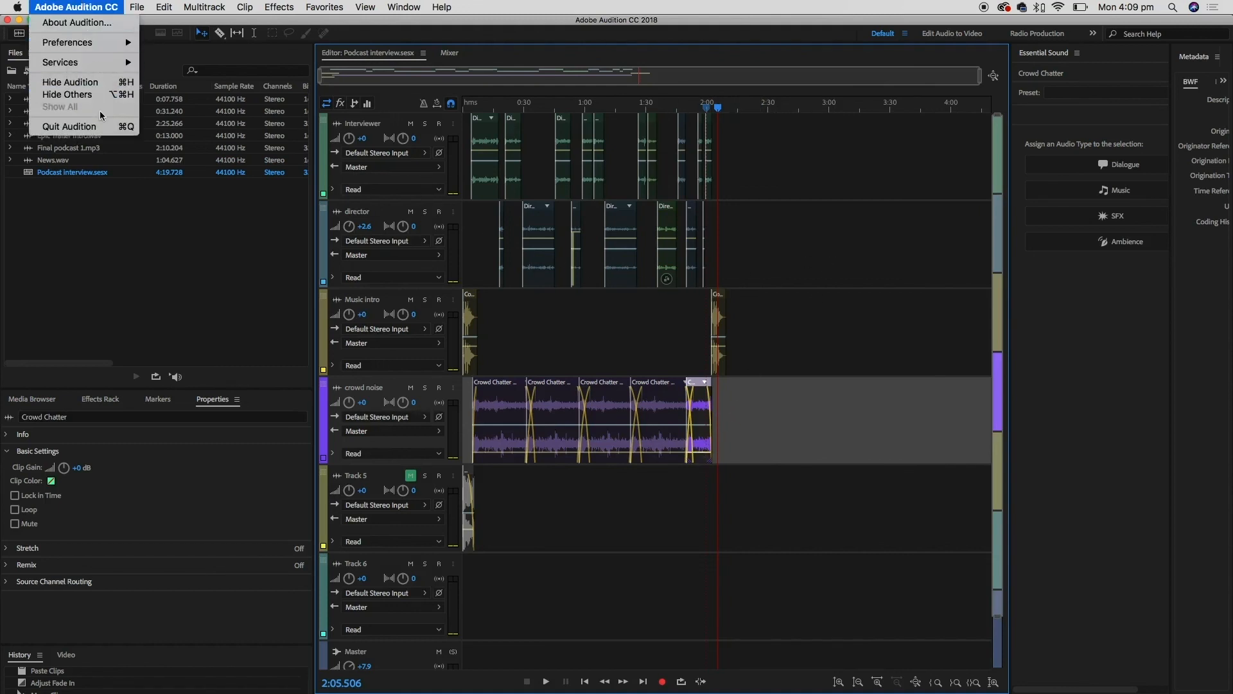
pyautogui.click(97, 83)
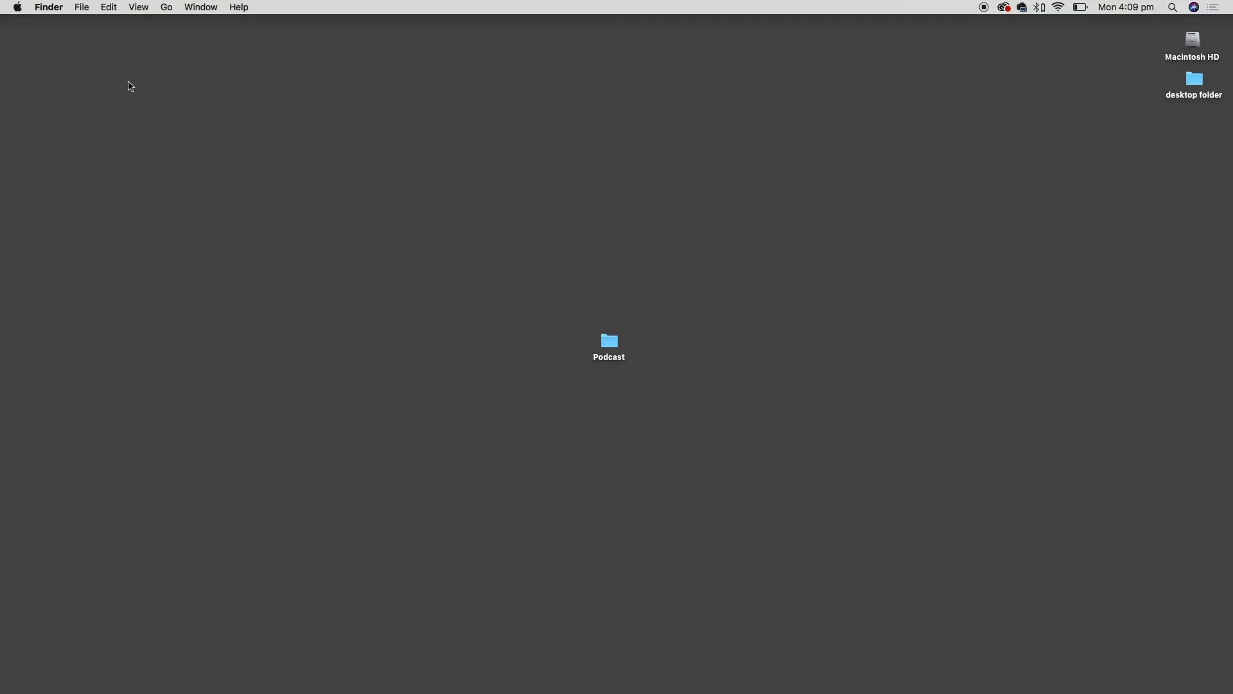
pyautogui.doubleClick(610, 341)
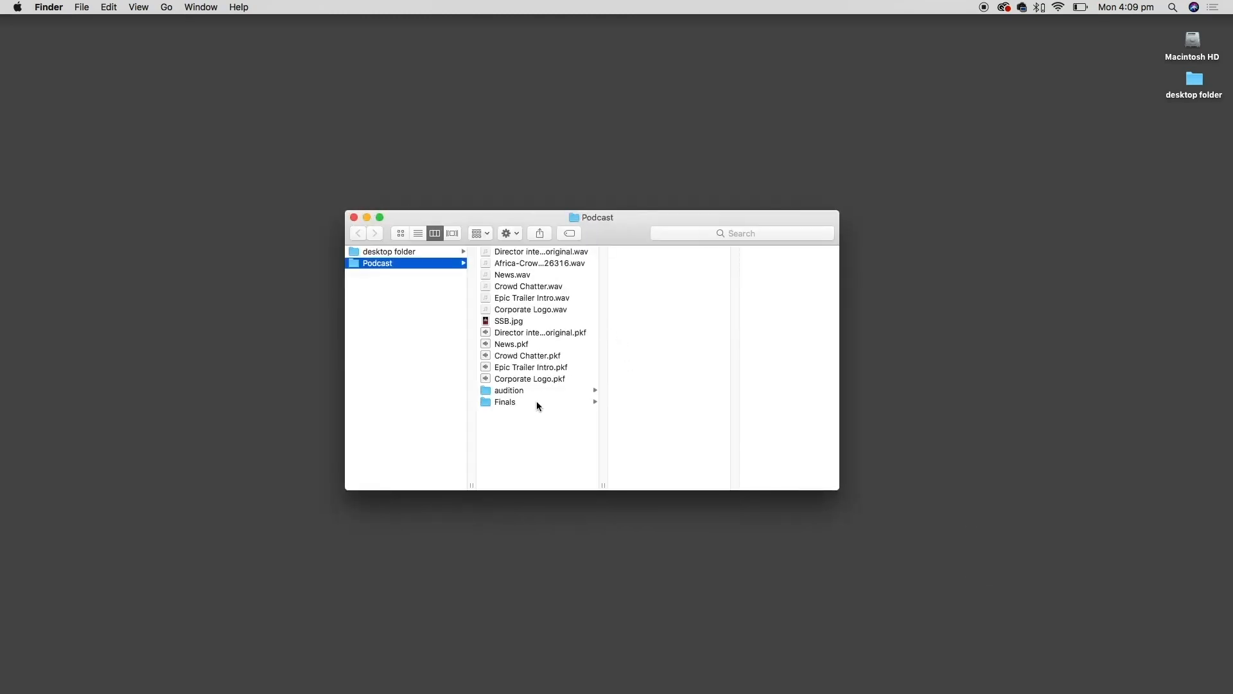
pyautogui.click(537, 400)
pyautogui.click(653, 252)
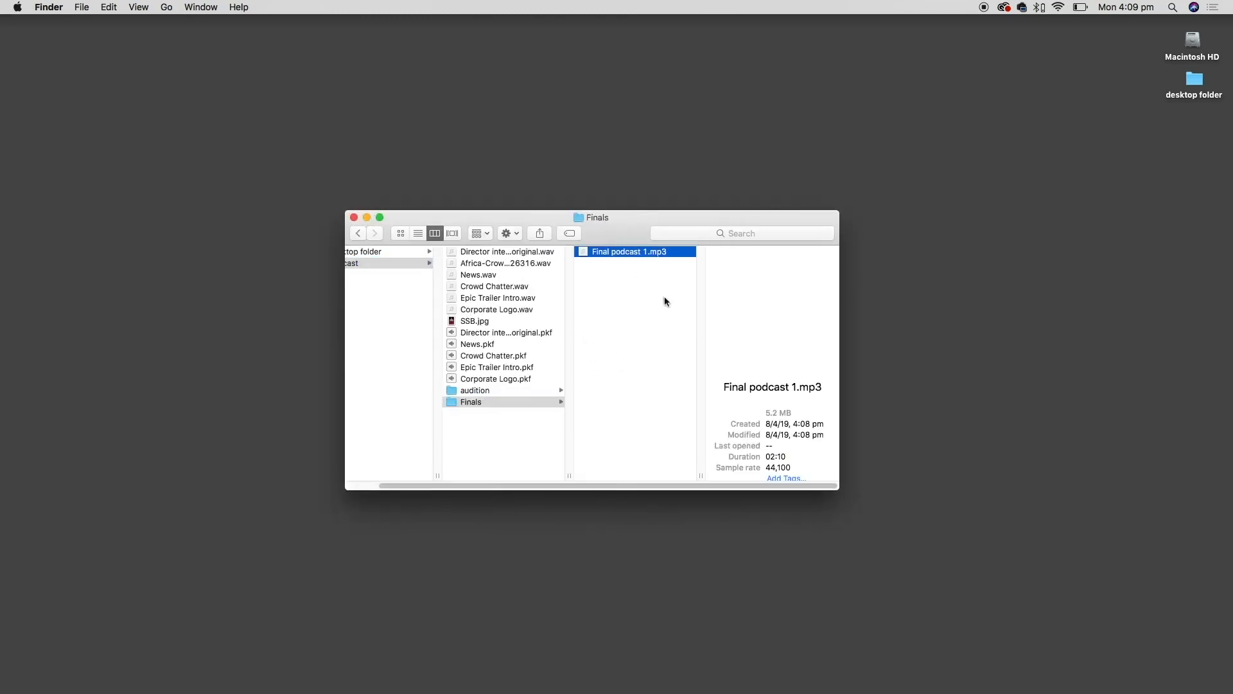
# Preview Final podcast 1.mp3, skipping ahead to sample its middle and end, and close the preview
pyautogui.press('space')
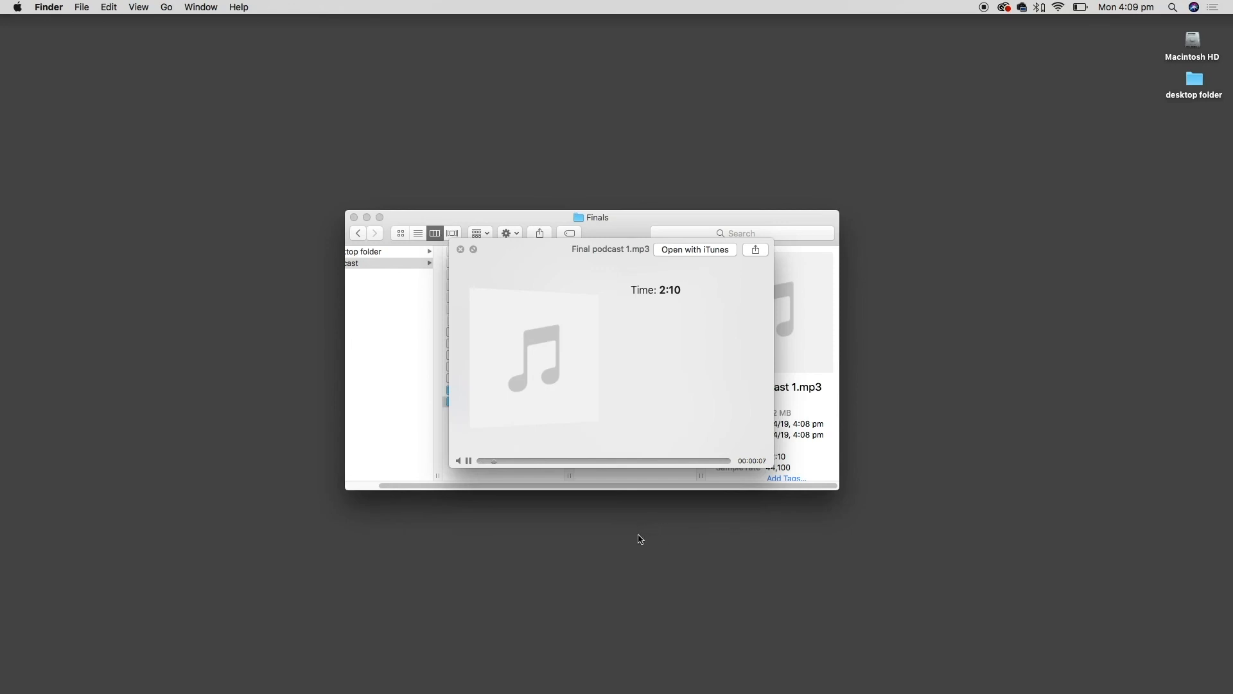
pyautogui.click(468, 460)
pyautogui.moveTo(561, 461); pyautogui.dragTo(677, 460)
pyautogui.click(725, 461)
pyautogui.press('space')
pyautogui.click(646, 317)
pyautogui.click(644, 253)
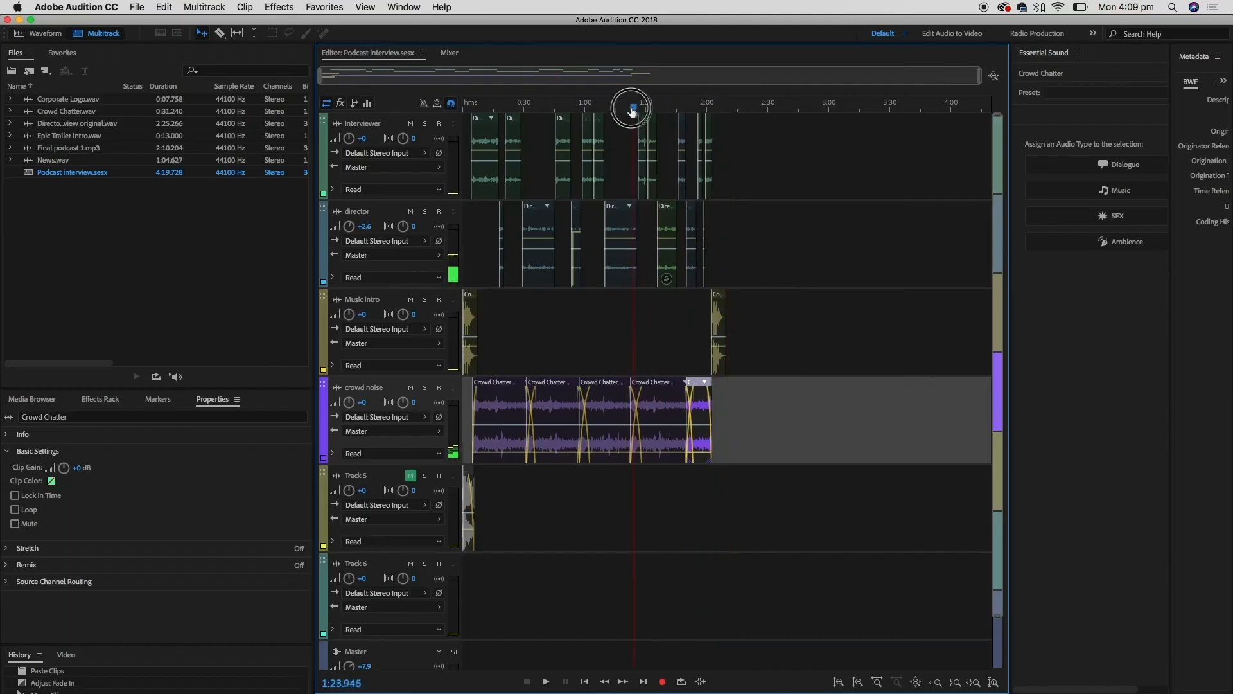
# Move Audition's playhead to about 2:10 at the closing music's end and compare it with the exported MP3's duration in Finder
pyautogui.moveTo(631, 101); pyautogui.dragTo(727, 98)
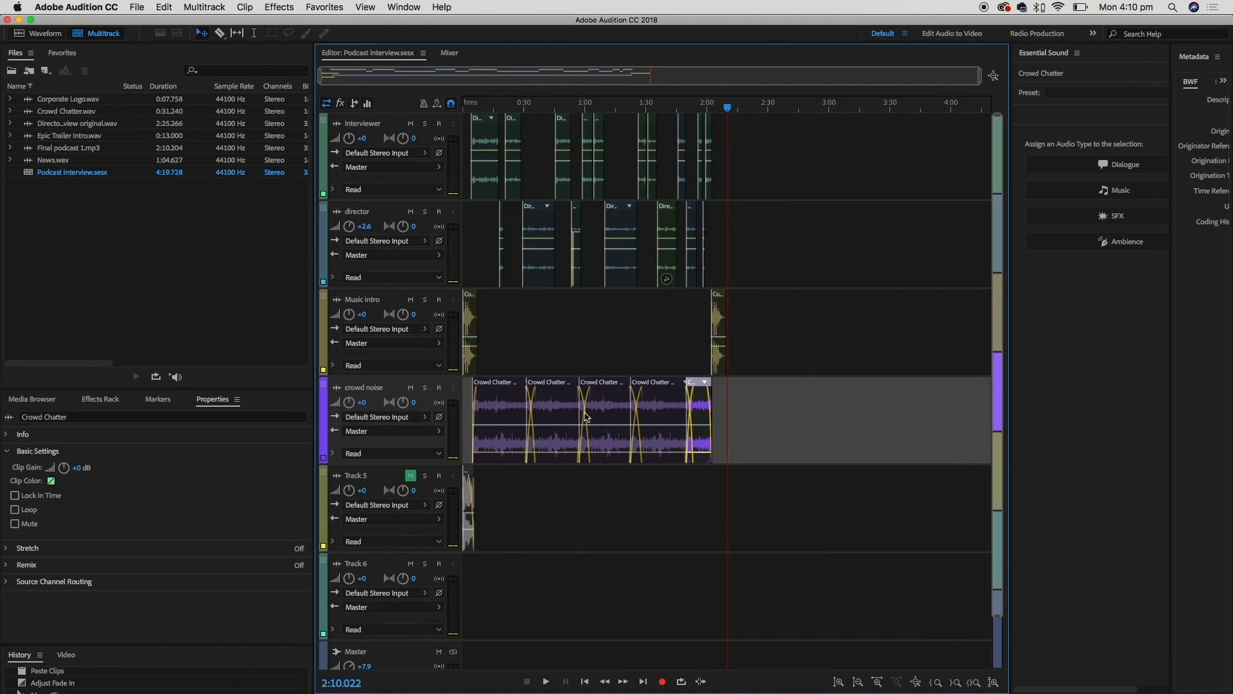
pyautogui.press('super+Tab')
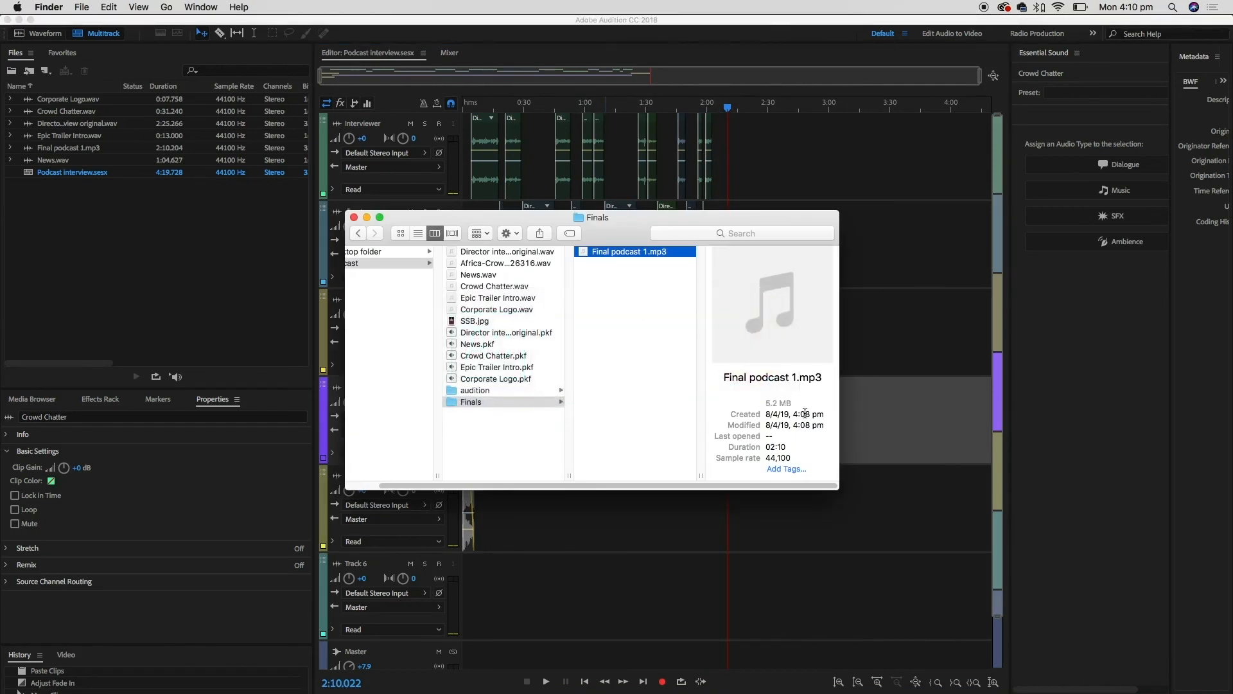
pyautogui.click(824, 156)
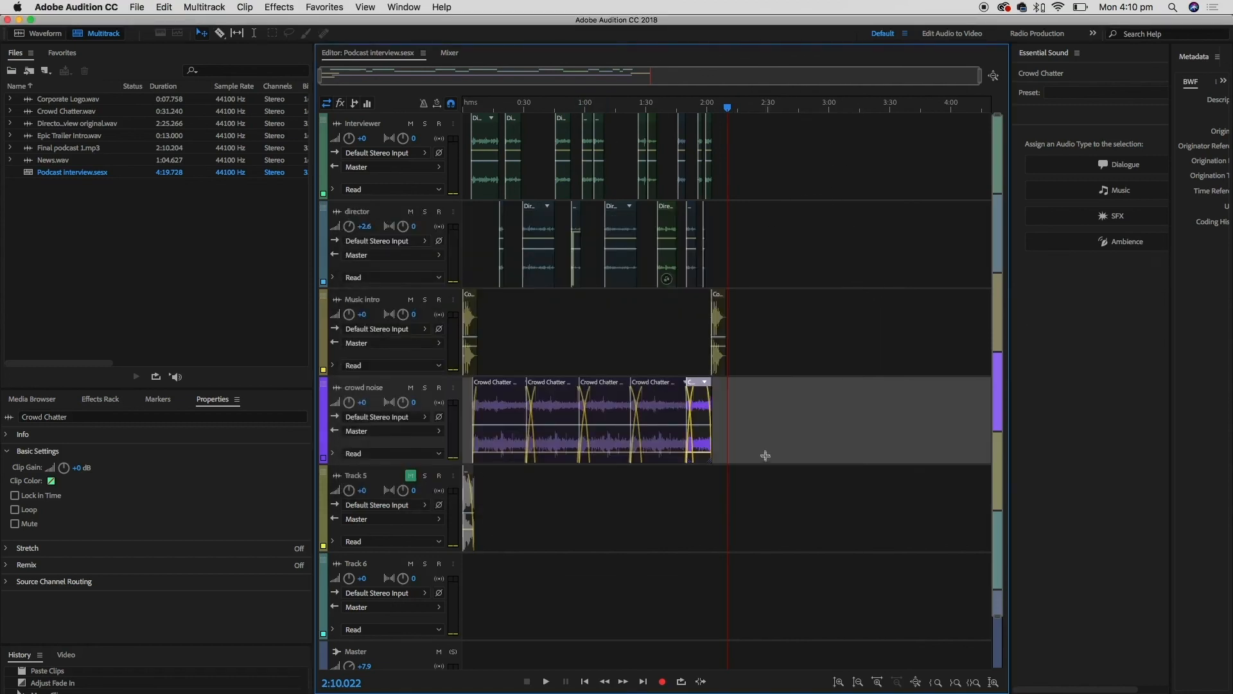
pyautogui.press('super+Tab')
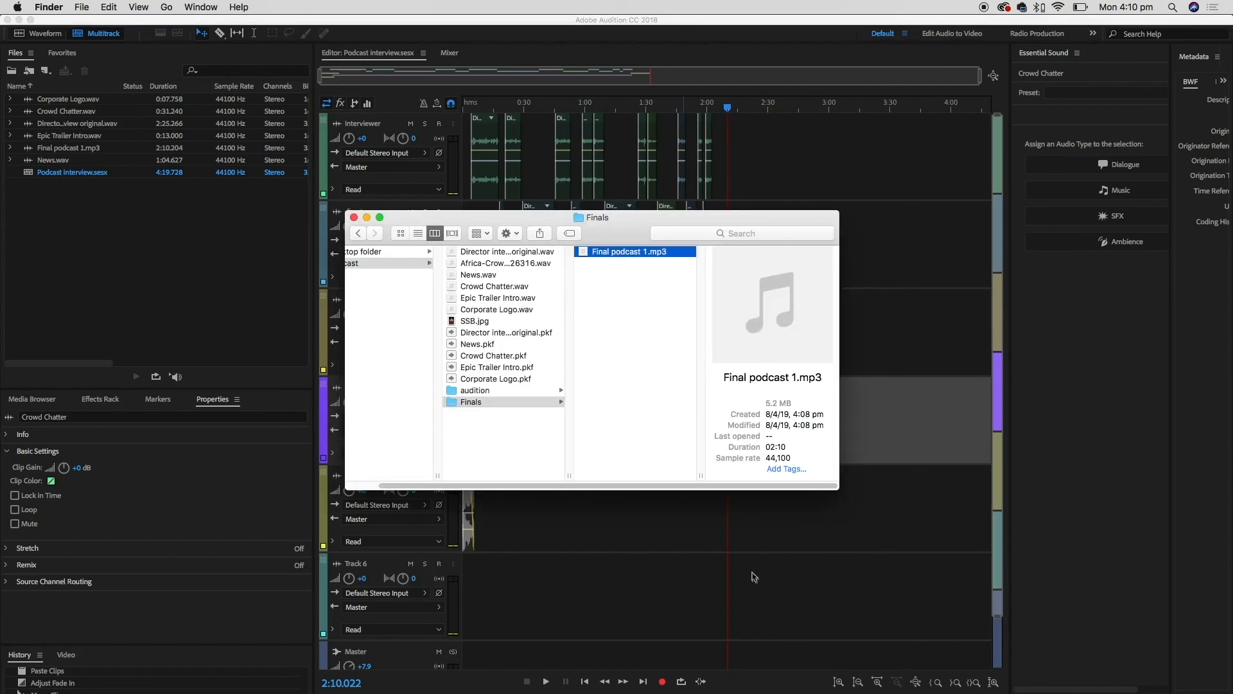
# Start a multitrack mixdown export of the entire session in Audition and name the file Final podcast 2 smallmp3.mp3
pyautogui.moveTo(628, 252); pyautogui.dragTo(636, 263)
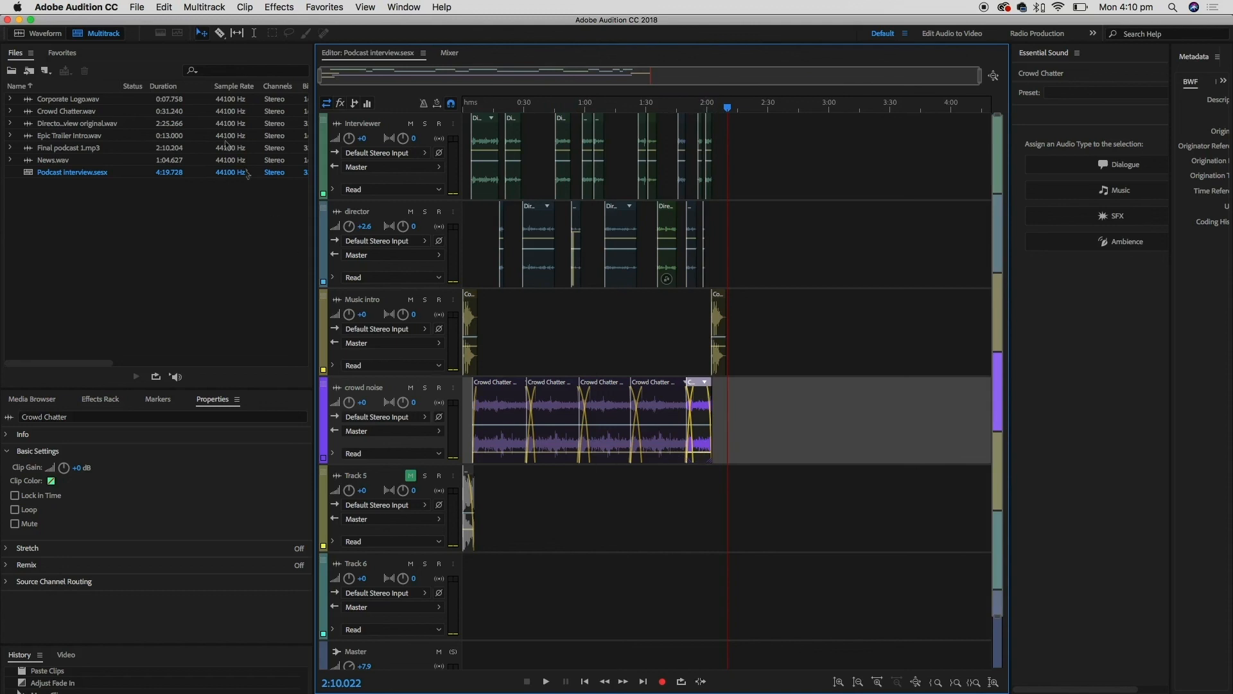
pyautogui.click(138, 7)
pyautogui.moveTo(267, 236)
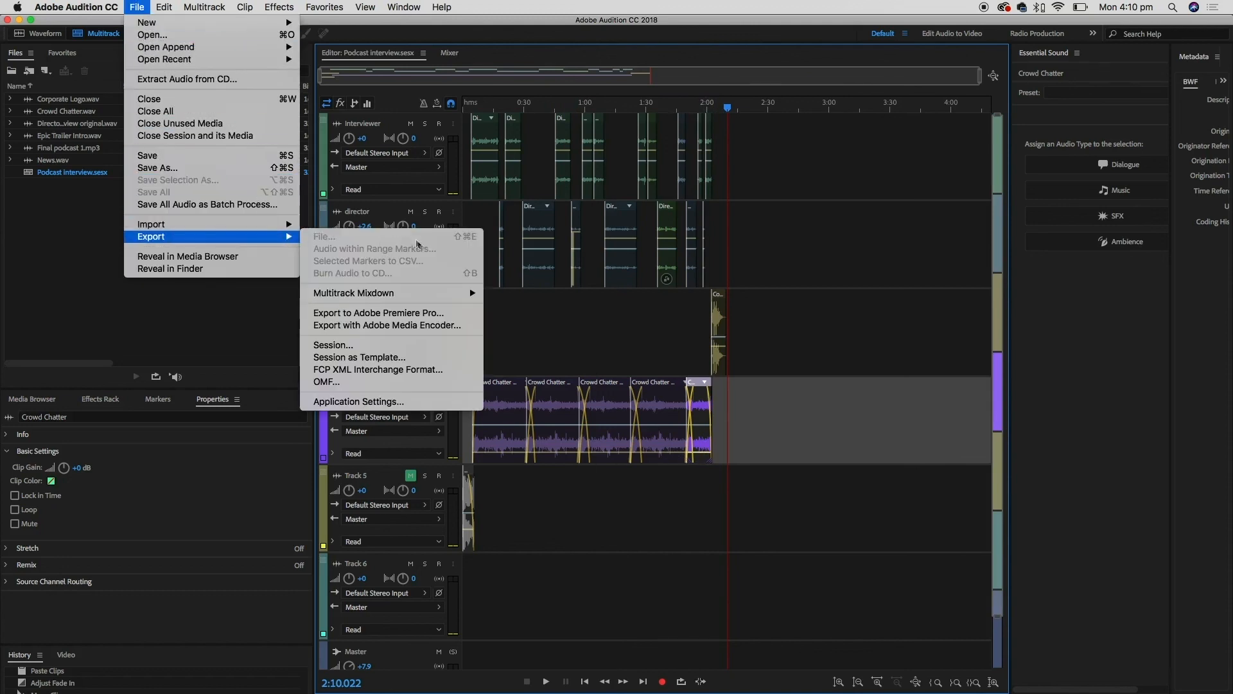
pyautogui.moveTo(441, 294)
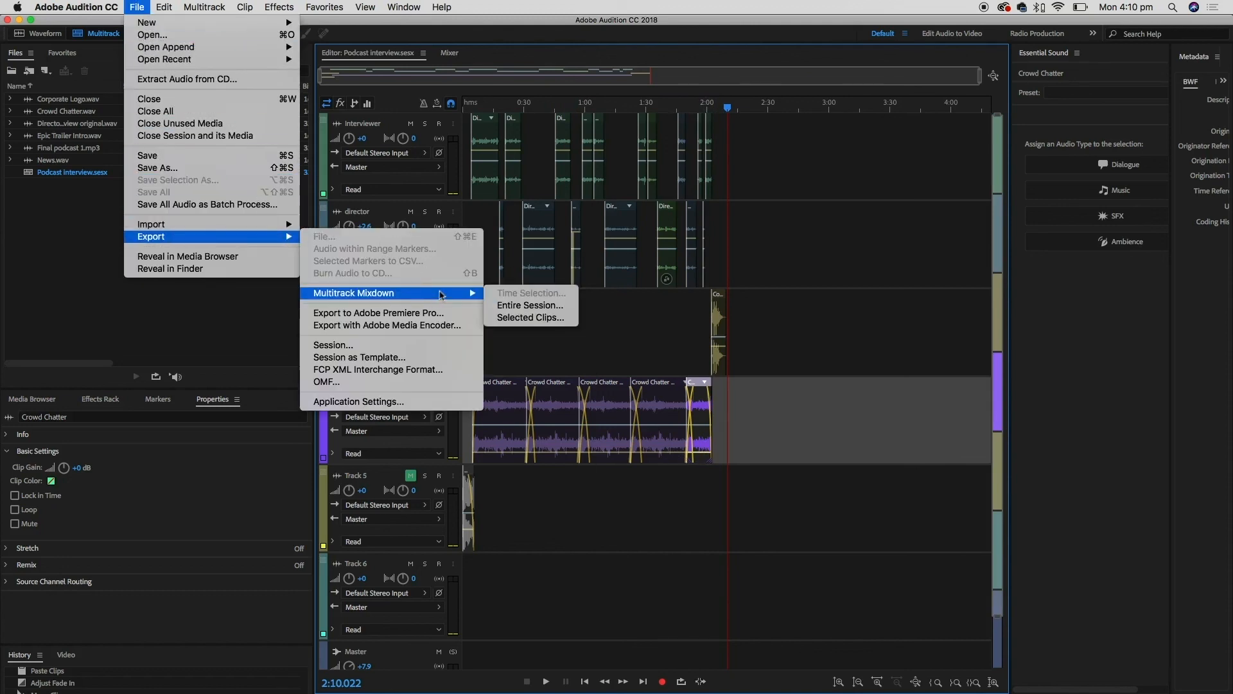
pyautogui.click(565, 311)
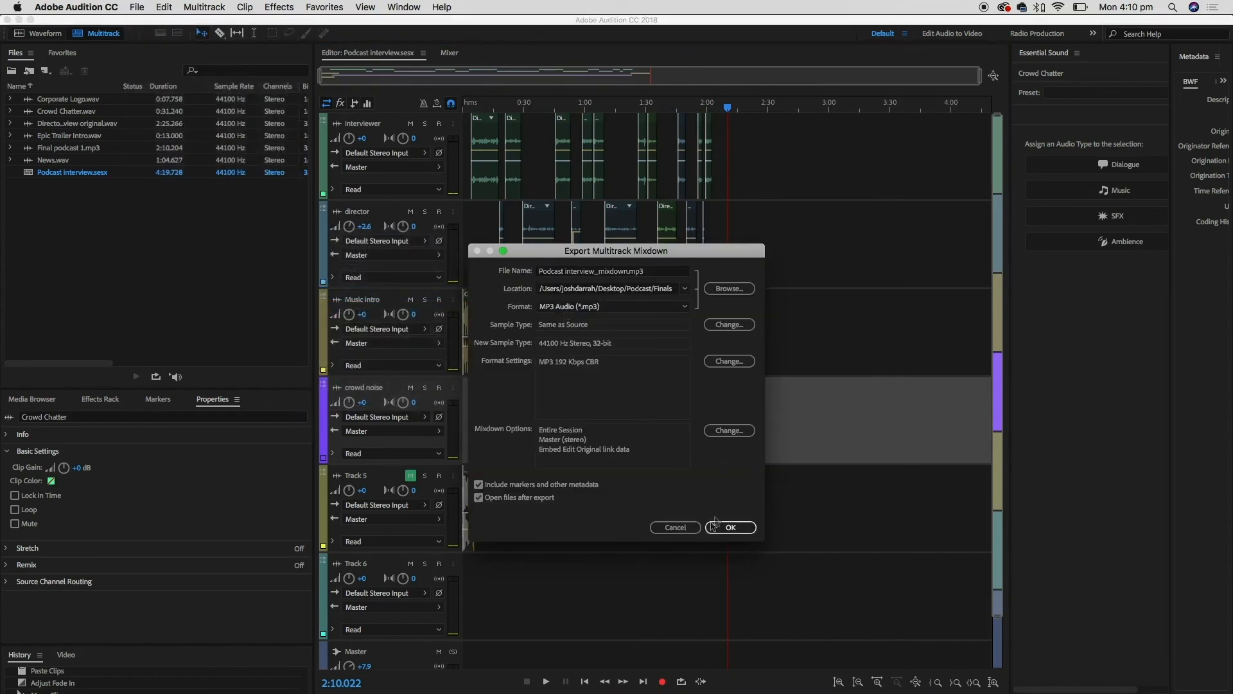
pyautogui.tripleClick(636, 274)
pyautogui.write('mp3')
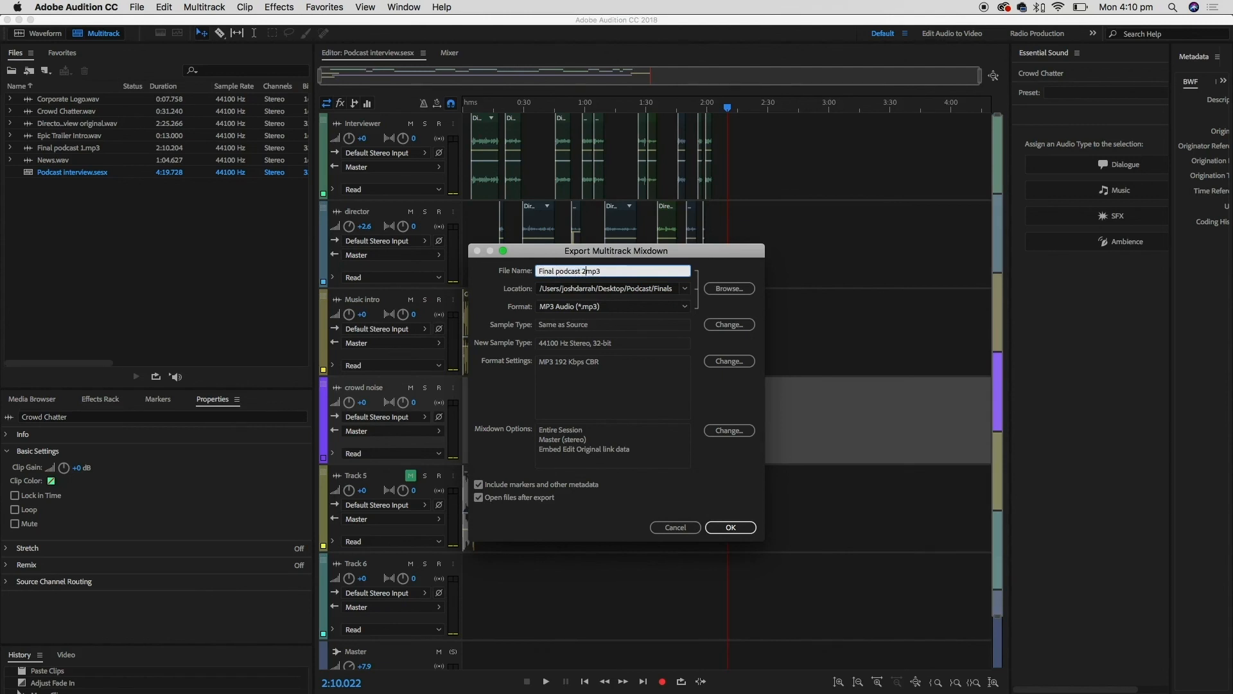
pyautogui.write('Final podcast 2 small')
# Set the MP3 bitrate to 96 Kbps (44100 Hz), keep the MP3 Audio format, and export the mixdown
pyautogui.click(732, 362)
pyautogui.click(679, 398)
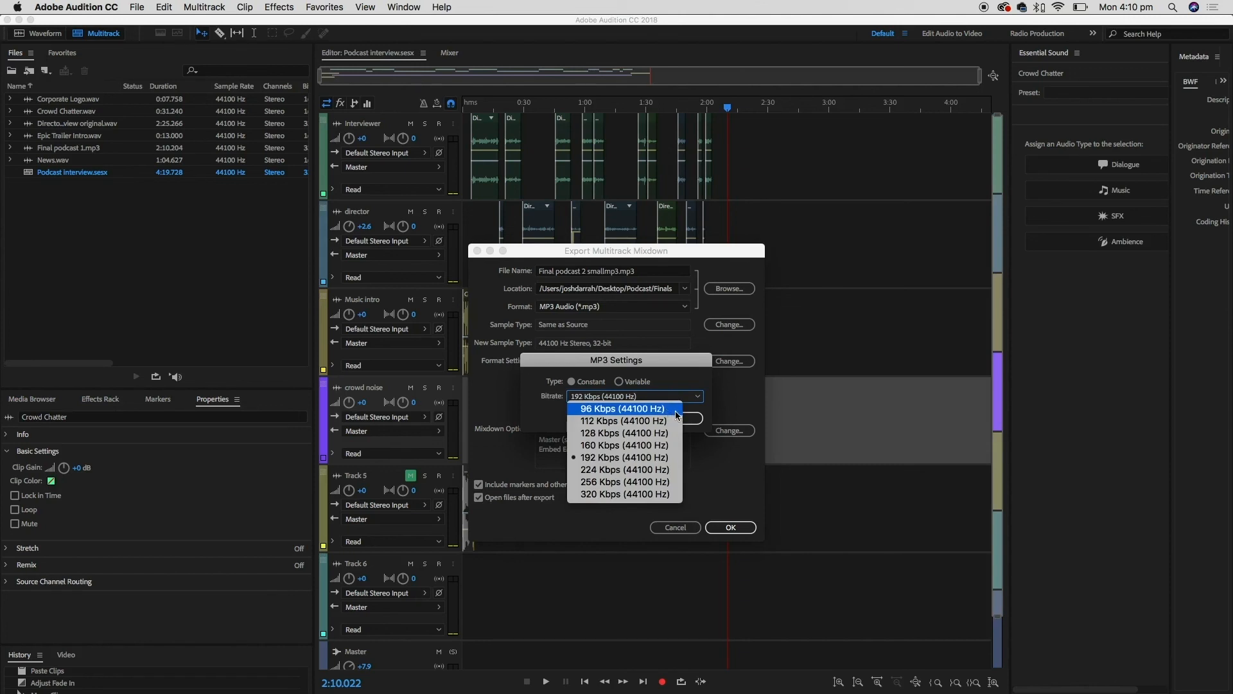
pyautogui.click(677, 413)
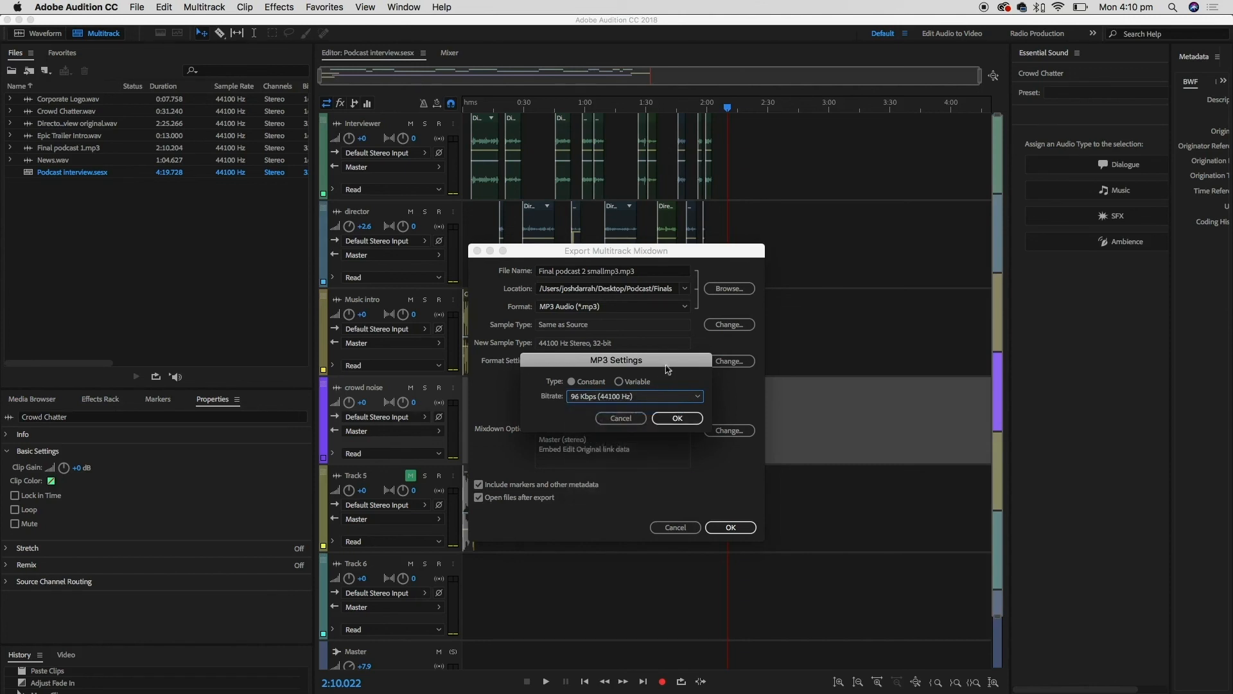
pyautogui.moveTo(668, 369); pyautogui.dragTo(655, 387)
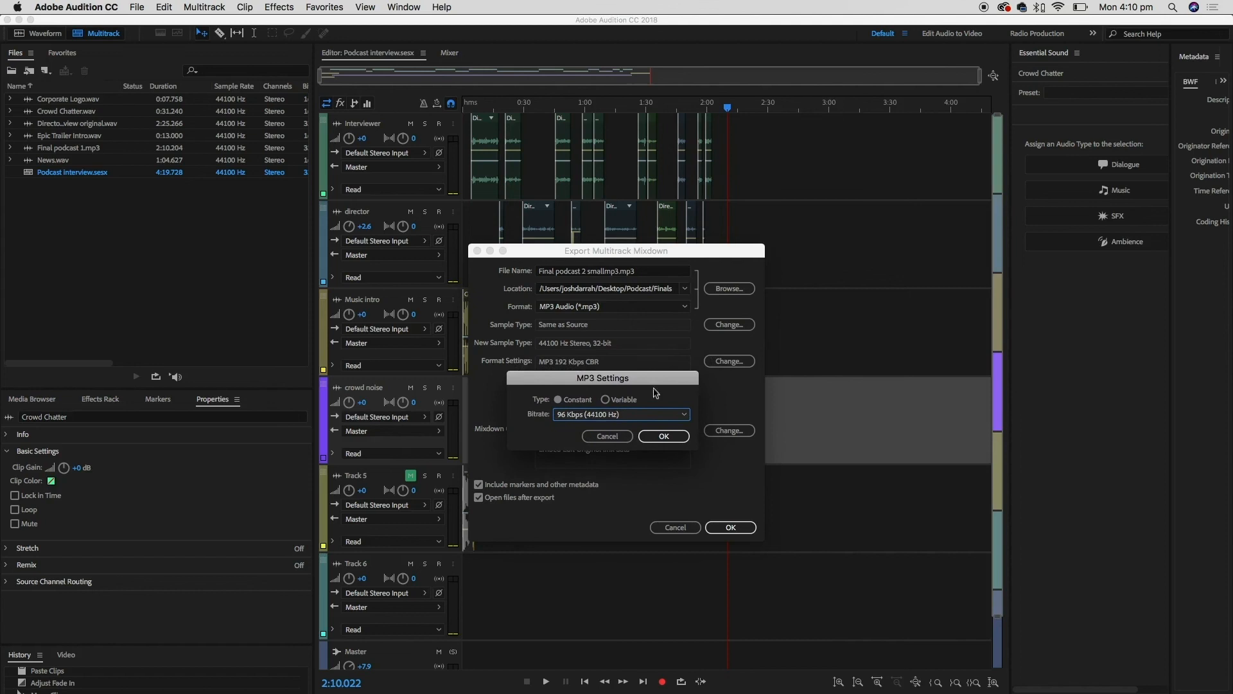
pyautogui.click(685, 437)
pyautogui.click(685, 306)
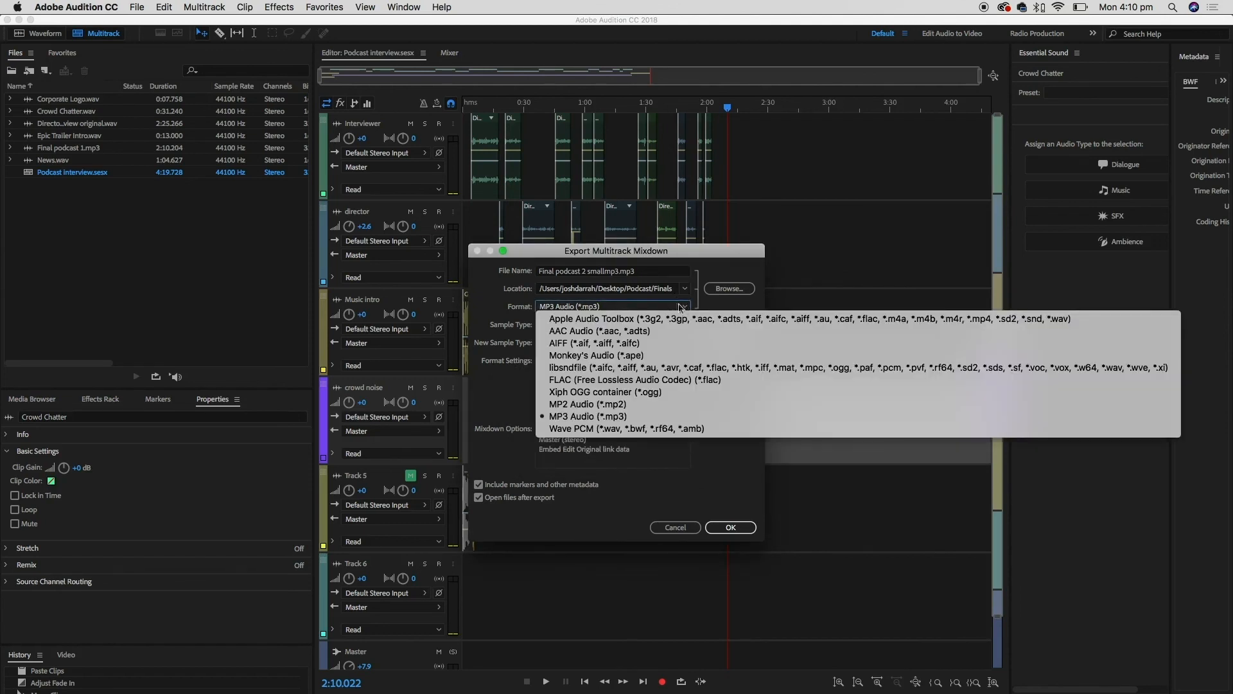
pyautogui.click(601, 419)
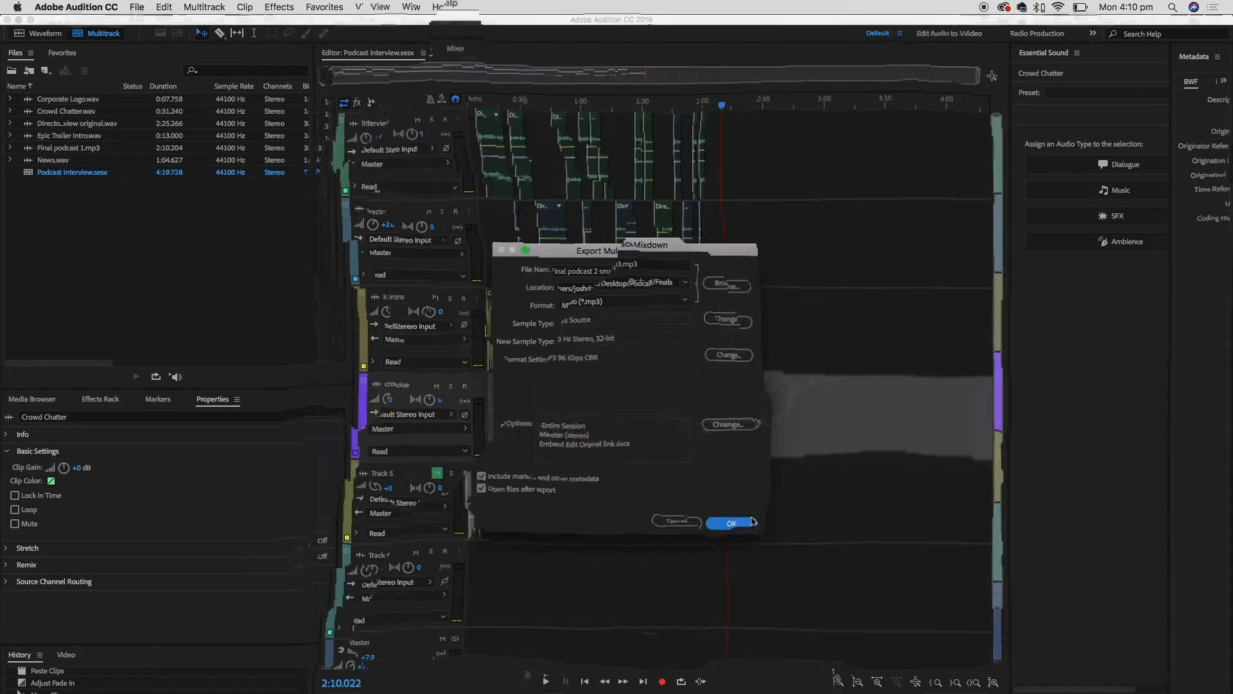
pyautogui.click(731, 522)
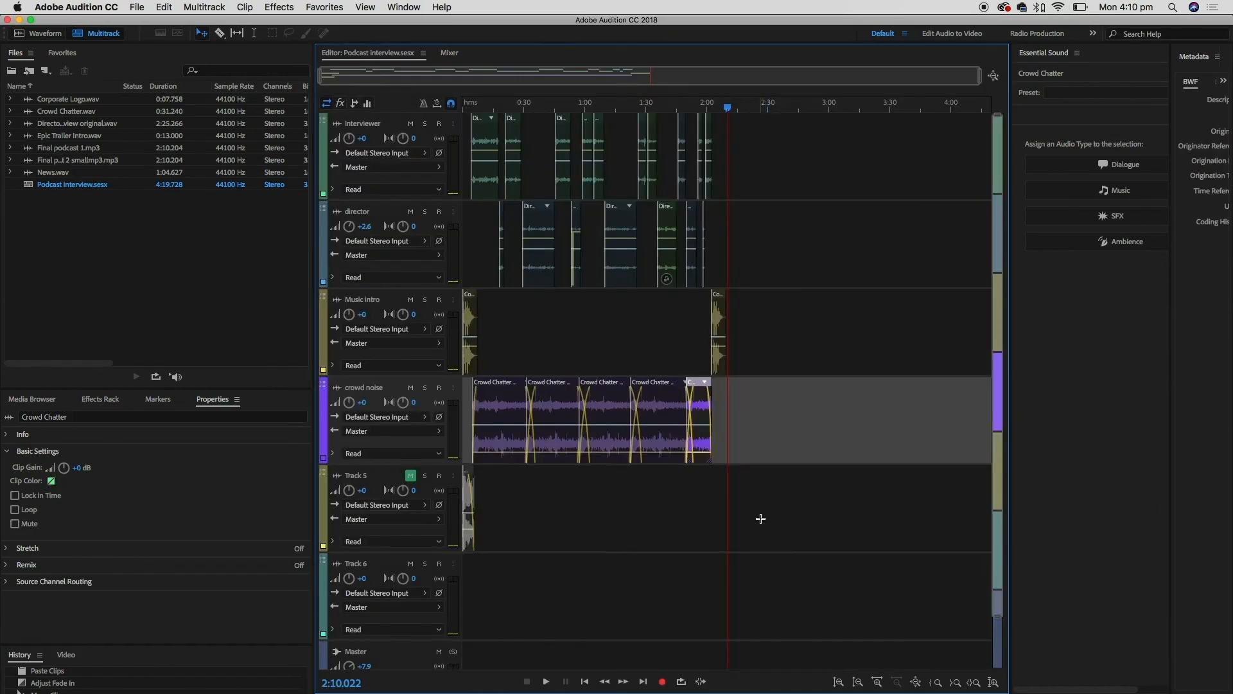
# Hide Audition and compare the file sizes of Final podcast 1.mp3 and Final podcast 2 smallmp3.mp3 in Finder
pyautogui.click(96, 7)
pyautogui.click(96, 83)
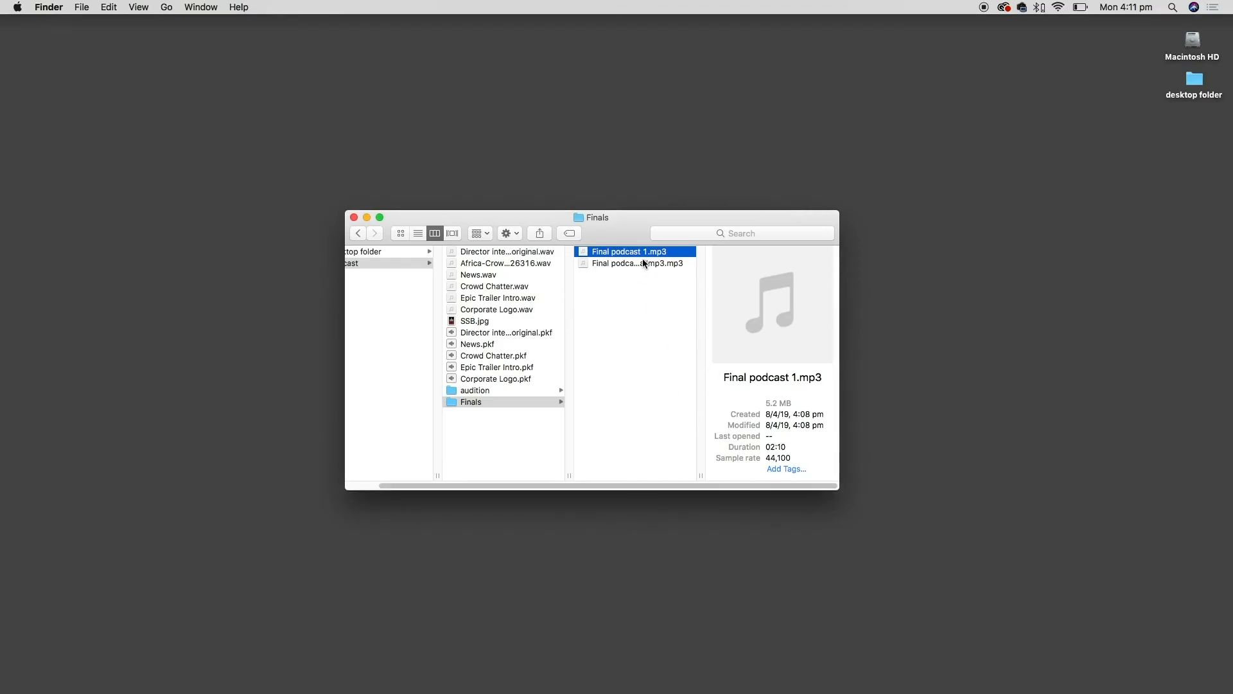
pyautogui.click(645, 264)
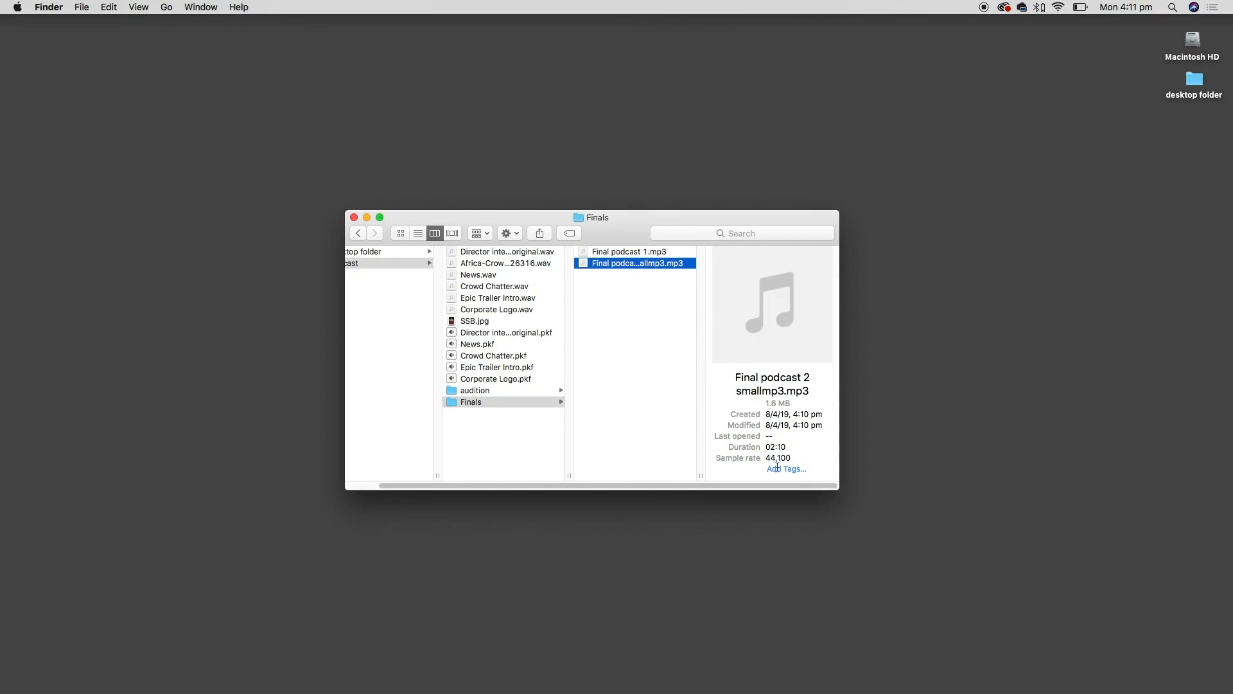
pyautogui.press('Up')
pyautogui.press('Down')
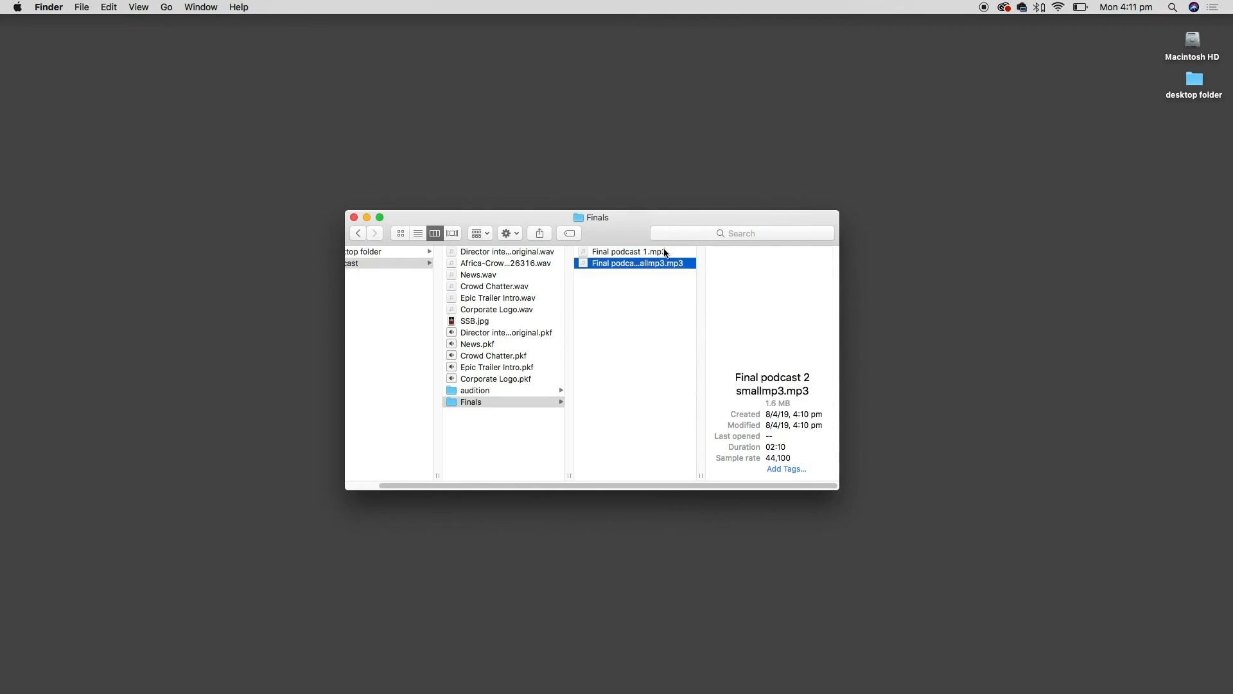
pyautogui.press('Up')
pyautogui.press('Down')
# Preview Final podcast 2 smallmp3.mp3, skip ahead to sample its sound quality, and close the preview
pyautogui.press('space')
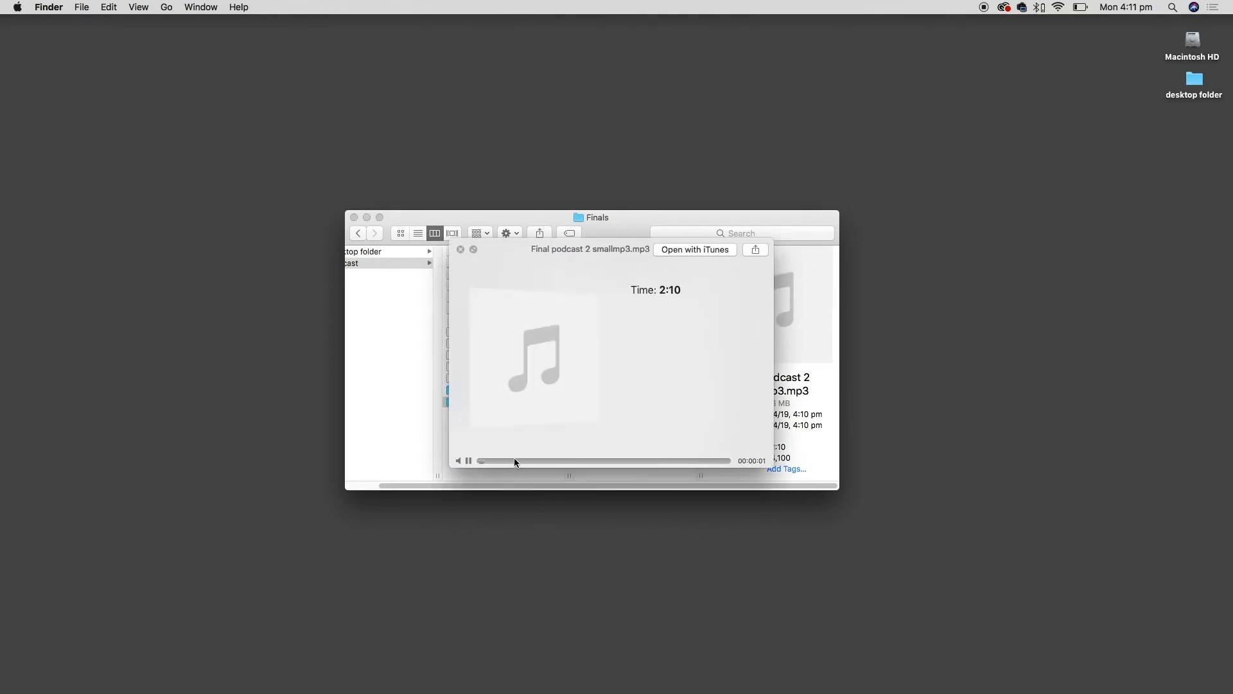
pyautogui.click(514, 461)
pyautogui.press('space')
pyautogui.press('Left')
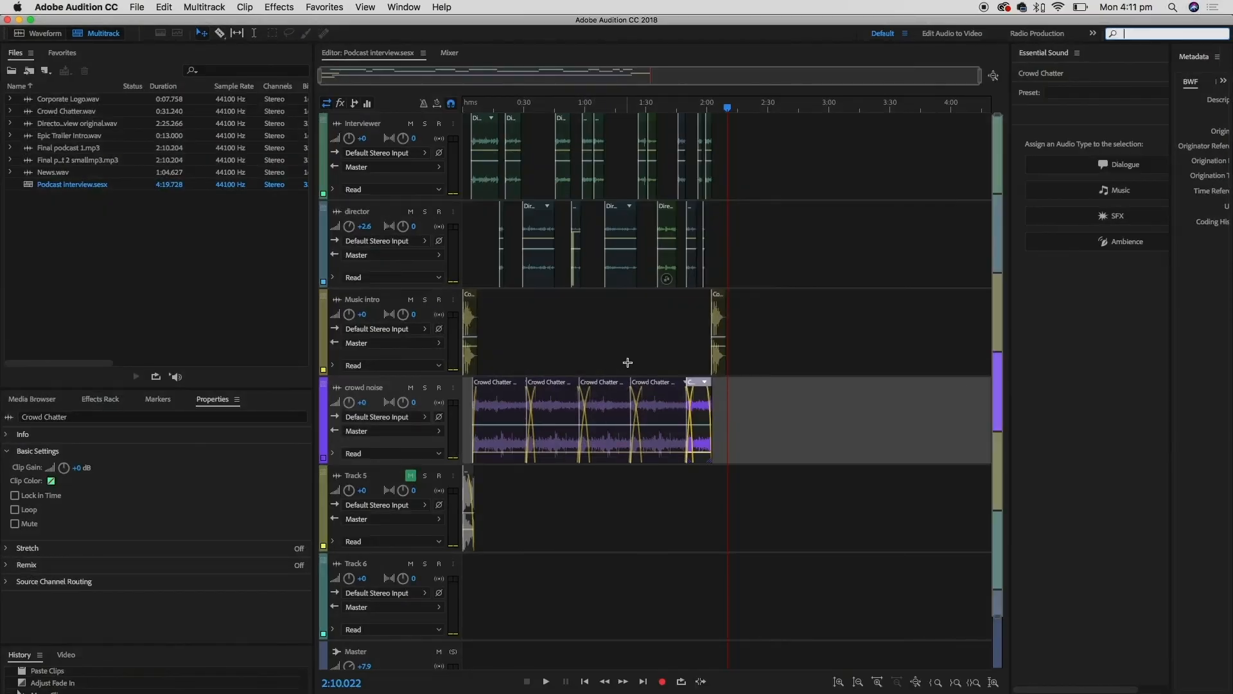
# Back in Audition, set an in point at about 1:04 and an out point at about 2:10, at the closing music's end
pyautogui.click(599, 107)
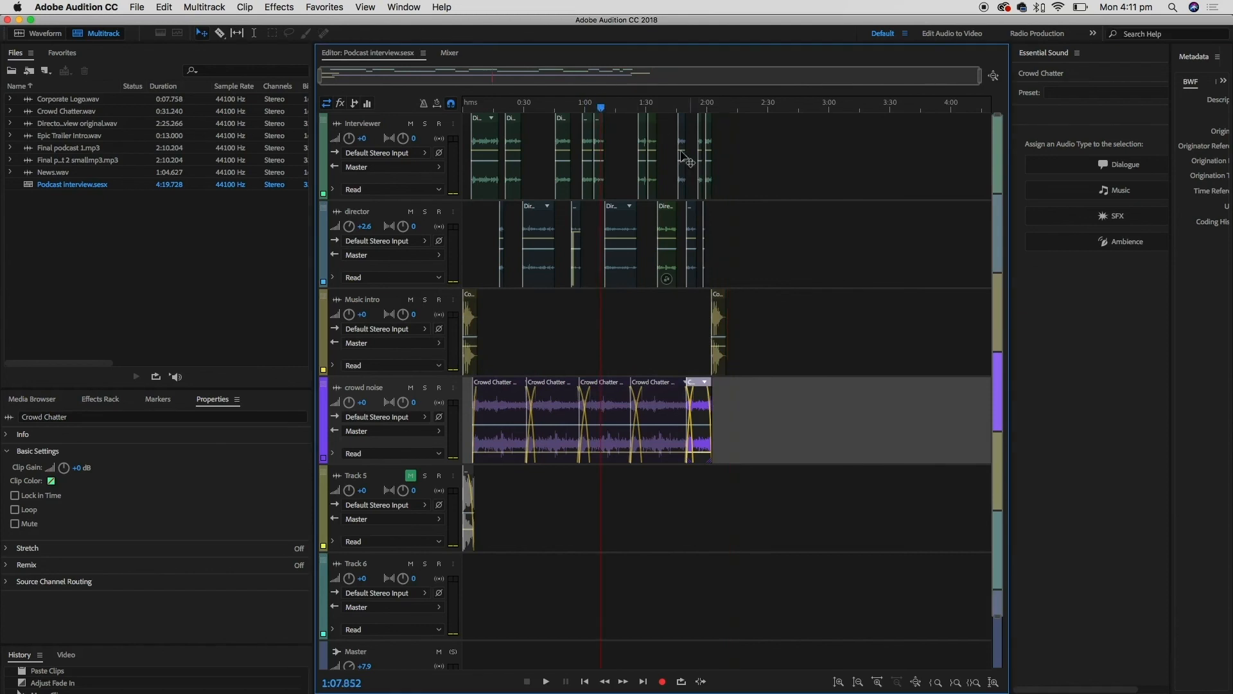
pyautogui.click(590, 106)
pyautogui.moveTo(591, 110); pyautogui.dragTo(594, 107)
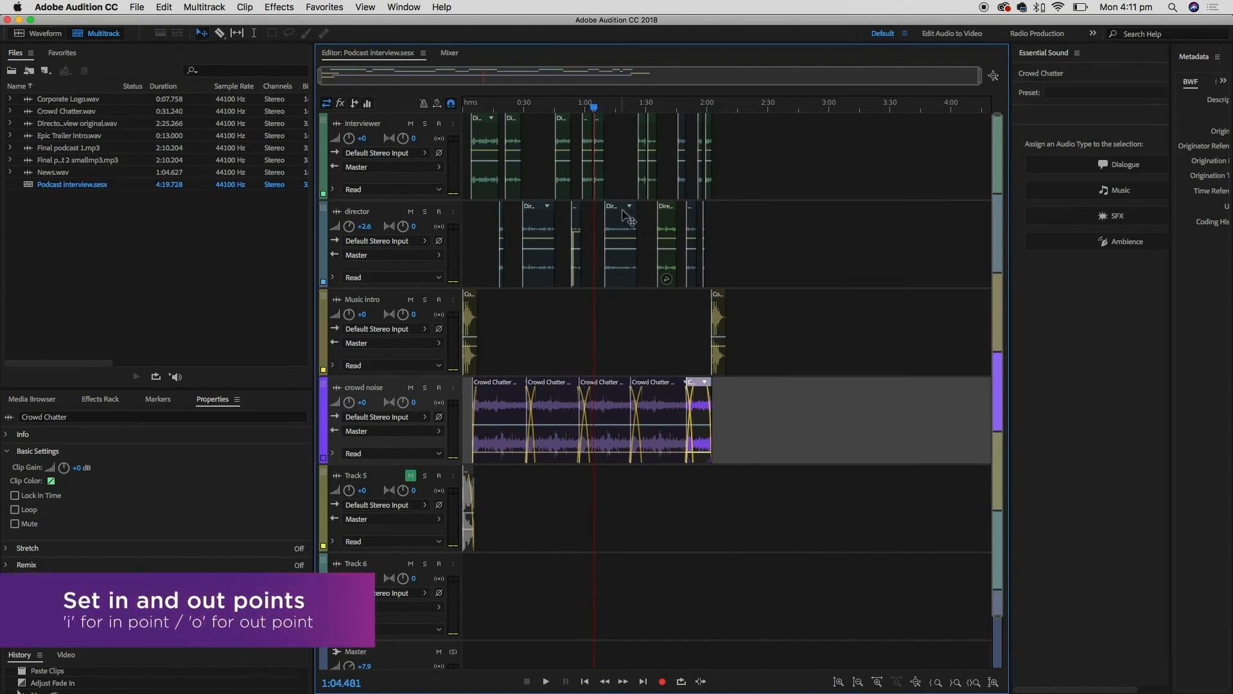
pyautogui.press('i')
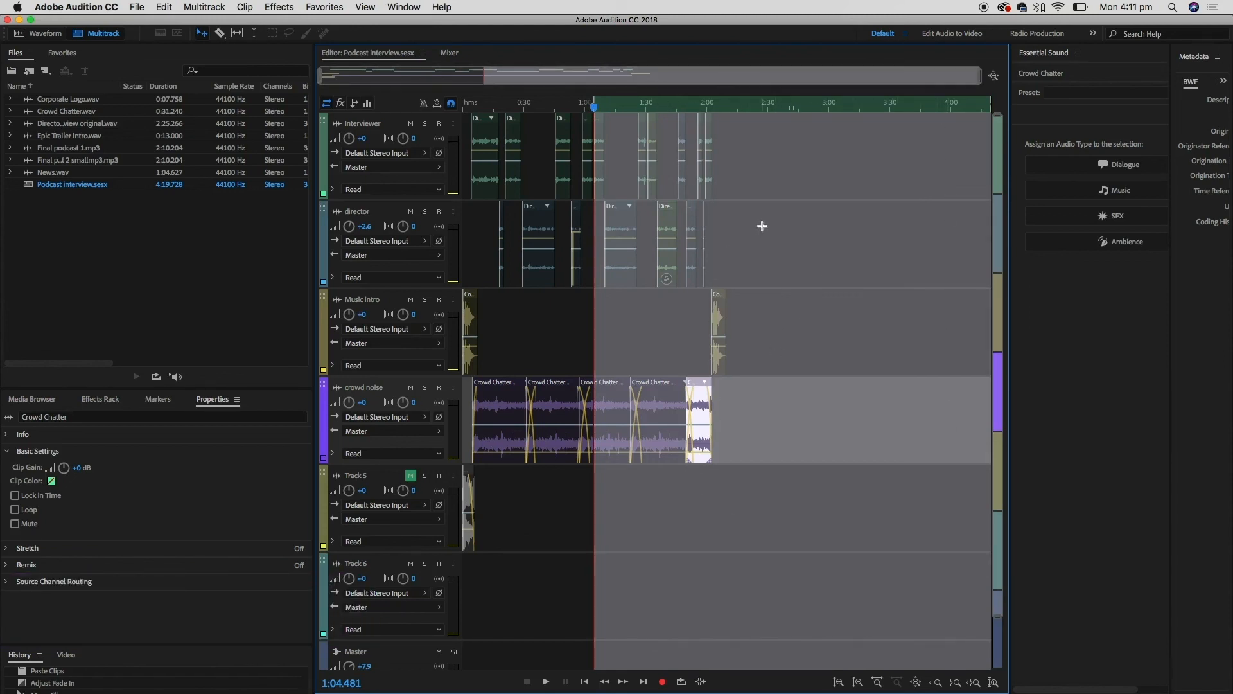
pyautogui.click(724, 109)
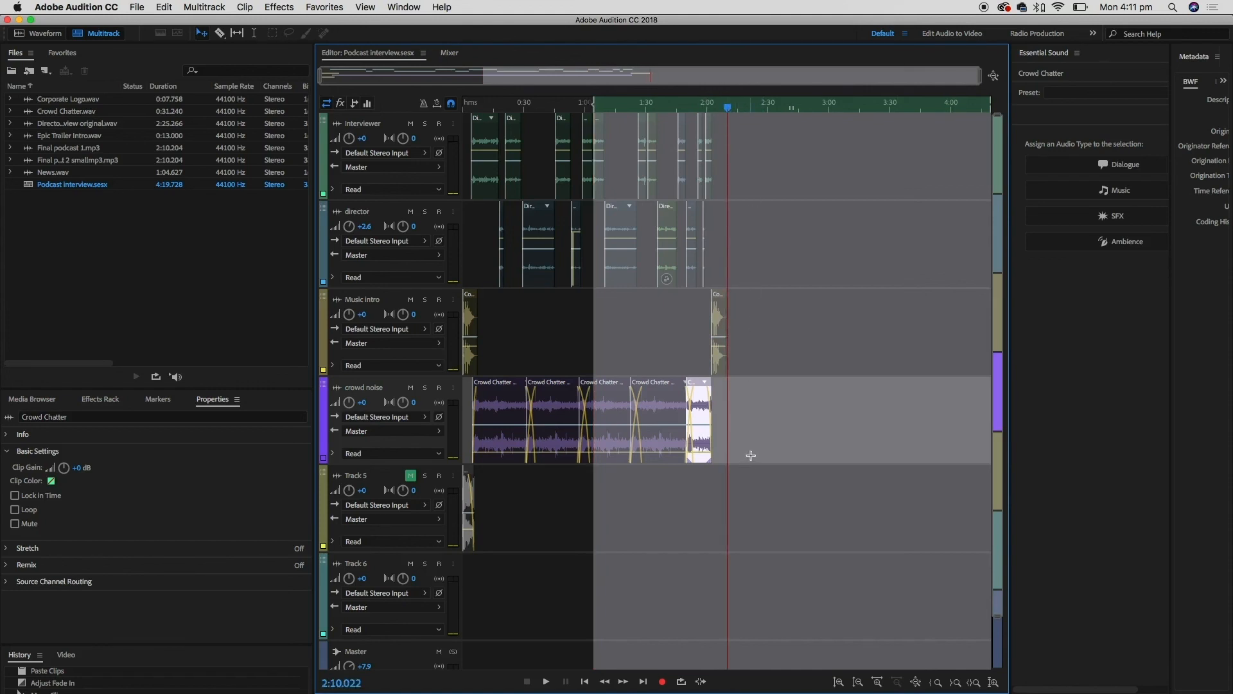
pyautogui.press('o')
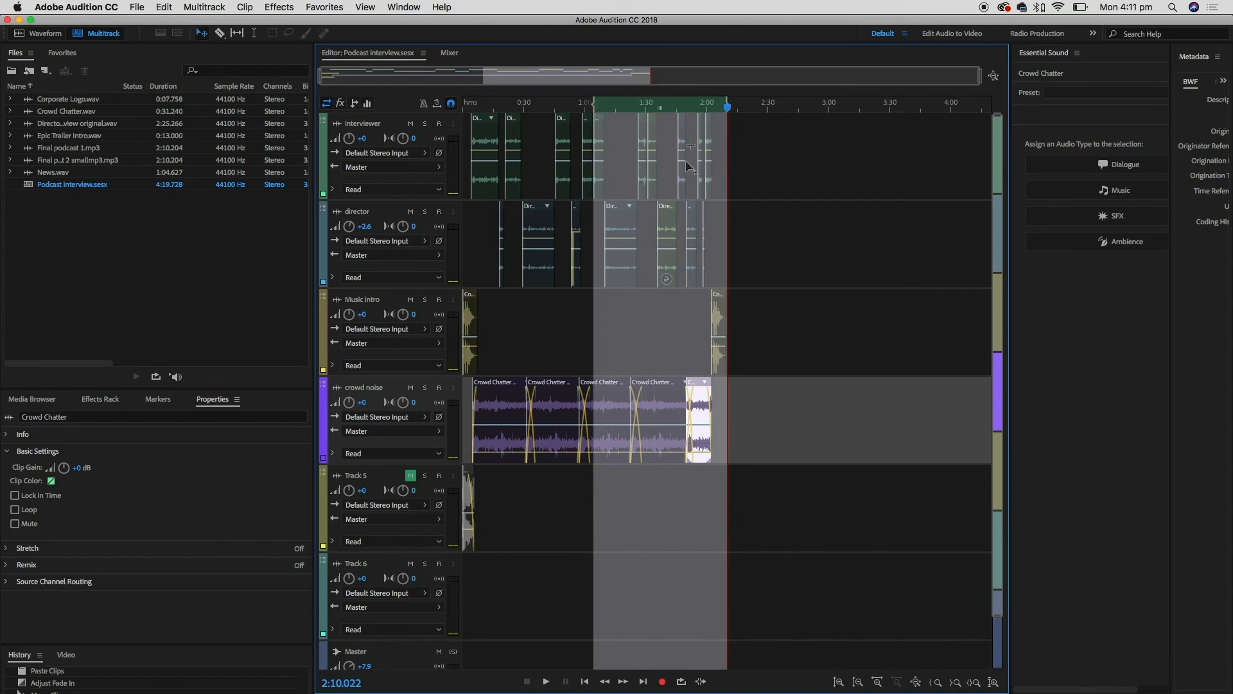
# Open the multitrack mixdown export for the current time selection only, check its settings, and cancel the export
pyautogui.click(137, 7)
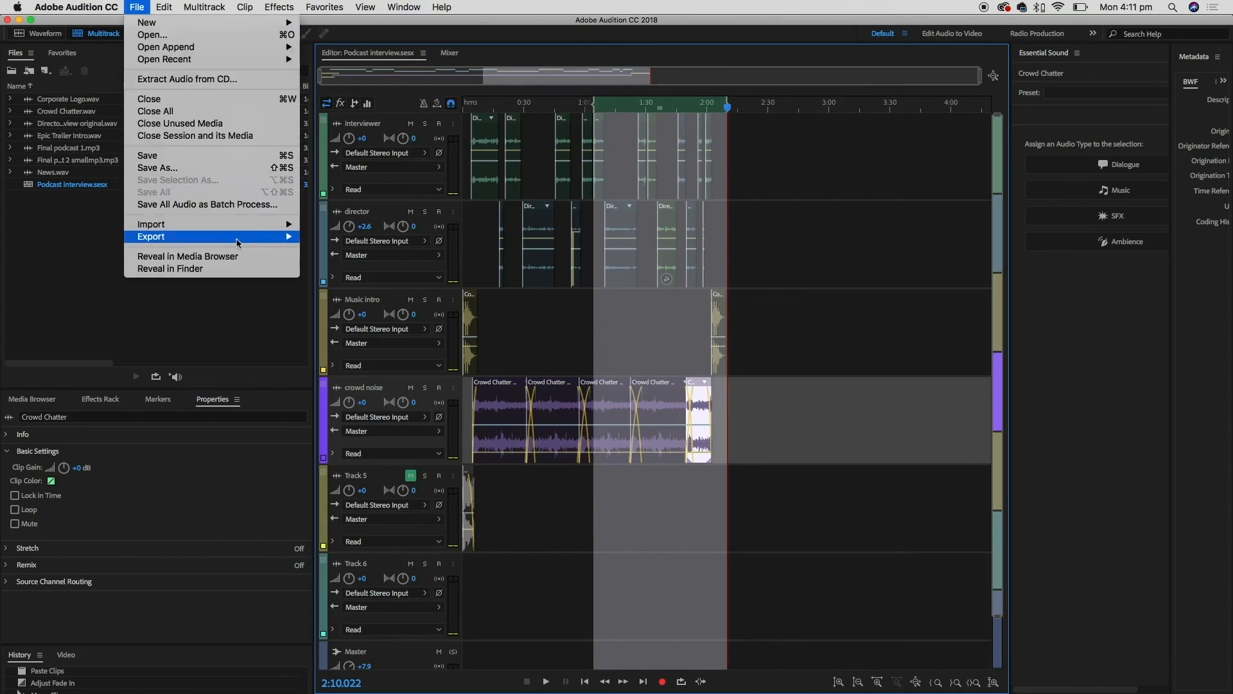
pyautogui.moveTo(283, 236)
pyautogui.moveTo(450, 293)
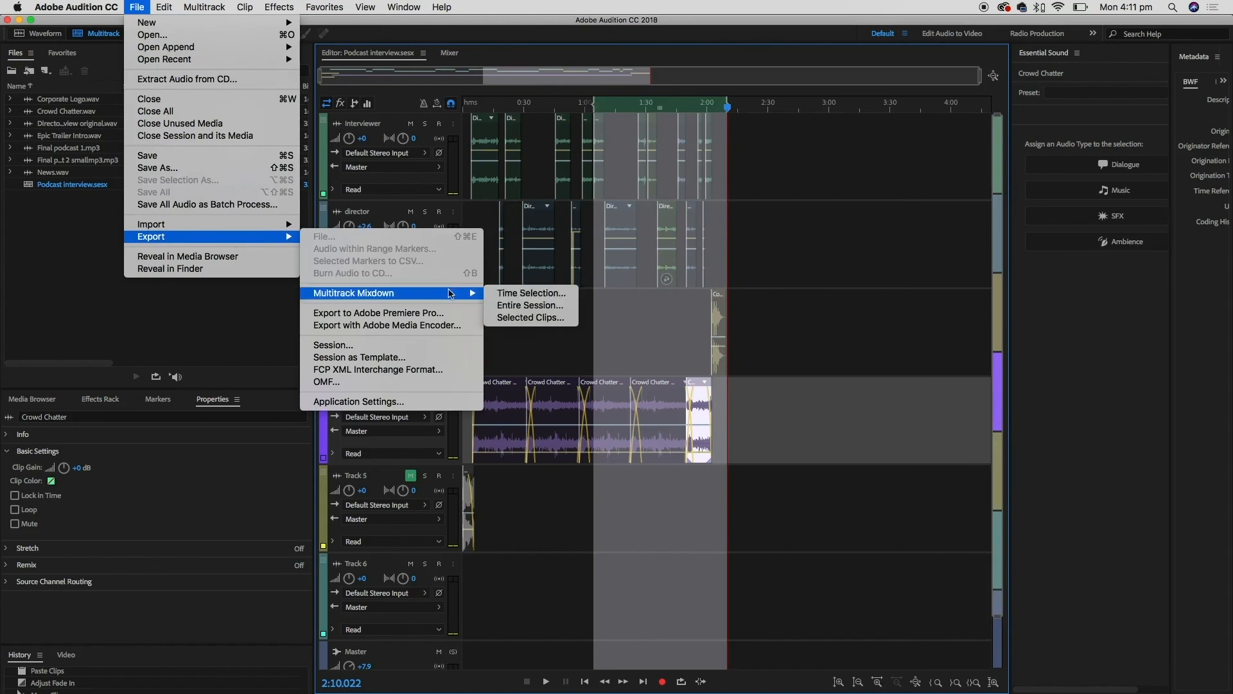
pyautogui.click(572, 295)
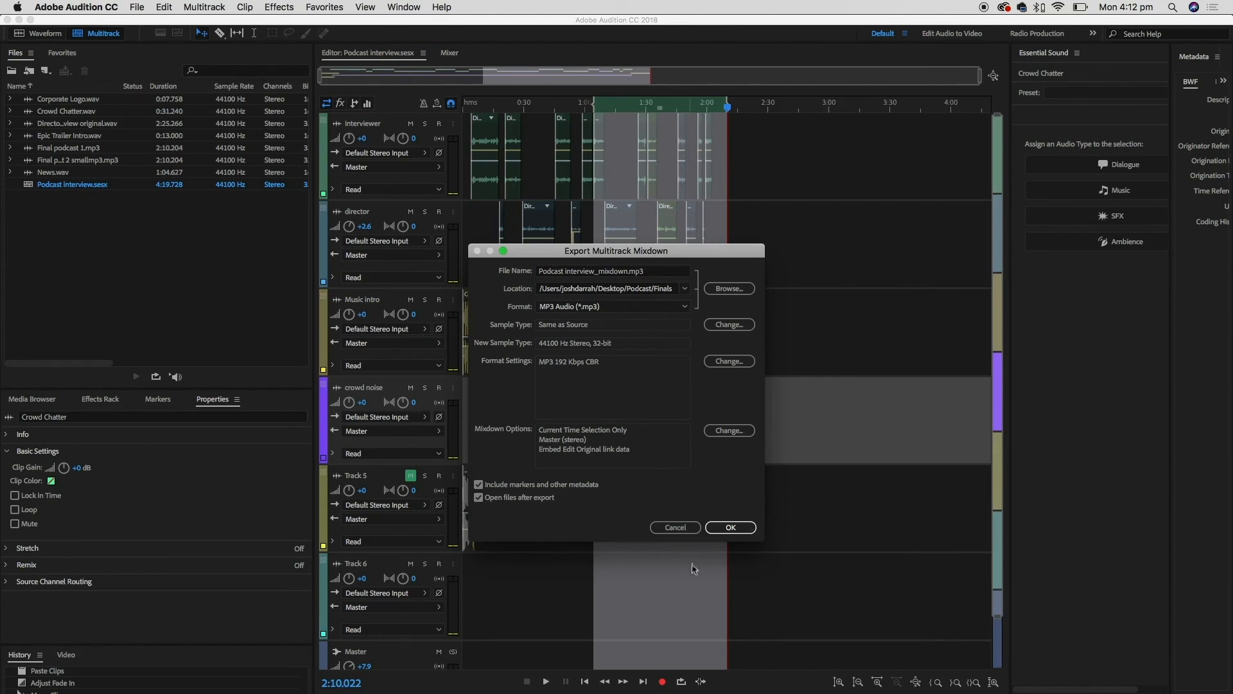
pyautogui.click(680, 528)
# Clear the time selection on the timeline and select the original director interview WAV among the project files
pyautogui.click(817, 218)
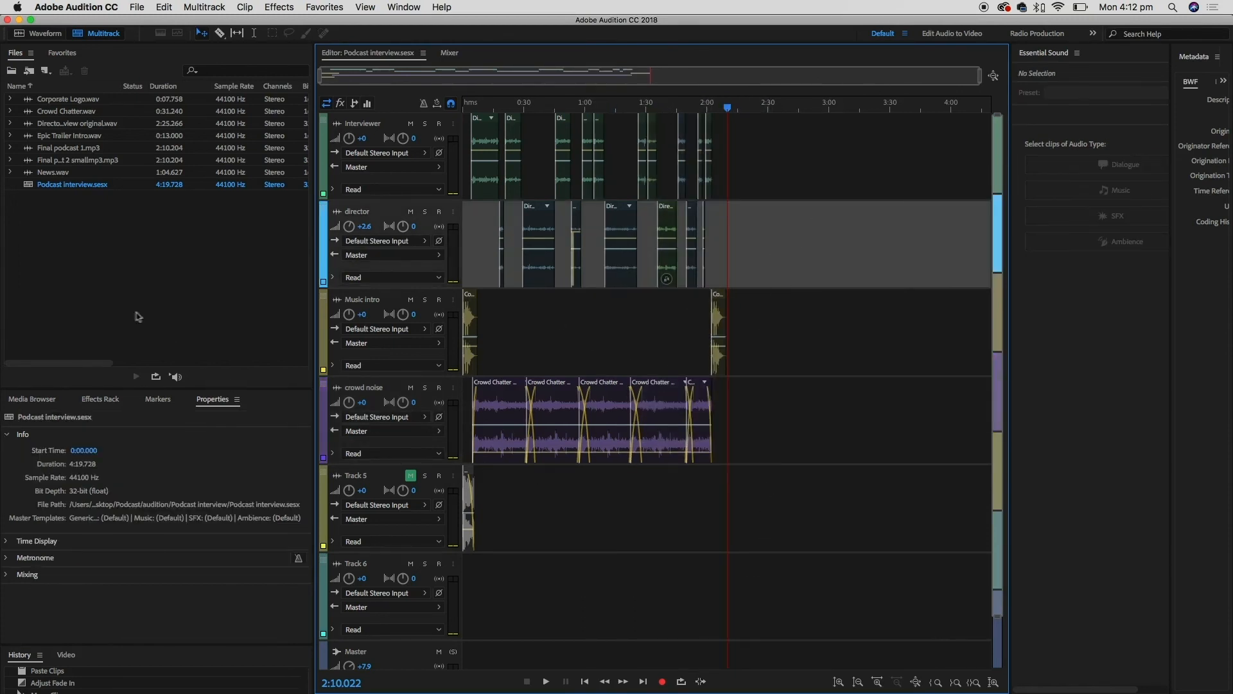
pyautogui.click(90, 127)
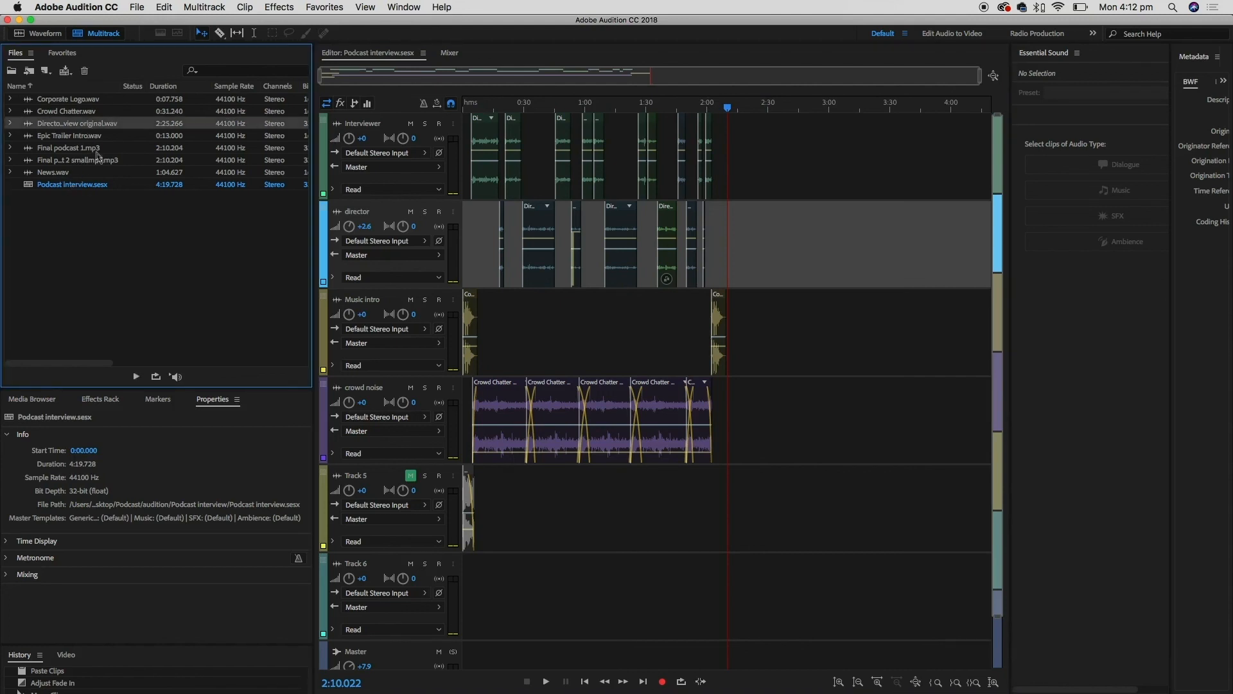